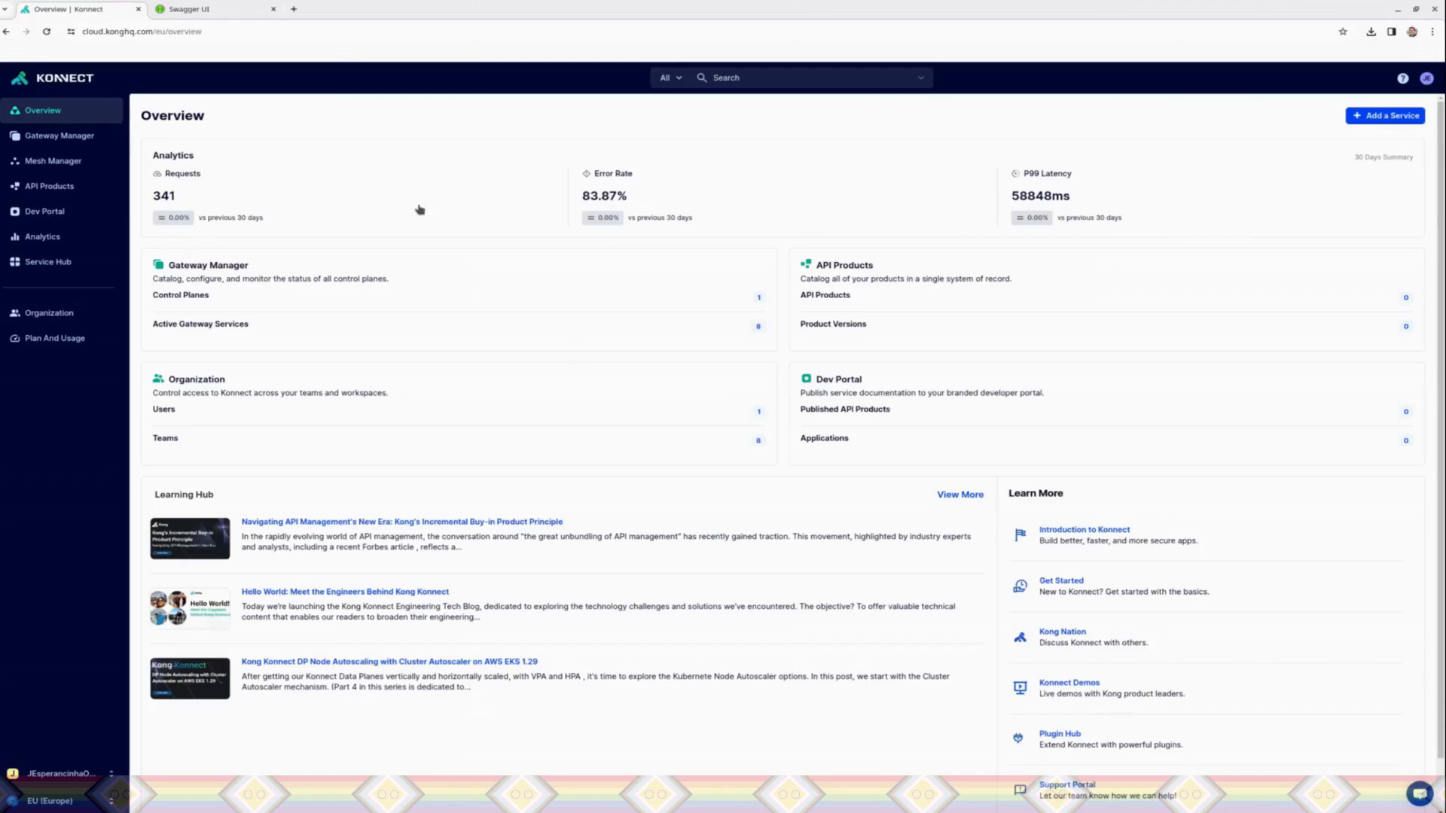
{"action": "right_click", "coordinate": [35, 144]}
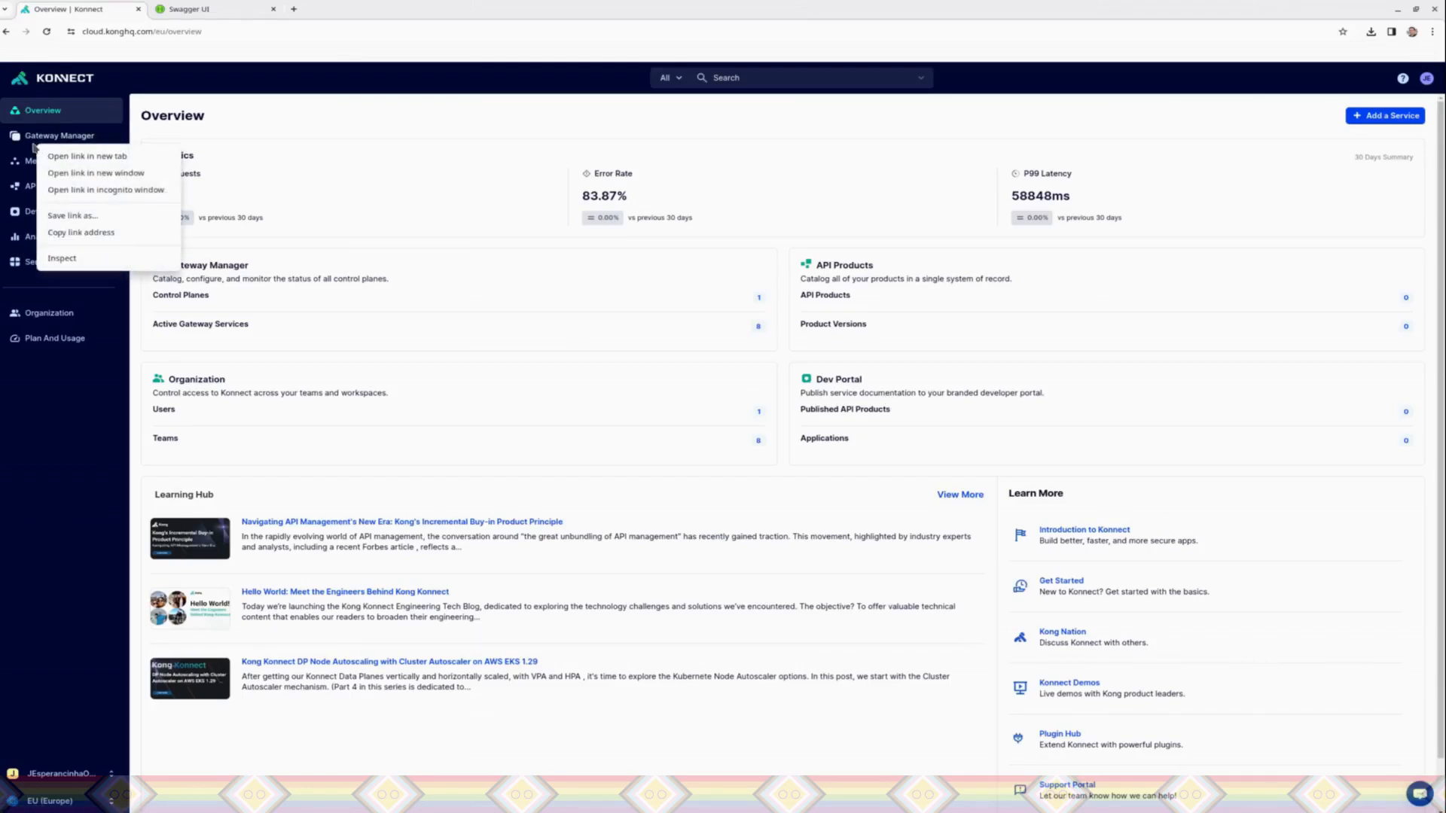
{"action": "left_click", "coordinate": [440, 273]}
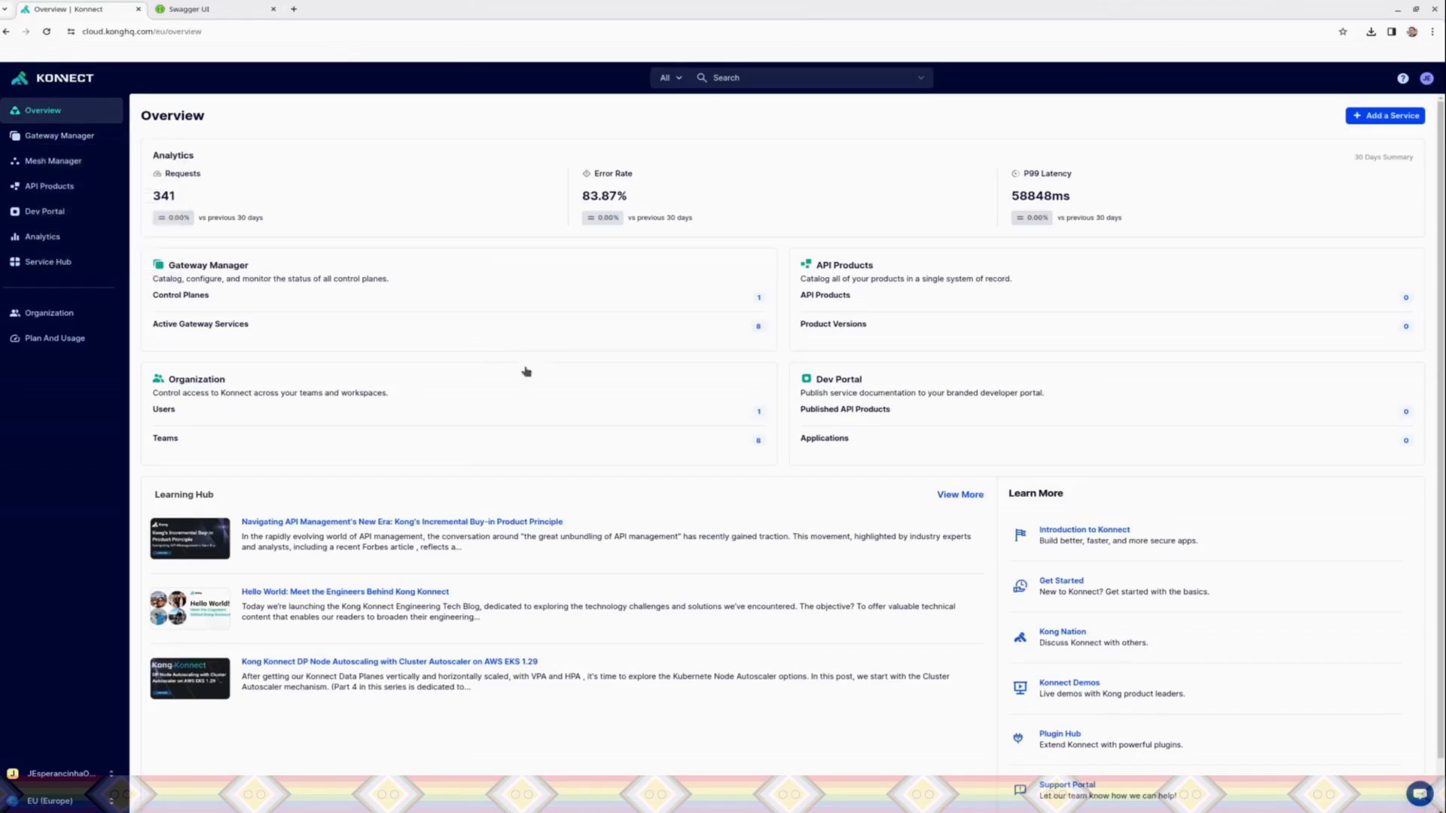
Step: Switch to the Swagger UI page and enlarge the Swagger Petstore API overview for reading
{"action": "left_click", "coordinate": [220, 12]}
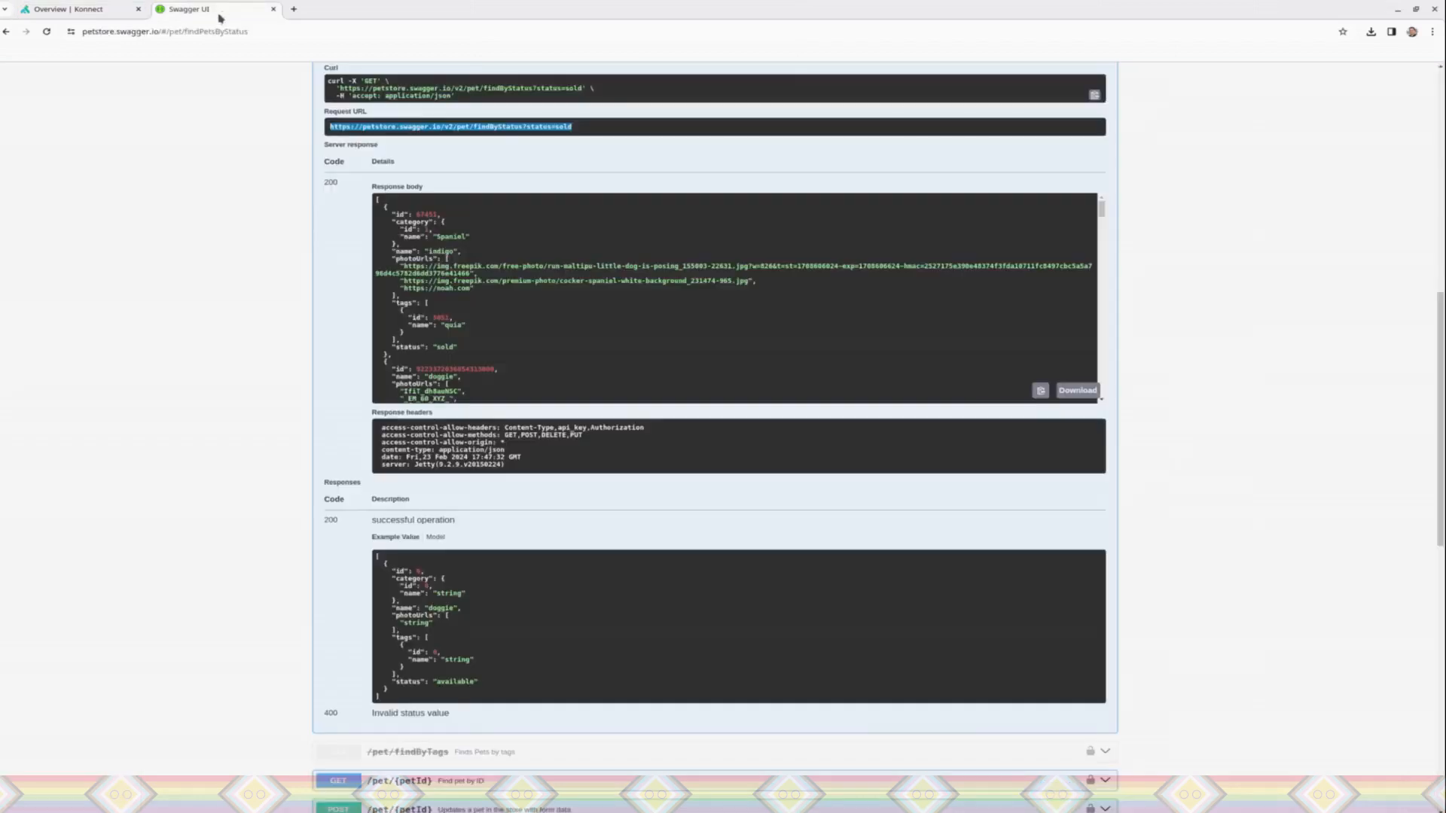
{"action": "left_click_drag", "start_coordinate": [1440, 348], "coordinate": [1427, 6]}
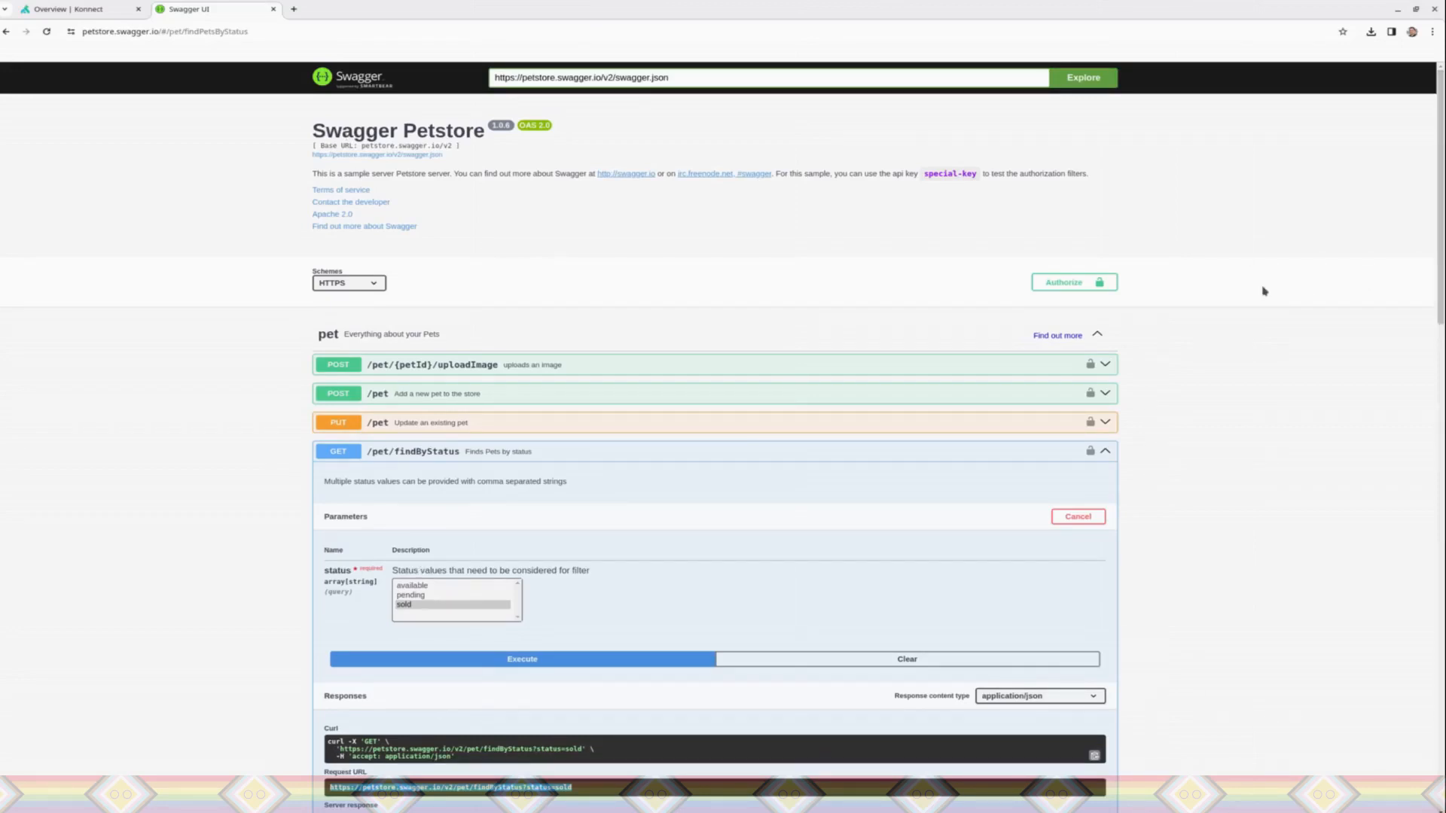
{"action": "key", "text": "ctrl+plus"}
{"action": "key", "text": "ctrl+plus"}
{"action": "key", "text": "ctrl+plus"}
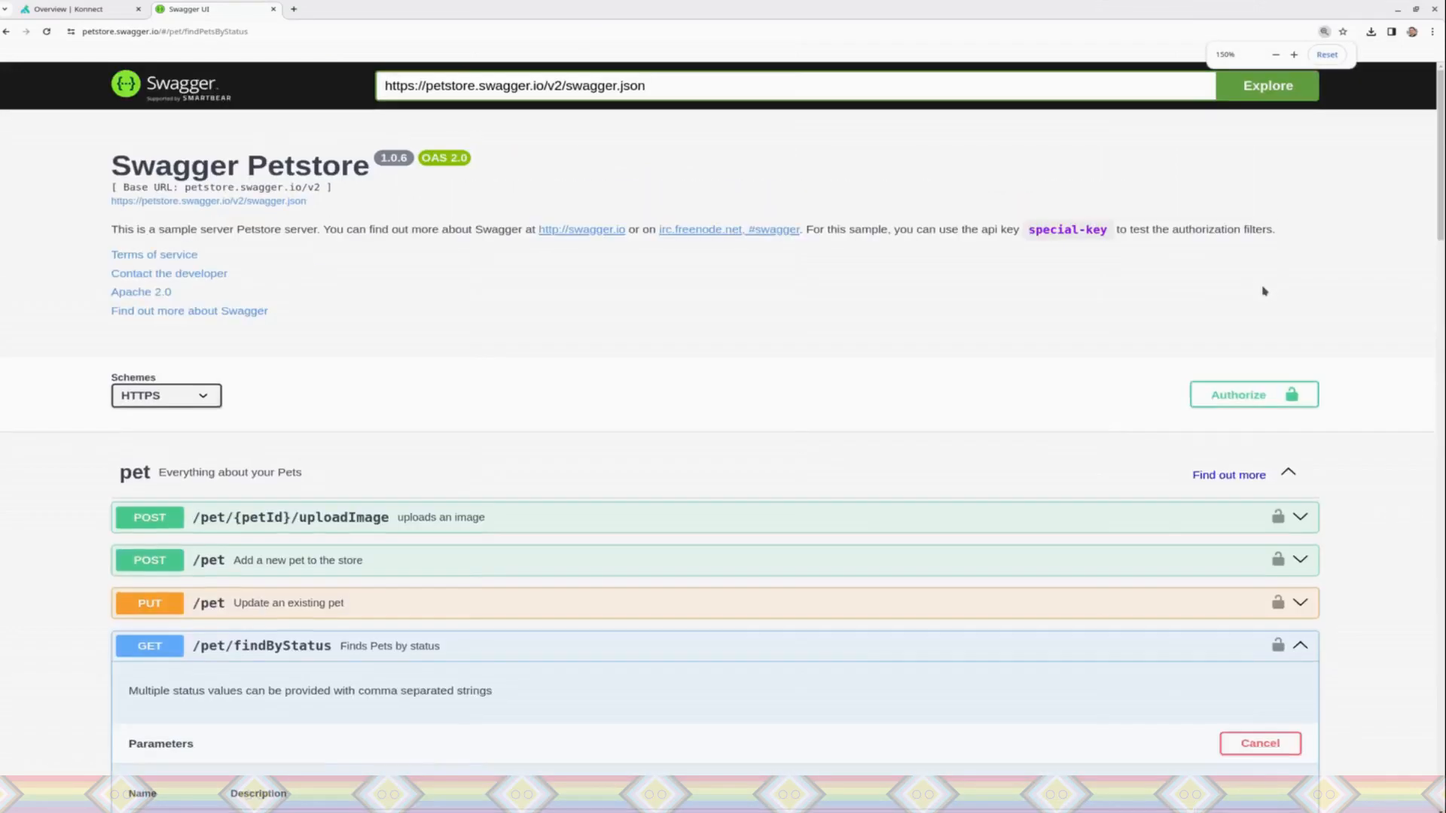
{"action": "left_click", "coordinate": [265, 30]}
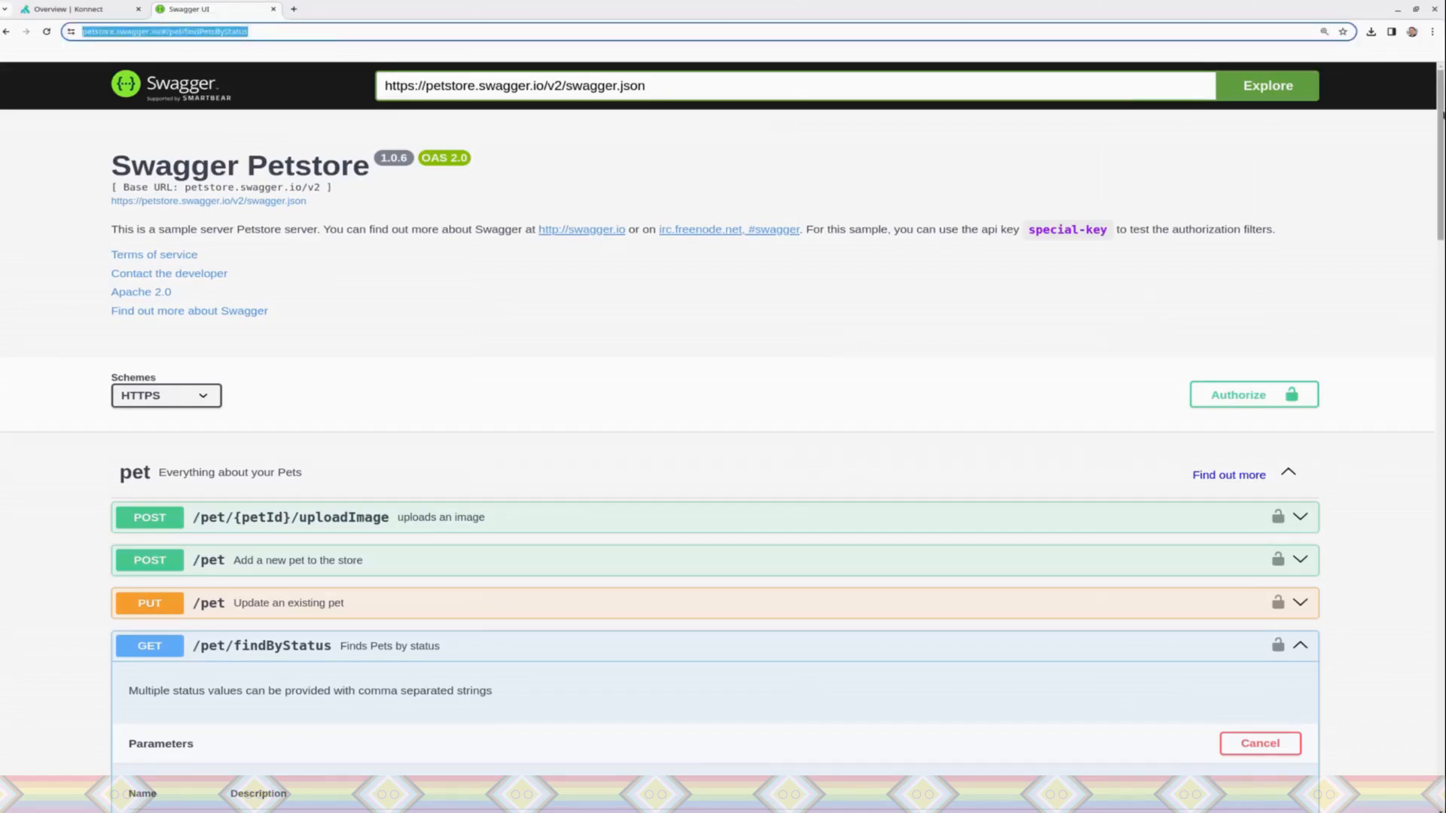
Step: Restart the try-out of GET /pet/findByStatus, execute it with status sold and view the server response
{"action": "left_click_drag", "start_coordinate": [1440, 124], "coordinate": [1430, 200]}
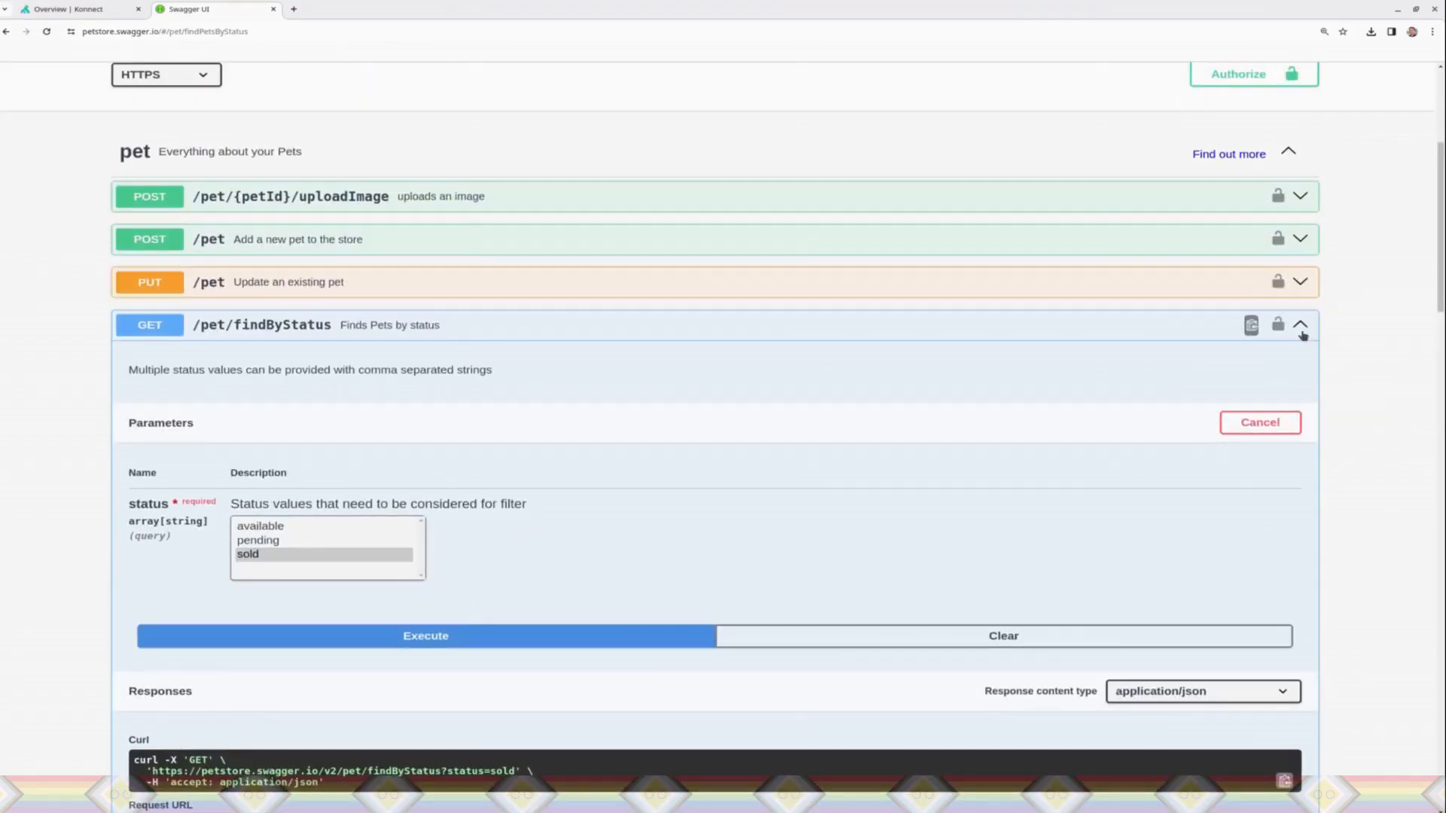
{"action": "left_click", "coordinate": [1301, 330]}
{"action": "left_click_drag", "start_coordinate": [1443, 261], "coordinate": [1444, 176]}
{"action": "left_click", "coordinate": [656, 544]}
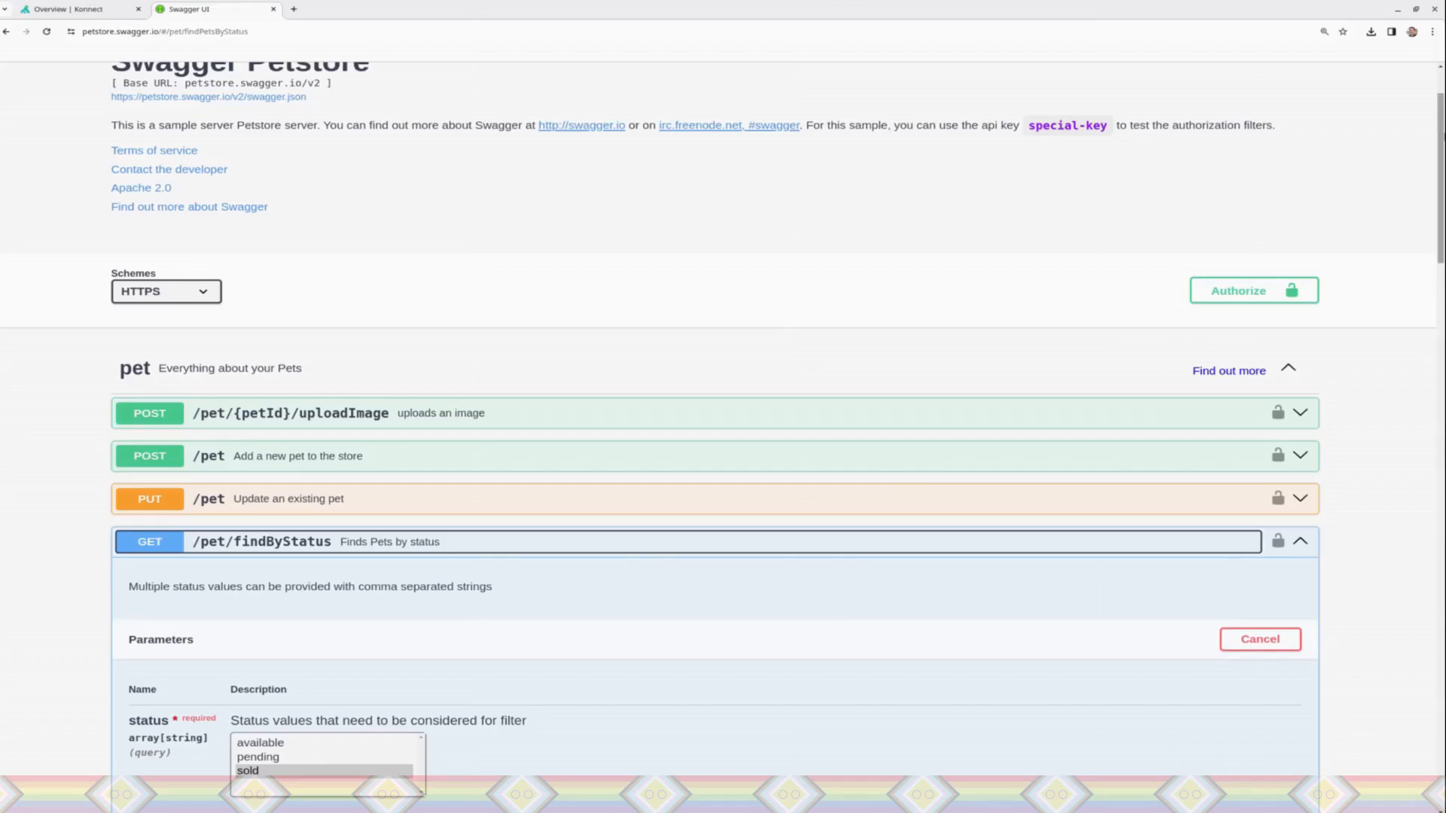
{"action": "scroll", "coordinate": [289, 772], "scroll_direction": "down", "scroll_amount": 2}
{"action": "scroll", "coordinate": [1042, 335], "scroll_direction": "down", "scroll_amount": 5}
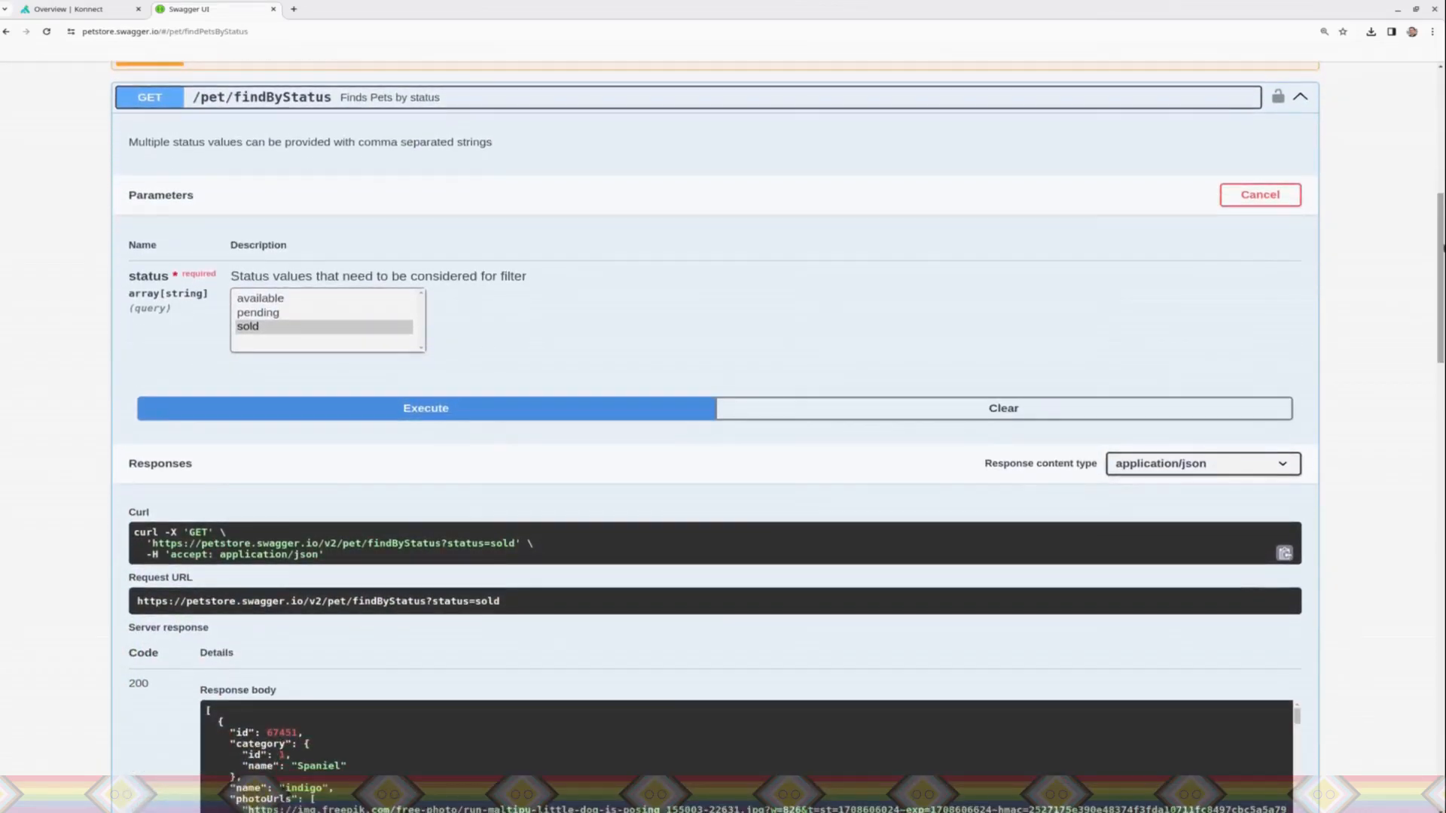
{"action": "left_click", "coordinate": [1252, 196]}
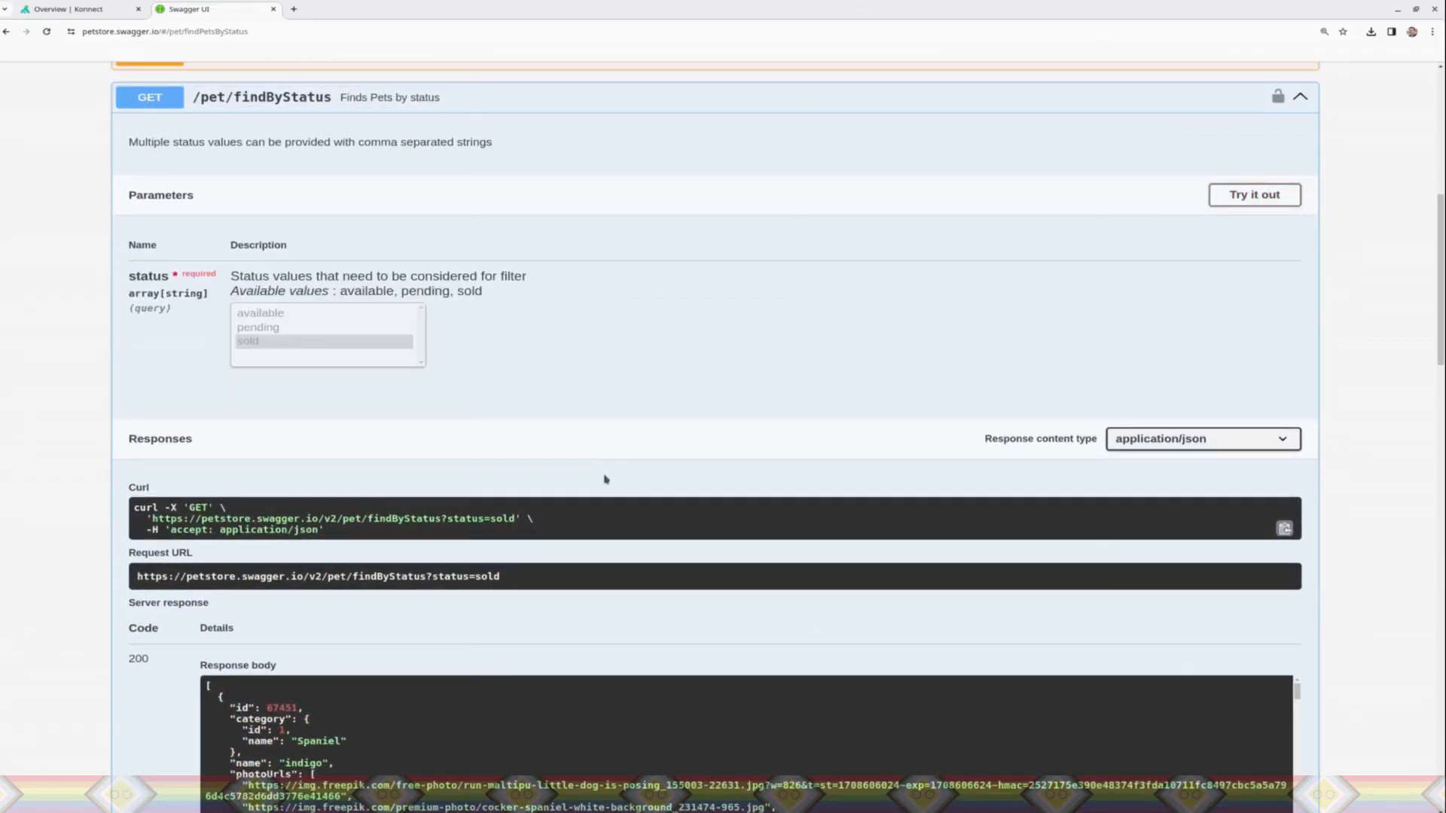
{"action": "left_click", "coordinate": [1237, 199]}
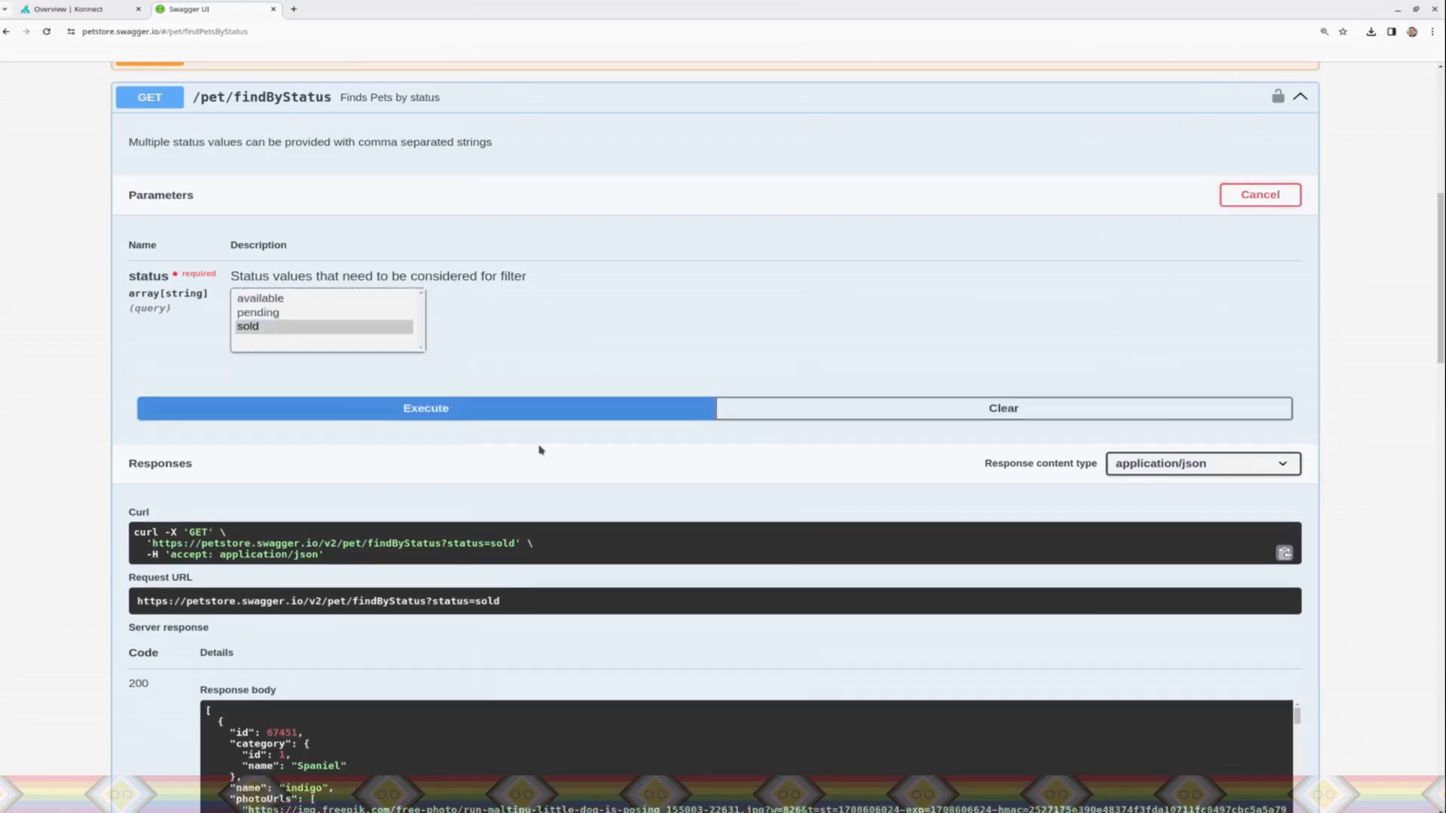
{"action": "left_click", "coordinate": [462, 412]}
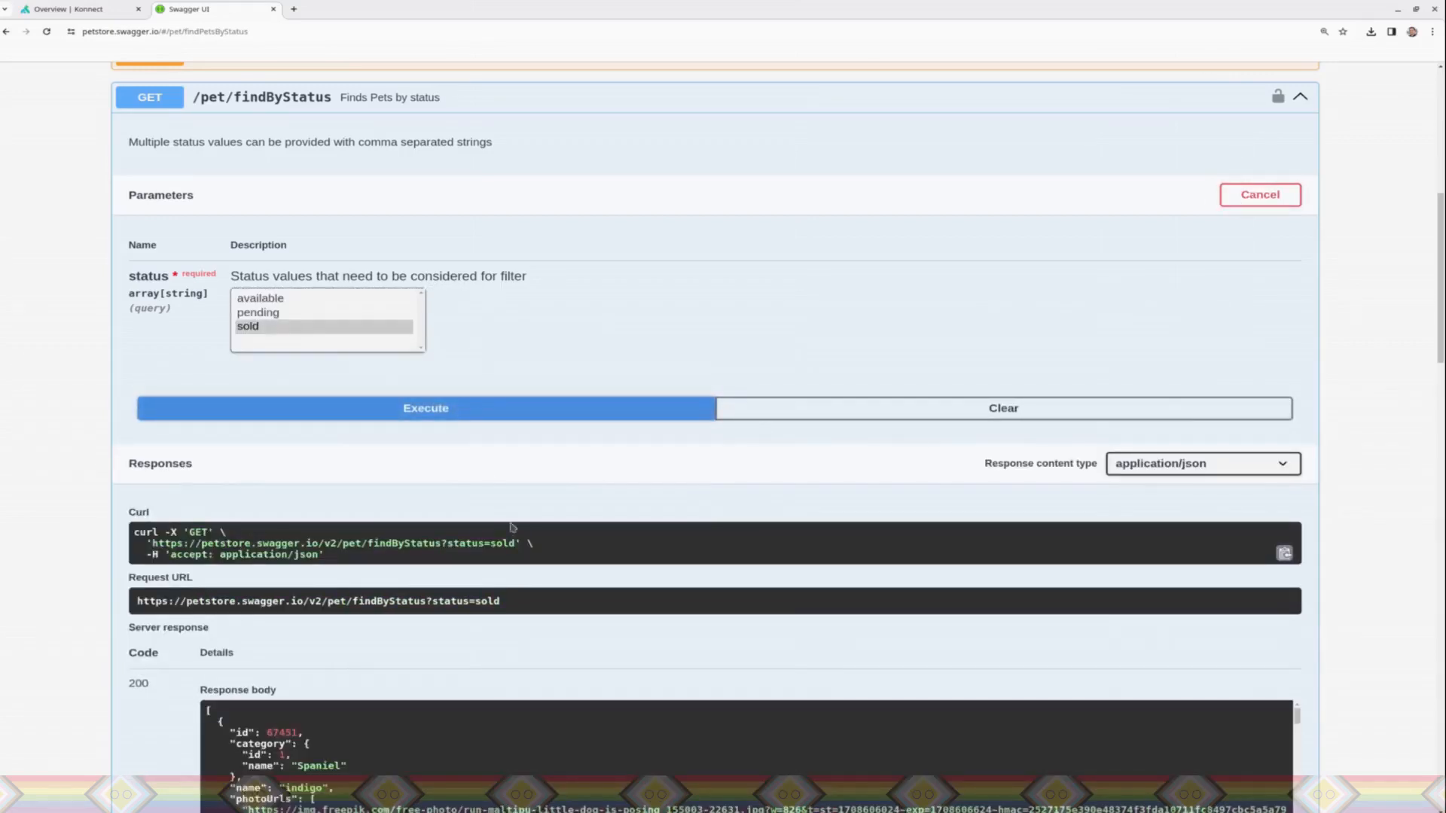
{"action": "scroll", "coordinate": [1437, 341], "scroll_direction": "down", "scroll_amount": 6}
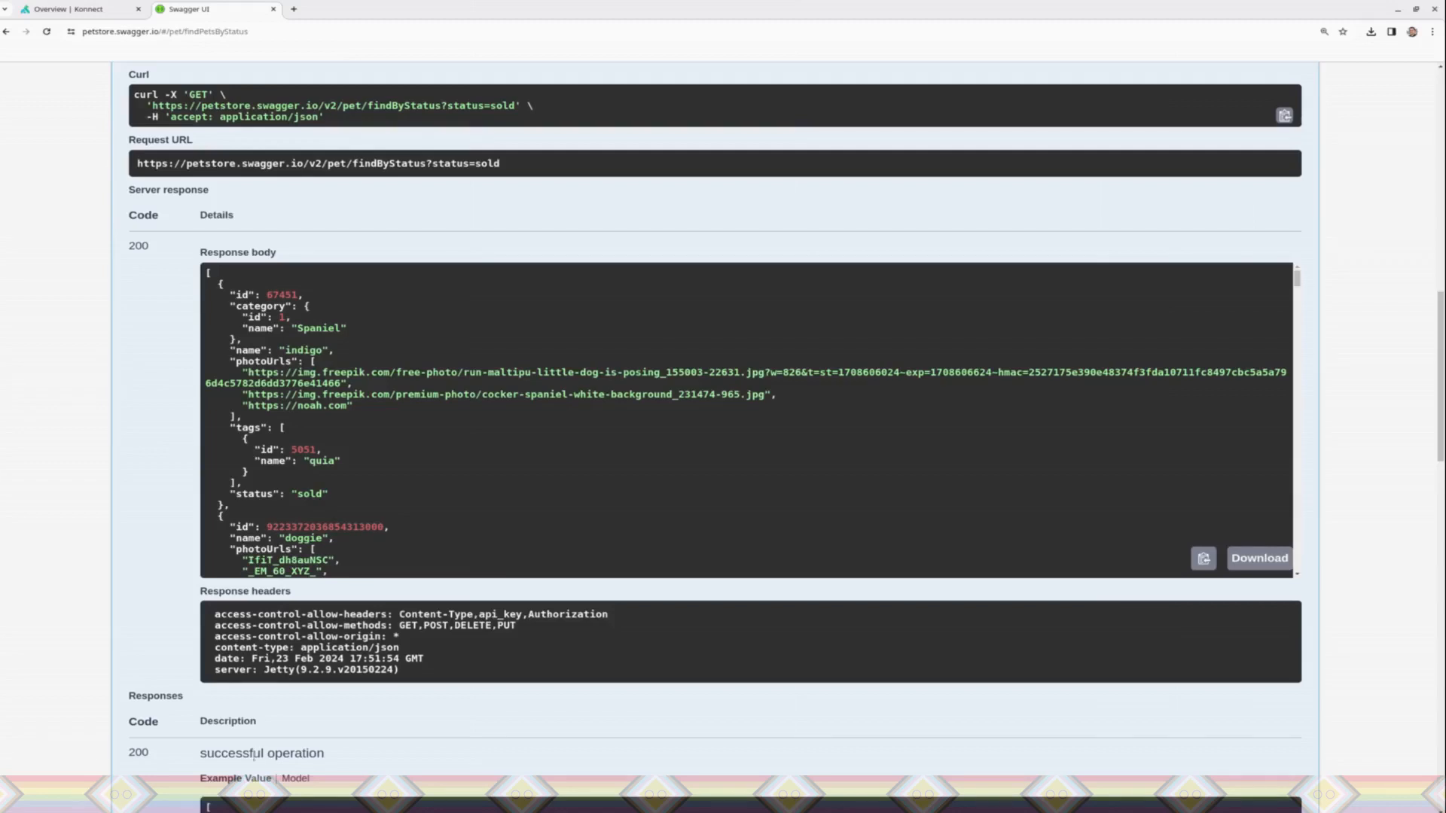
{"action": "left_click", "coordinate": [339, 811]}
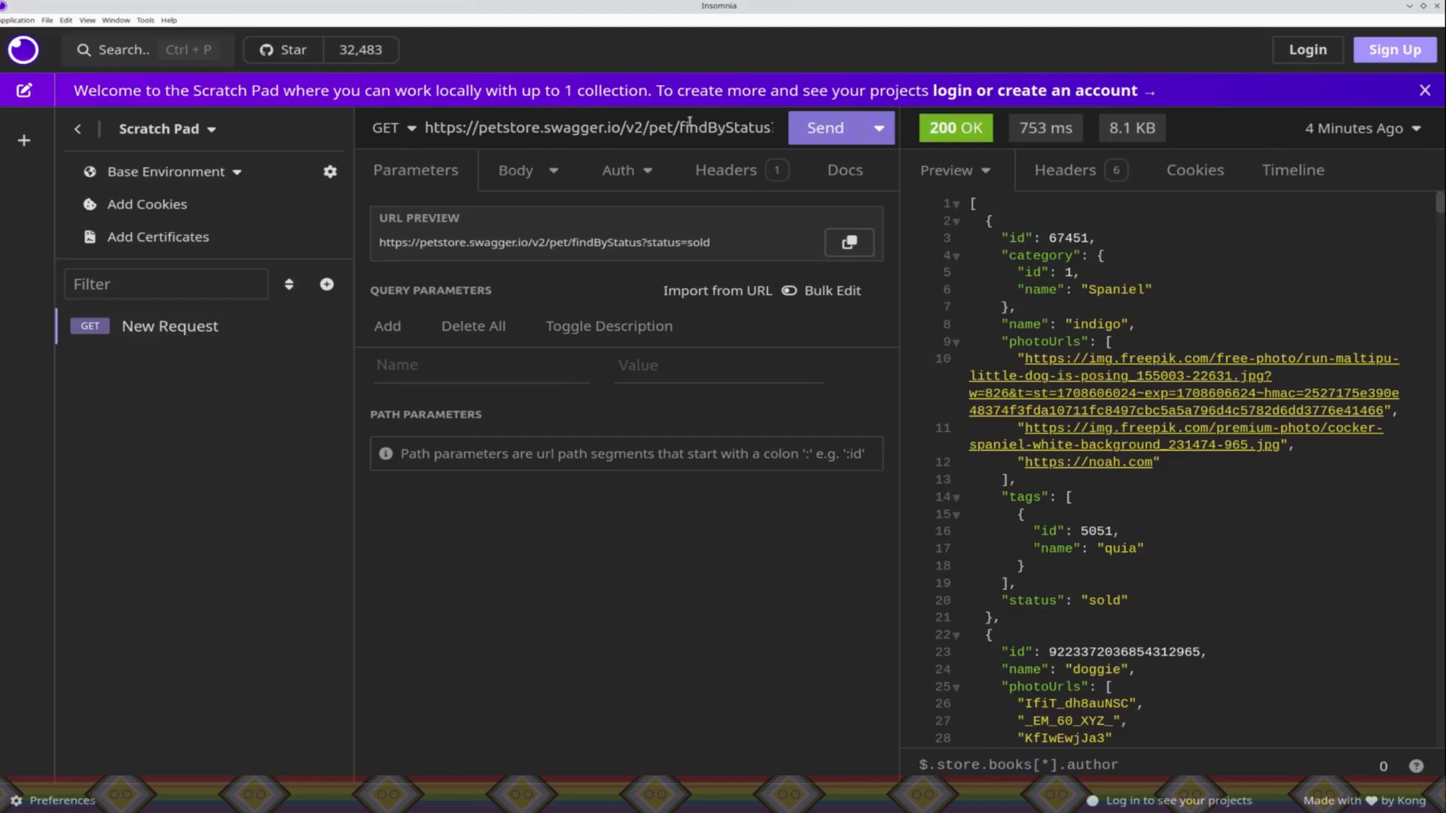
{"action": "left_click_drag", "start_coordinate": [684, 124], "coordinate": [758, 143]}
{"action": "left_click", "coordinate": [815, 134]}
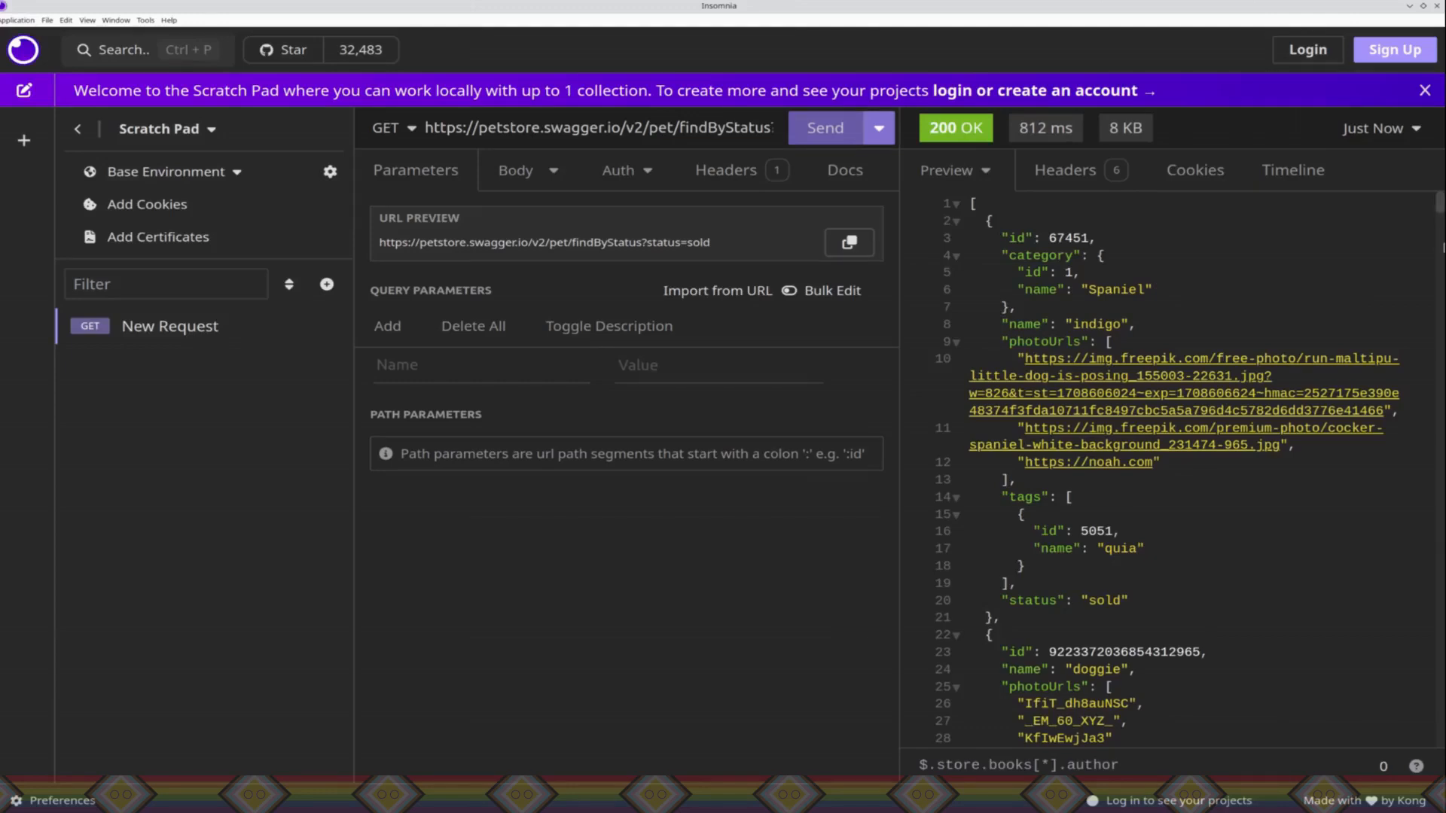
Step: View the cocker spaniel photo linked in the response body and close its page again
{"action": "scroll", "coordinate": [1441, 249], "scroll_direction": "down", "scroll_amount": 15}
{"action": "left_click_drag", "start_coordinate": [1441, 252], "coordinate": [1434, 42]}
{"action": "left_click", "coordinate": [1115, 446]}
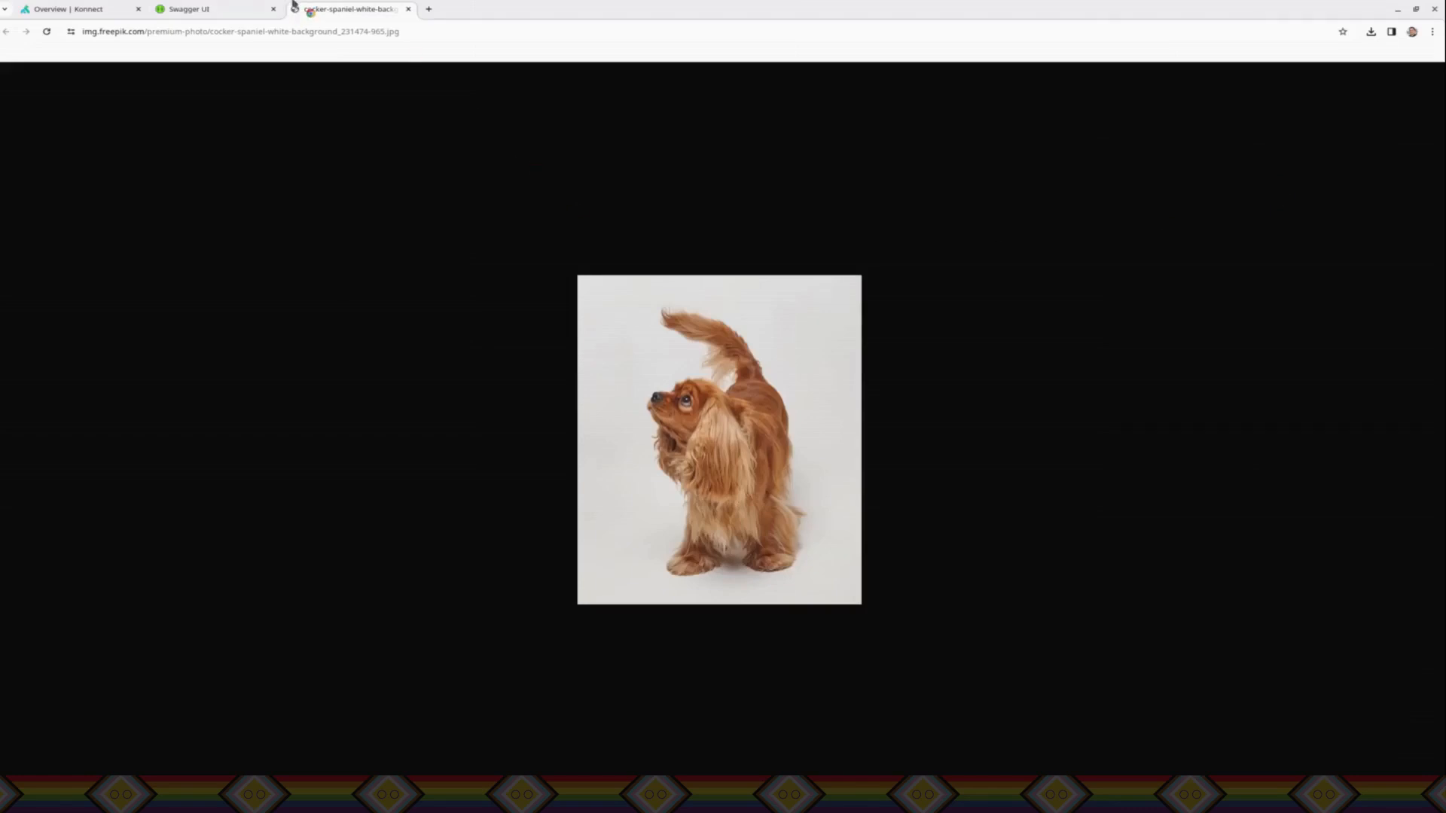
{"action": "left_click", "coordinate": [408, 9]}
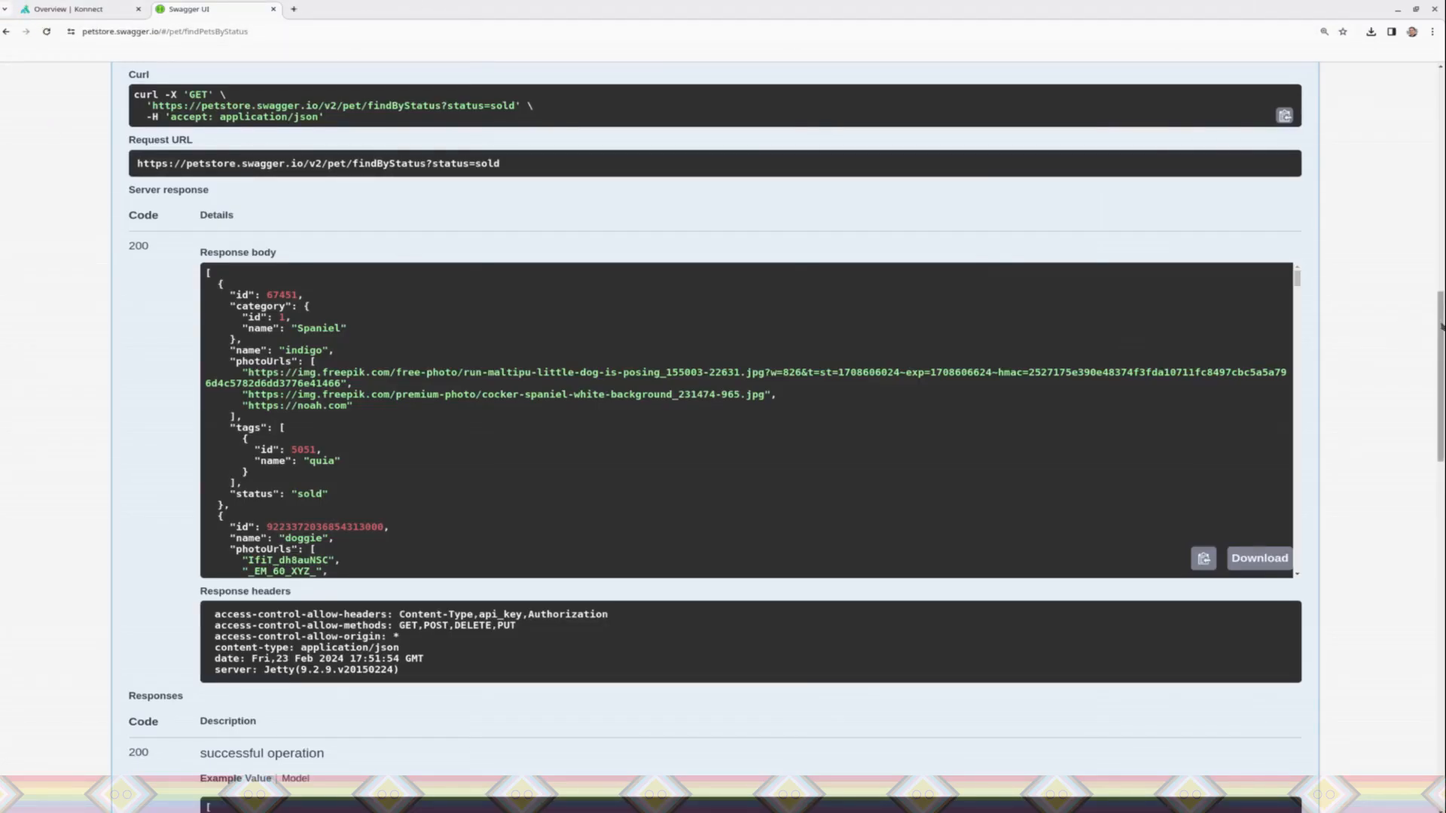
Step: Return to Konnect and open the default control plane in Gateway Manager
{"action": "left_click_drag", "start_coordinate": [1441, 325], "coordinate": [1398, 25]}
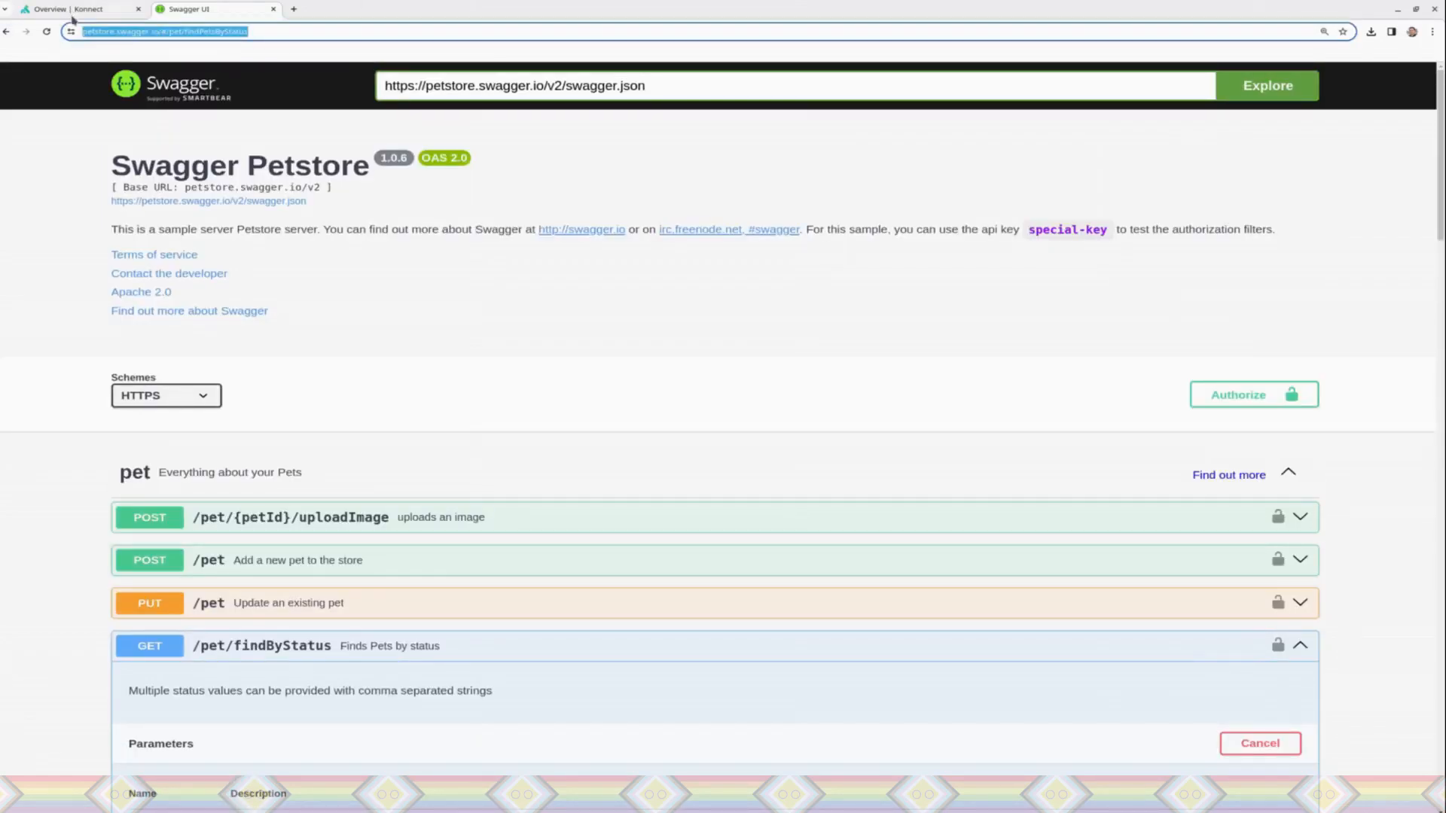
{"action": "left_click", "coordinate": [77, 9]}
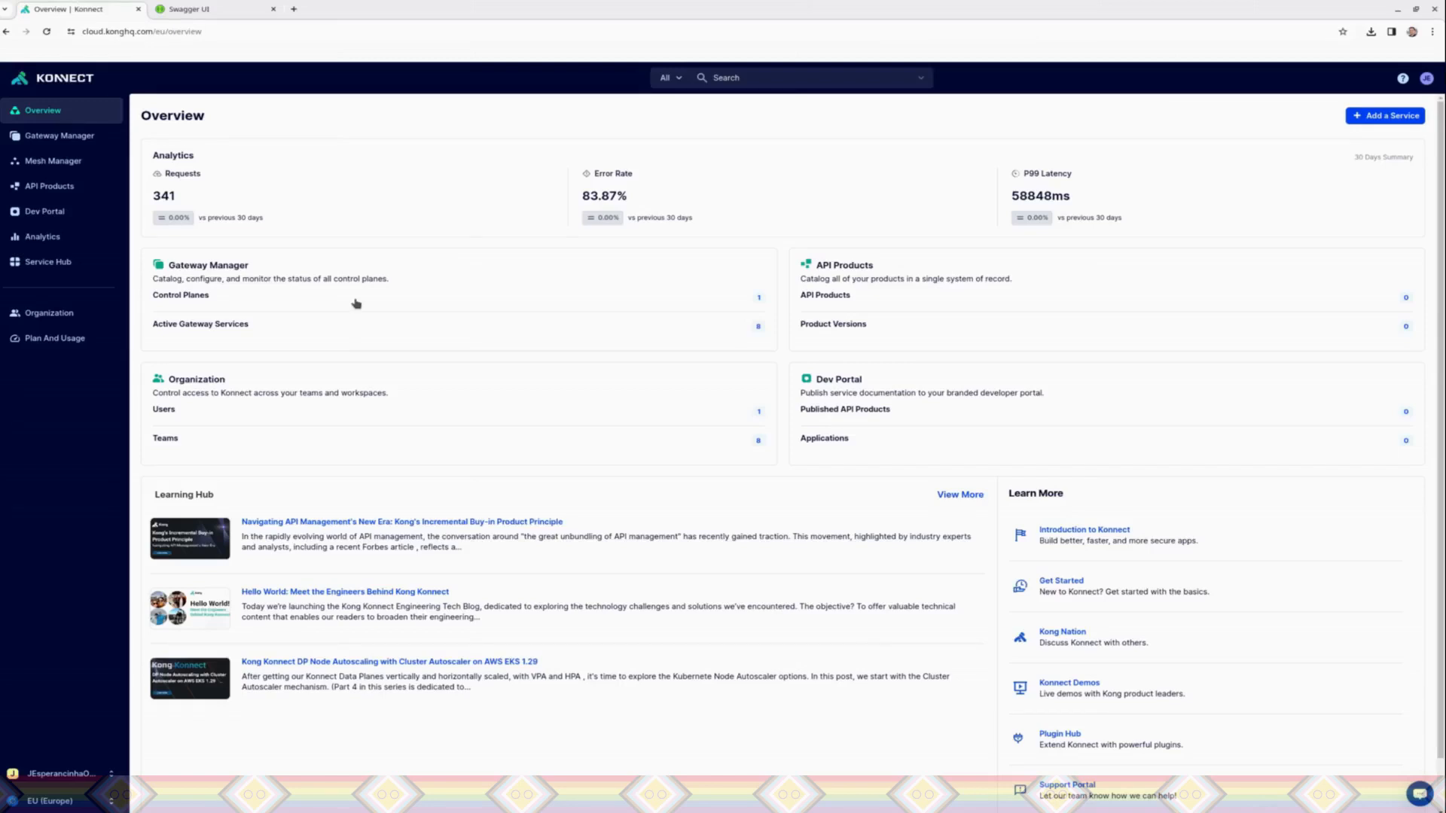
{"action": "left_click", "coordinate": [40, 141]}
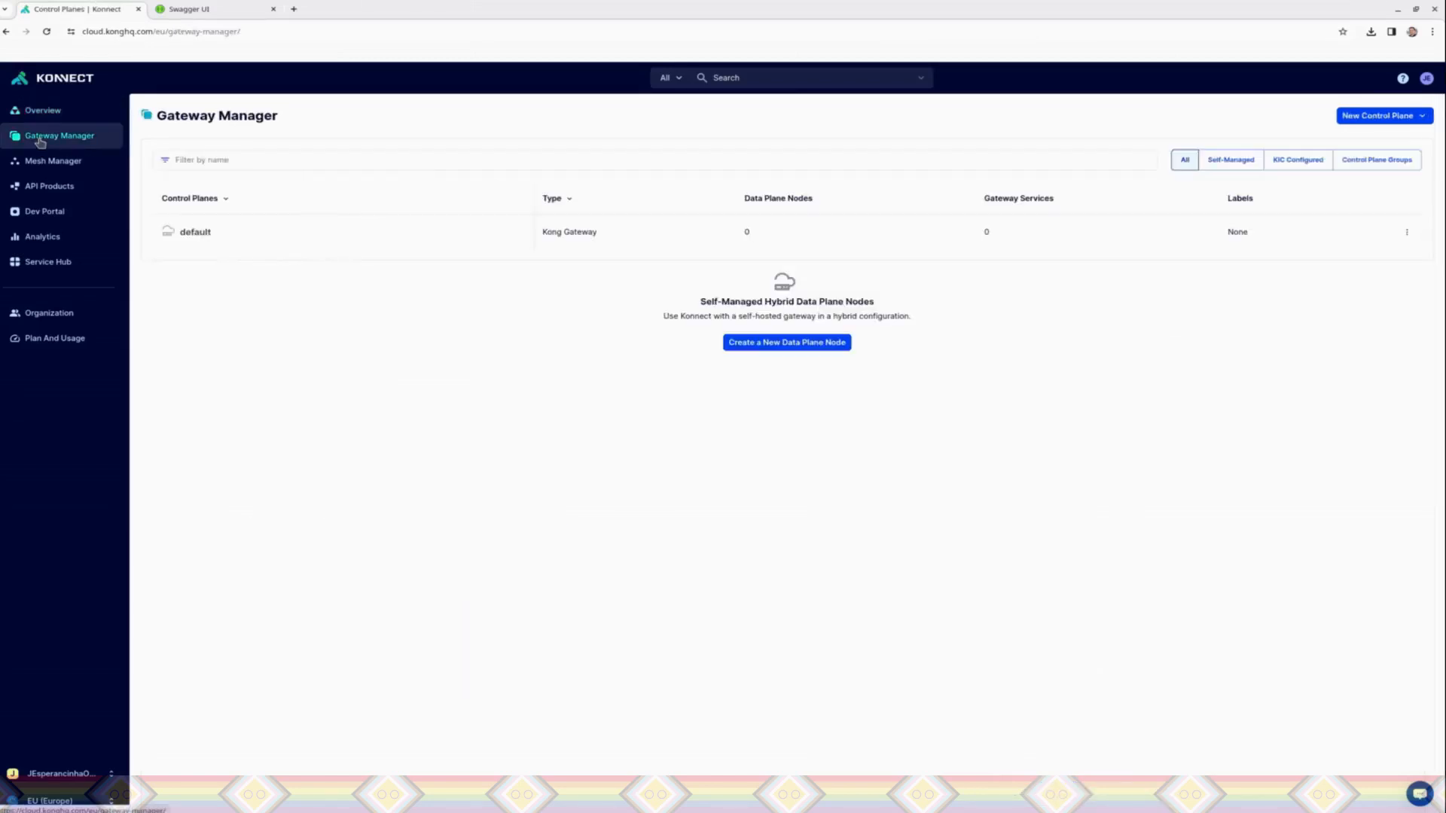
{"action": "left_click", "coordinate": [595, 241]}
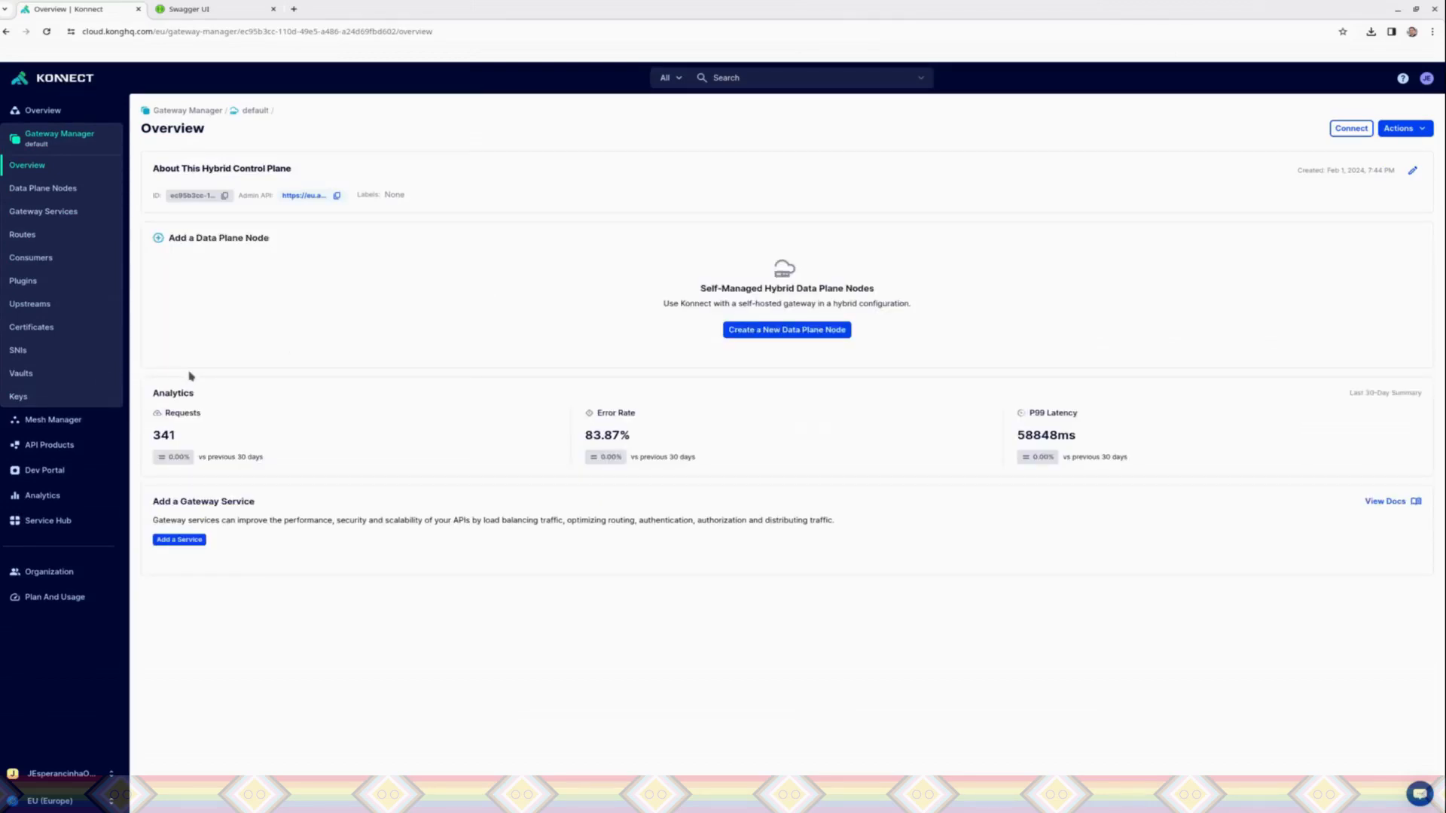
Step: Generate the certificate for a new self-managed hybrid data plane node and copy its MacOS ARM setup script
{"action": "left_click", "coordinate": [767, 330]}
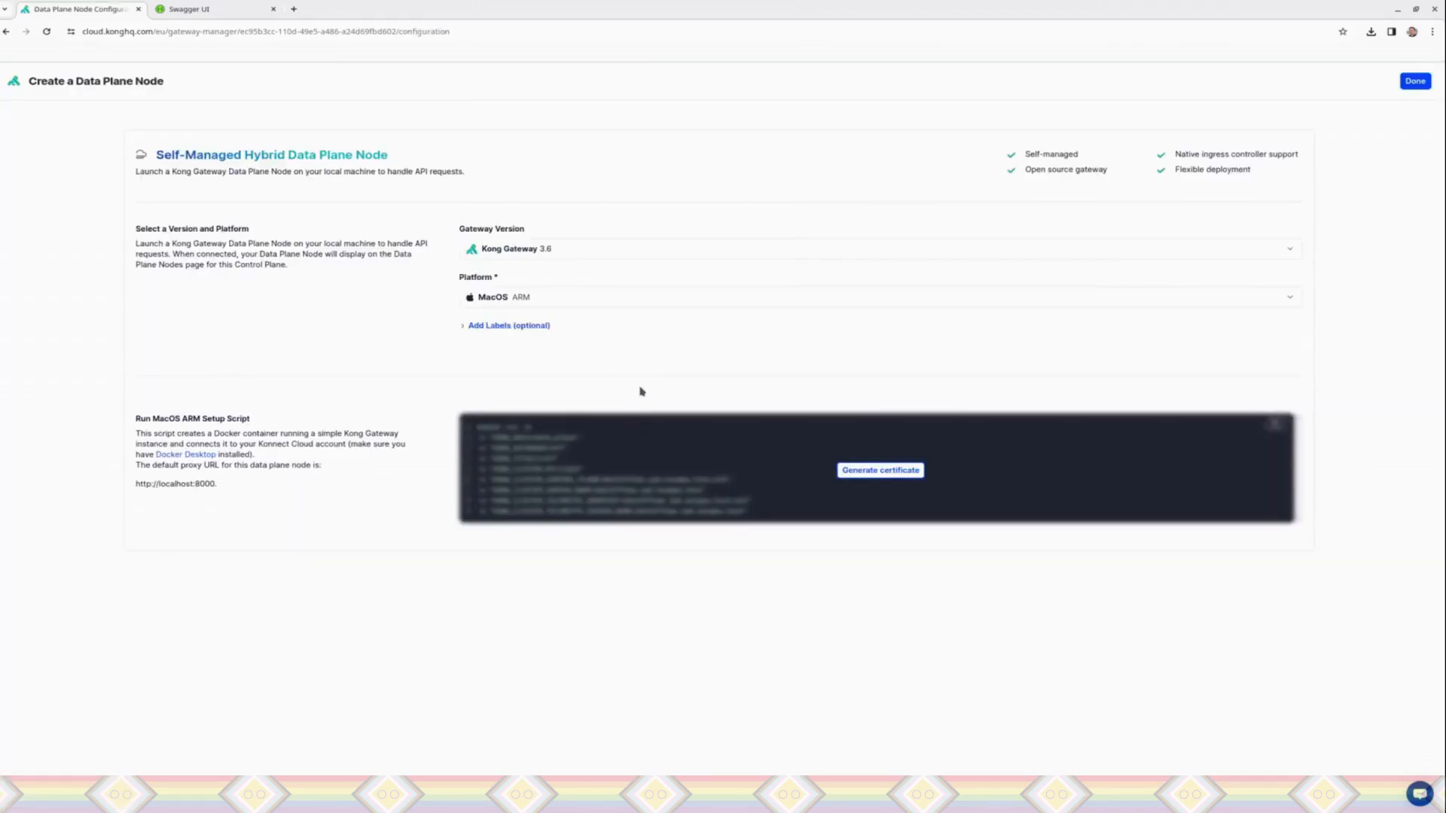
{"action": "left_click", "coordinate": [882, 471]}
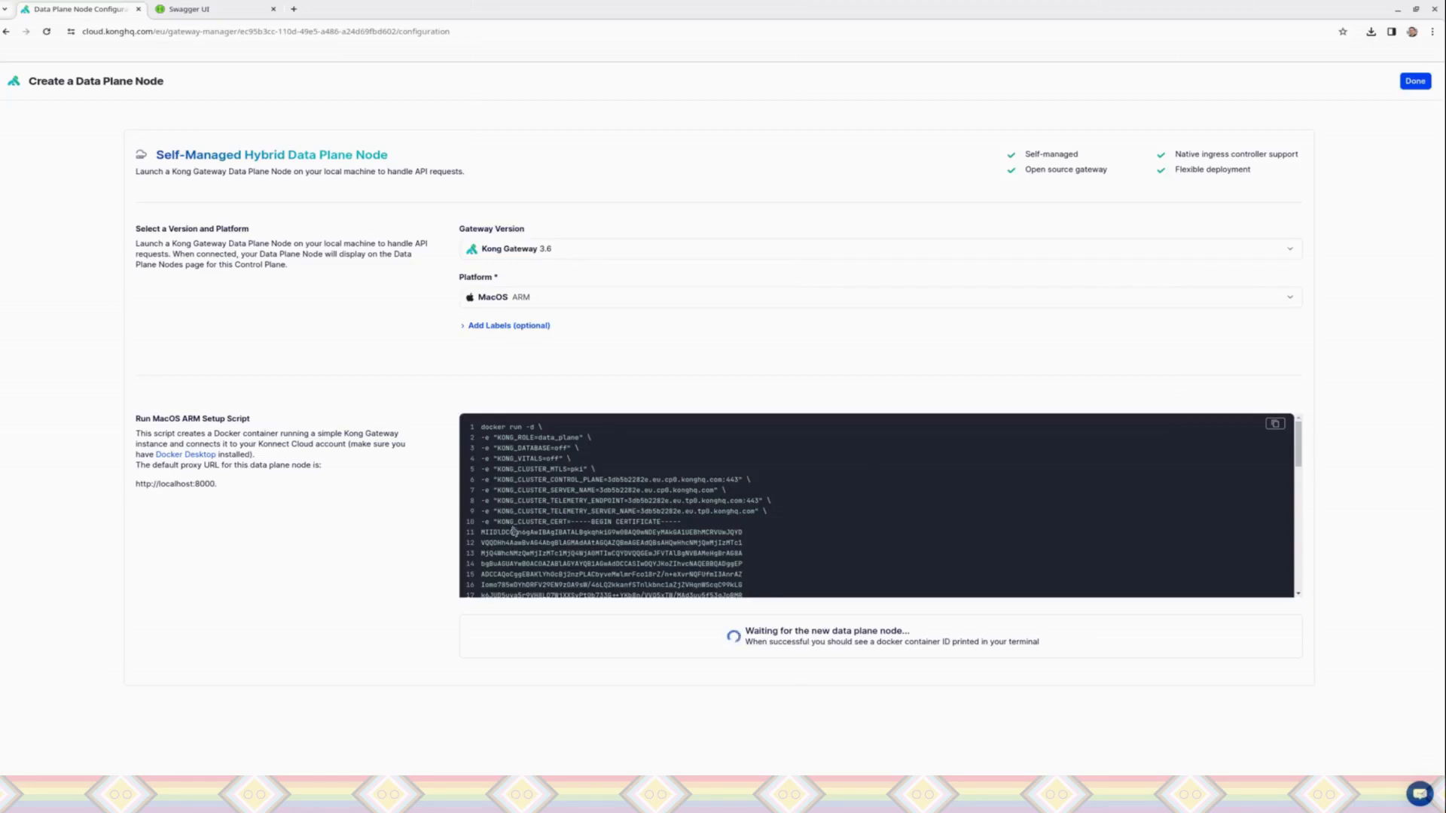
{"action": "left_click", "coordinate": [1275, 424]}
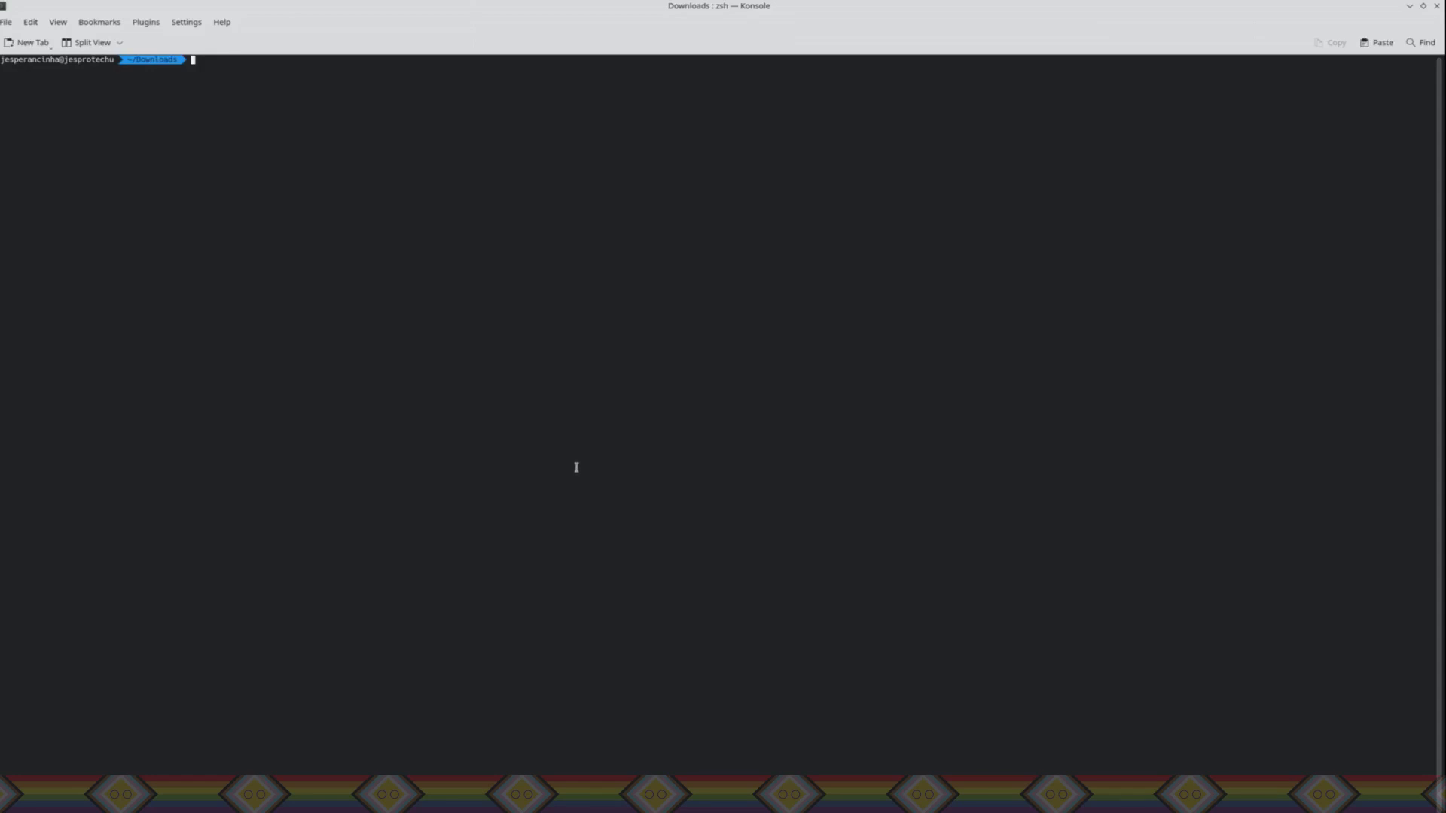
Step: Run the copied docker setup script, including its cluster certificate and private key, in Konsole from the Downloads folder
{"action": "key", "text": "ctrl+shift+v"}
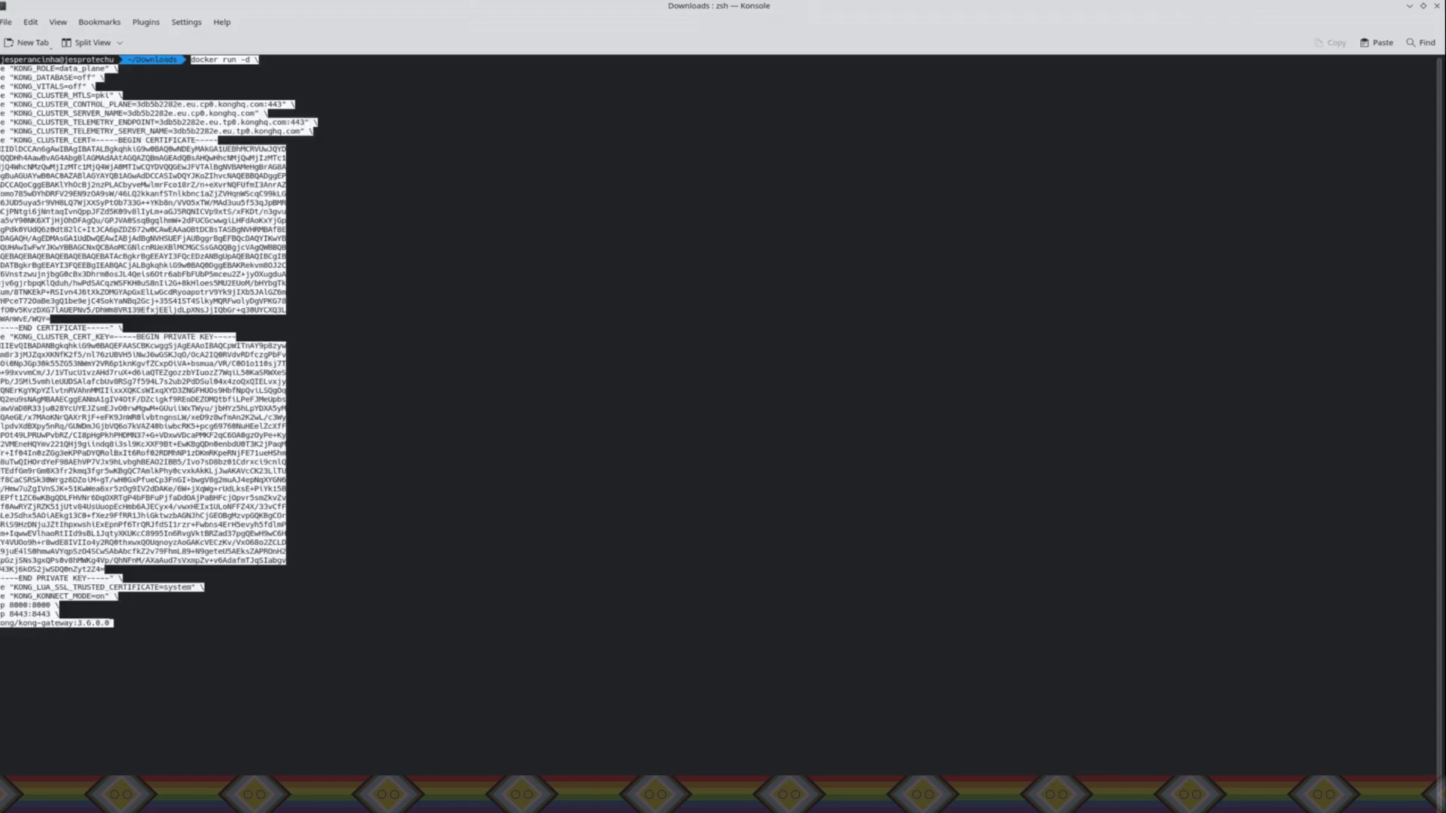
{"action": "left_click", "coordinate": [58, 22]}
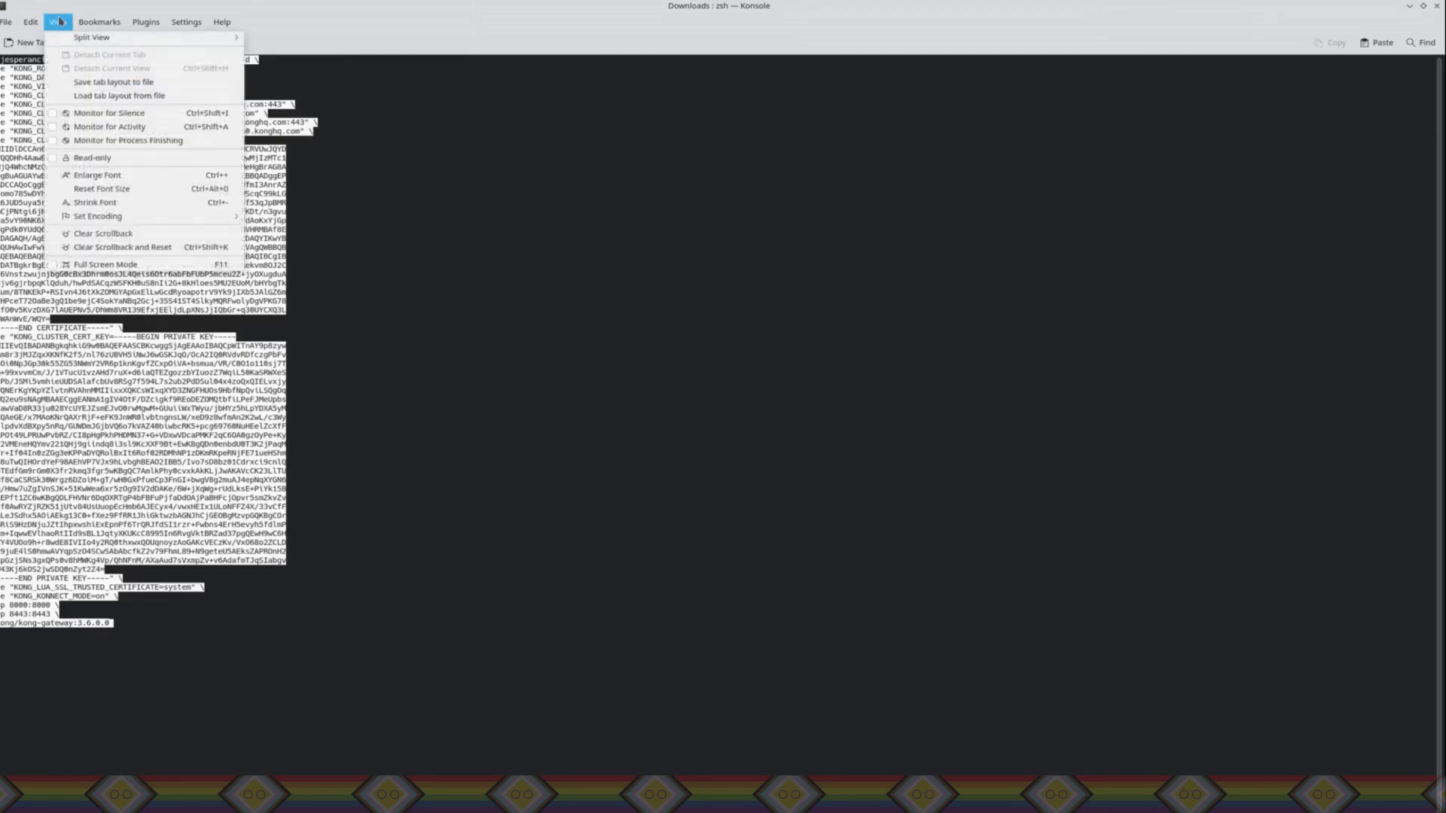
{"action": "mouse_move", "coordinate": [33, 24]}
{"action": "left_click", "coordinate": [407, 13]}
{"action": "key", "text": "ctrl+plus"}
{"action": "key", "text": "ctrl+plus"}
{"action": "key", "text": "ctrl+plus"}
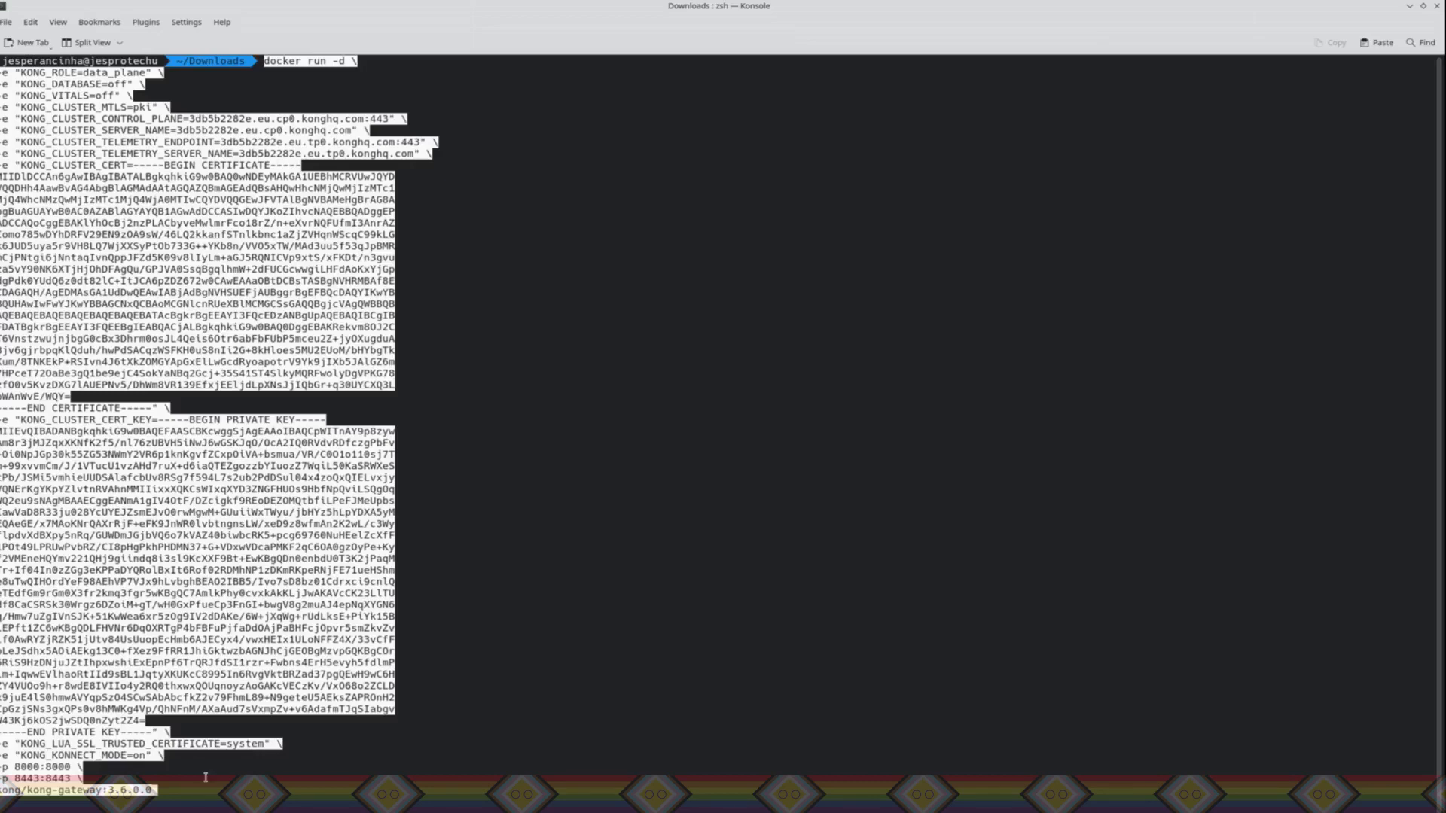
{"action": "key", "text": "Return"}
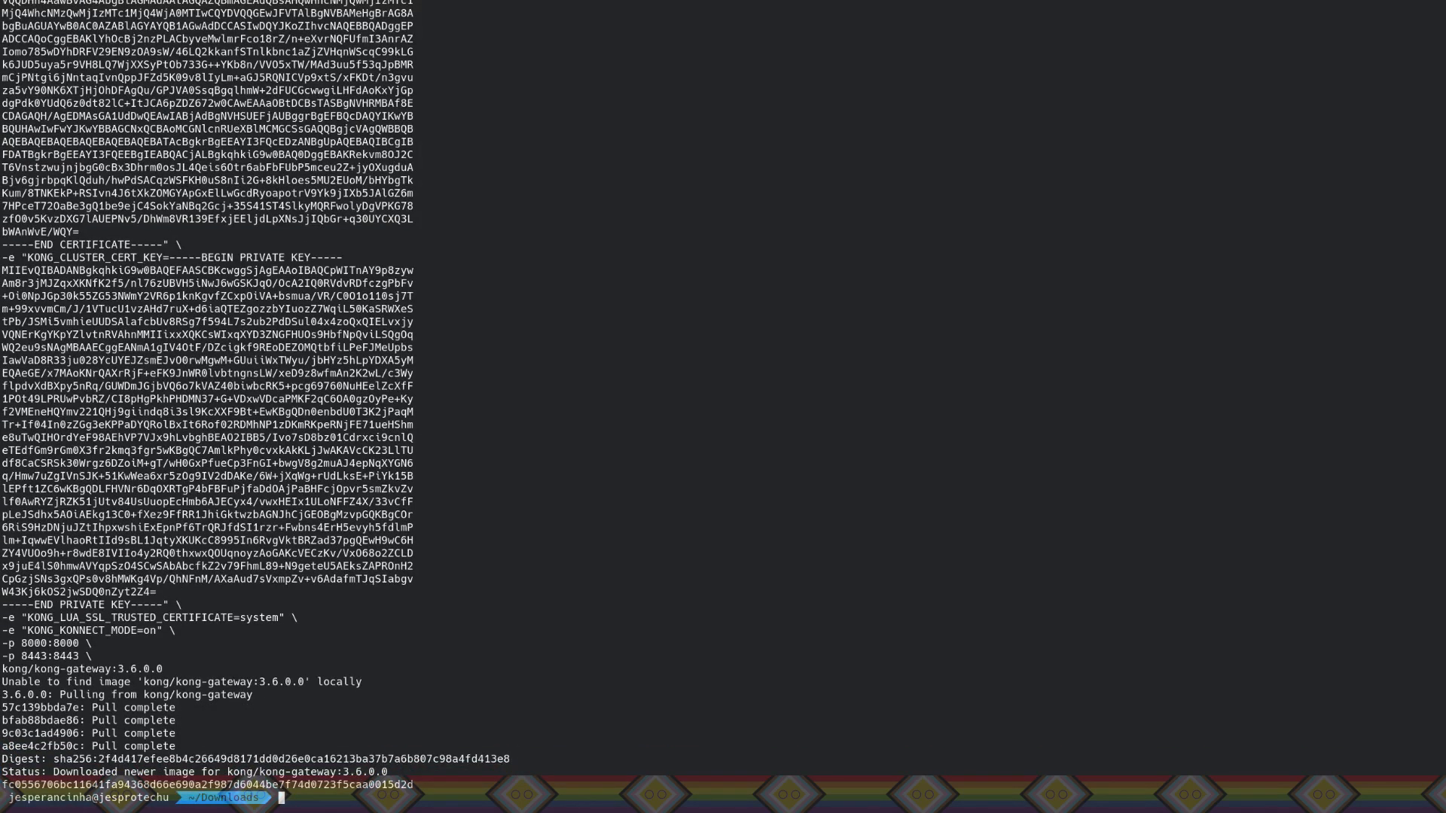
Step: Return to Konnect in the browser and finish creating the data plane node
{"action": "key", "text": "alt+Tab"}
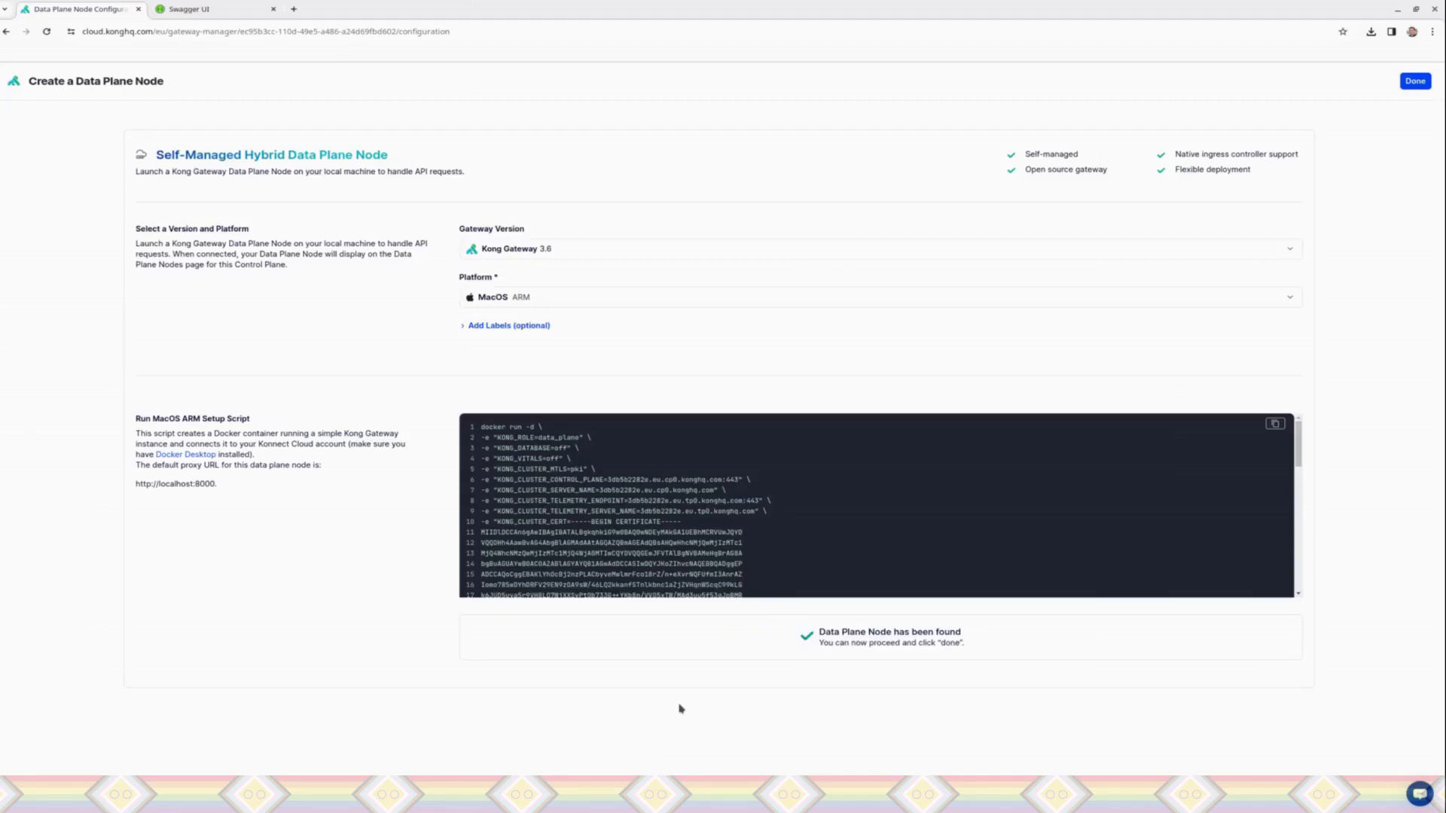
{"action": "left_click", "coordinate": [1410, 80]}
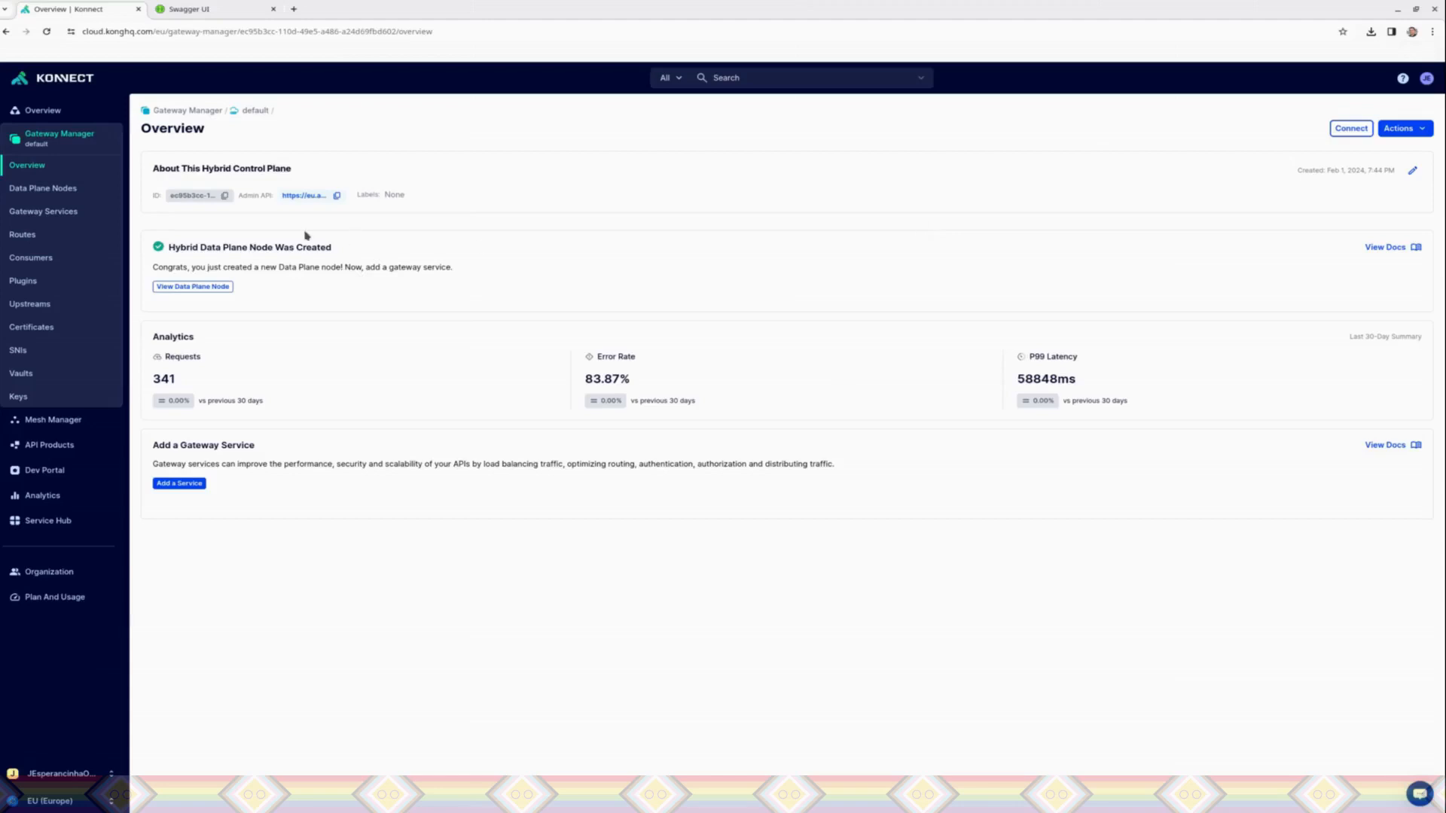
Step: Start a new gateway service in the default control plane and name it PetstoreService
{"action": "left_click", "coordinate": [174, 484]}
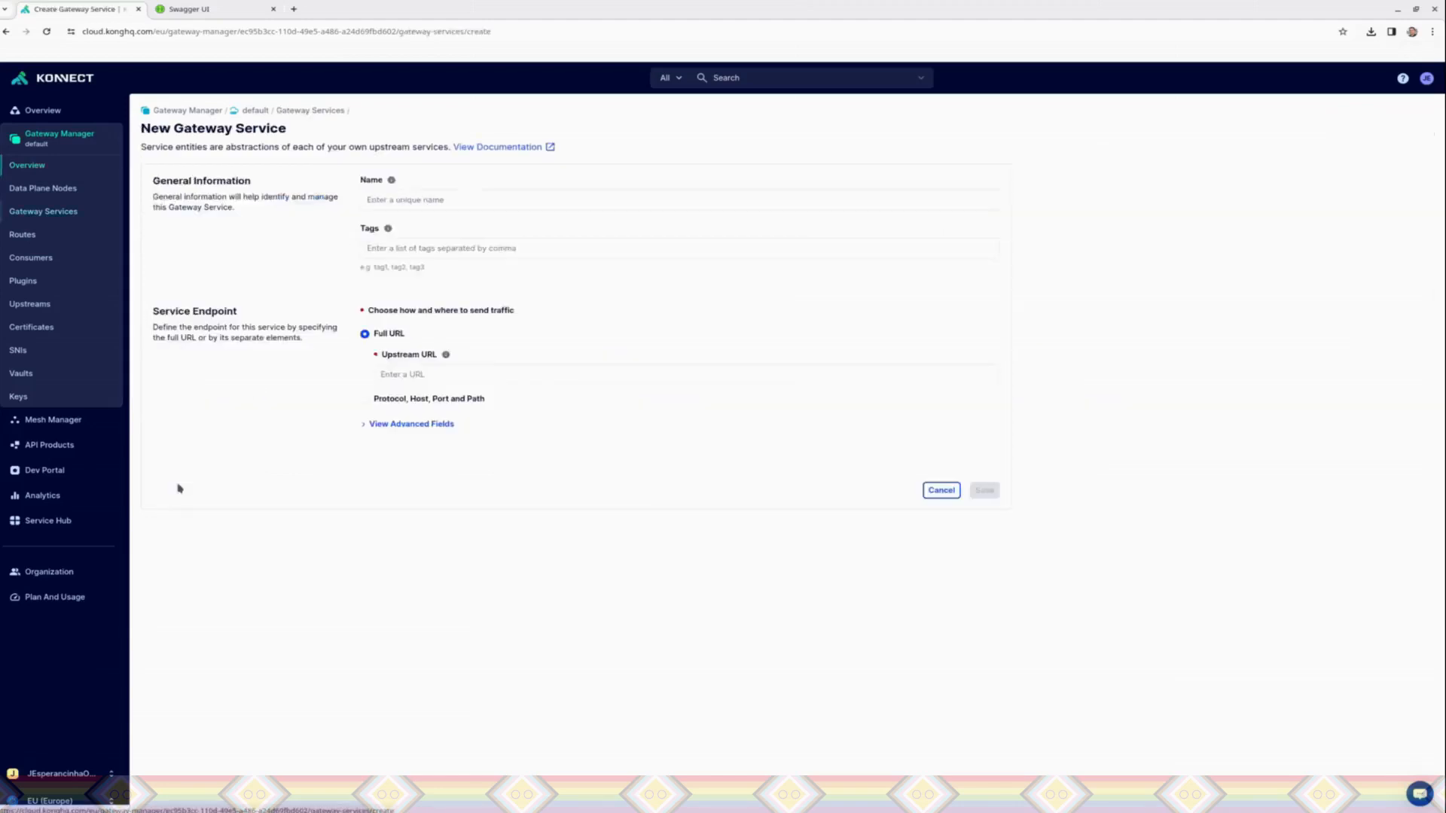
{"action": "left_click", "coordinate": [384, 205]}
{"action": "type", "text": "pet"}
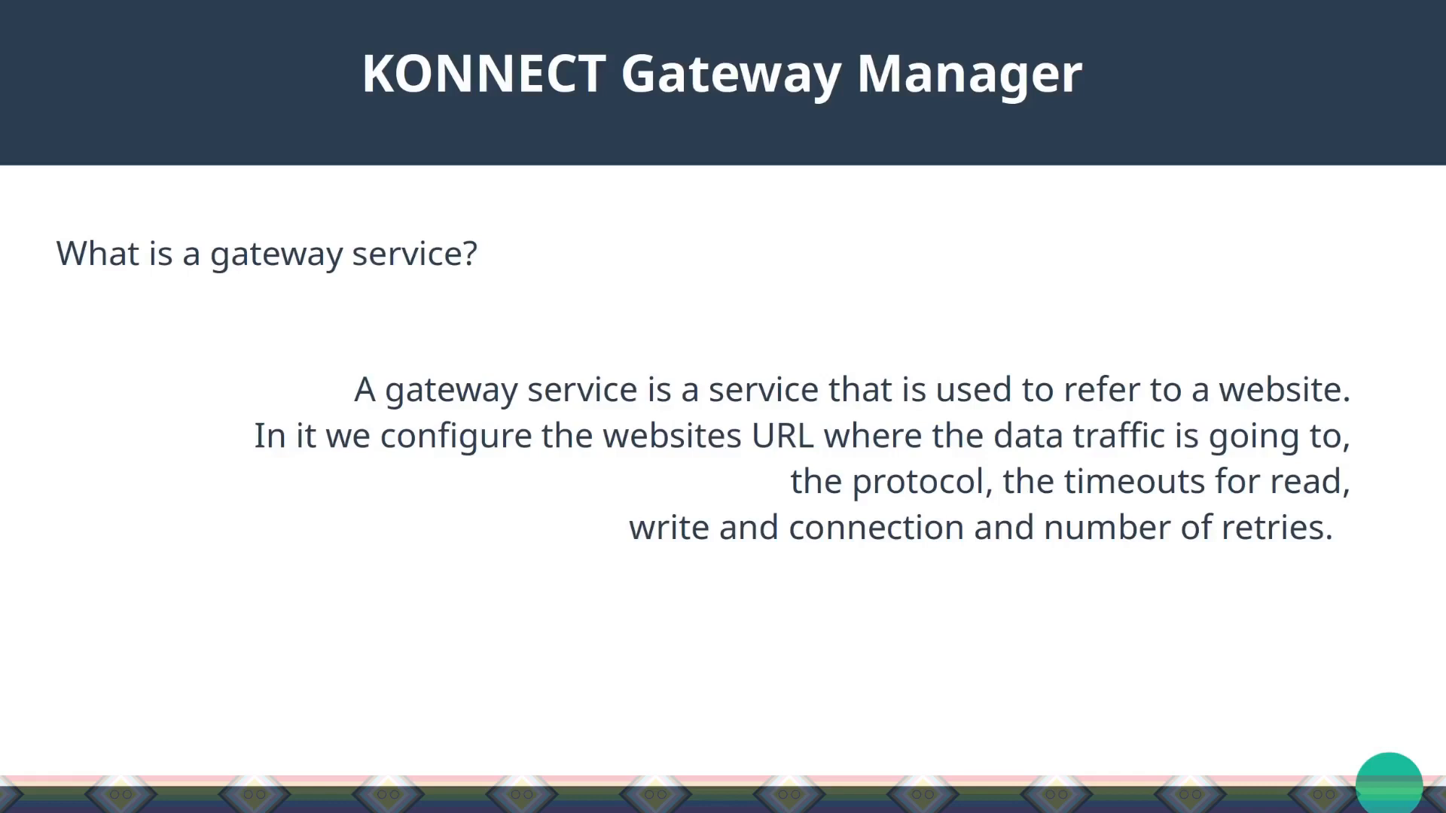
{"action": "type", "text": "ts"}
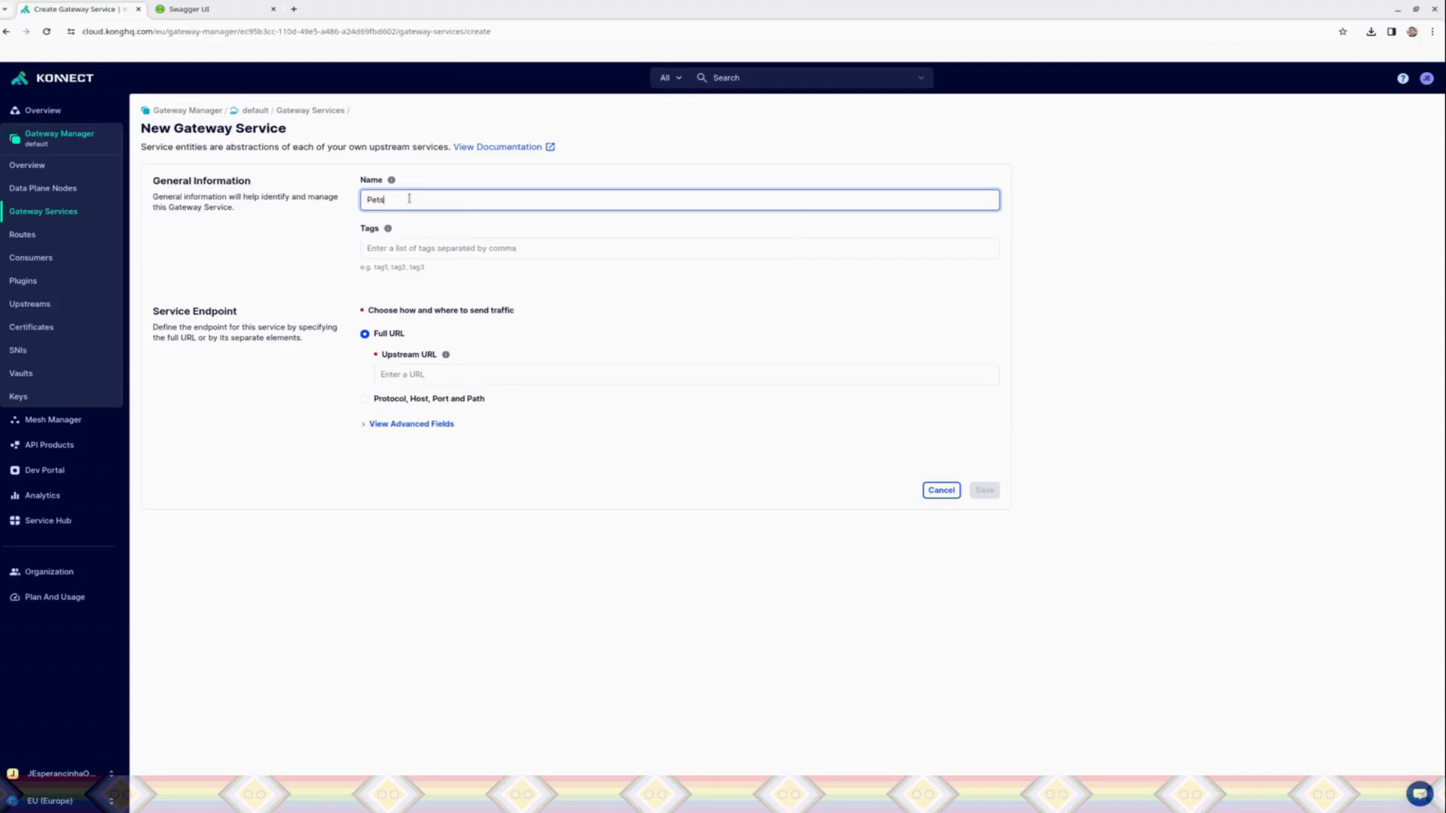
{"action": "type", "text": "toreService"}
Step: Tag the new gateway service with pet,store,animals
{"action": "left_click", "coordinate": [405, 249]}
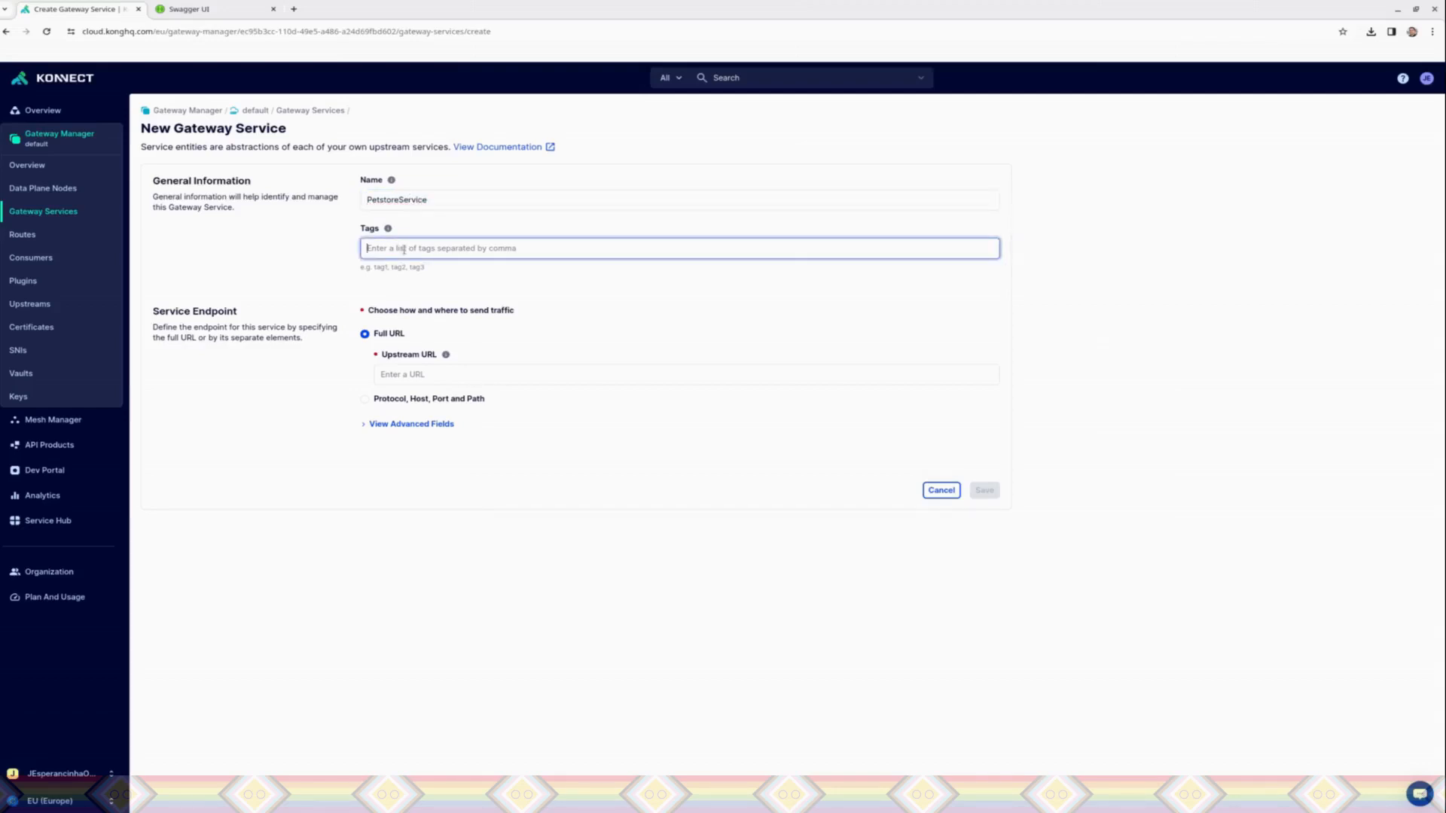
{"action": "type", "text": "pet,store,"}
{"action": "key", "text": "BackSpace"}
{"action": "type", "text": ",in"}
{"action": "type", "text": "mals"}
{"action": "left_click", "coordinate": [441, 380]}
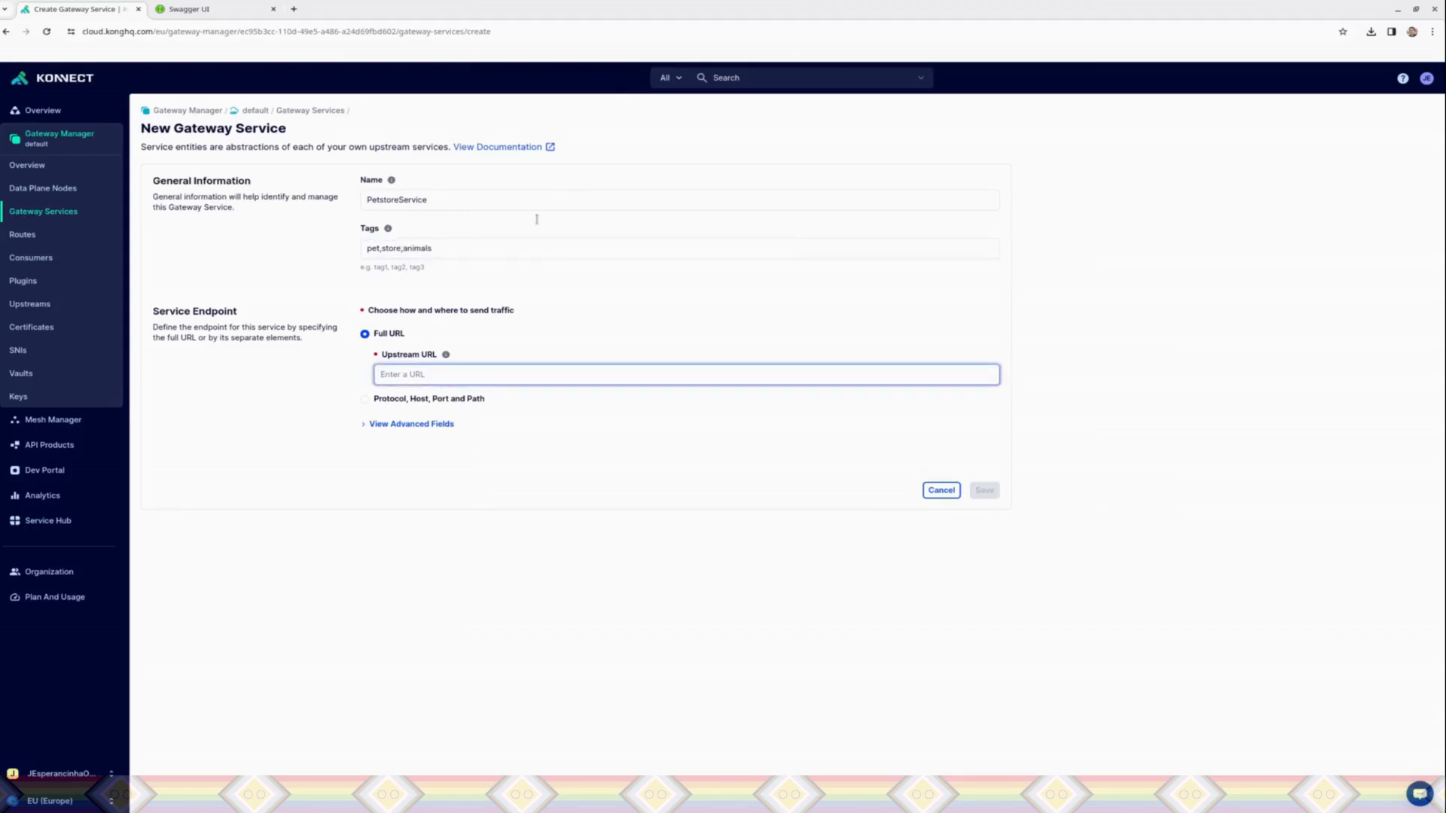
{"action": "left_click", "coordinate": [207, 10]}
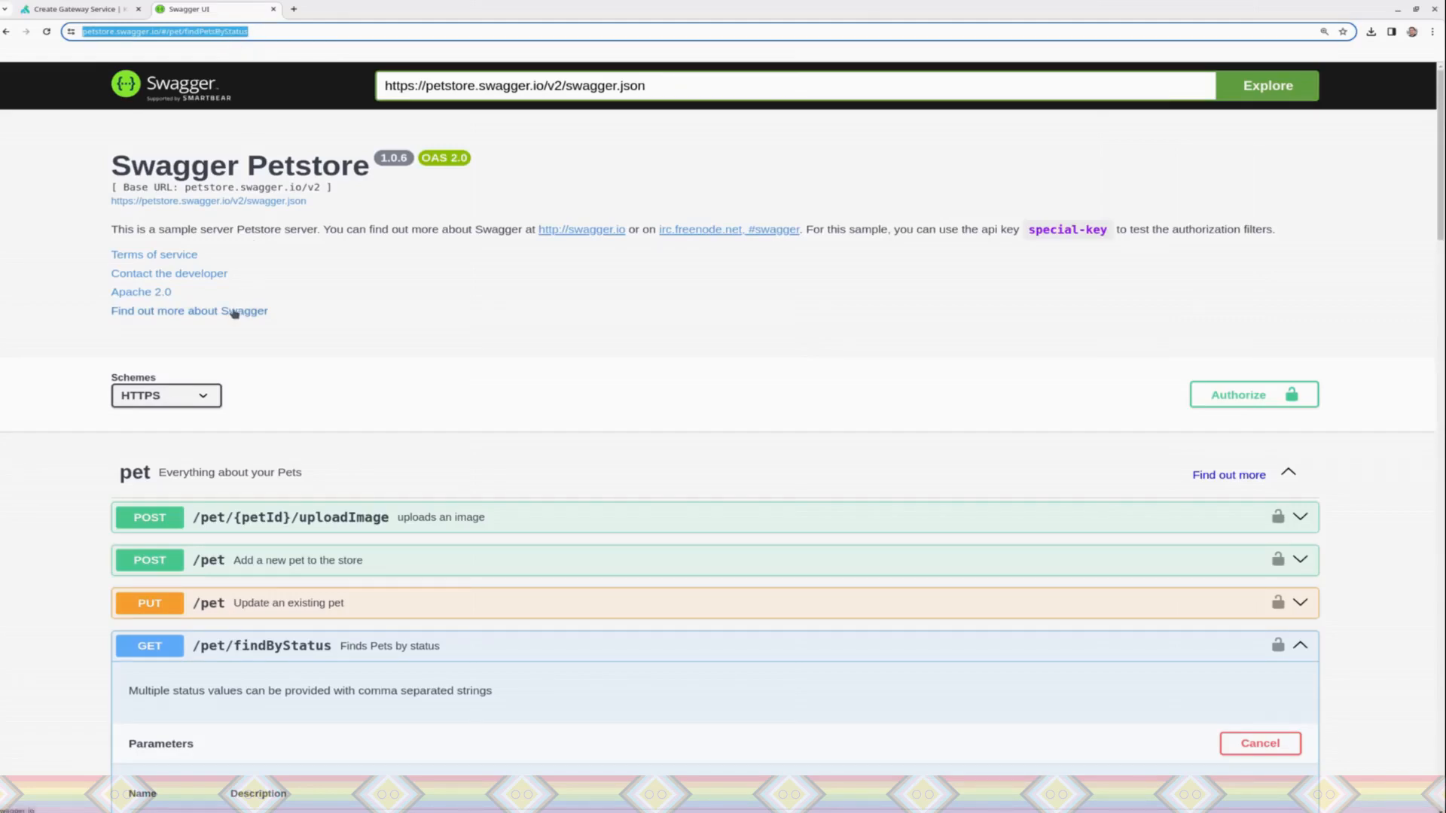
{"action": "left_click", "coordinate": [332, 29]}
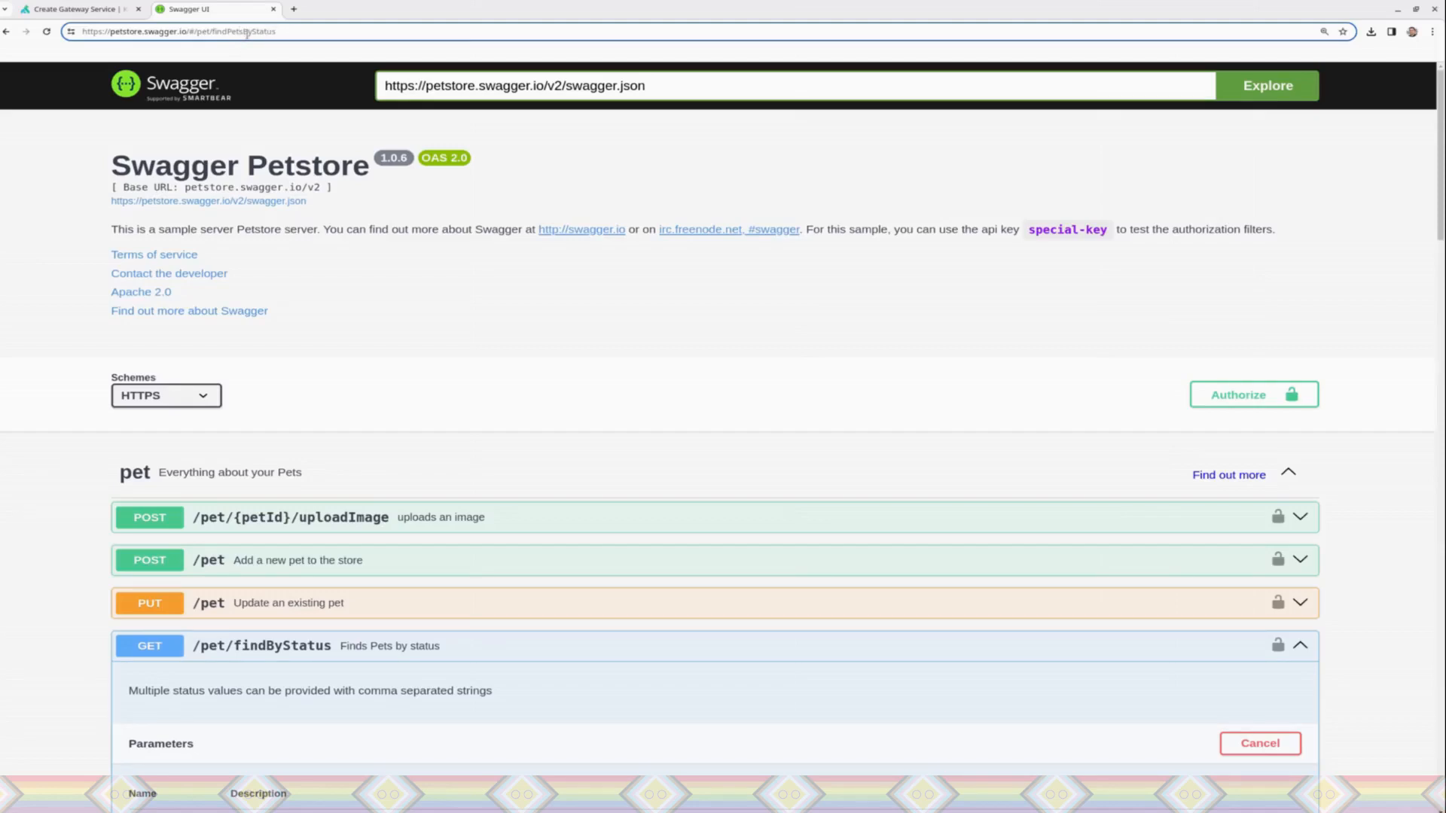
{"action": "double_click", "coordinate": [218, 31]}
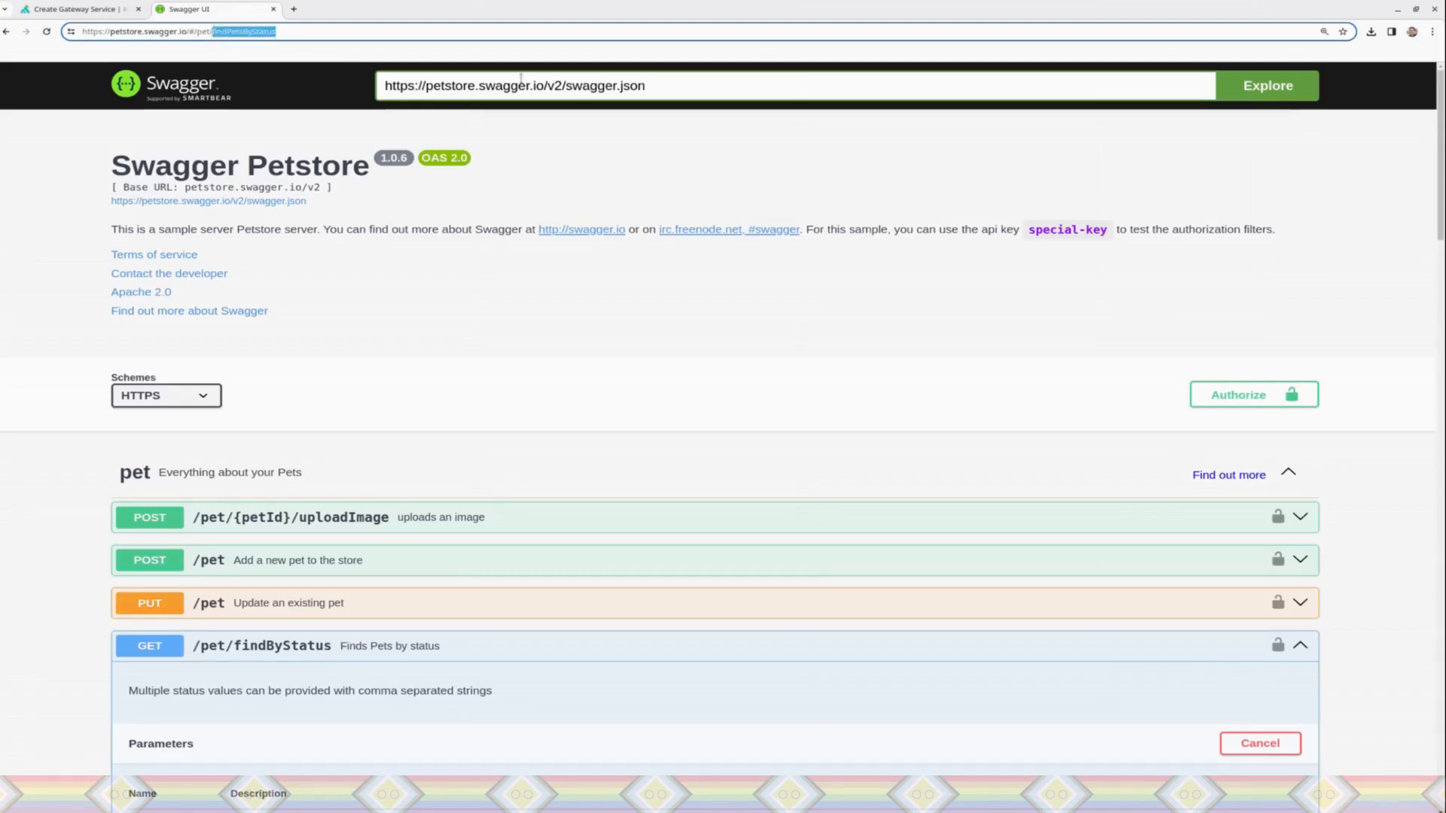
{"action": "key", "text": "BackSpace"}
{"action": "key", "text": "BackSpace"}
{"action": "key", "text": "BackSpace"}
{"action": "key", "text": "BackSpace"}
{"action": "key", "text": "BackSpace"}
{"action": "key", "text": "BackSpace"}
{"action": "key", "text": "BackSpace"}
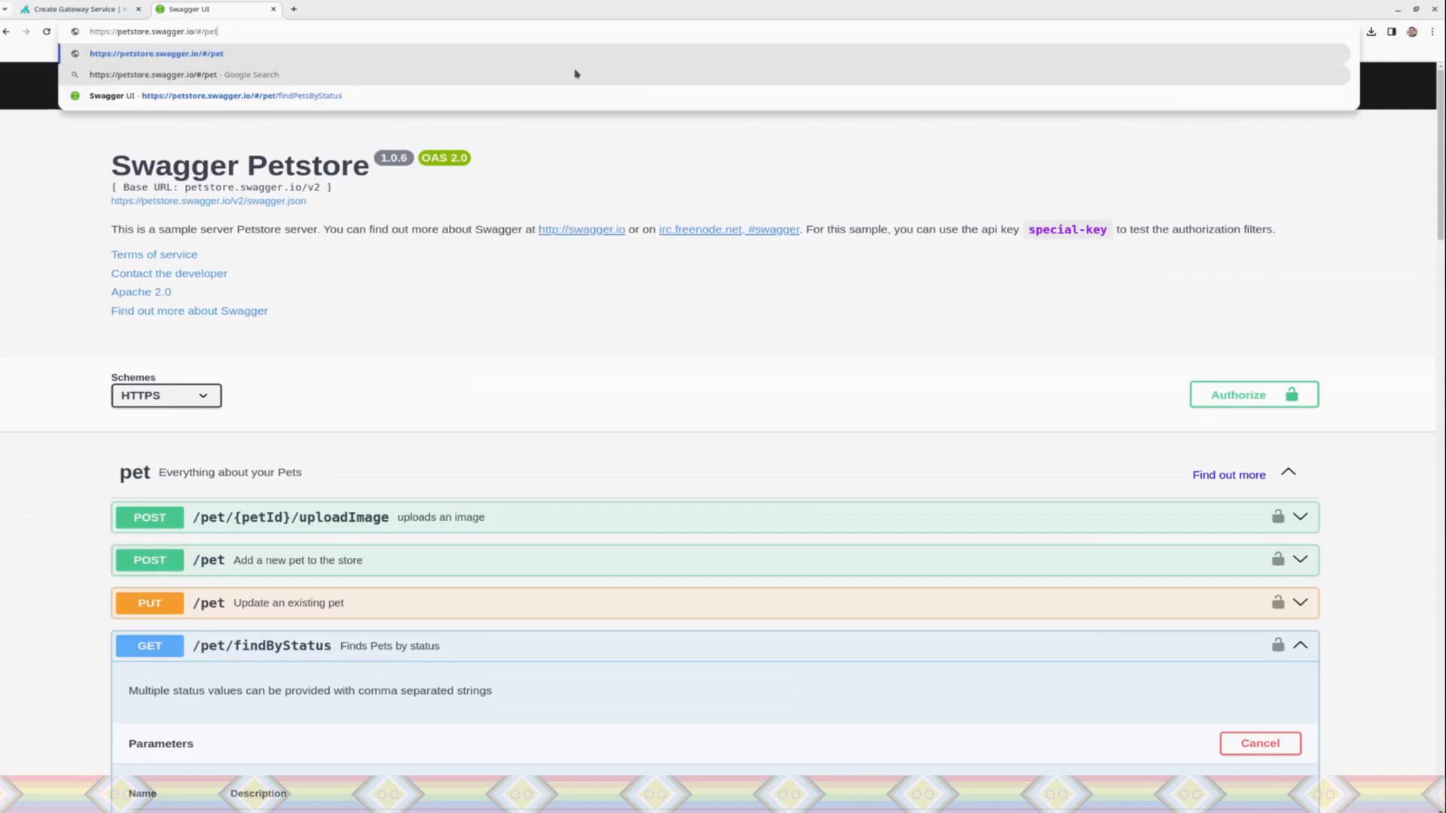
{"action": "key", "text": "Return"}
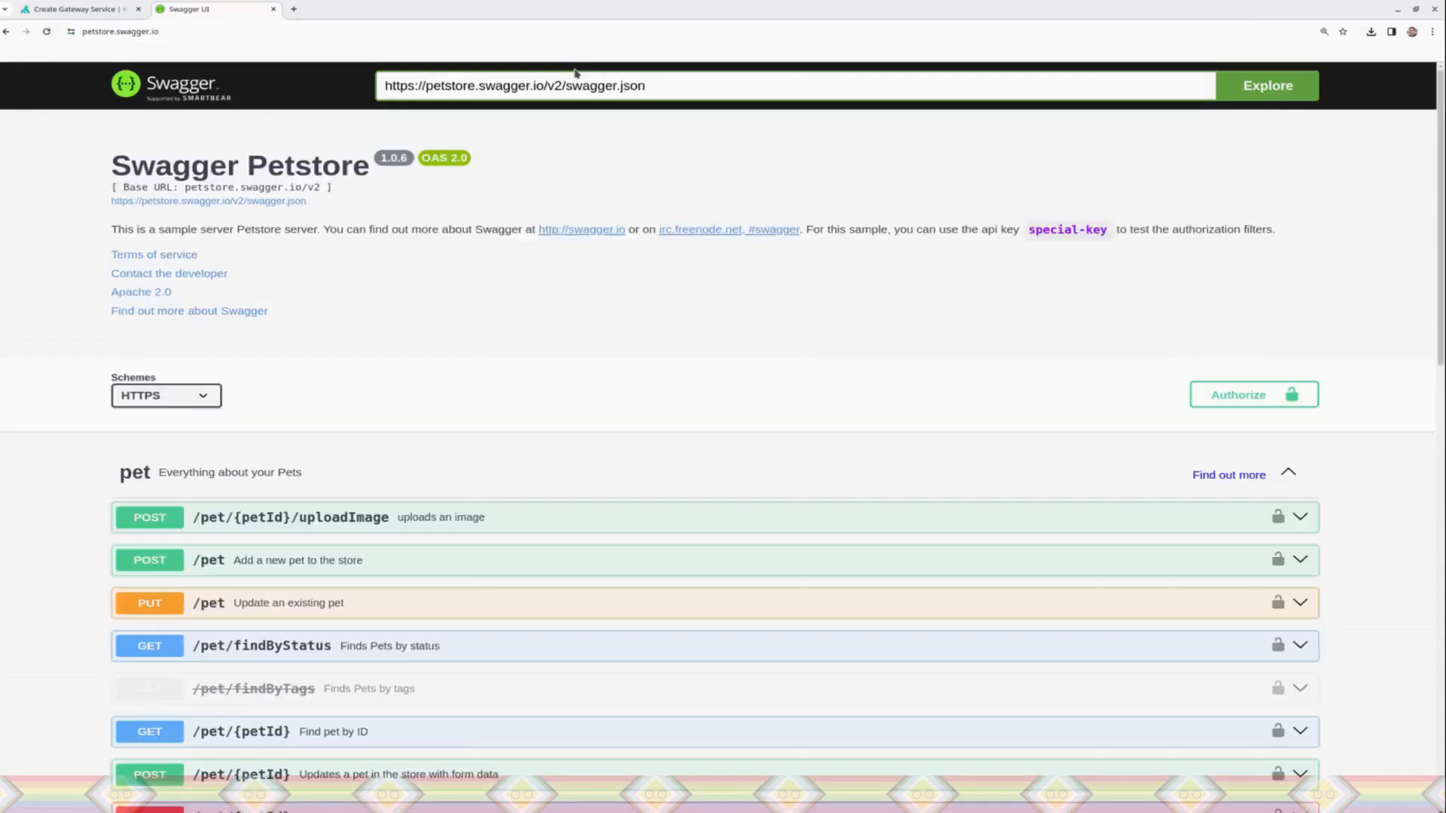
Step: Try out the GET /pet/findByStatus operation in Swagger with status sold and execute it
{"action": "left_click", "coordinate": [819, 736]}
{"action": "left_click_drag", "start_coordinate": [1441, 265], "coordinate": [1441, 417]}
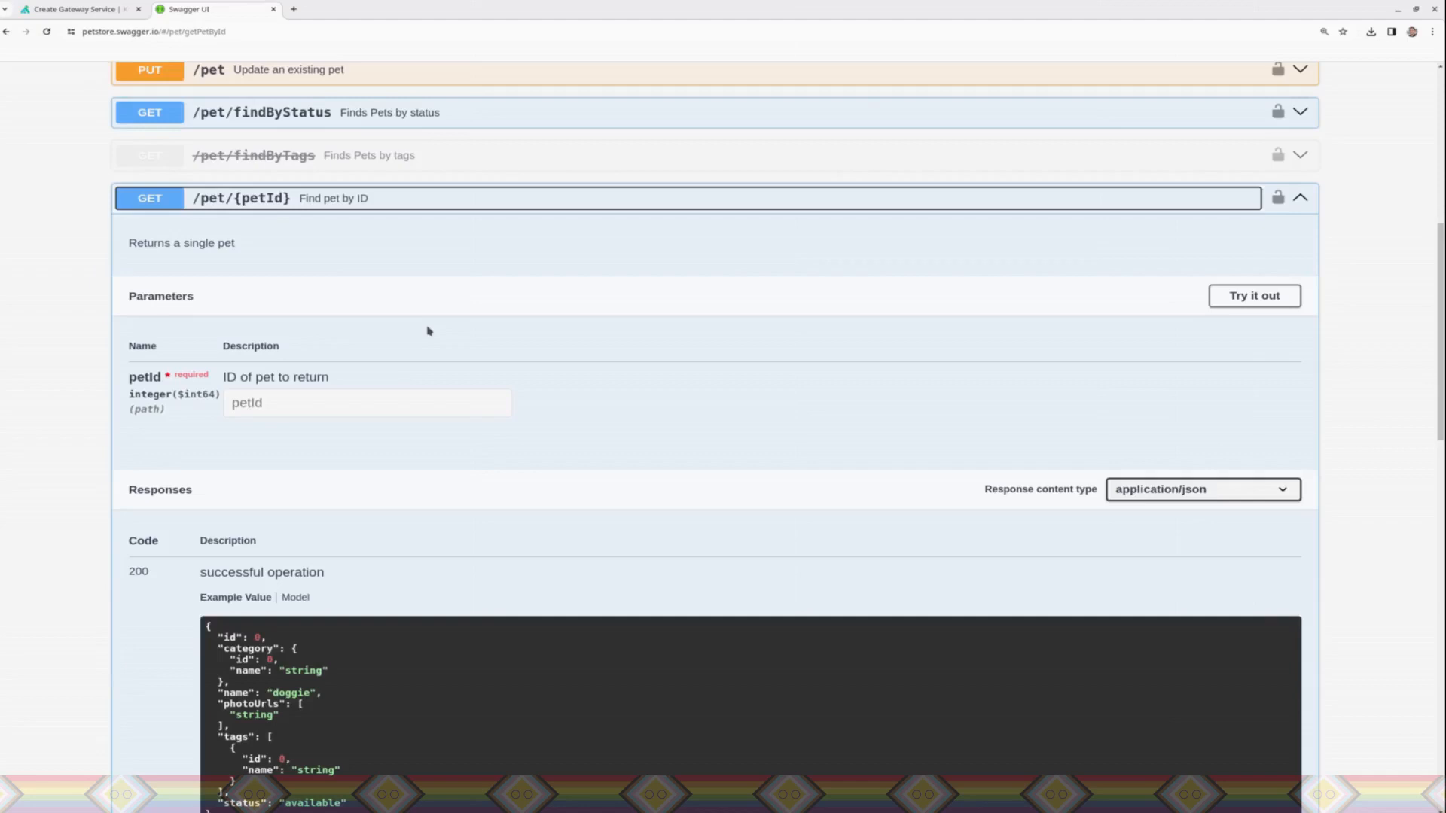
{"action": "left_click", "coordinate": [385, 115]}
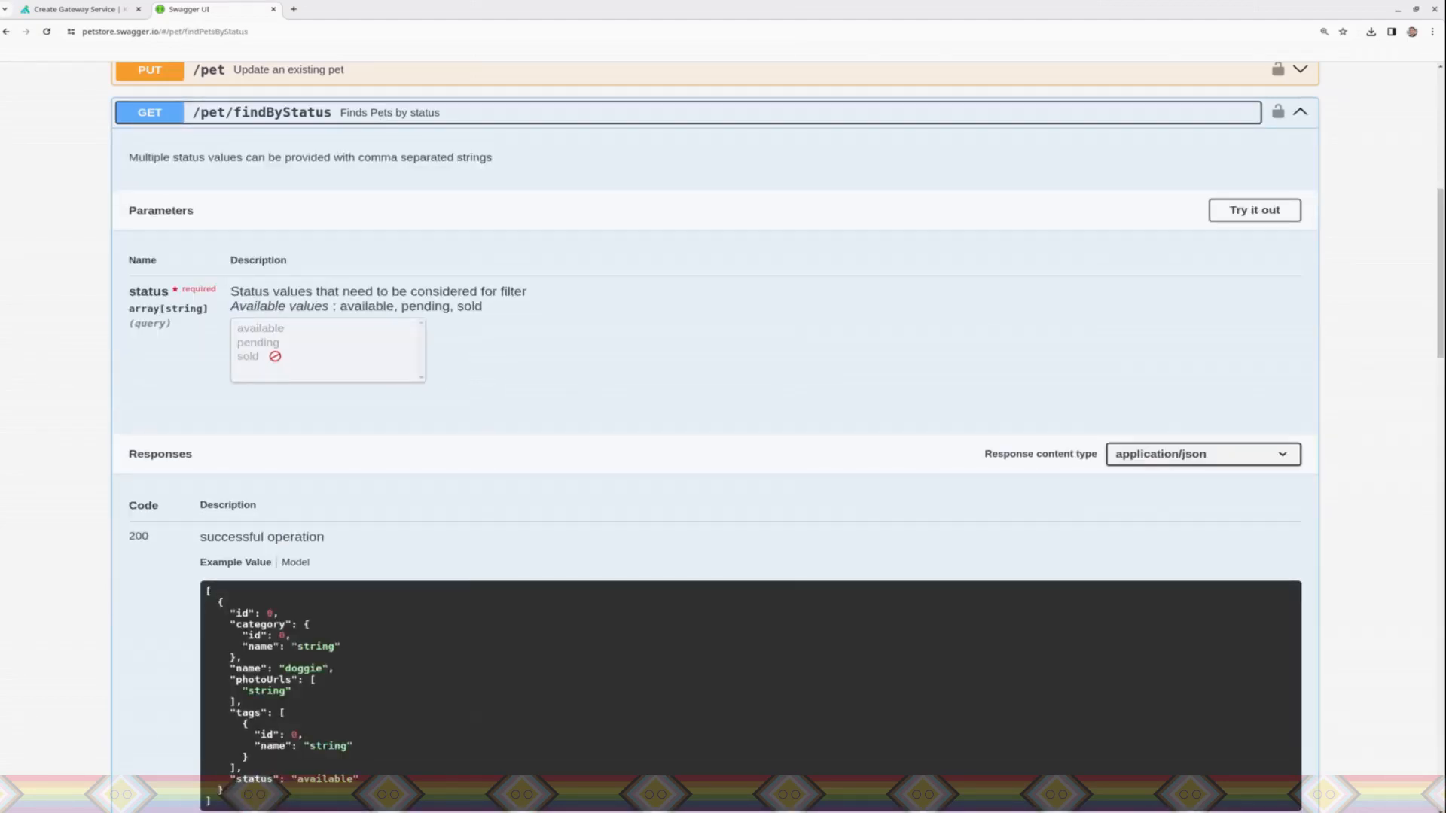
{"action": "left_click", "coordinate": [1236, 202]}
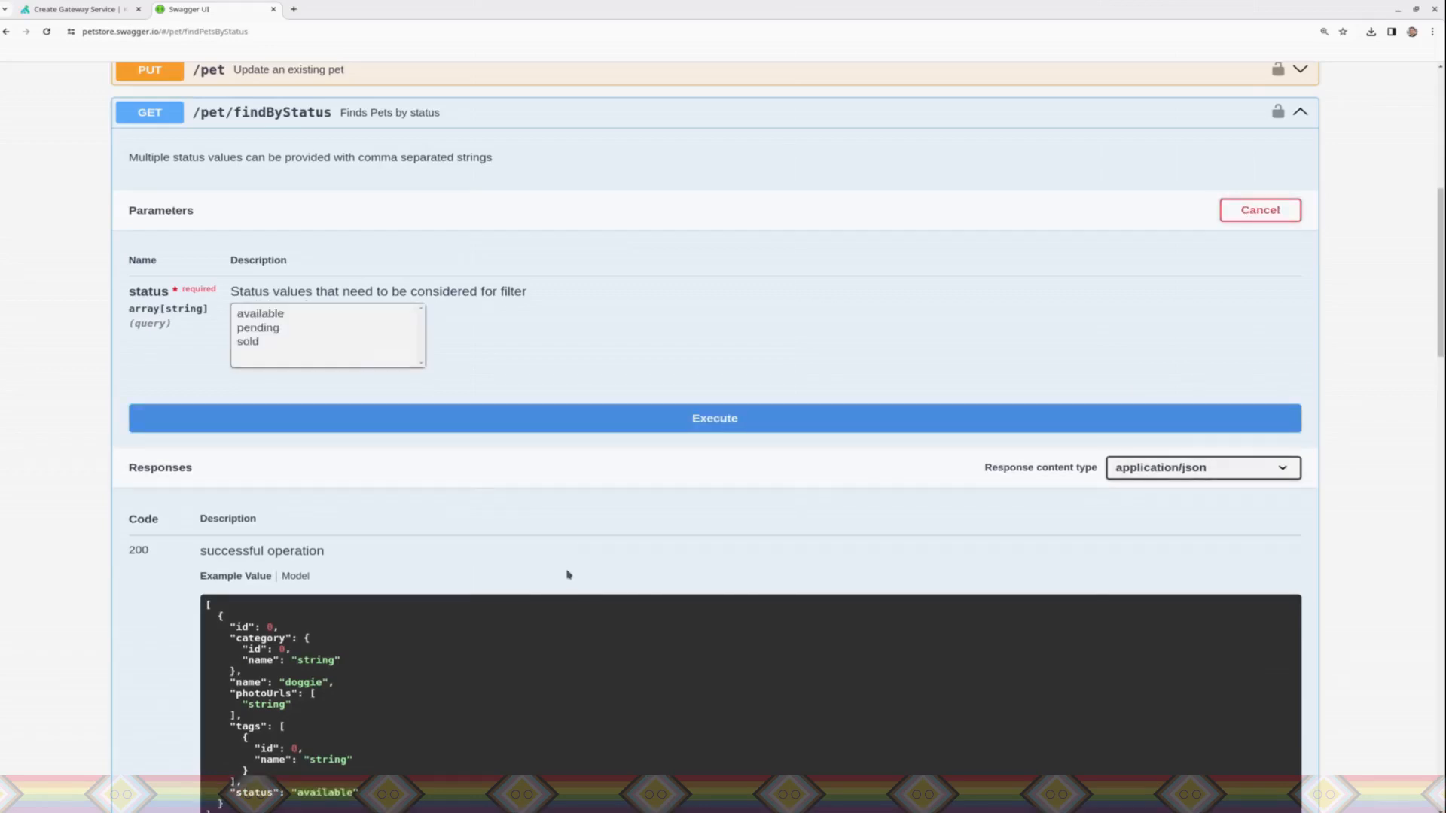
{"action": "left_click", "coordinate": [270, 343]}
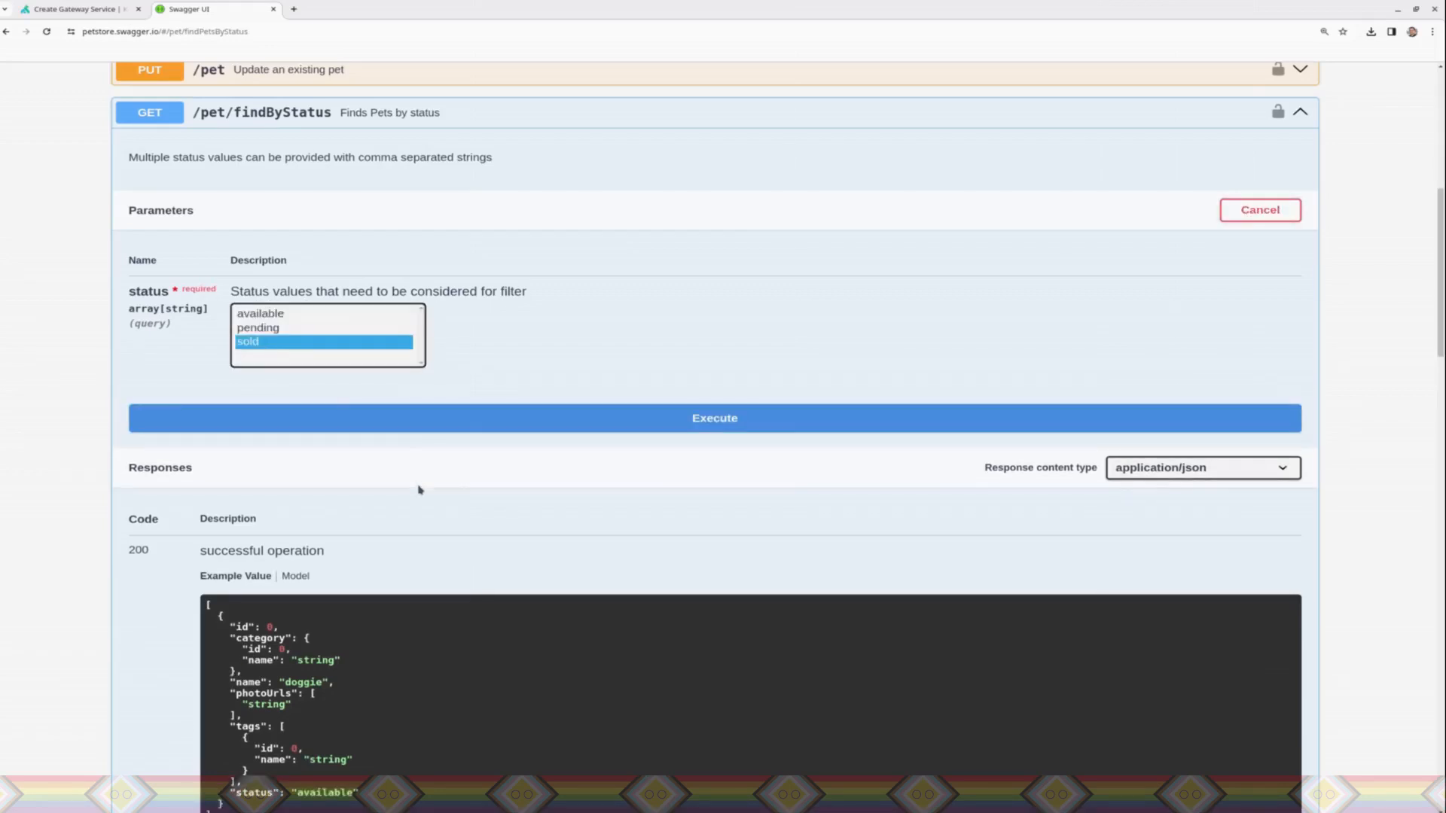
{"action": "left_click", "coordinate": [411, 428]}
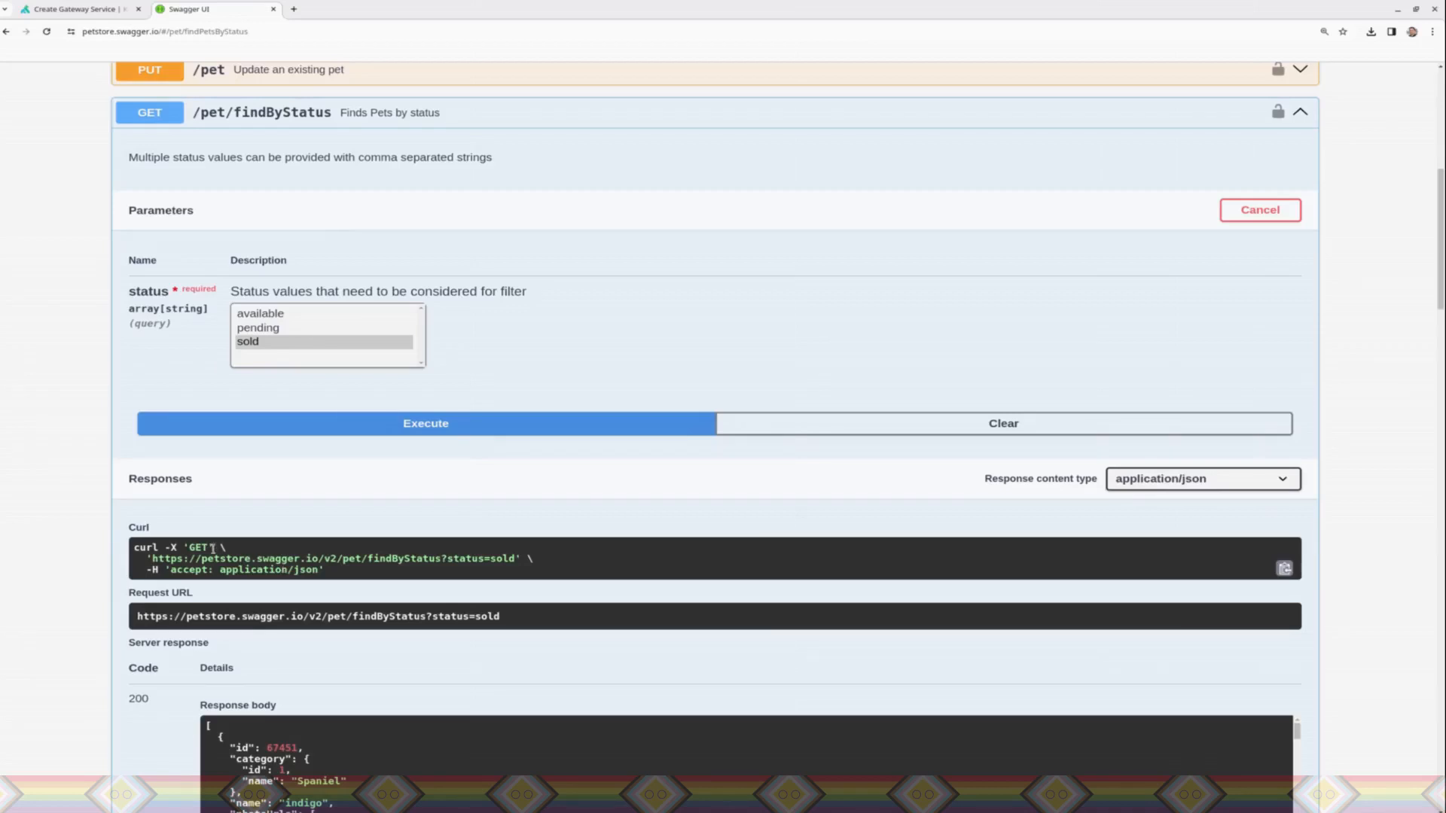
{"action": "left_click_drag", "start_coordinate": [138, 623], "coordinate": [314, 619]}
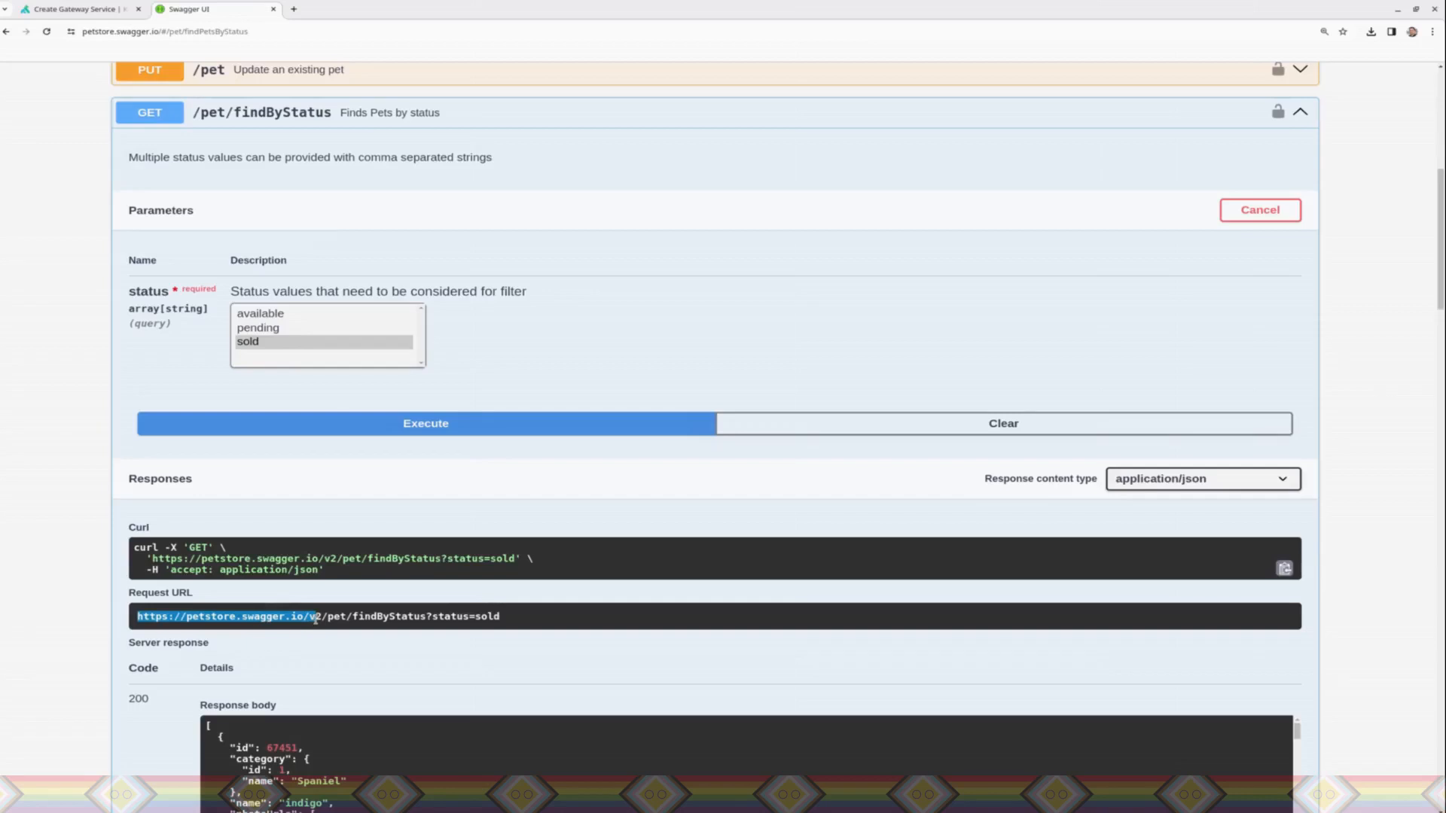
{"action": "scroll", "coordinate": [315, 619], "scroll_direction": "up", "scroll_amount": 1}
{"action": "scroll", "coordinate": [316, 619], "scroll_direction": "down", "scroll_amount": 1}
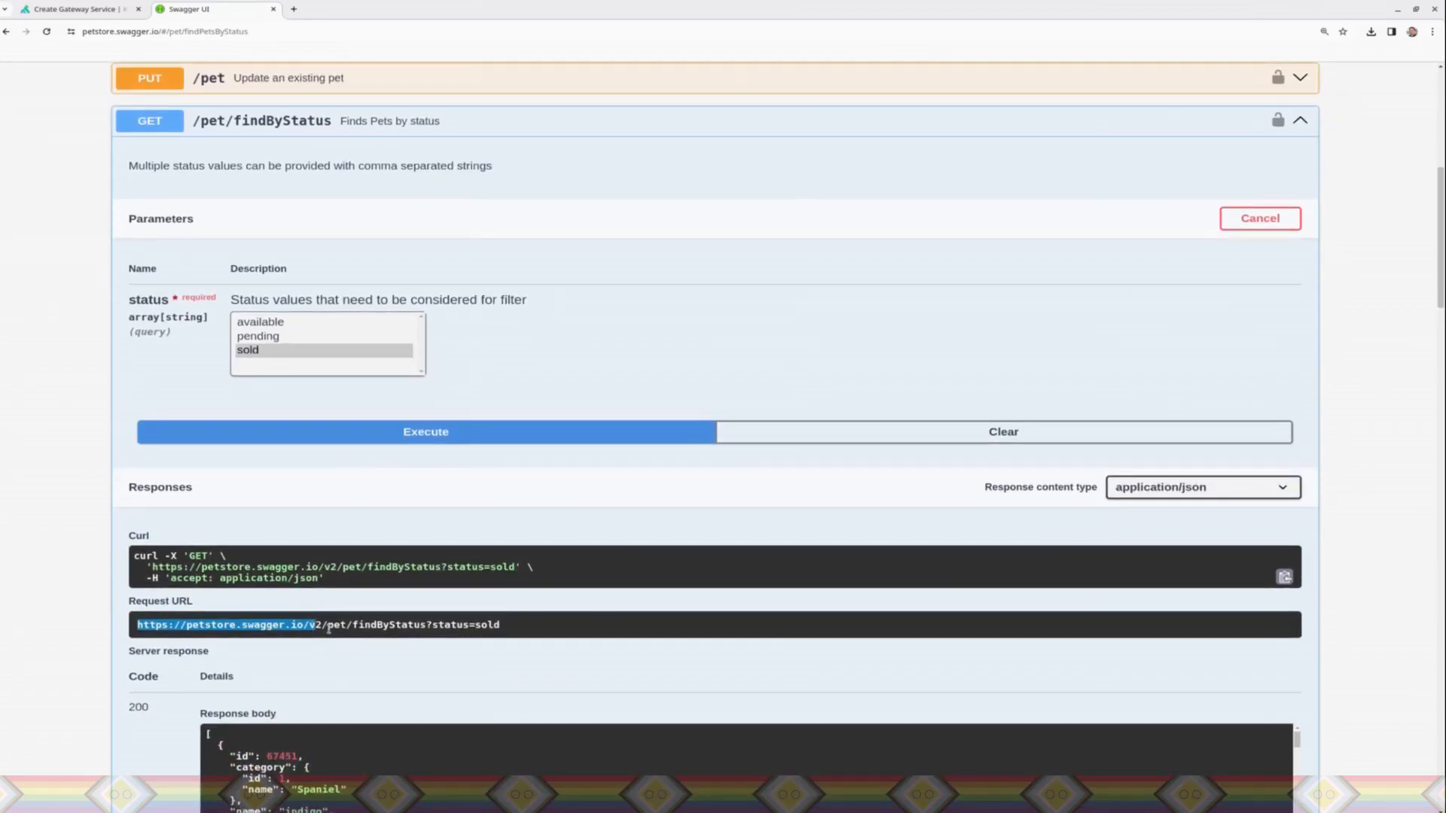
{"action": "left_click", "coordinate": [317, 634]}
{"action": "left_click_drag", "start_coordinate": [322, 625], "coordinate": [138, 625]}
{"action": "key", "text": "ctrl+c"}
{"action": "left_click", "coordinate": [85, 10]}
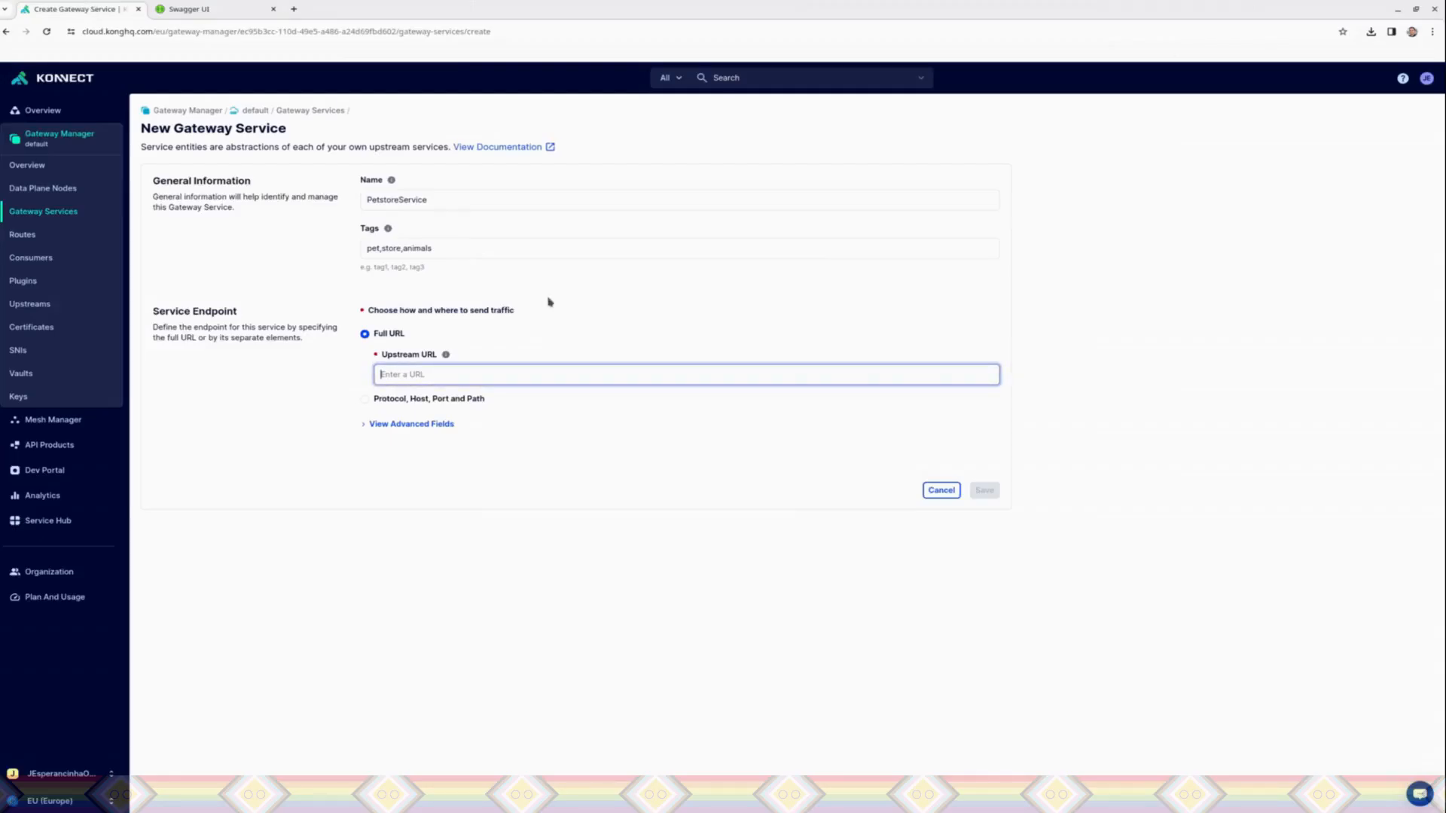
{"action": "key", "text": "ctrl+v"}
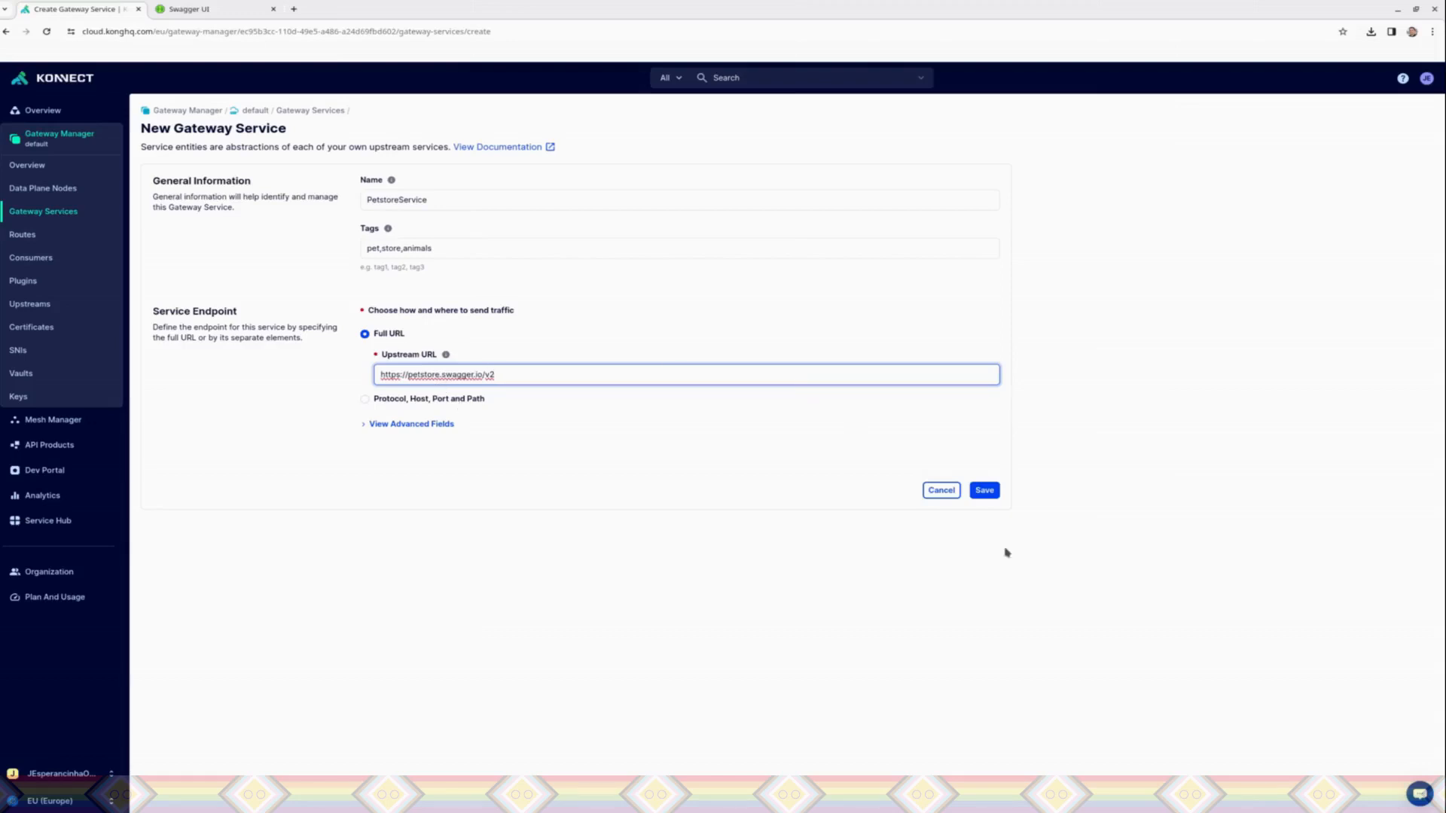
{"action": "left_click", "coordinate": [988, 500]}
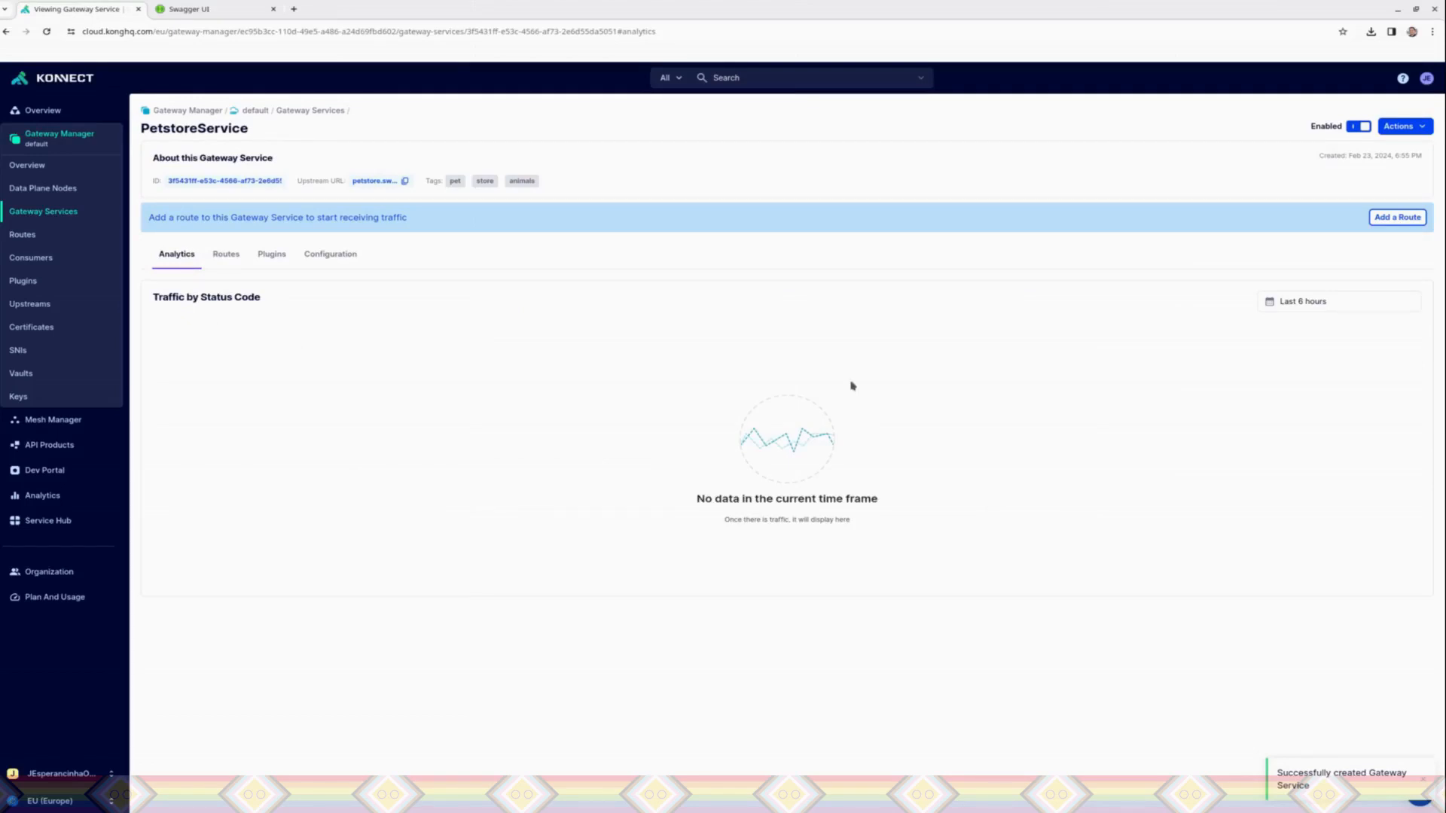
Step: Start a route for PetstoreService named PetRoute, with the tag pet and the path pet
{"action": "left_click", "coordinate": [1379, 217]}
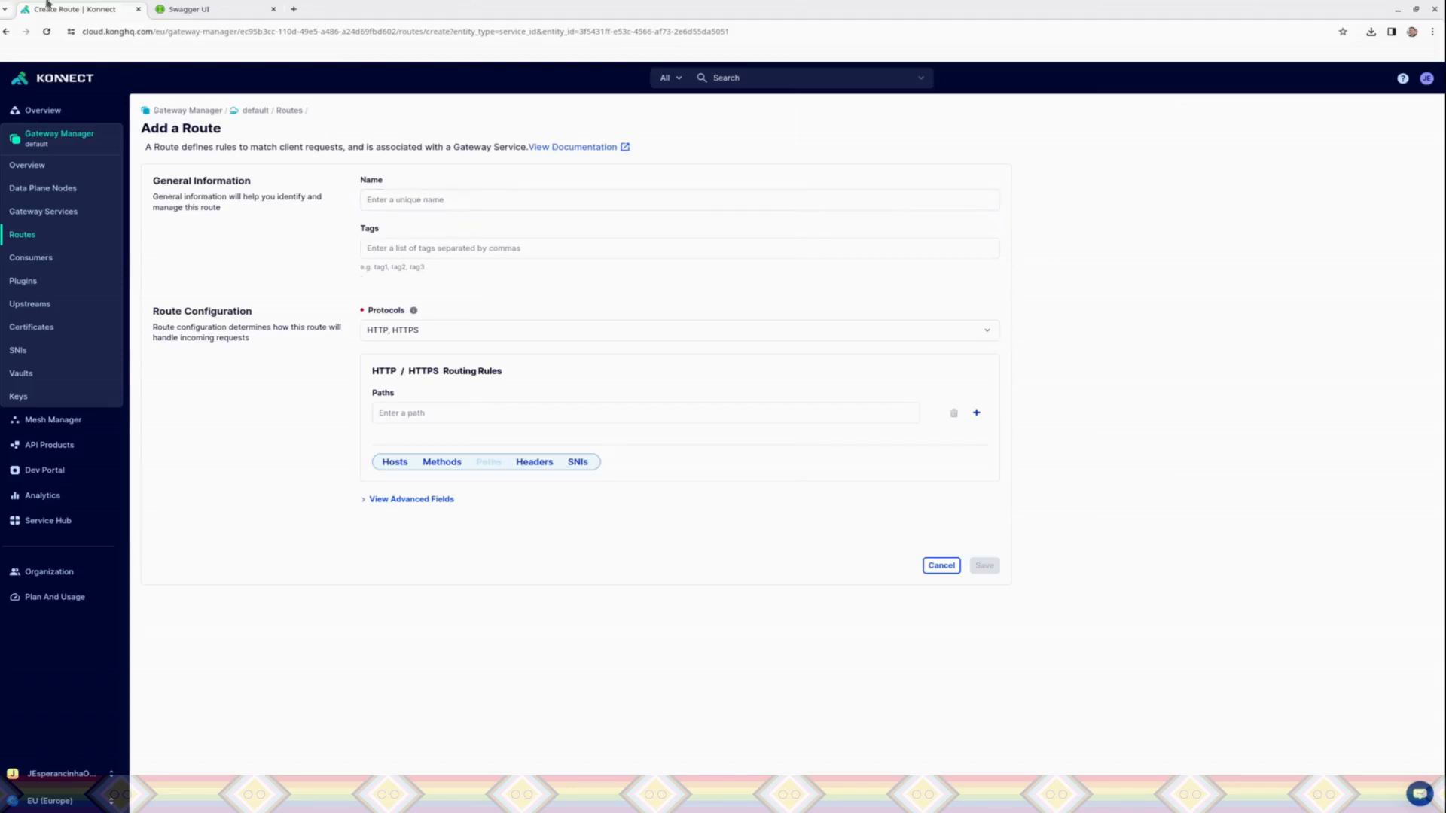
{"action": "left_click", "coordinate": [197, 8]}
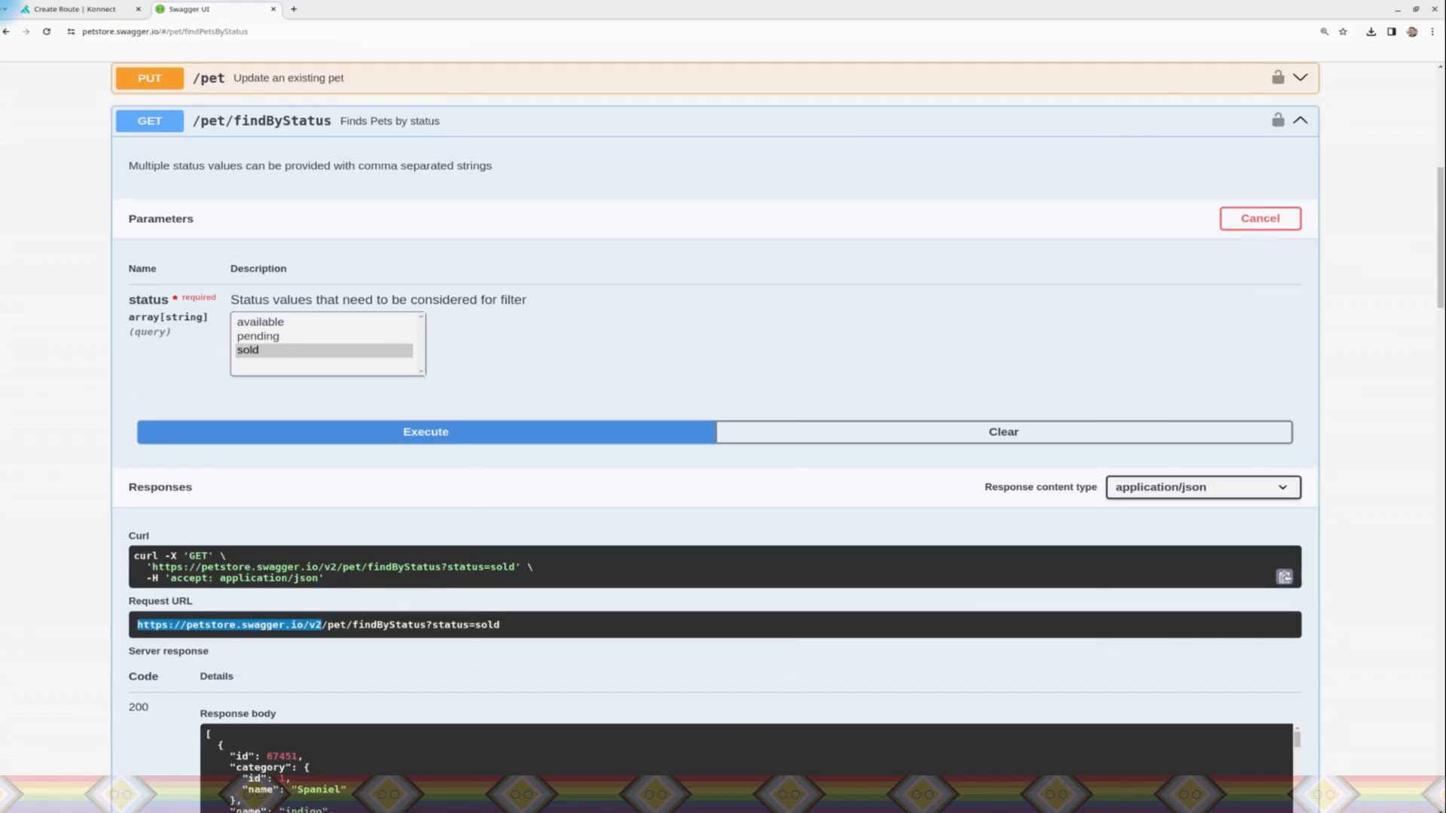
{"action": "left_click", "coordinate": [64, 11]}
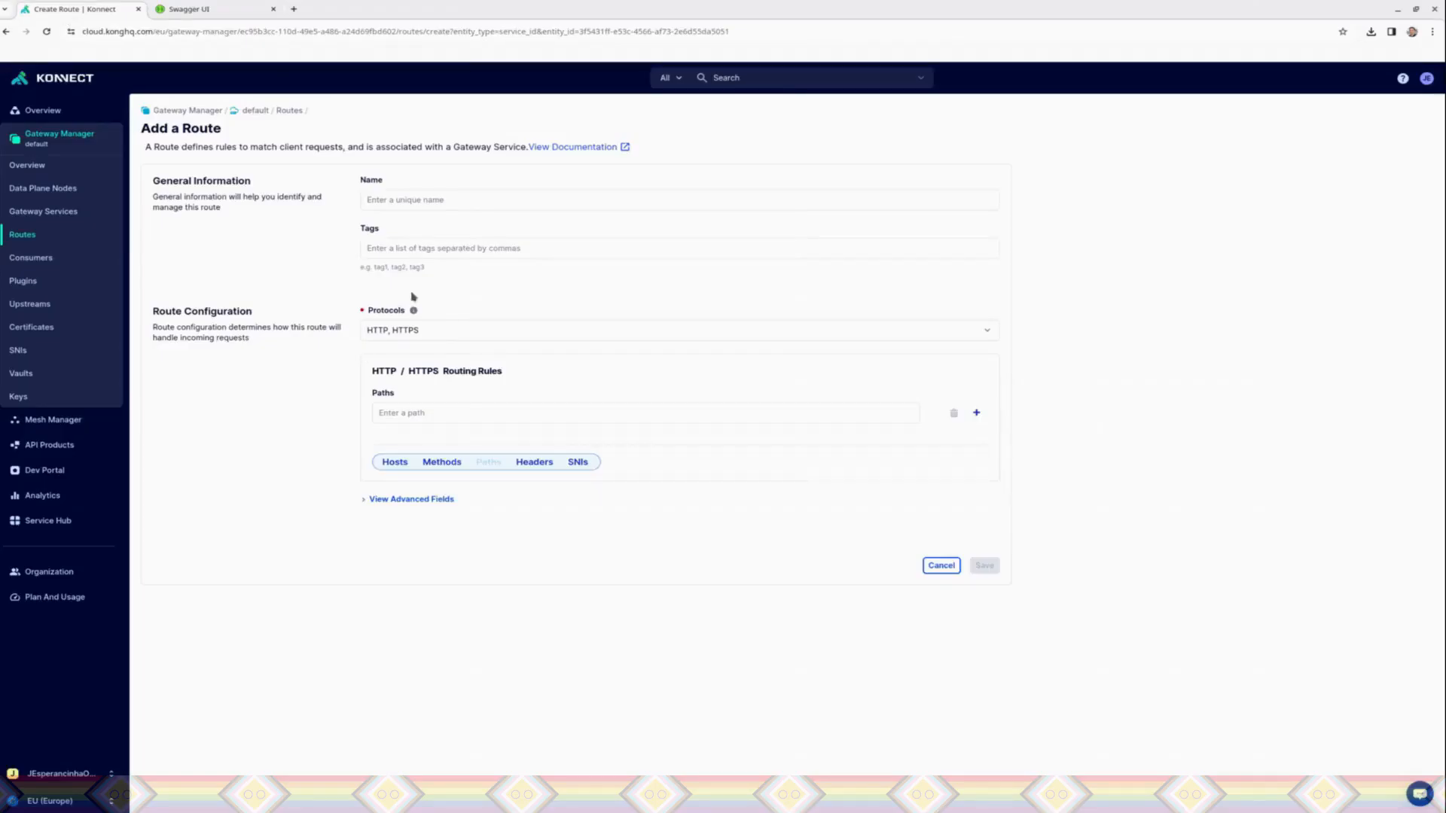
{"action": "left_click", "coordinate": [405, 201]}
{"action": "type", "text": "PetRoute"}
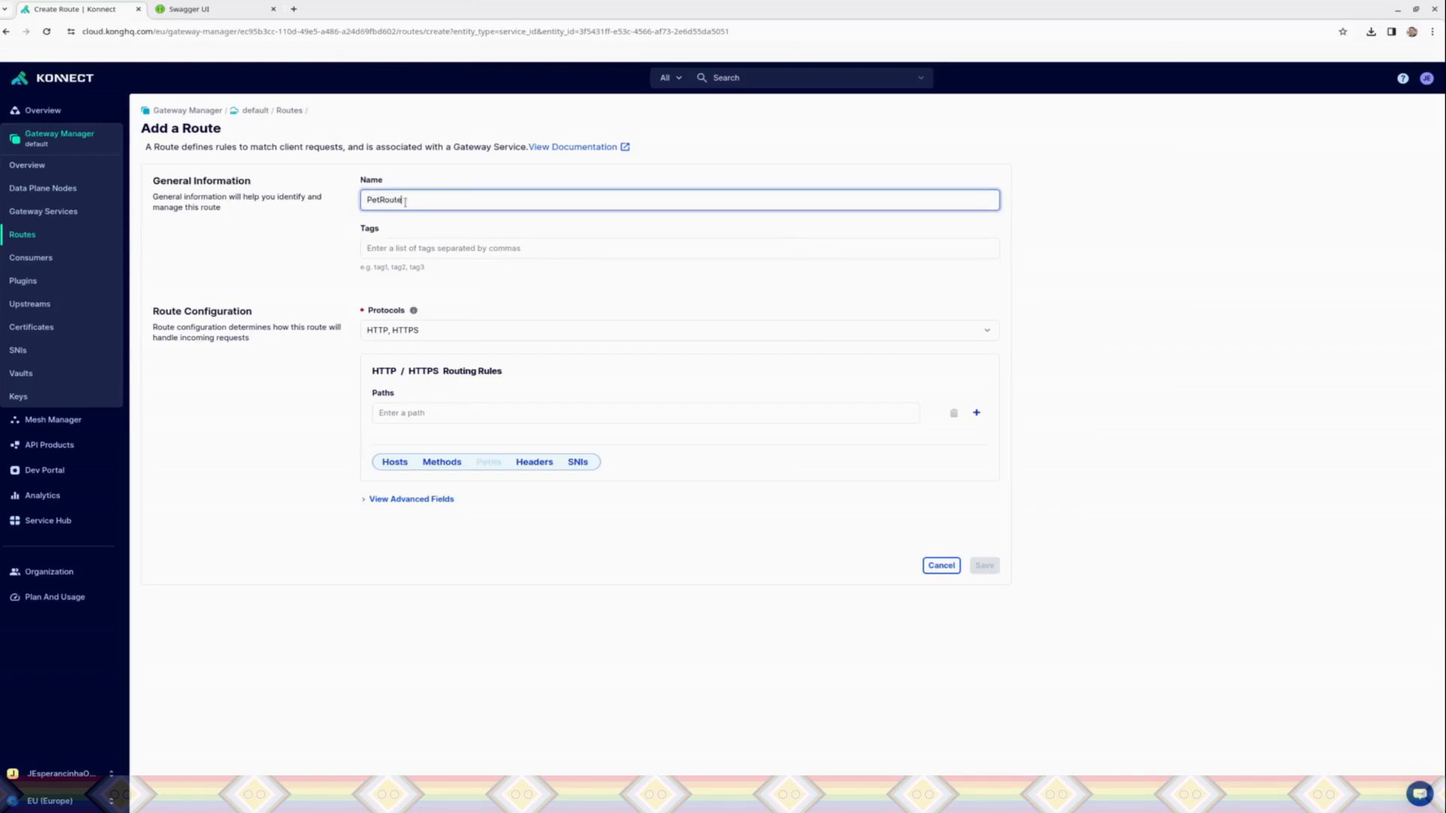
{"action": "left_click", "coordinate": [391, 250]}
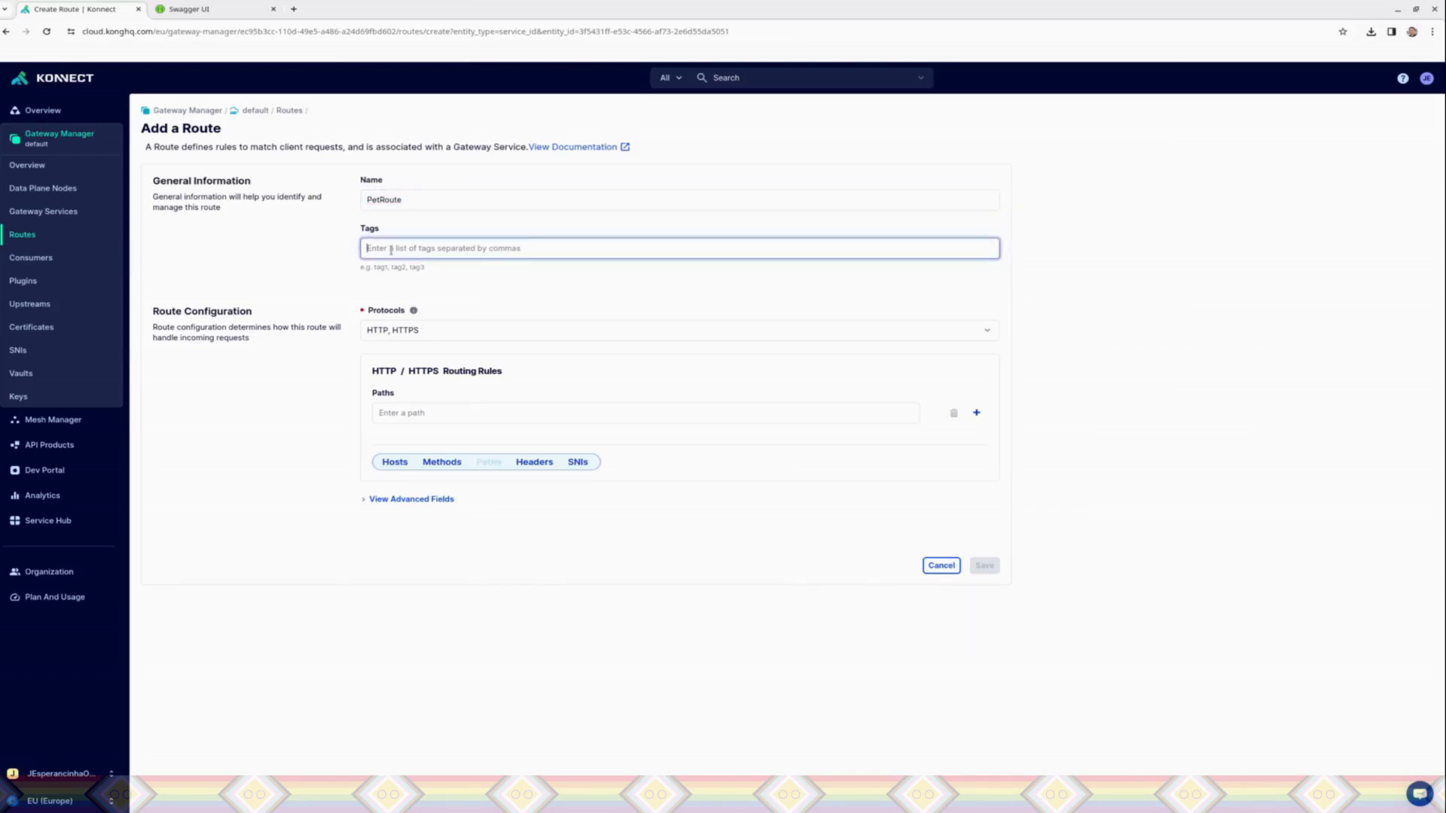
{"action": "type", "text": "pet"}
{"action": "left_click", "coordinate": [426, 416]}
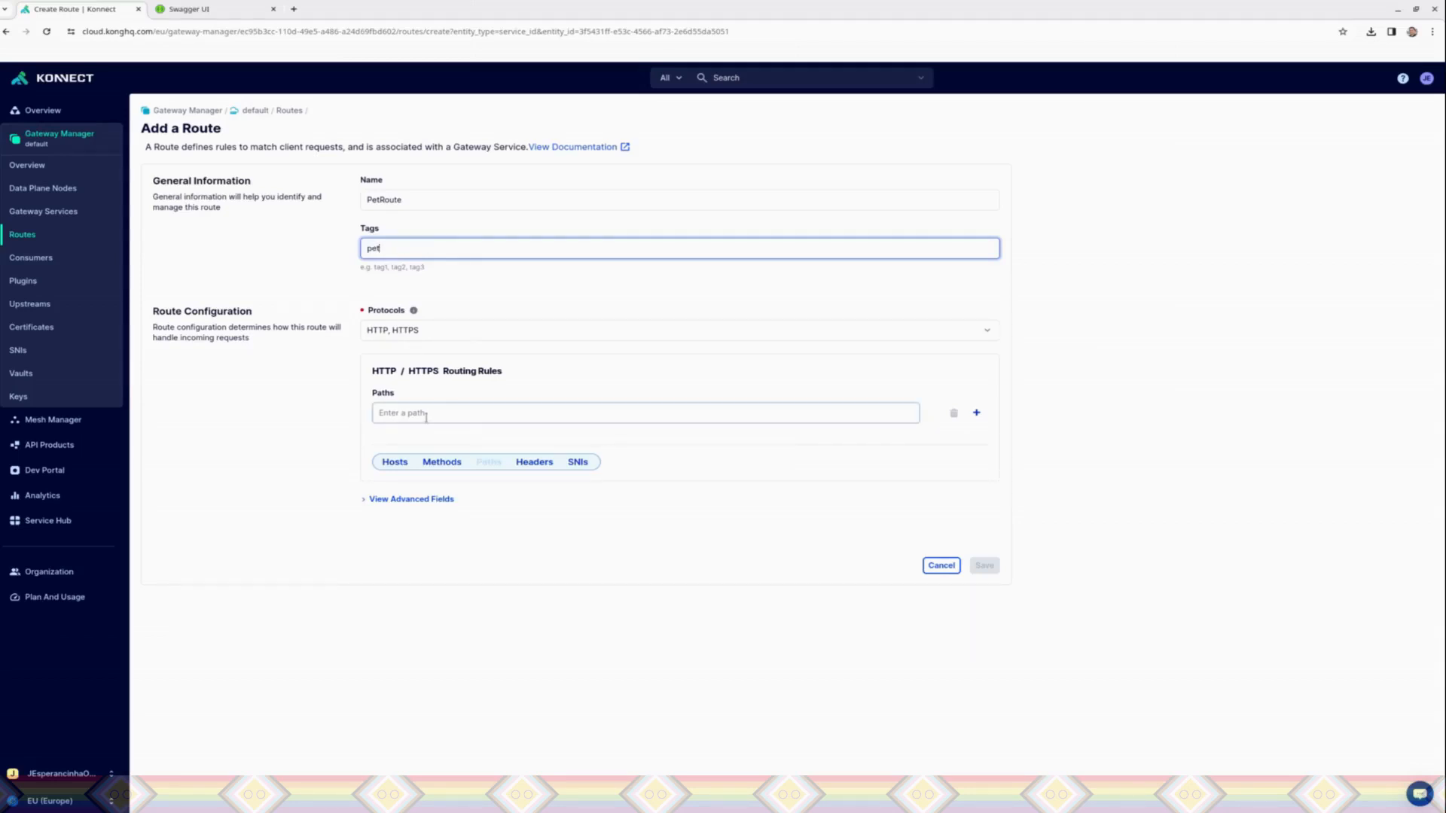
{"action": "left_click", "coordinate": [427, 416]}
{"action": "type", "text": "pet"}
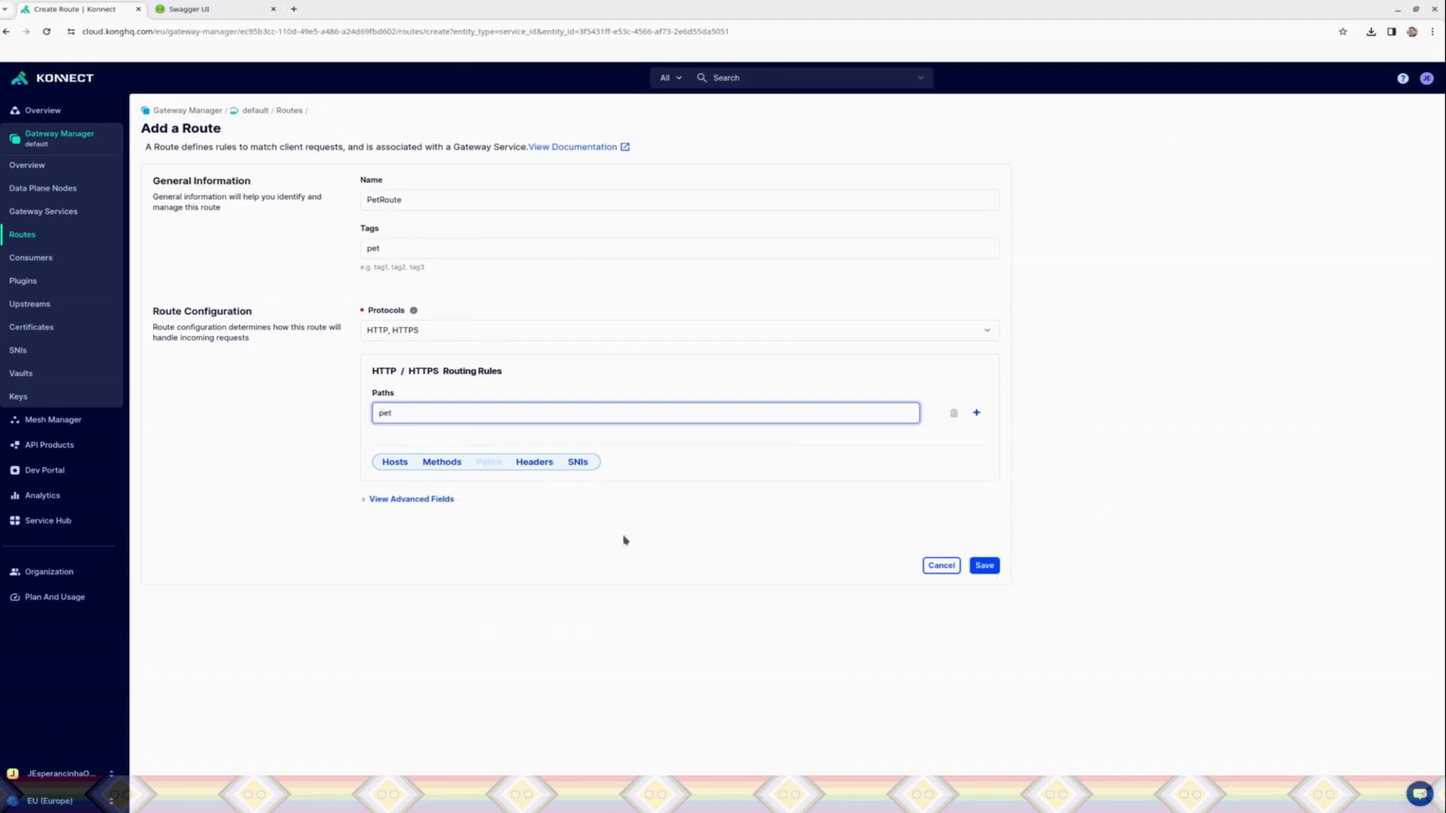
Step: Add empty Hosts, Methods, Headers and SNIs routing rules to PetRoute and try to save the route
{"action": "left_click", "coordinate": [396, 463]}
{"action": "left_click", "coordinate": [447, 528]}
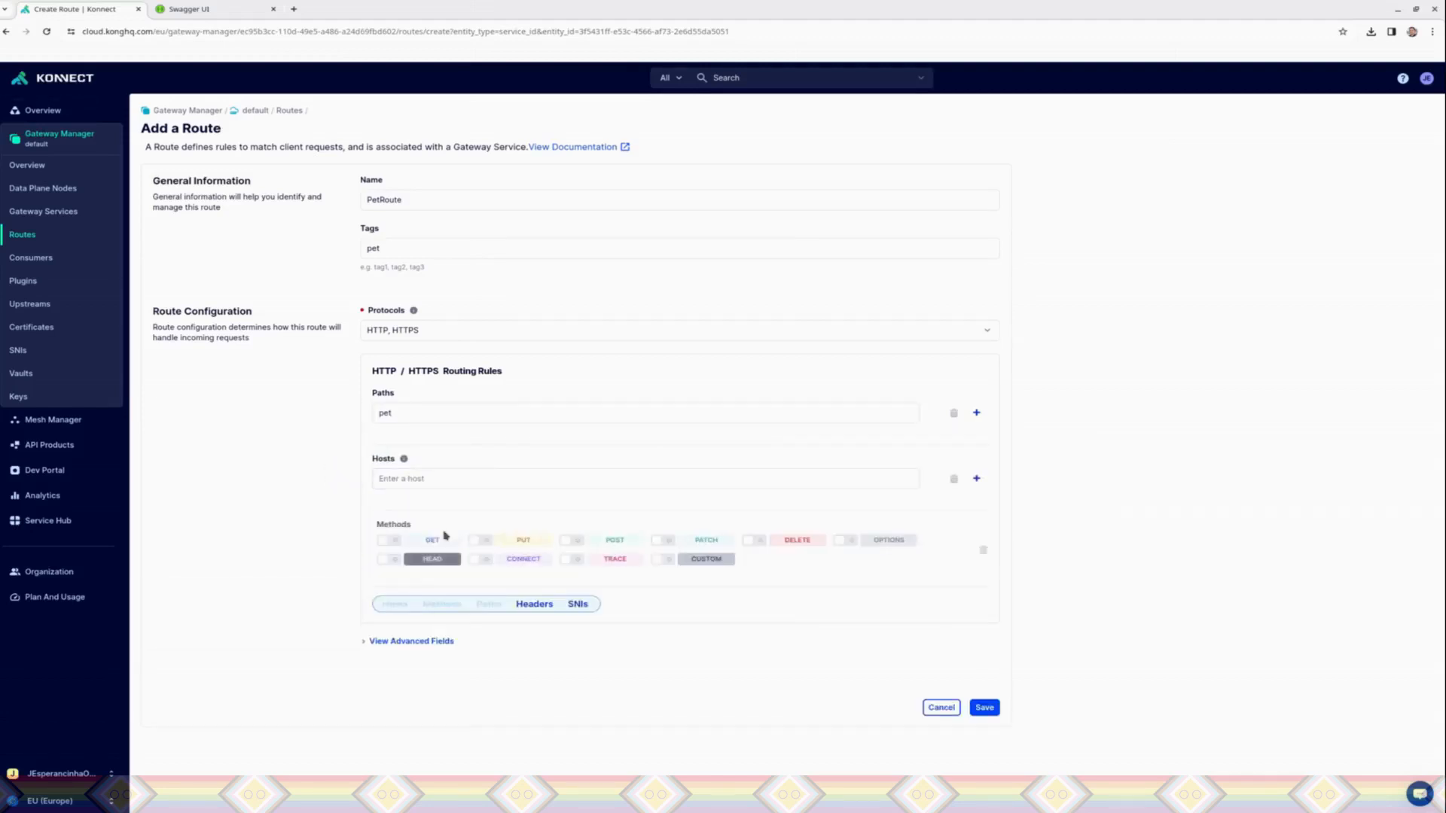
{"action": "left_click", "coordinate": [532, 603]}
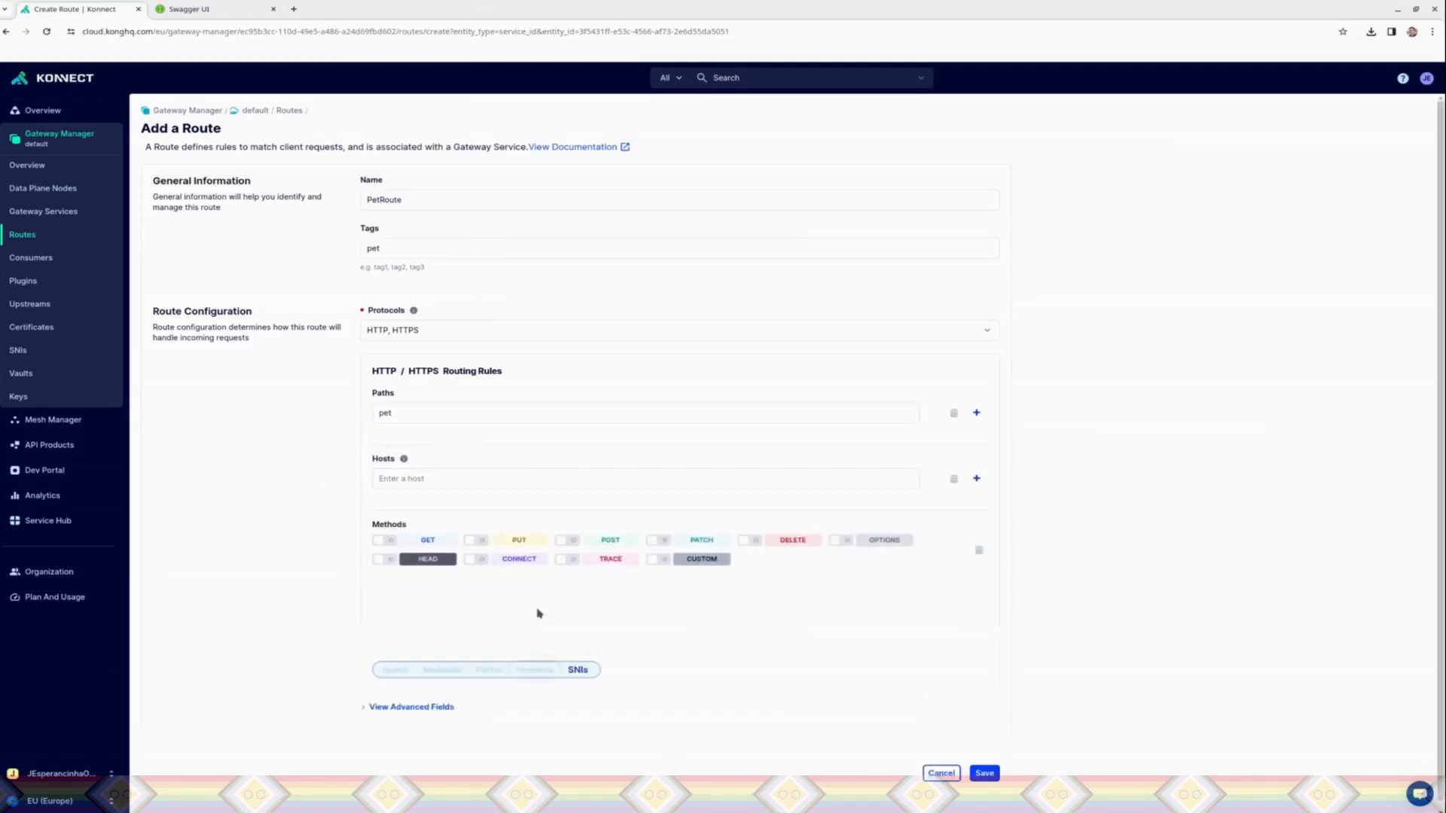
{"action": "left_click", "coordinate": [582, 672]}
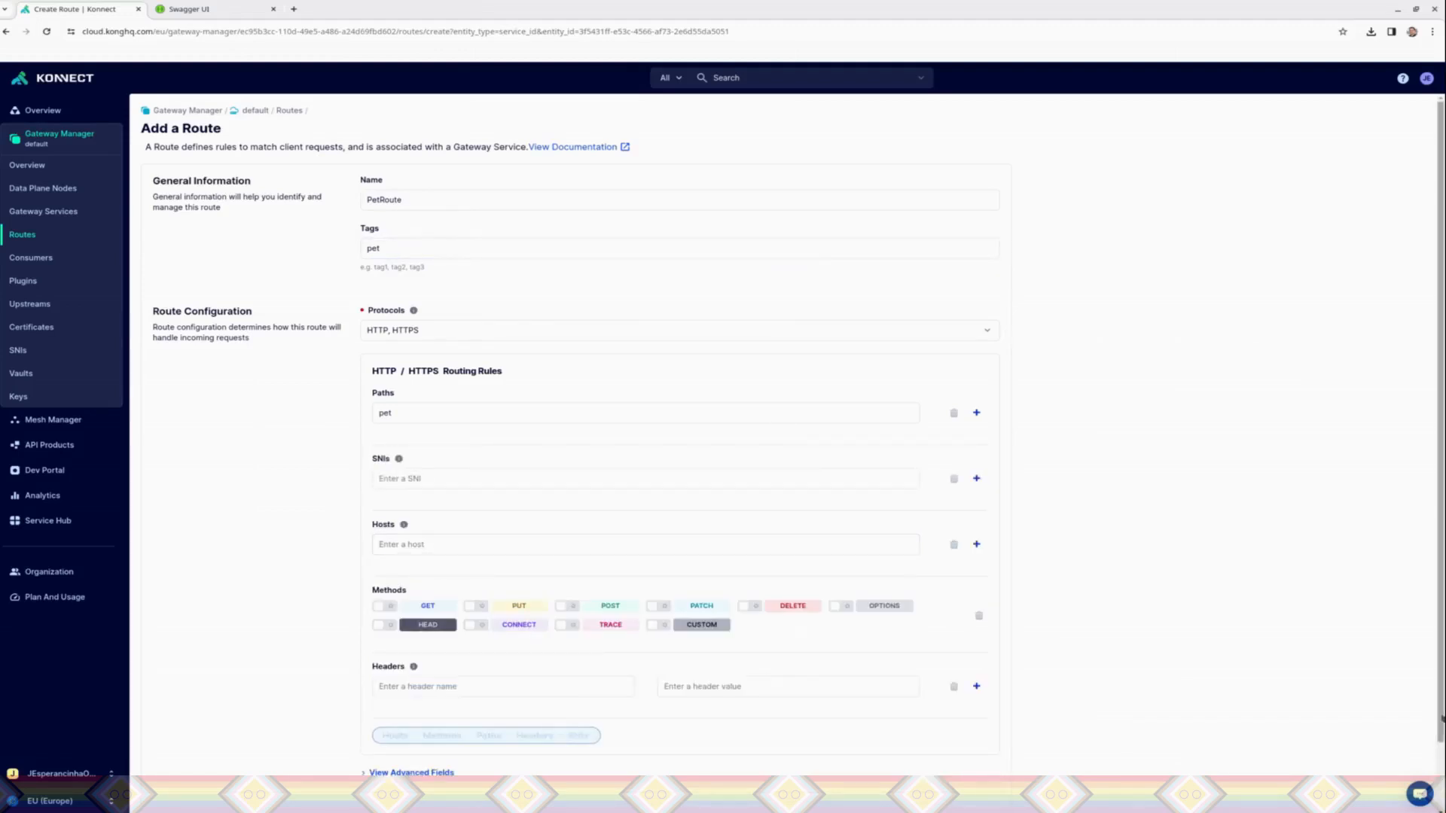
{"action": "scroll", "coordinate": [874, 730], "scroll_direction": "down", "scroll_amount": 1}
{"action": "left_click", "coordinate": [985, 763]}
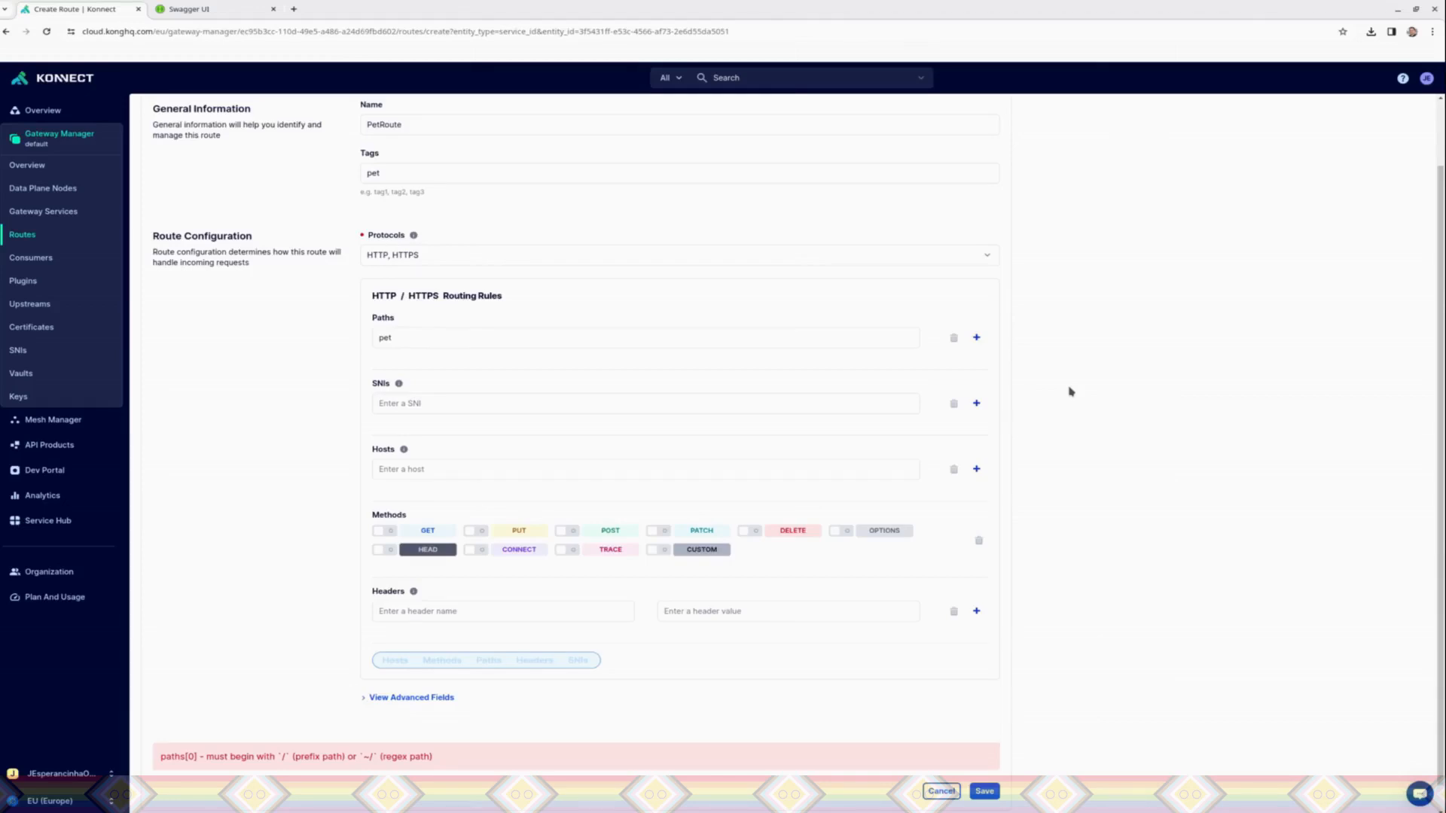
Step: Remove the empty SNIs, Hosts, Methods and Headers routing rules from PetRoute
{"action": "left_click", "coordinate": [953, 404]}
{"action": "left_click", "coordinate": [954, 441]}
{"action": "left_click", "coordinate": [982, 490]}
{"action": "left_click", "coordinate": [955, 479]}
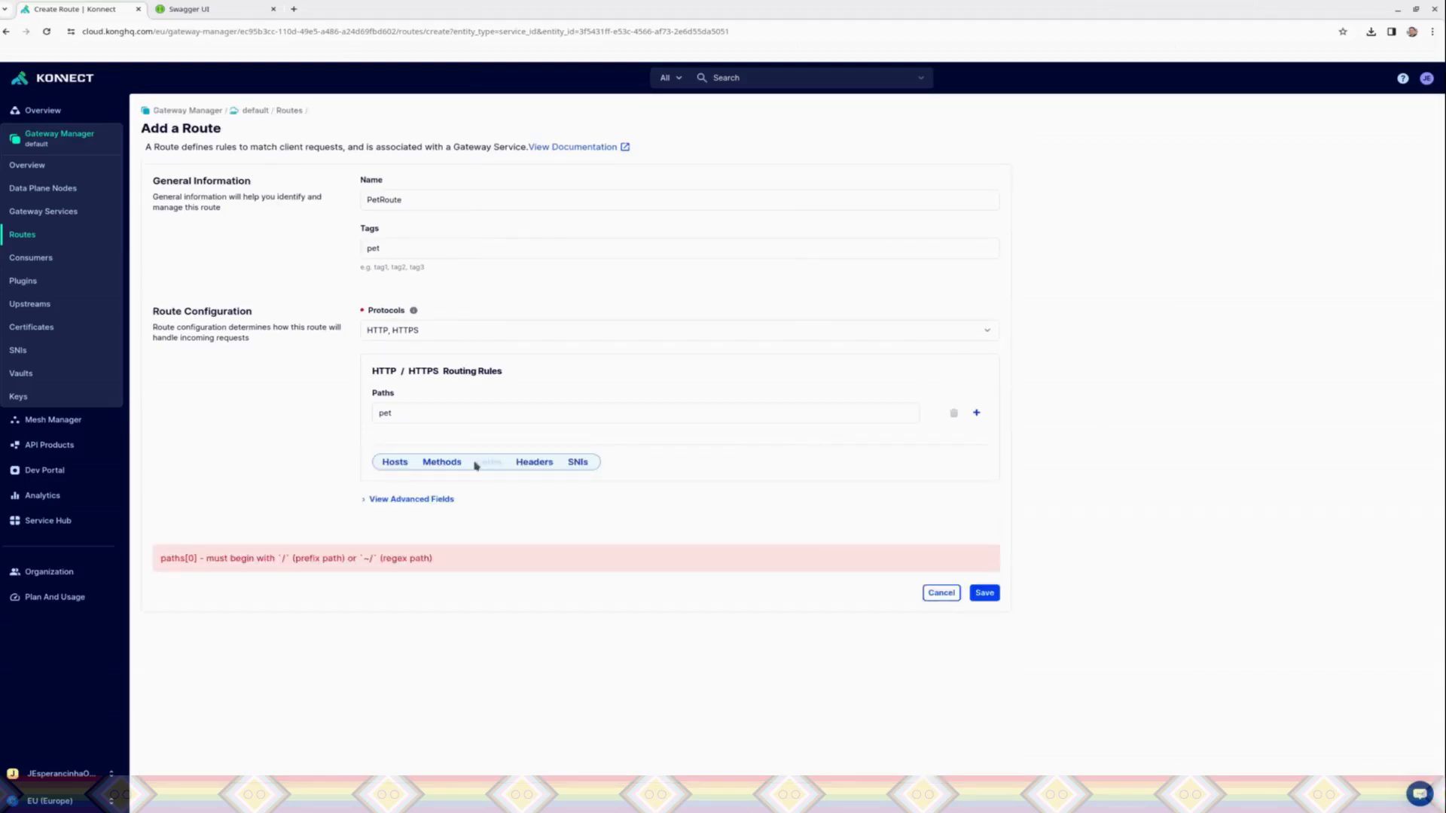
Step: Set PetRoute's path to /pet and save the route
{"action": "left_click", "coordinate": [481, 416]}
{"action": "type", "text": "/"}
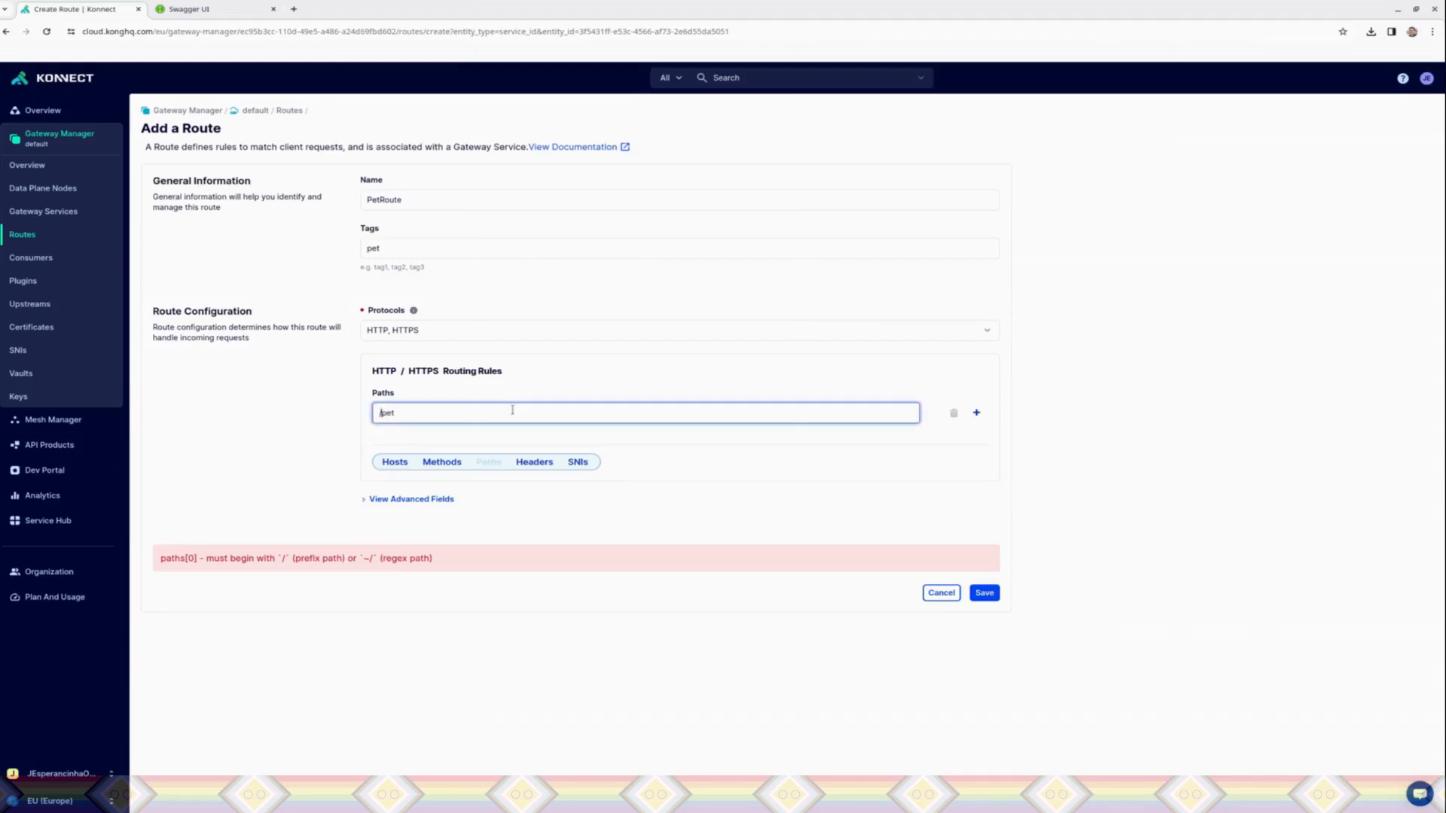
{"action": "left_click", "coordinate": [985, 593]}
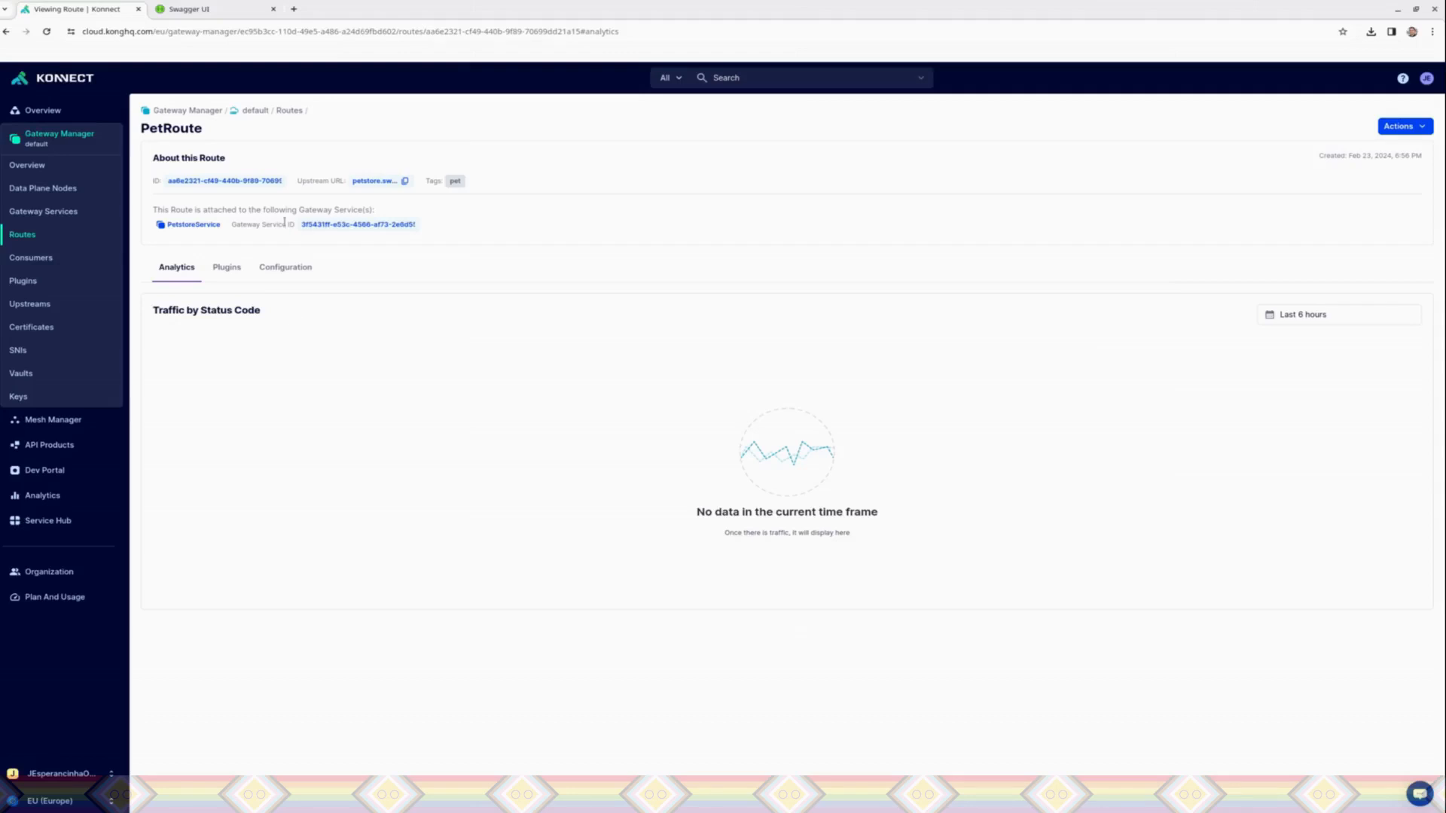
Step: Look through PetRoute's plugins and configuration
{"action": "left_click", "coordinate": [225, 270]}
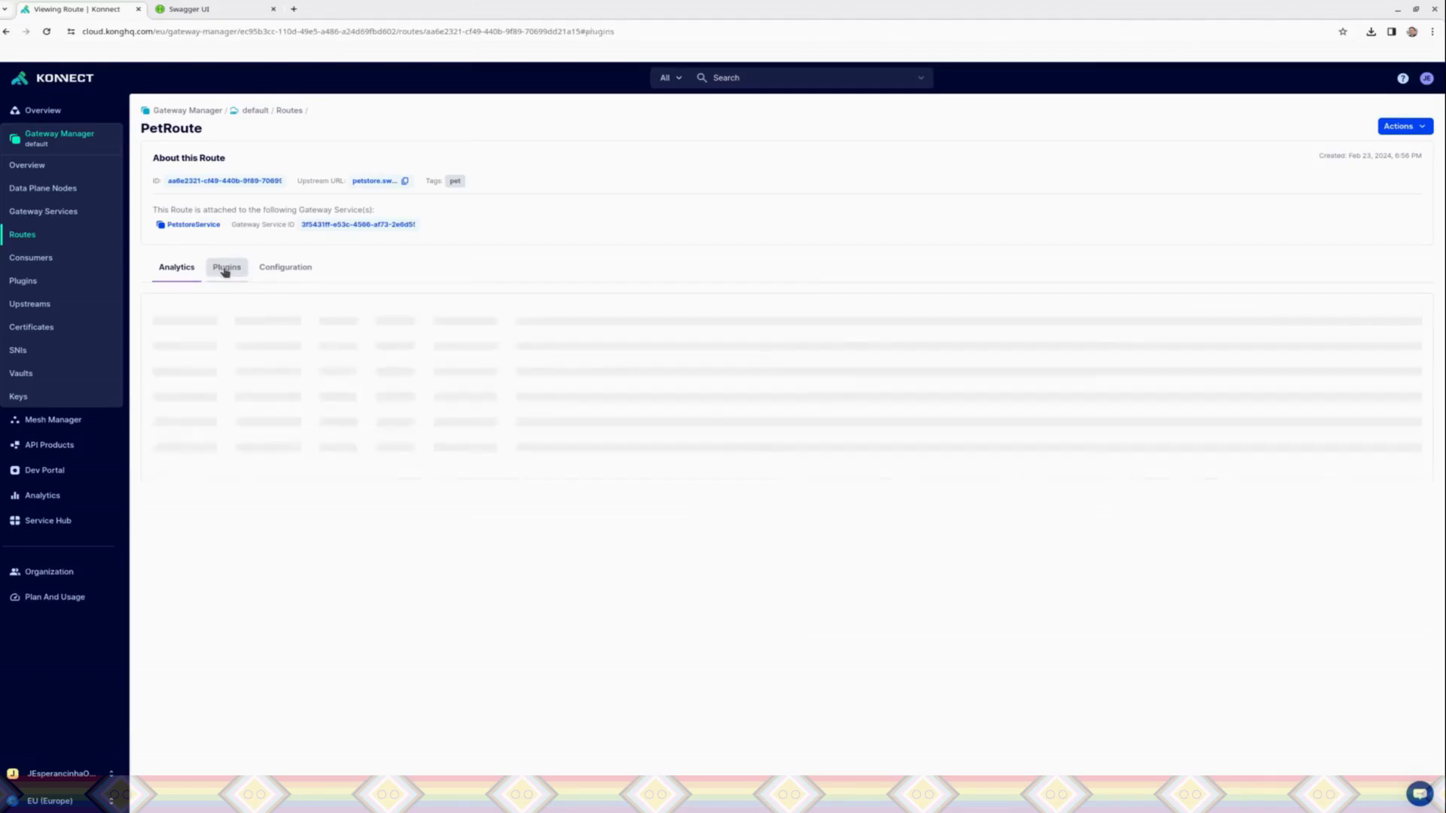
{"action": "left_click", "coordinate": [290, 275]}
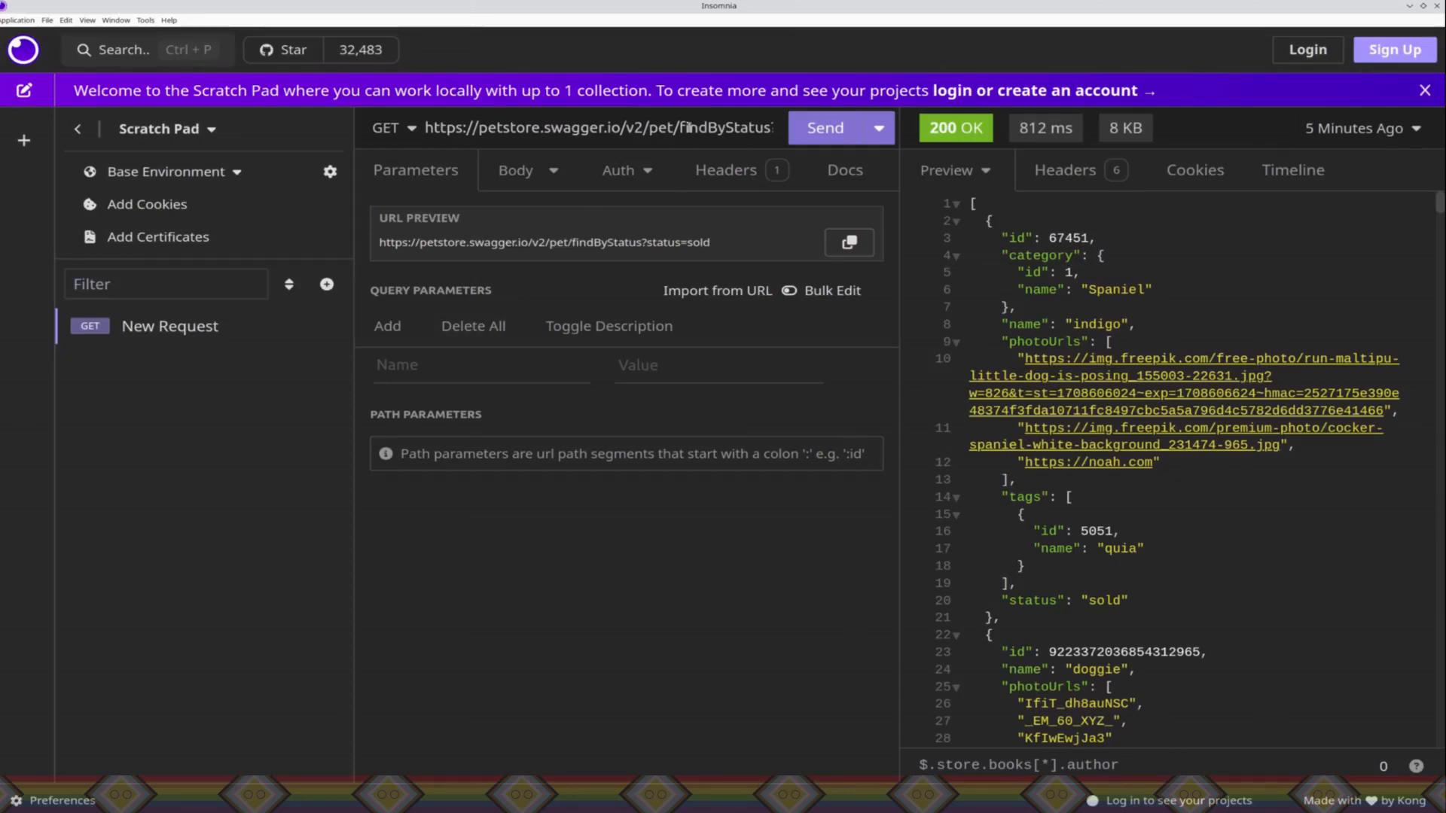
Step: In Insomnia, replace the GET request's URL with localhost:8000/pet/findByStatus?status=sold and send the request
{"action": "double_click", "coordinate": [688, 127]}
{"action": "key", "text": "ctrl+a"}
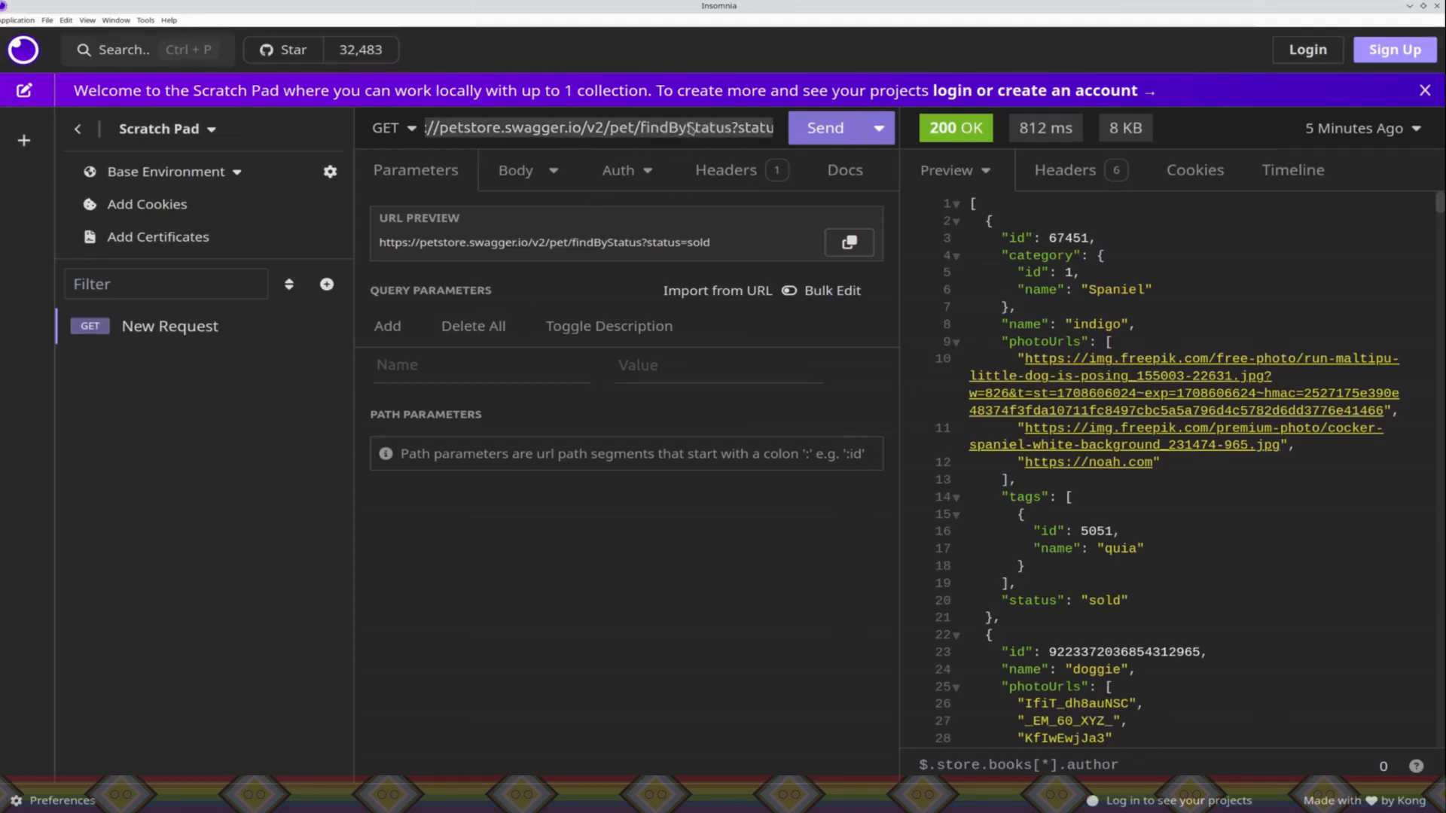
{"action": "key", "text": "BackSpace"}
{"action": "type", "text": "http://lo"}
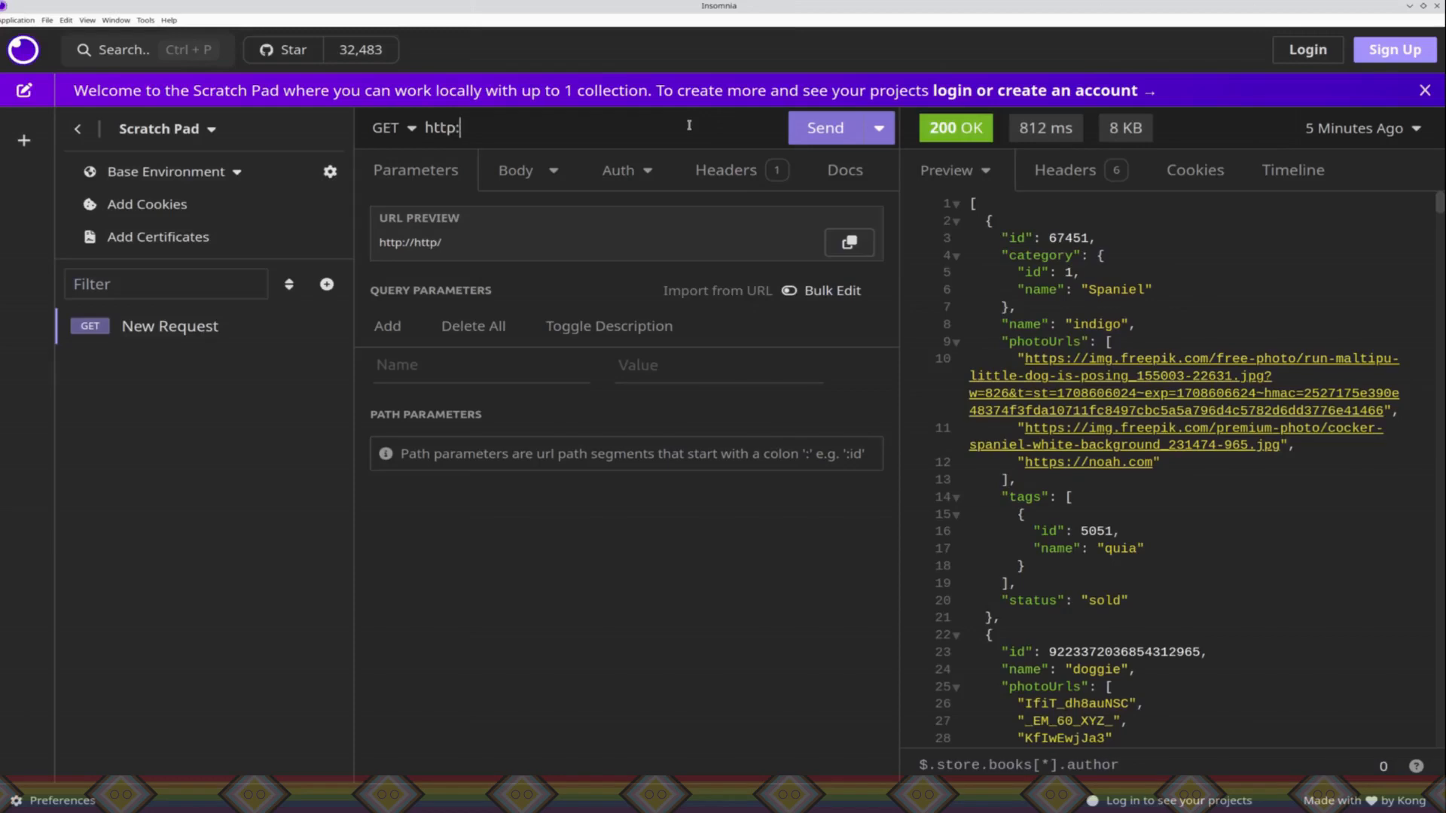
{"action": "key", "text": "BackSpace"}
{"action": "key", "text": "BackSpace"}
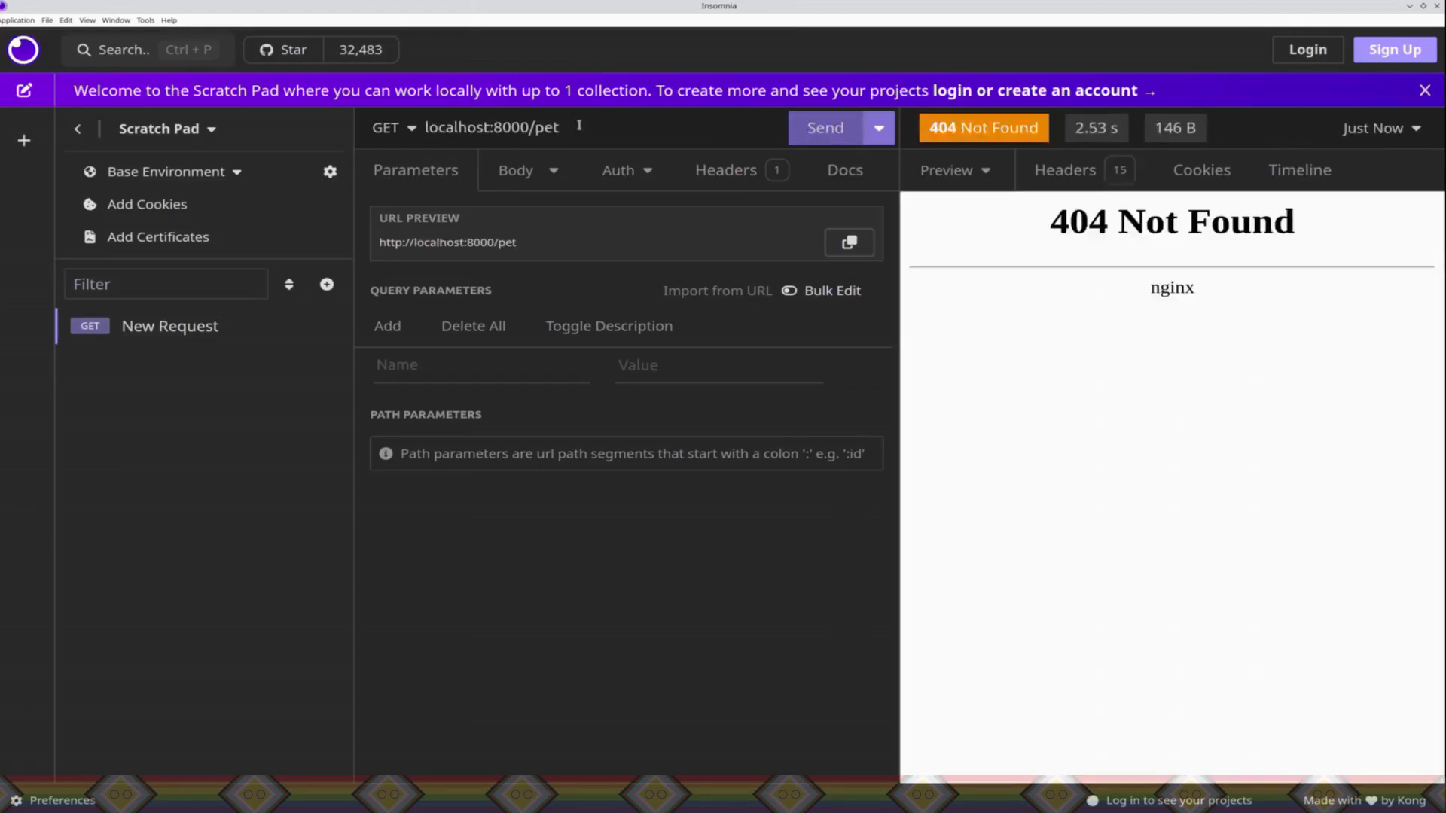
{"action": "left_click", "coordinate": [583, 127]}
{"action": "type", "text": "/"}
{"action": "type", "text": "findByStatus?status=sold"}
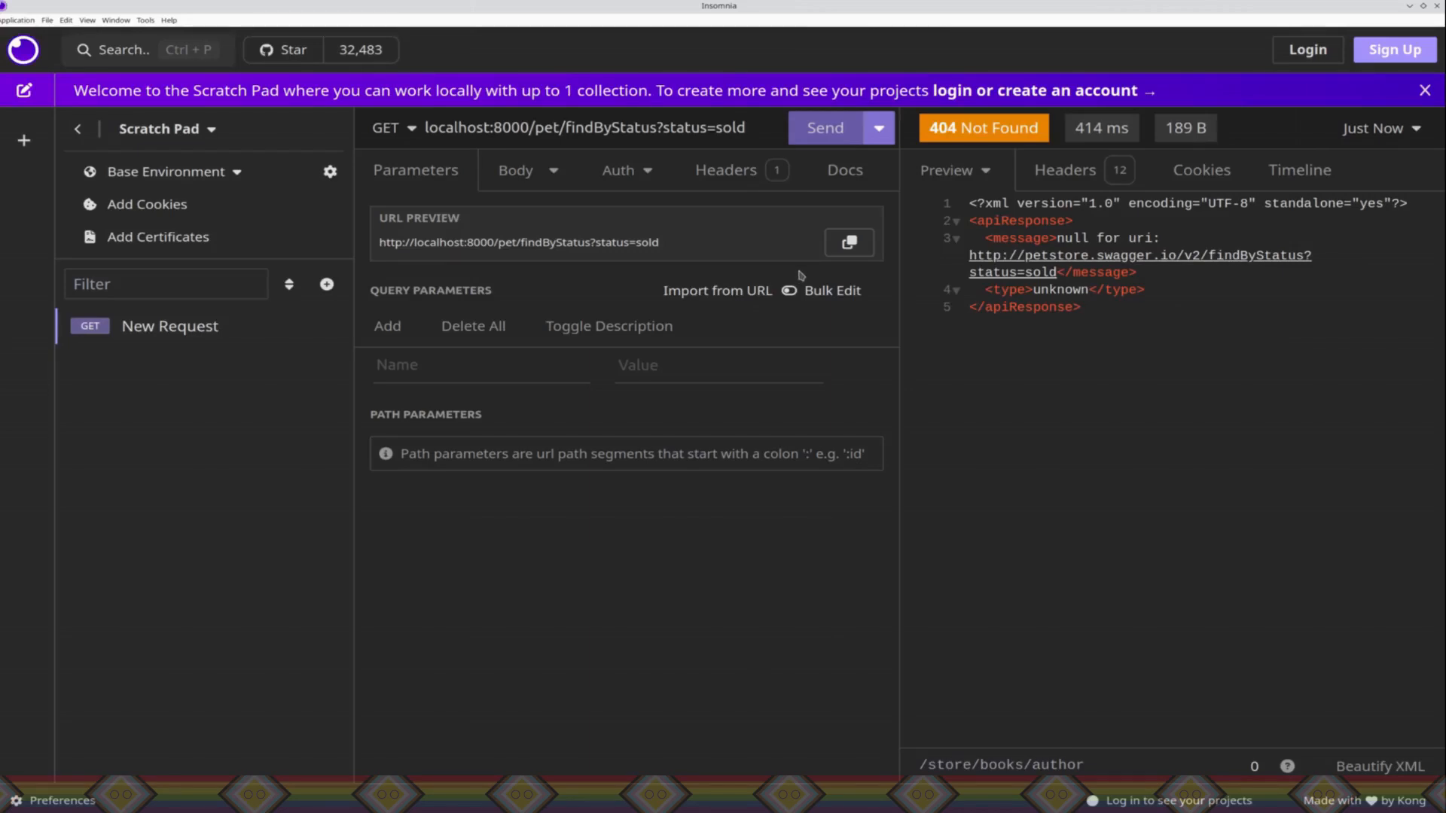
Step: Change the request URL to localhost:8000/pet/pet/findByStatus?status=sold and send the request
{"action": "left_click", "coordinate": [534, 128]}
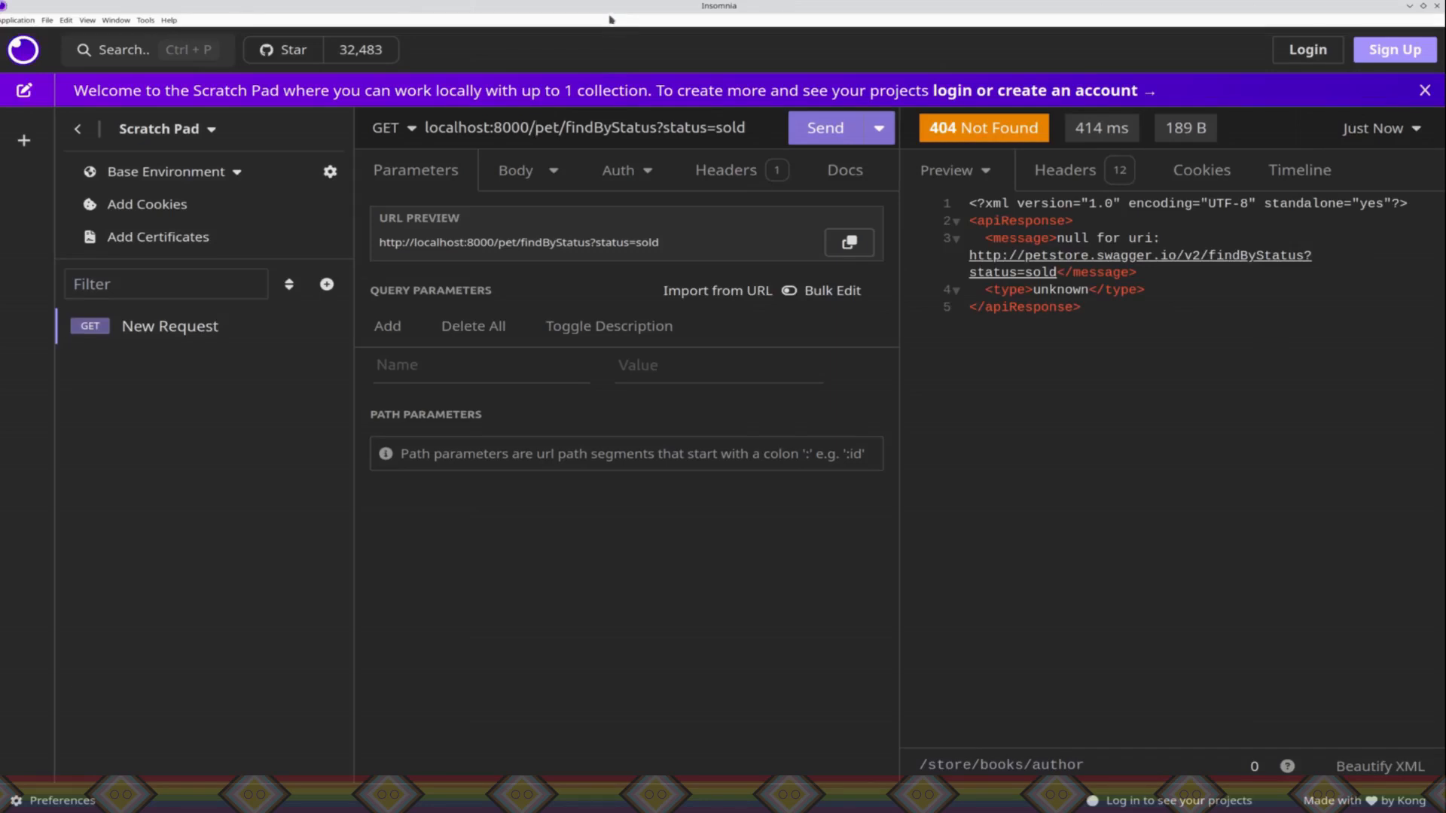
{"action": "left_click", "coordinate": [563, 127]}
{"action": "type", "text": "/pet"}
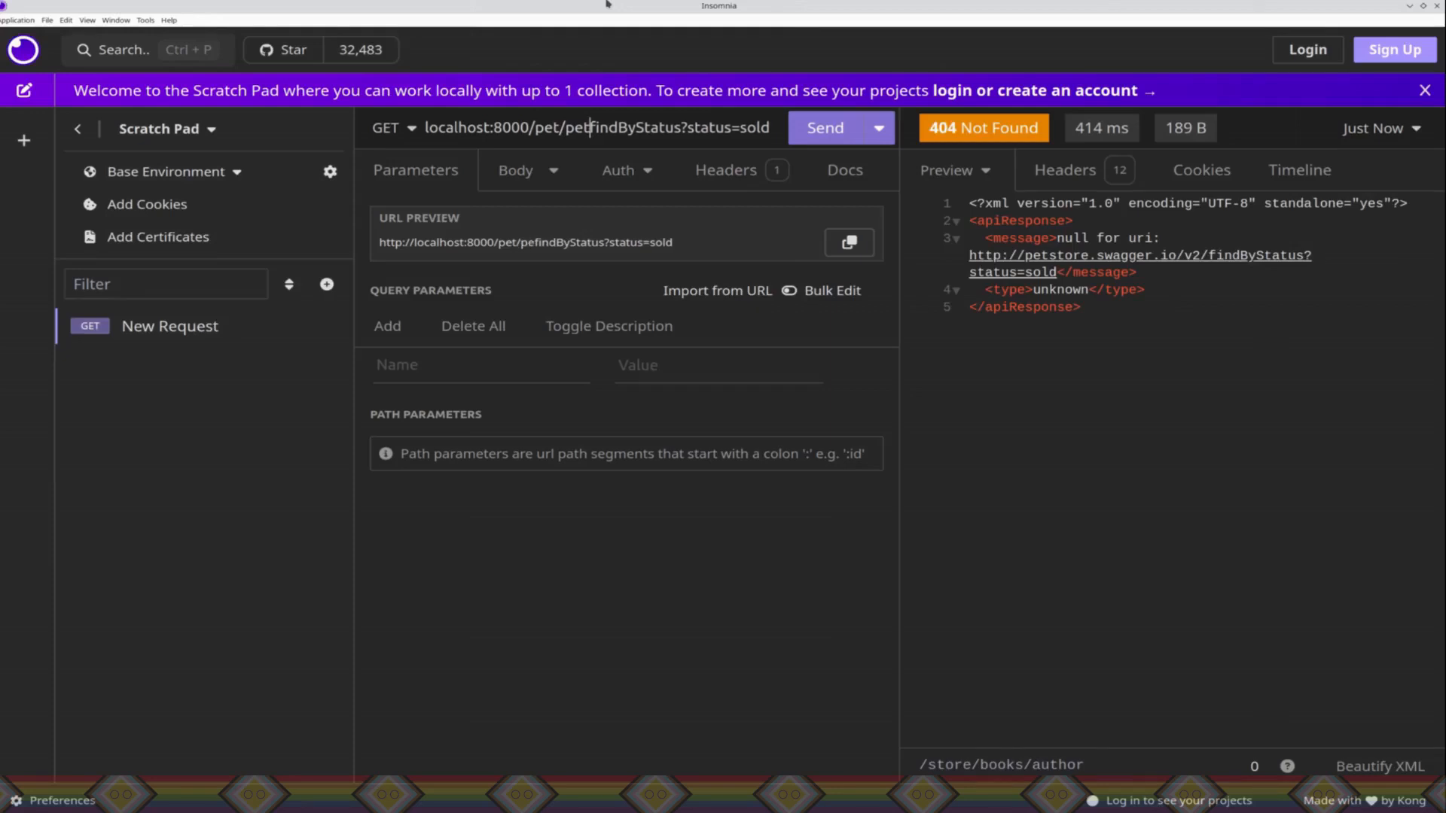
{"action": "left_click", "coordinate": [814, 134]}
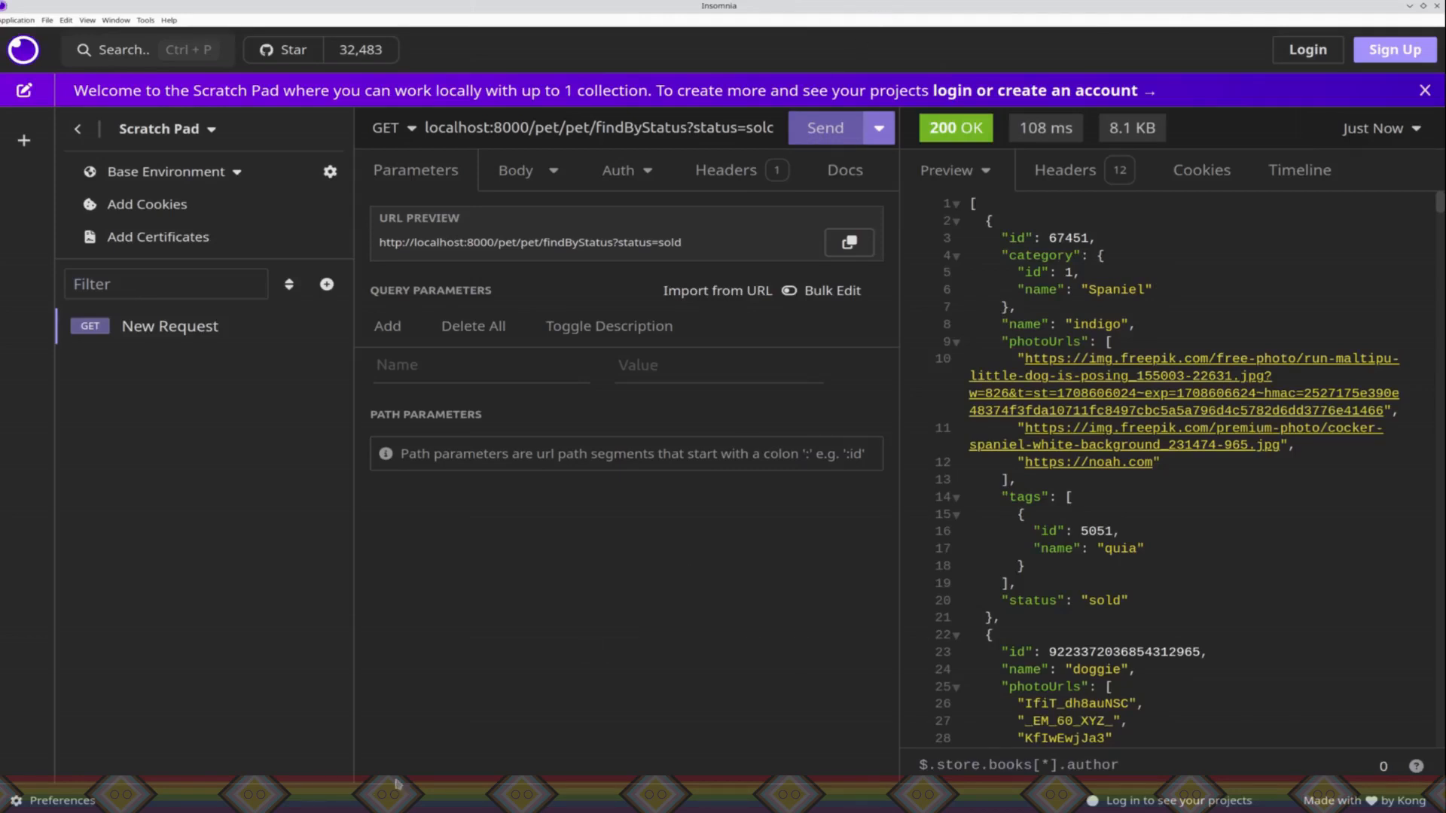
{"action": "double_click", "coordinate": [553, 134]}
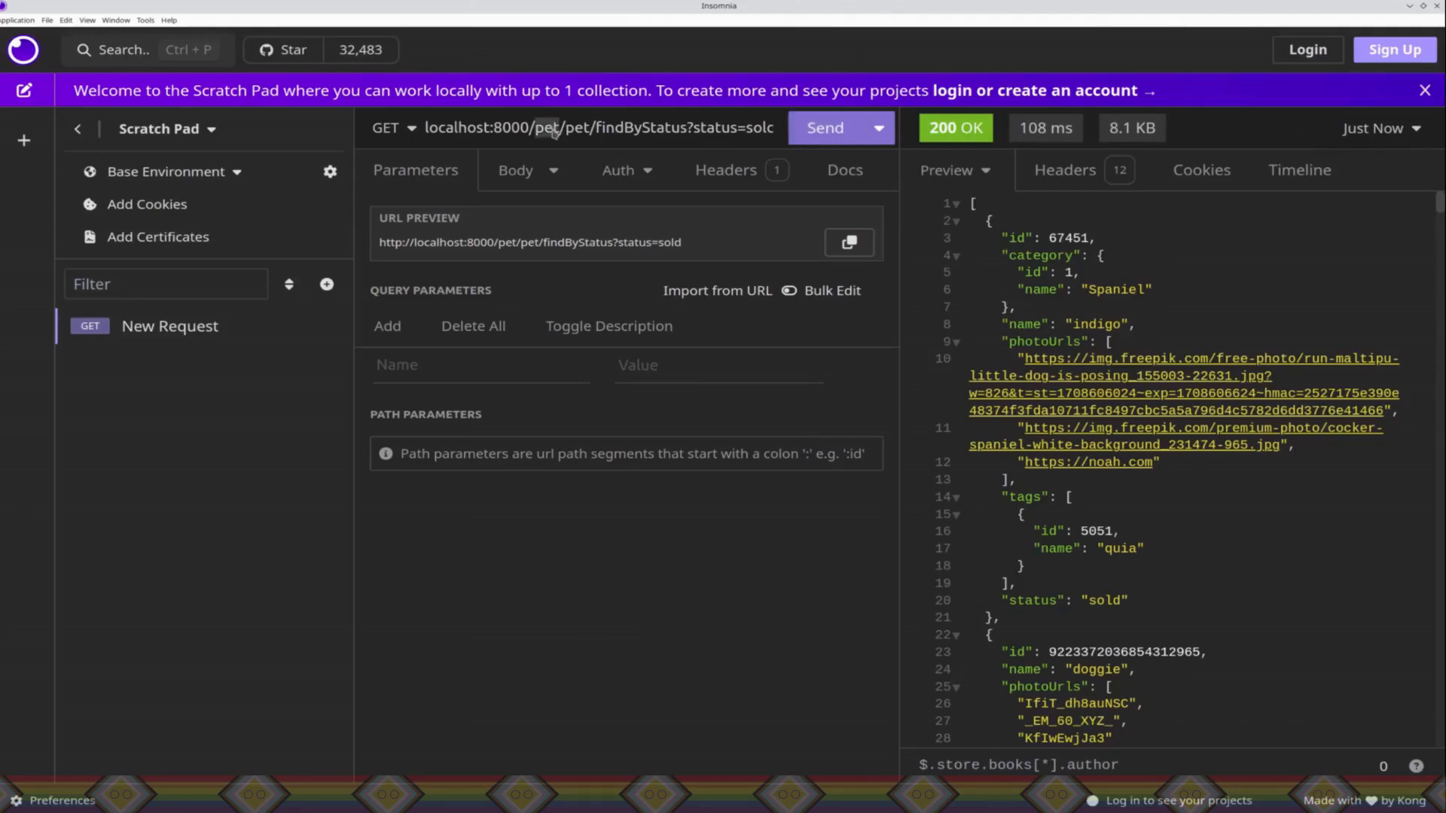
{"action": "left_click", "coordinate": [553, 130]}
Step: Switch to Konnect, extend PetstoreService's path beyond /v2/ and save the gateway service
{"action": "key", "text": "alt+Tab"}
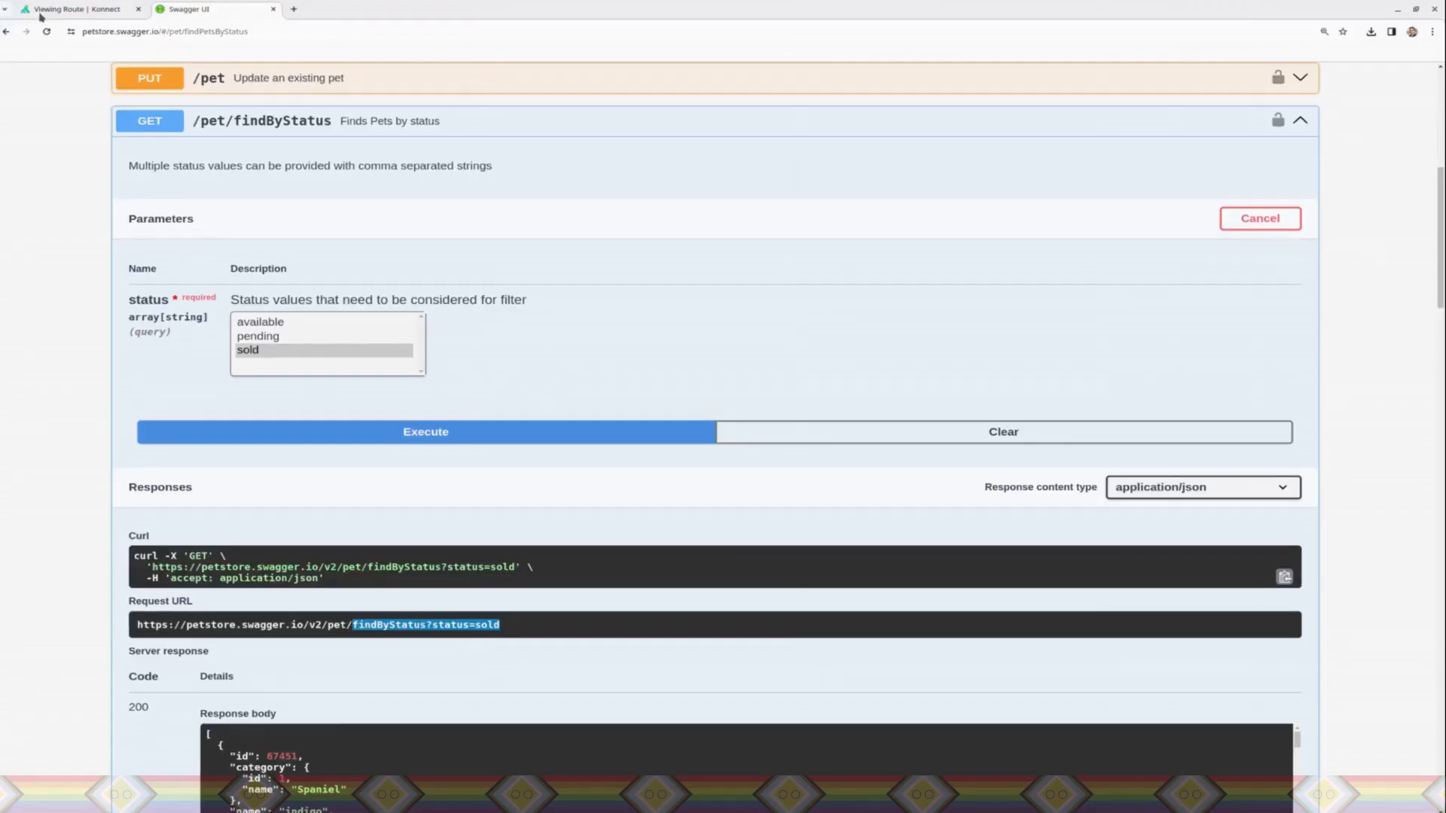
{"action": "left_click", "coordinate": [41, 15]}
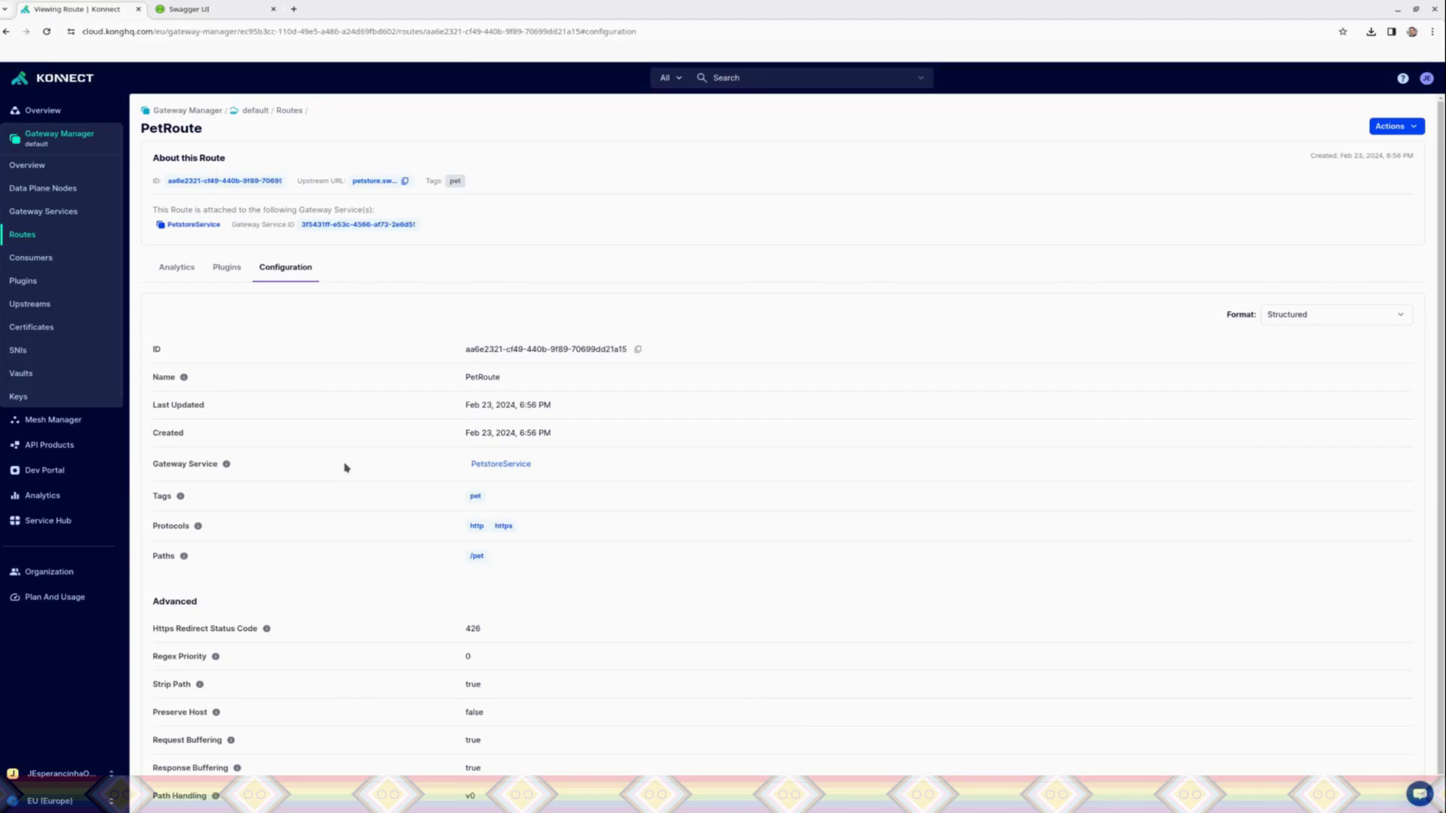
{"action": "left_click", "coordinate": [497, 463]}
{"action": "left_click", "coordinate": [1405, 124]}
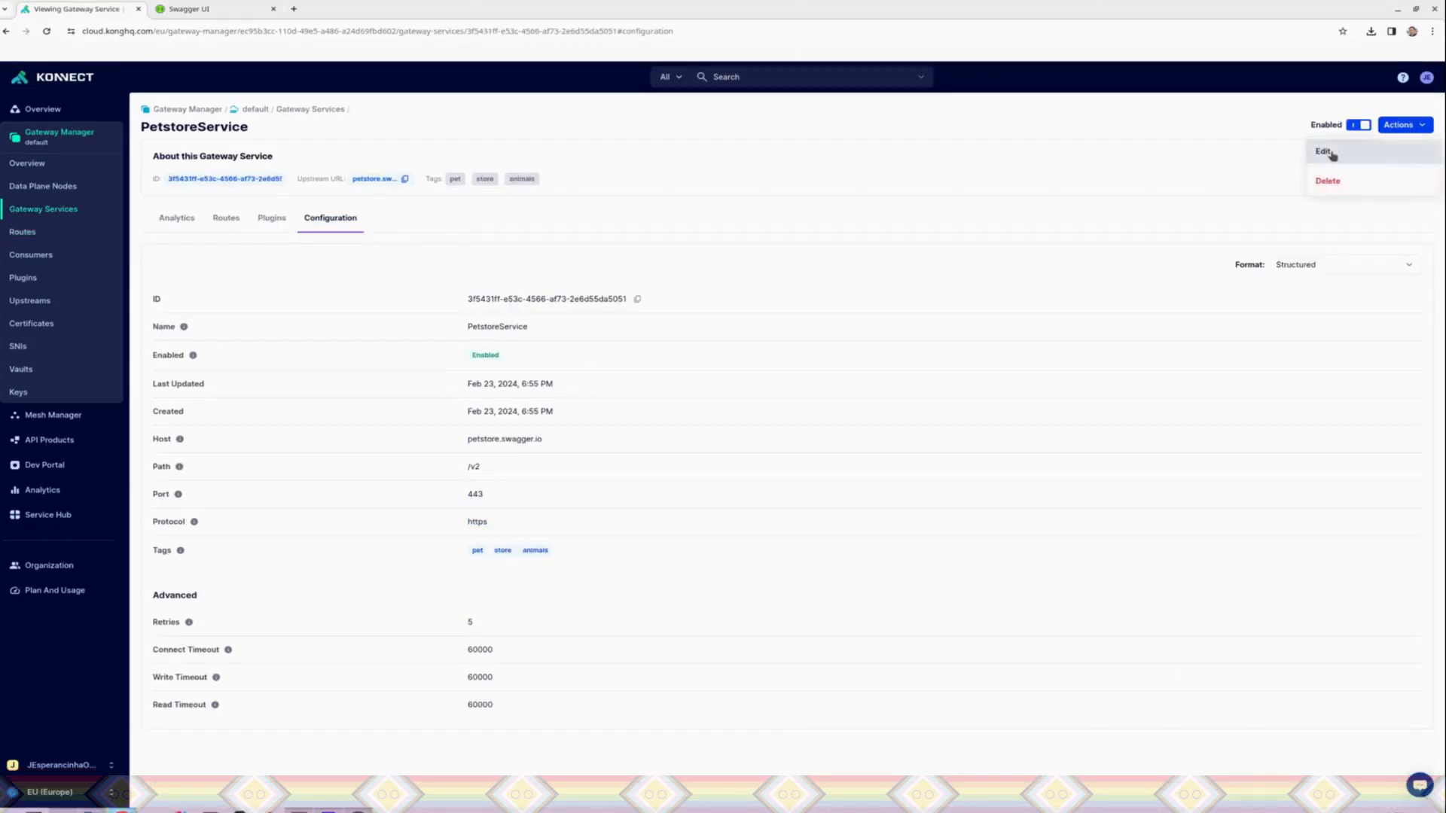
{"action": "left_click", "coordinate": [1326, 150]}
{"action": "left_click", "coordinate": [410, 415]}
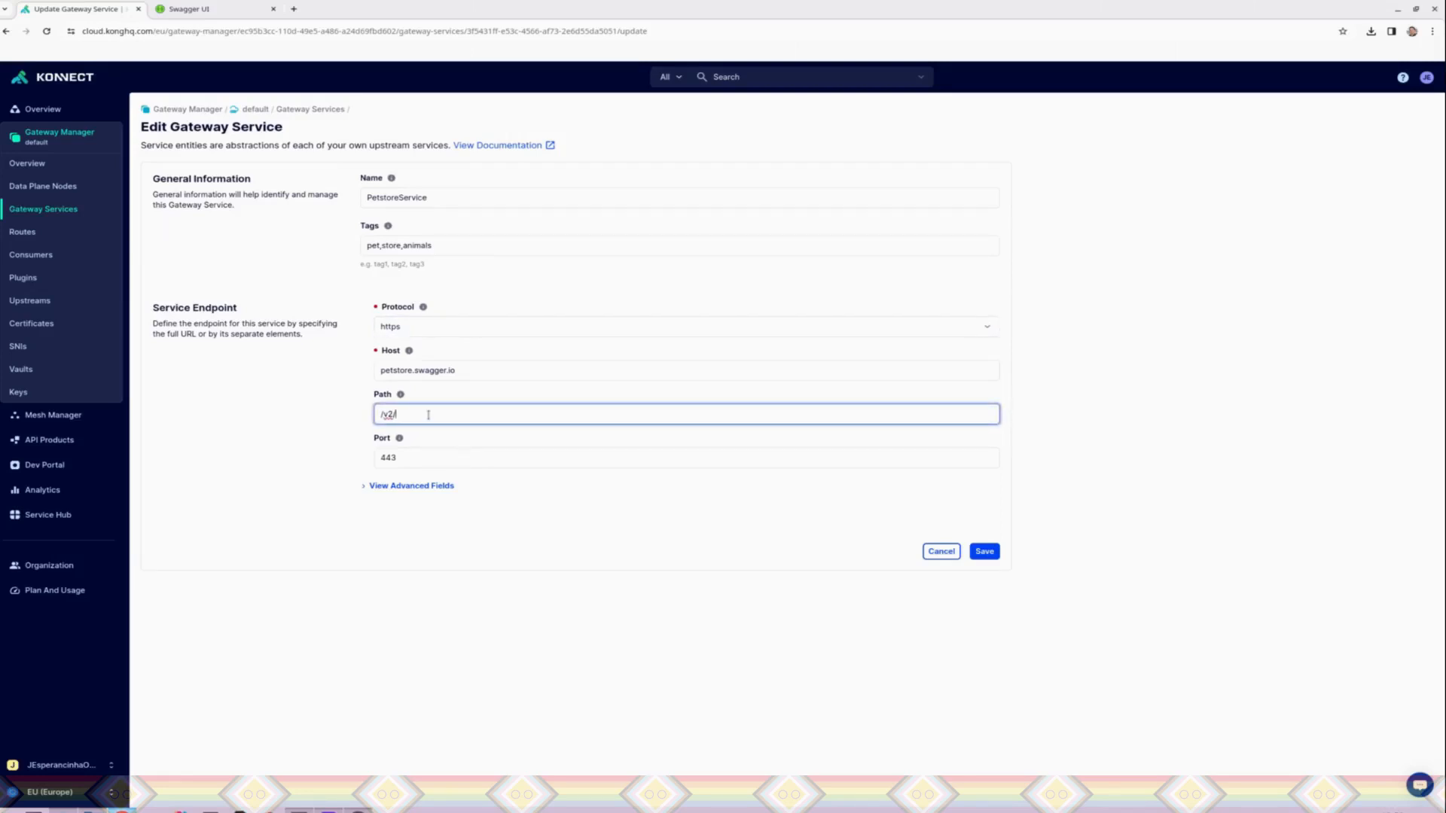
{"action": "left_click", "coordinate": [984, 551]}
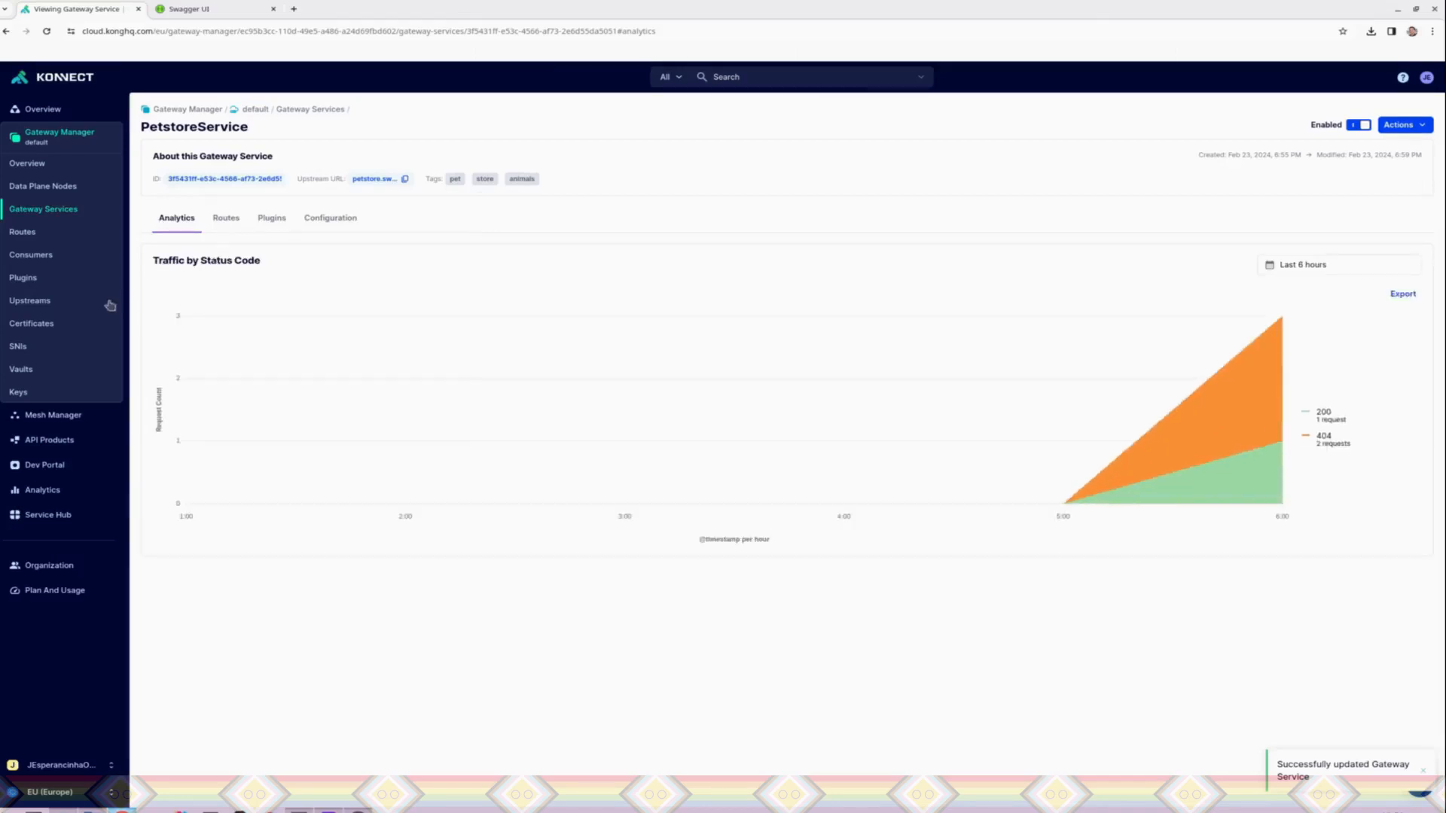
Step: Back in Insomnia, shorten the request URL to localhost:8000/pet/findByStatus?status=sold and send the request
{"action": "left_click", "coordinate": [37, 233]}
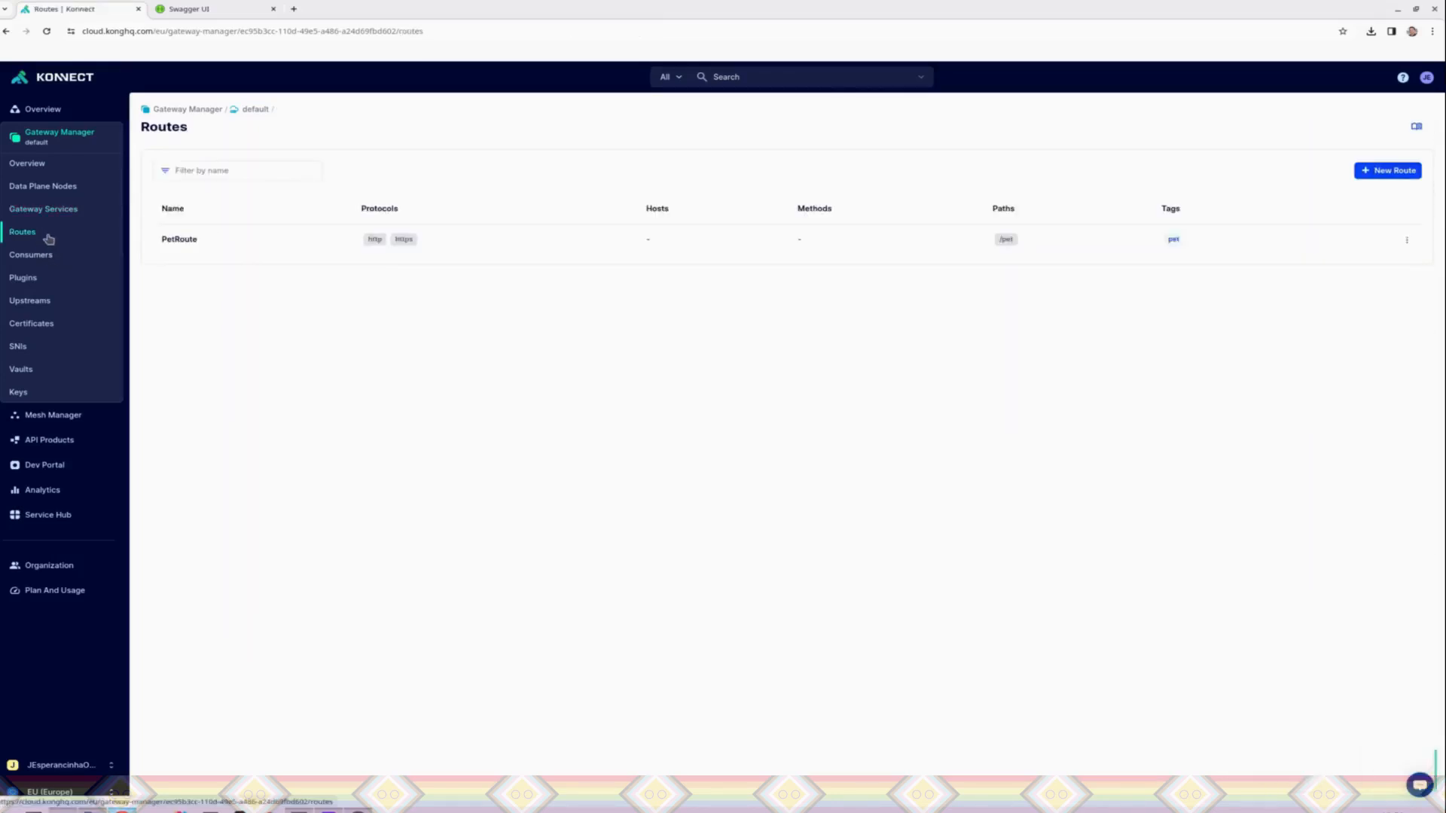
{"action": "left_click", "coordinate": [358, 810]}
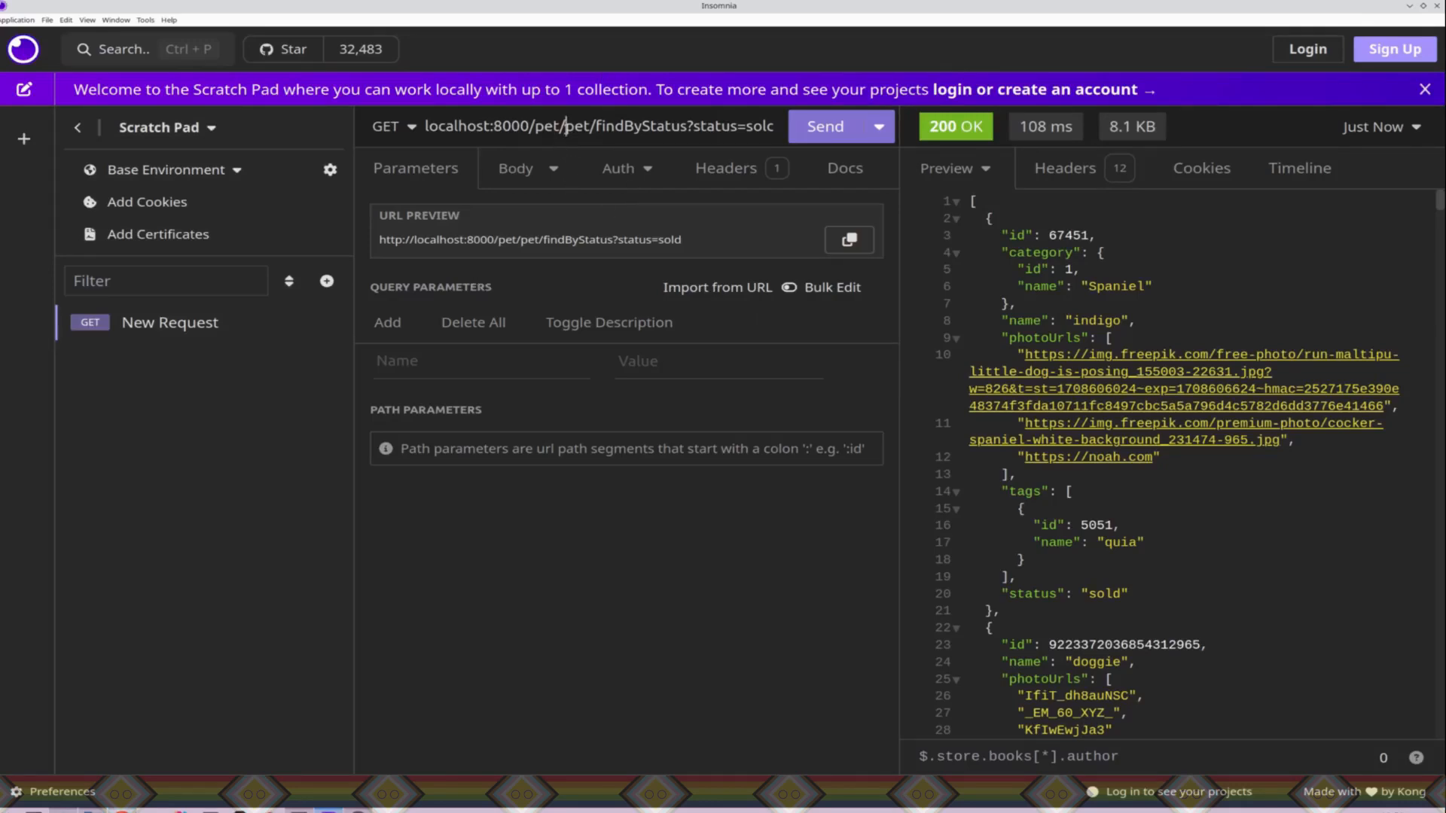
{"action": "left_click", "coordinate": [563, 126]}
{"action": "key", "text": "BackSpace"}
{"action": "key", "text": "BackSpace"}
{"action": "key", "text": "BackSpace"}
{"action": "key", "text": "BackSpace"}
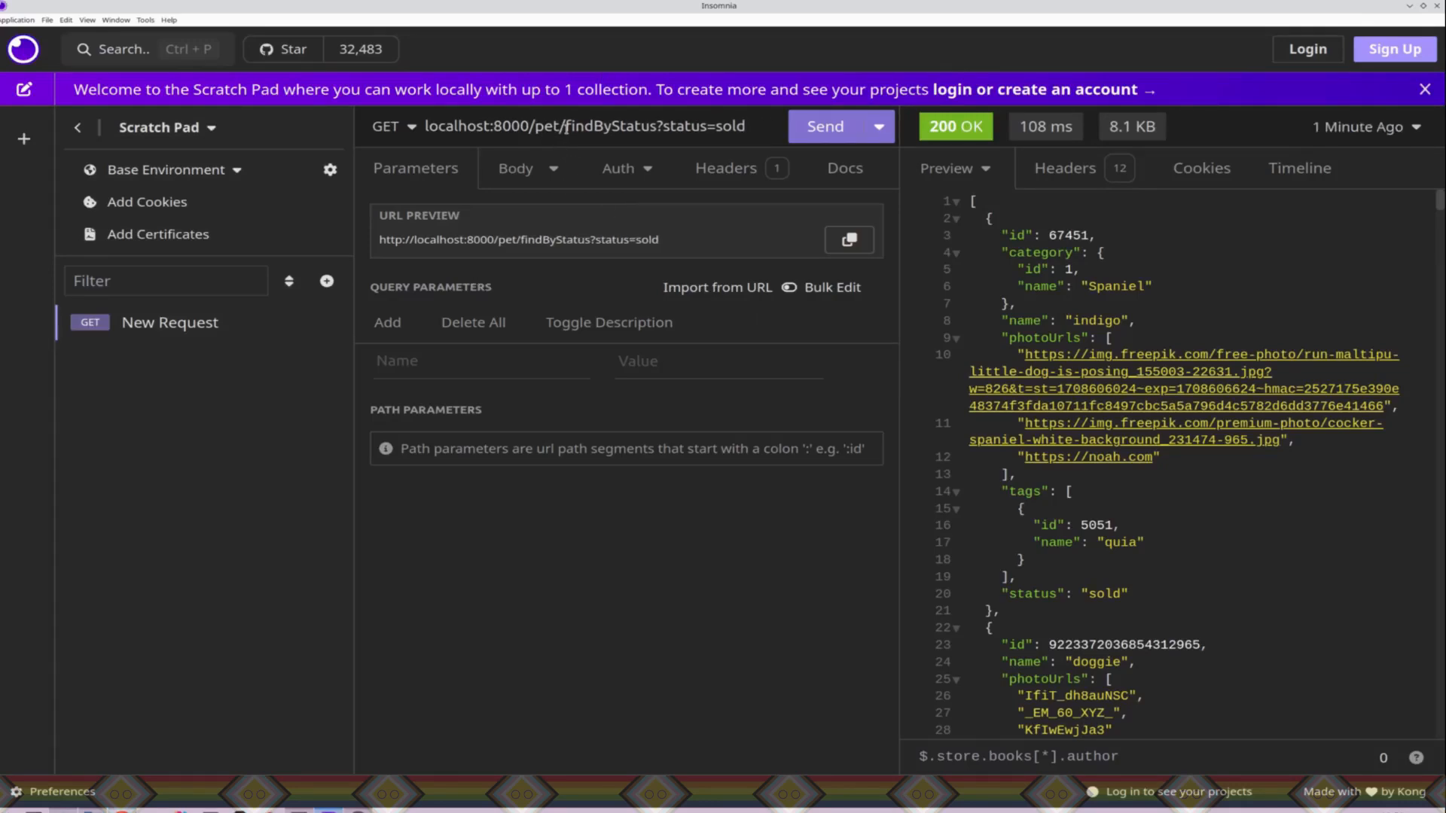
{"action": "left_click", "coordinate": [803, 133]}
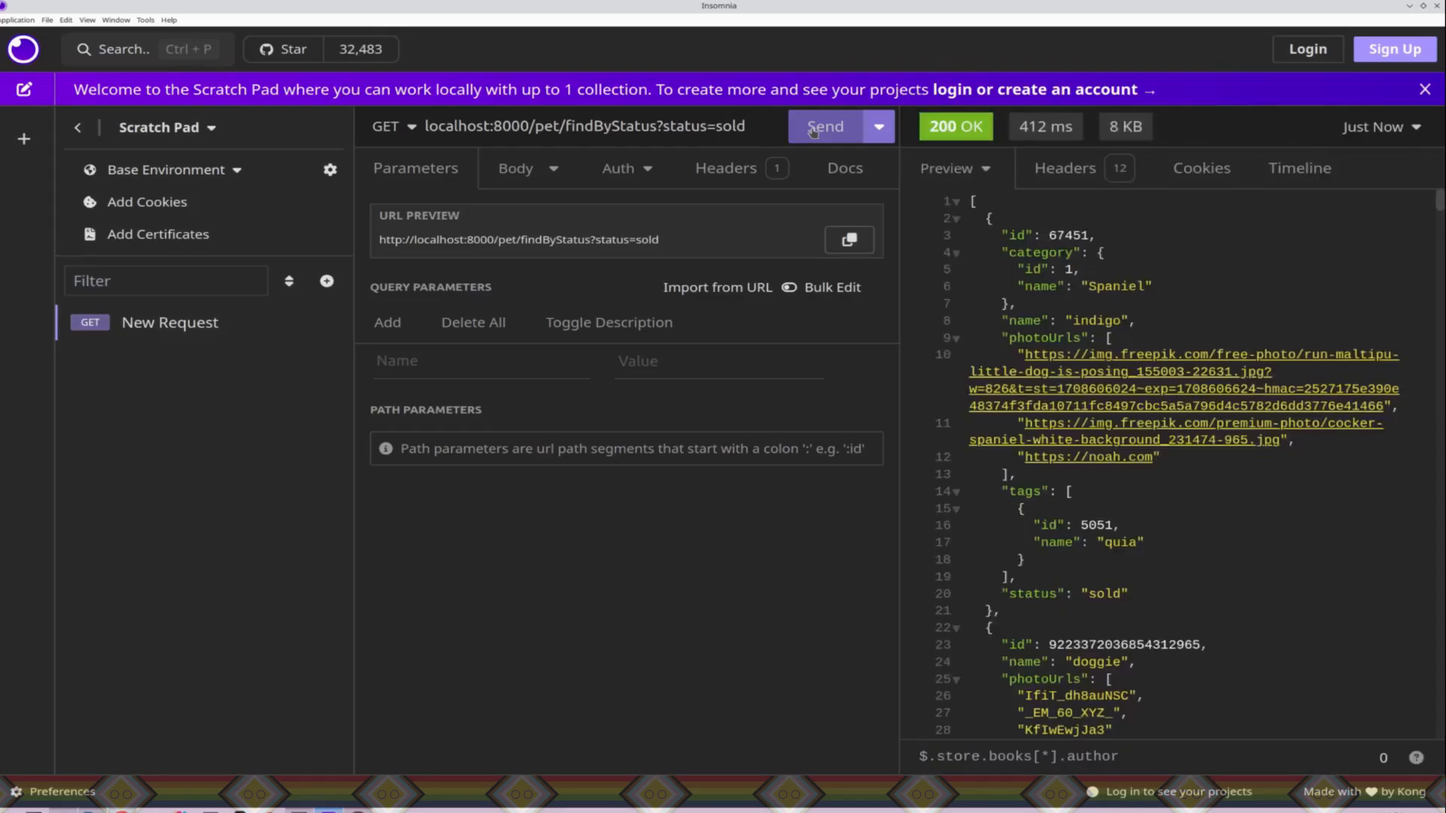
{"action": "left_click", "coordinate": [812, 132]}
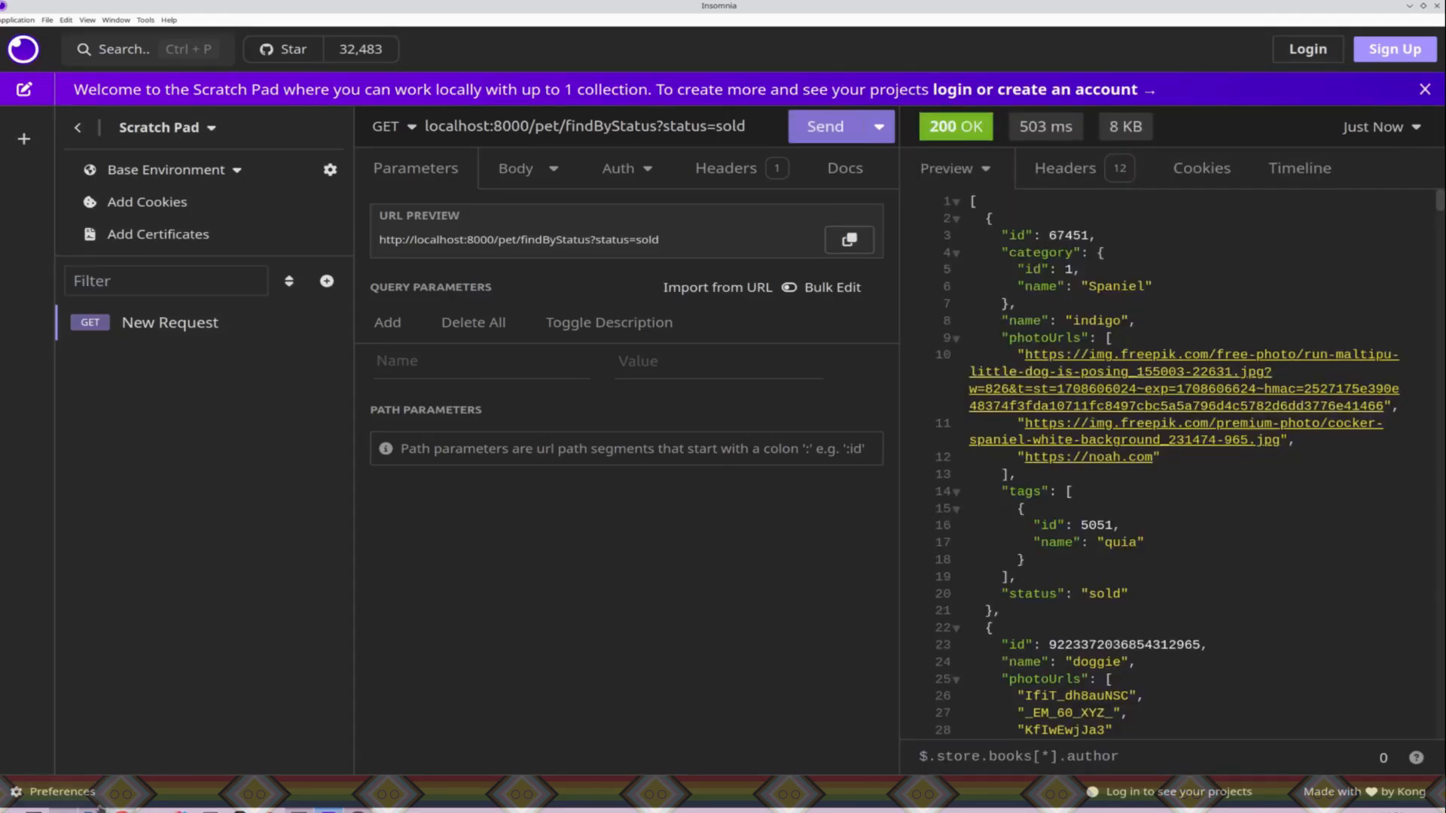
Step: In Konnect, create and save a new consumer with a username, a custom ID and the tag owner
{"action": "left_click", "coordinate": [122, 811]}
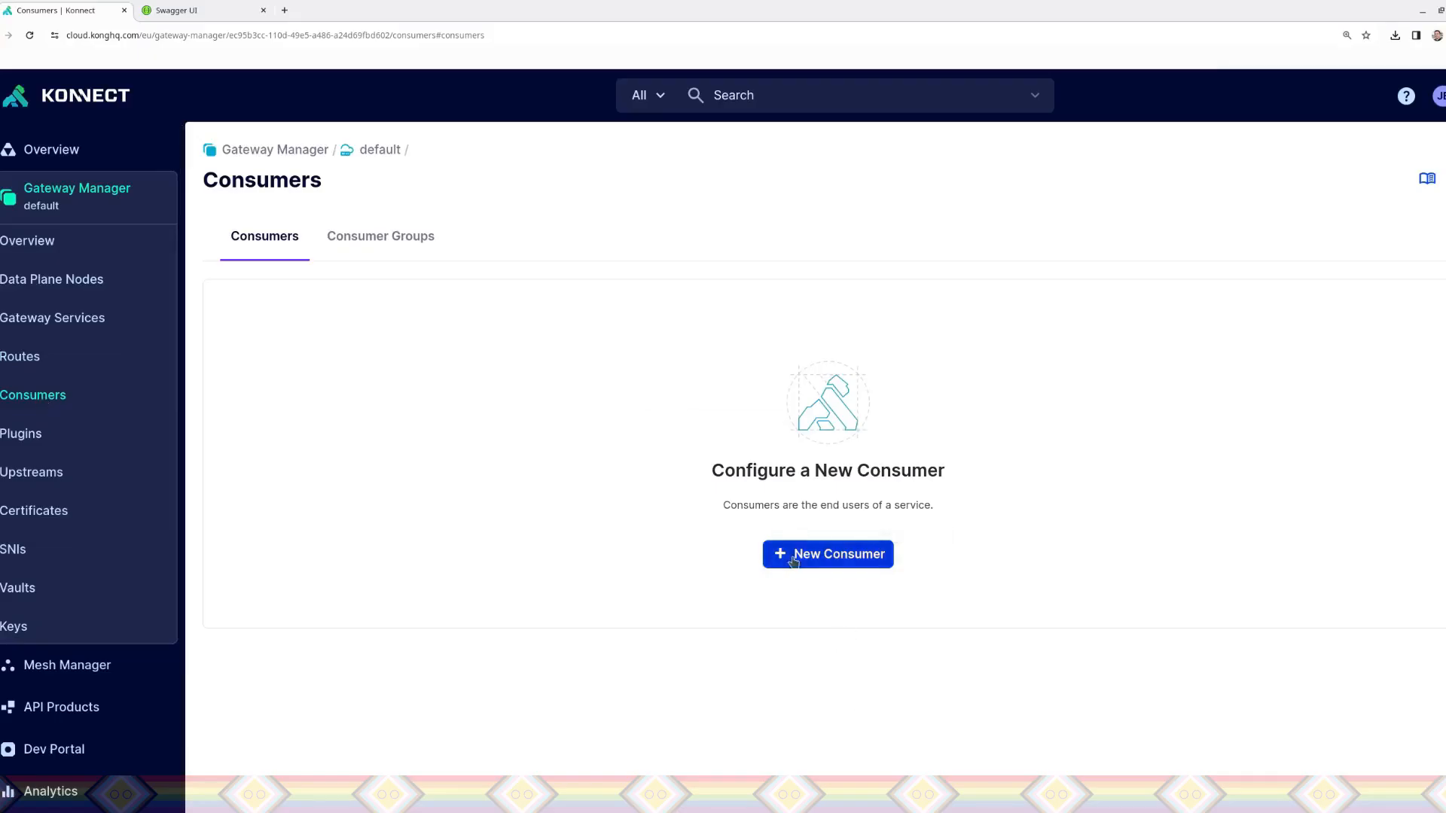
{"action": "left_click", "coordinate": [801, 553]}
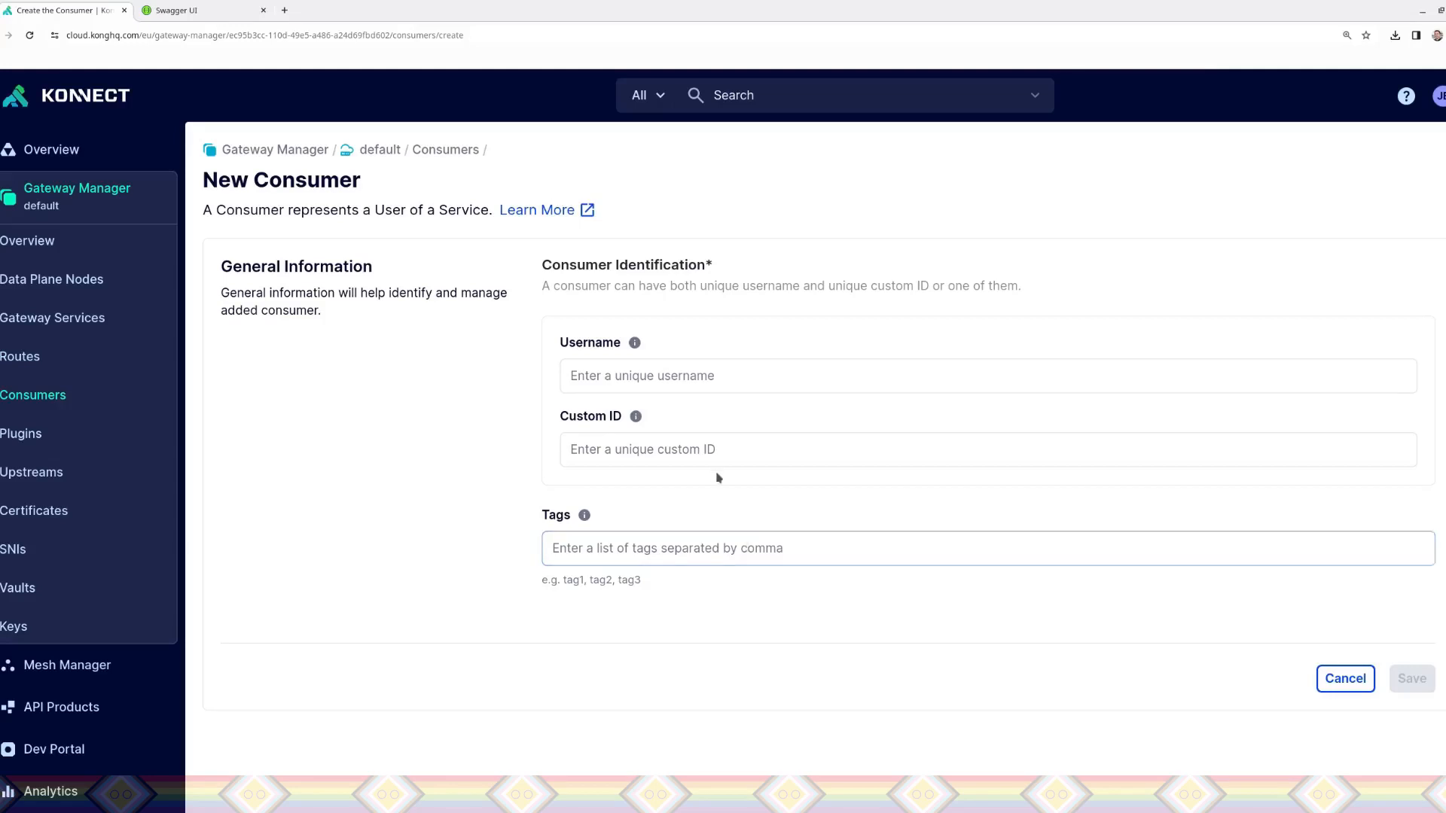
{"action": "left_click", "coordinate": [642, 375]}
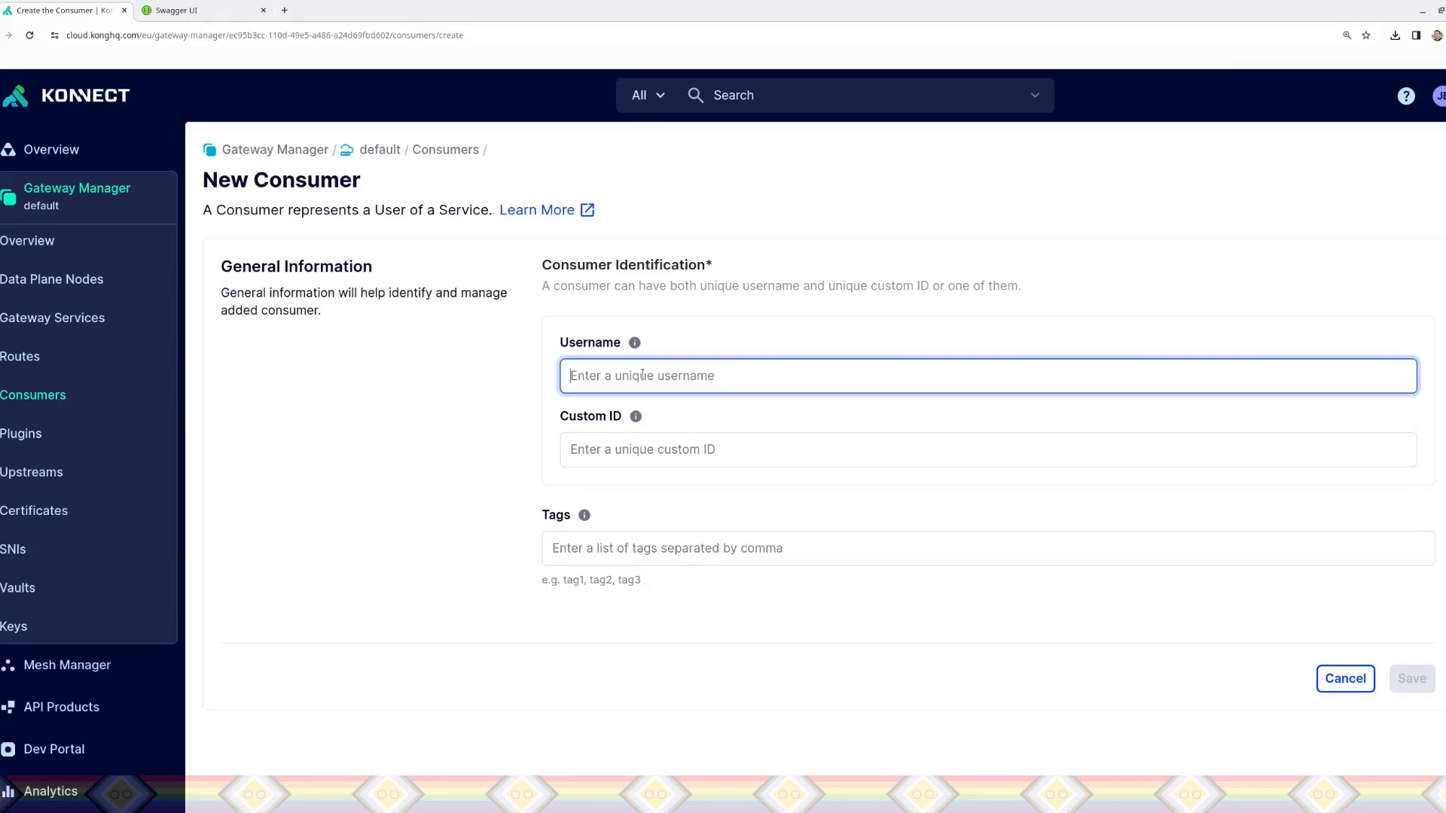
{"action": "type", "text": "jesperancinha"}
{"action": "left_click", "coordinate": [649, 455]}
{"action": "mouse_move", "coordinate": [636, 416]}
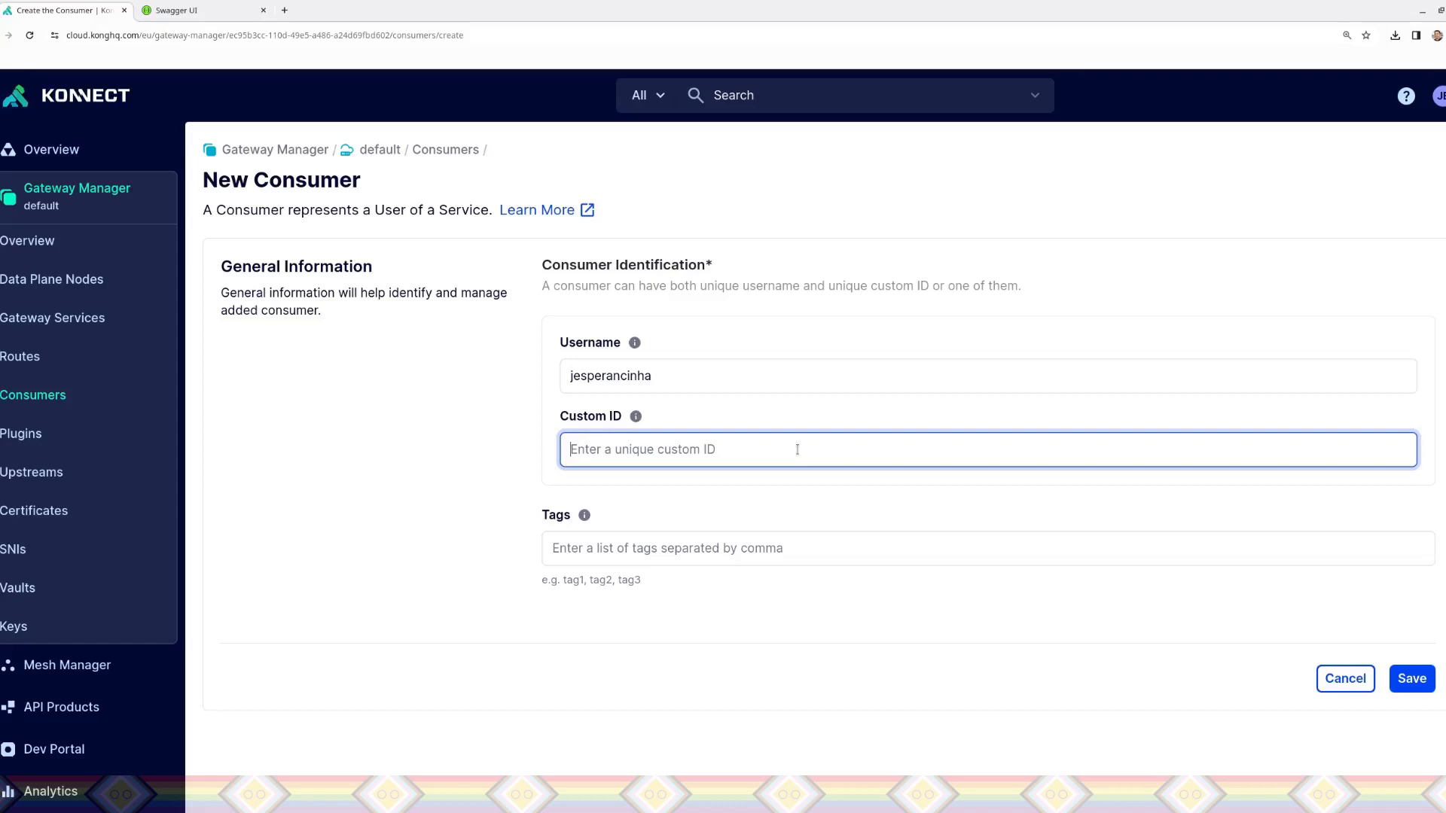
{"action": "type", "text": "JESPE"}
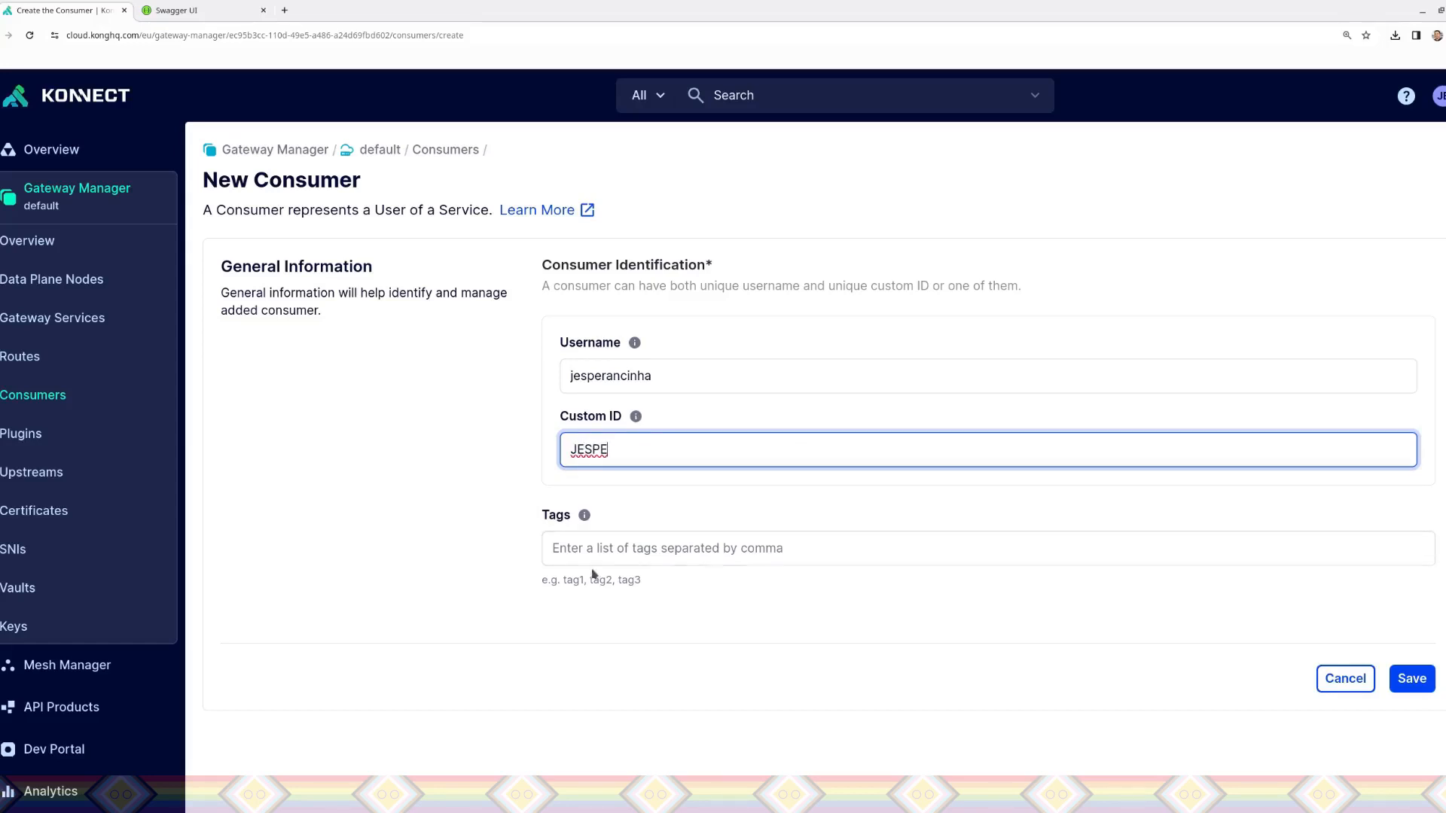
{"action": "left_click", "coordinate": [598, 544]}
{"action": "type", "text": "owner"}
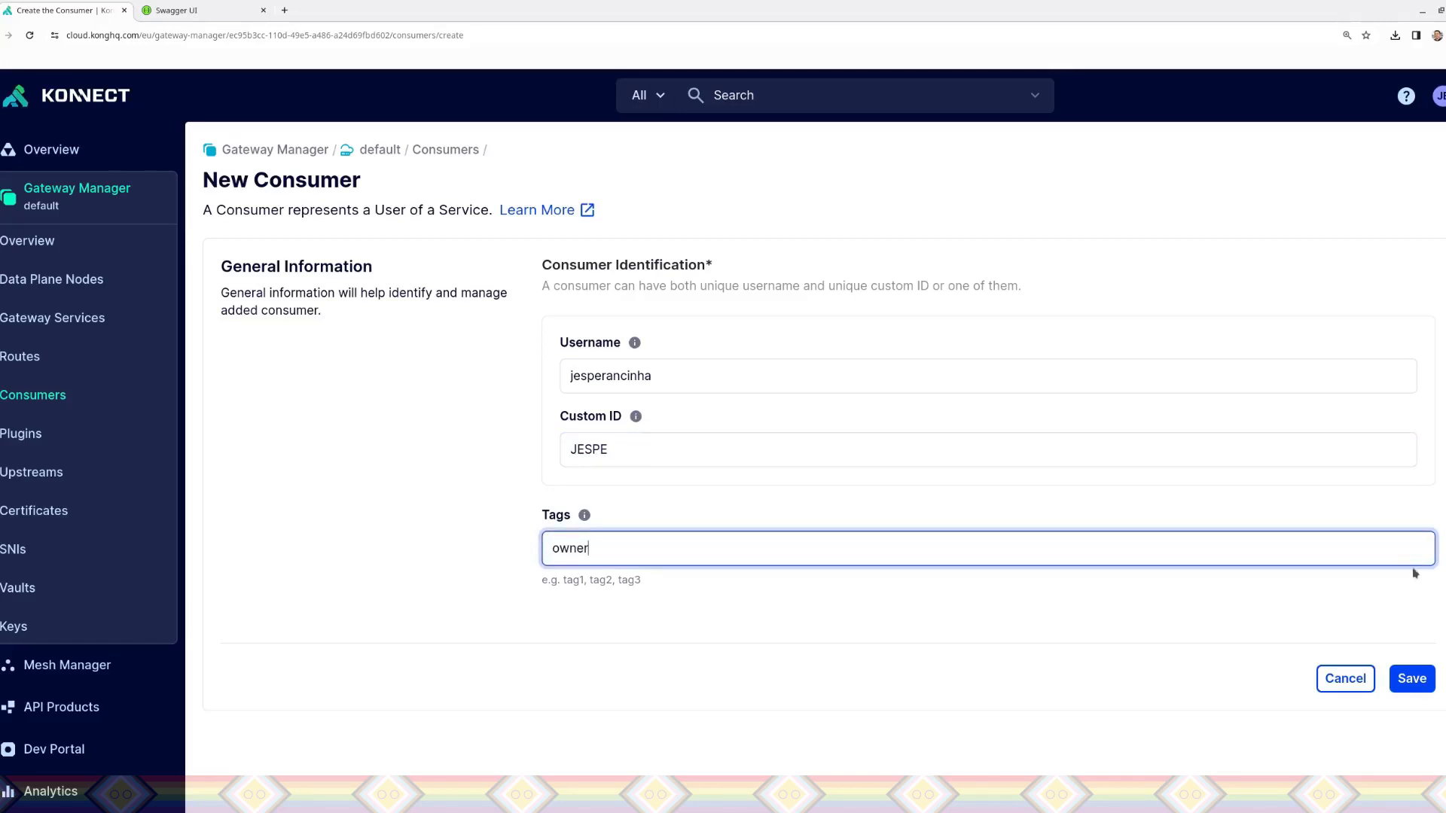
{"action": "left_click", "coordinate": [1412, 678]}
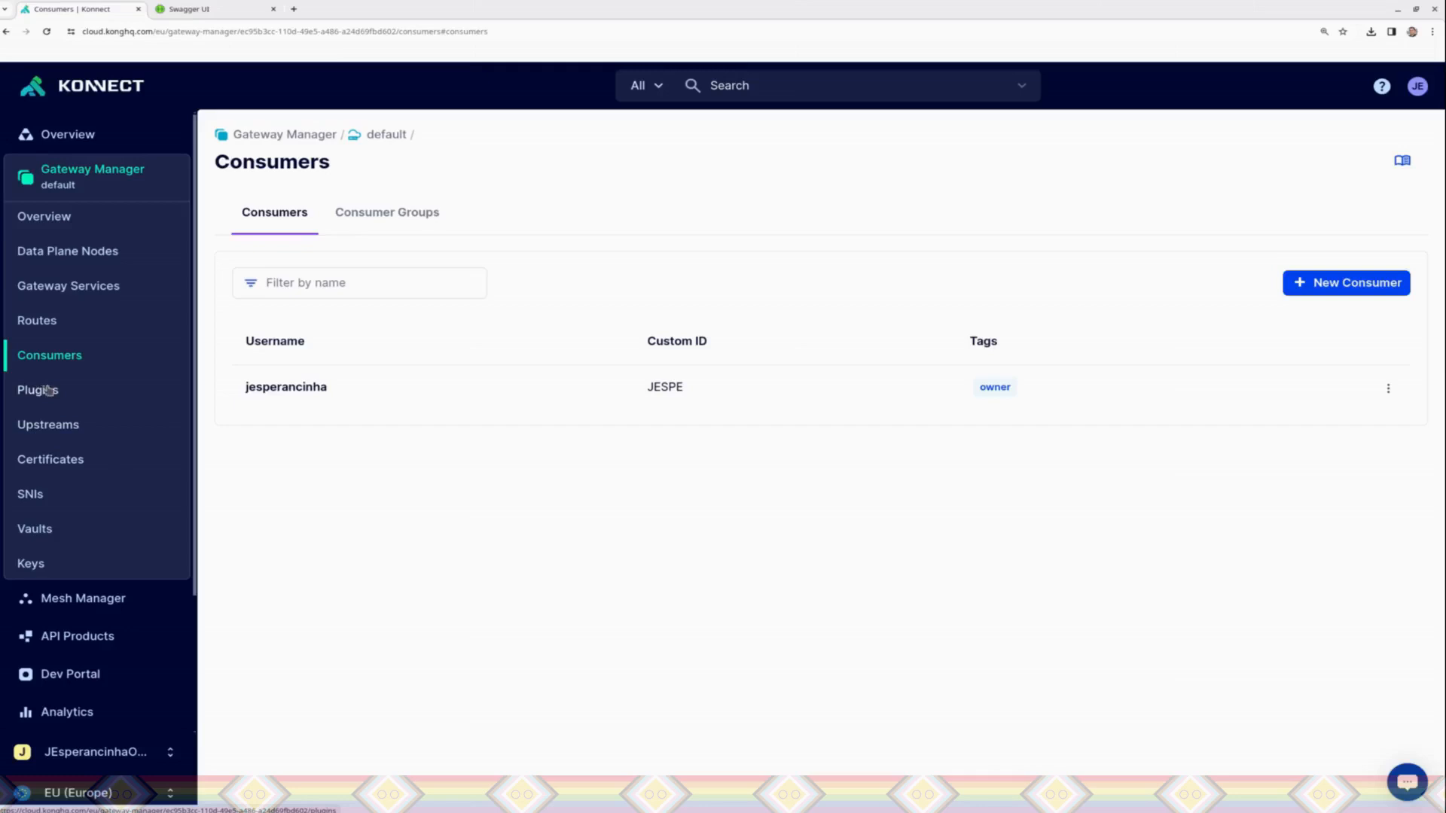
Step: Add a new Basic Authentication plugin and make it scoped to specific gateway services or routes
{"action": "left_click", "coordinate": [53, 392]}
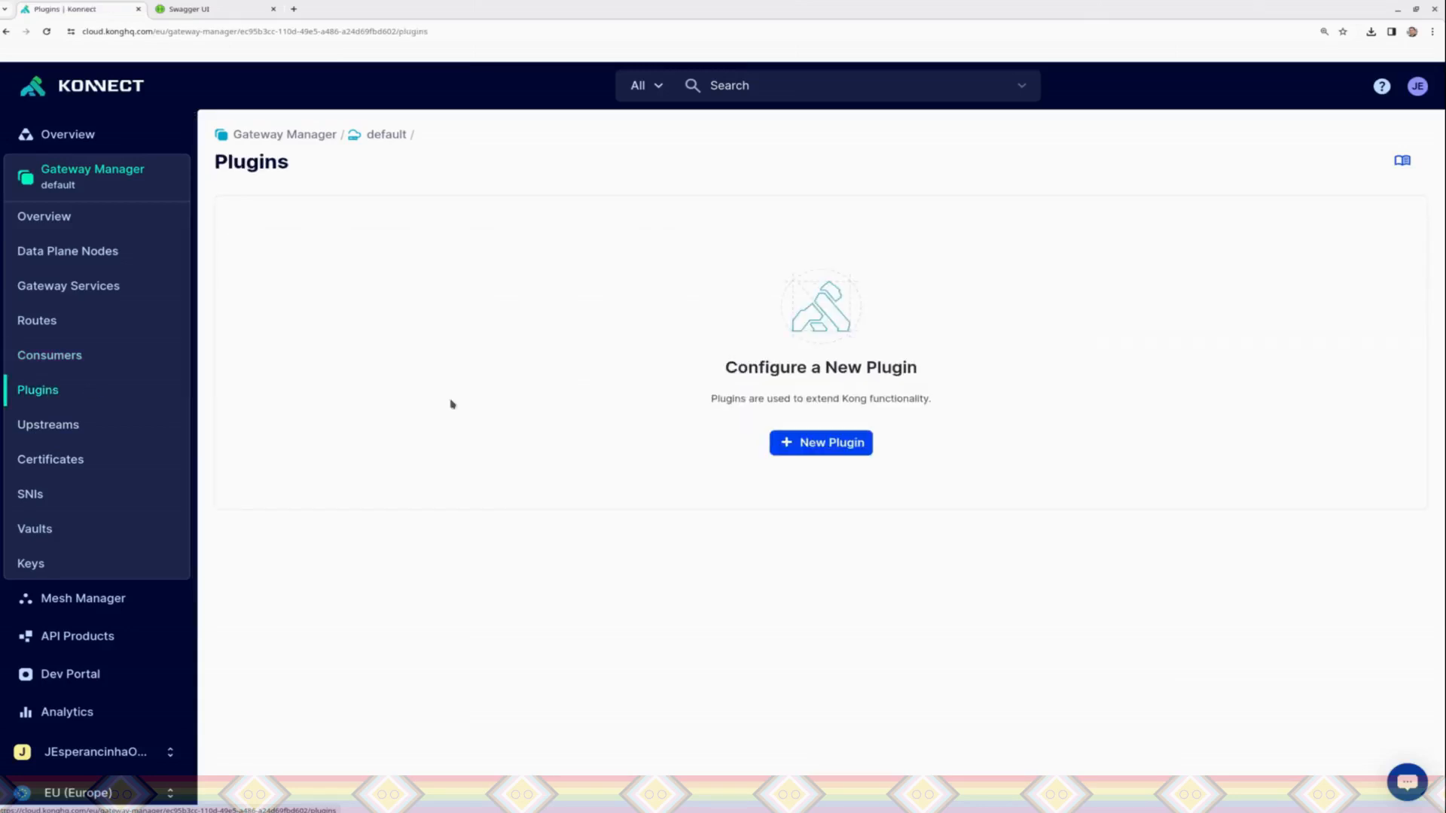
{"action": "left_click", "coordinate": [823, 444]}
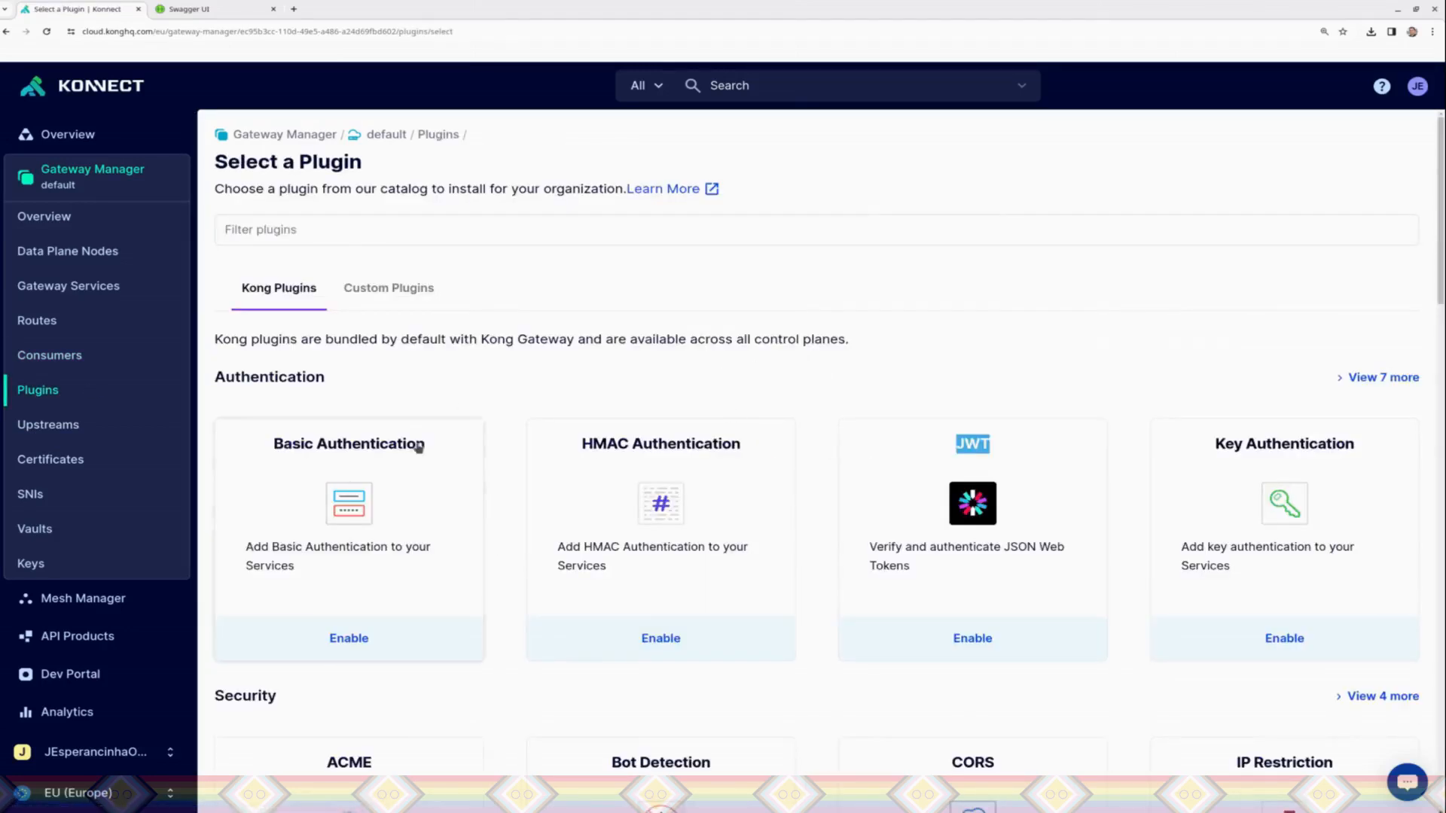
{"action": "left_click", "coordinate": [371, 616]}
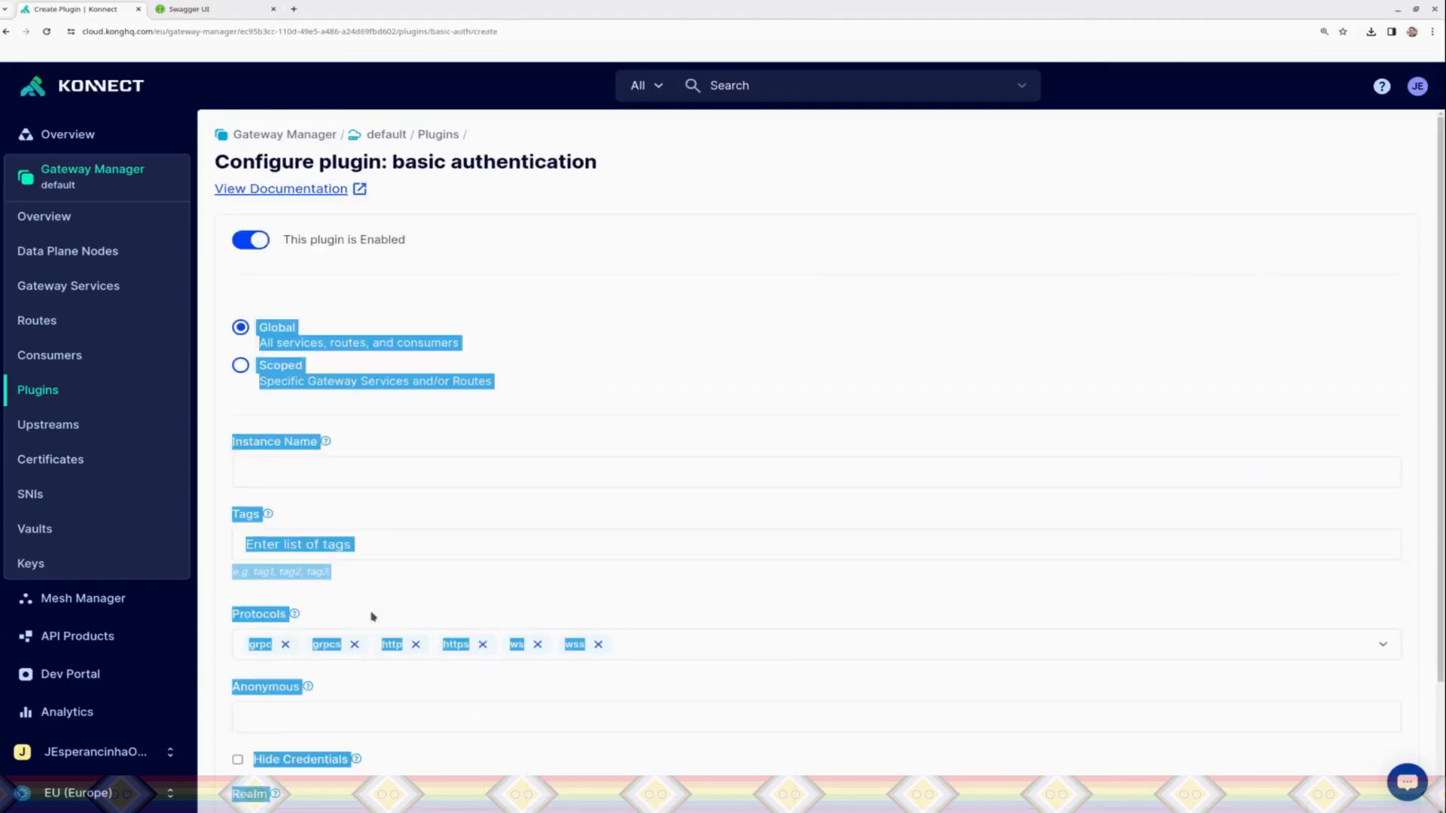
{"action": "left_click", "coordinate": [634, 372]}
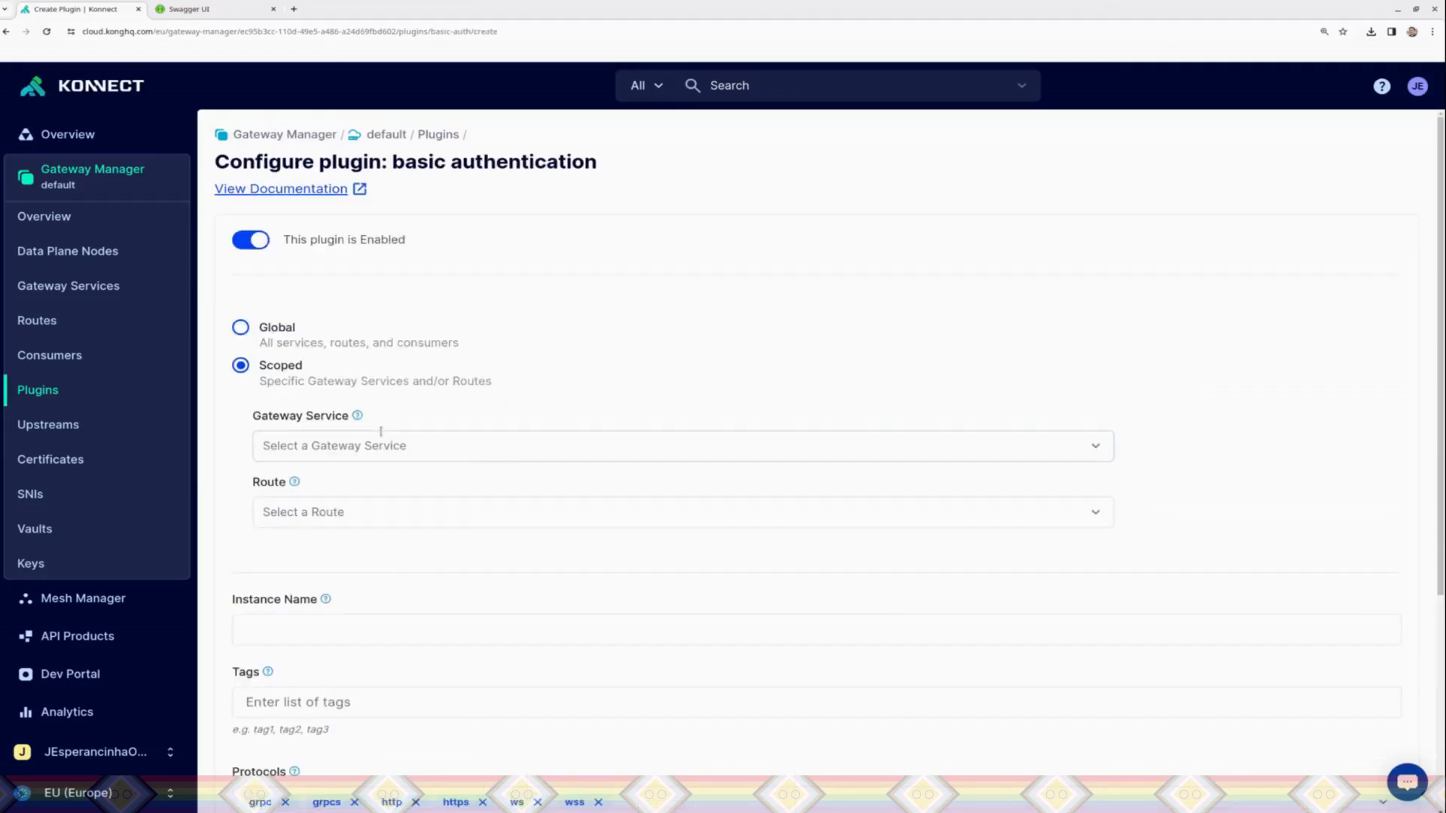
Step: Find and select PetstoreService as the gateway service the basic authentication plugin applies to
{"action": "left_click", "coordinate": [1097, 449]}
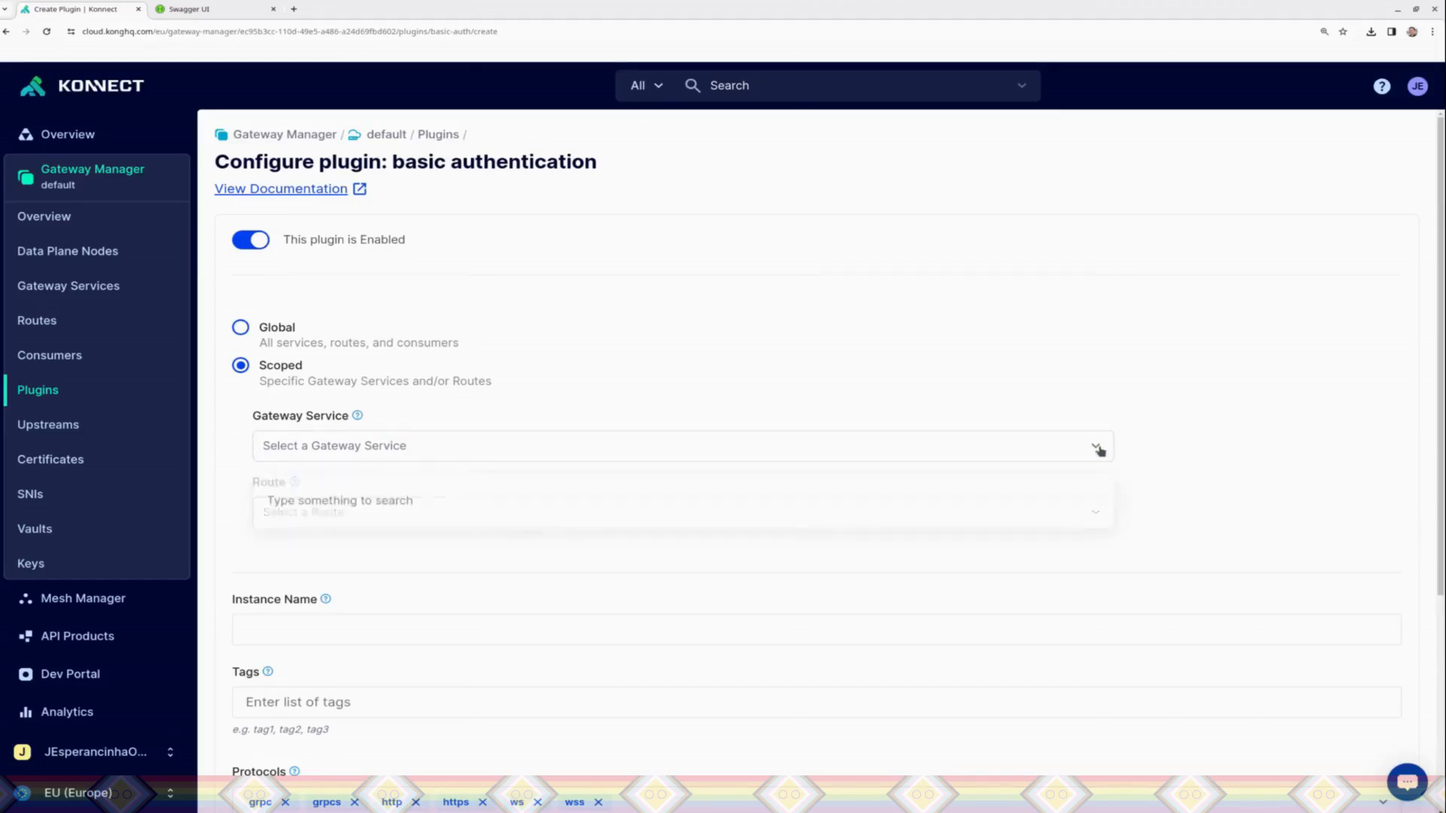
{"action": "double_click", "coordinate": [245, 337]}
{"action": "left_click", "coordinate": [297, 448]}
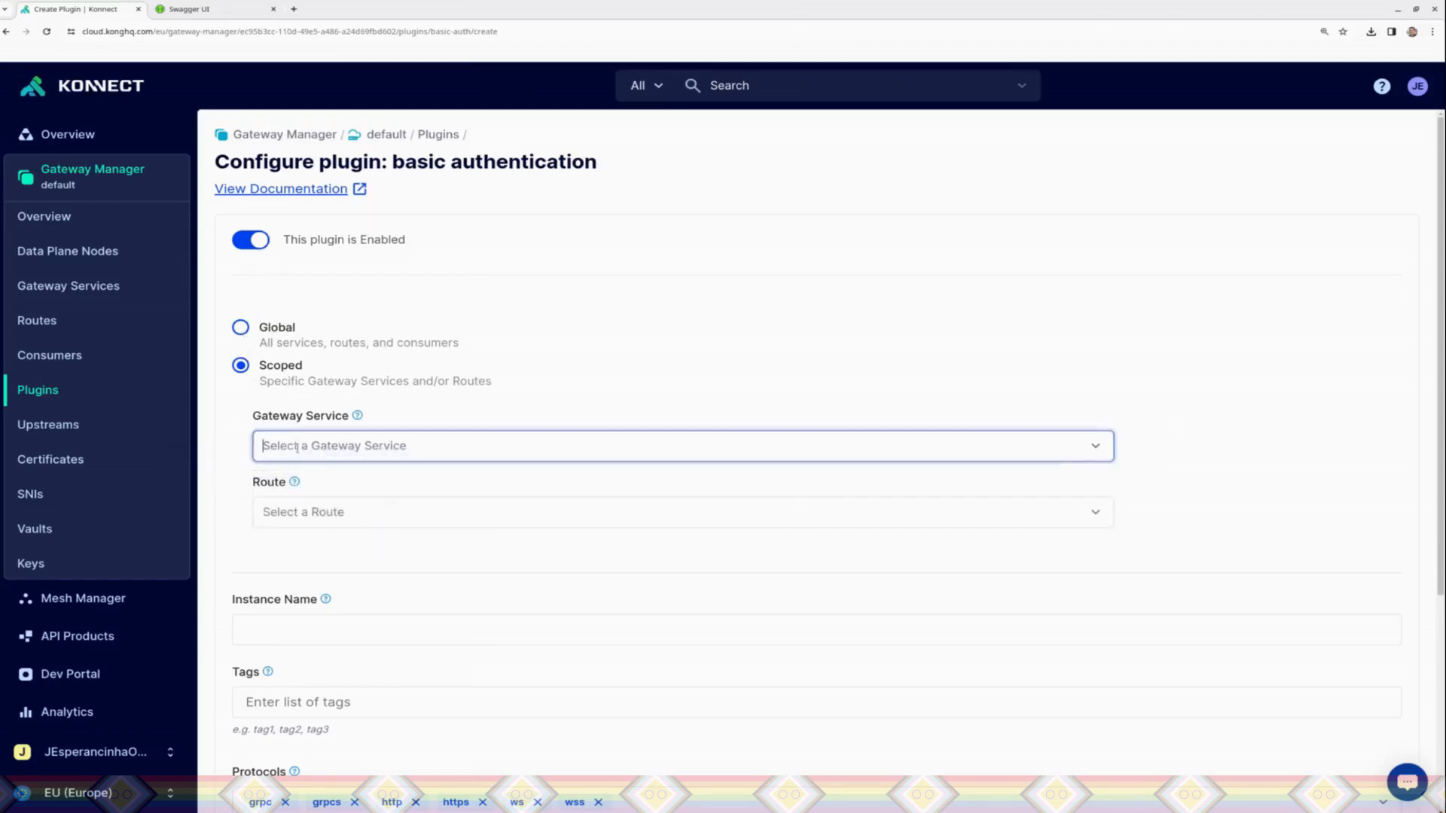
{"action": "type", "text": "d"}
{"action": "key", "text": "BackSpace"}
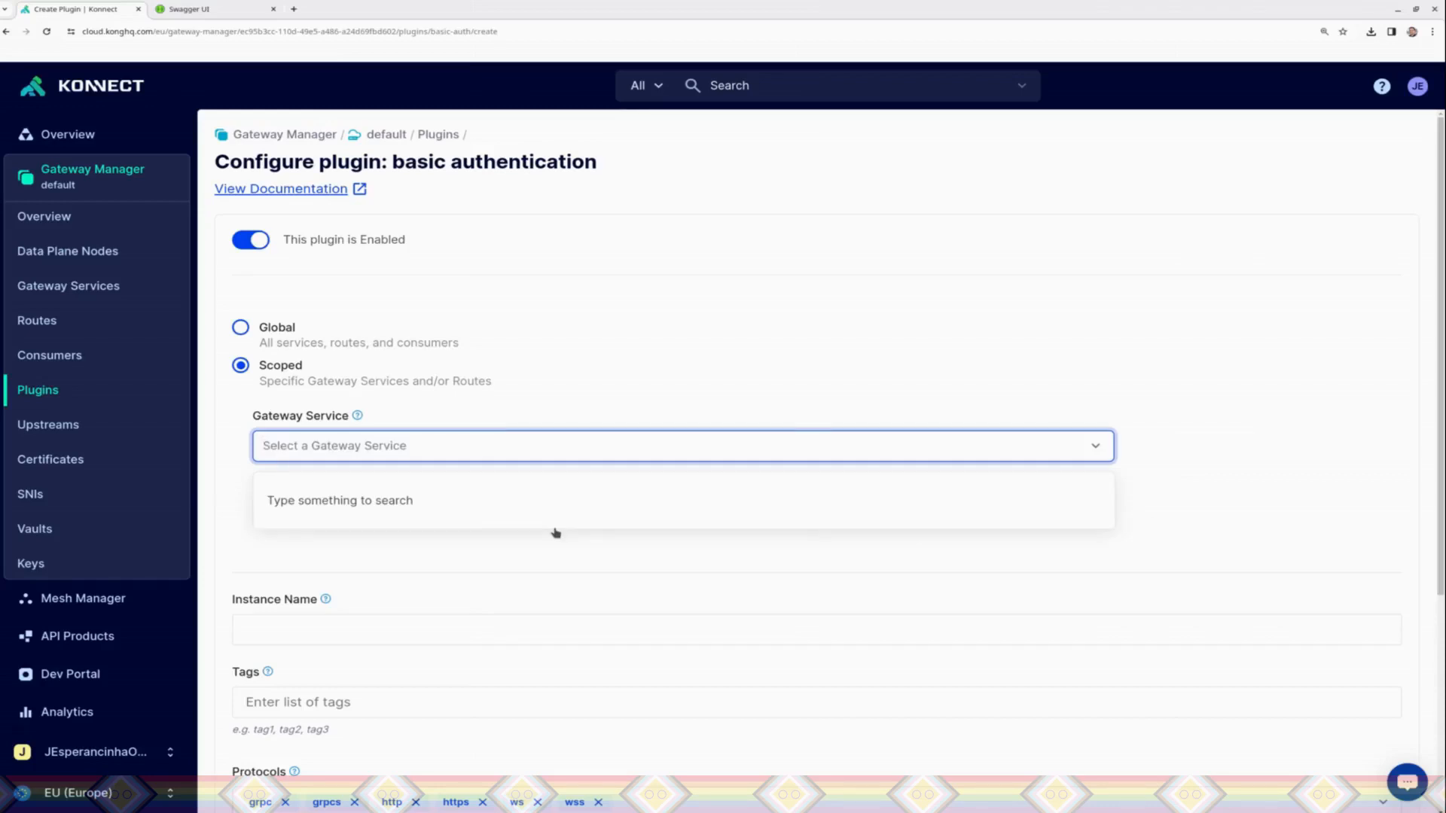
{"action": "type", "text": "P"}
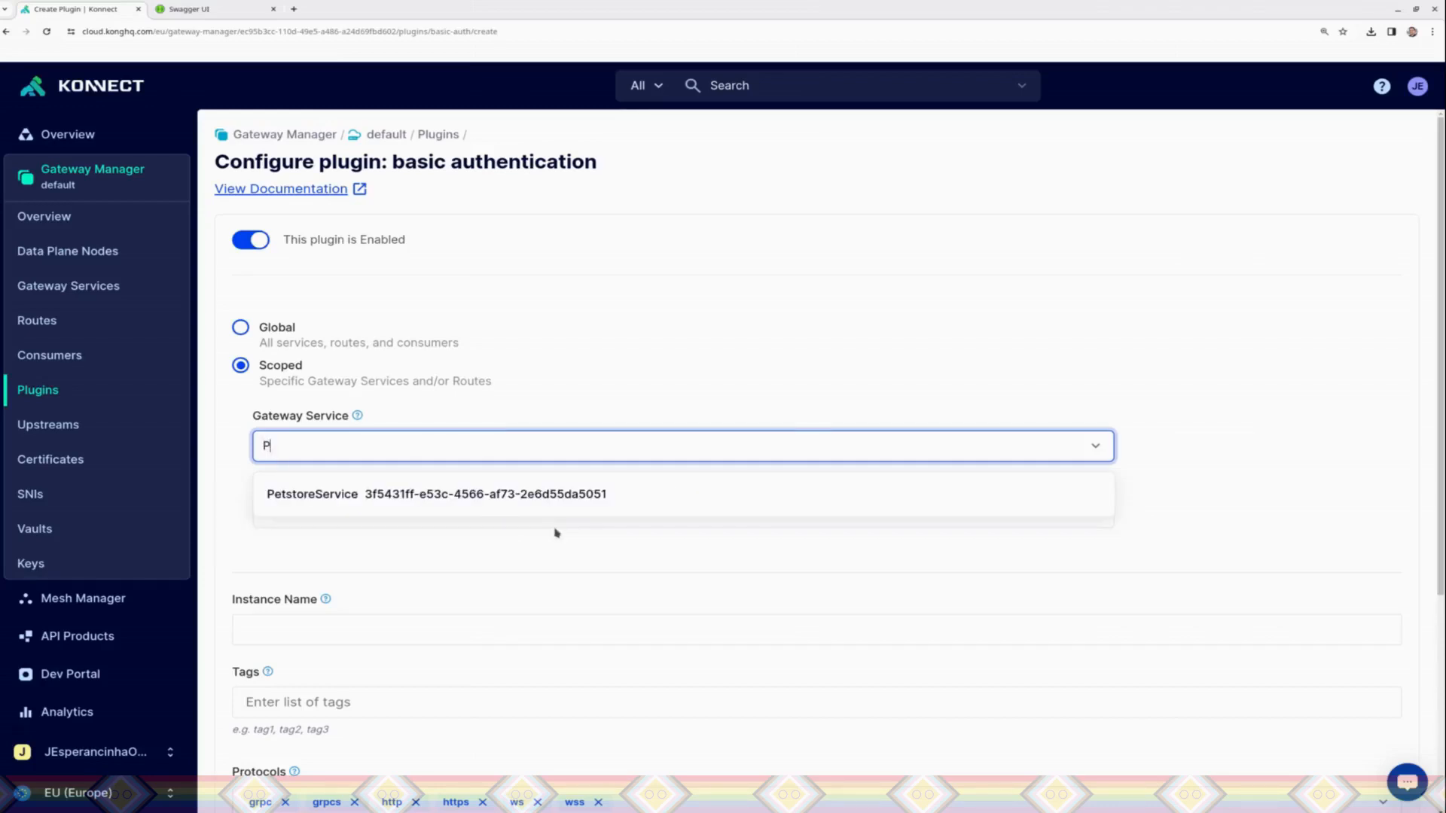
{"action": "key", "text": "BackSpace"}
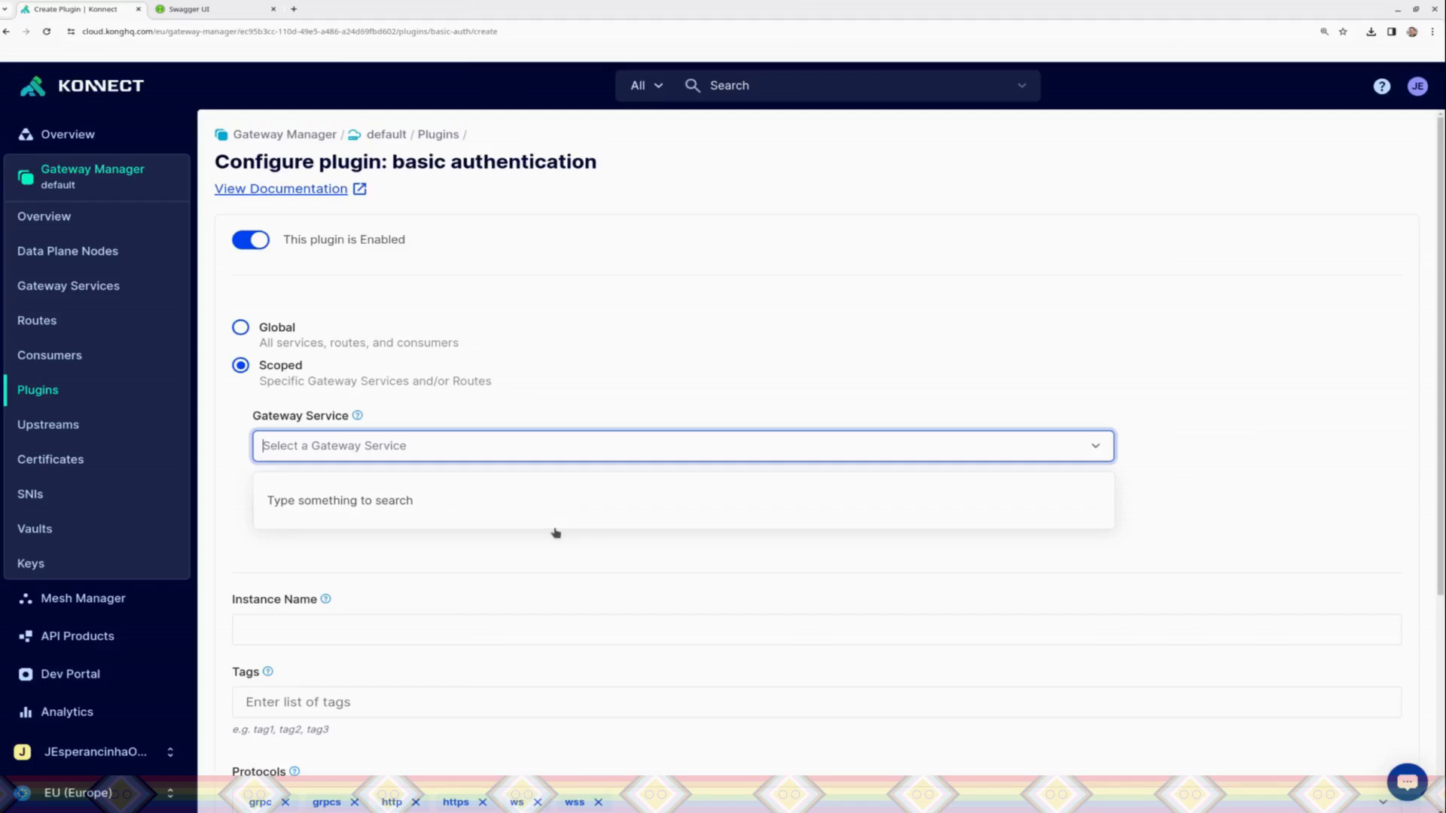
{"action": "type", "text": "Pet"}
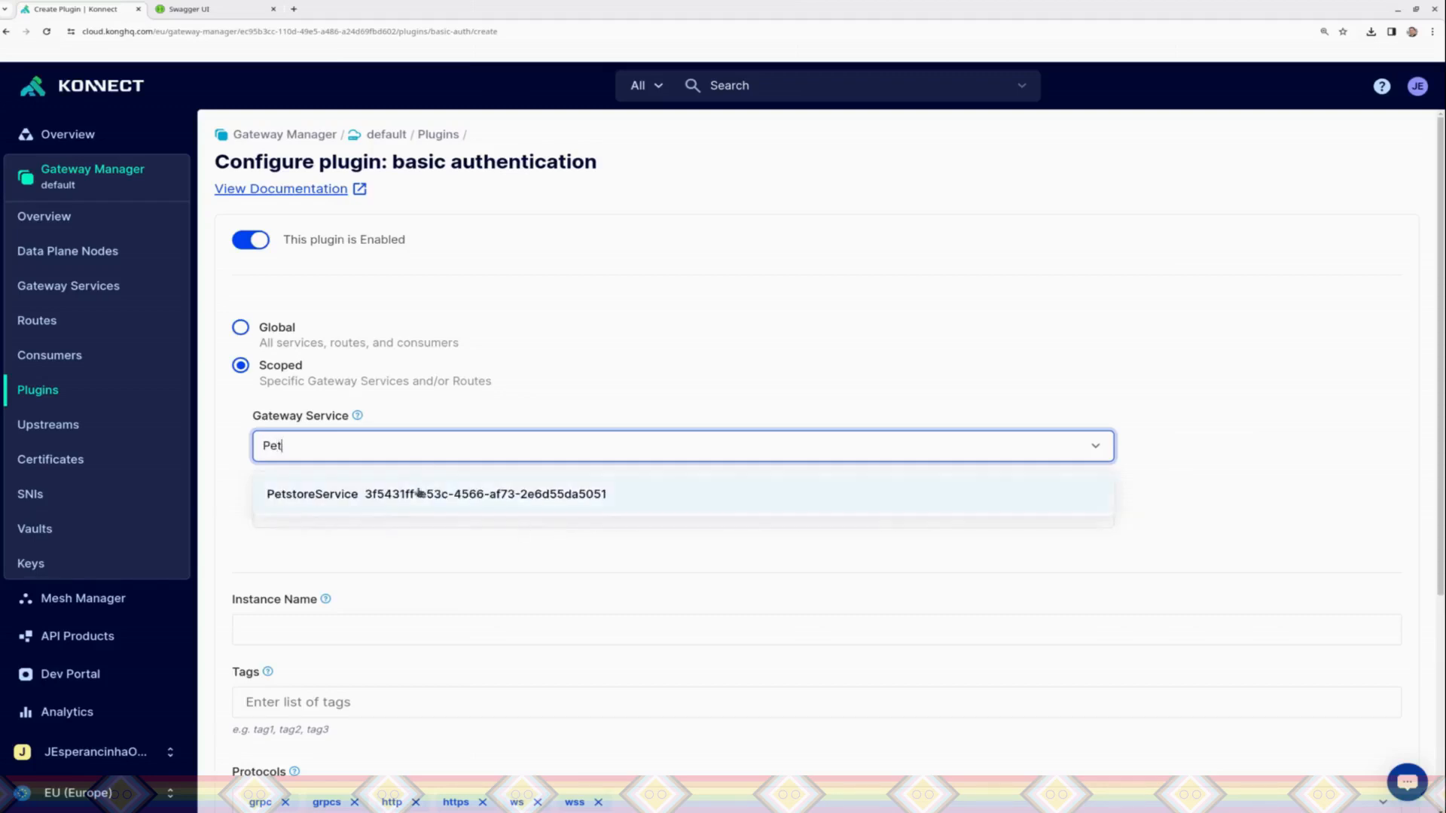
{"action": "left_click", "coordinate": [376, 495]}
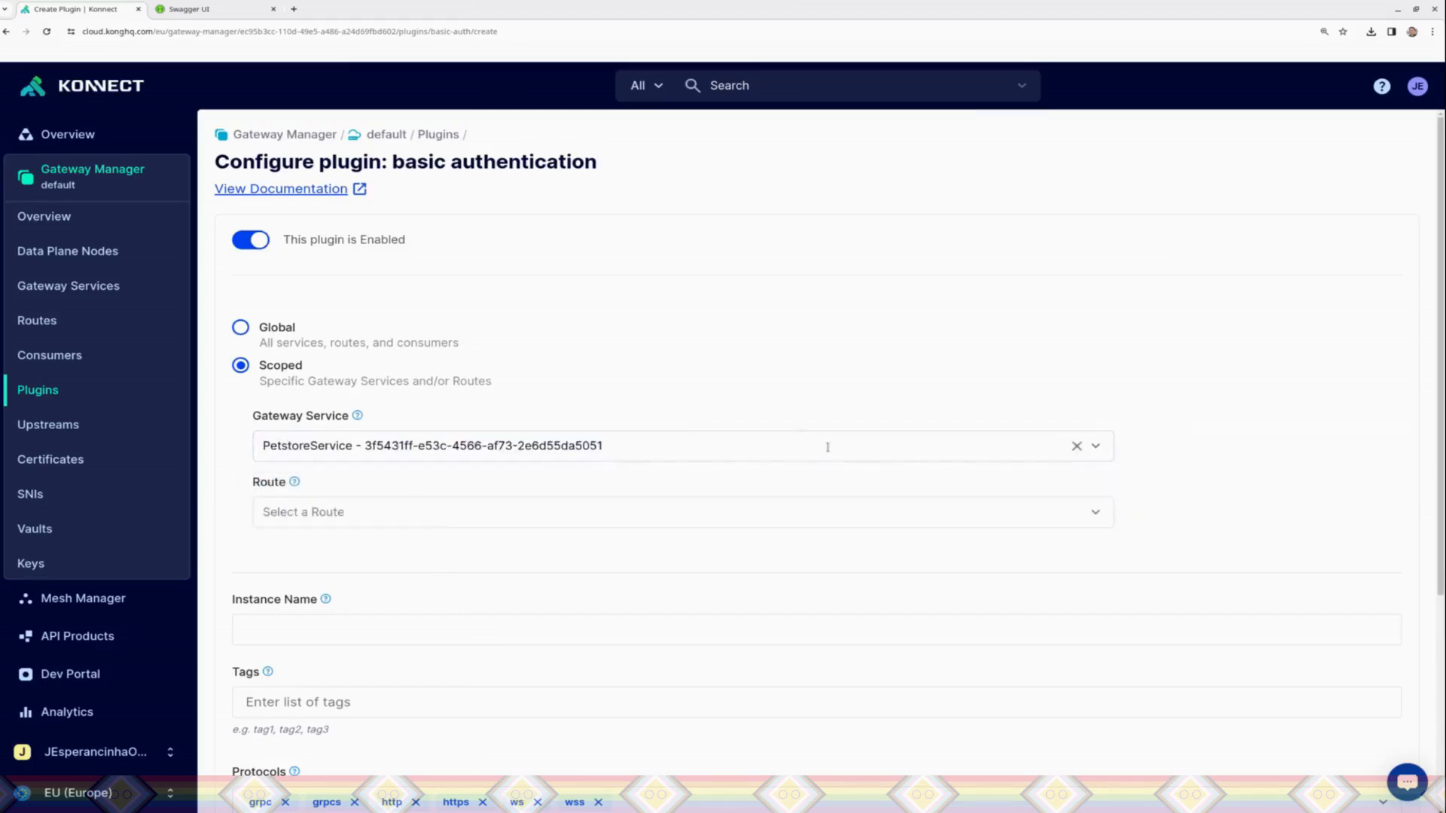
Step: Find and select PetRoute as the route the basic authentication plugin applies to
{"action": "left_click", "coordinate": [1108, 498]}
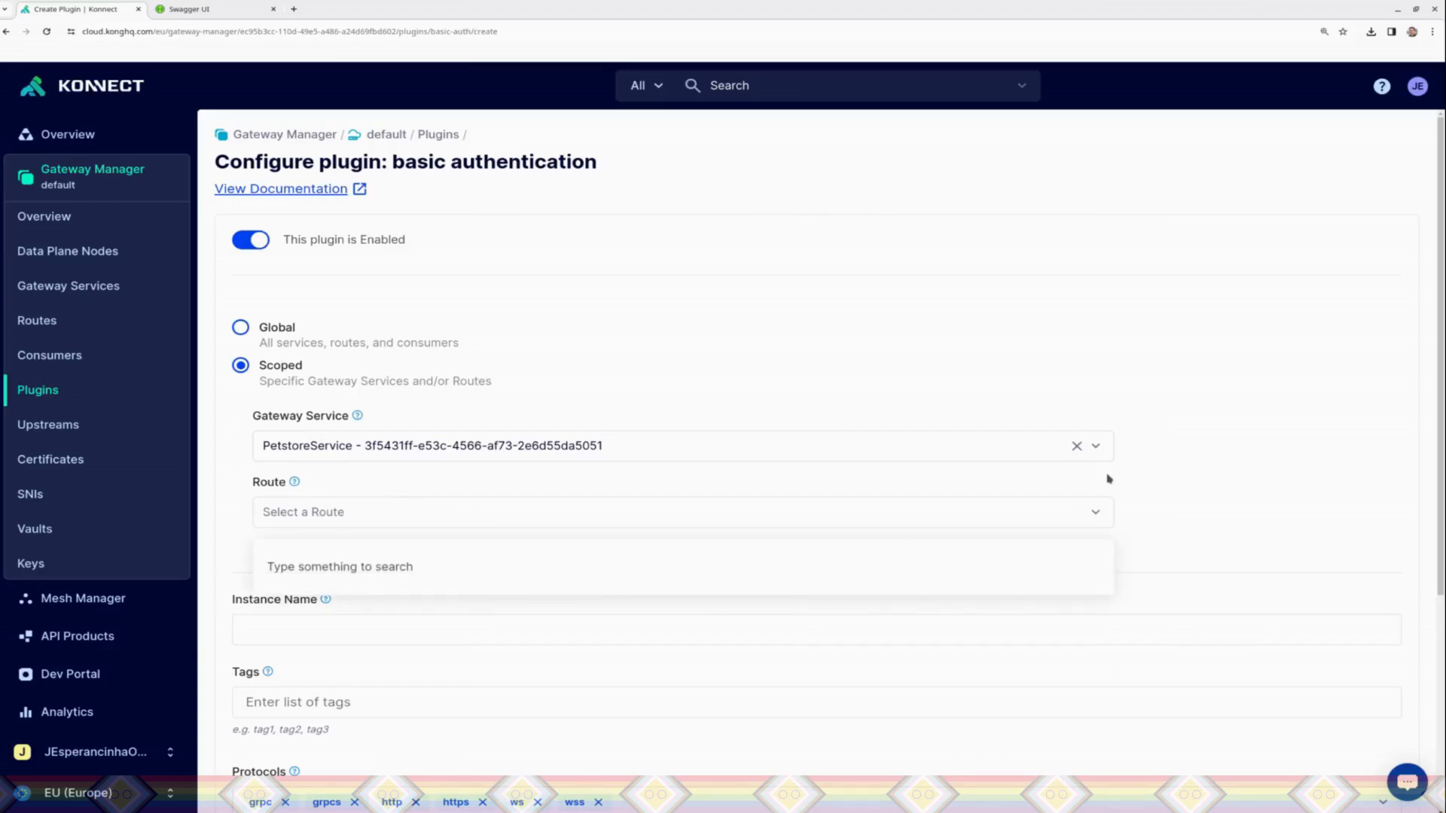
{"action": "left_click", "coordinate": [959, 520]}
{"action": "type", "text": "e"}
{"action": "key", "text": "BackSpace"}
{"action": "type", "text": "pe"}
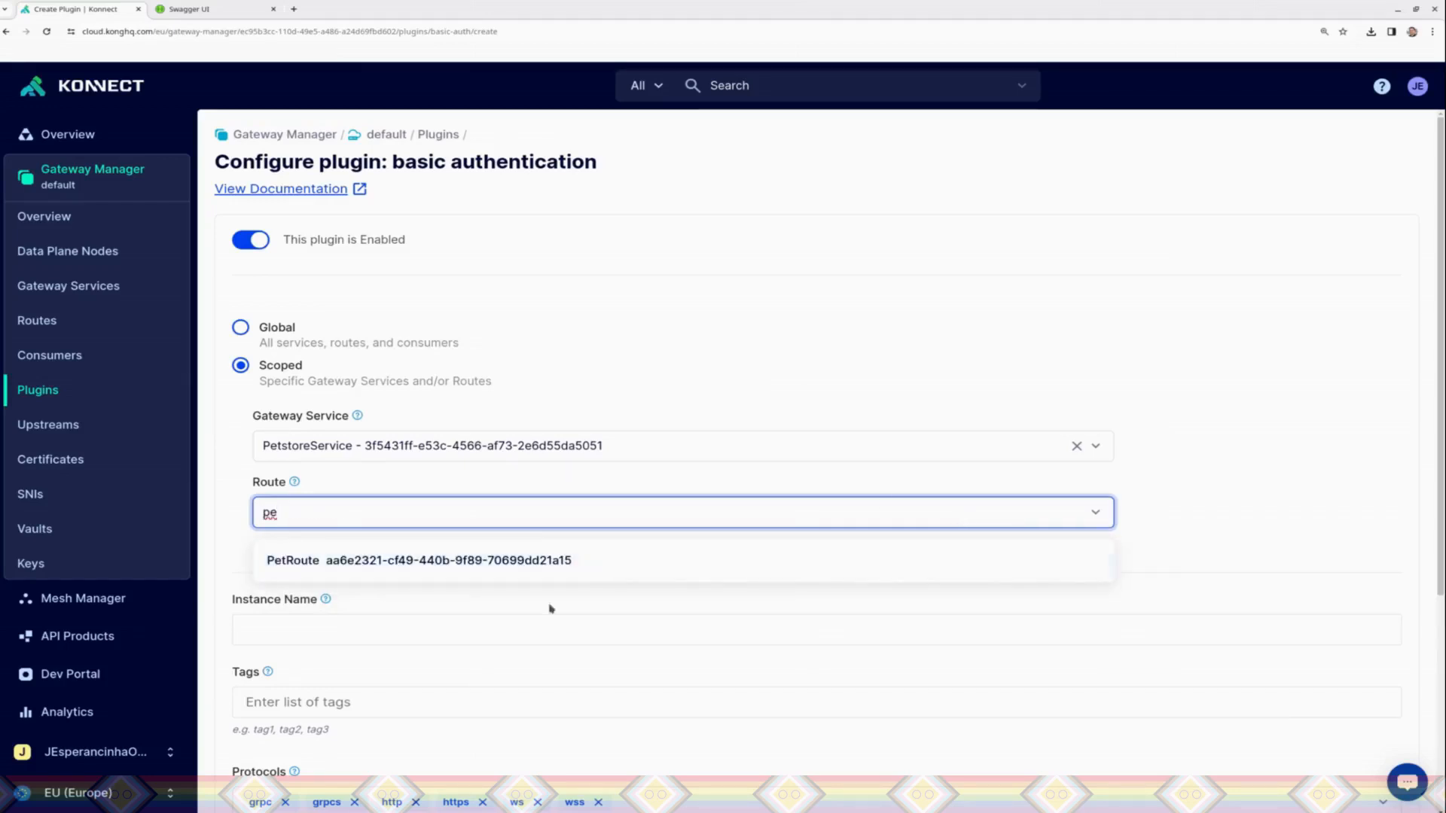
{"action": "left_click", "coordinate": [451, 573]}
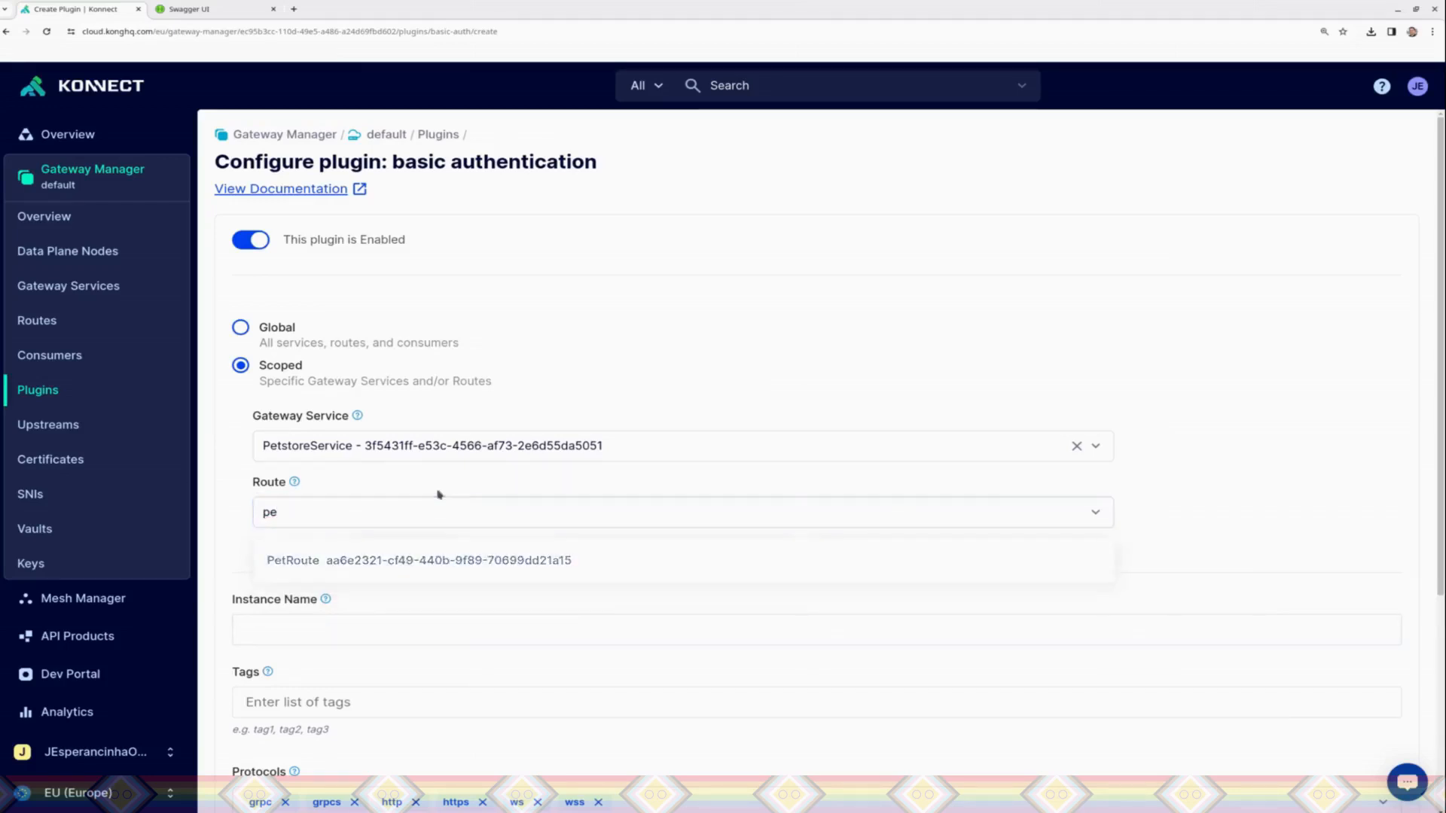
{"action": "left_click", "coordinate": [291, 511]}
{"action": "type", "text": "pet"}
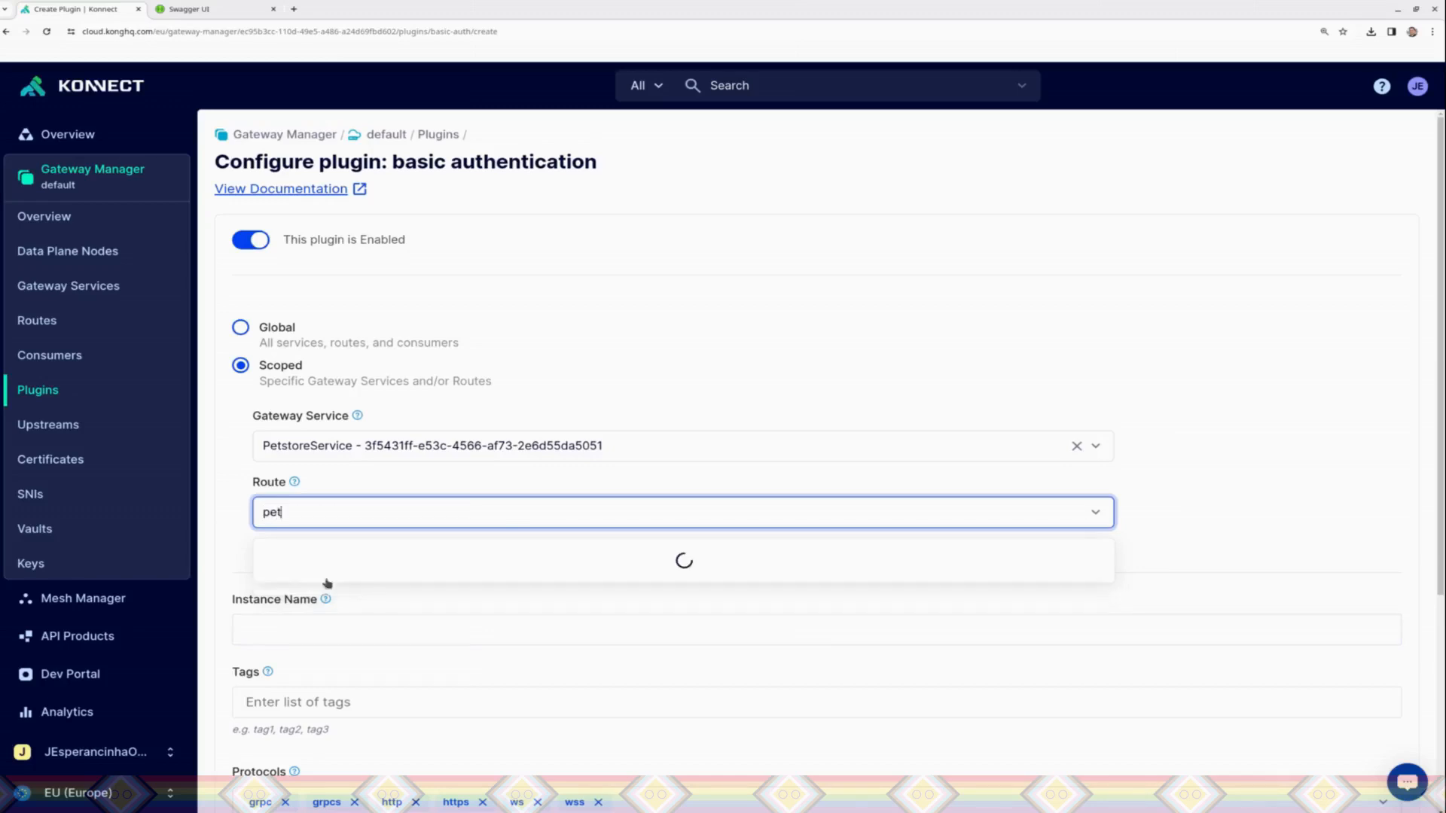
{"action": "left_click", "coordinate": [326, 570]}
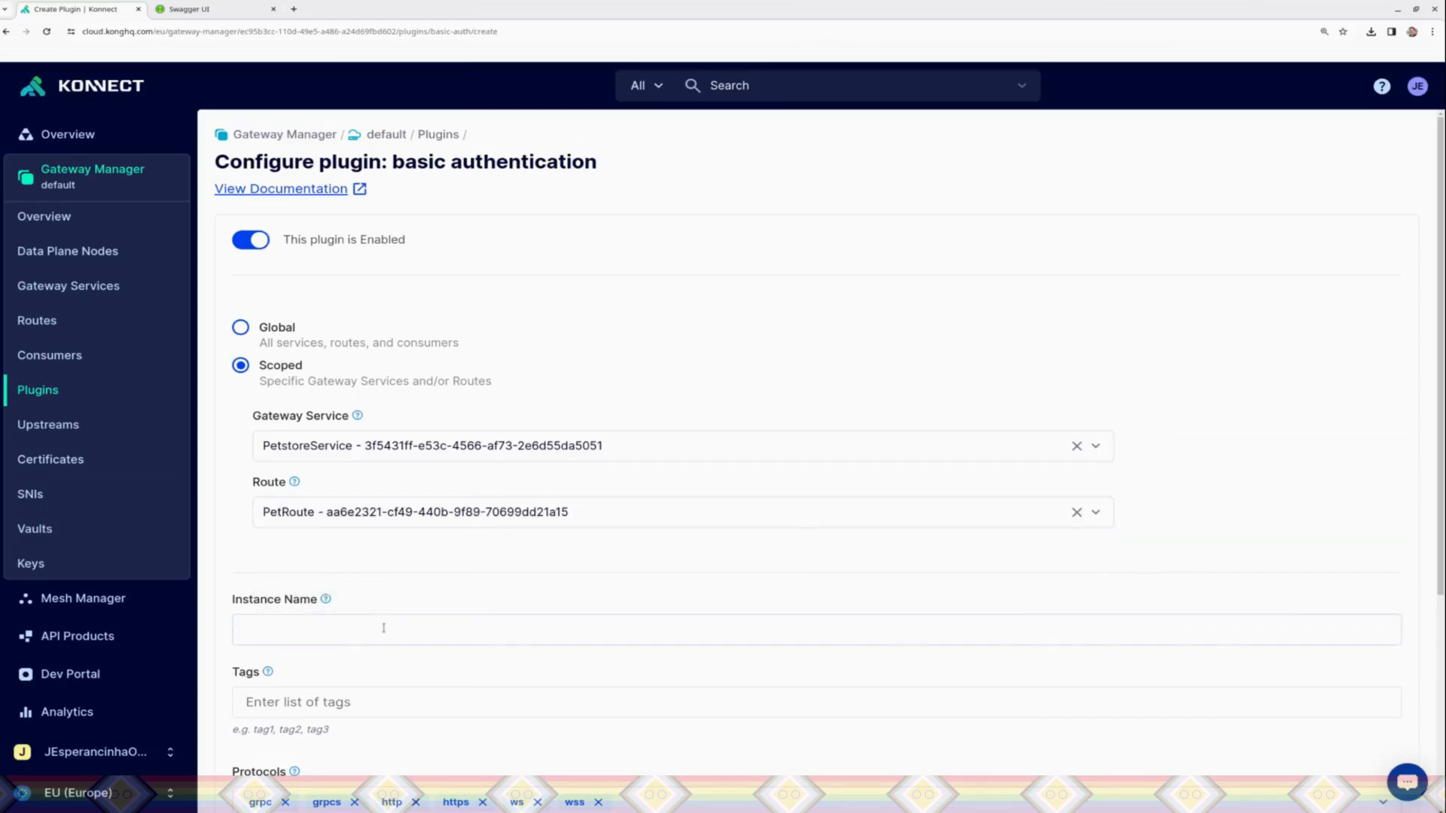
Step: Set the plugin's instance name to PetBasicAuth and its tag to owner
{"action": "scroll", "coordinate": [482, 364], "scroll_direction": "down", "scroll_amount": 3}
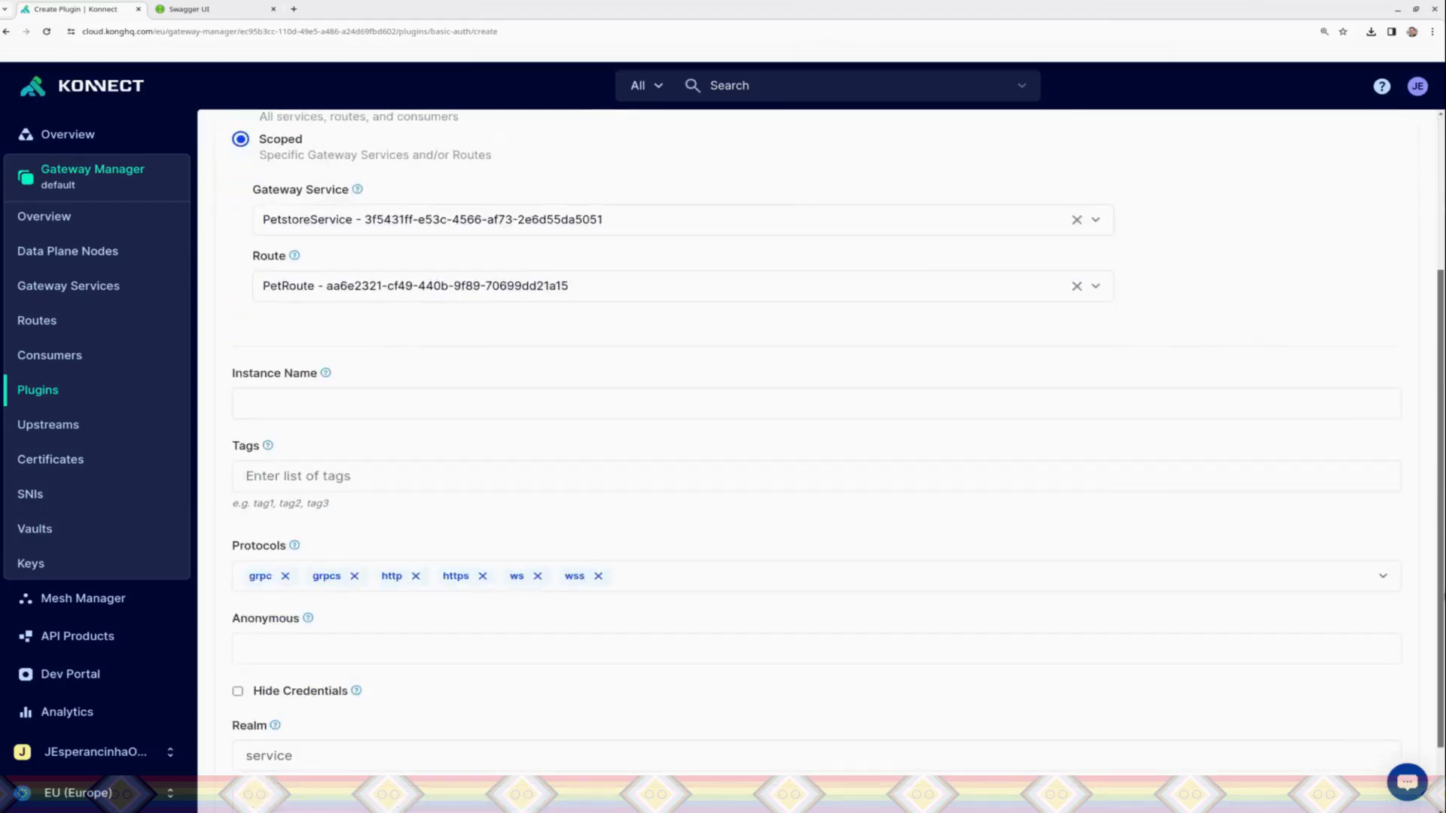
{"action": "left_click", "coordinate": [284, 404]}
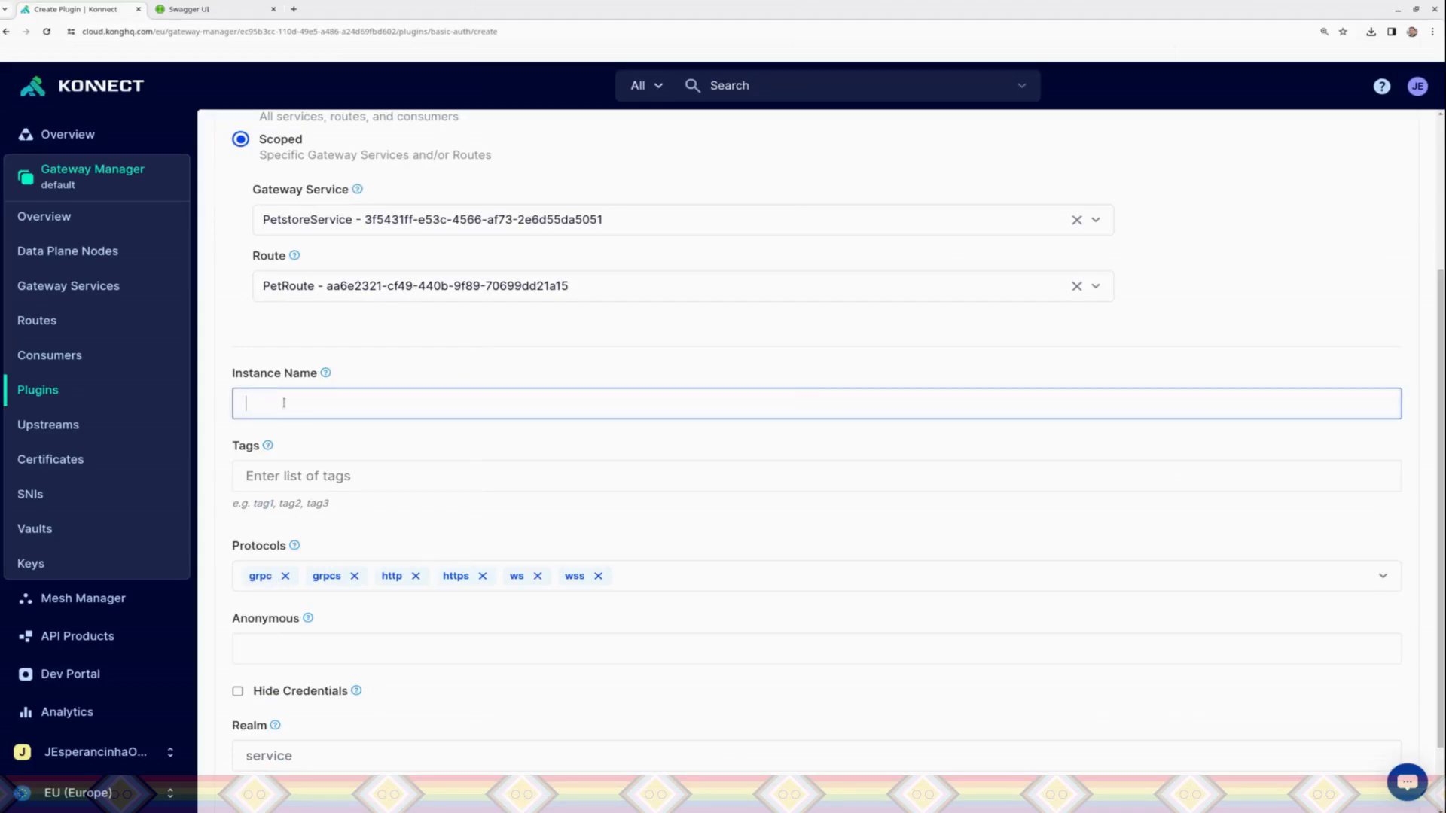
{"action": "type", "text": "PetBasicAuth"}
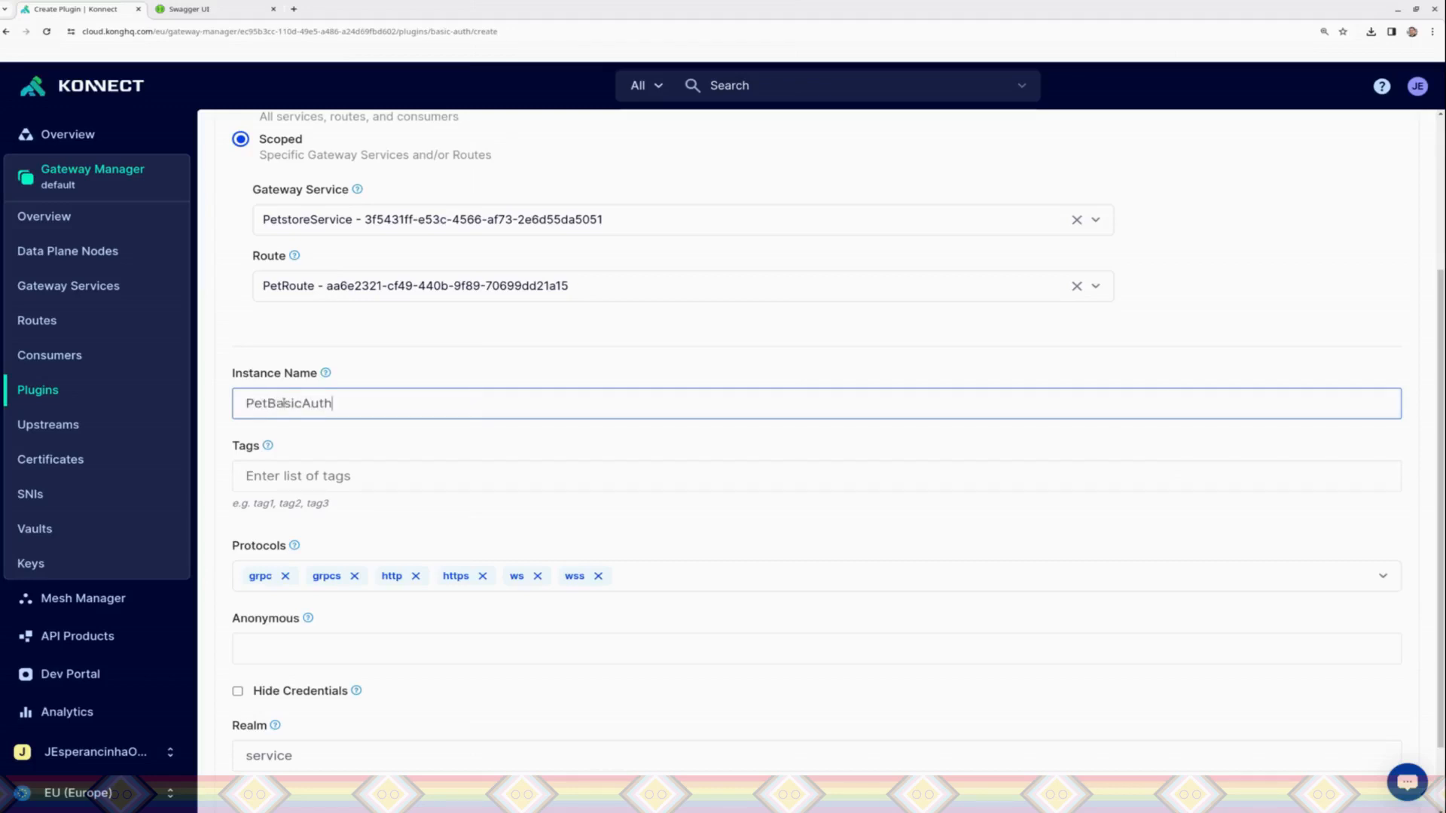
{"action": "left_click", "coordinate": [264, 503]}
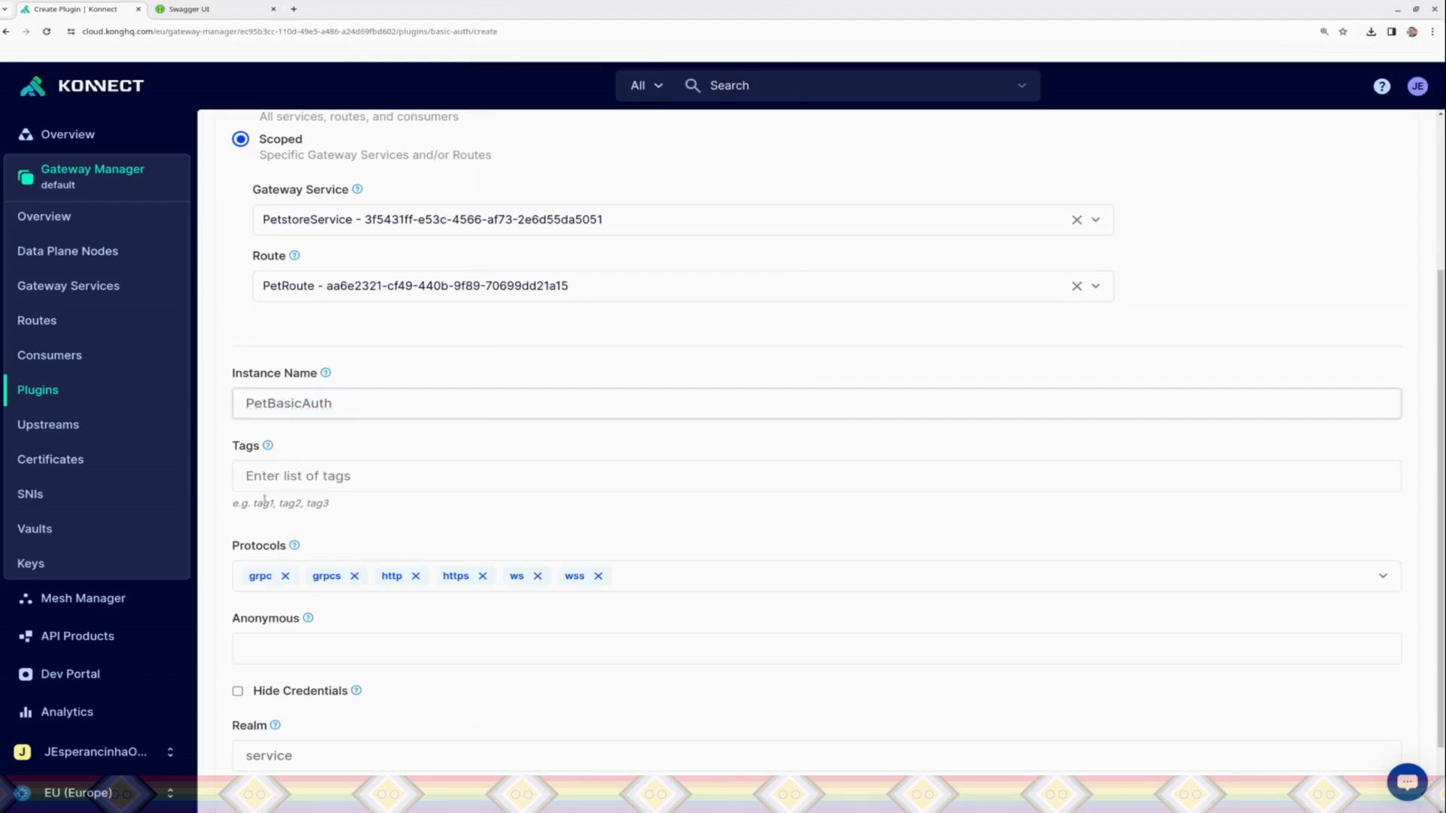
{"action": "left_click", "coordinate": [299, 483]}
{"action": "type", "text": "owner"}
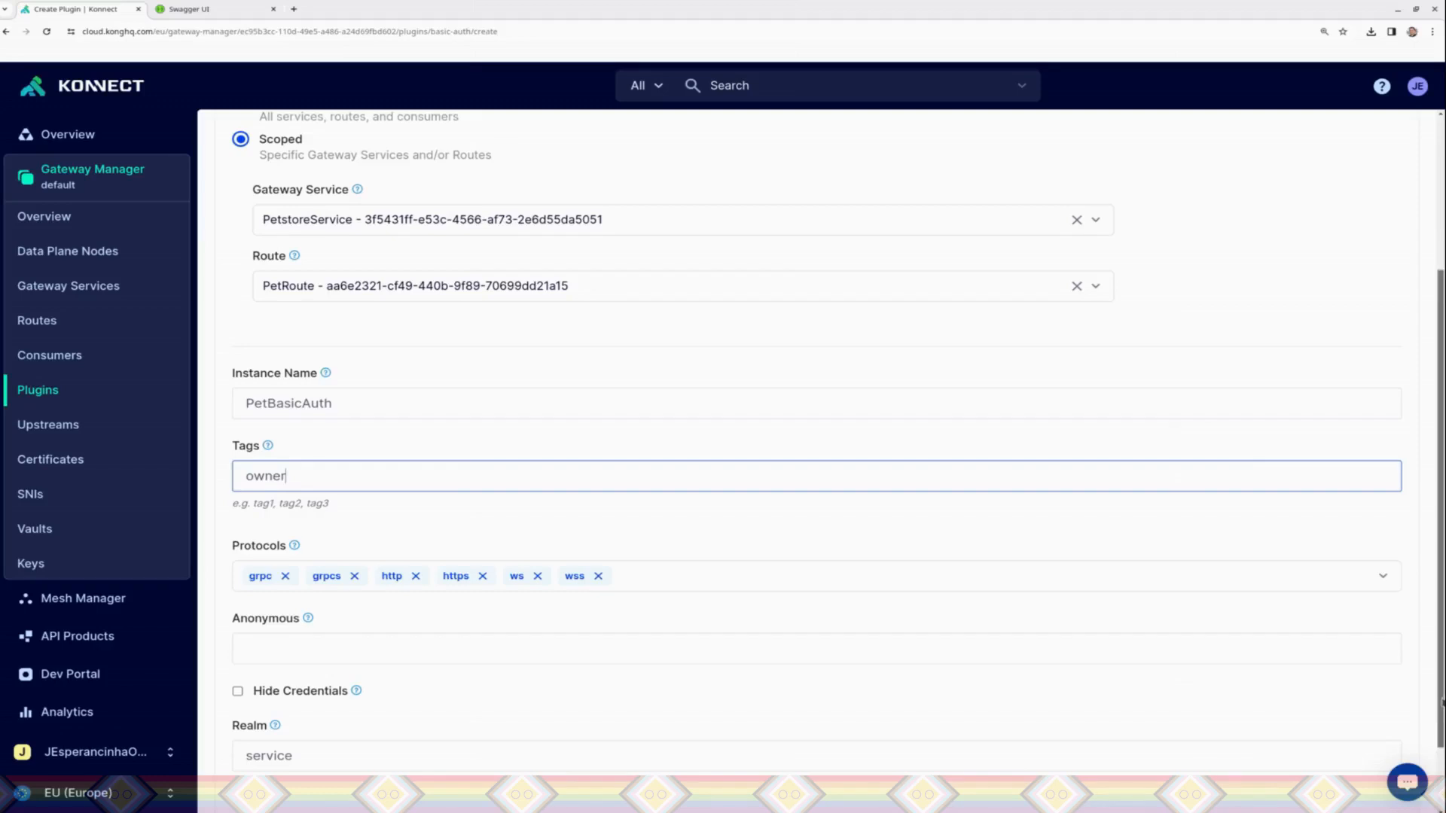
Step: Enable hiding of credentials for the basic authentication plugin and save it
{"action": "scroll", "coordinate": [817, 452], "scroll_direction": "down", "scroll_amount": 1}
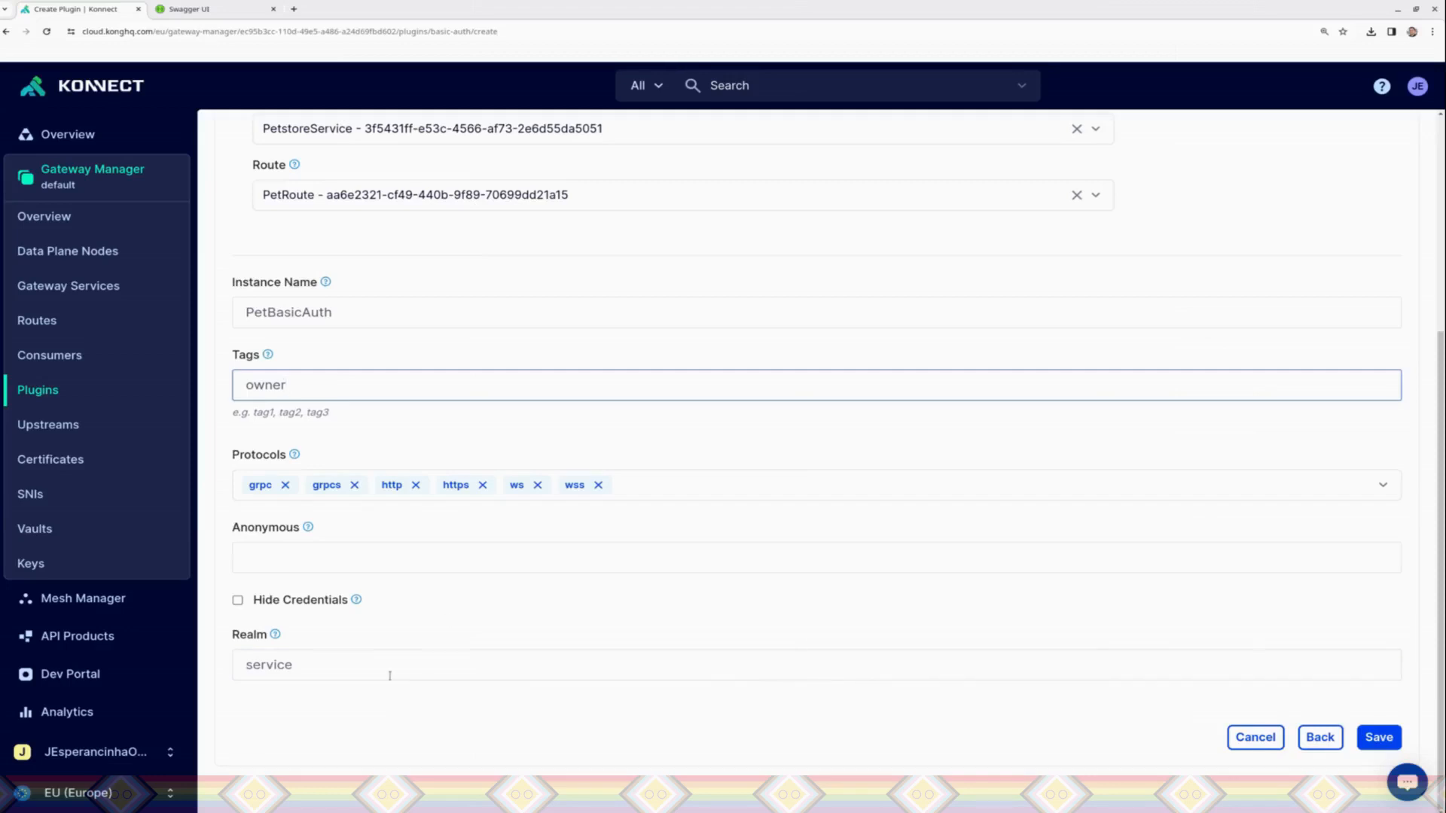
{"action": "left_click", "coordinate": [237, 601]}
{"action": "left_click", "coordinate": [403, 659]}
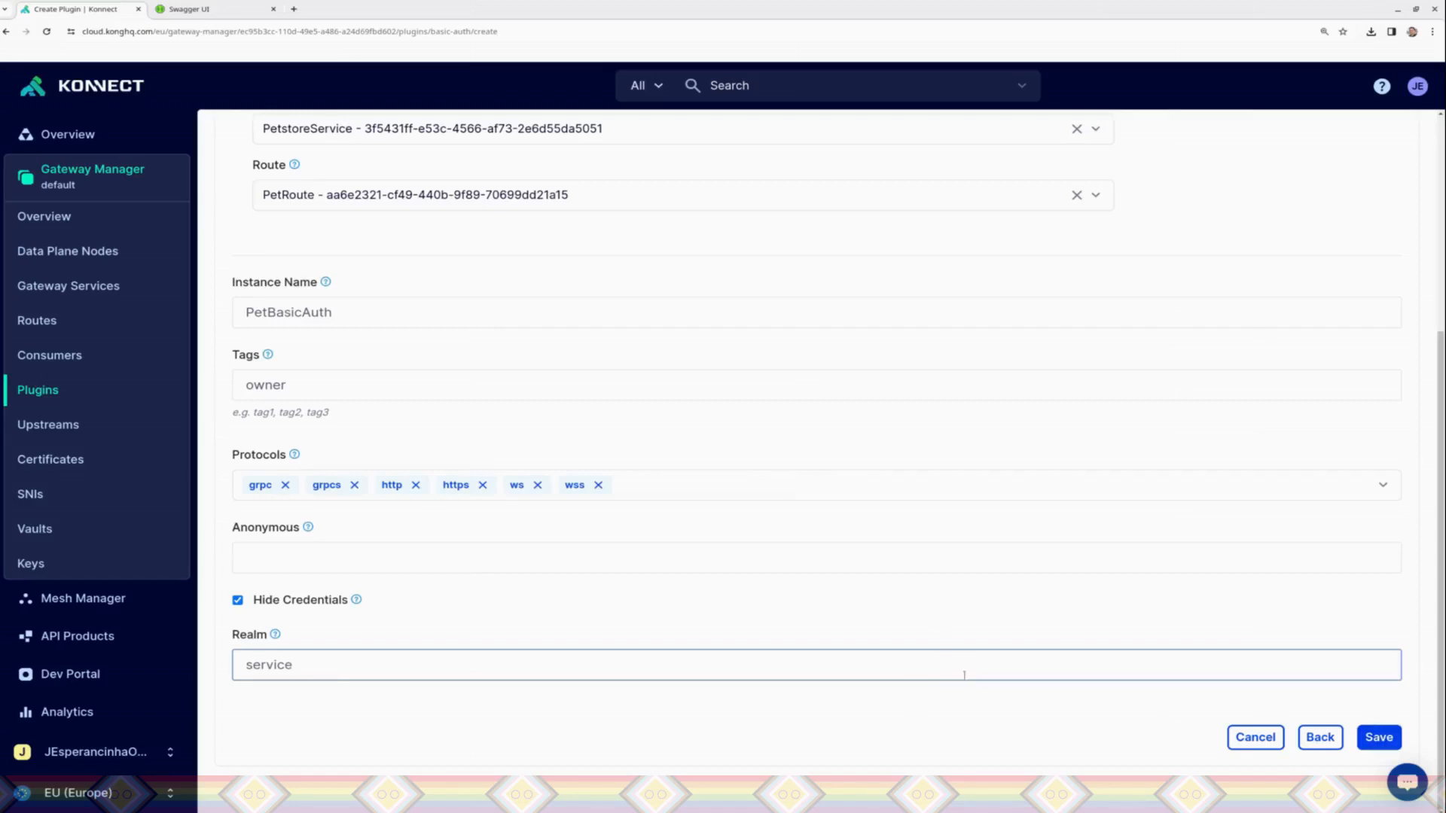
{"action": "left_click", "coordinate": [1388, 739]}
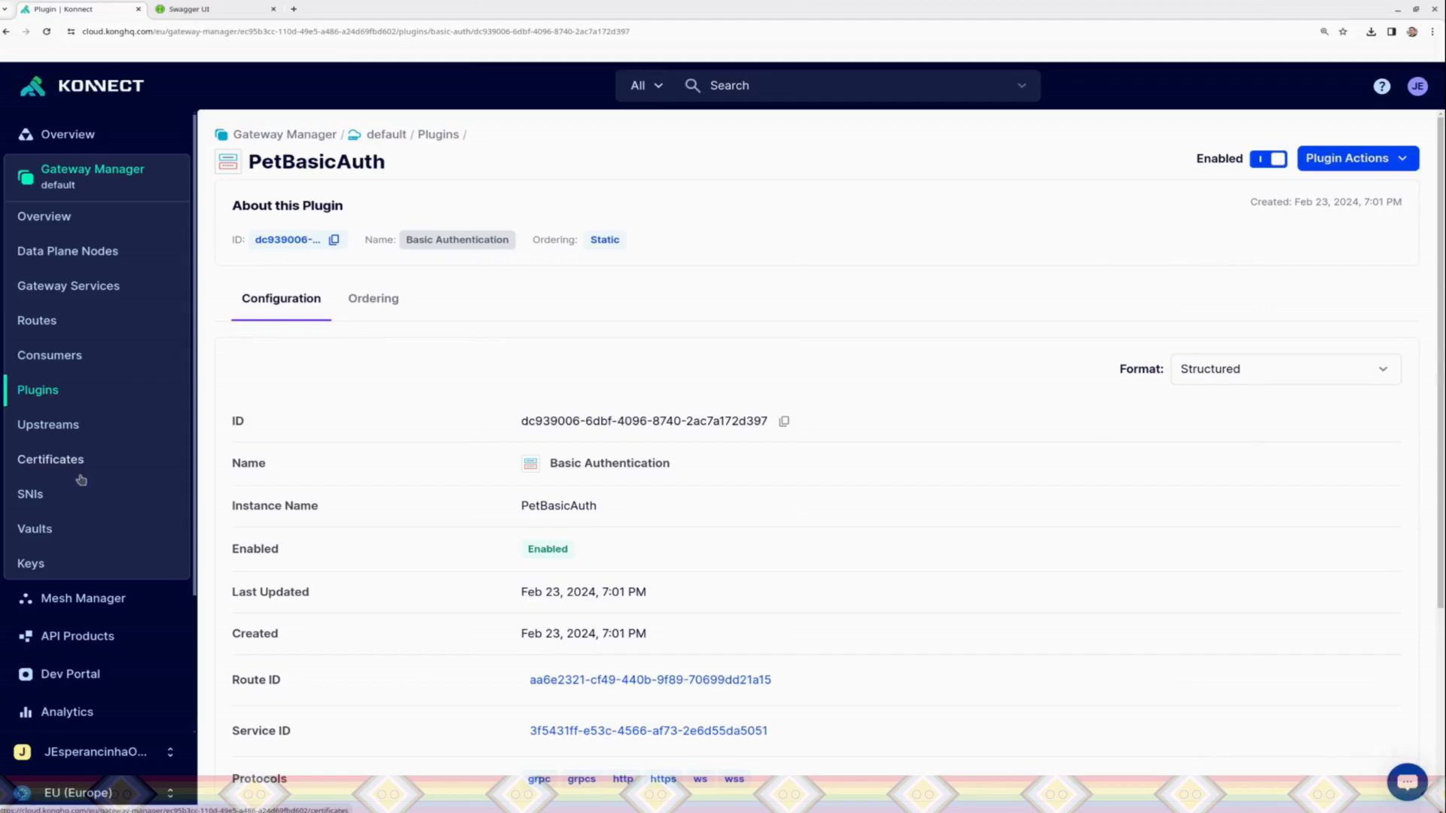
Step: Examine the consumer's edit form, the PetBasicAuth configuration, the certificates and the consumer groups for a place to set the consumer's credentials
{"action": "left_click", "coordinate": [52, 363]}
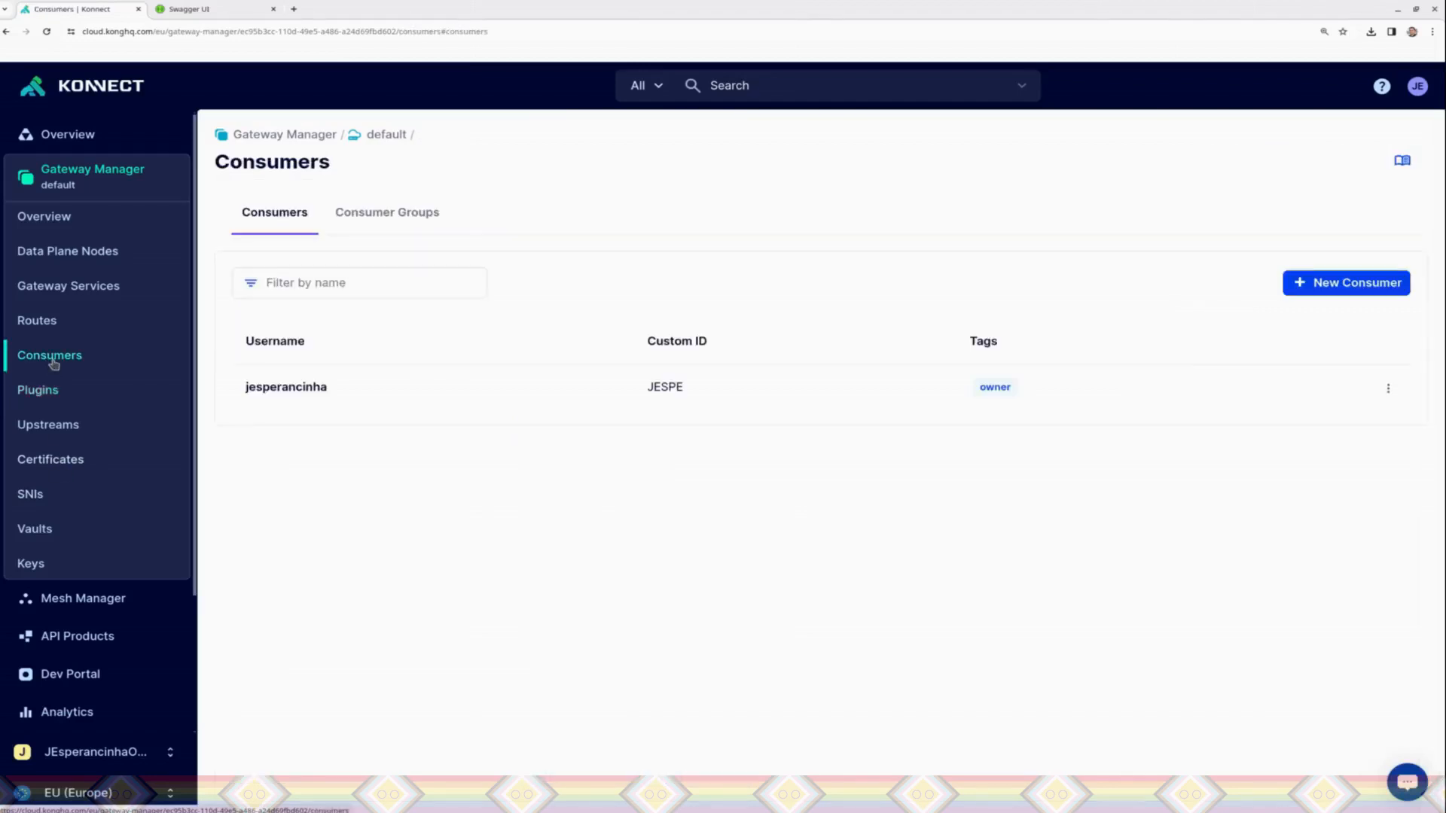
{"action": "left_click", "coordinate": [1387, 393]}
{"action": "left_click", "coordinate": [1252, 542]}
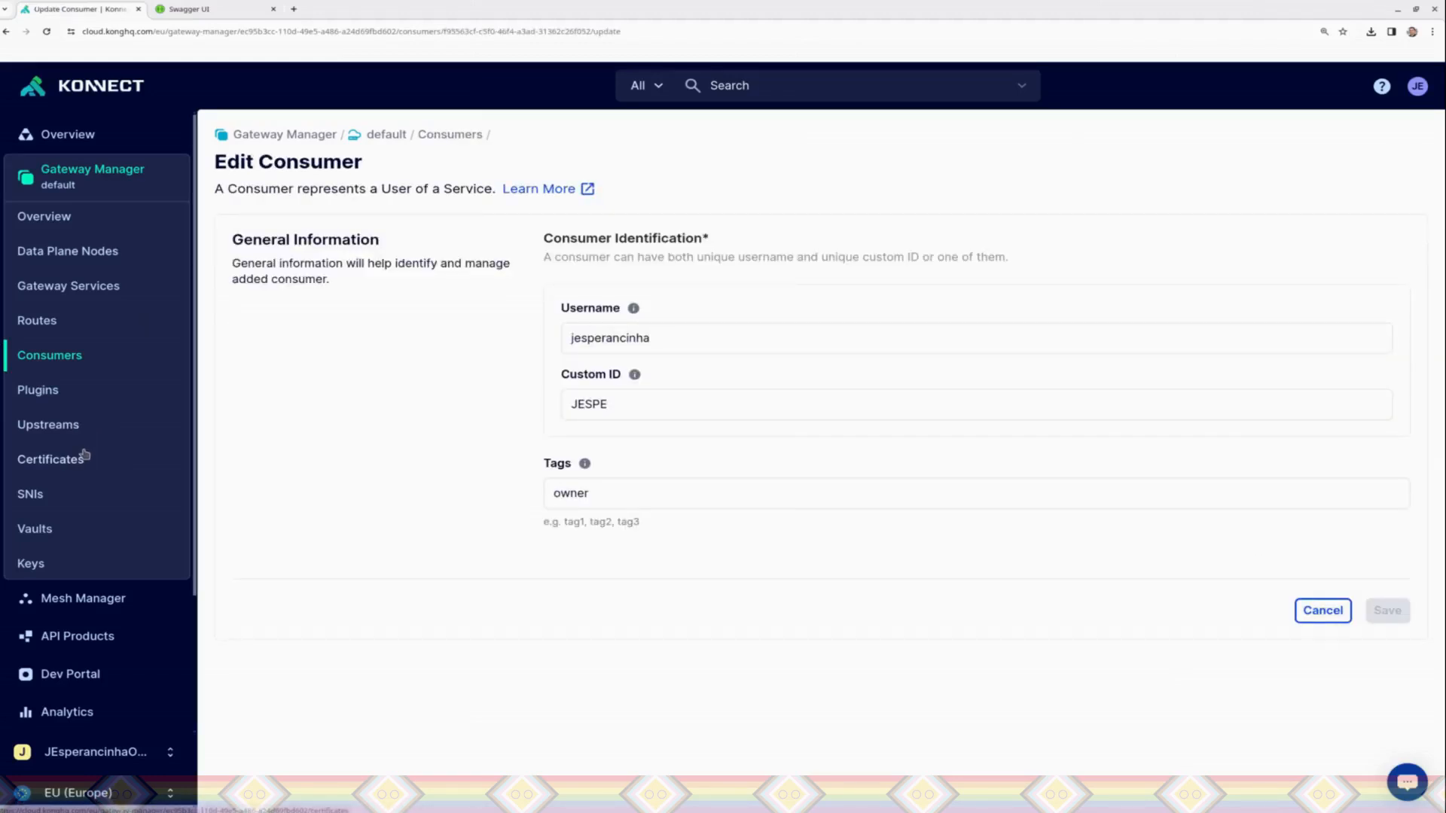
{"action": "left_click", "coordinate": [56, 389]}
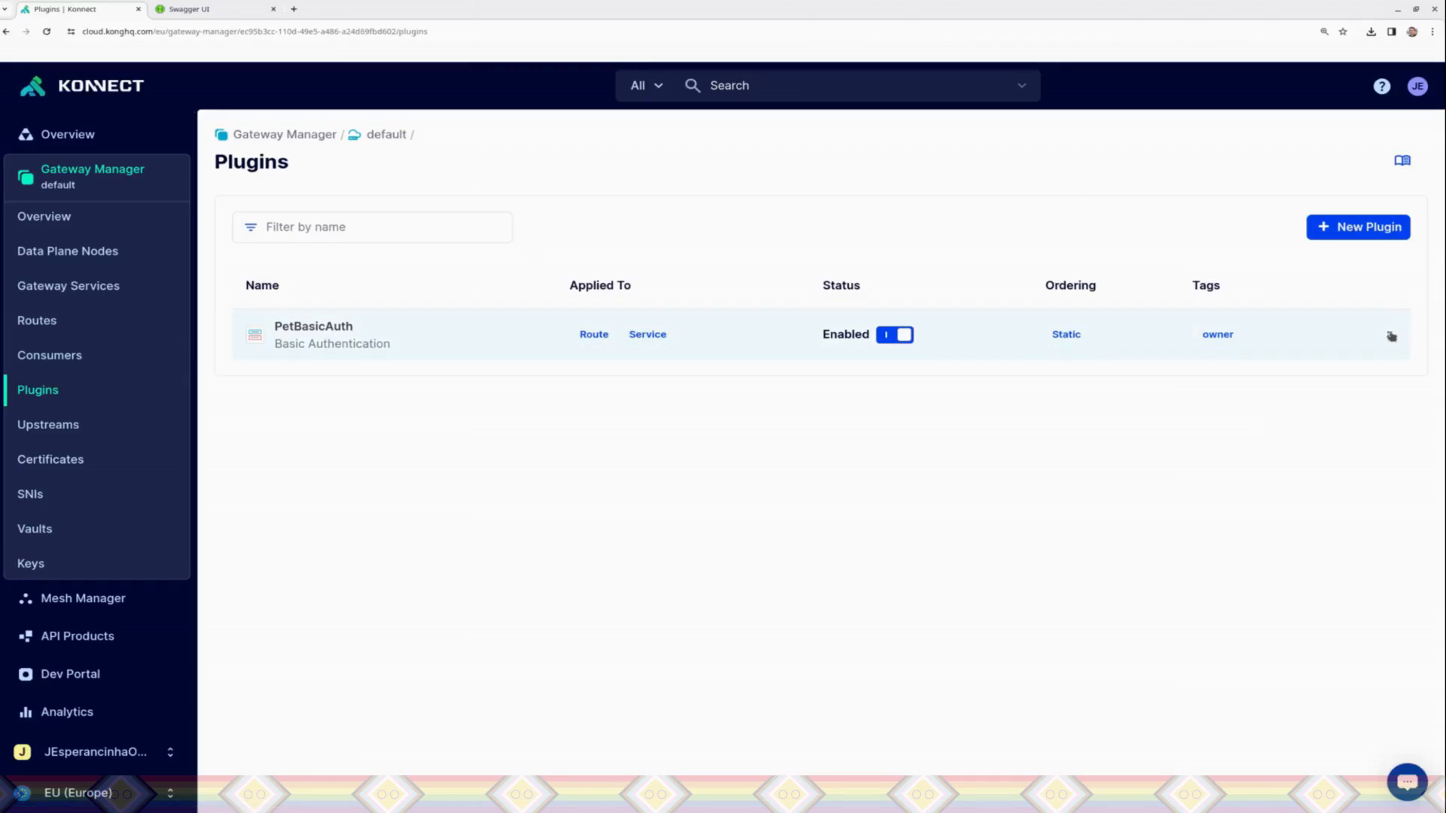
{"action": "left_click", "coordinate": [1389, 336]}
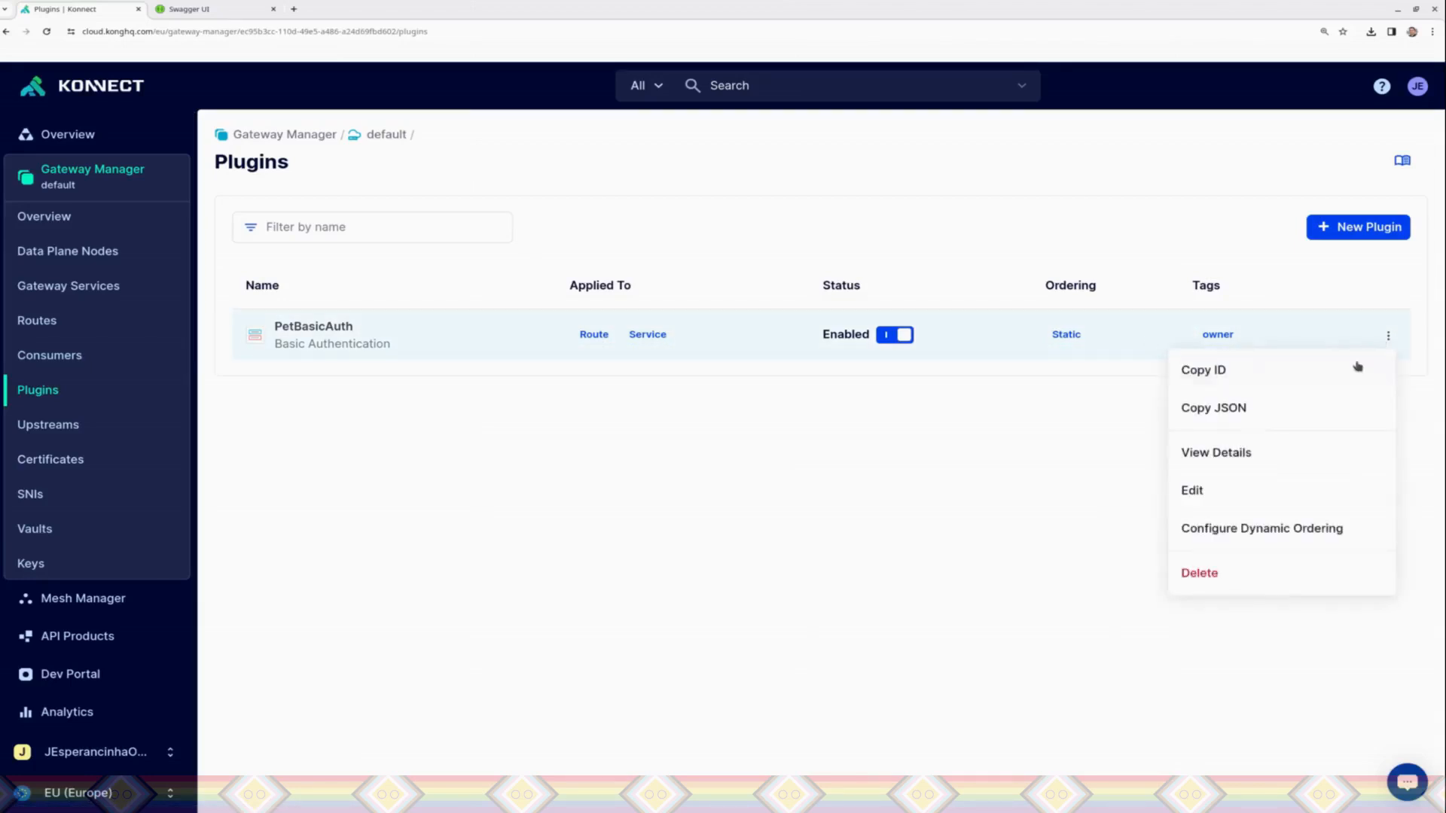
{"action": "left_click", "coordinate": [1196, 491]}
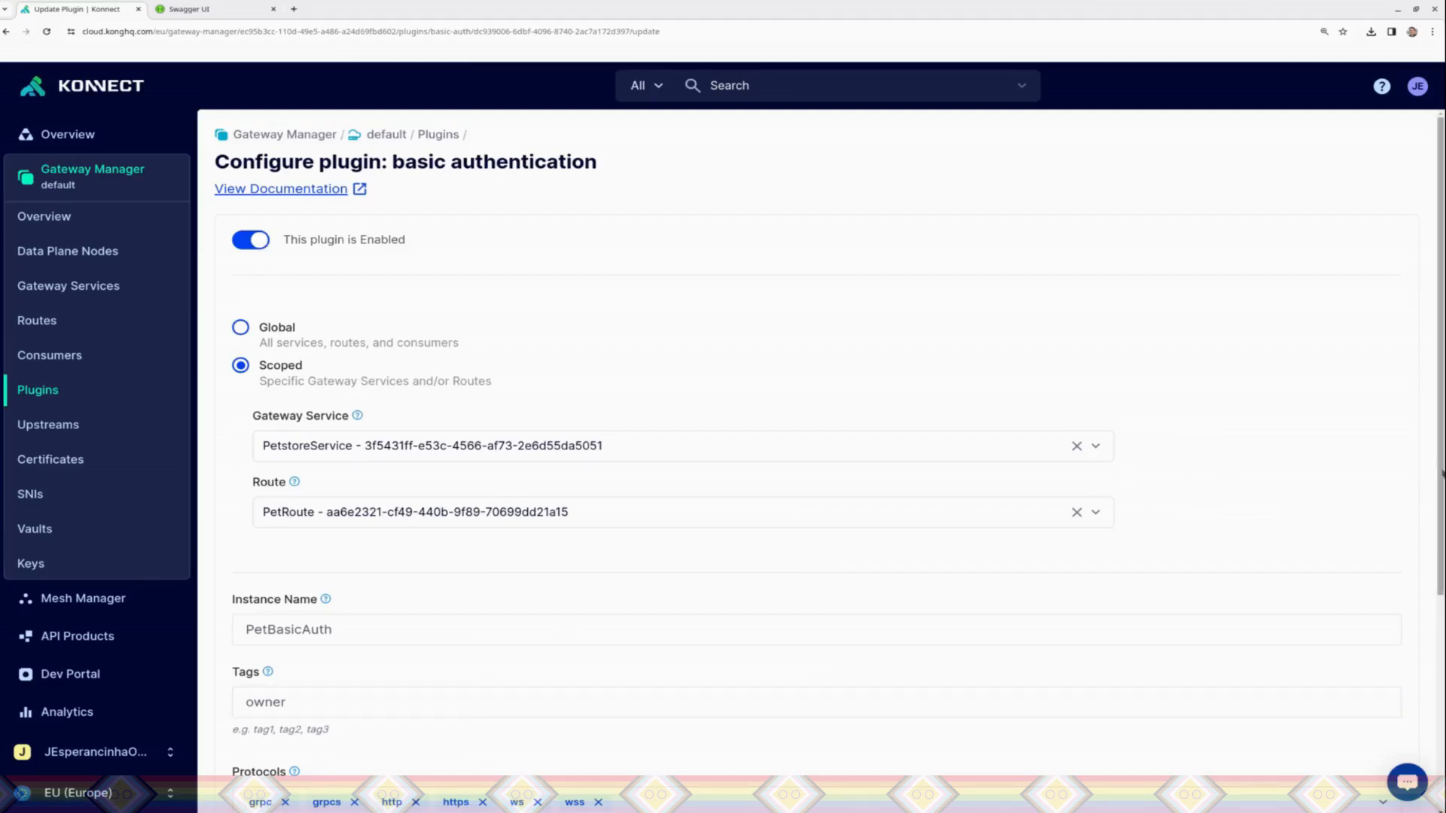
{"action": "scroll", "coordinate": [1429, 551], "scroll_direction": "down", "scroll_amount": 2}
{"action": "scroll", "coordinate": [1429, 551], "scroll_direction": "down", "scroll_amount": 2}
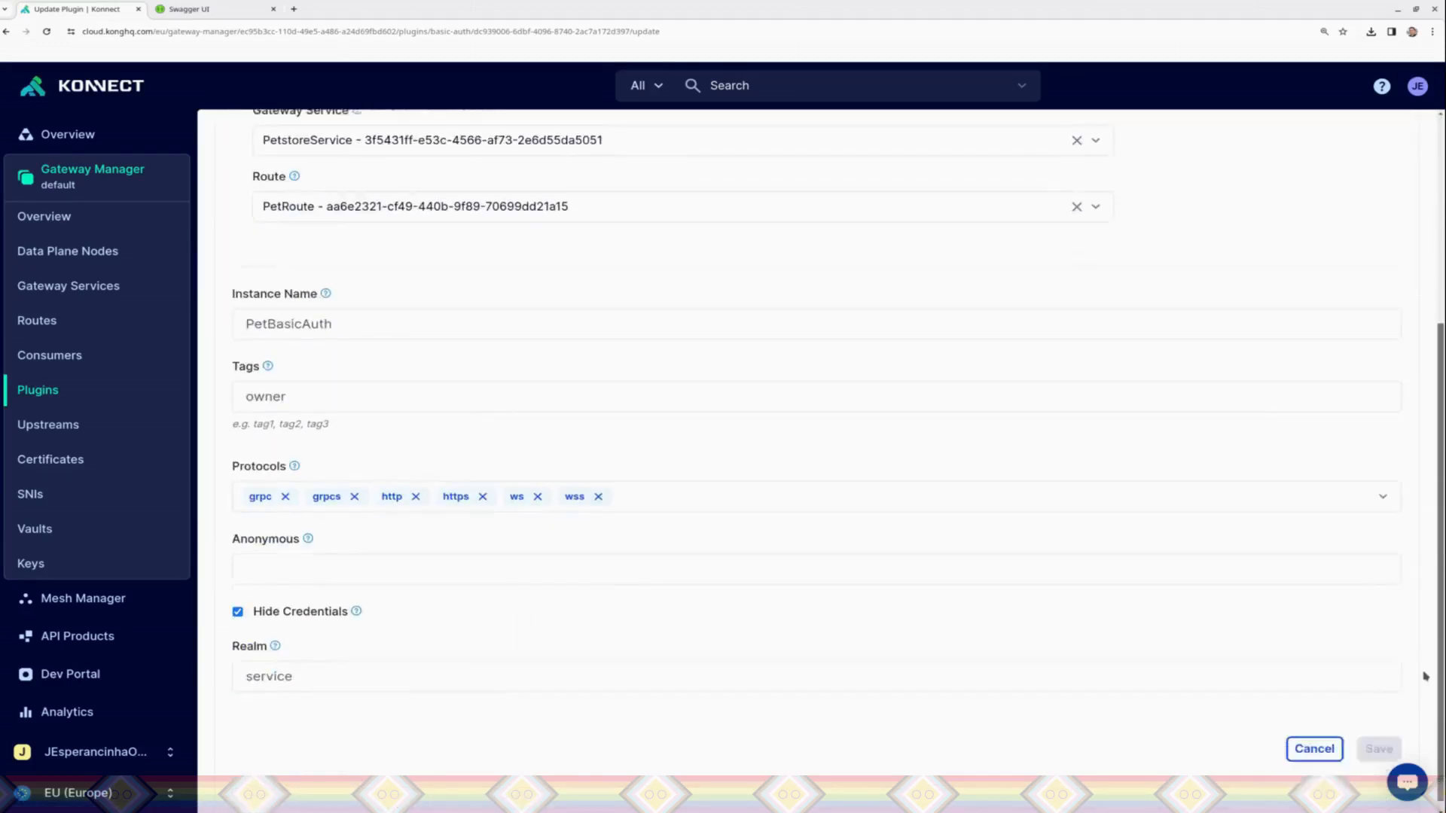
{"action": "scroll", "coordinate": [1410, 289], "scroll_direction": "up", "scroll_amount": 4}
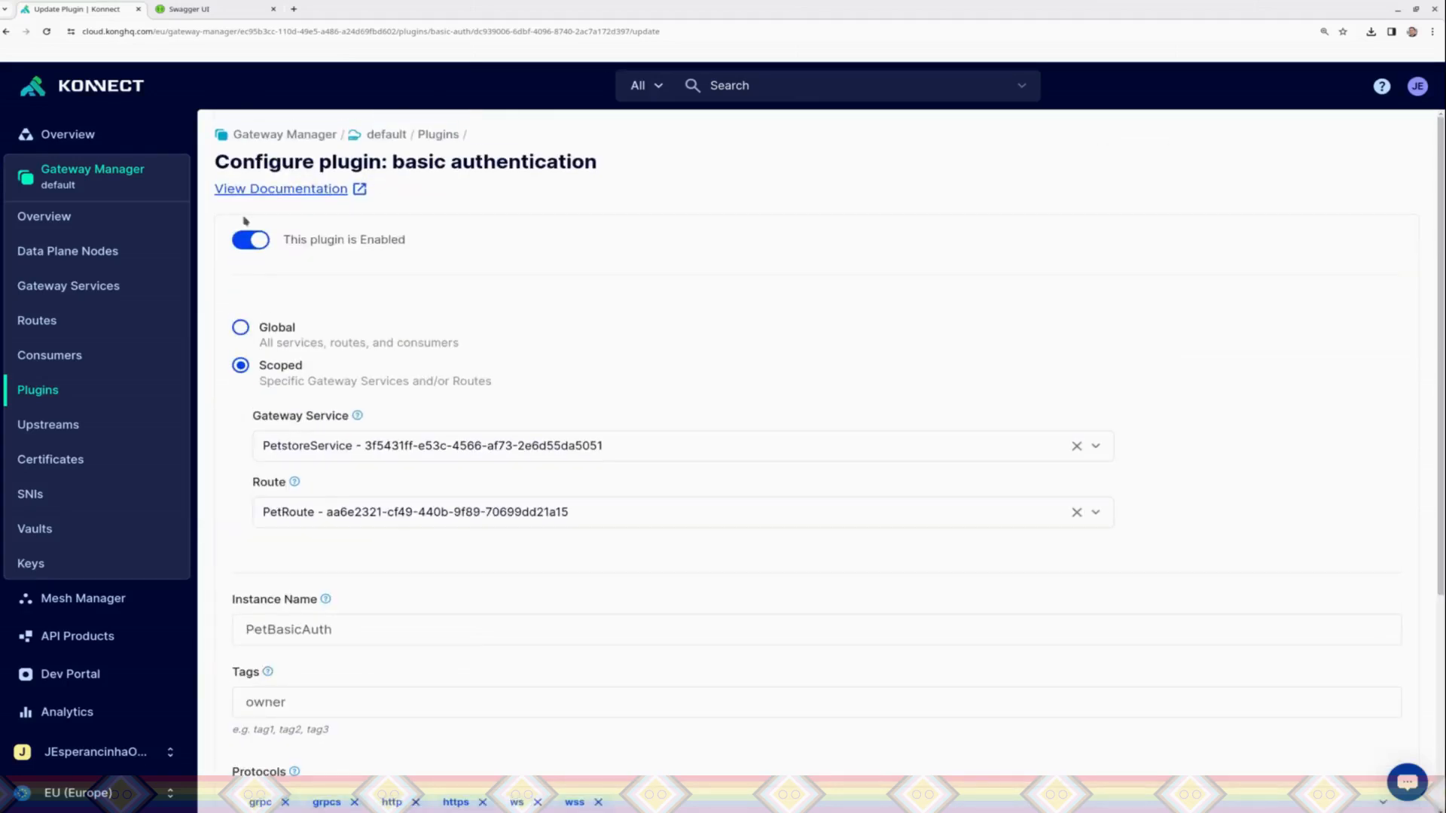
{"action": "left_click", "coordinate": [70, 470]}
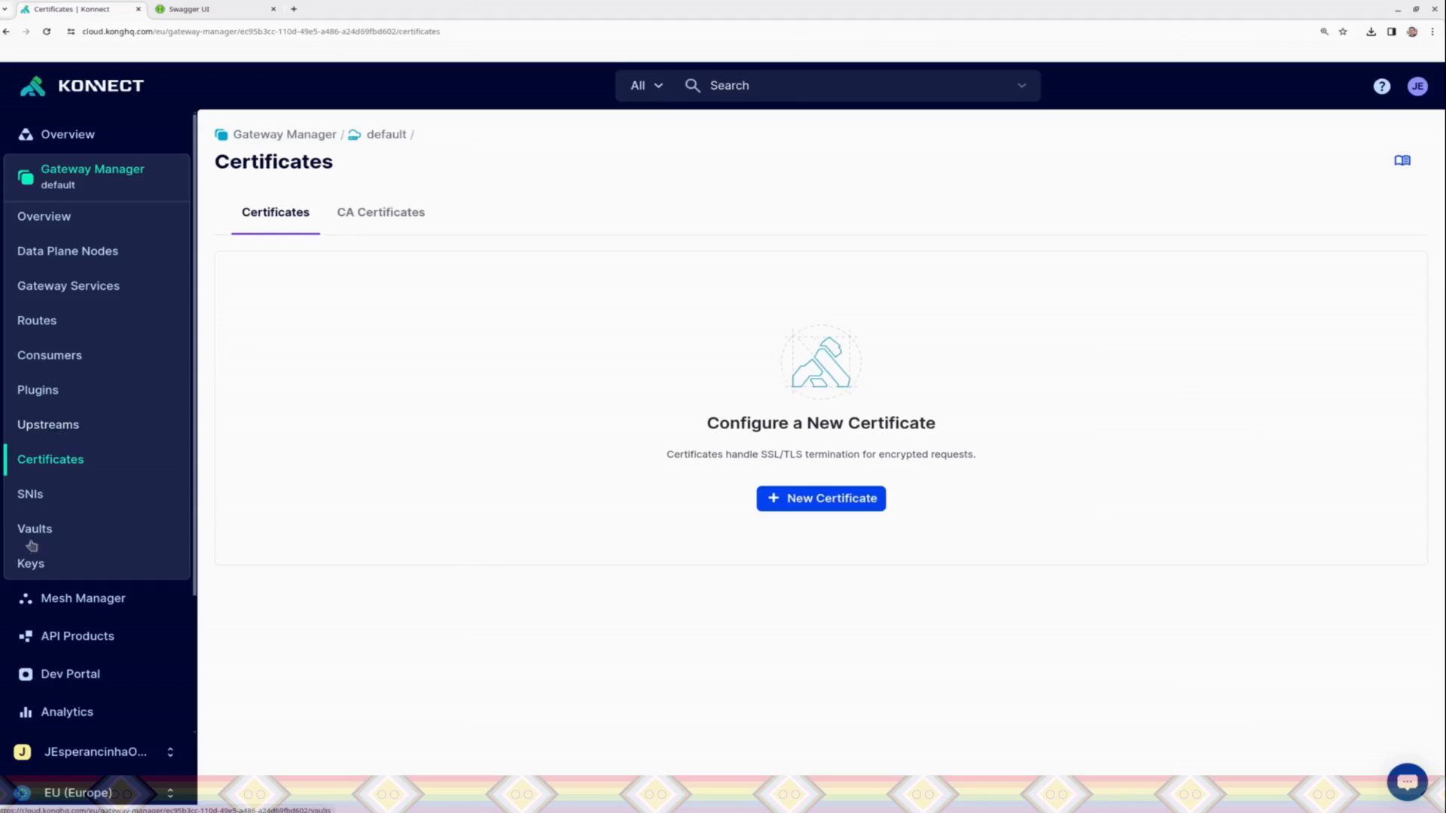
{"action": "left_click", "coordinate": [43, 399]}
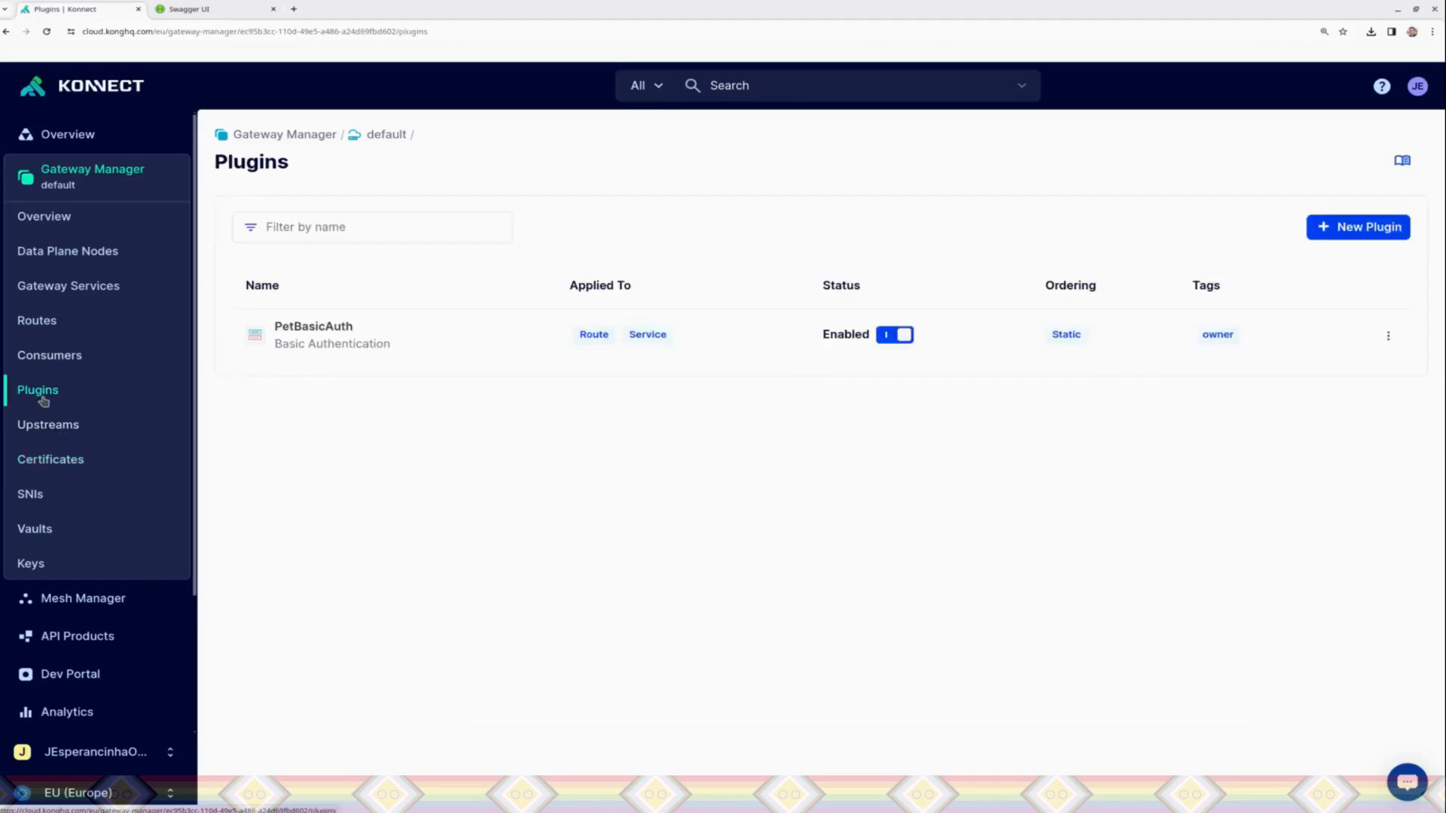
{"action": "left_click", "coordinate": [50, 359]}
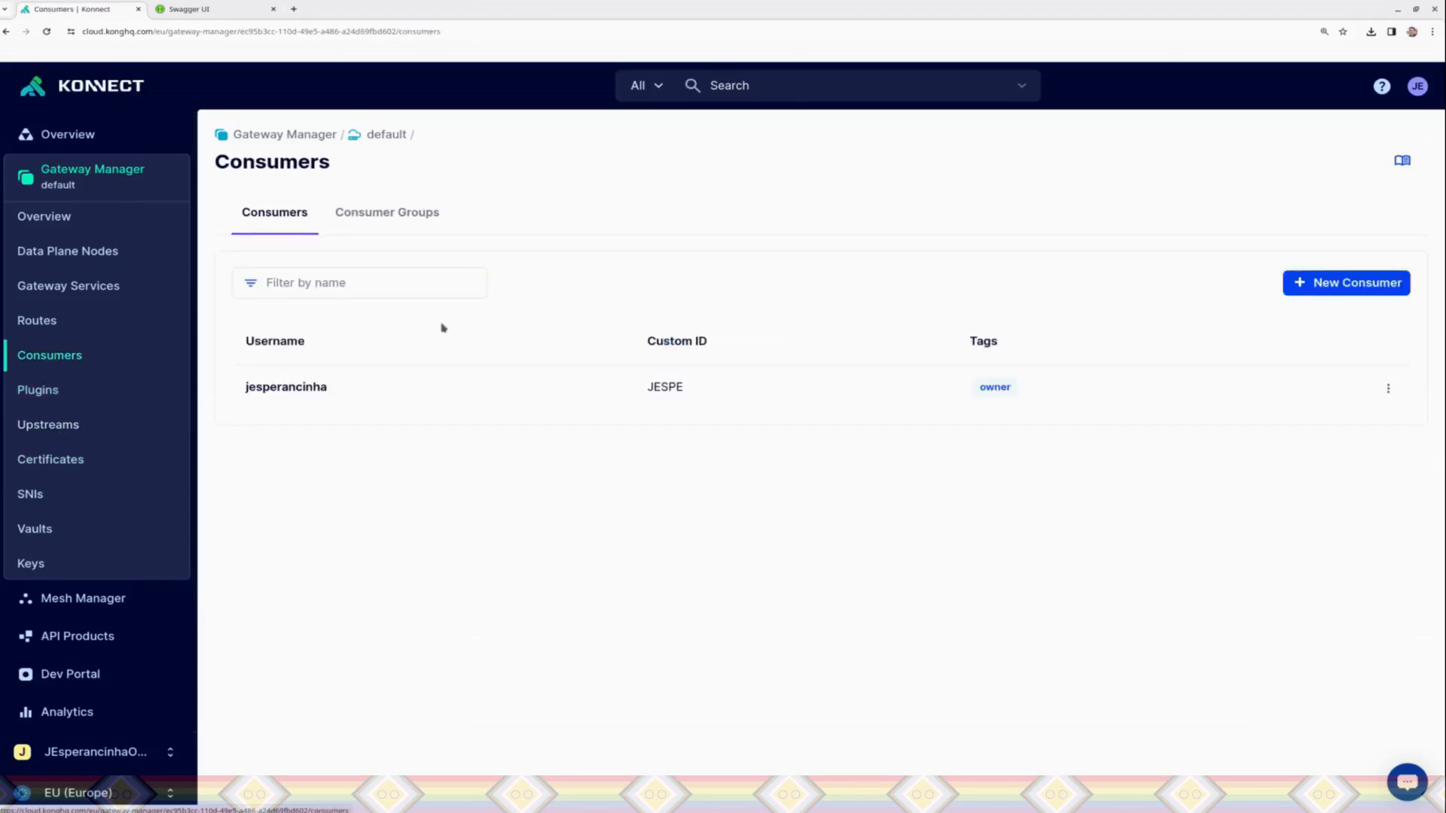
{"action": "left_click", "coordinate": [381, 217]}
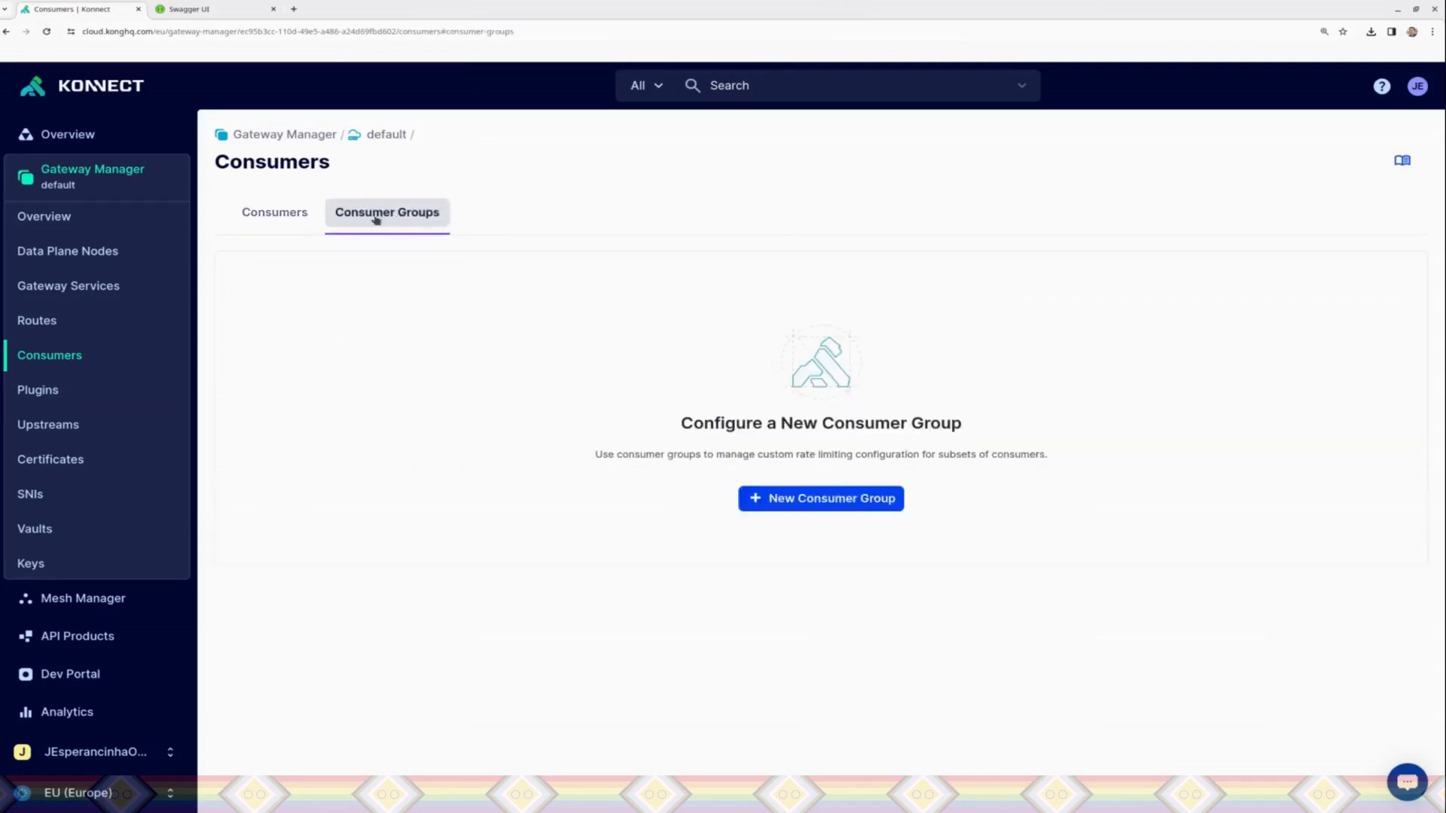
{"action": "left_click", "coordinate": [296, 220]}
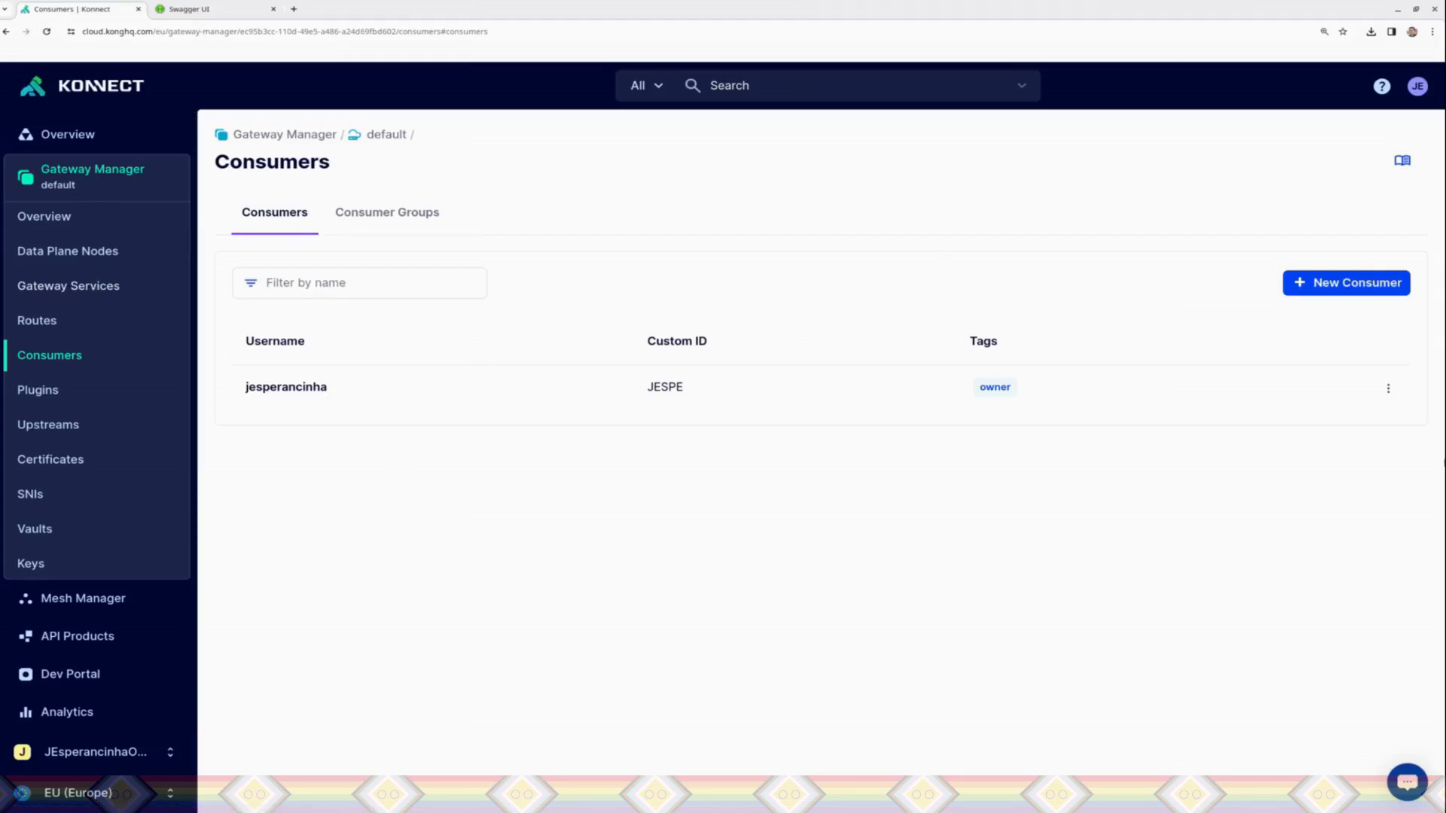
Step: Open the existing consumer's details and start a new basic authentication credential for it
{"action": "left_click", "coordinate": [1390, 388]}
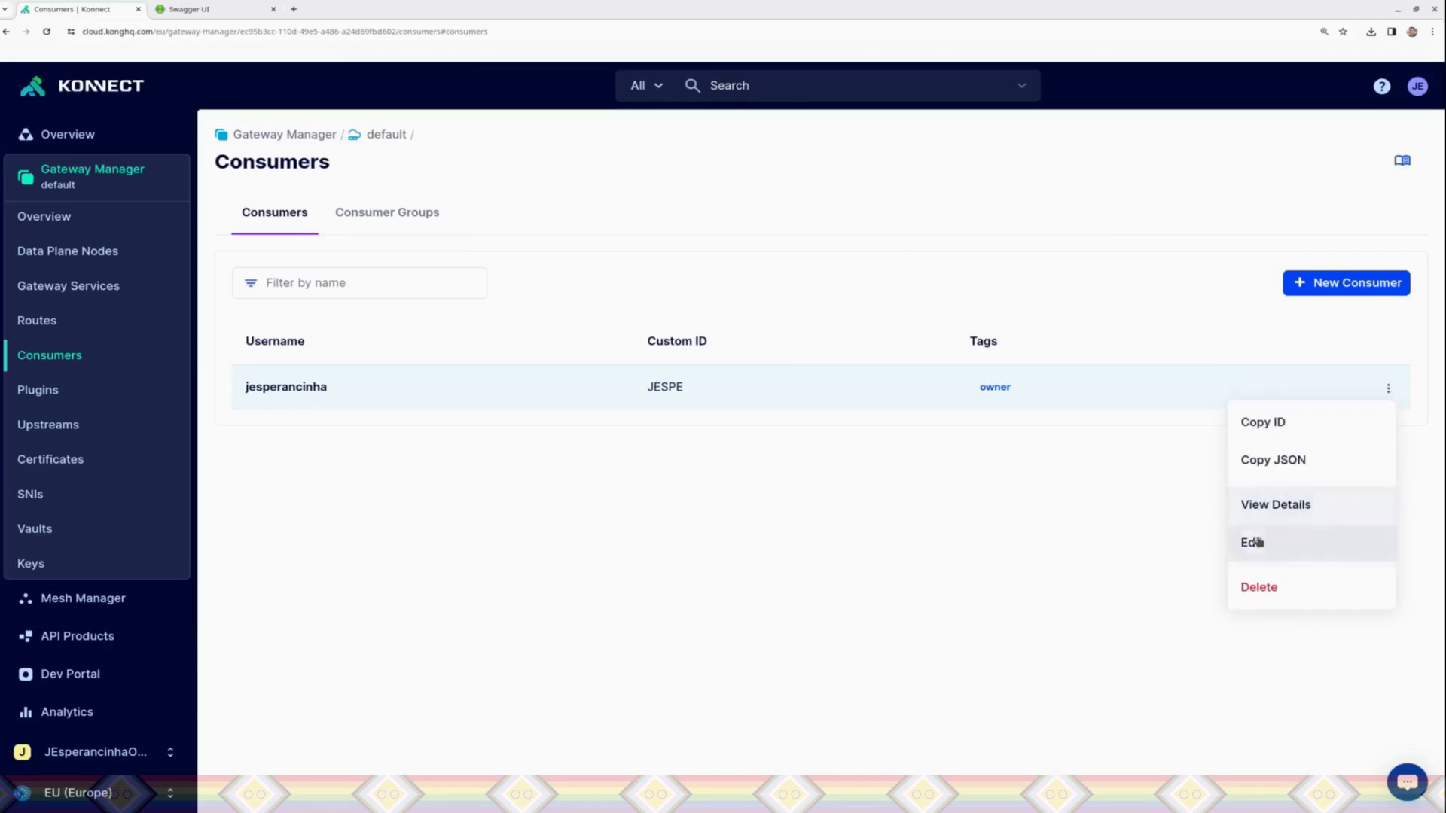
{"action": "left_click", "coordinate": [1252, 542]}
{"action": "key", "text": "alt+Left"}
{"action": "double_click", "coordinate": [853, 401]}
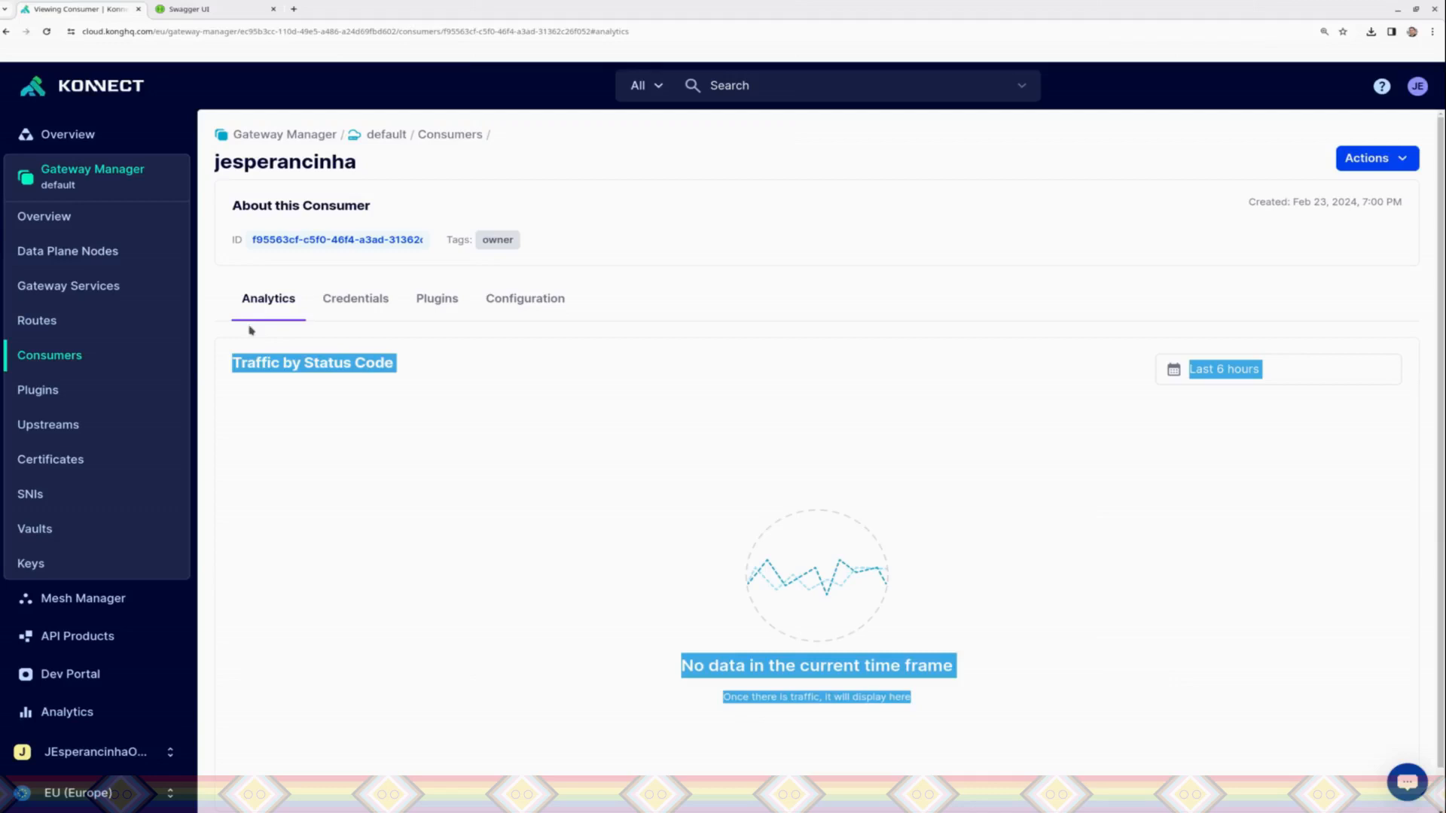
{"action": "left_click", "coordinate": [337, 303]}
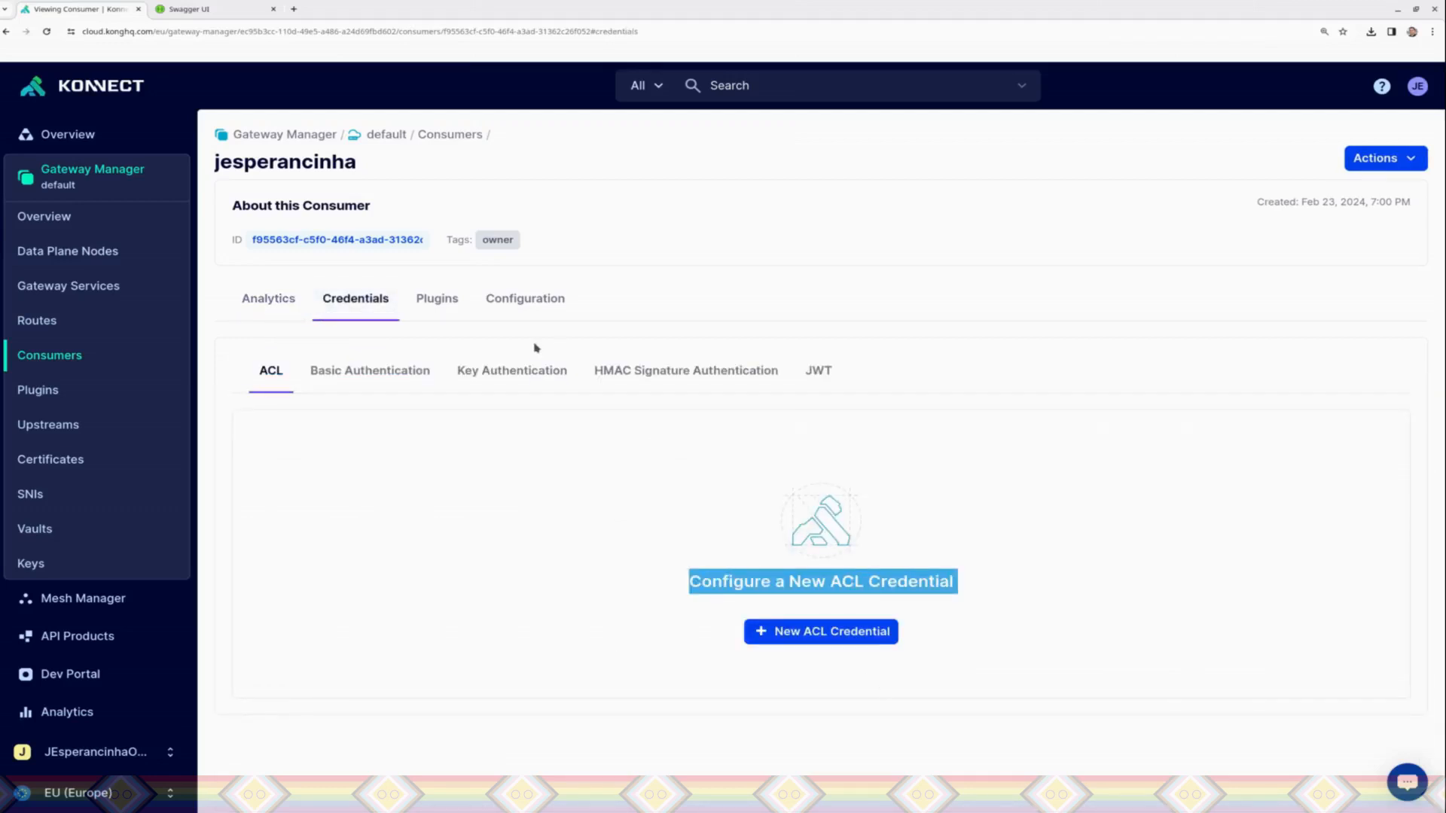
{"action": "left_click", "coordinate": [527, 479]}
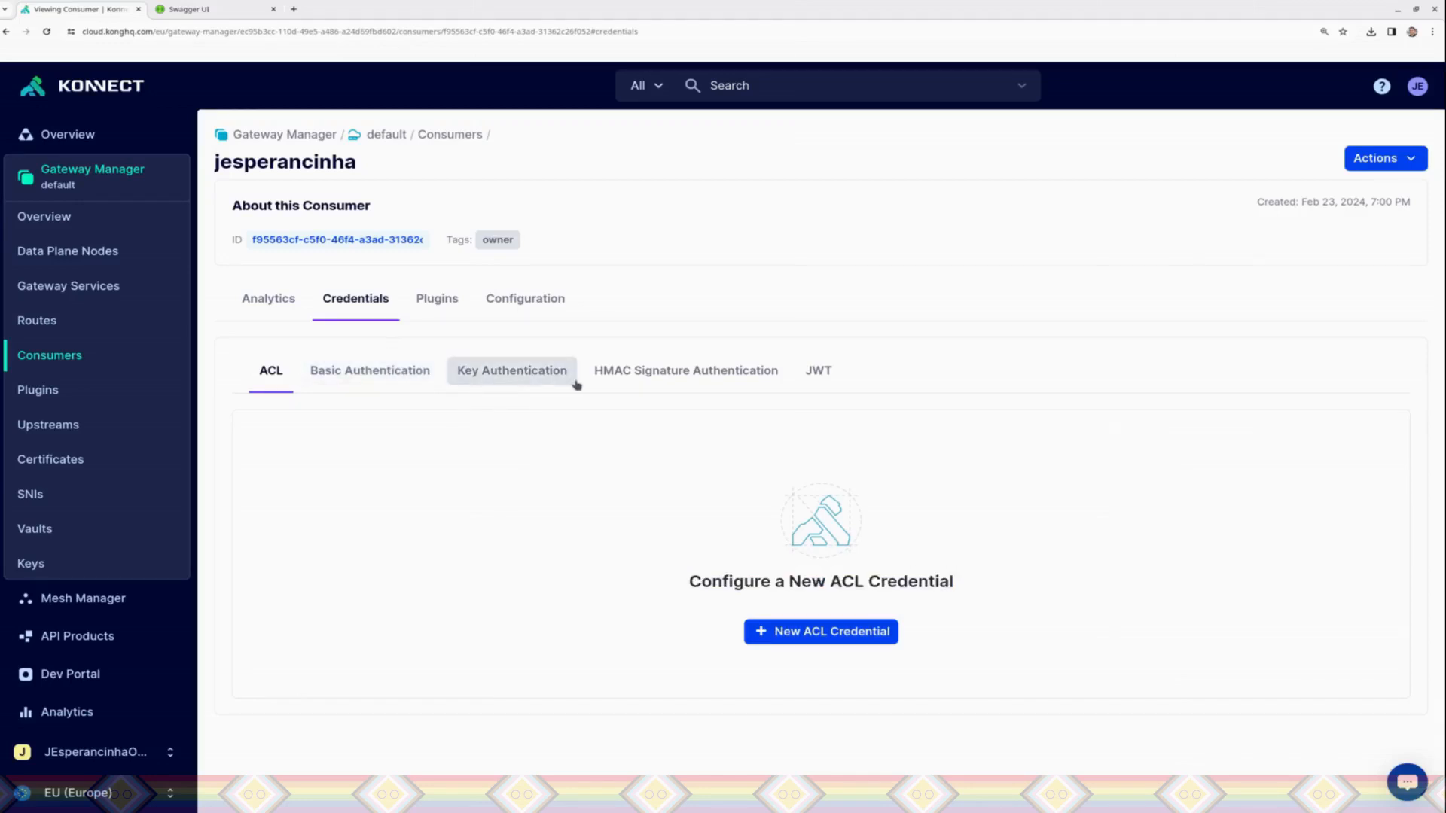
{"action": "left_click", "coordinate": [357, 373]}
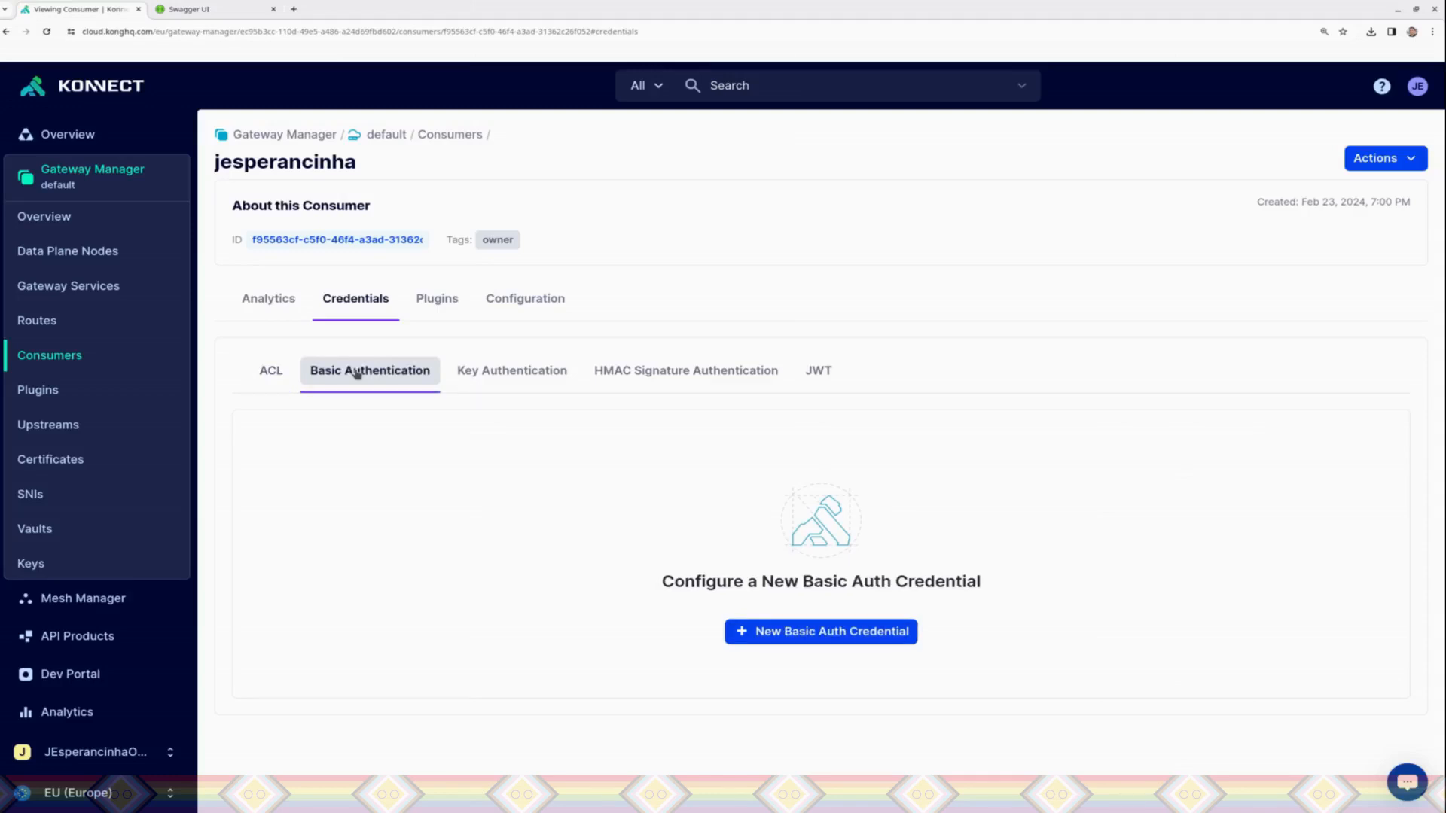
{"action": "left_click", "coordinate": [776, 628]}
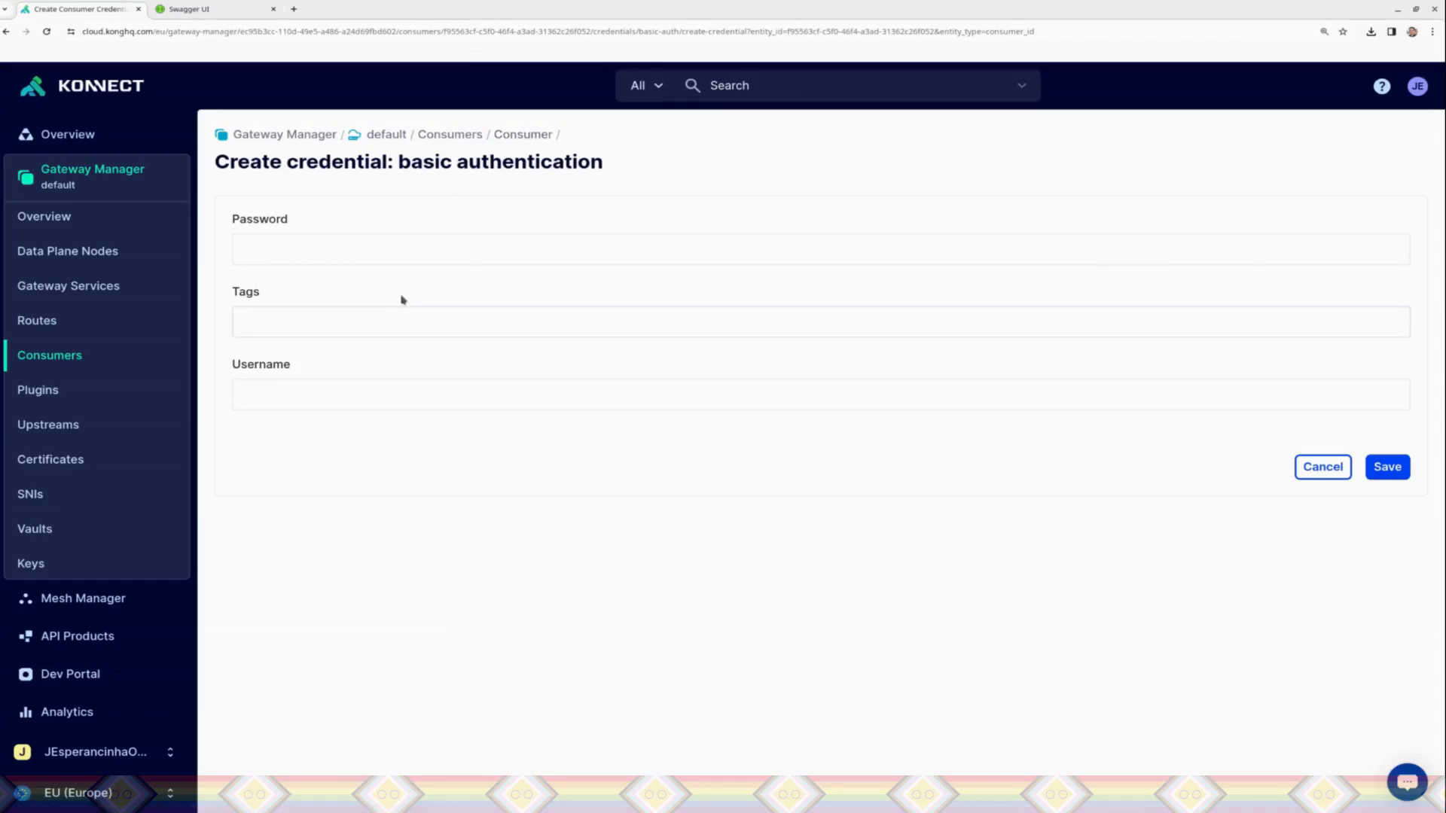
Step: Enter the password for the consumer's new basic authentication credential
{"action": "left_click", "coordinate": [350, 249]}
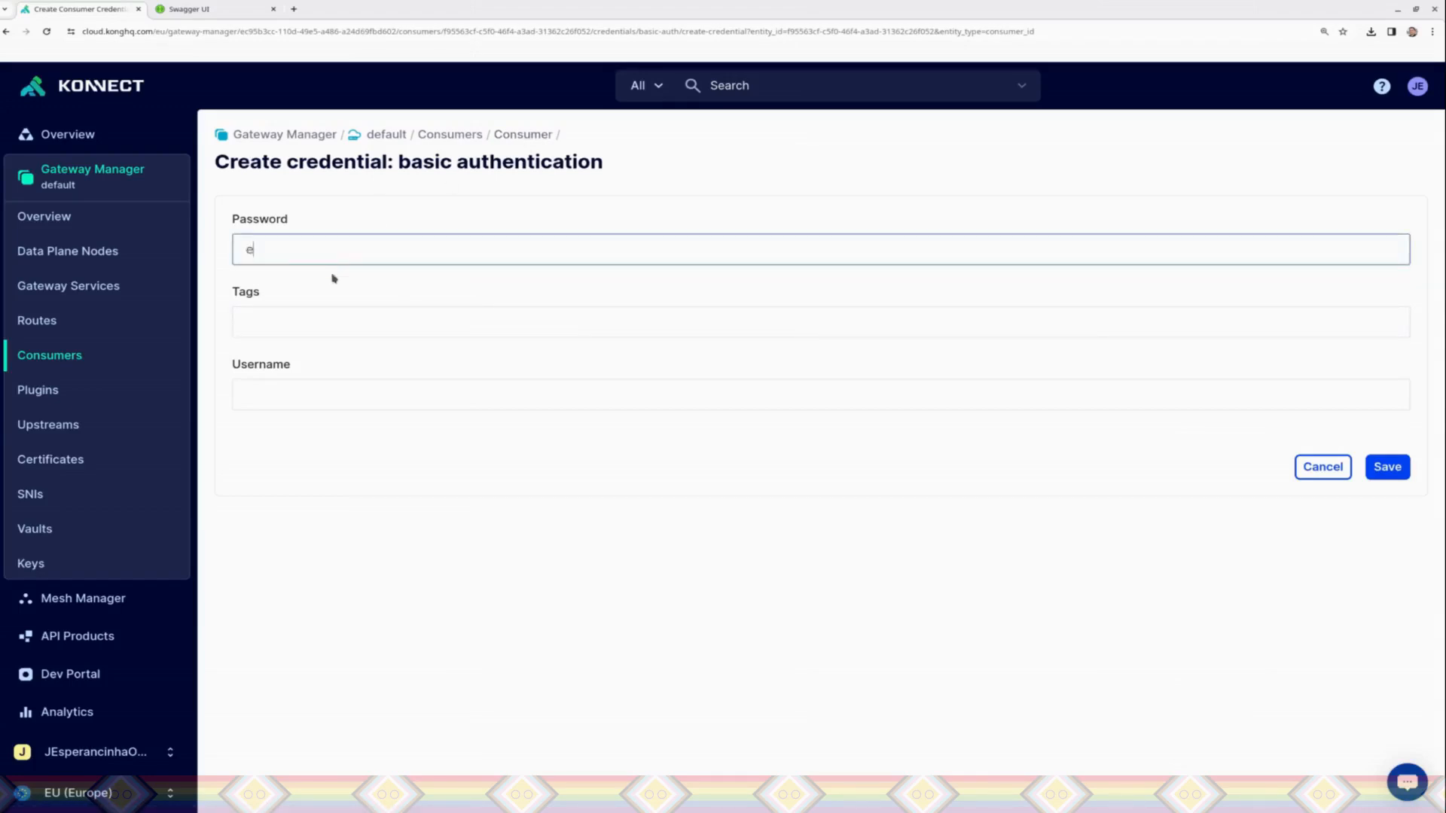
{"action": "key", "text": "BackSpace"}
{"action": "key", "text": "BackSpace"}
{"action": "key", "text": "BackSpace"}
{"action": "key", "text": "BackSpace"}
{"action": "key", "text": "BackSpace"}
{"action": "key", "text": "BackSpace"}
{"action": "key", "text": "BackSpace"}
{"action": "key", "text": "BackSpace"}
{"action": "key", "text": "BackSpace"}
{"action": "key", "text": "BackSpace"}
{"action": "key", "text": "BackSpace"}
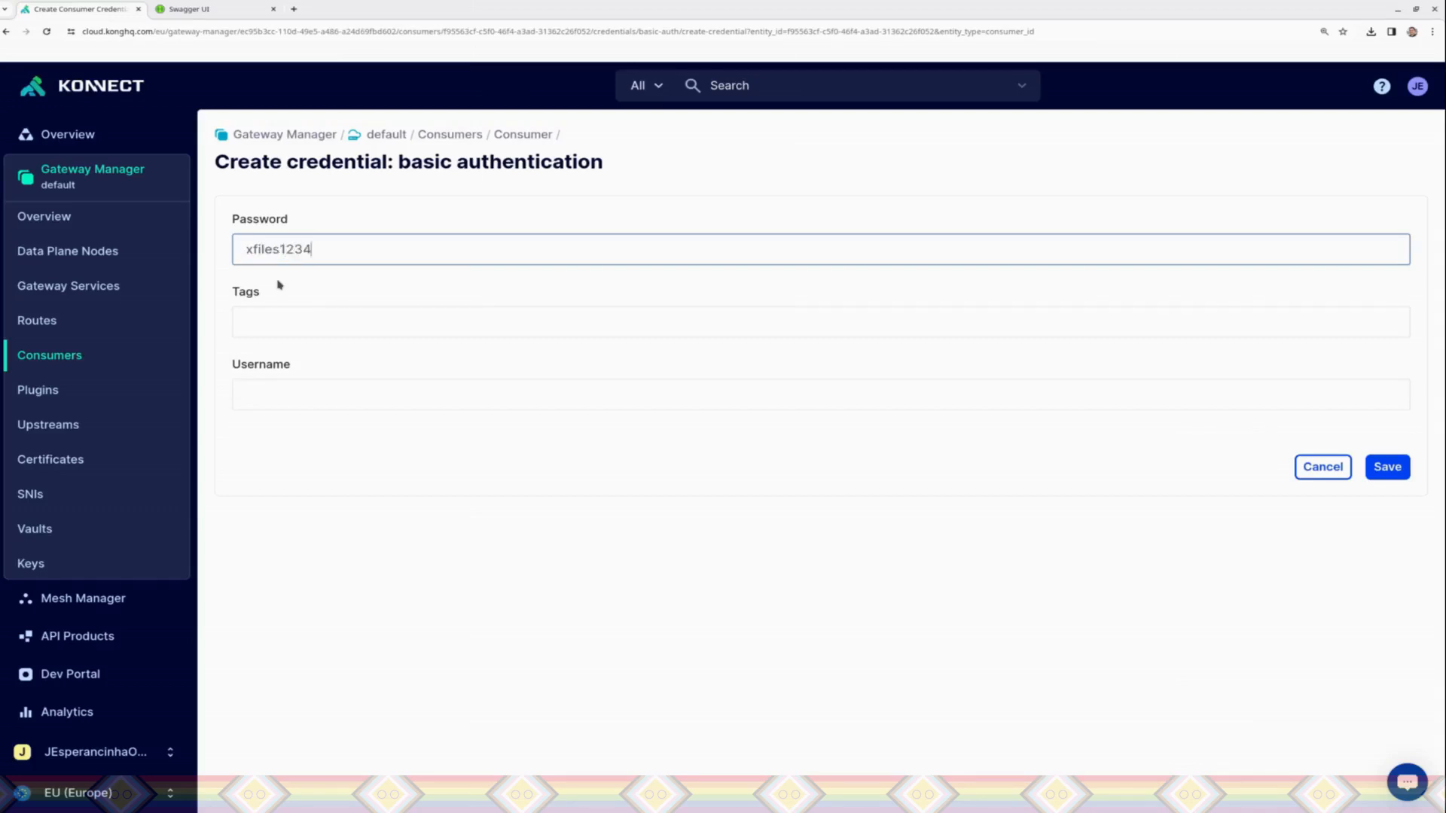
Step: Tag the new basic authentication credential as owner, fill in the consumer's username, and save the credential
{"action": "left_click", "coordinate": [309, 322]}
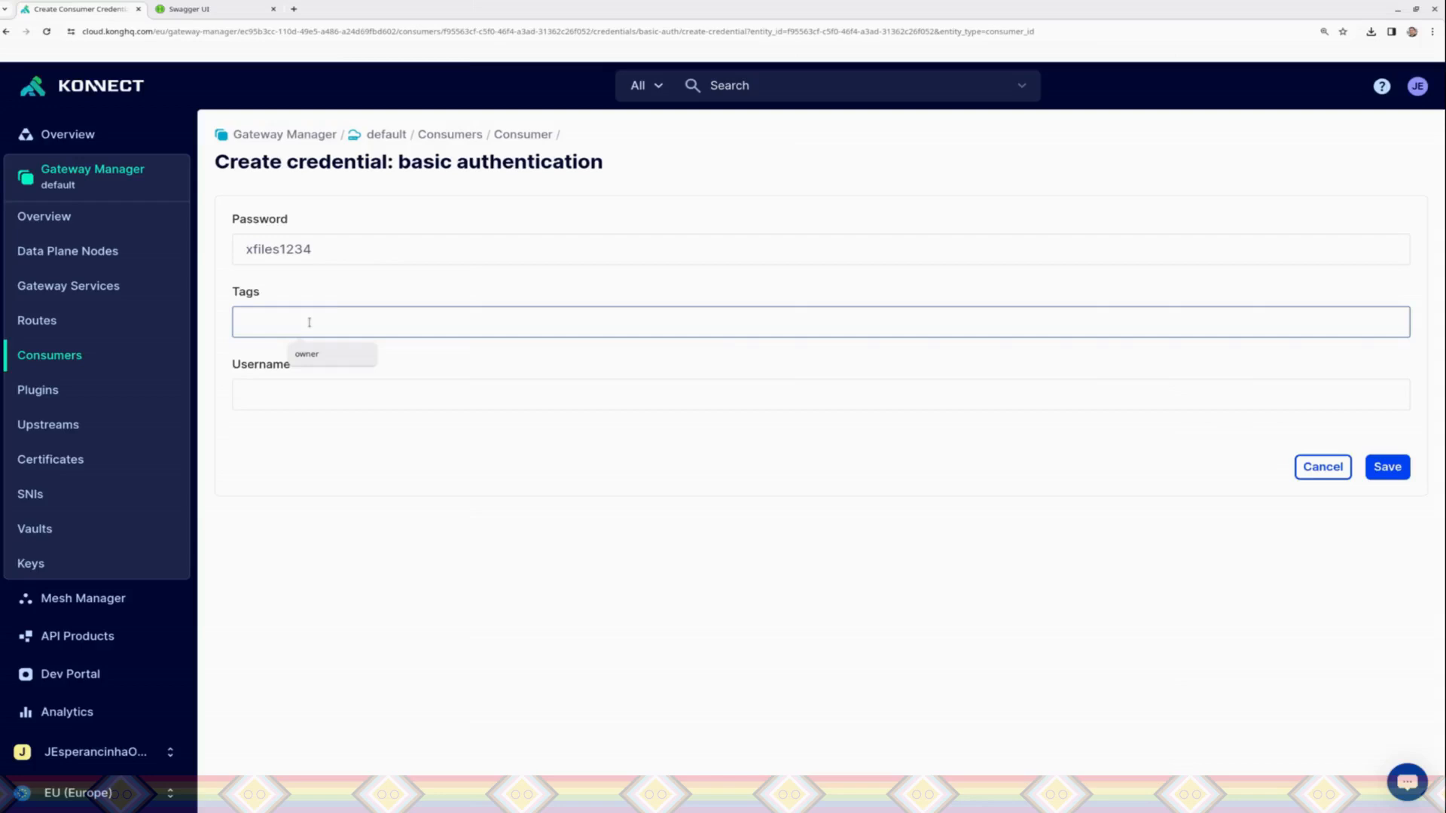
{"action": "type", "text": "owner"}
{"action": "left_click", "coordinate": [334, 390]}
{"action": "type", "text": "jesperancina"}
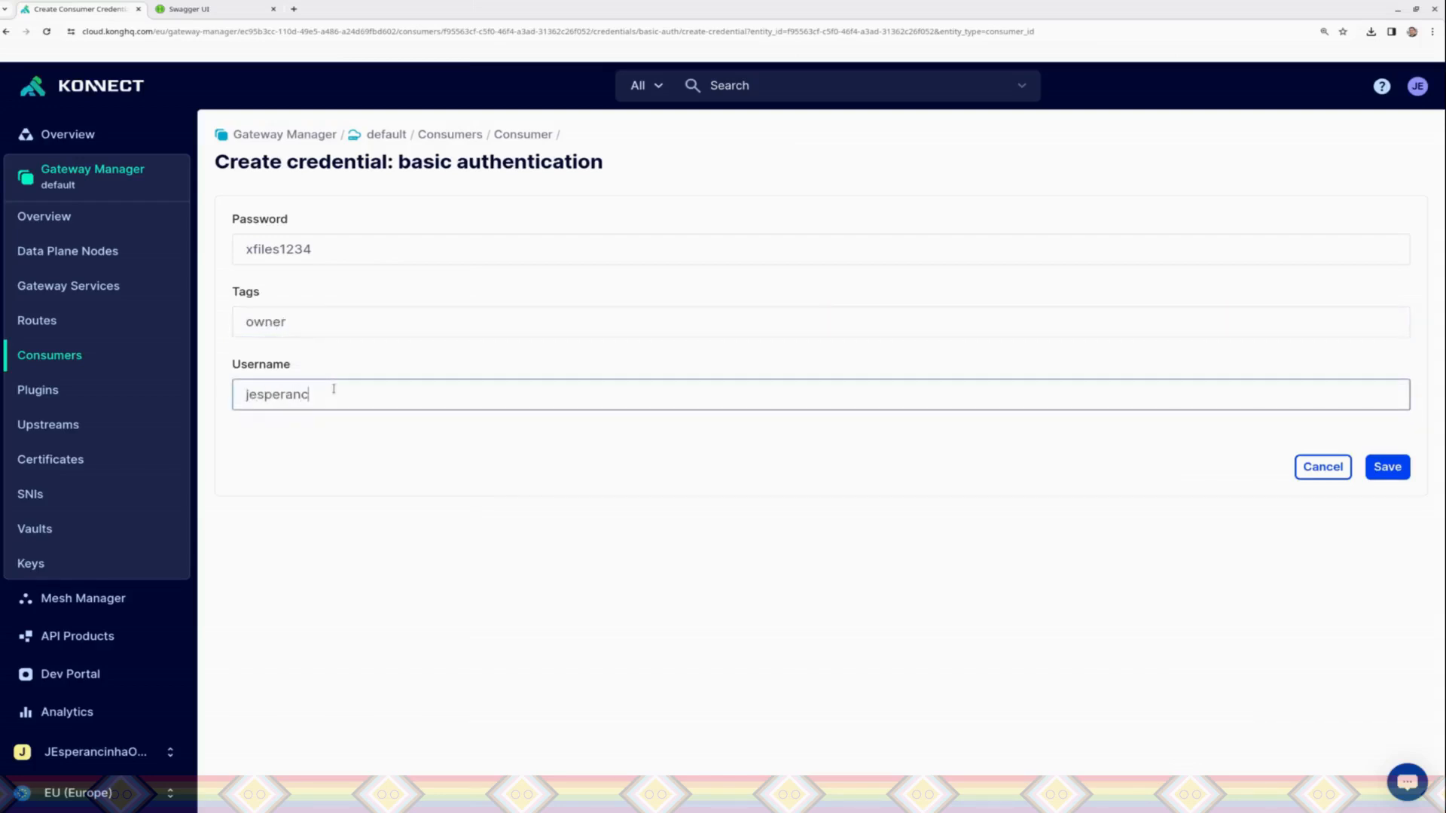
{"action": "key", "text": "BackSpace"}
{"action": "type", "text": "ha"}
{"action": "left_click", "coordinate": [1400, 468]}
Step: Switch to Insomnia and send the GET request to localhost:8000/pet/findByStatus?status=sold without any authentication
{"action": "left_click_drag", "start_coordinate": [383, 405], "coordinate": [362, 3]}
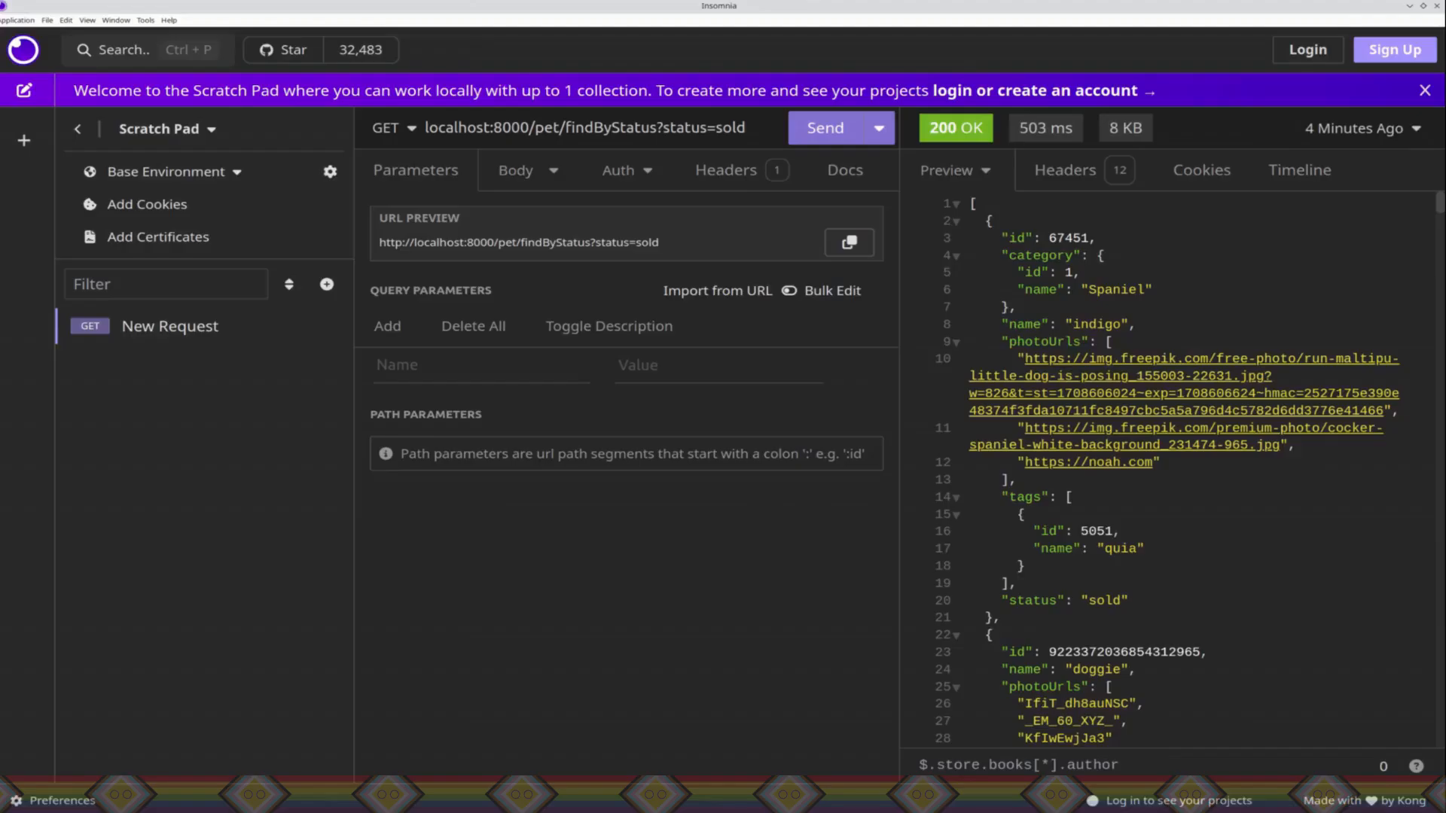
{"action": "left_click", "coordinate": [811, 132]}
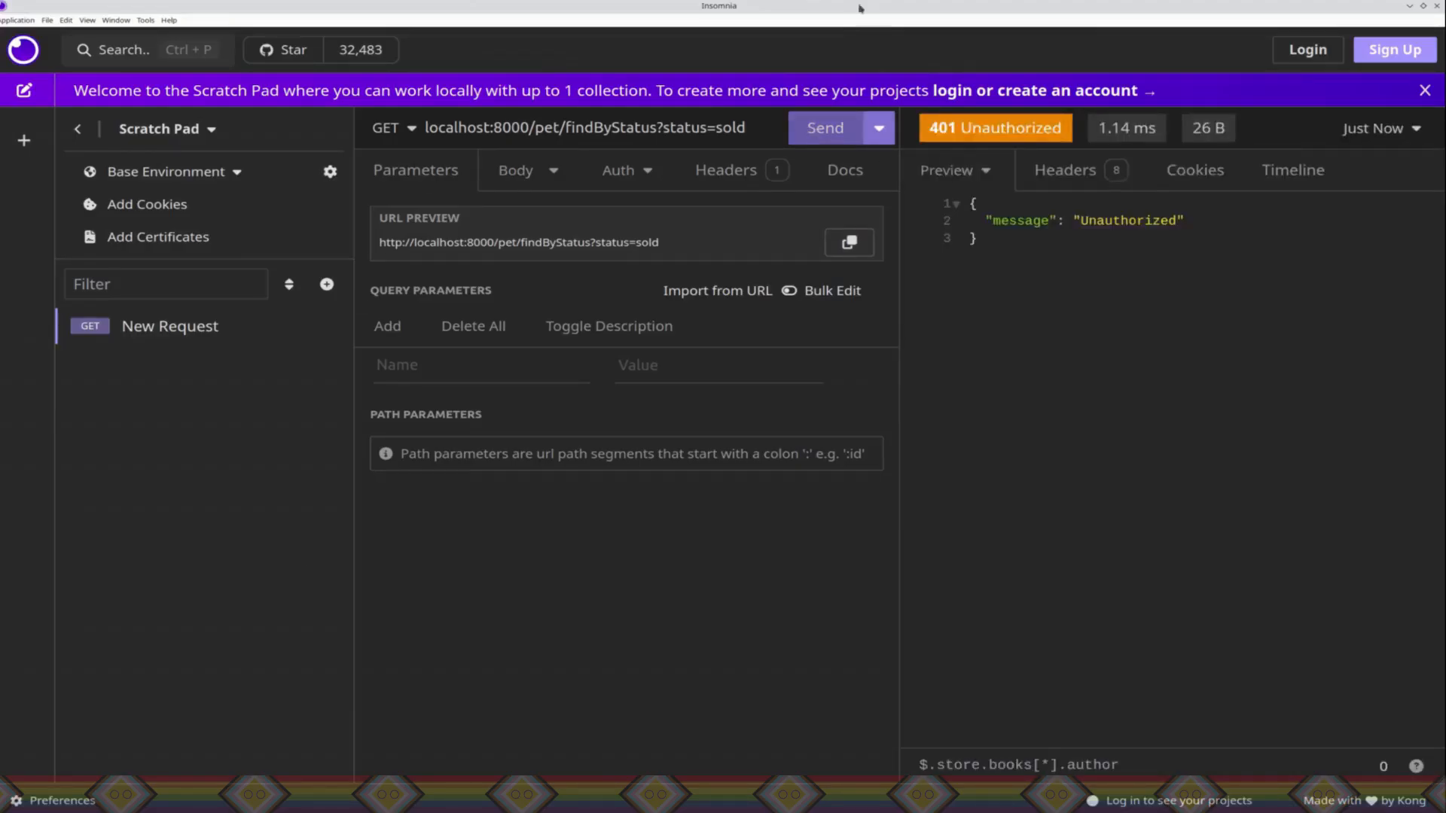
Step: Add a query parameter named Authentication with no value to the request, plus another blank parameter row
{"action": "left_click", "coordinate": [445, 366]}
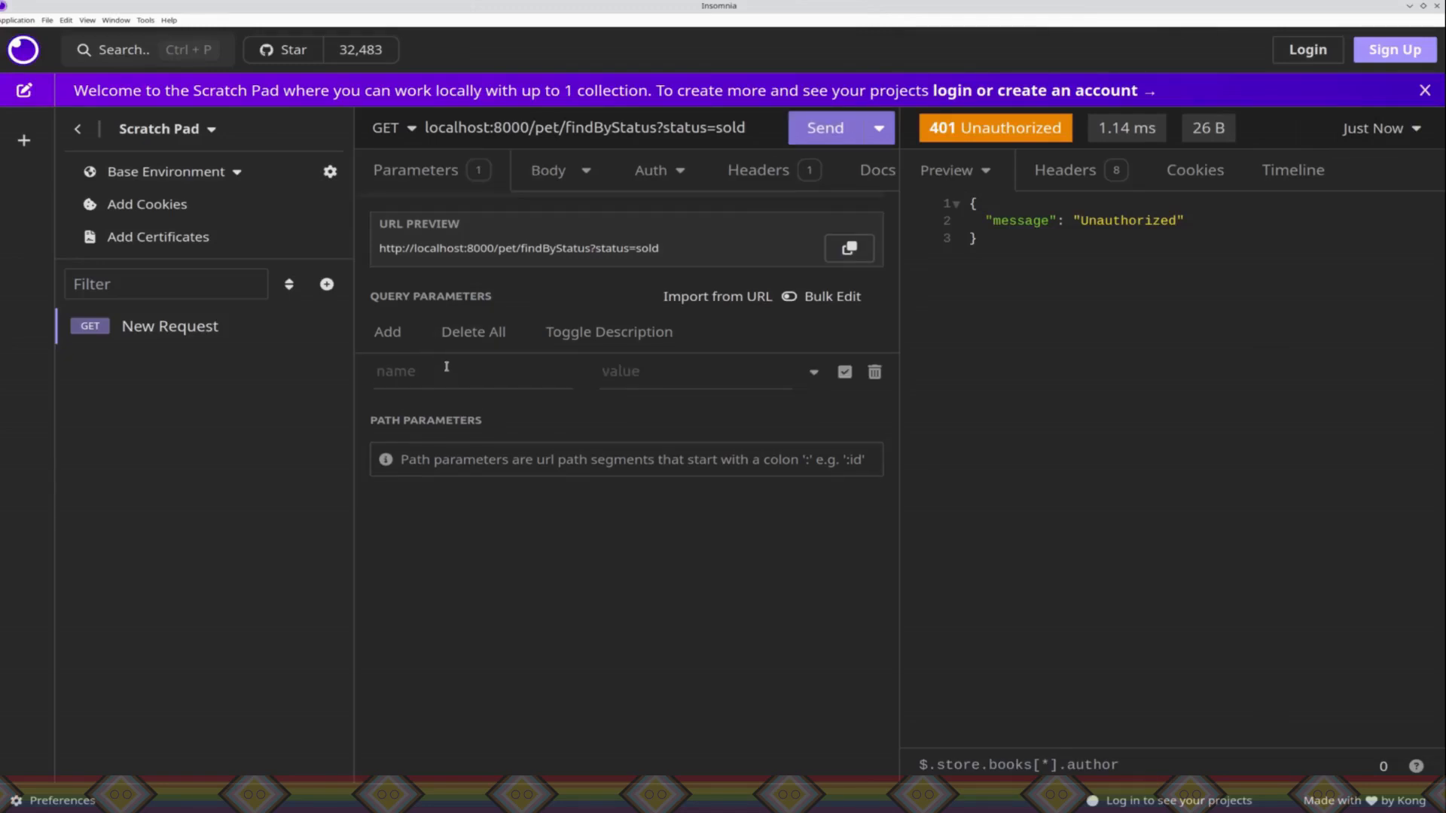
{"action": "left_click", "coordinate": [446, 367]}
{"action": "type", "text": "Authentication"}
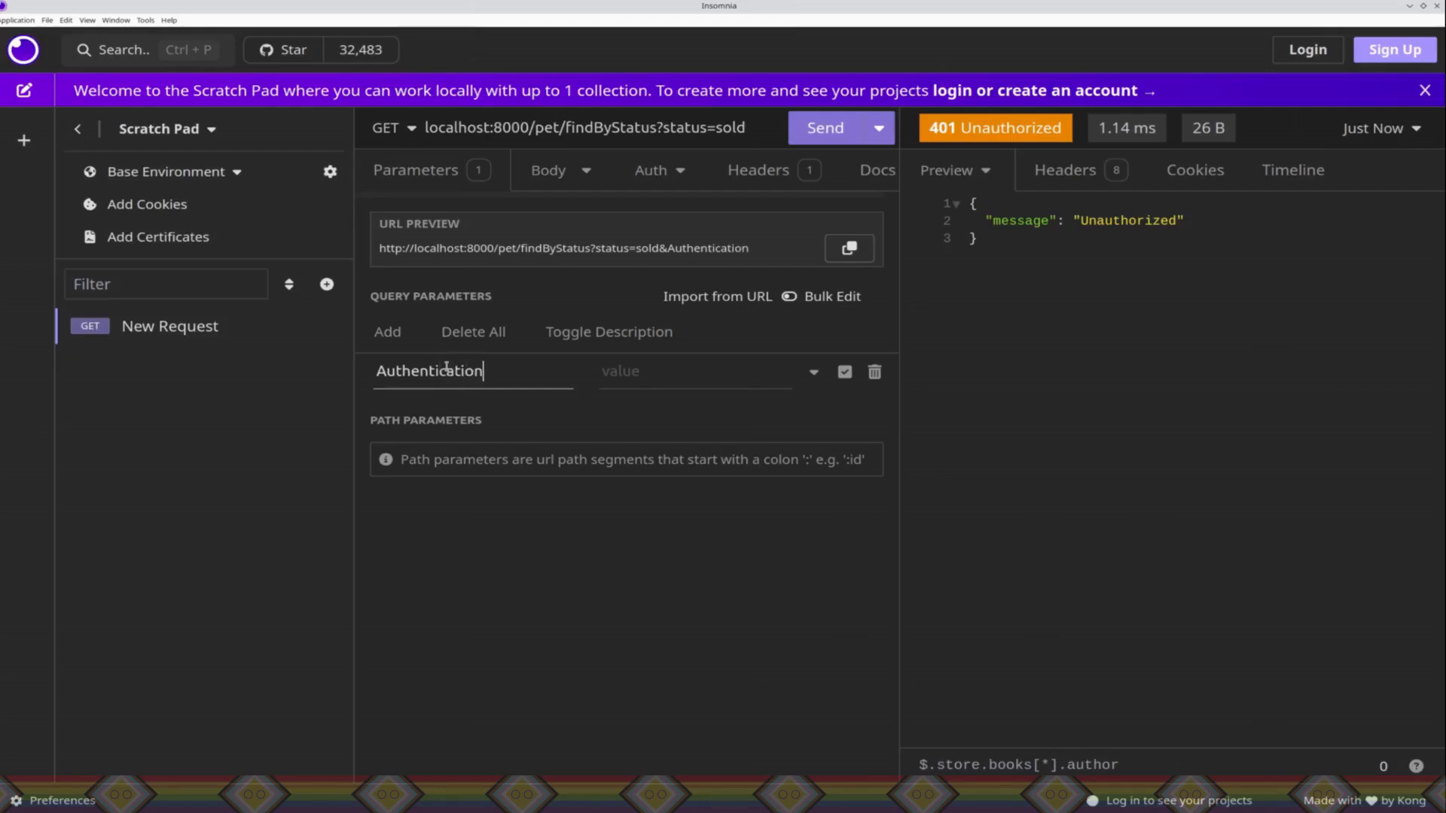
{"action": "left_click", "coordinate": [399, 346]}
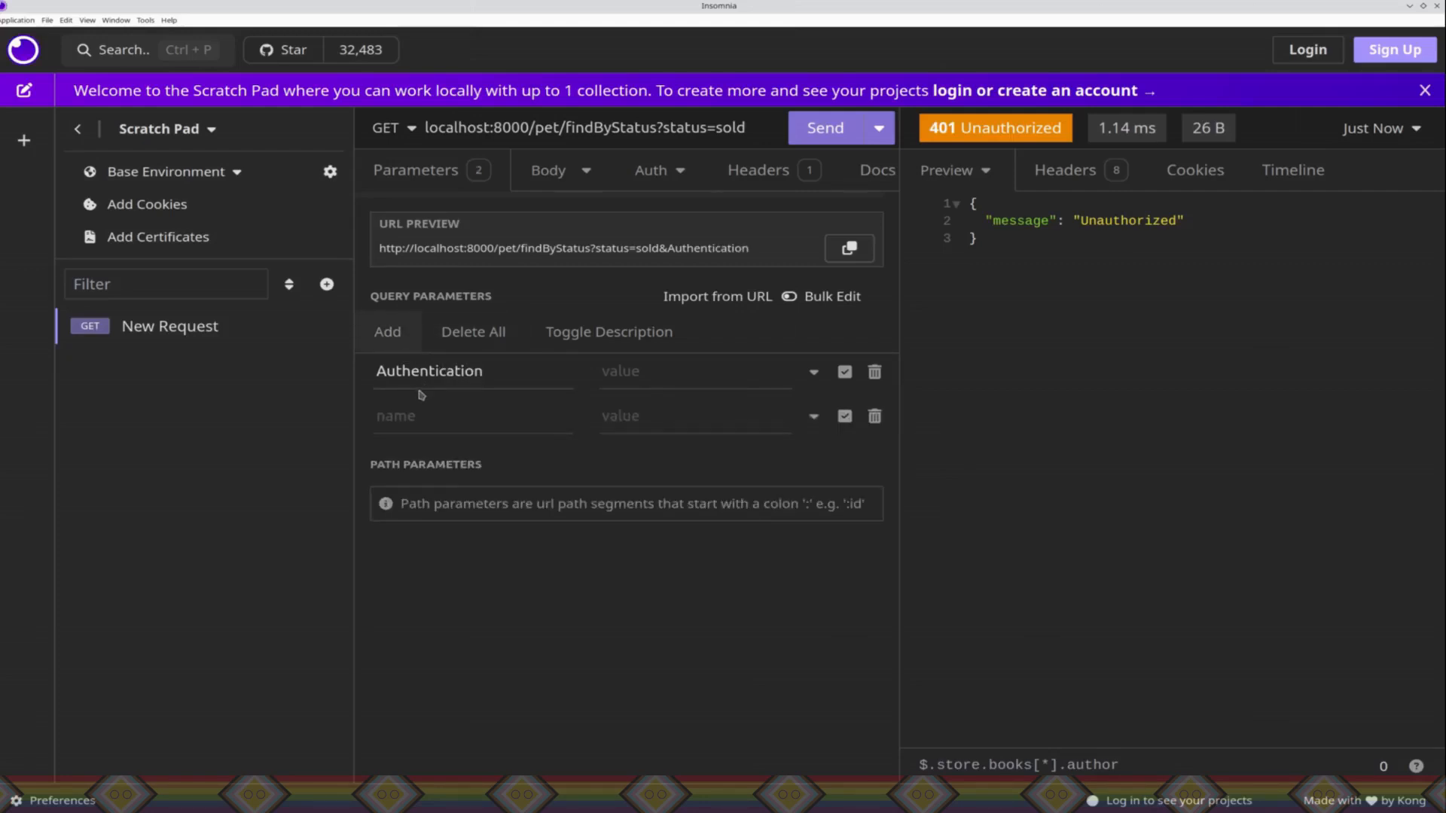
Step: Set the request's authentication type to Basic Auth and fill in the consumer's username
{"action": "left_click", "coordinate": [675, 173]}
{"action": "left_click", "coordinate": [680, 175]}
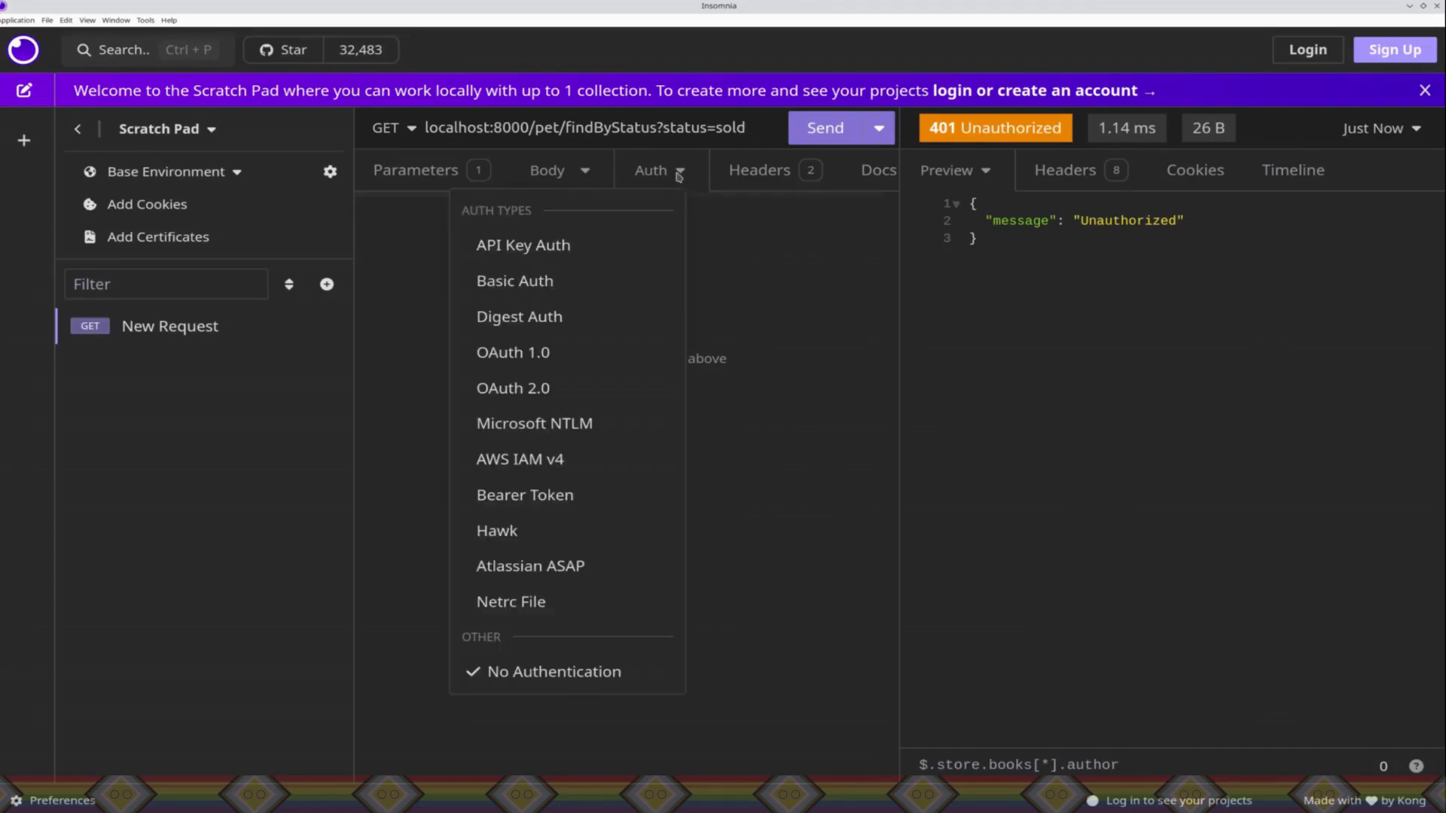
{"action": "left_click", "coordinate": [543, 280]}
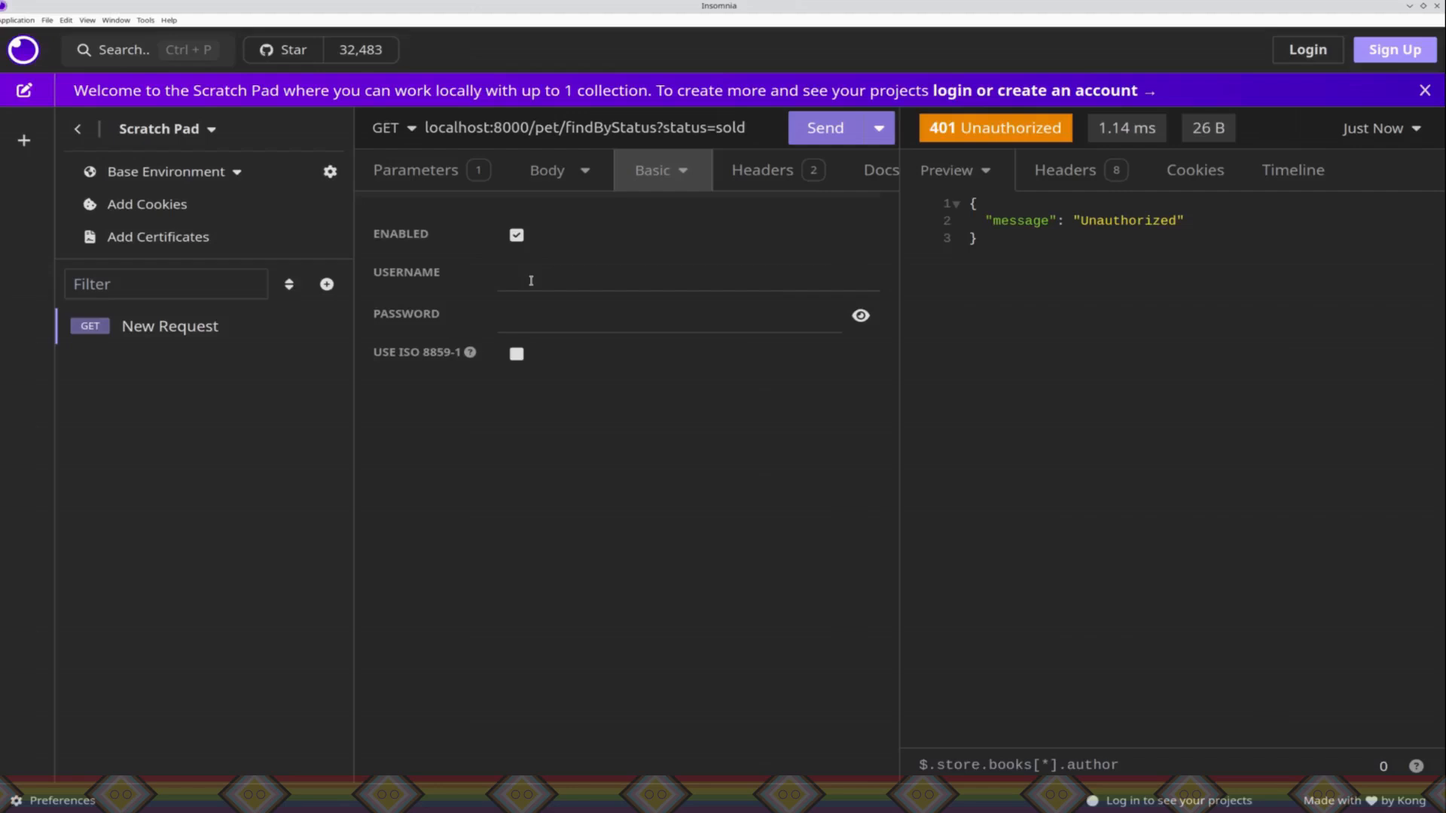
{"action": "left_click", "coordinate": [531, 280]}
{"action": "type", "text": "jesperancinha"}
{"action": "key", "text": "Tab"}
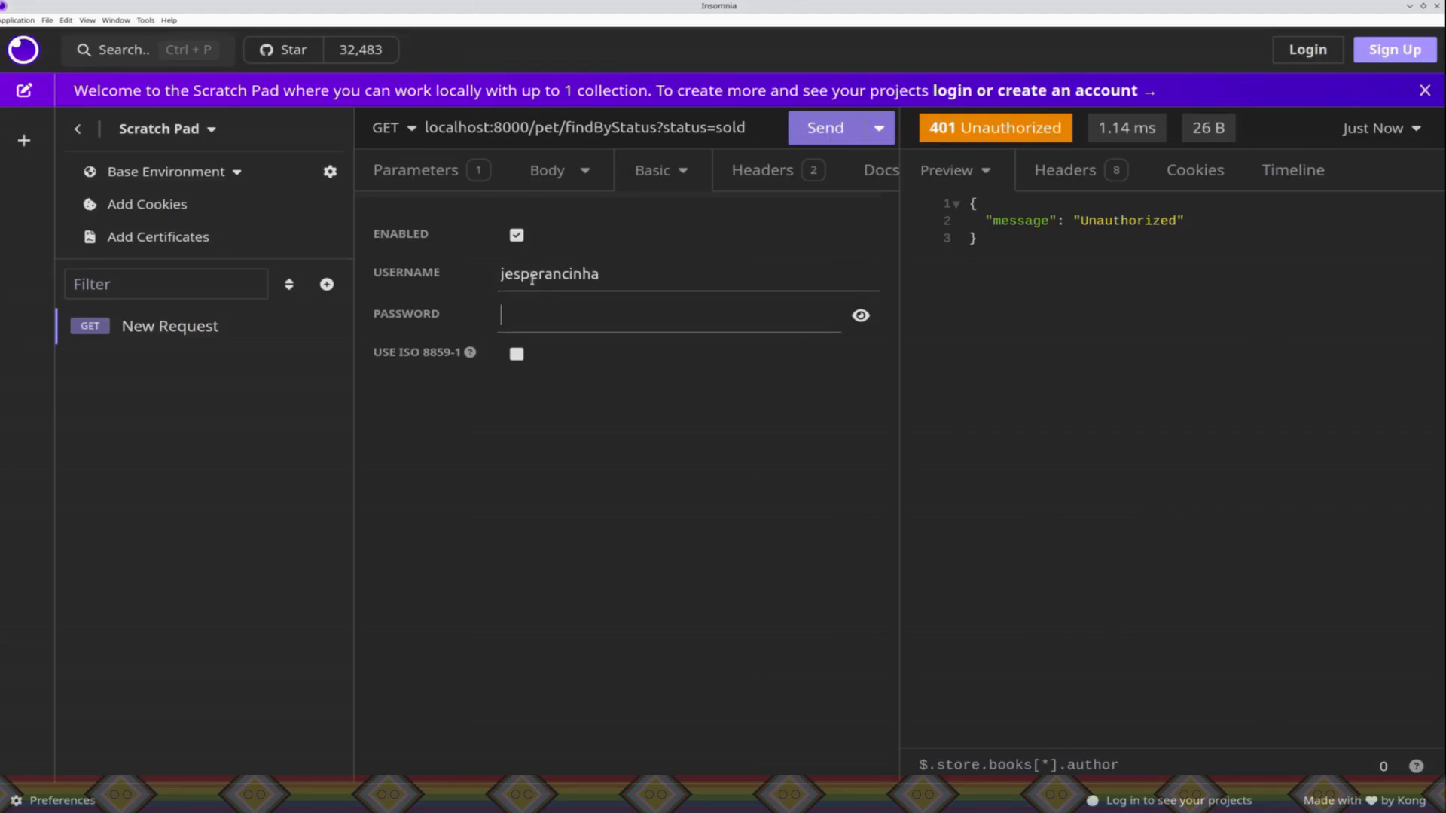
Step: Enter the consumer's password for the request's basic authentication, keep it masked, and send the request
{"action": "type", "text": "••"}
{"action": "key", "text": "BackSpace"}
{"action": "key", "text": "BackSpace"}
{"action": "left_click", "coordinate": [860, 315]}
{"action": "left_click", "coordinate": [602, 315]}
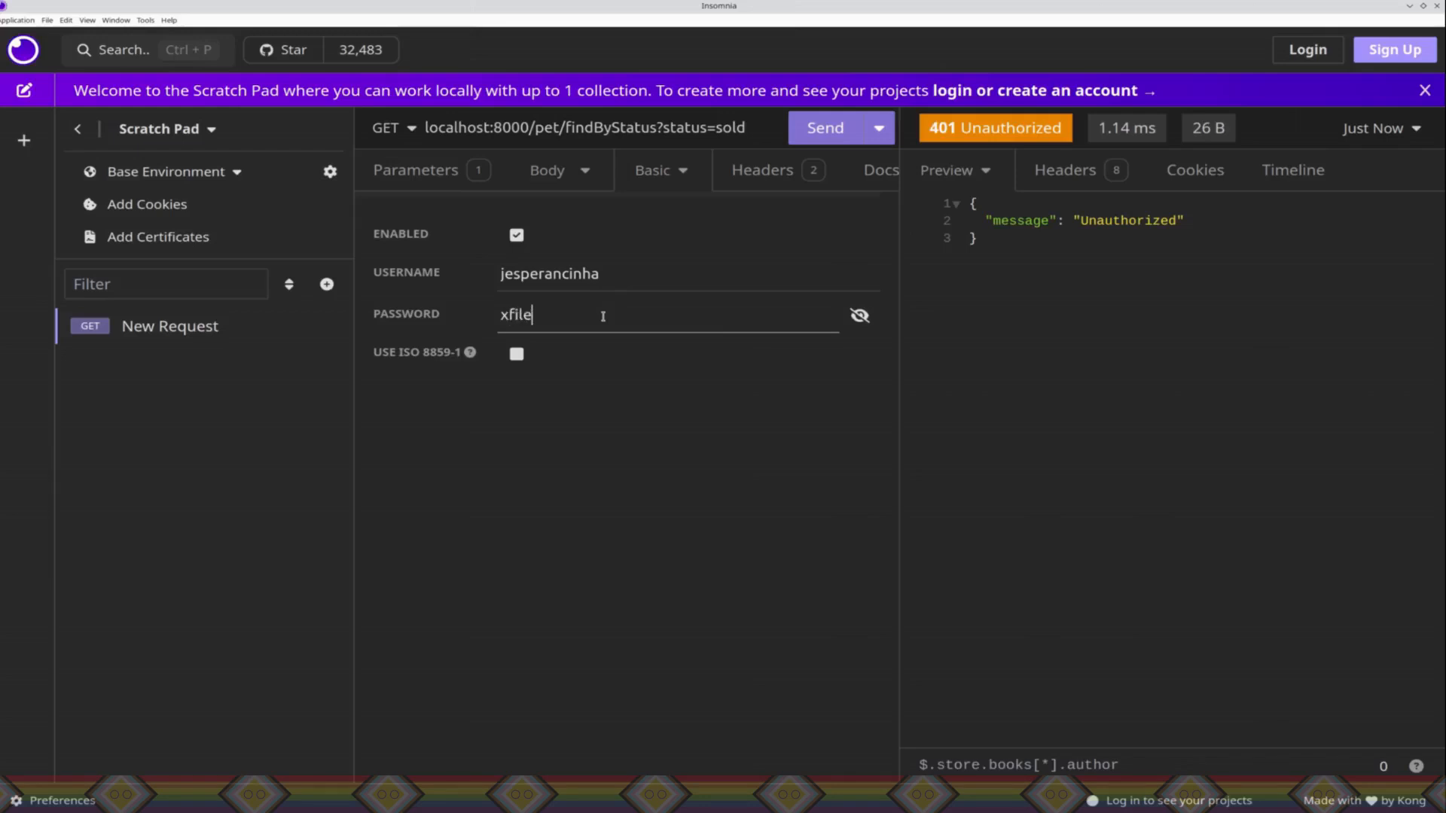
{"action": "left_click", "coordinate": [860, 315]}
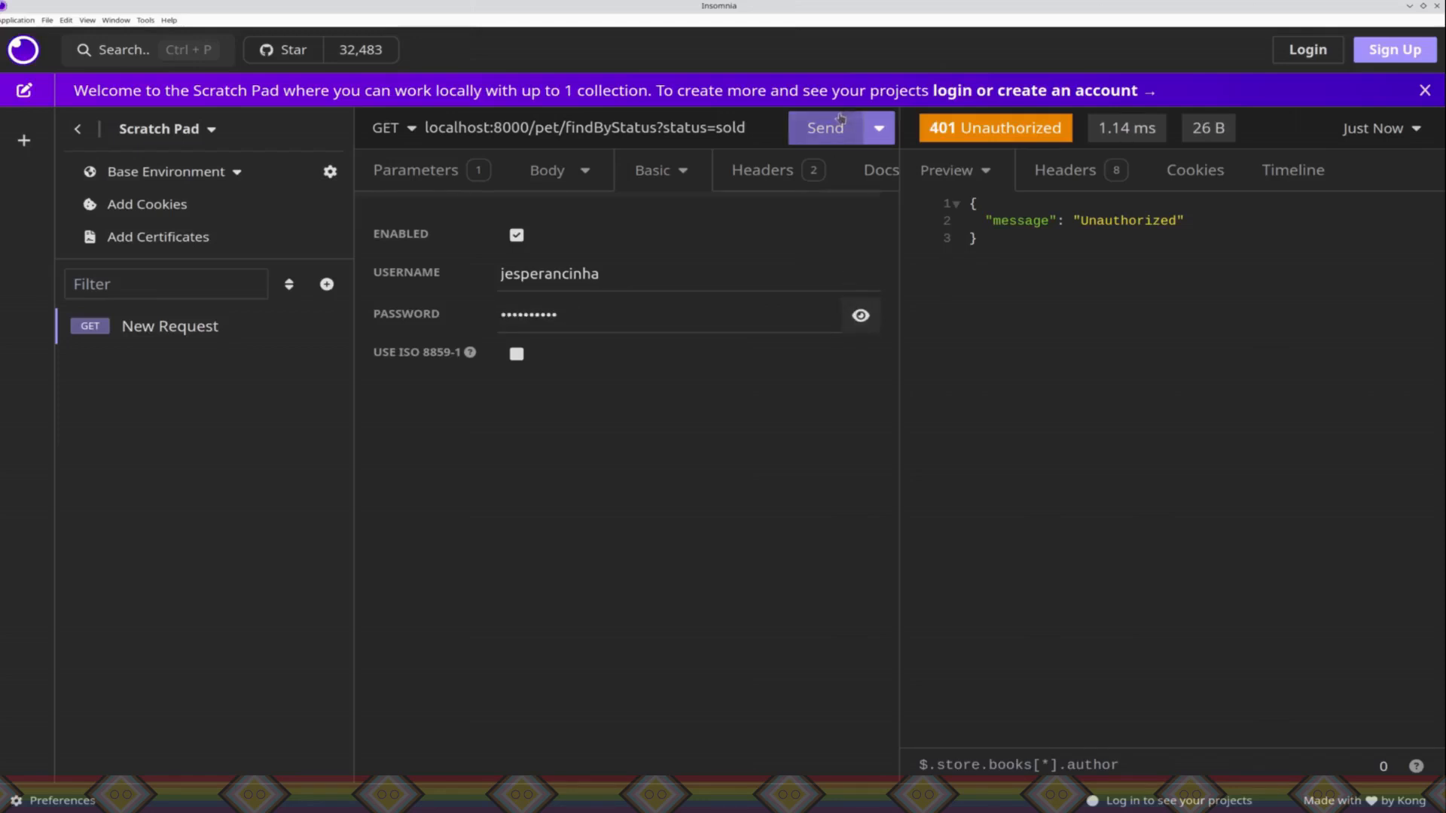
{"action": "left_click", "coordinate": [816, 138]}
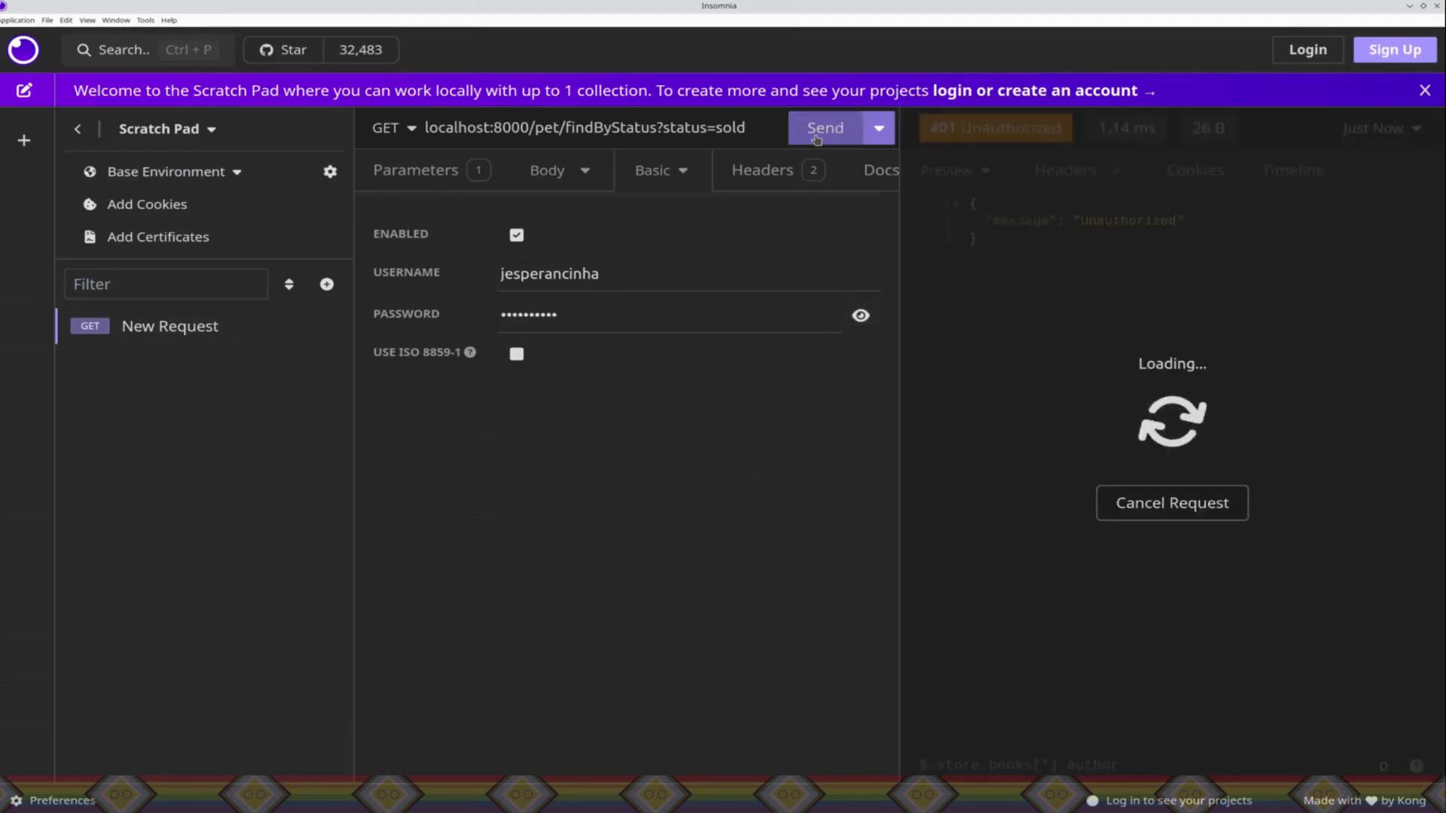
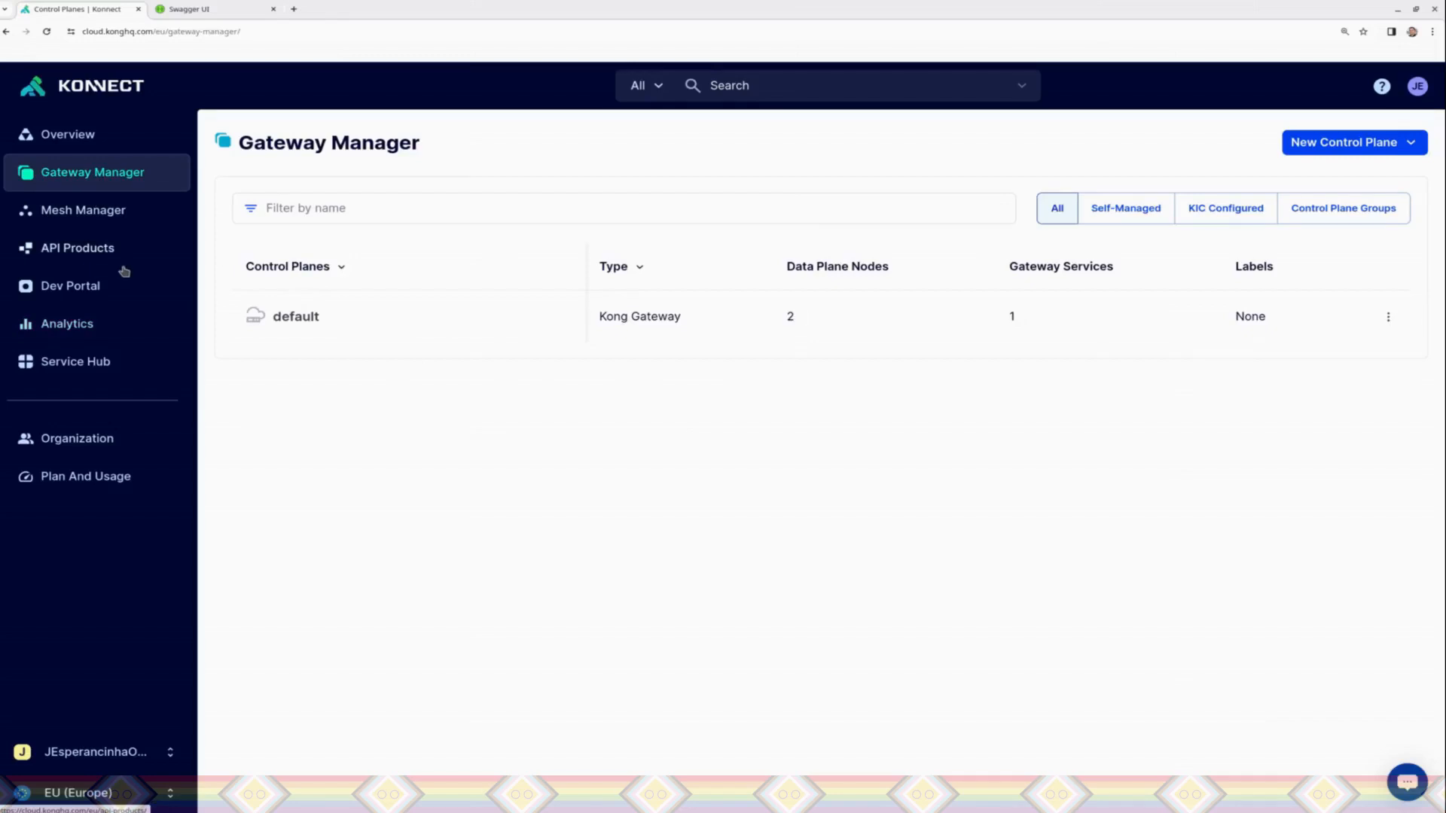
Step: Open the PetstoreService gateway service in the default control plane
{"action": "left_click", "coordinate": [305, 316]}
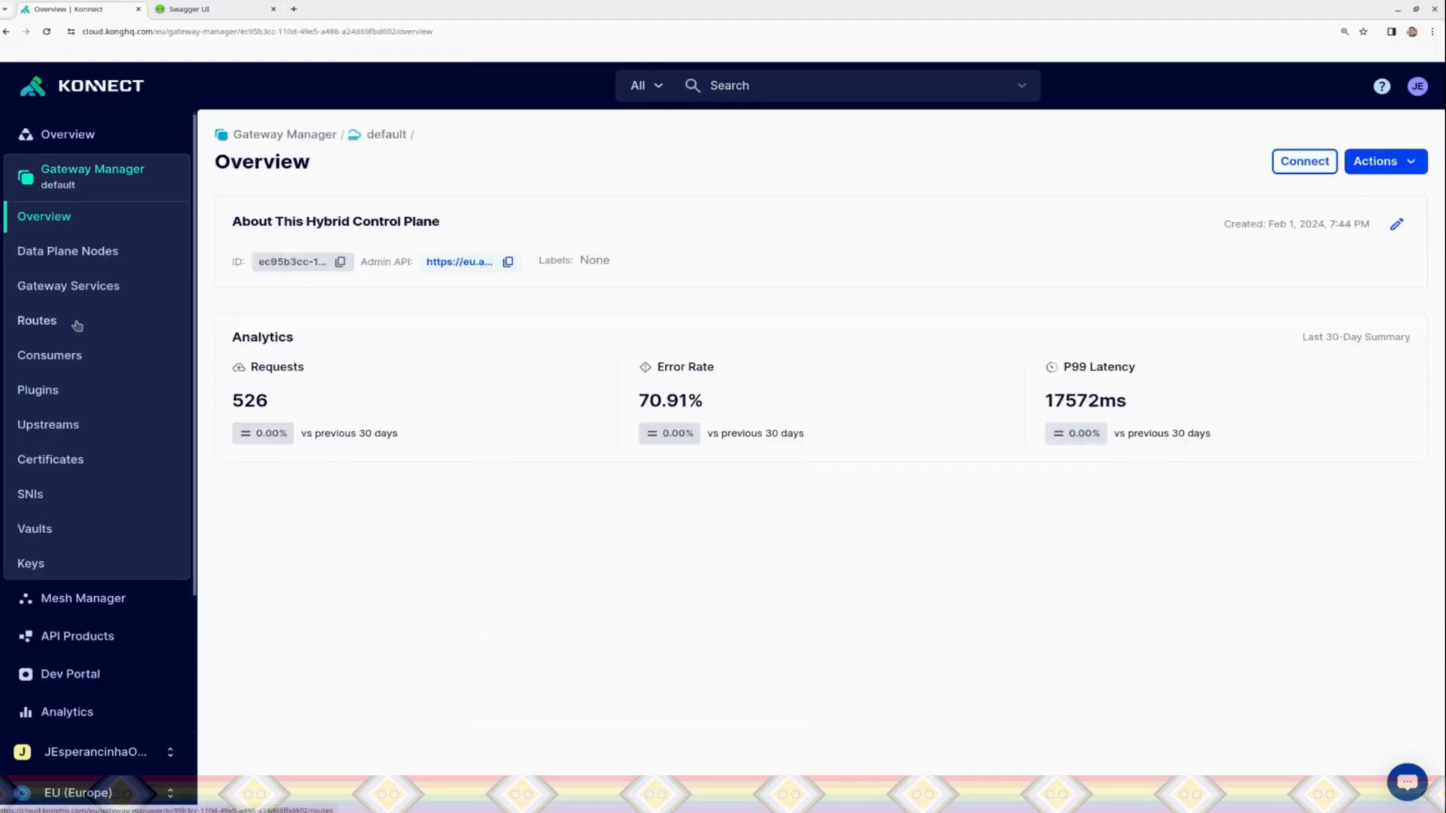
{"action": "left_click", "coordinate": [76, 280]}
{"action": "left_click", "coordinate": [84, 170]}
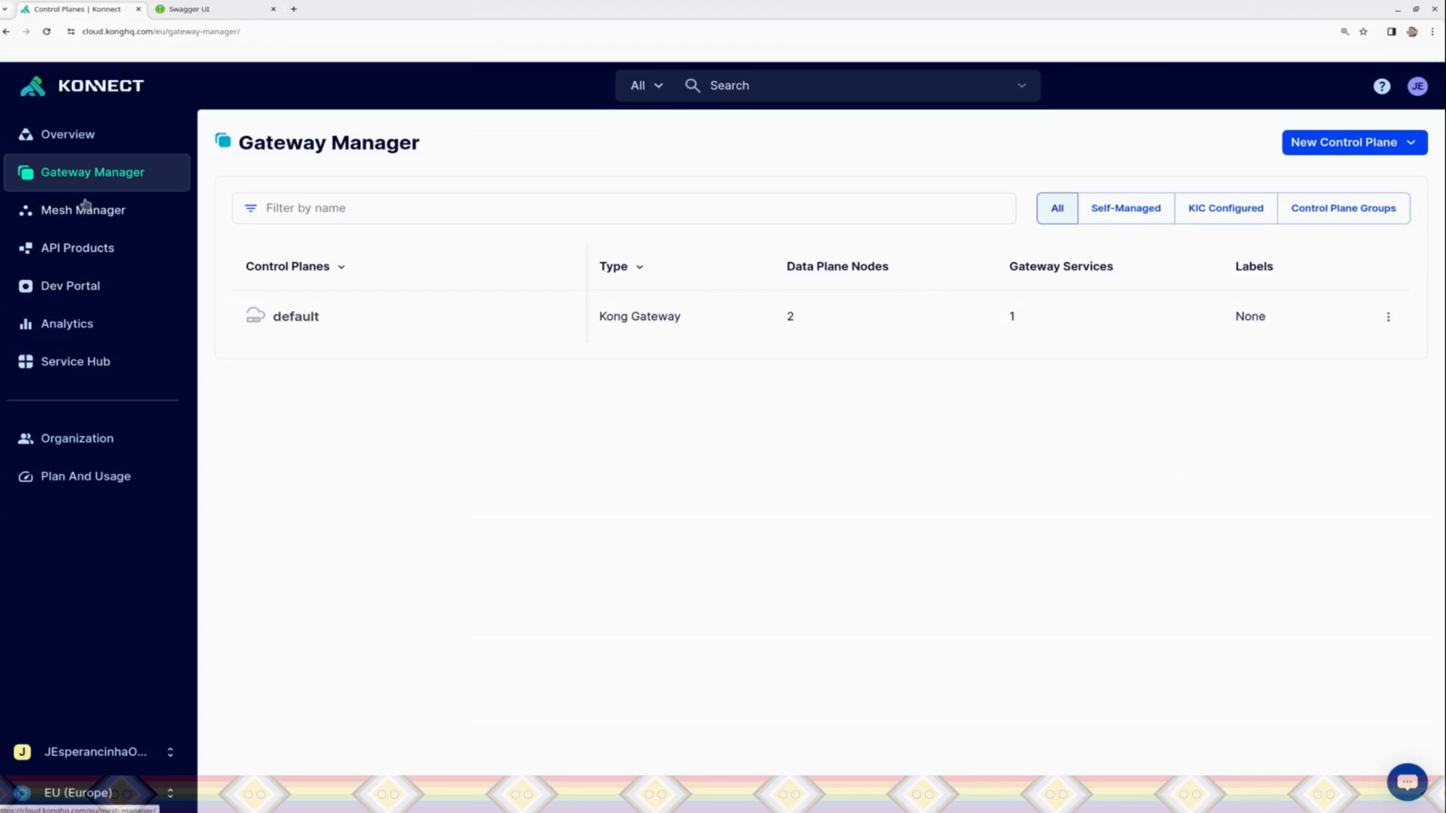
{"action": "left_click", "coordinate": [277, 309]}
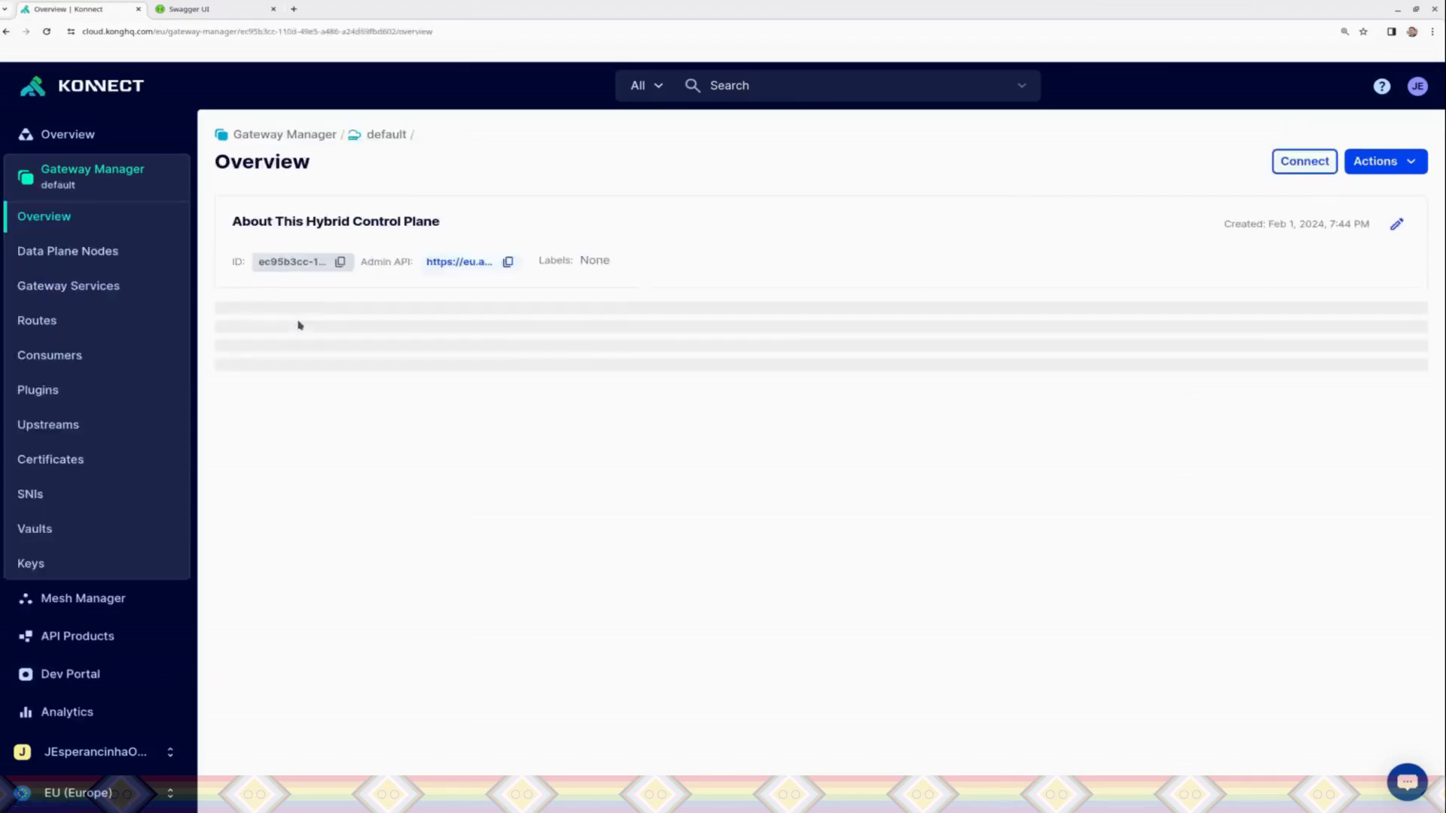
{"action": "left_click", "coordinate": [104, 285]}
{"action": "left_click", "coordinate": [290, 332]}
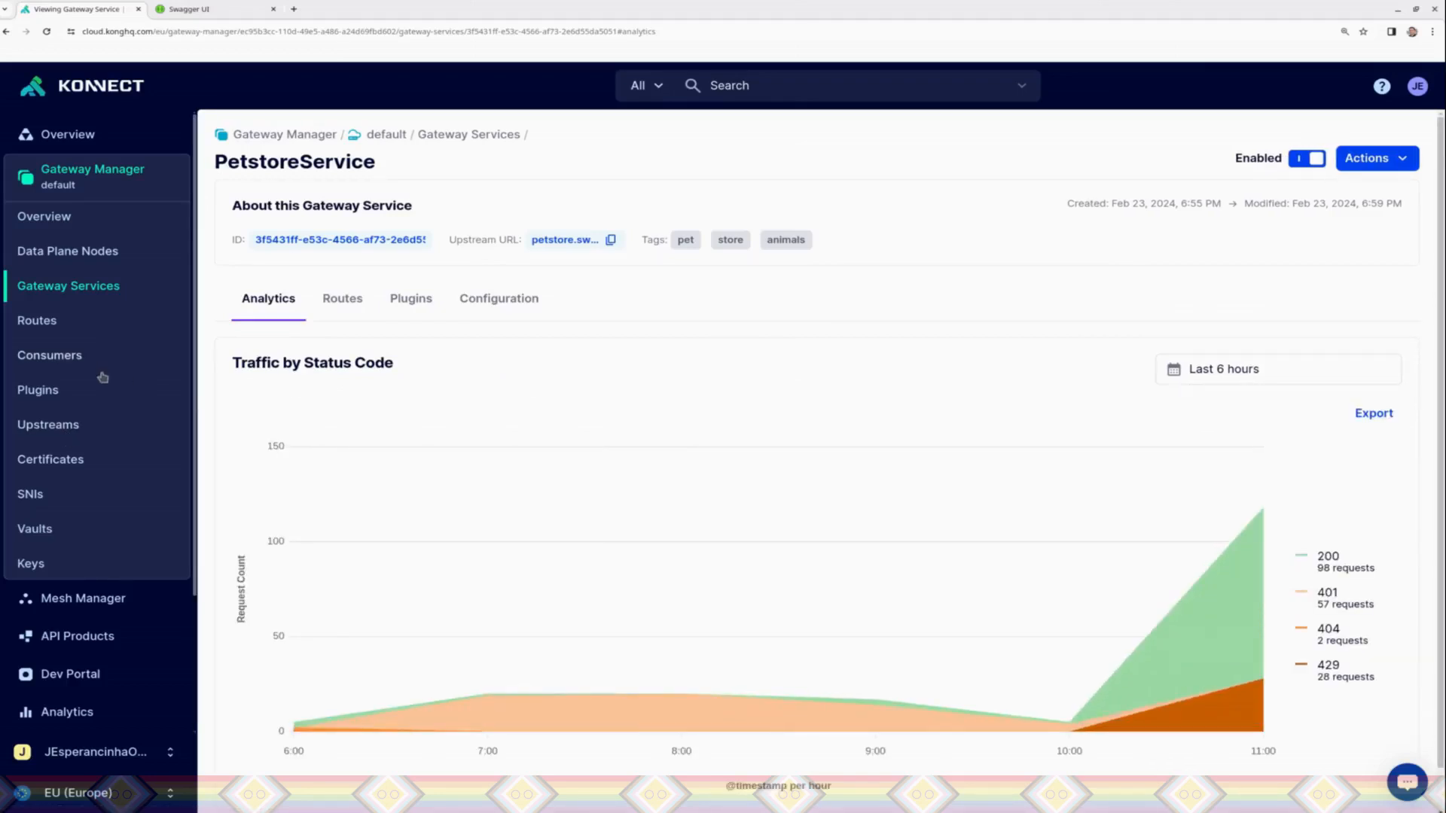
Step: Start a new Key Authentication plugin in the default control plane, scoped to the gateway service PetstoreService and the route PetRoute
{"action": "left_click", "coordinate": [55, 395]}
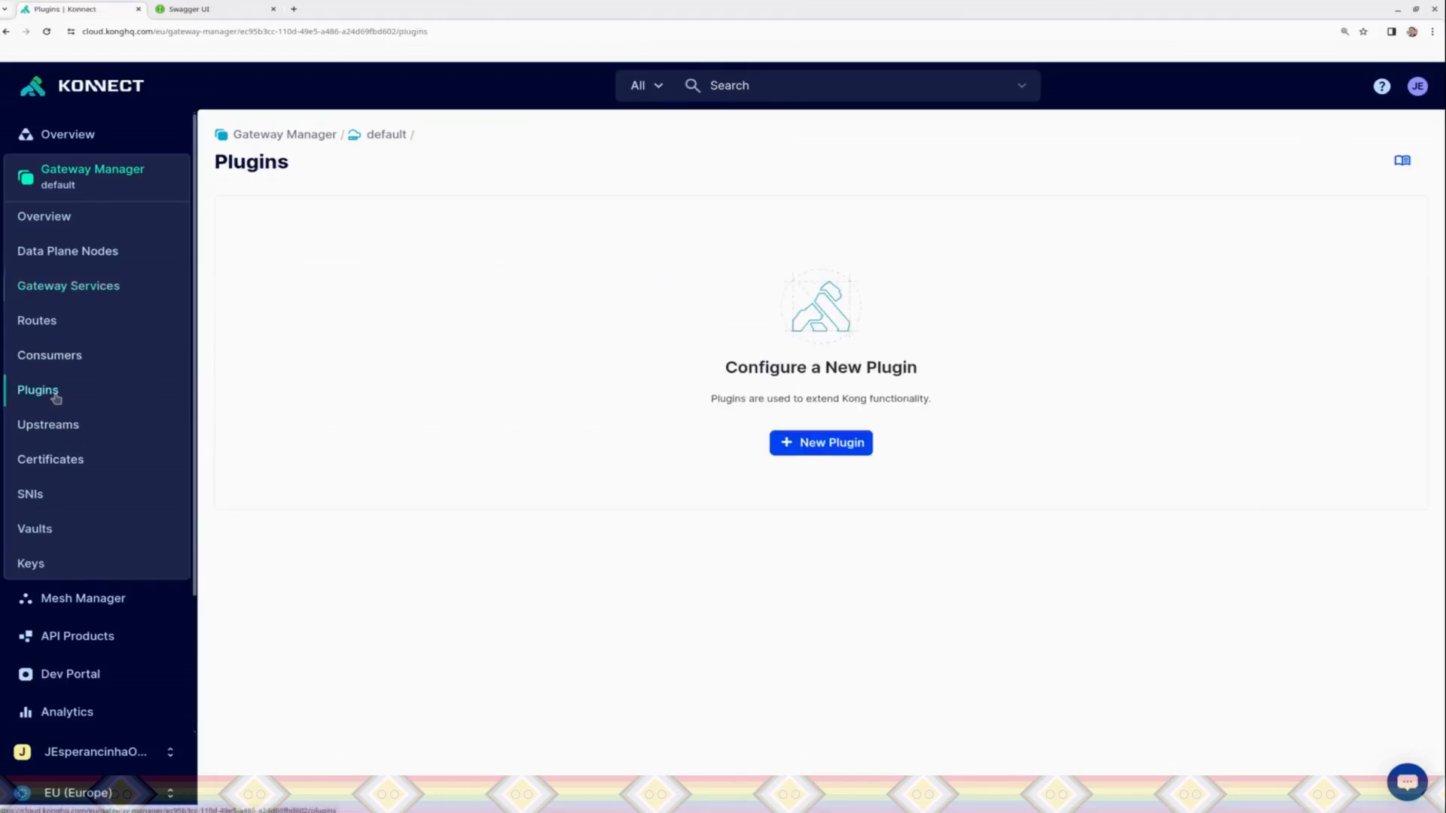
{"action": "left_click", "coordinate": [836, 444]}
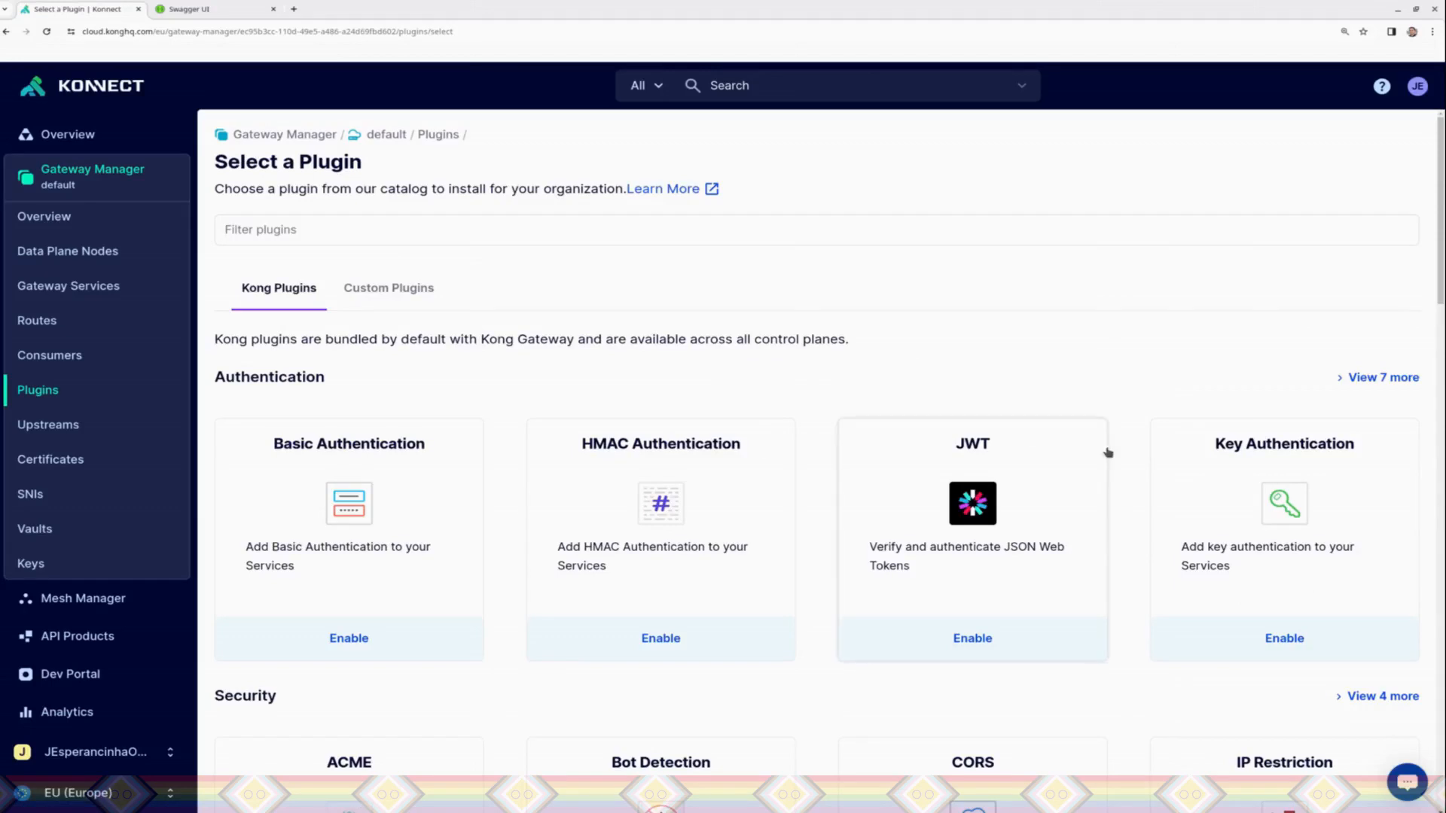
{"action": "left_click", "coordinate": [1262, 522]}
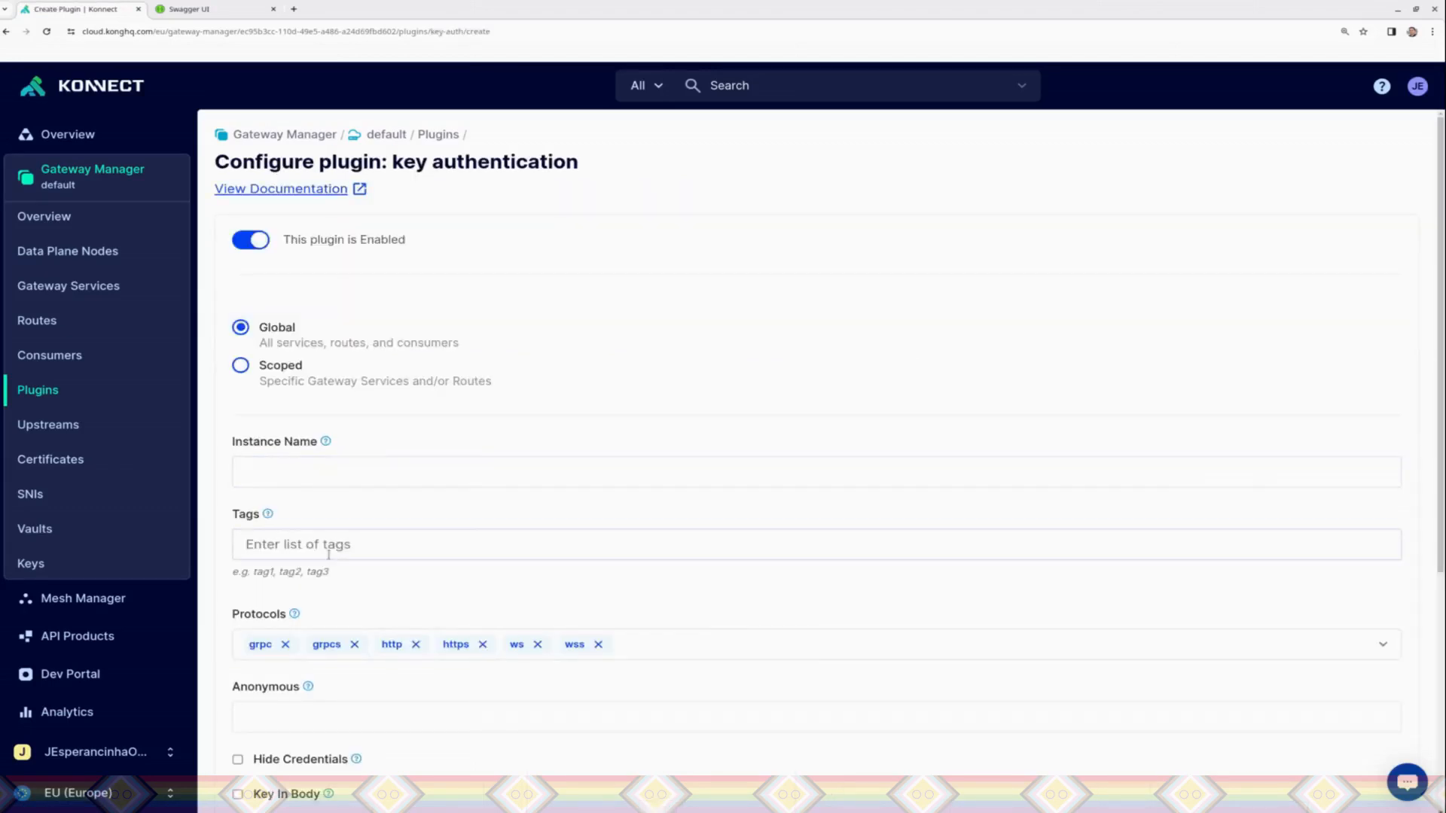
{"action": "left_click", "coordinate": [240, 365]}
{"action": "left_click", "coordinate": [301, 445]}
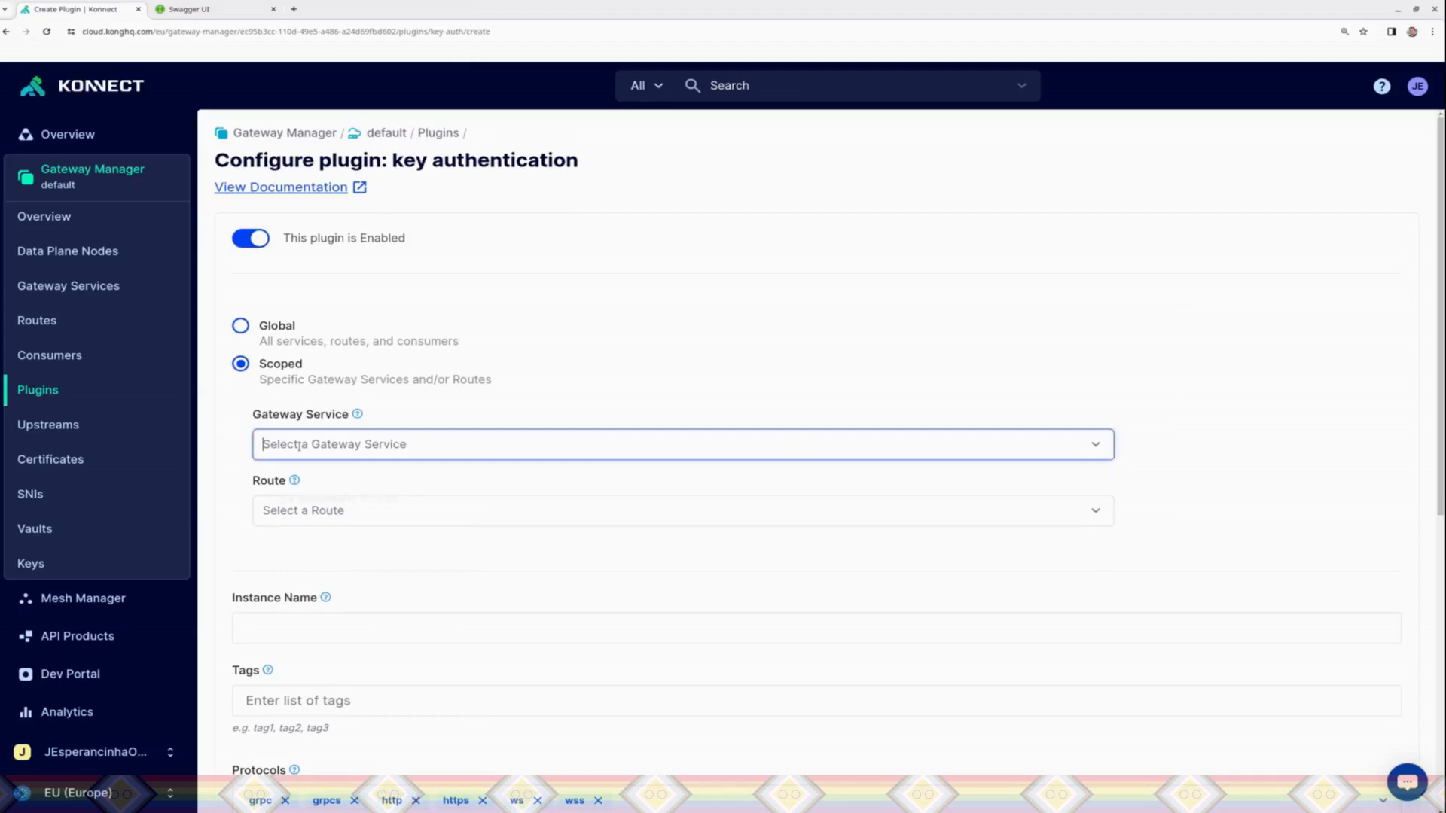
{"action": "type", "text": "Pet"}
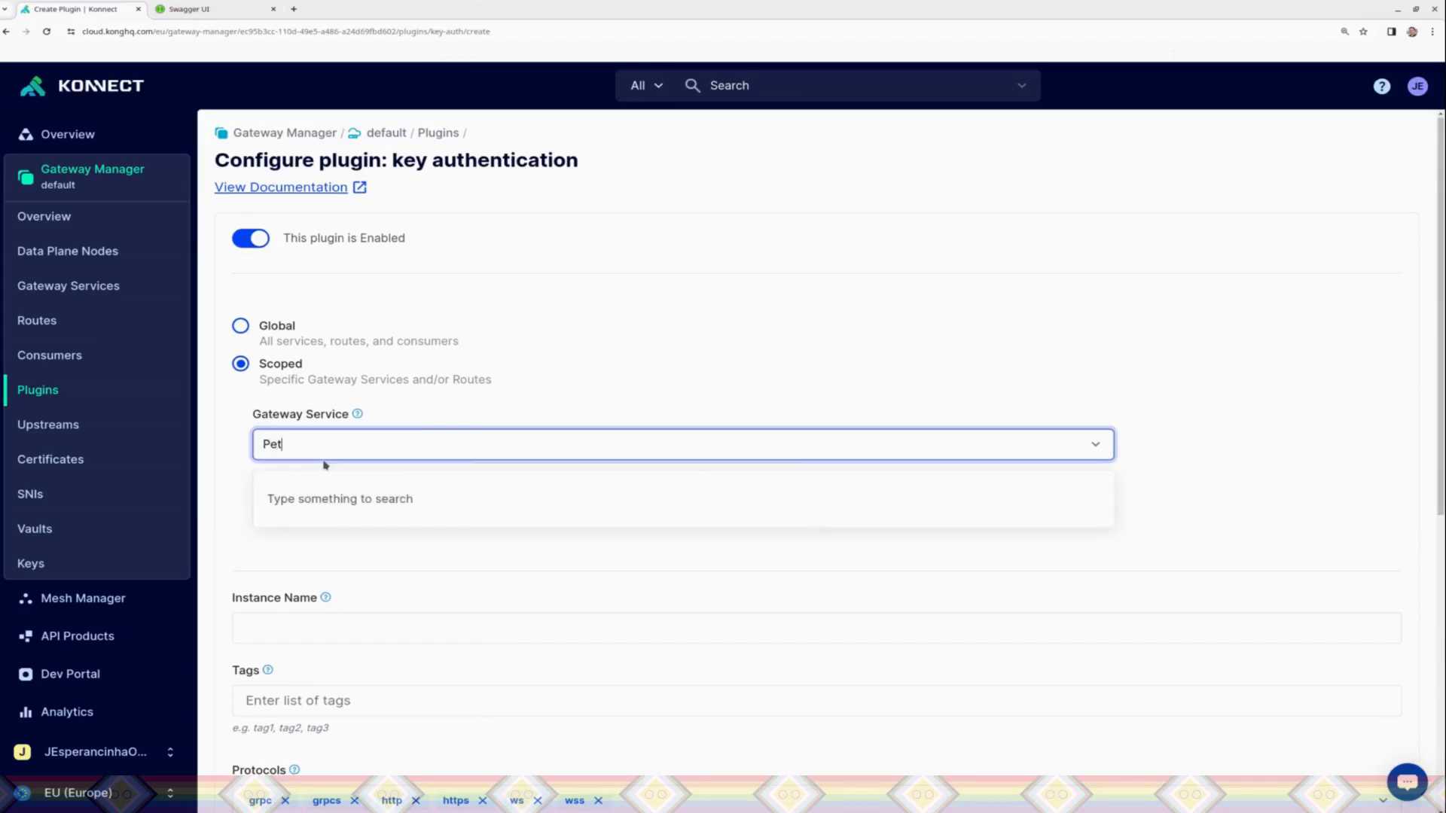
{"action": "left_click", "coordinate": [326, 494]}
{"action": "left_click", "coordinate": [322, 510]}
{"action": "type", "text": "PEt"}
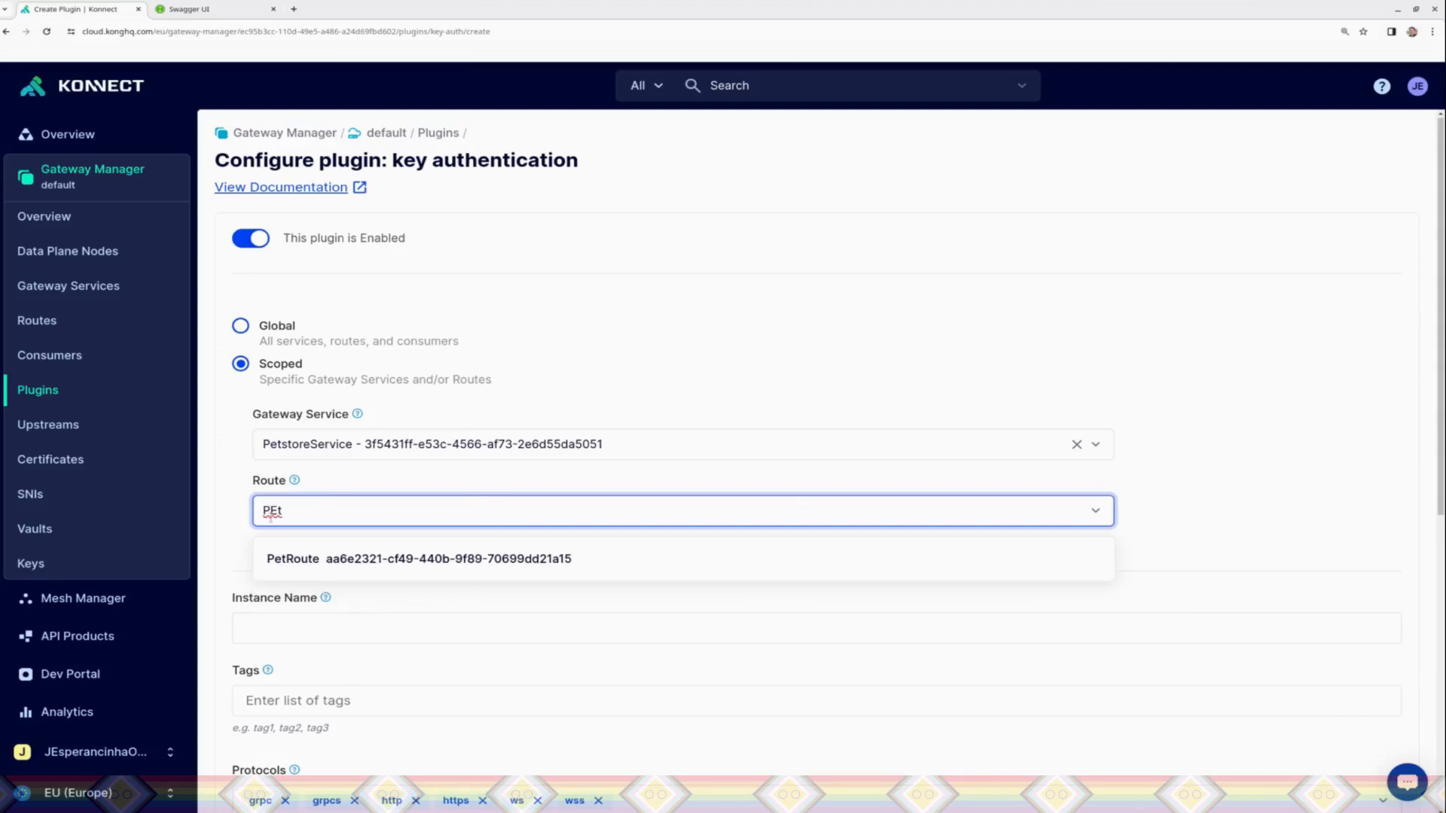
{"action": "left_click", "coordinate": [289, 549]}
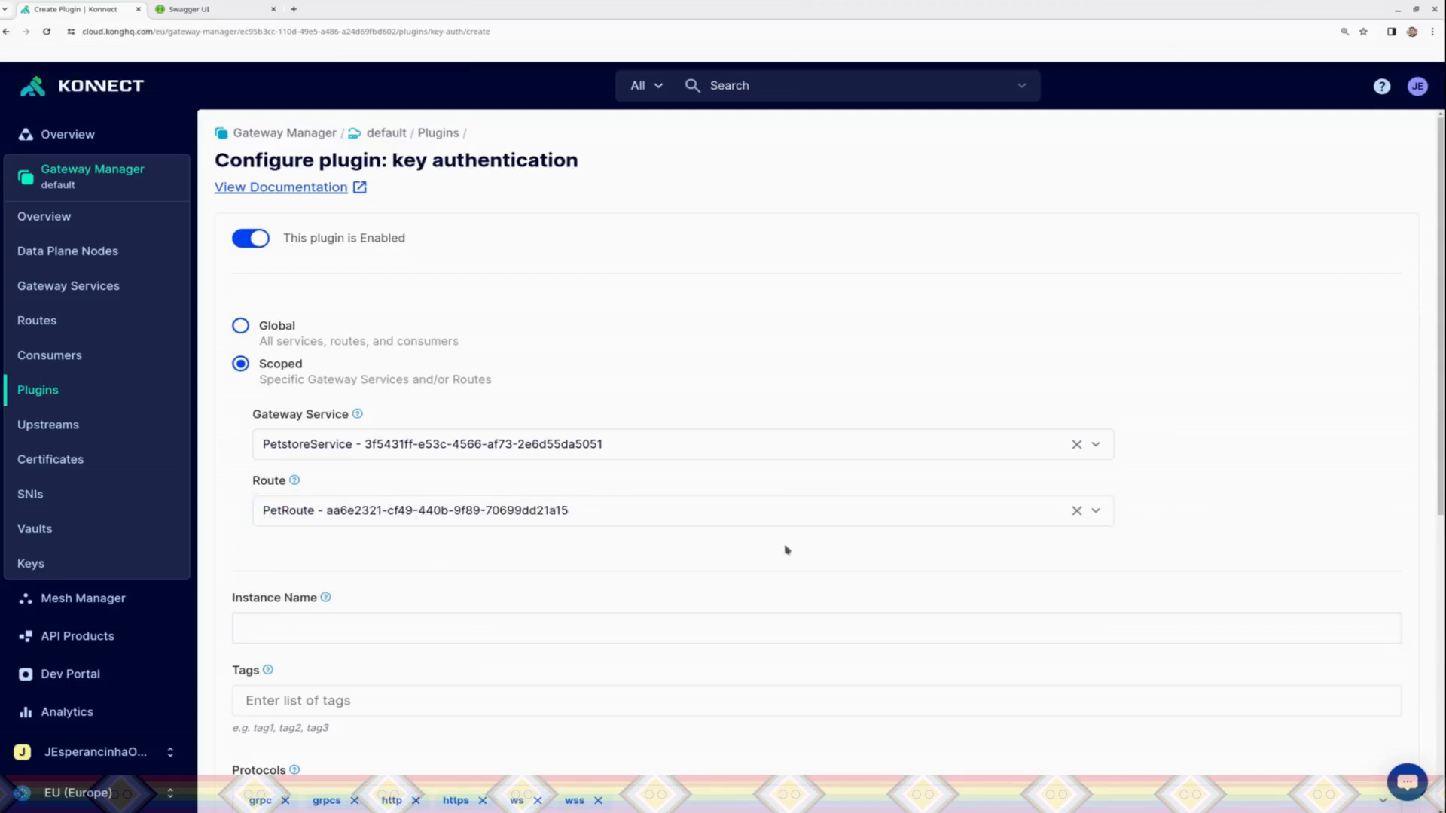
Step: Name the plugin instance PetKeyApi and save the plugin with the default key settings
{"action": "scroll", "coordinate": [1434, 444], "scroll_direction": "down", "scroll_amount": 1}
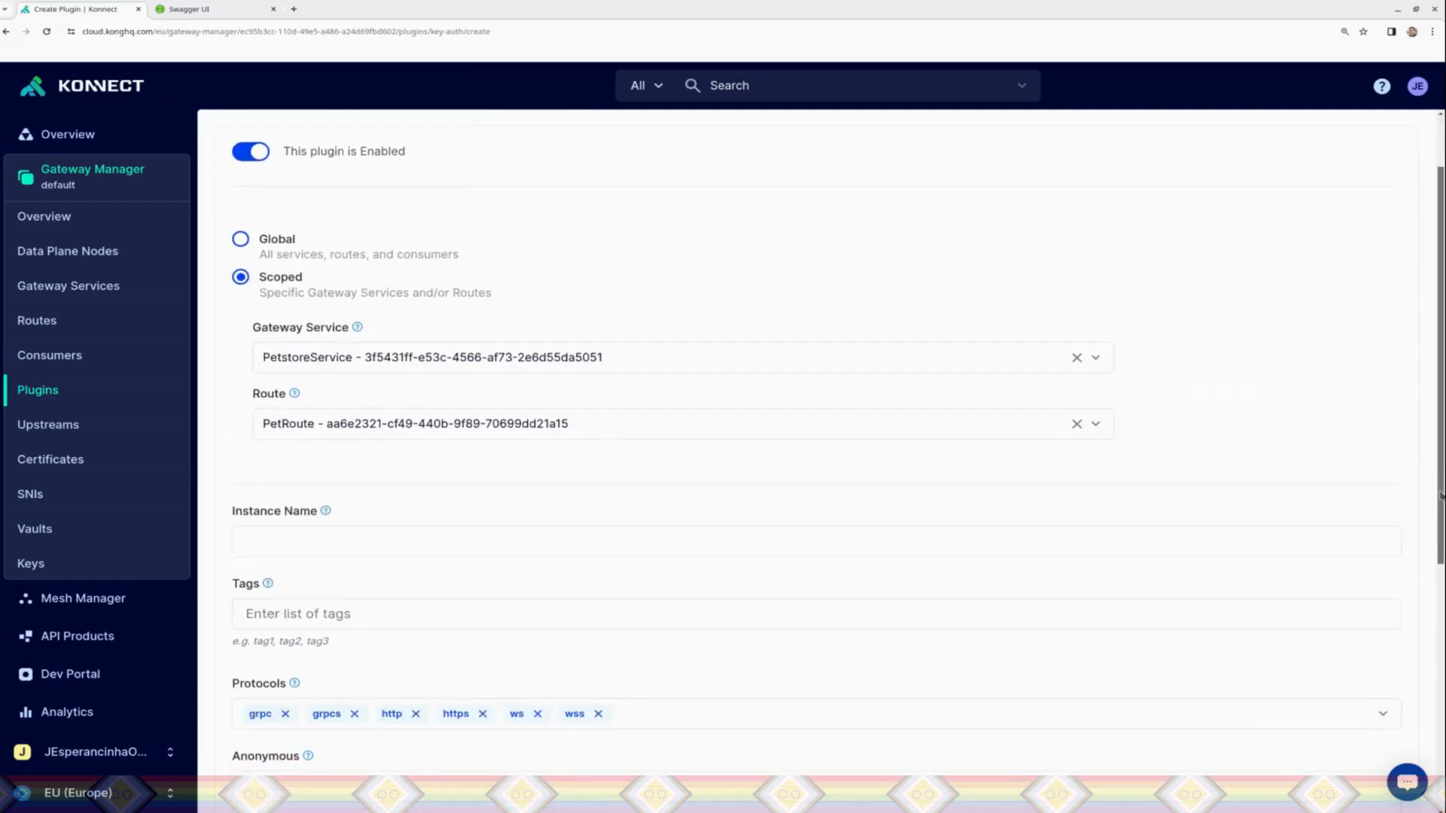
{"action": "scroll", "coordinate": [399, 568], "scroll_direction": "up", "scroll_amount": 1}
{"action": "left_click", "coordinate": [400, 570]}
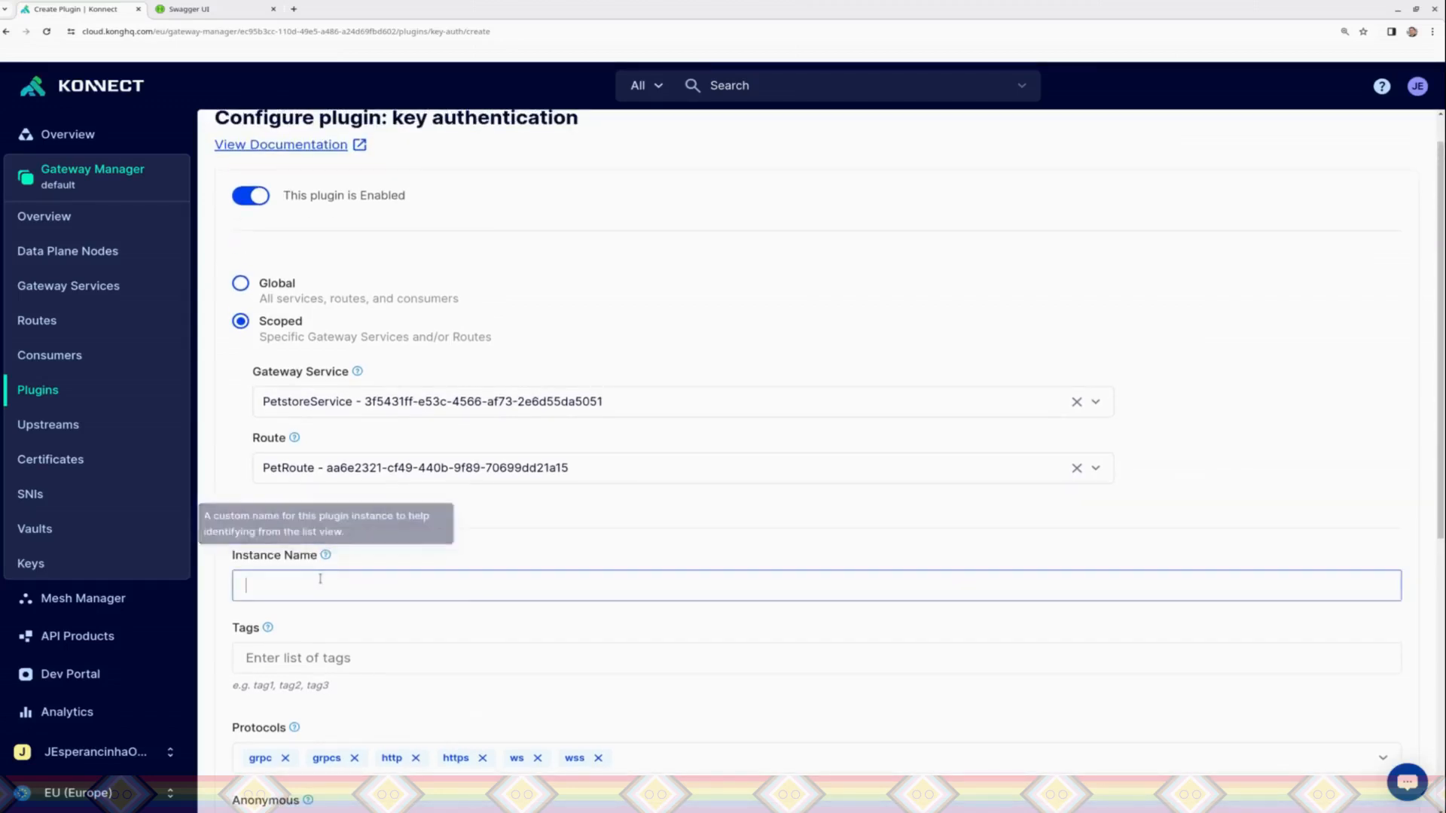
{"action": "scroll", "coordinate": [313, 616], "scroll_direction": "up", "scroll_amount": 1}
{"action": "left_click", "coordinate": [312, 631]}
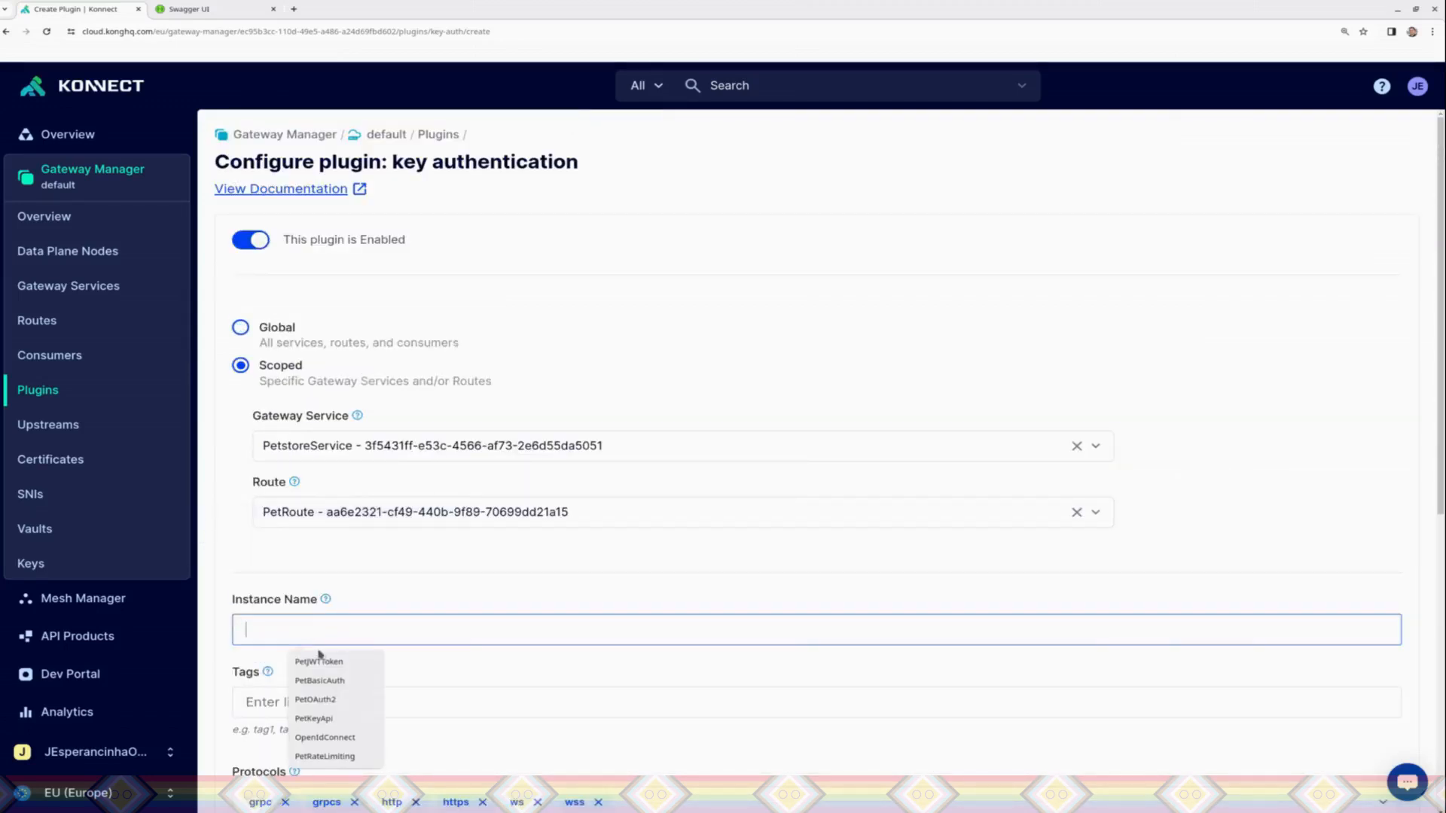
{"action": "left_click", "coordinate": [314, 718]}
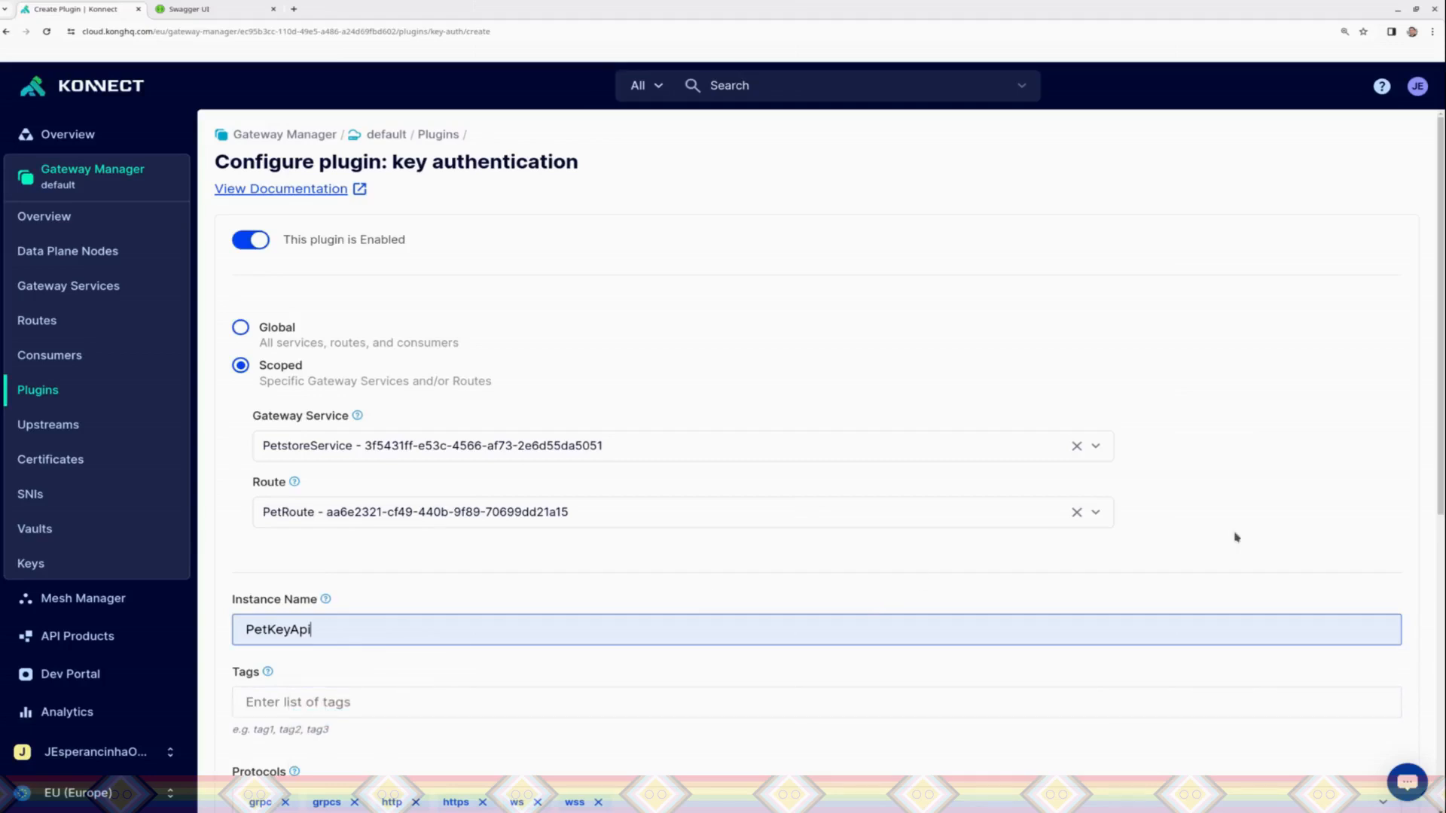
{"action": "scroll", "coordinate": [1235, 537], "scroll_direction": "down", "scroll_amount": 6}
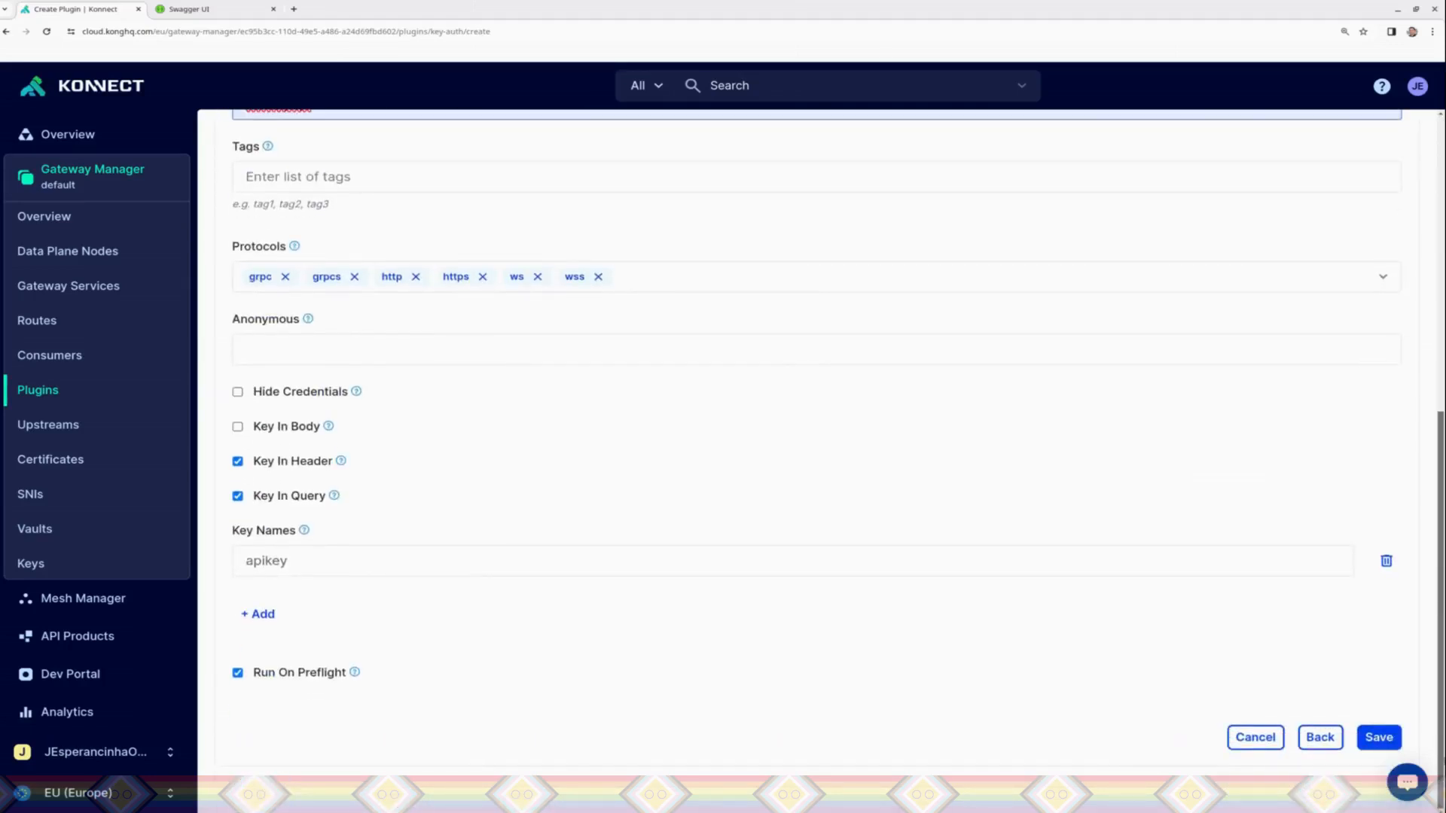
{"action": "left_click", "coordinate": [1376, 738]}
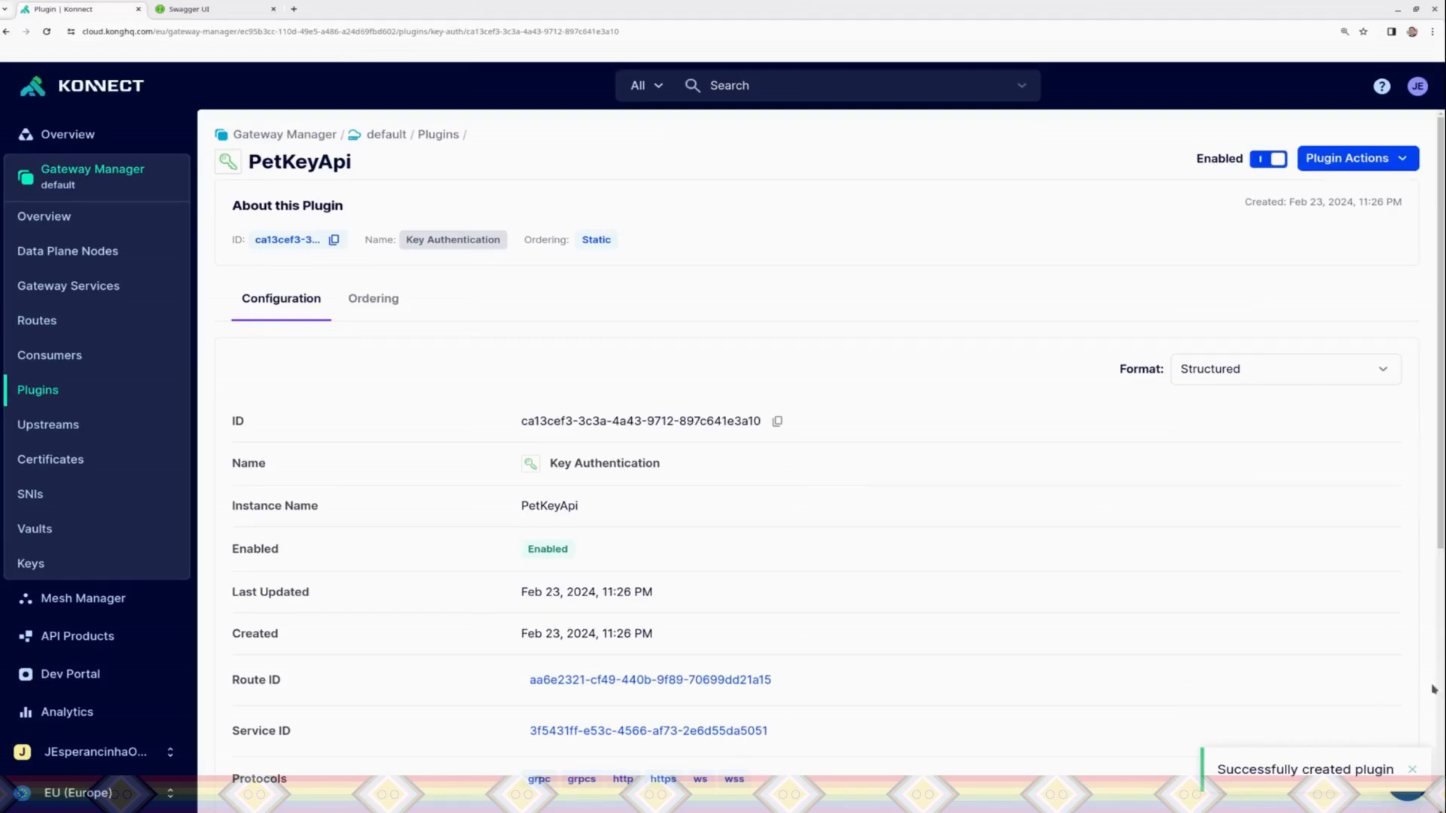
{"action": "left_click", "coordinate": [1412, 767]}
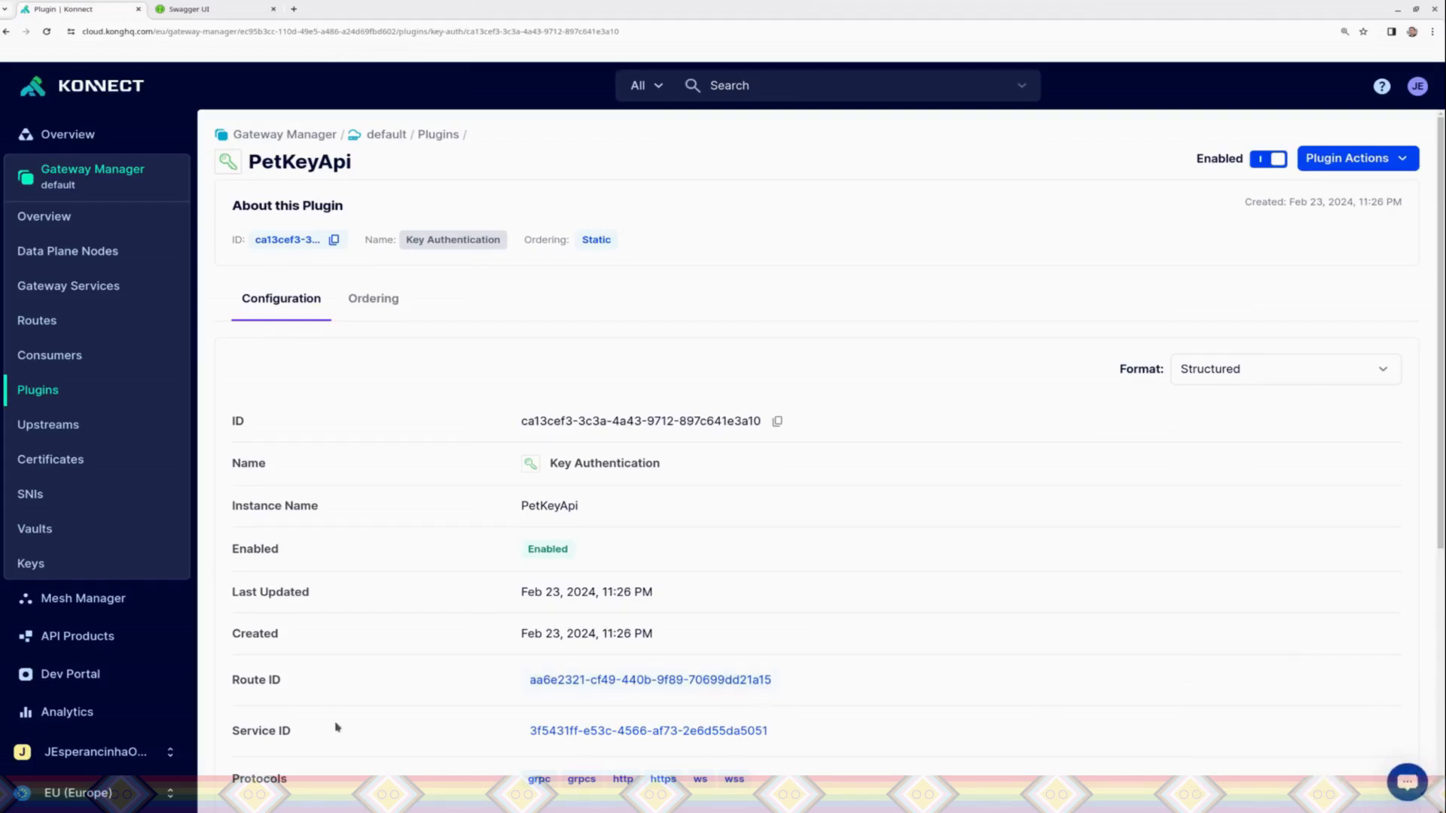
{"action": "key", "text": "ctrl+a"}
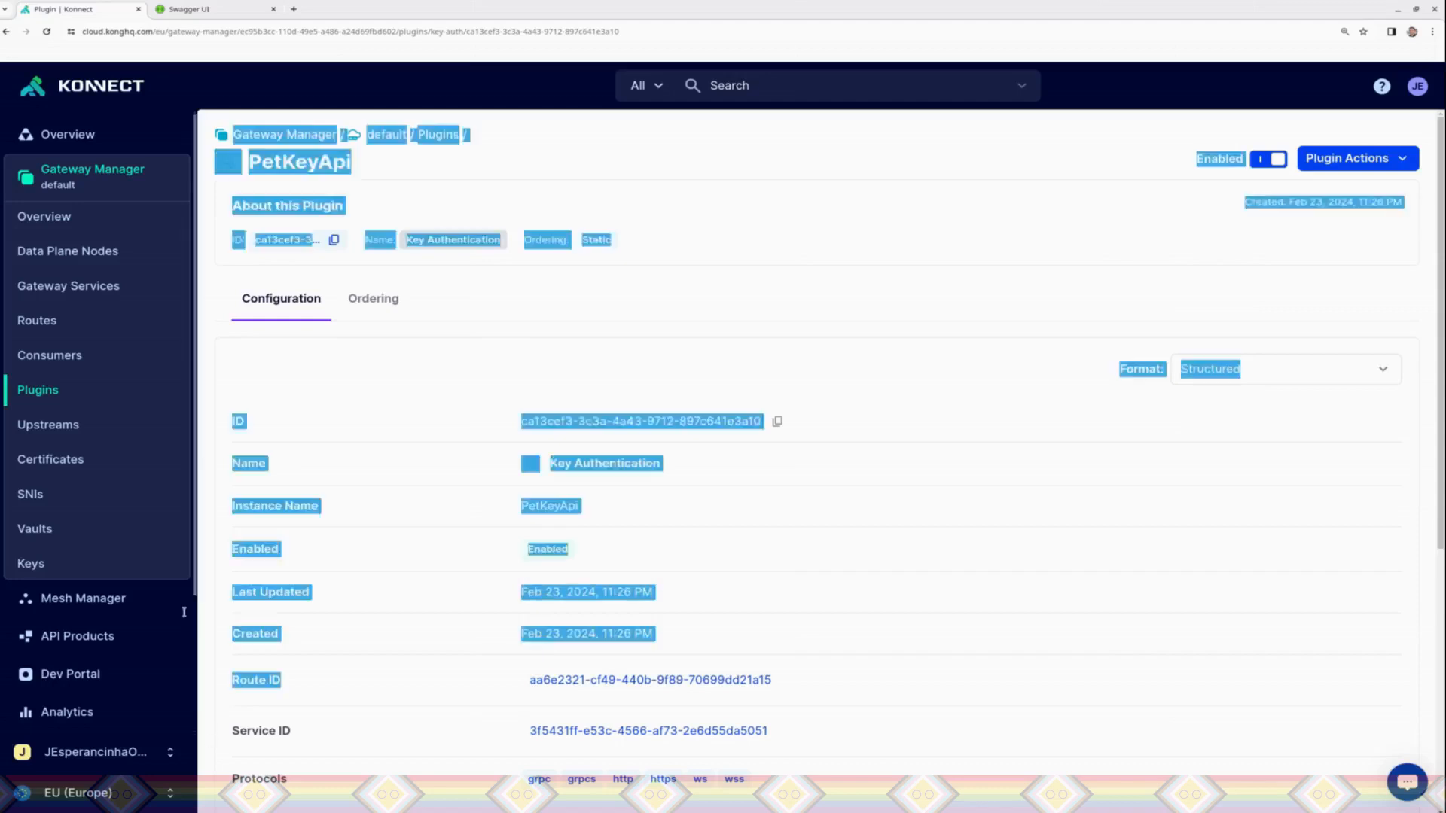
{"action": "left_click", "coordinate": [410, 397]}
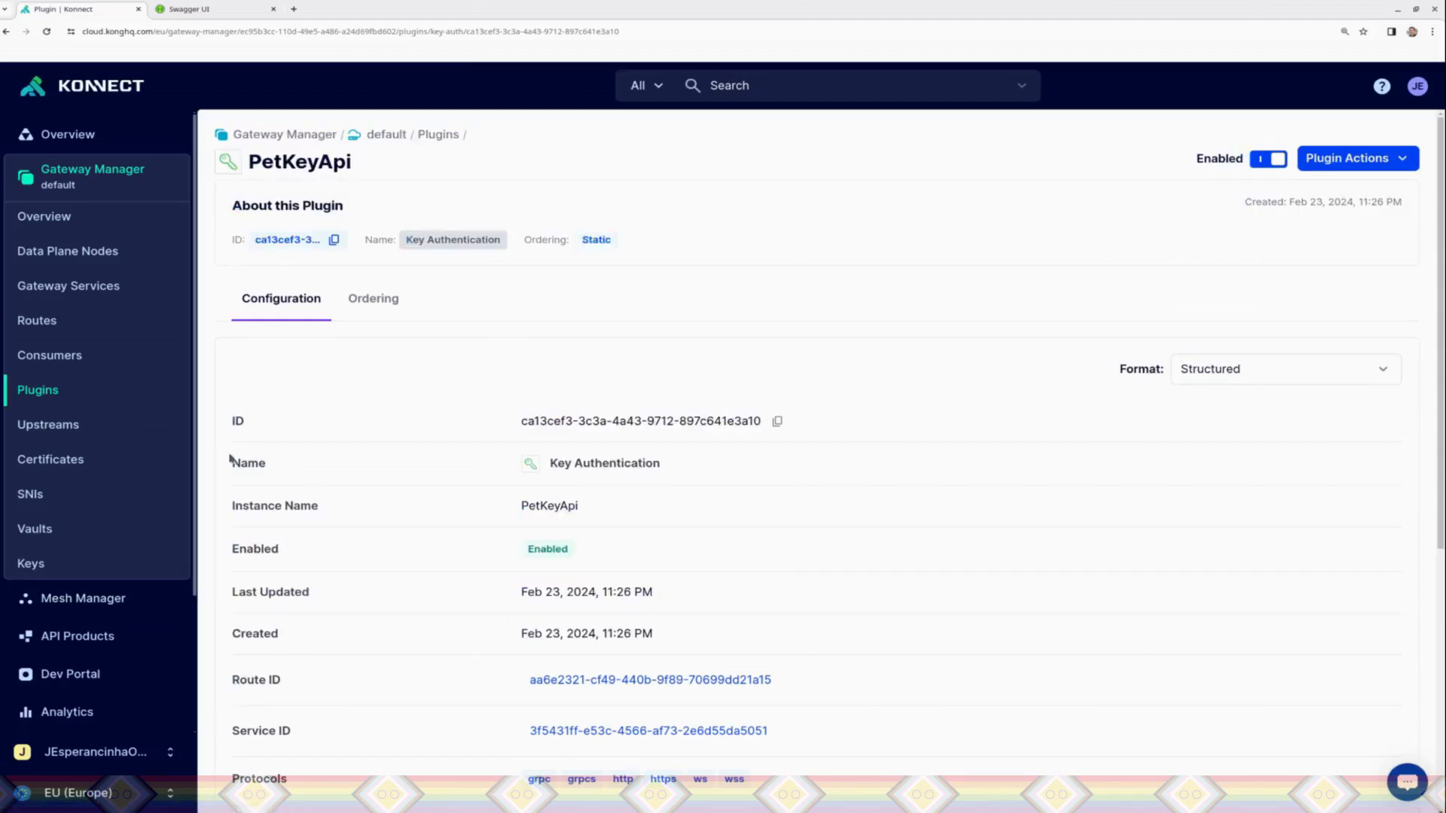
Step: Switch to Insomnia and send the GET request to localhost:8000/pet/findByStatus?status=sold repeatedly without an API key
{"action": "key", "text": "alt+Tab"}
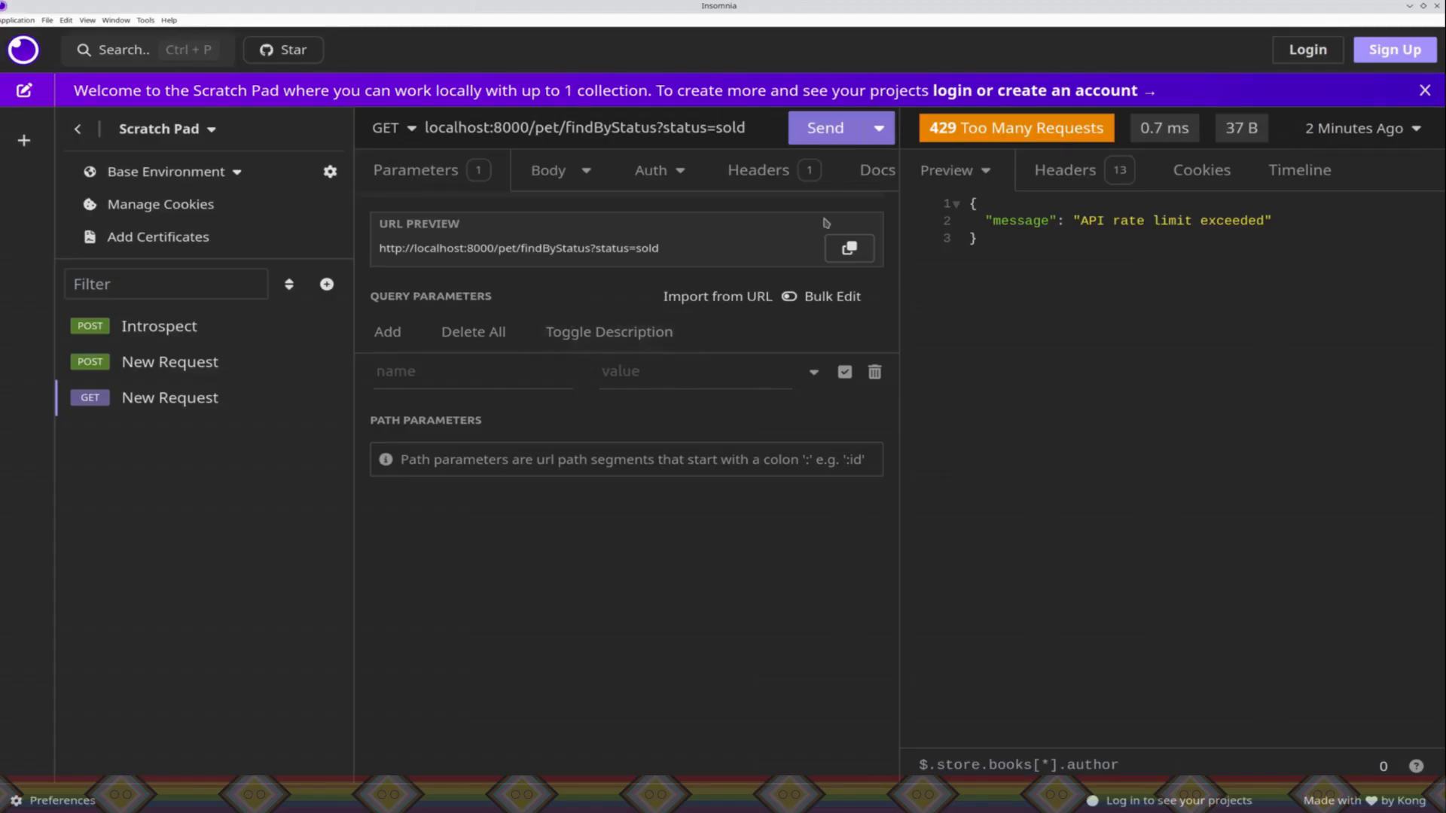
{"action": "left_click", "coordinate": [823, 129]}
{"action": "left_click", "coordinate": [824, 130]}
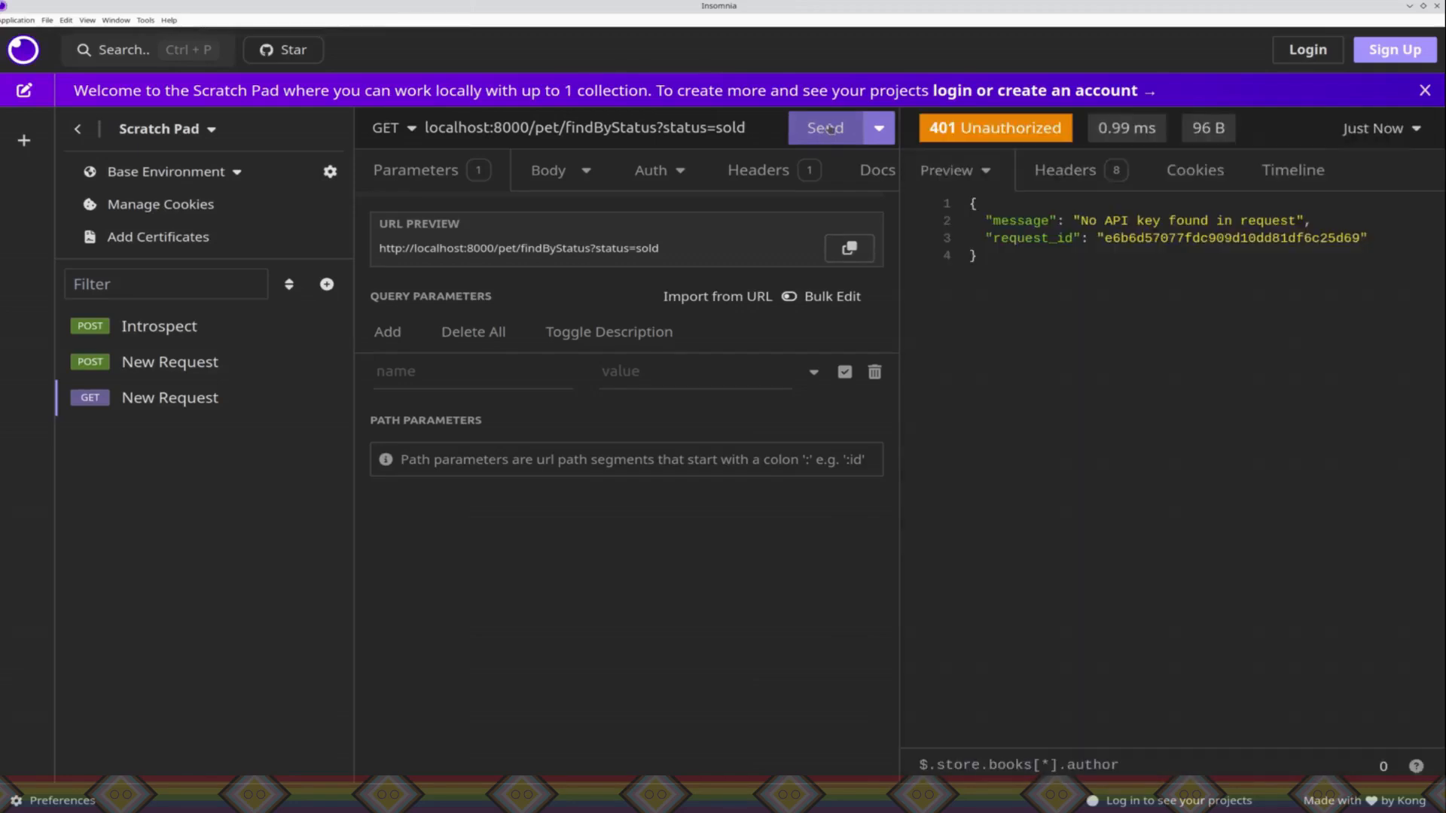
{"action": "left_click", "coordinate": [829, 130]}
{"action": "left_click", "coordinate": [828, 129]}
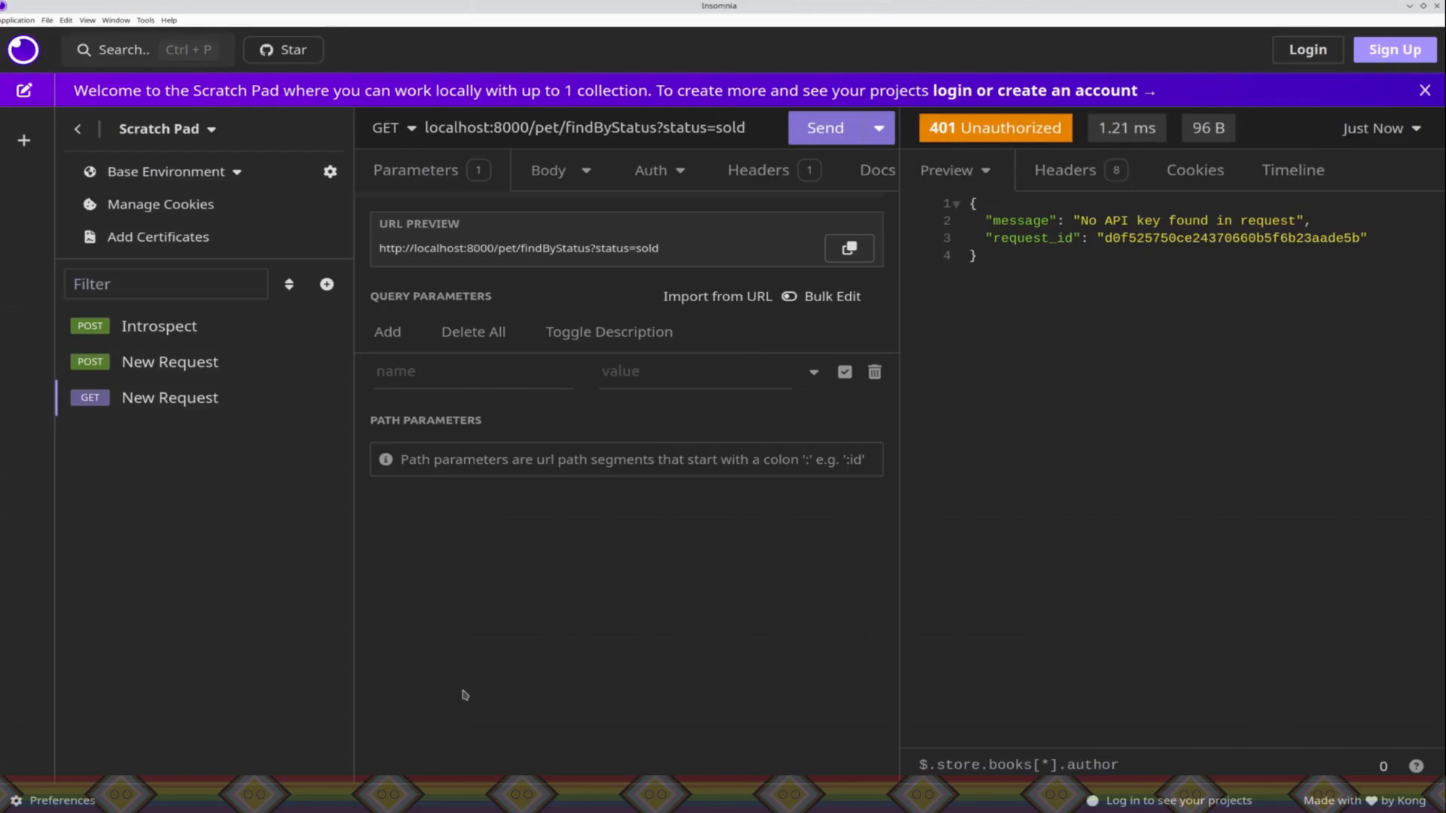
Step: Switch back to Kong Konnect and create a key authentication credential for the owner-tagged consumer, leaving the key empty and setting the tags to apikey,owner
{"action": "key", "text": "alt+Tab"}
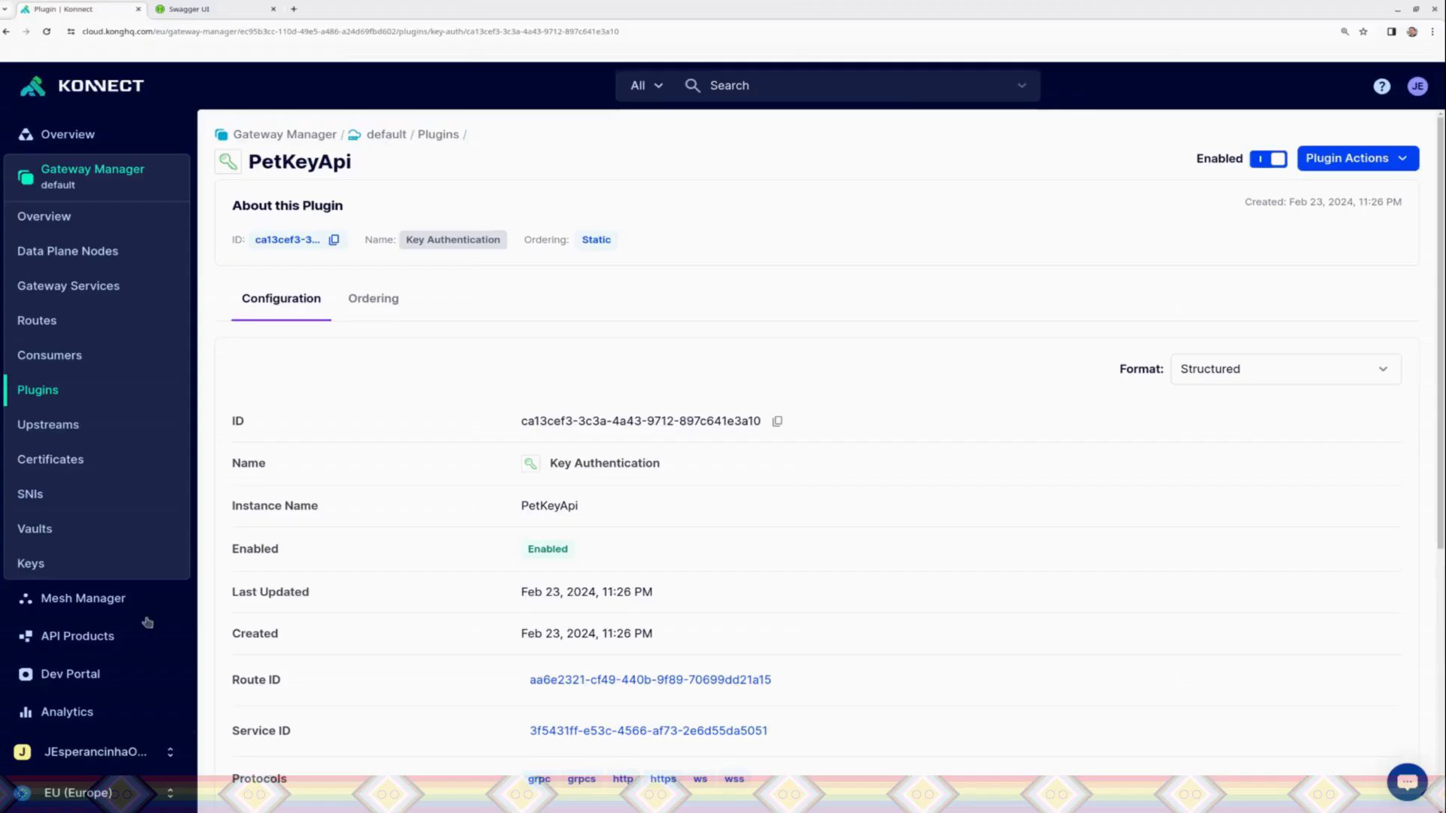
{"action": "left_click", "coordinate": [60, 356]}
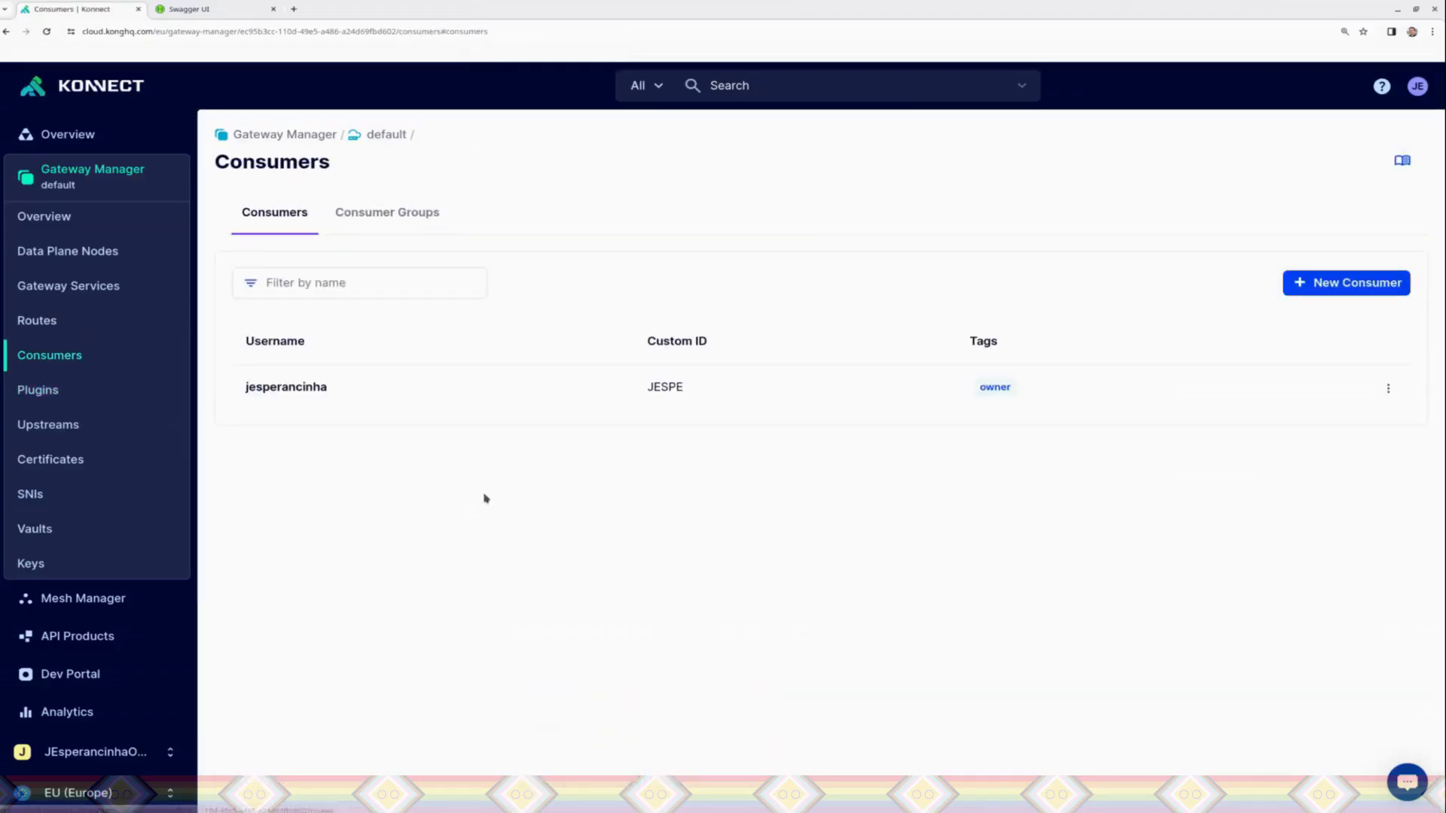
{"action": "left_click", "coordinate": [503, 401]}
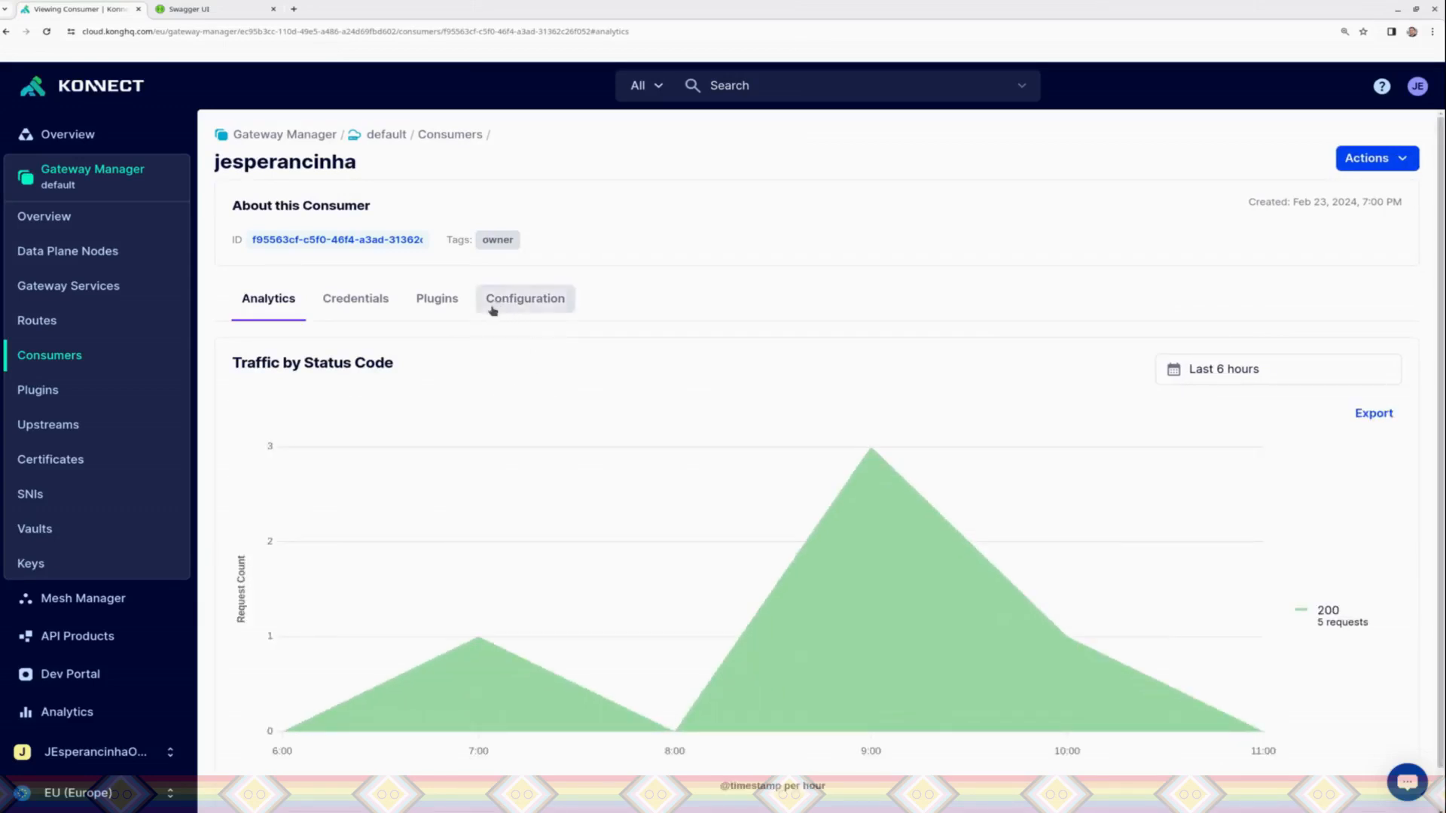
{"action": "left_click", "coordinate": [384, 307]}
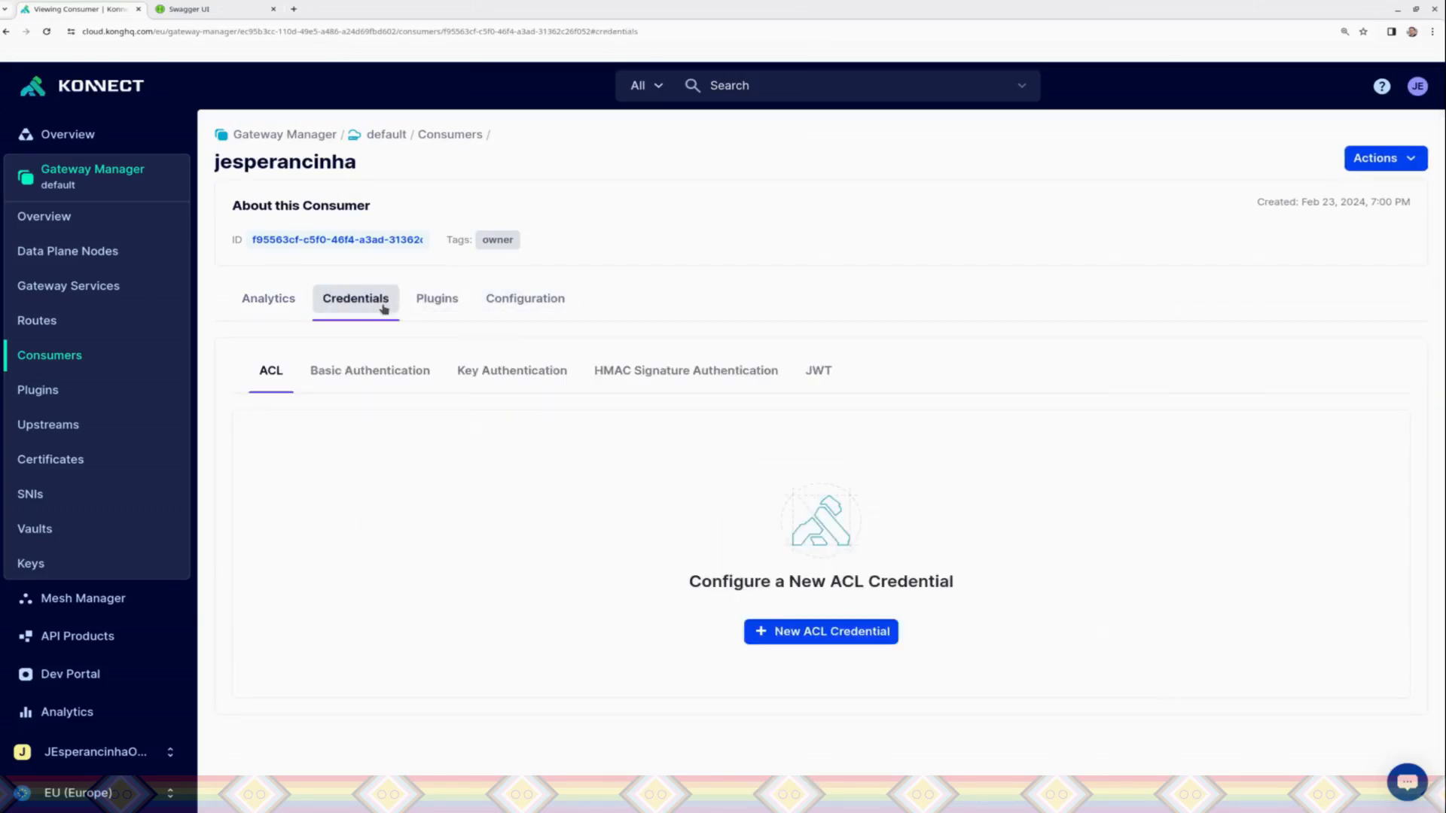
{"action": "left_click", "coordinate": [521, 380]}
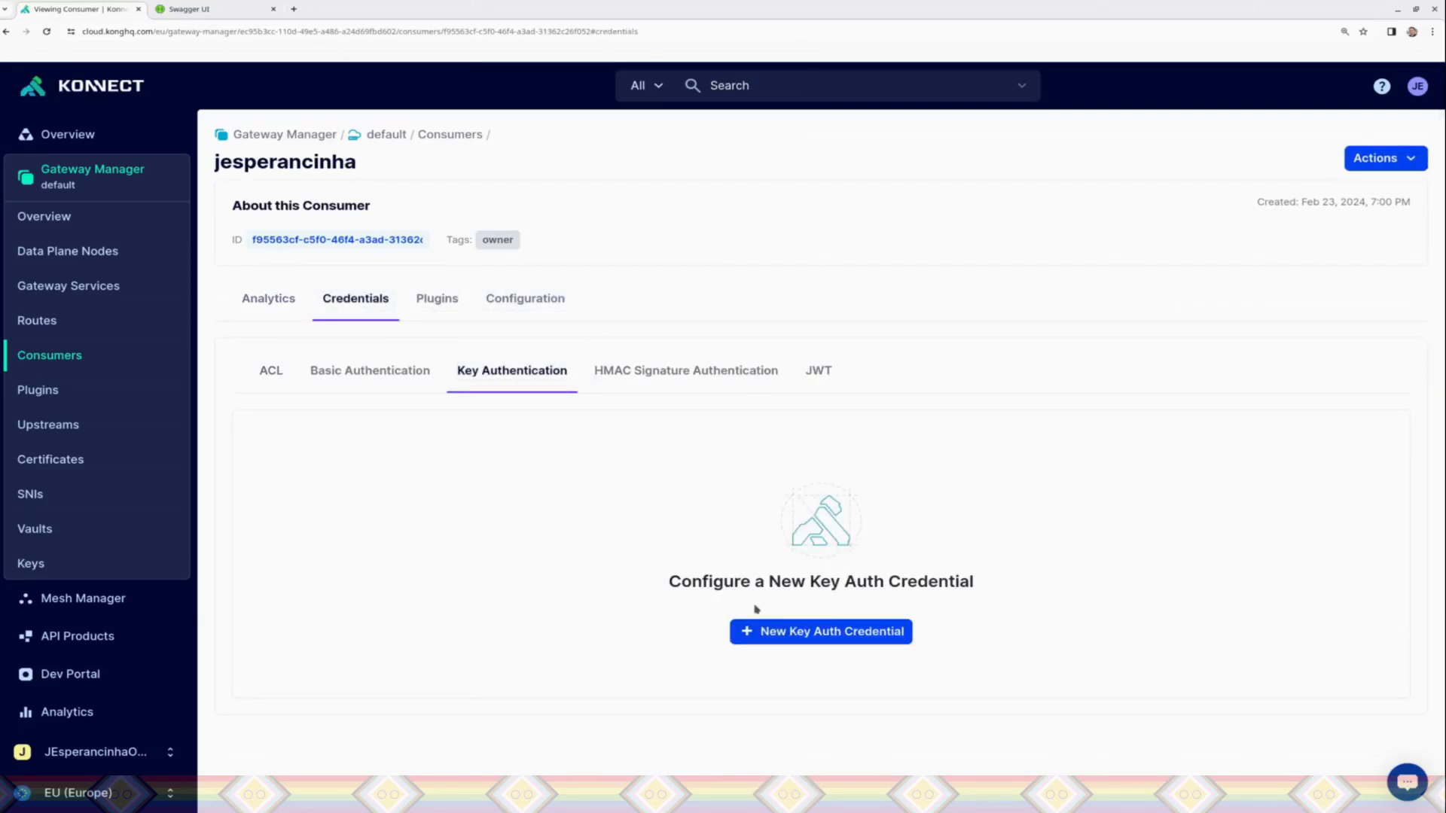
{"action": "left_click", "coordinate": [768, 629]}
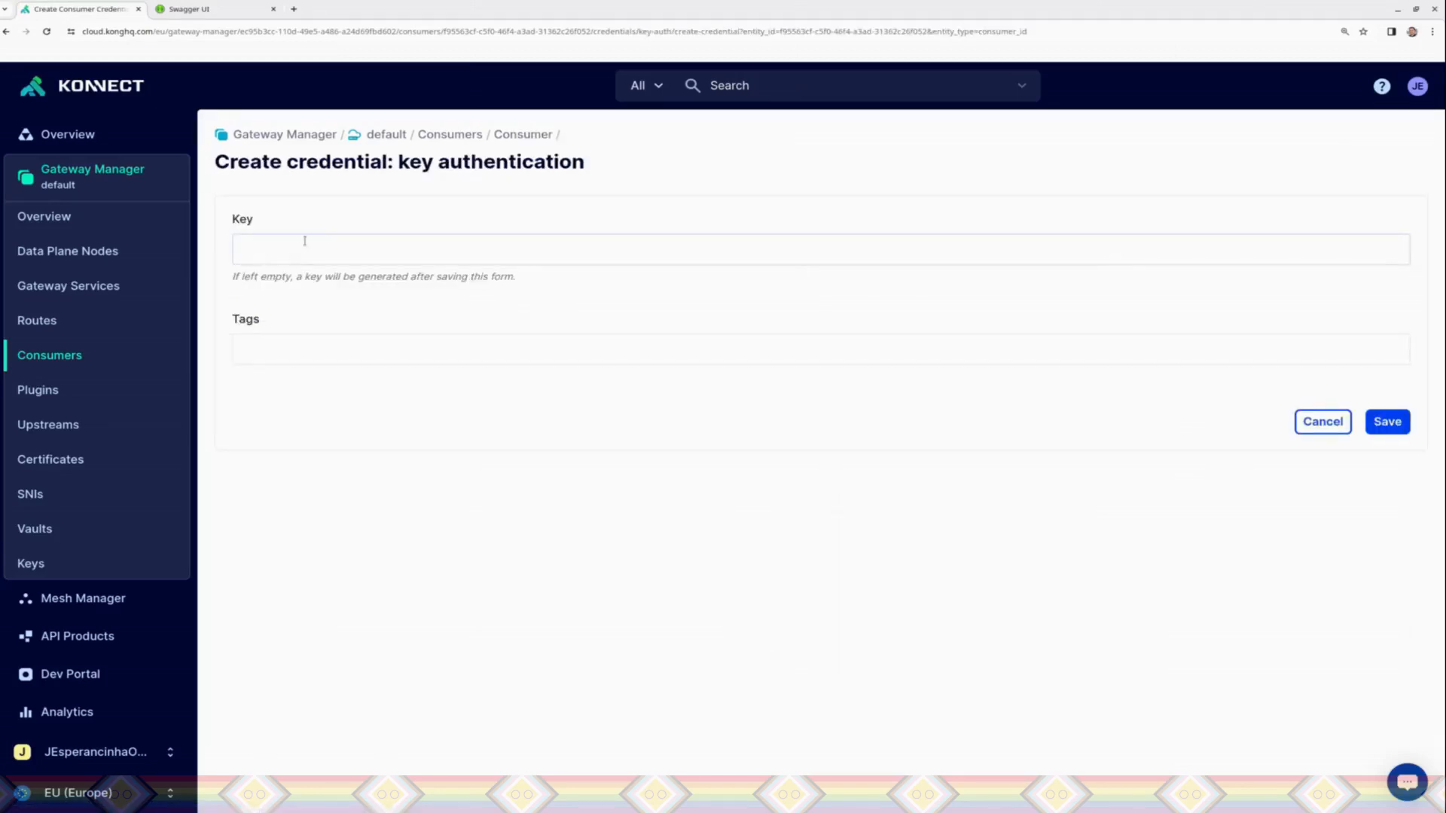
{"action": "left_click", "coordinate": [410, 261]}
{"action": "left_click", "coordinate": [643, 355]}
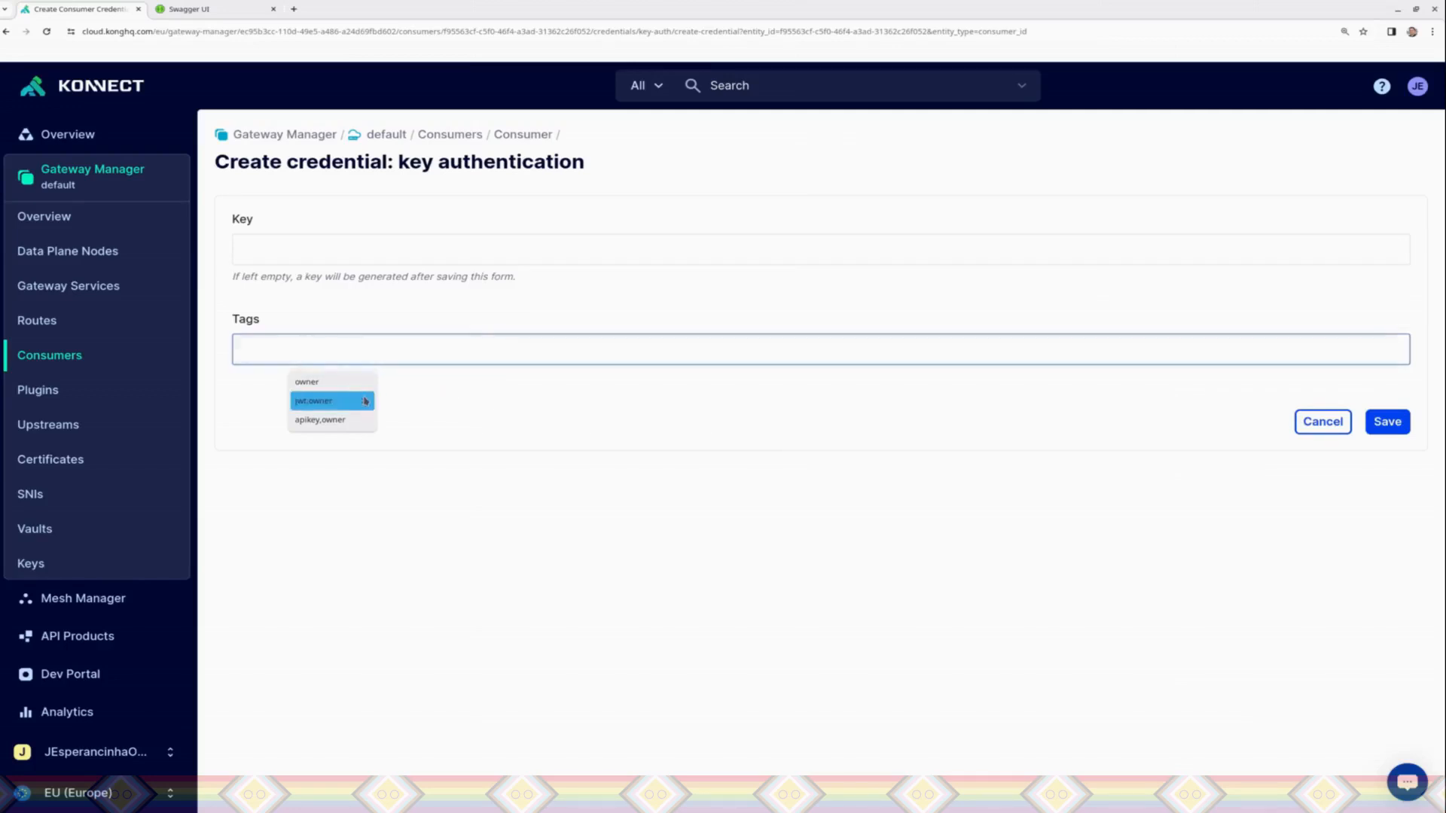
{"action": "left_click", "coordinate": [353, 419]}
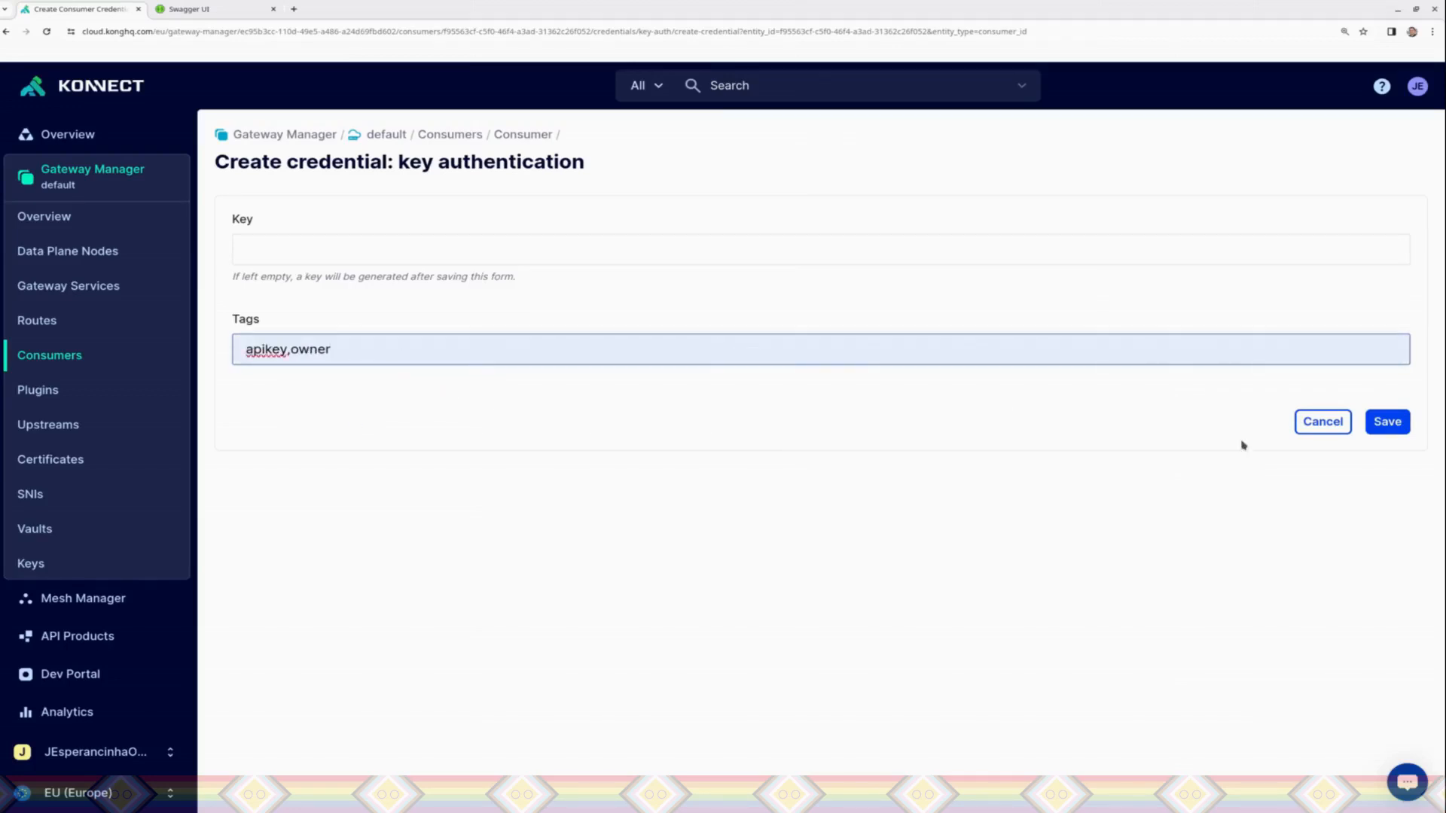
{"action": "left_click", "coordinate": [1388, 422]}
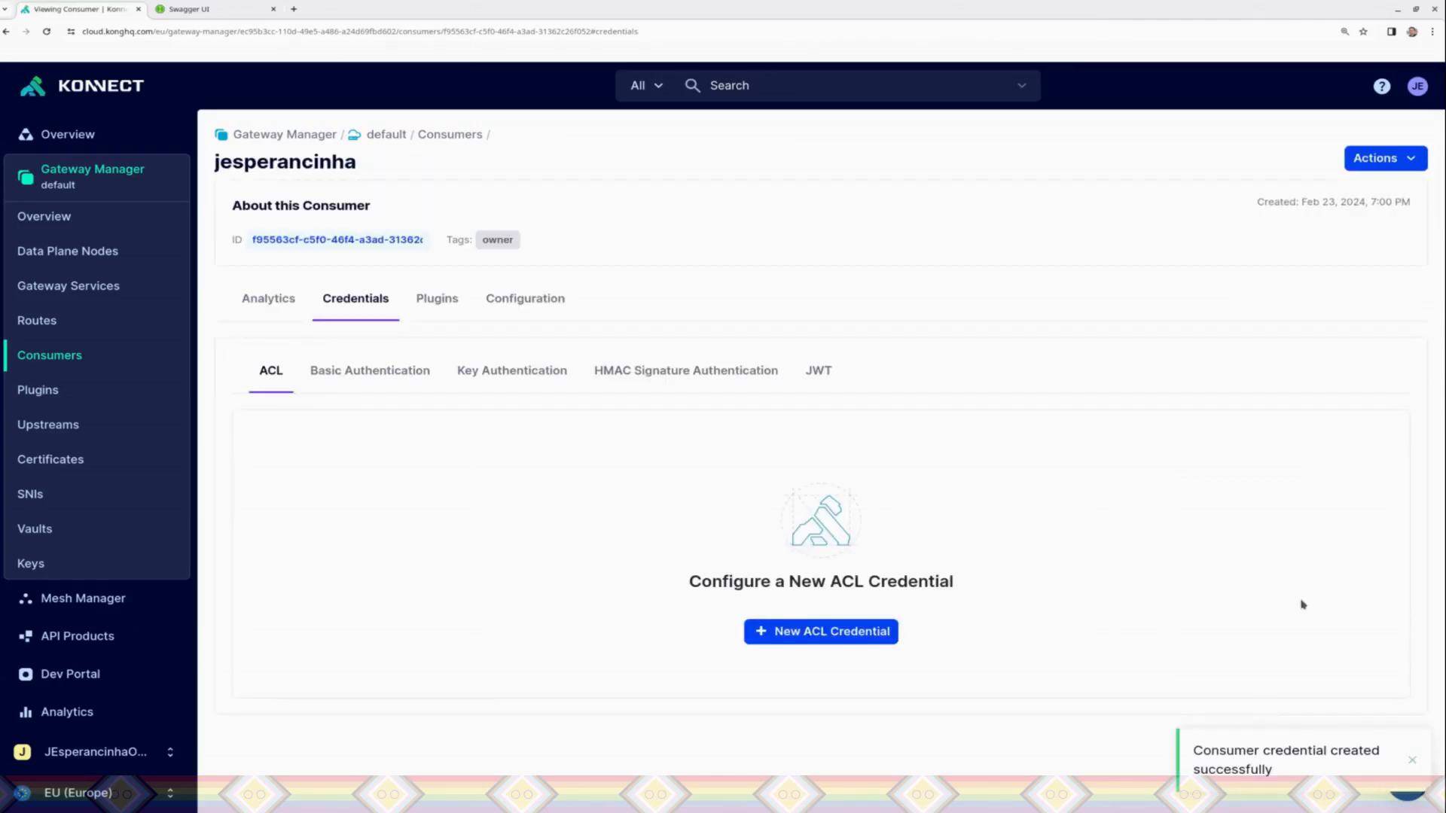
Step: Open the consumer's key authentication credential tagged apikey and owner to view its generated key, and close it without saving
{"action": "left_click", "coordinate": [480, 370]}
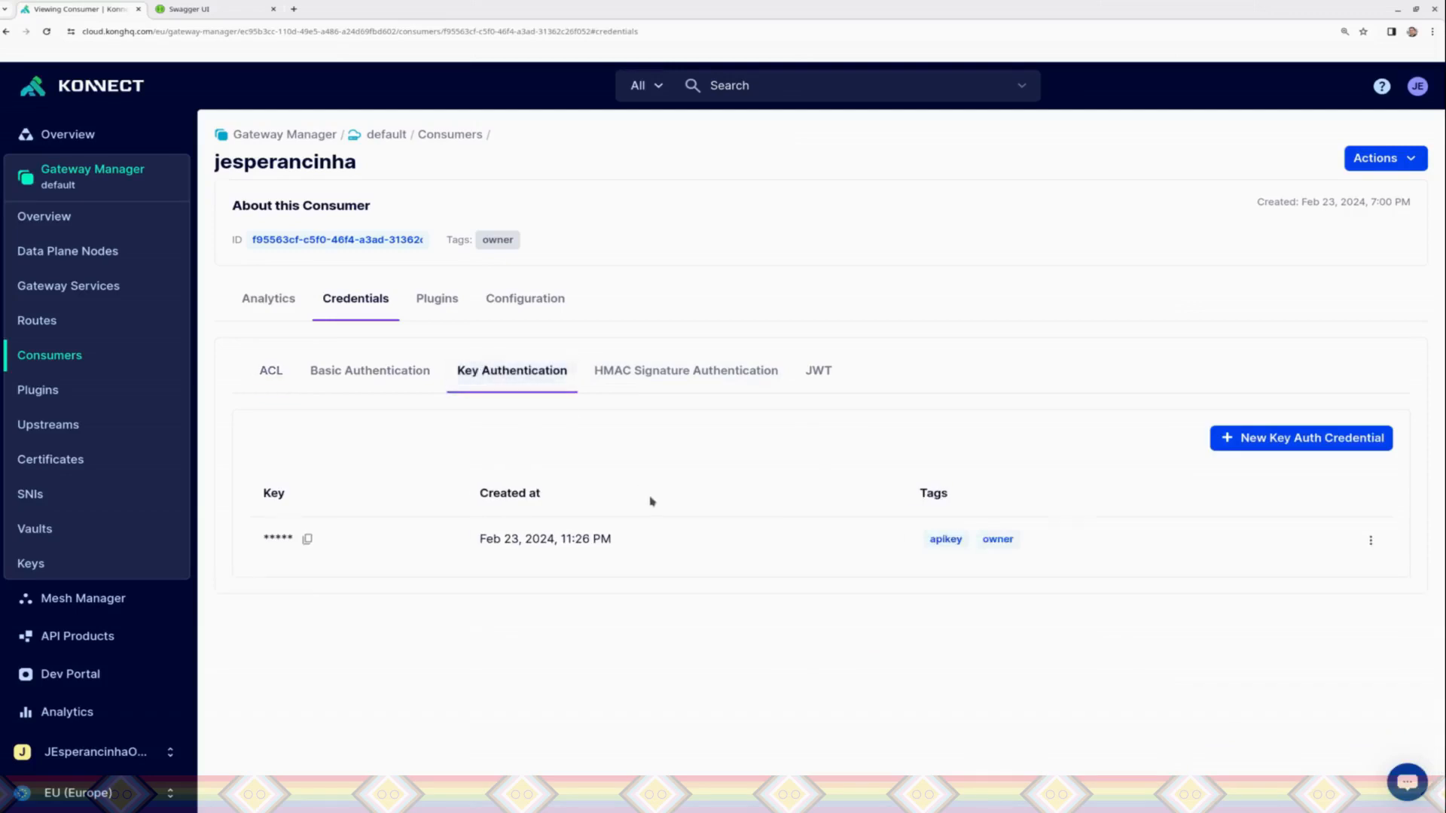
{"action": "left_click", "coordinate": [1371, 540]}
{"action": "left_click", "coordinate": [1264, 689]}
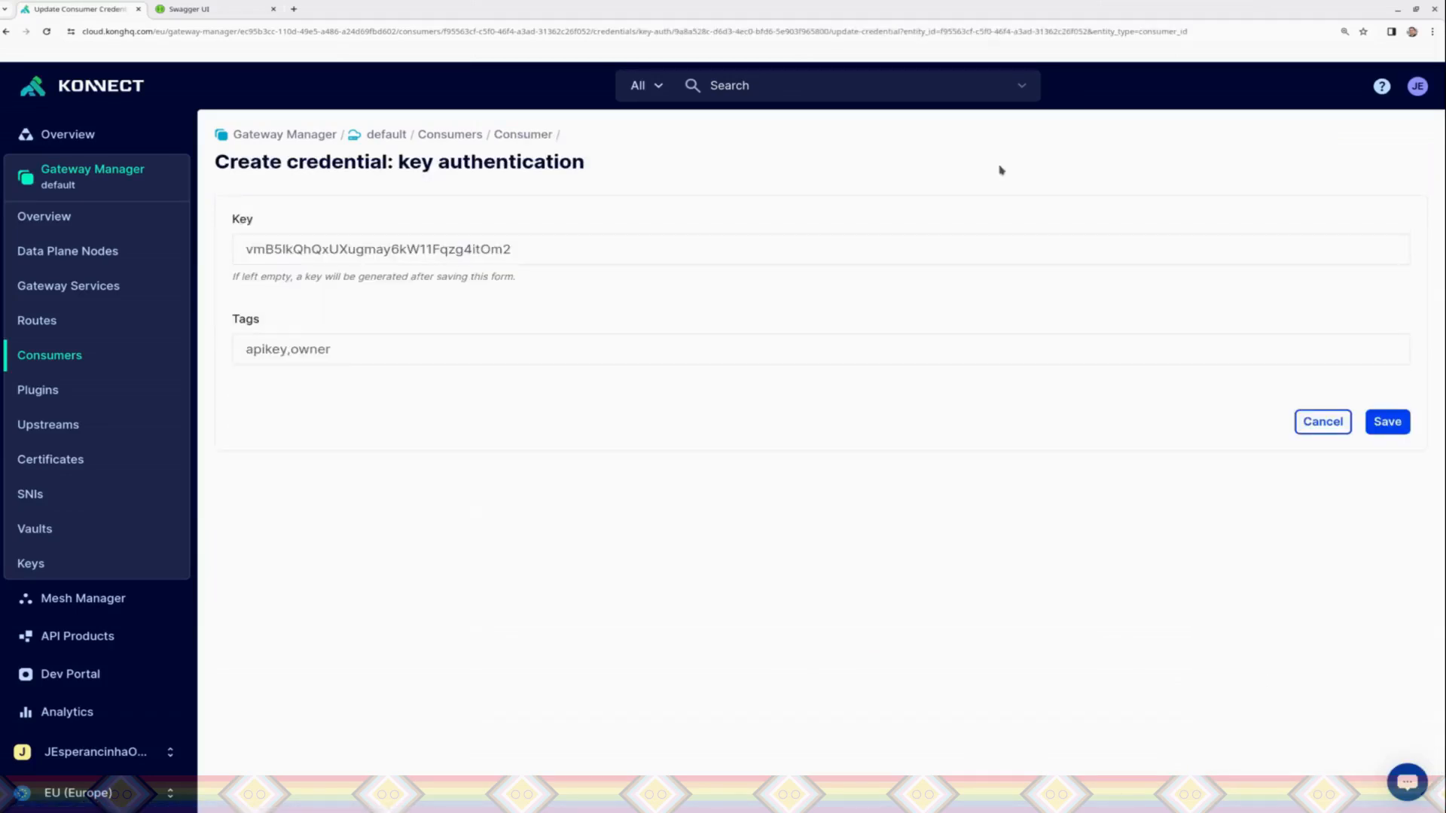
{"action": "double_click", "coordinate": [594, 241]}
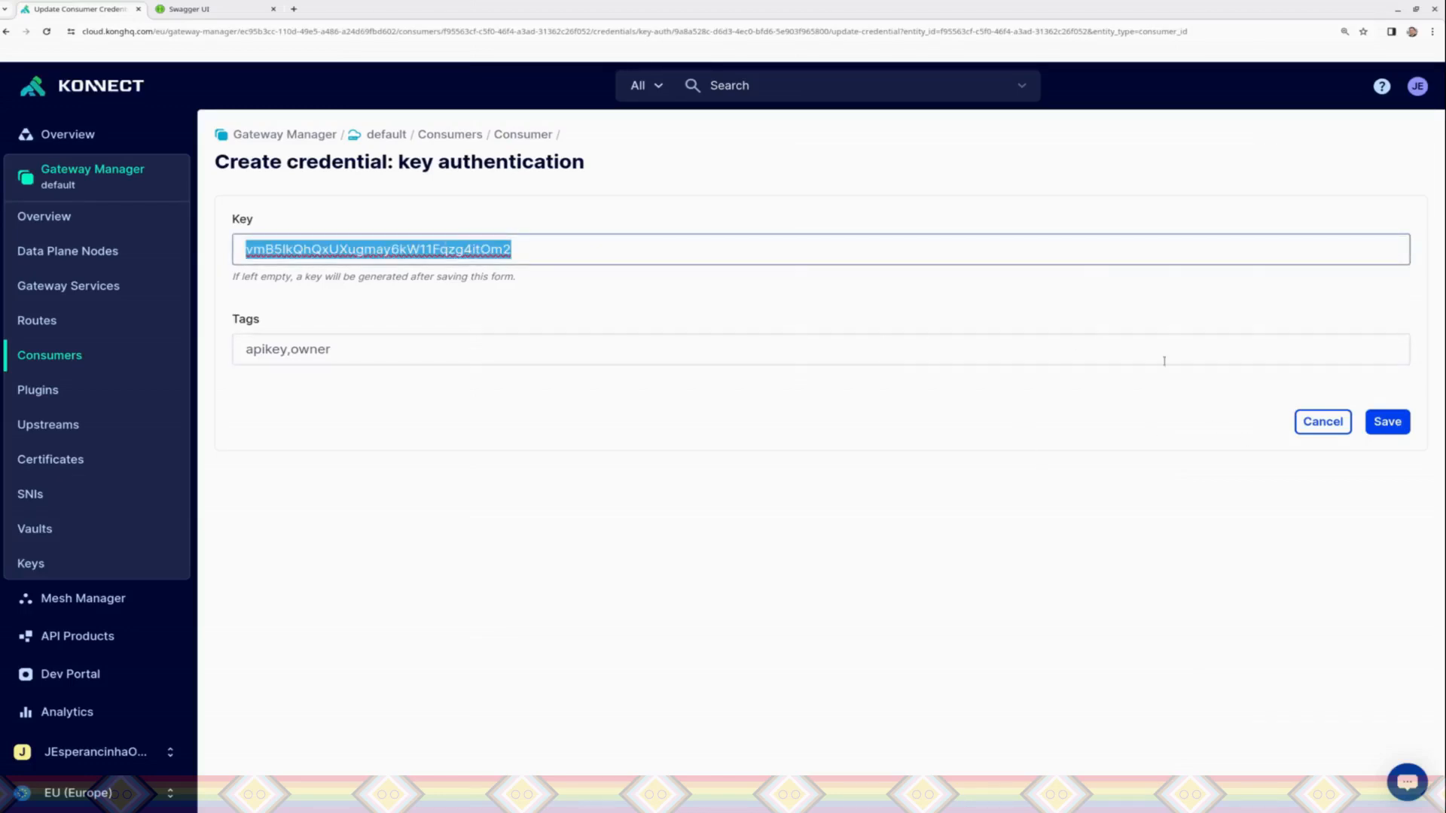
{"action": "left_click", "coordinate": [1327, 420]}
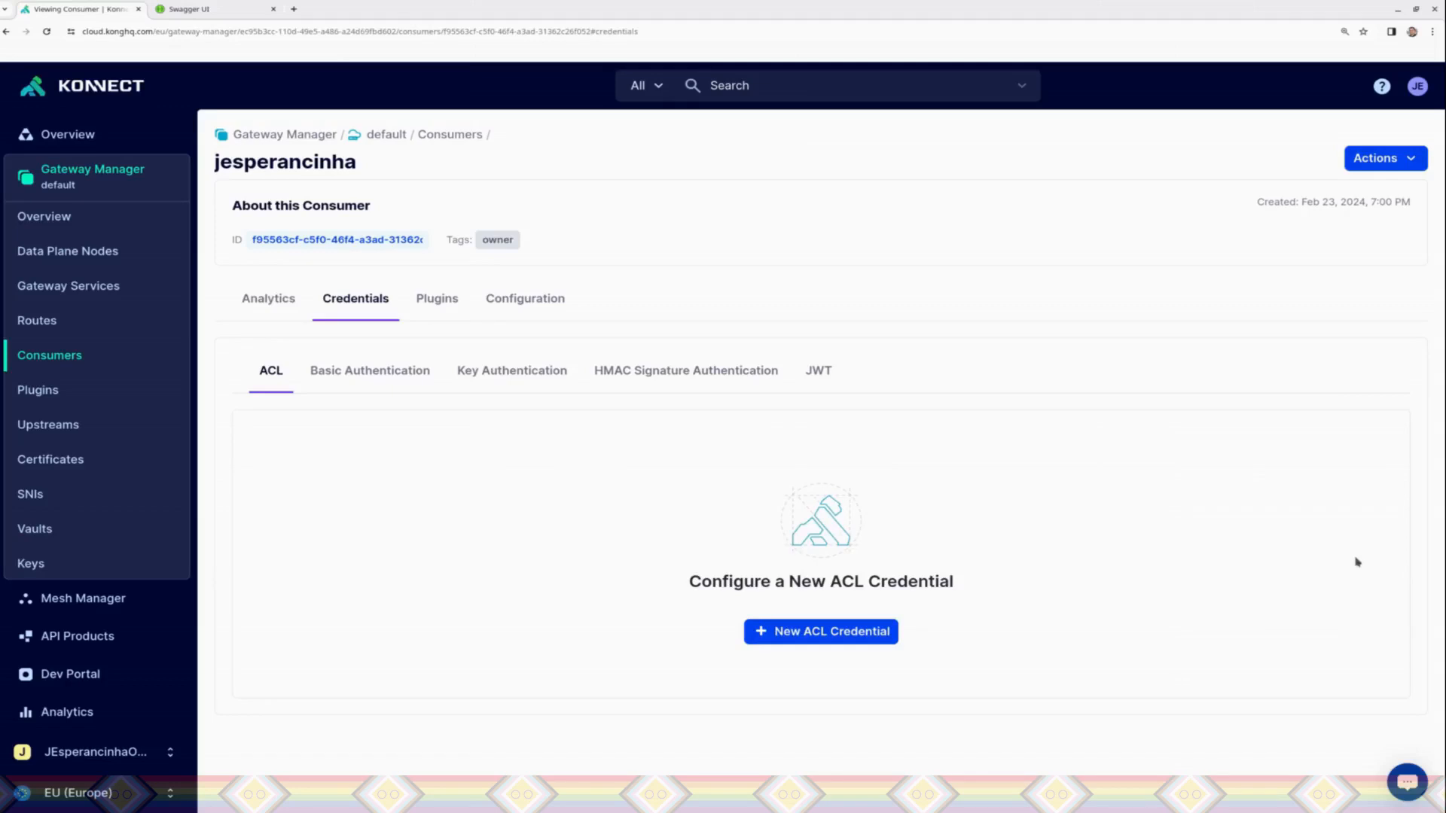
Step: Copy the generated key of the consumer's key authentication credential to the clipboard
{"action": "left_click", "coordinate": [533, 381]}
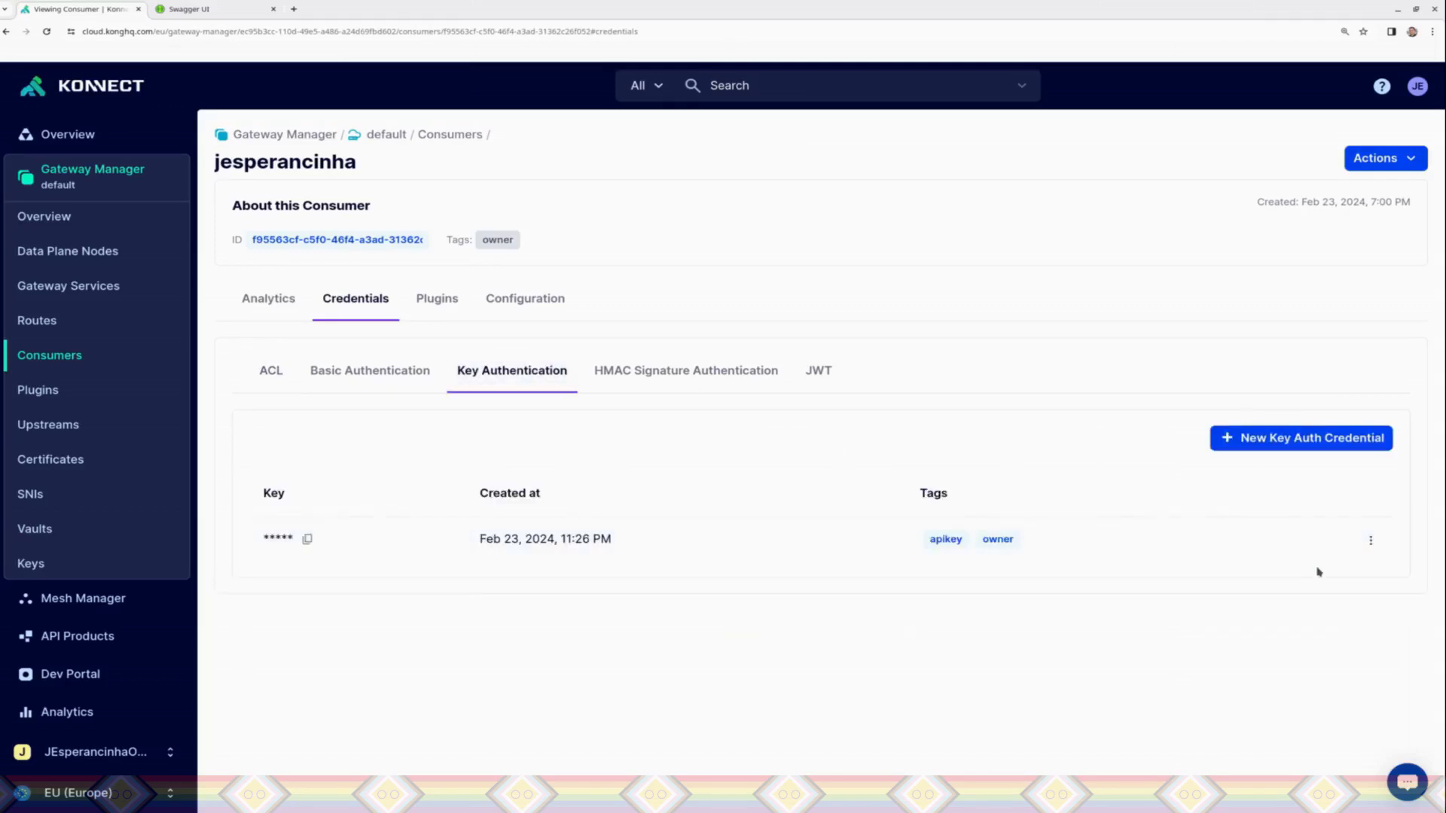
{"action": "left_click", "coordinate": [1371, 546]}
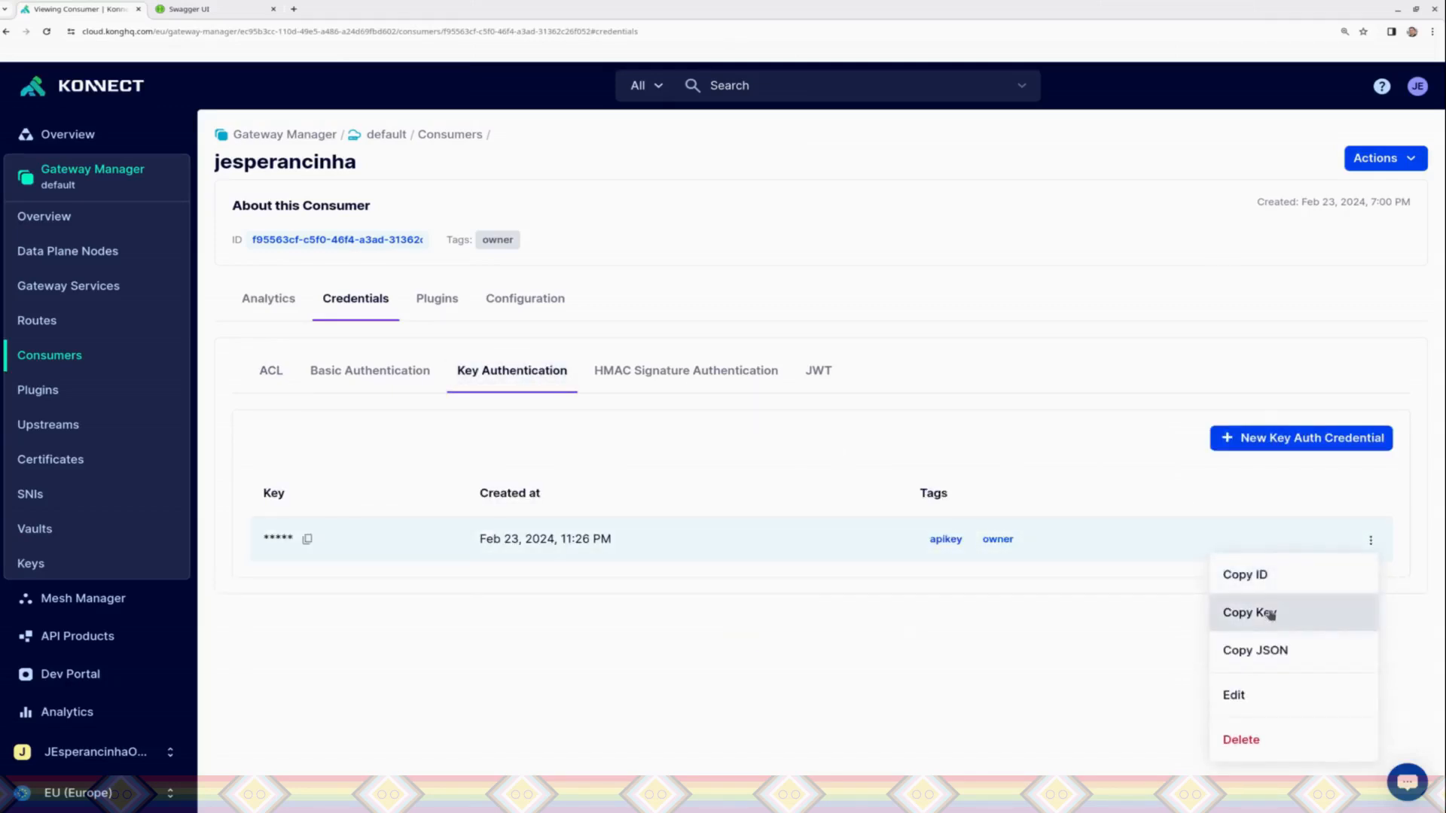
{"action": "left_click", "coordinate": [1259, 610]}
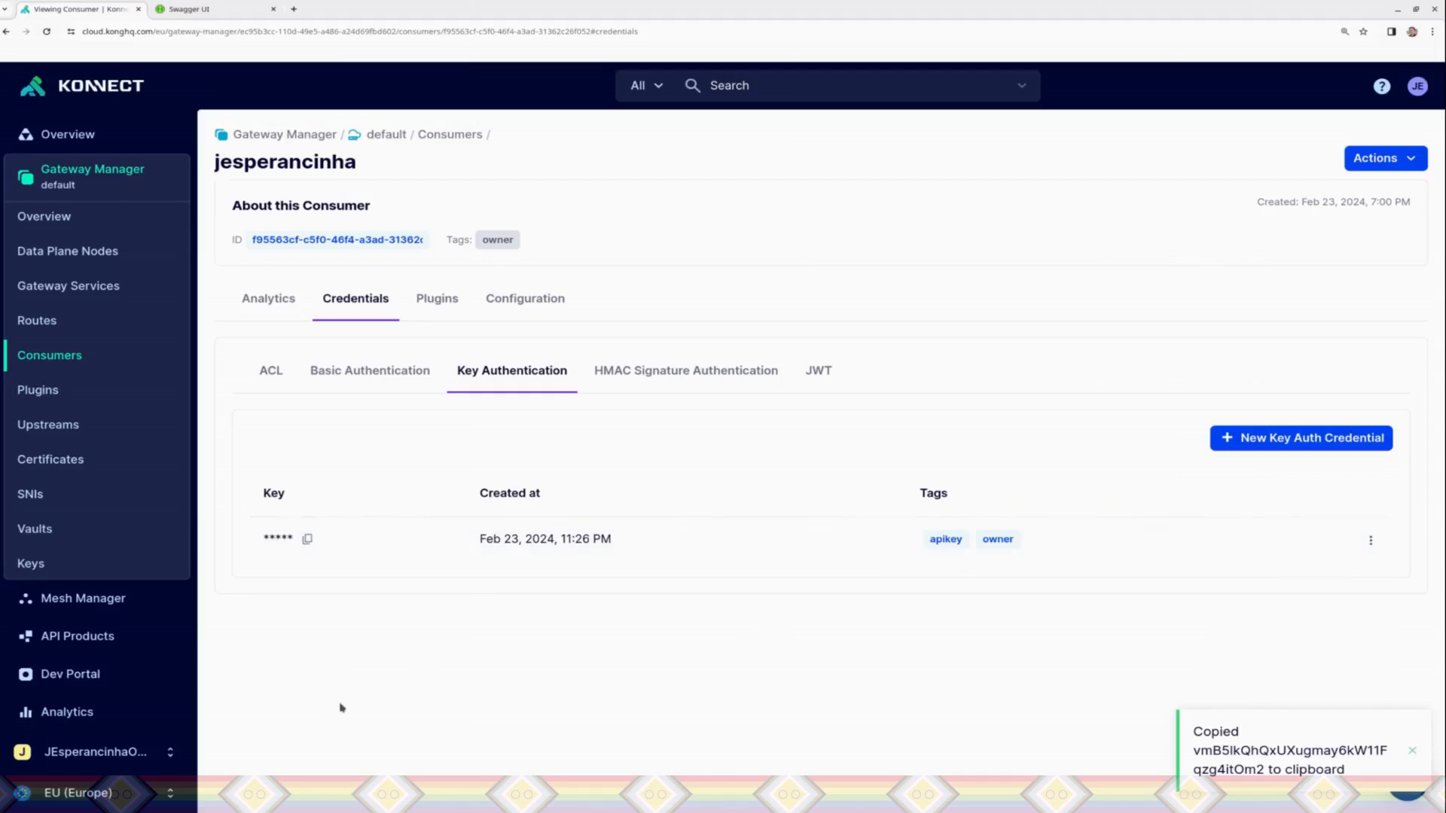
Step: Switch to Insomnia, add an apiKey header containing the copied API key to the GET findByStatus request, and send it
{"action": "key", "text": "alt+Tab"}
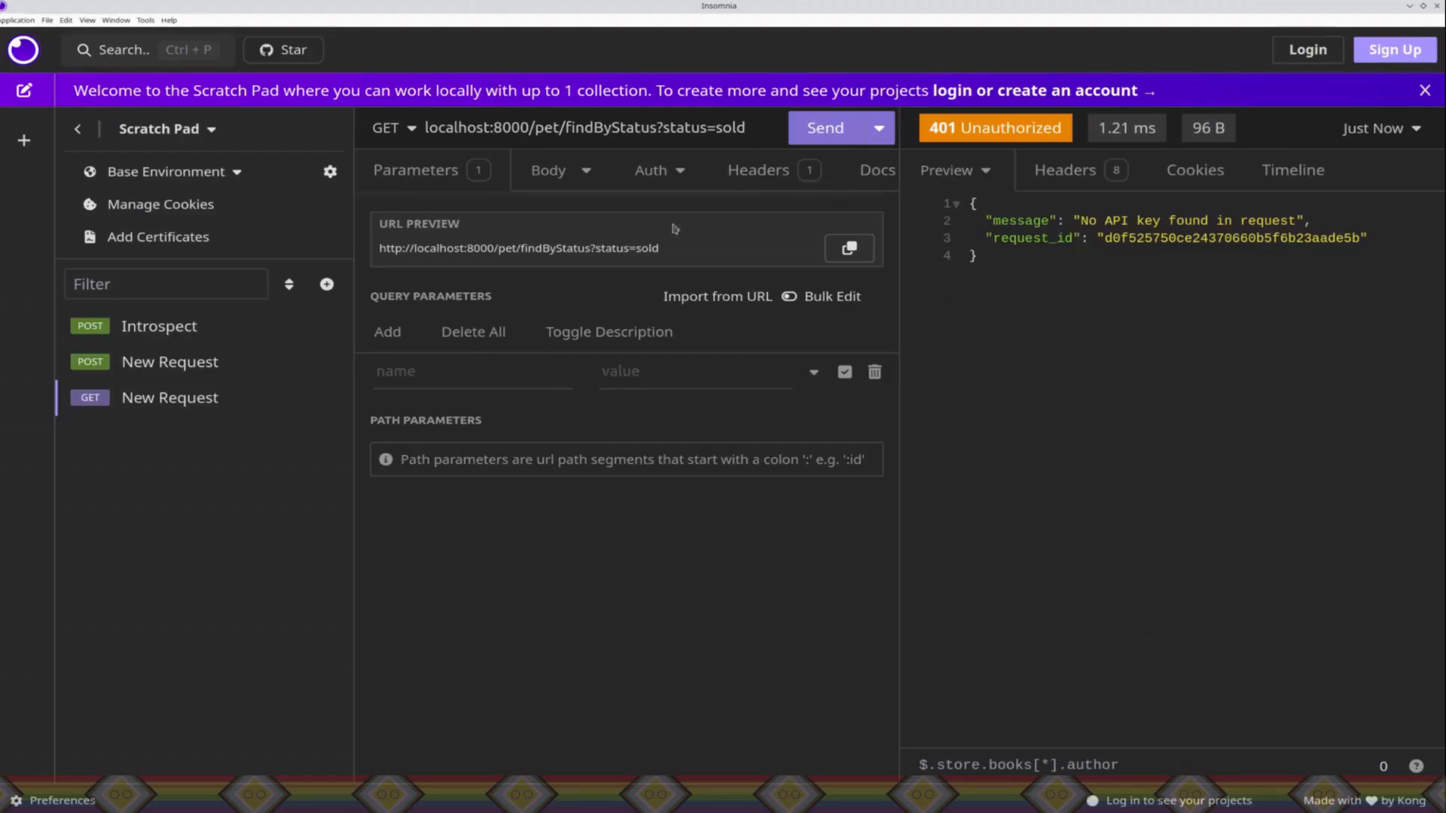
{"action": "left_click", "coordinate": [757, 171]}
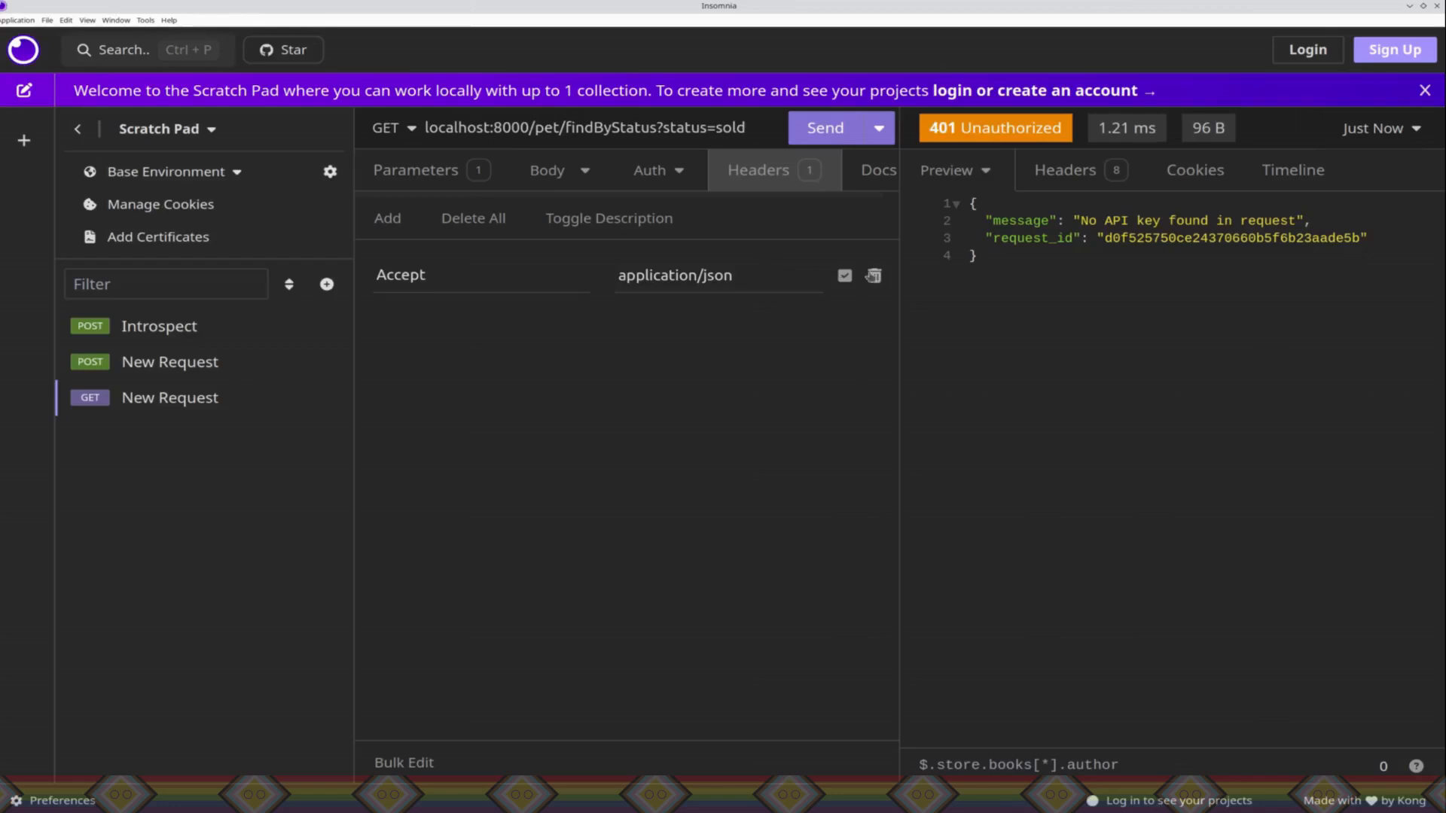
{"action": "left_click", "coordinate": [387, 237]}
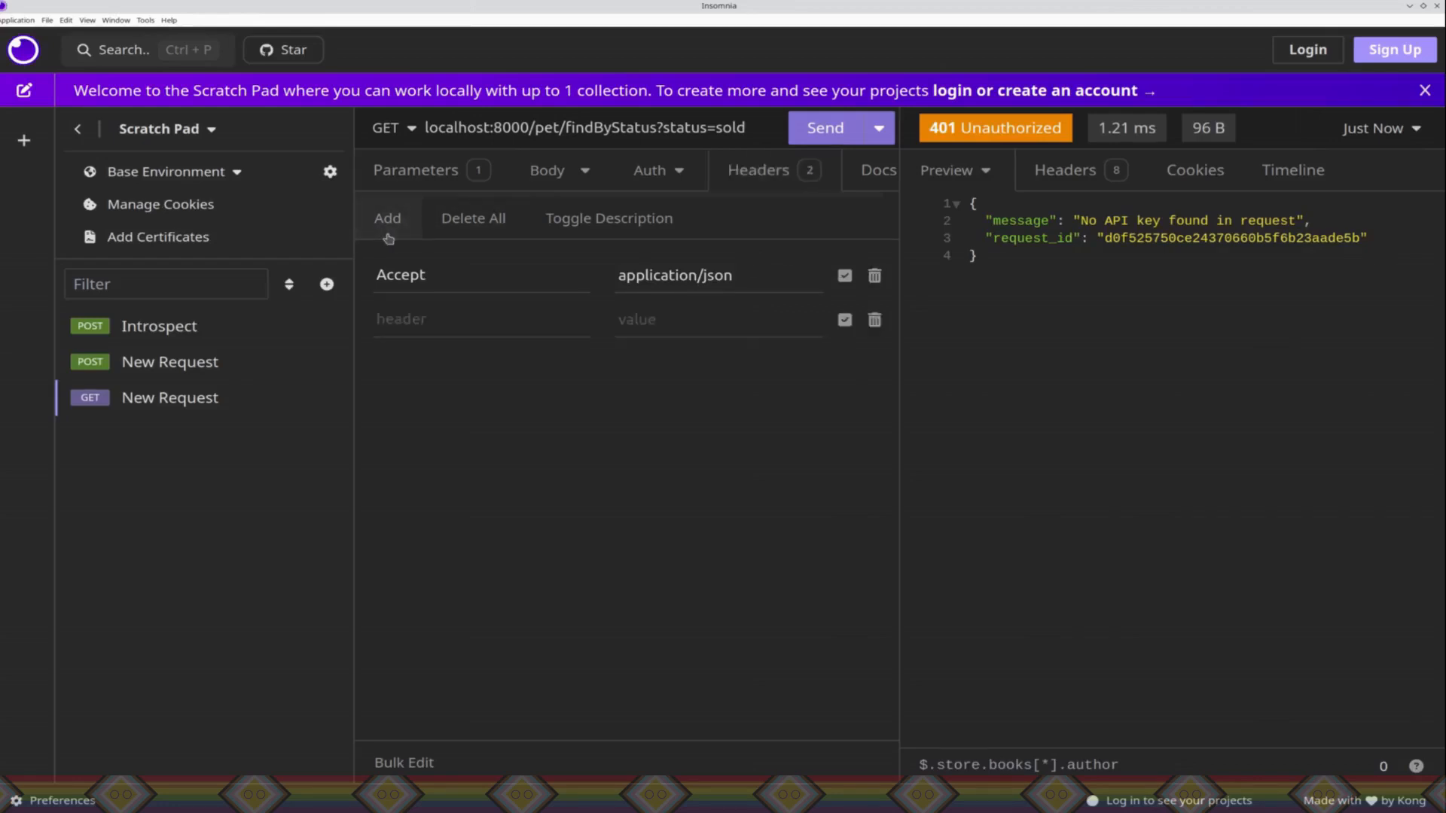
{"action": "left_click", "coordinate": [411, 316]}
{"action": "type", "text": "apiKey"}
{"action": "key", "text": "Tab"}
{"action": "key", "text": "ctrl+v"}
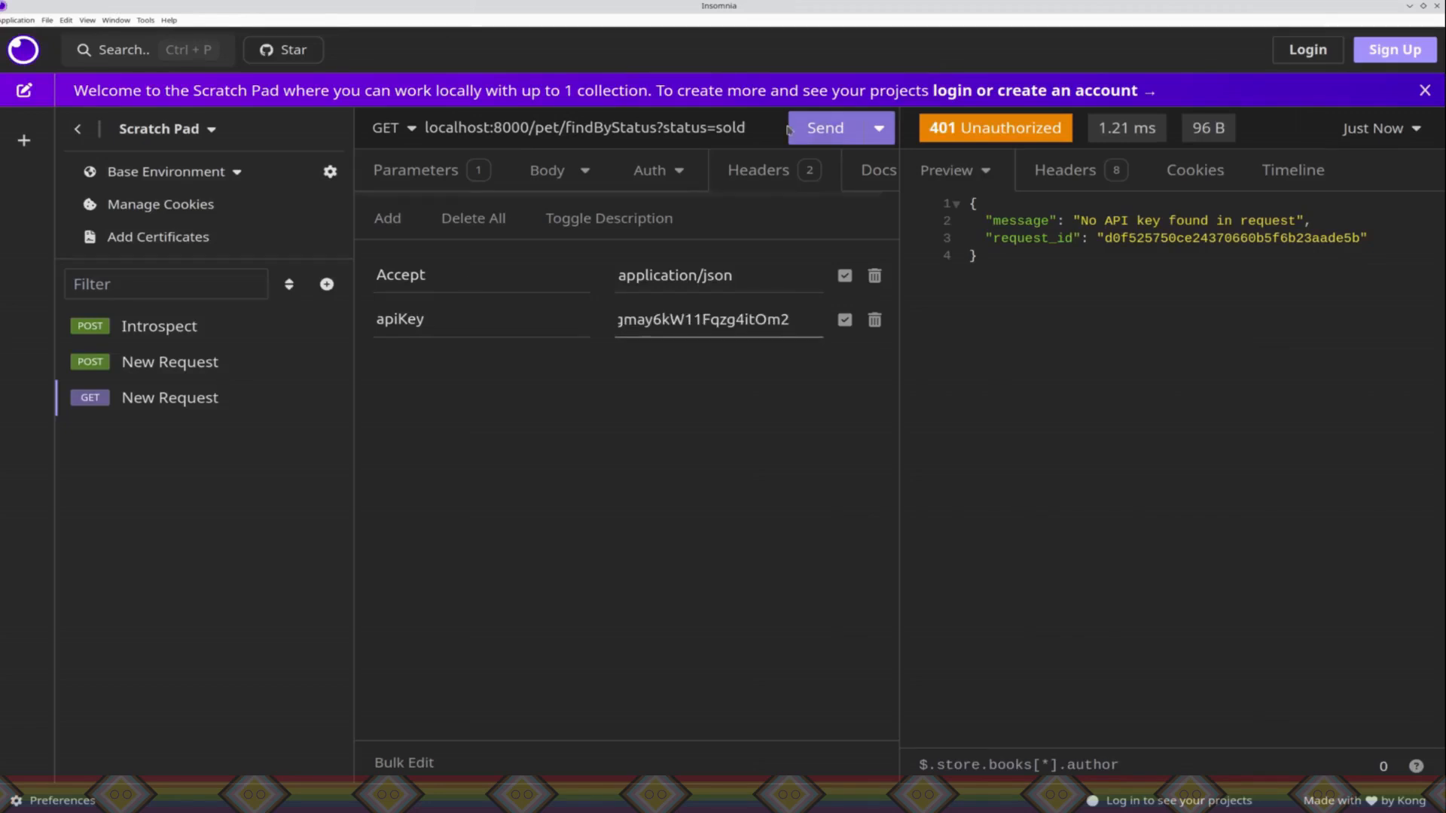
{"action": "left_click", "coordinate": [819, 131]}
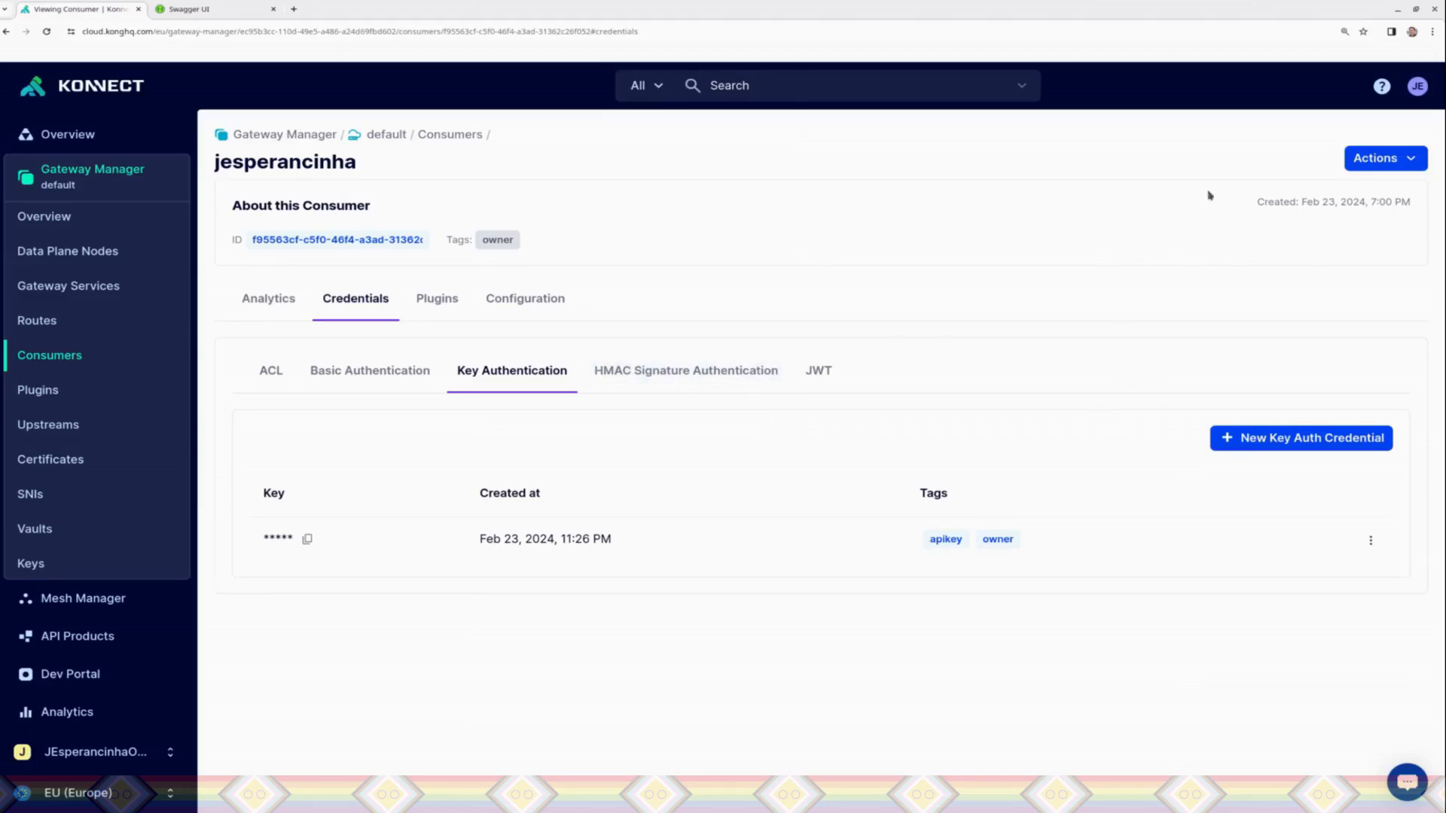
Step: Delete the PetKeyApi Key Authentication plugin from the default control plane, entering PetKeyApi to confirm the deletion
{"action": "left_click", "coordinate": [110, 392]}
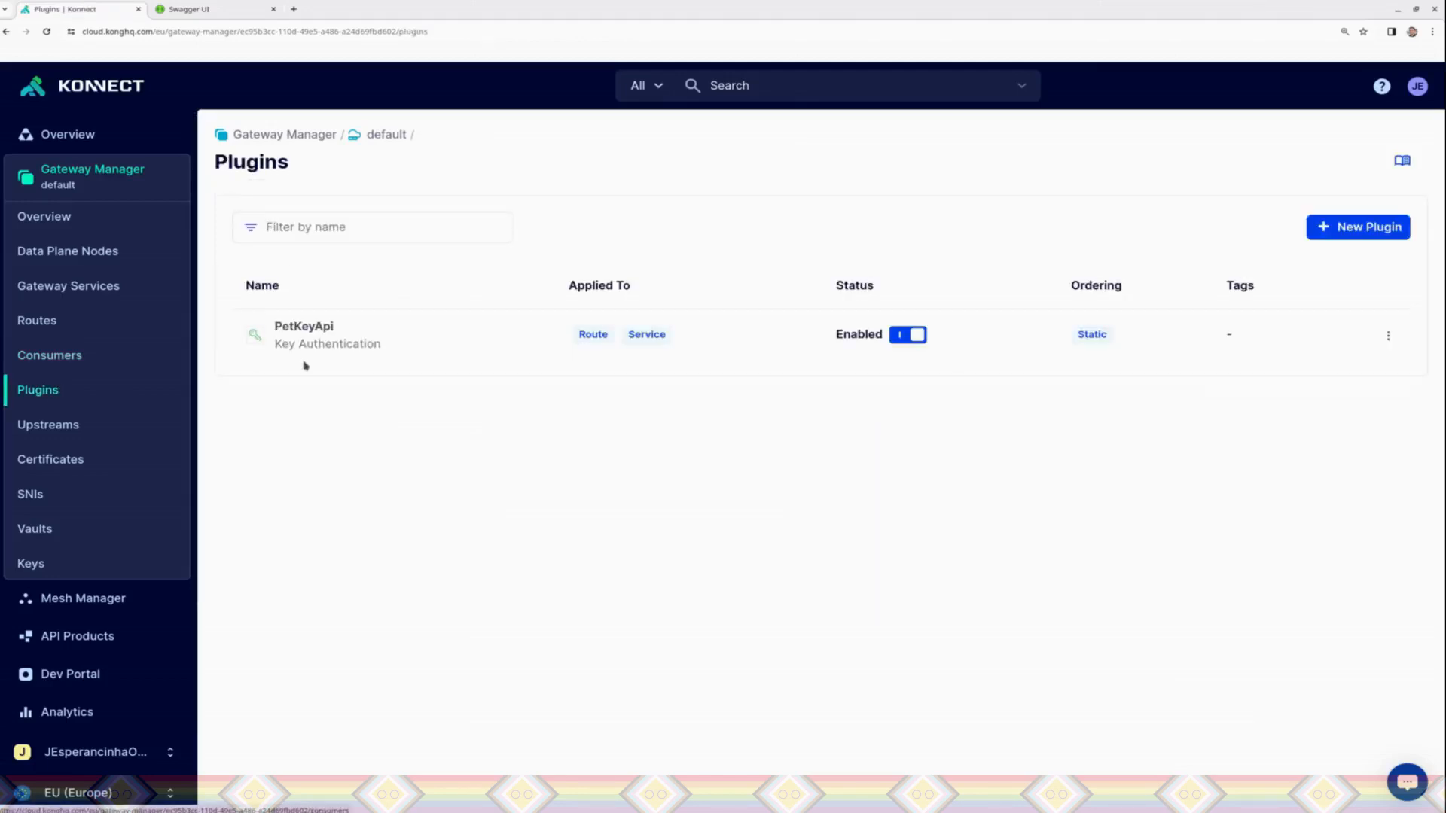
{"action": "left_click", "coordinate": [1390, 336]}
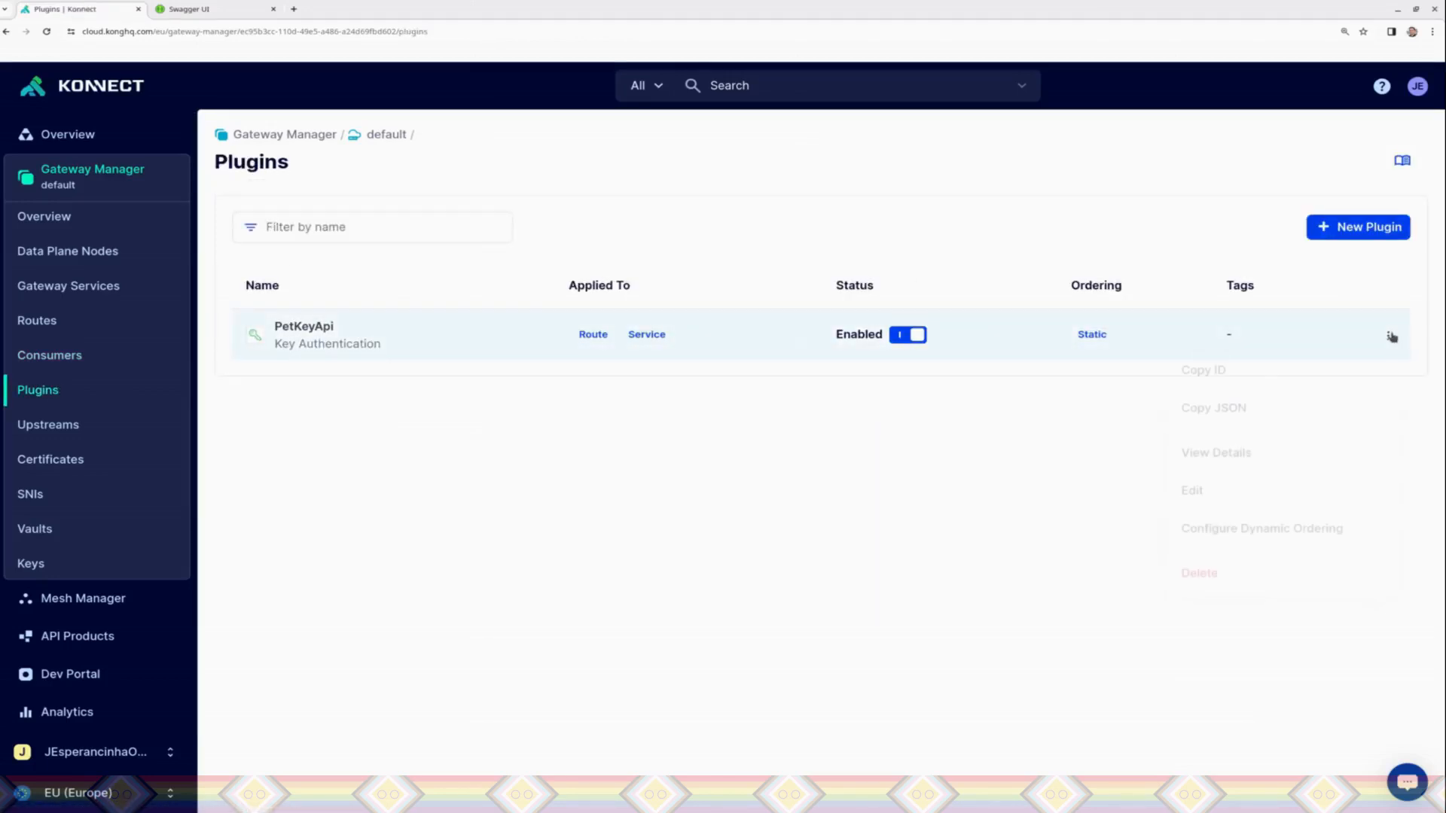
{"action": "left_click", "coordinate": [1226, 577]}
{"action": "left_click", "coordinate": [570, 298]}
{"action": "type", "text": "PetKeyApi"}
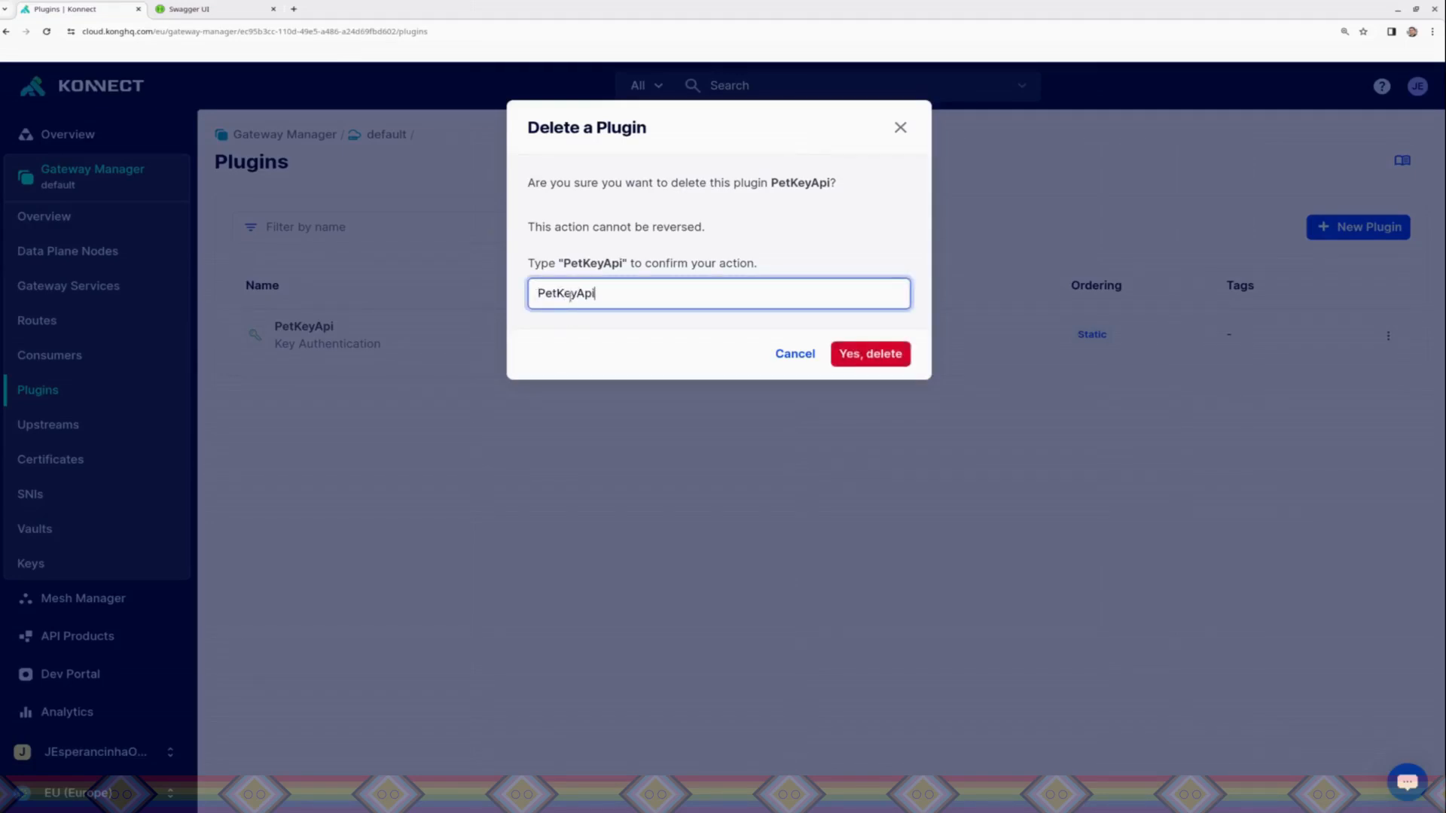
{"action": "left_click", "coordinate": [893, 354]}
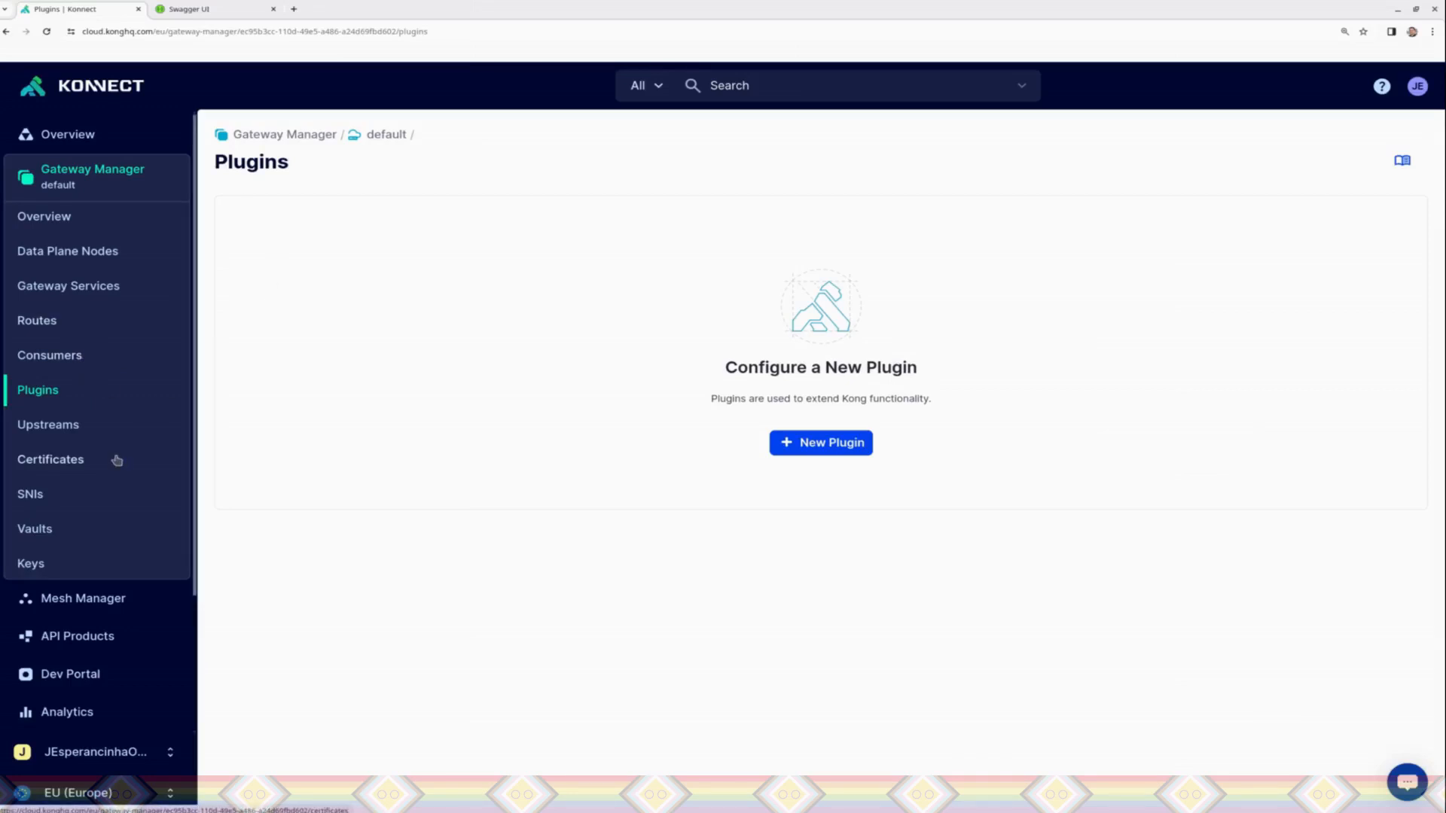
Step: Delete the owner-tagged consumer's key authentication credential tagged apikey and owner
{"action": "left_click", "coordinate": [76, 367]}
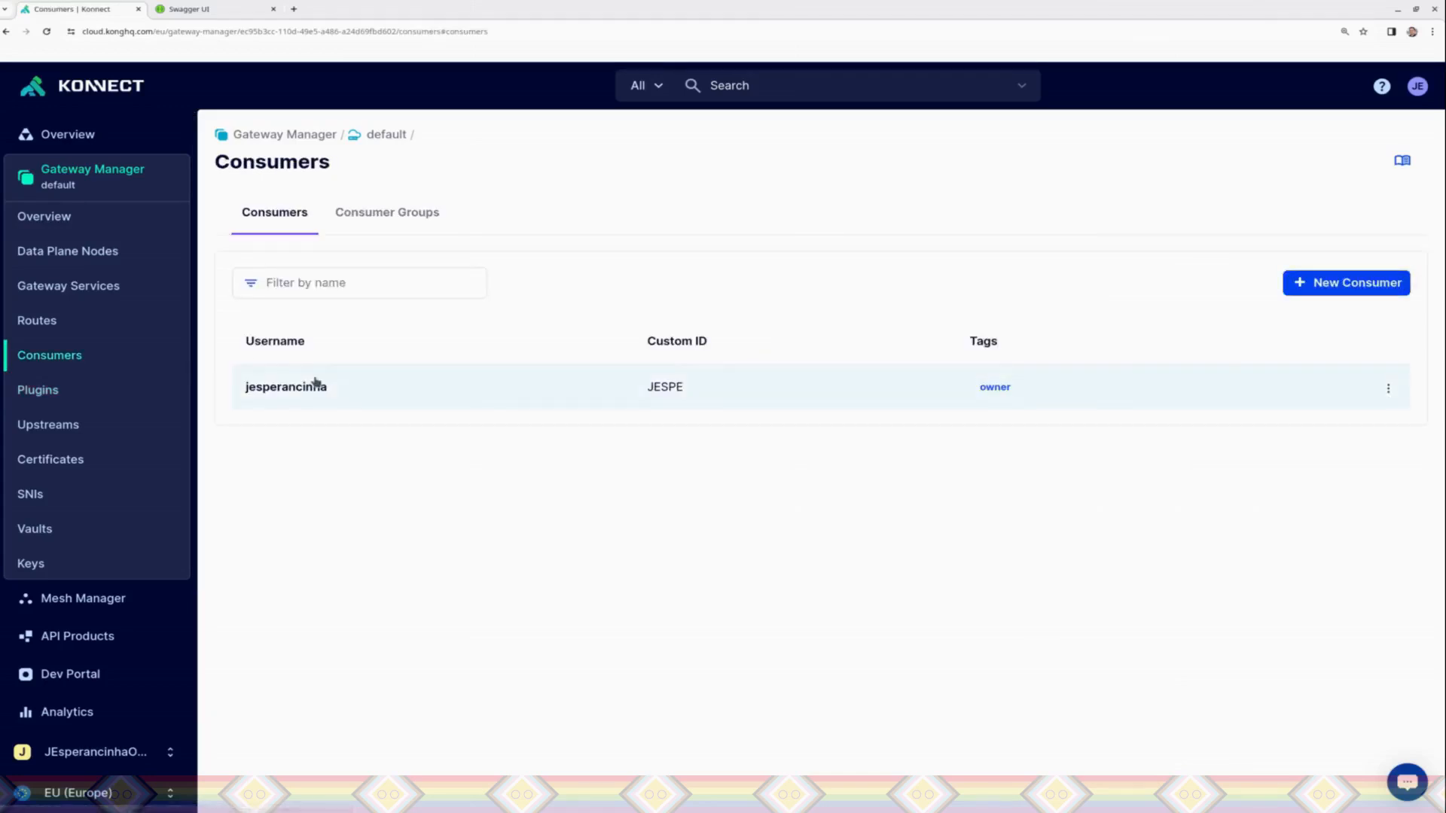
{"action": "left_click", "coordinate": [314, 385]}
{"action": "left_click", "coordinate": [395, 310]}
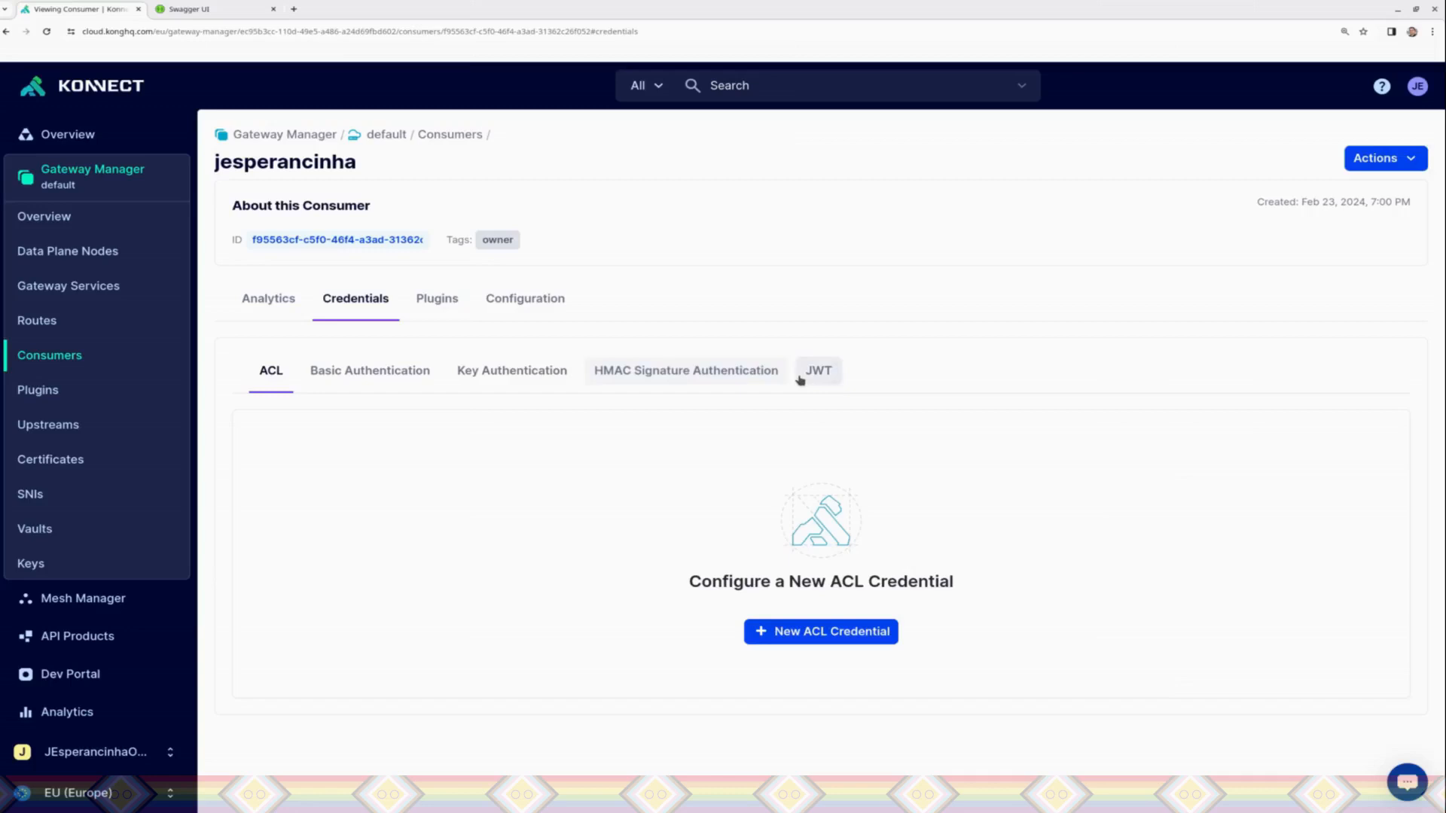
{"action": "left_click", "coordinate": [540, 368]}
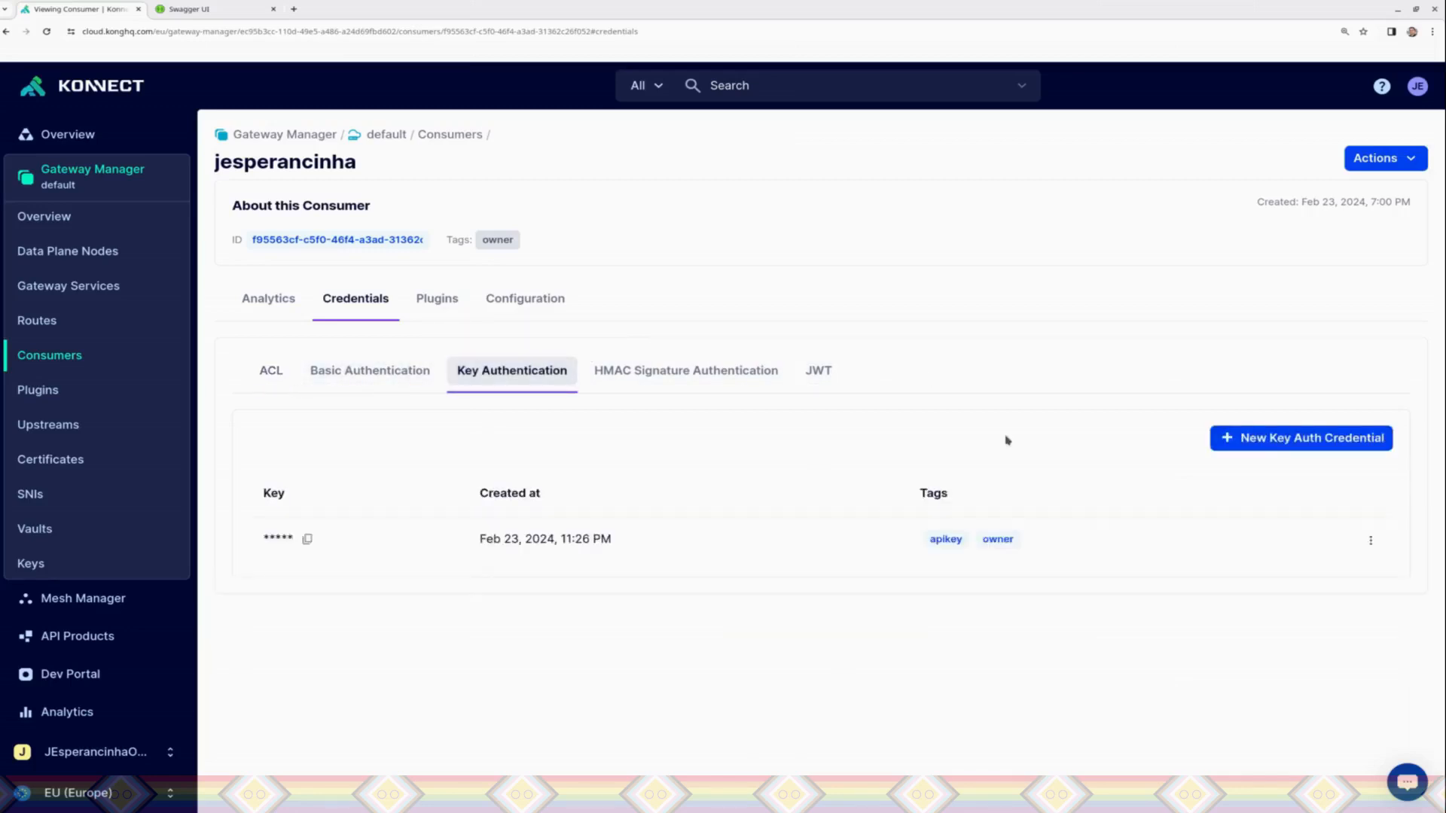
{"action": "left_click", "coordinate": [1372, 541]}
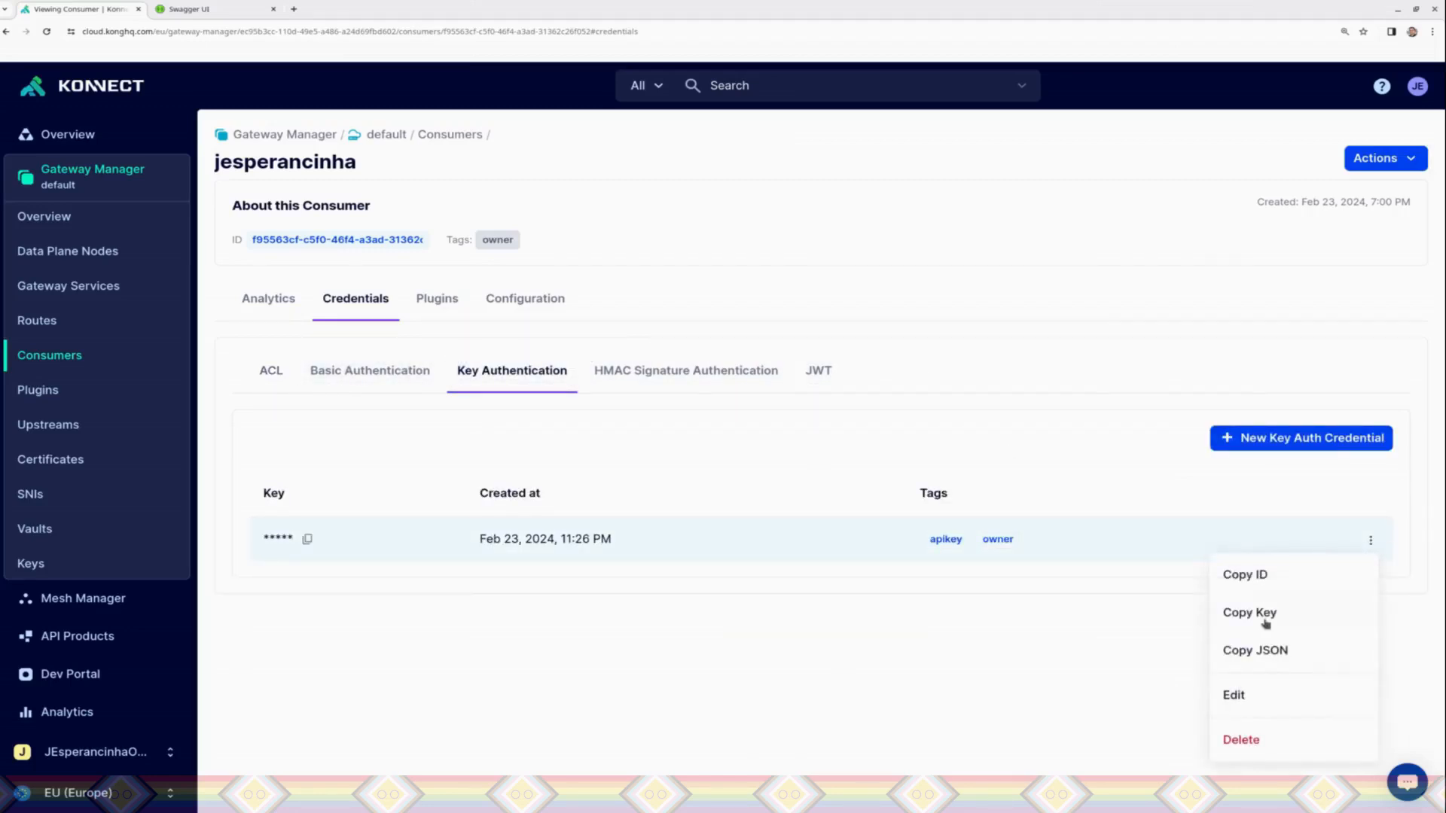
{"action": "left_click", "coordinate": [1258, 741]}
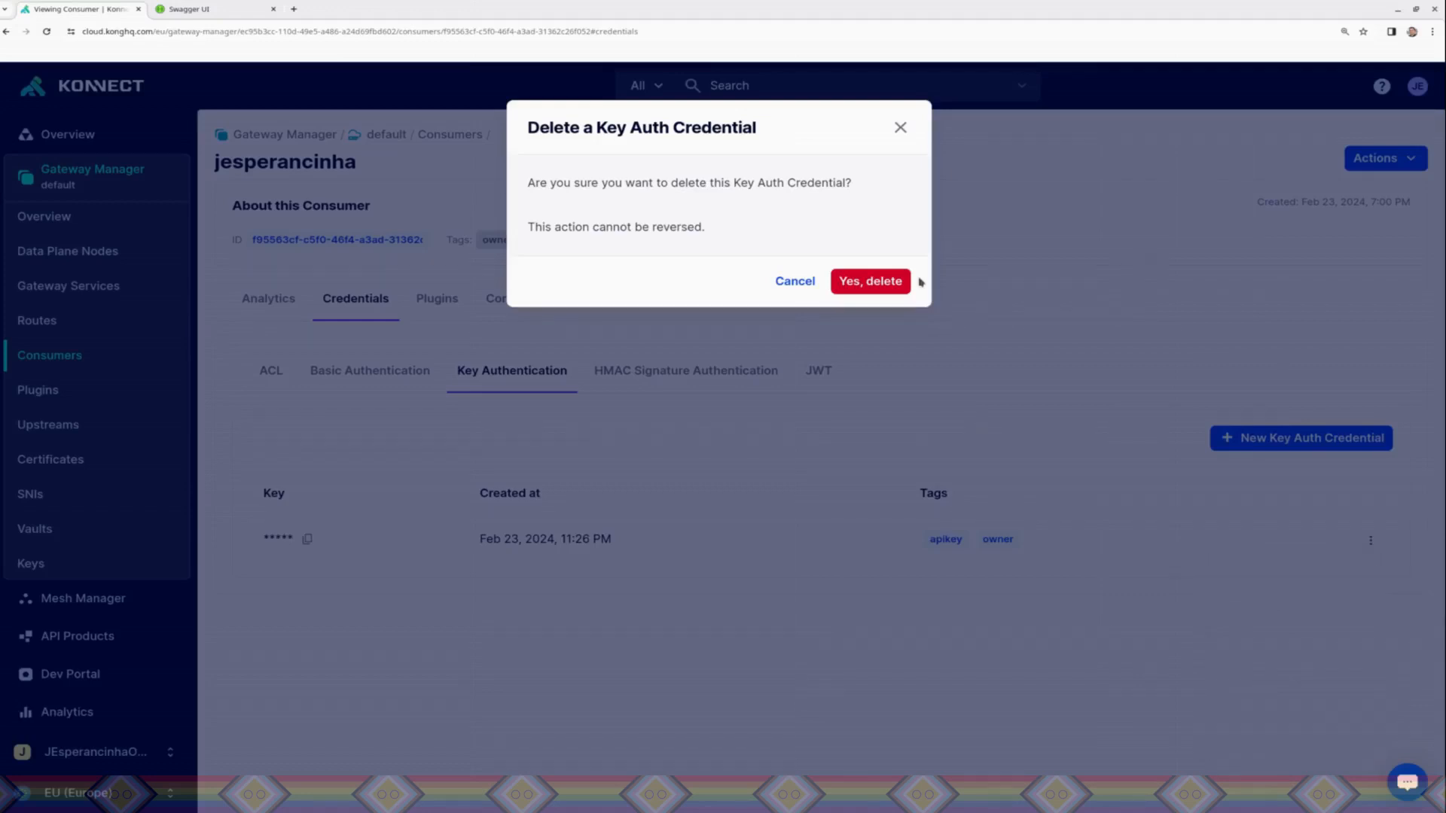
{"action": "left_click", "coordinate": [868, 282]}
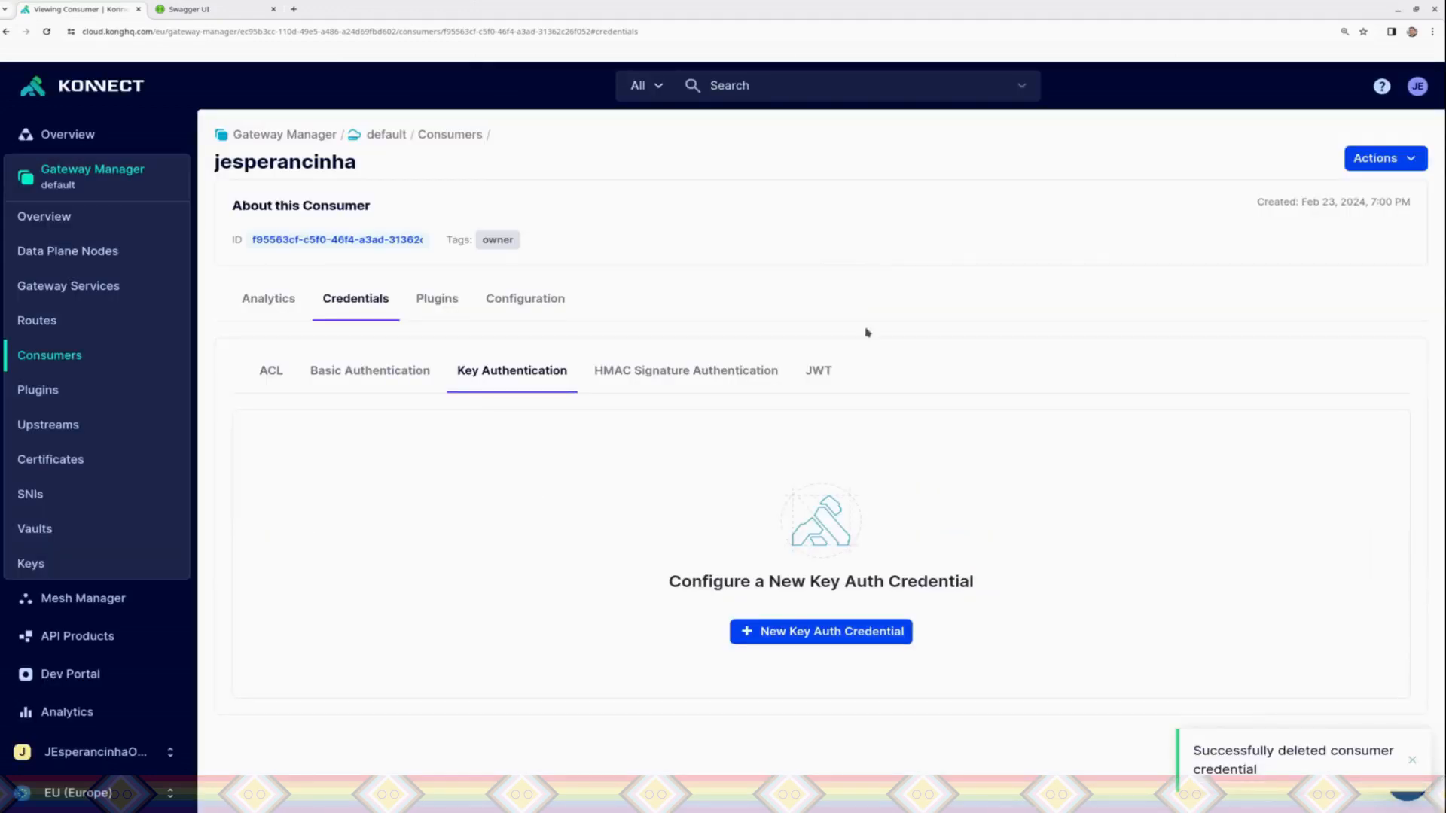
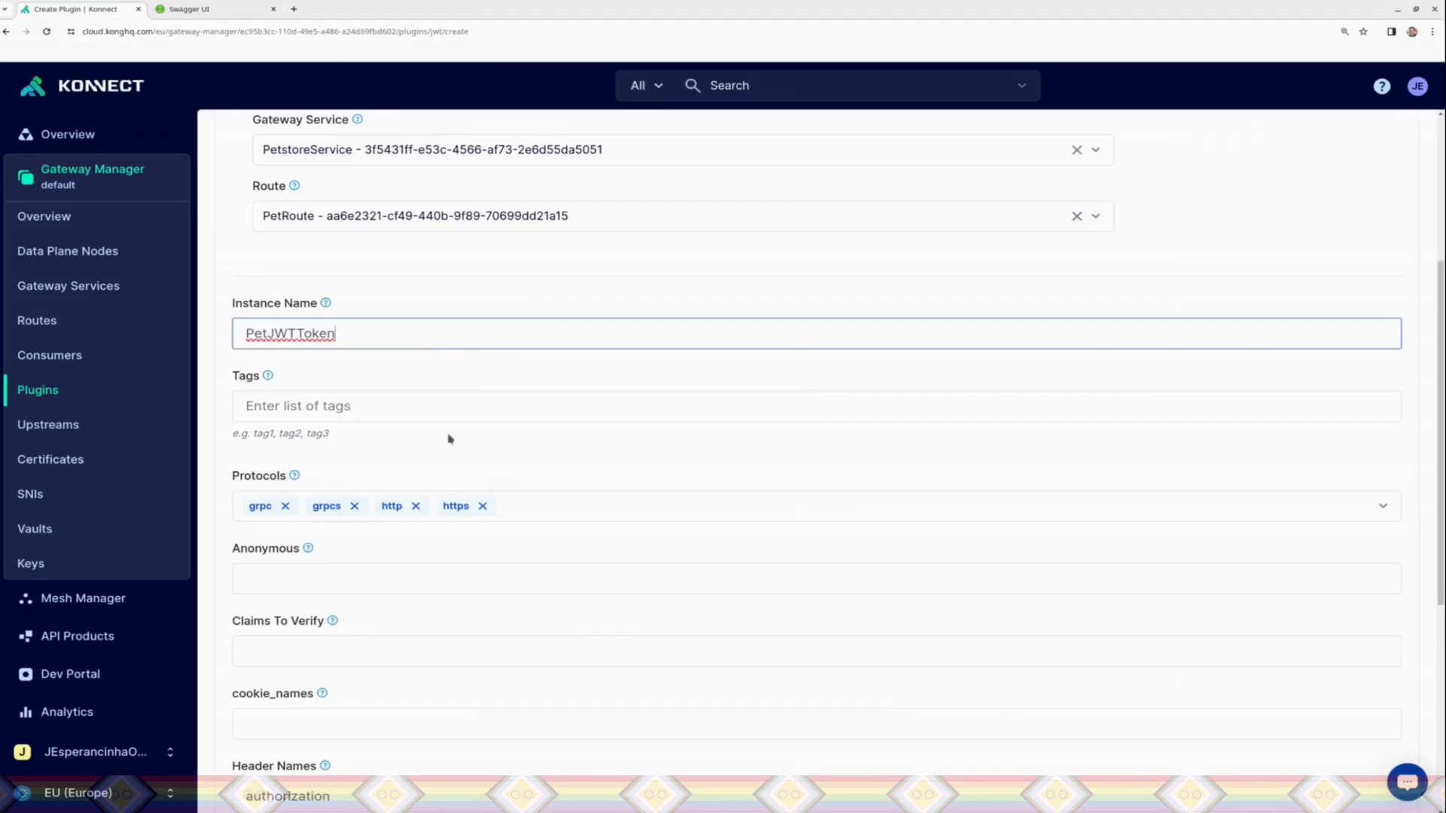
Step: Tag the PetJWTToken plugin instance with jwt and owner
{"action": "left_click", "coordinate": [406, 408]}
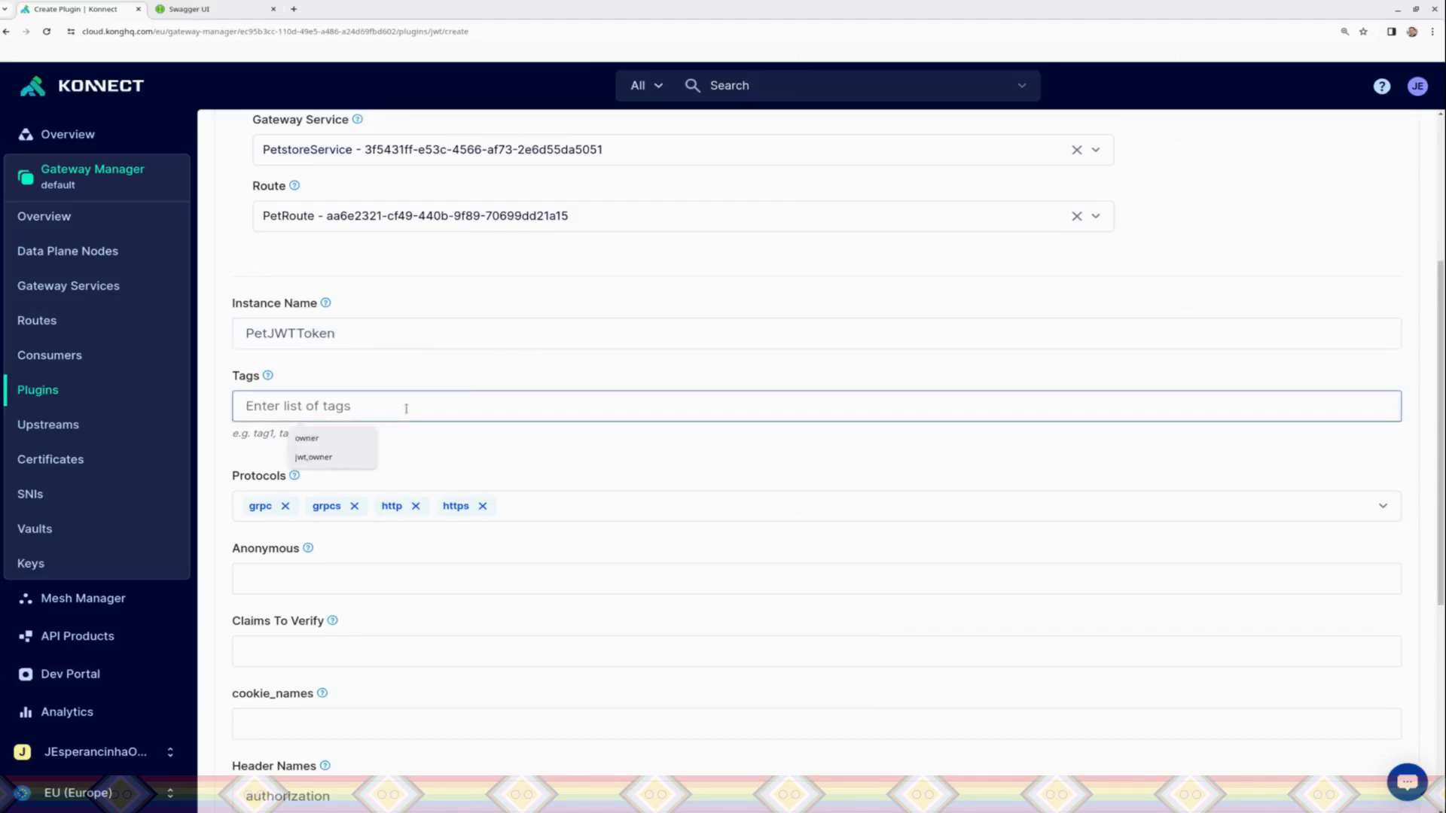
{"action": "type", "text": "jwt,owner"}
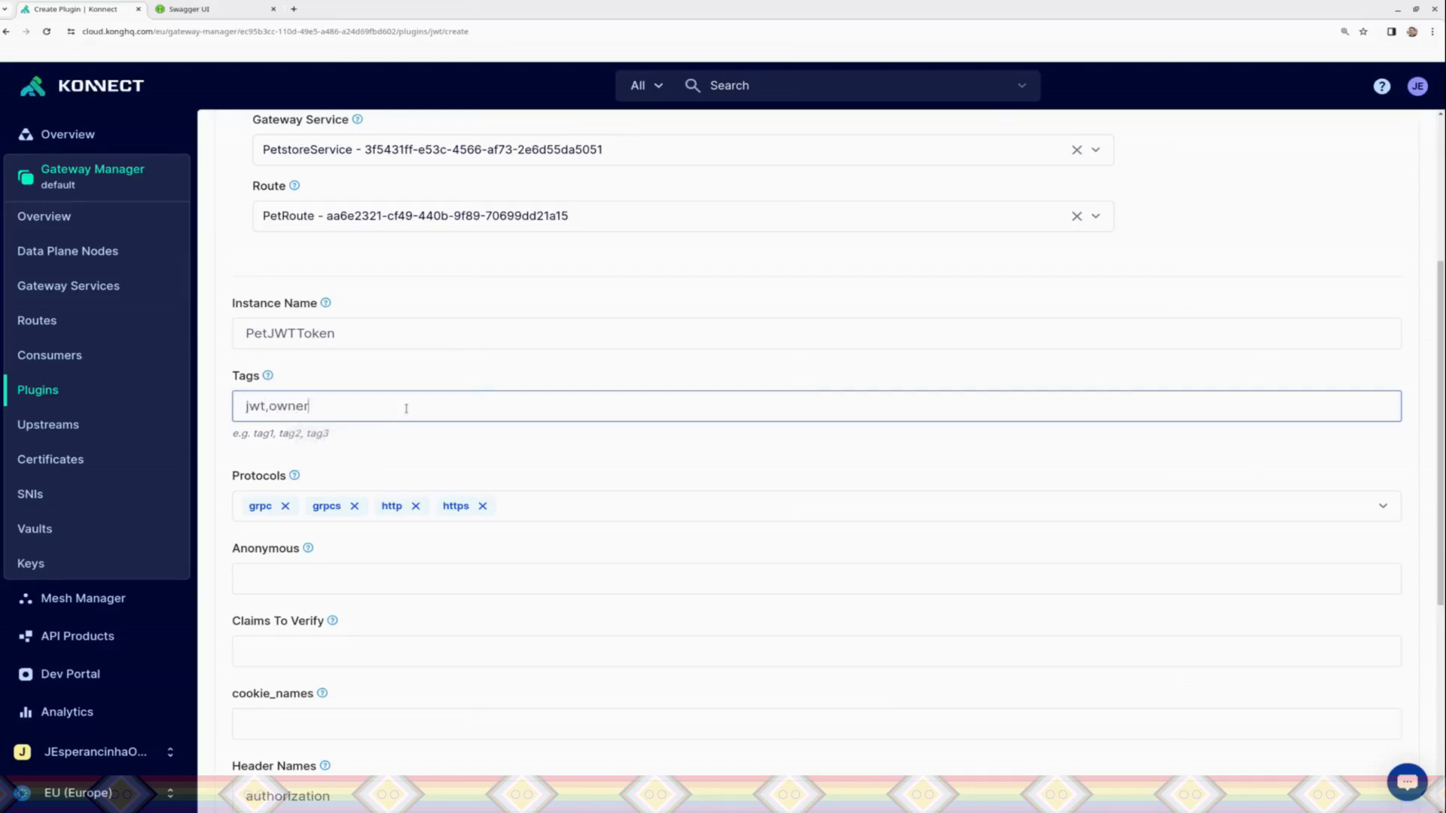
Step: Examine the JWT plugin's remaining settings and their help descriptions, from Anonymous to uri_param_names
{"action": "left_click_drag", "start_coordinate": [1440, 356], "coordinate": [1436, 560]}
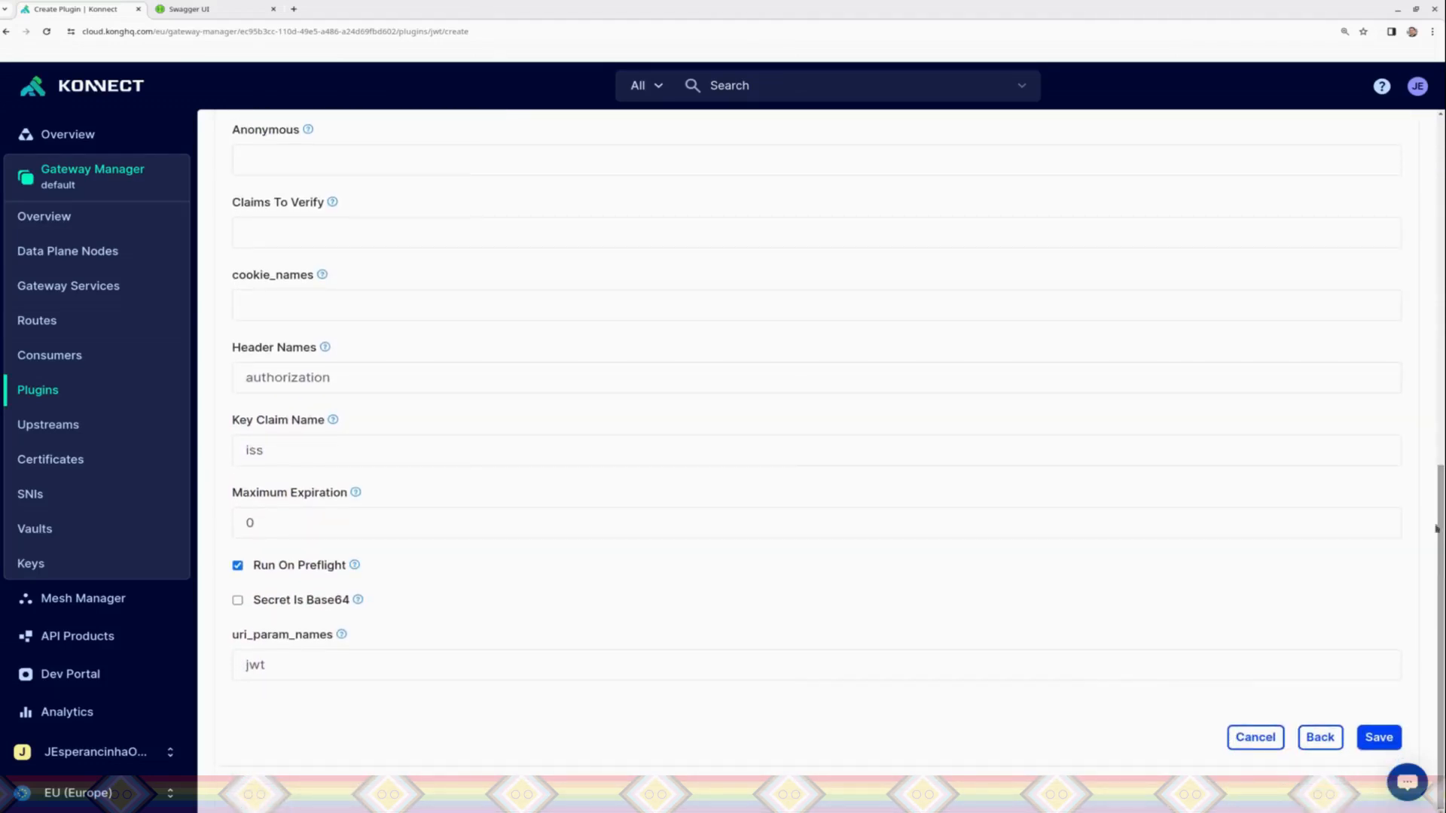
{"action": "left_click_drag", "start_coordinate": [678, 354], "coordinate": [448, 245]}
{"action": "left_click", "coordinate": [490, 584]}
{"action": "scroll", "coordinate": [1419, 441], "scroll_direction": "up", "scroll_amount": 2}
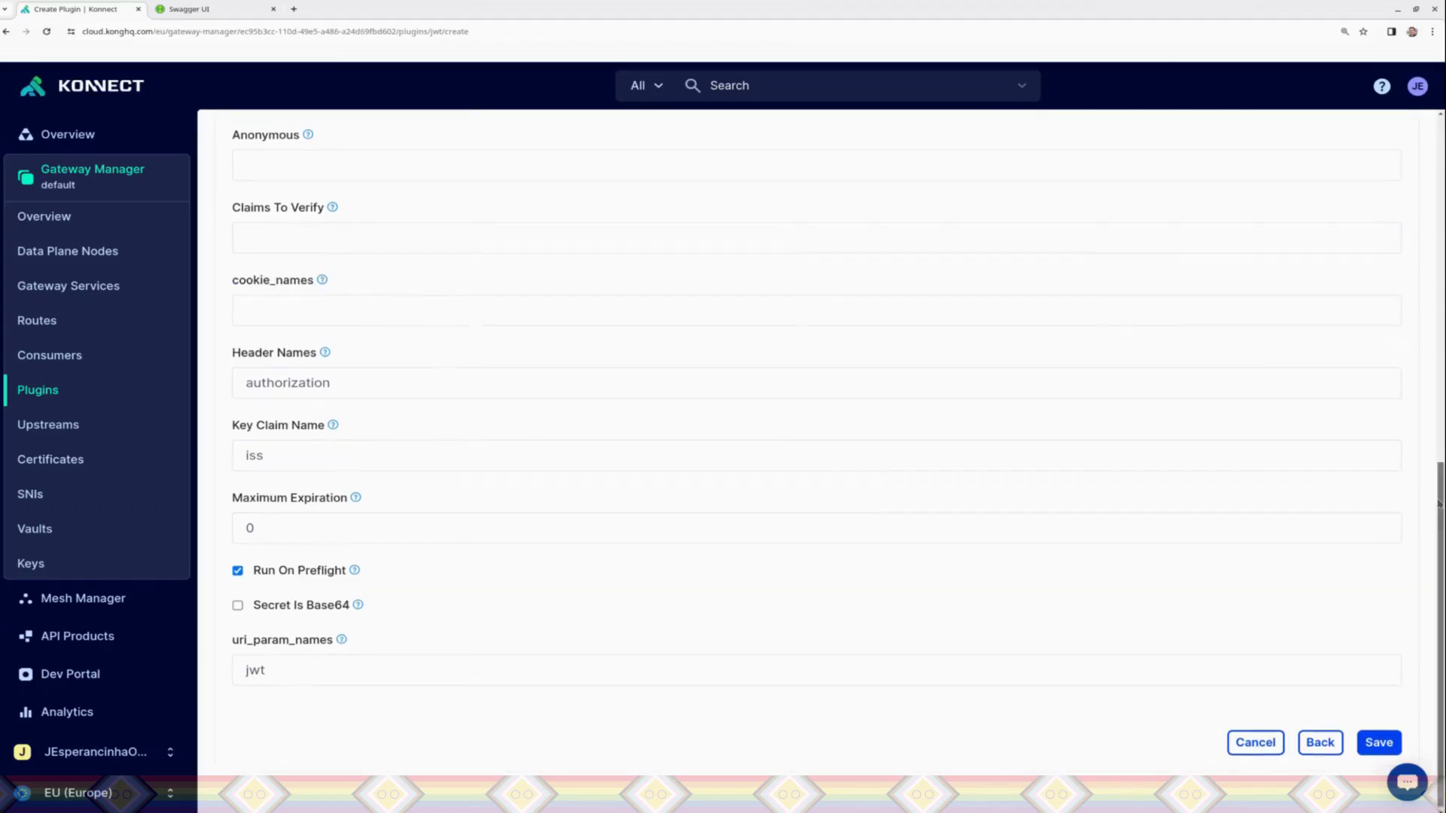
{"action": "scroll", "coordinate": [1419, 441], "scroll_direction": "down", "scroll_amount": 1}
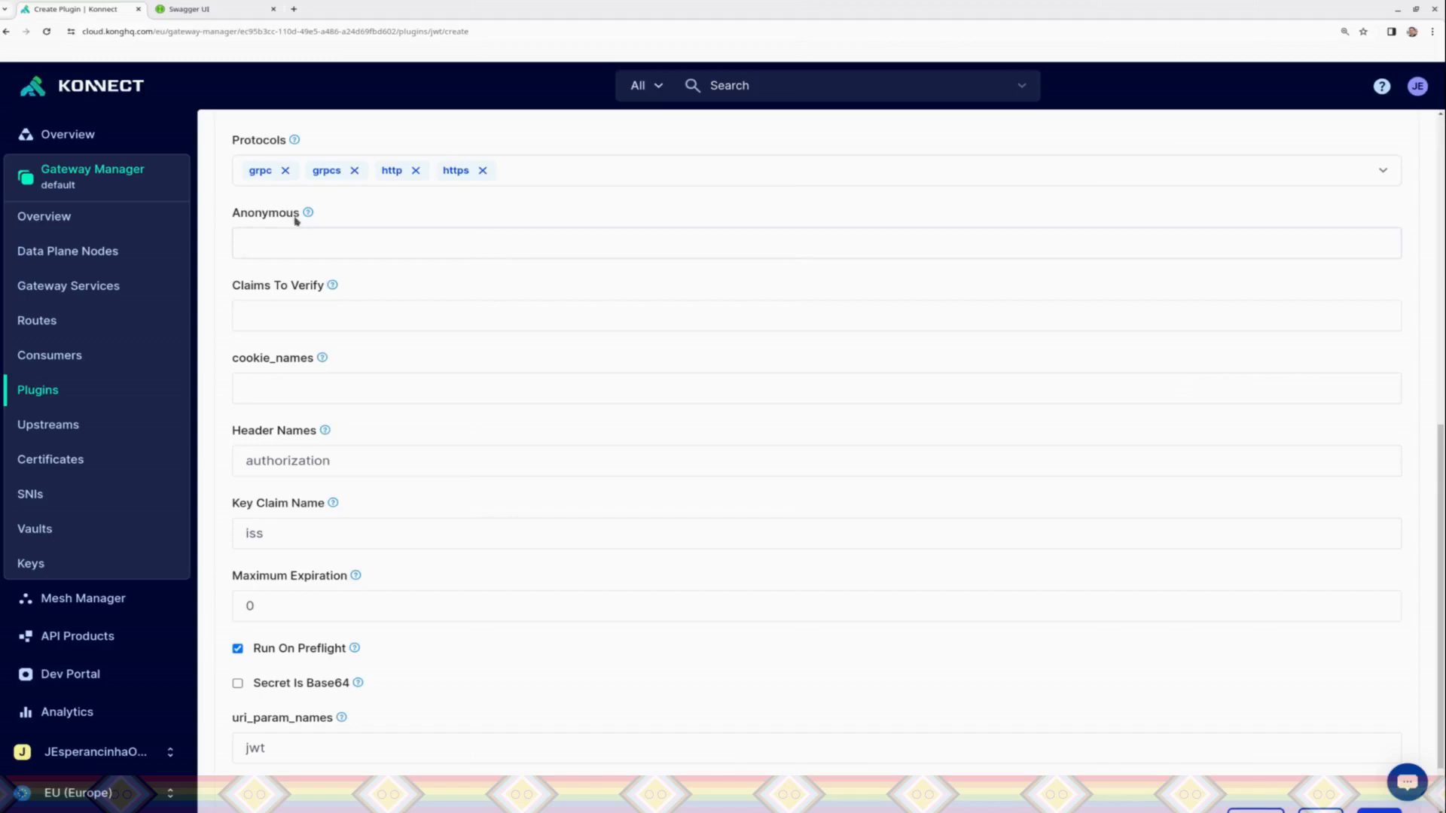
{"action": "mouse_move", "coordinate": [305, 213]}
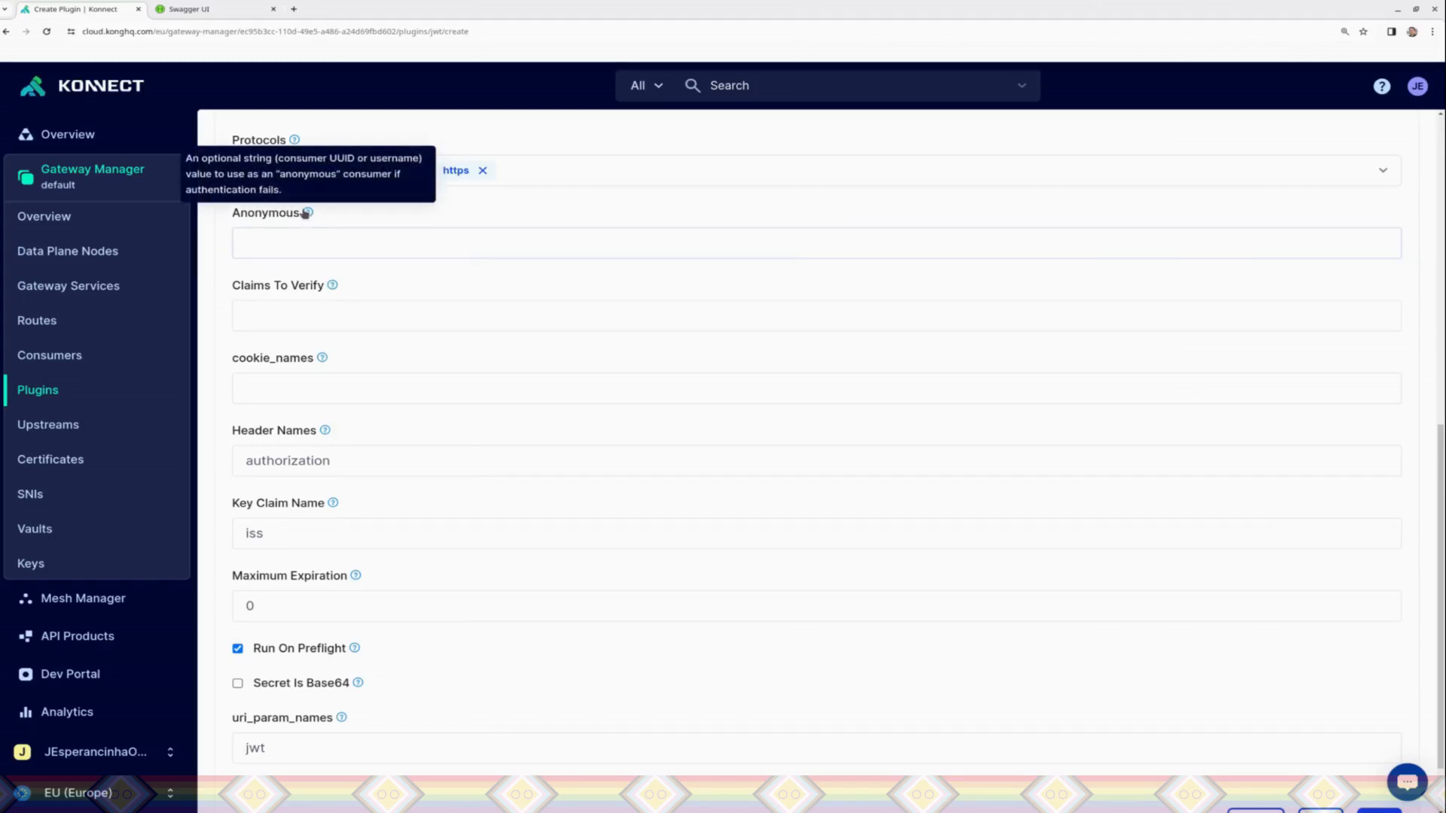
{"action": "mouse_move", "coordinate": [332, 288]}
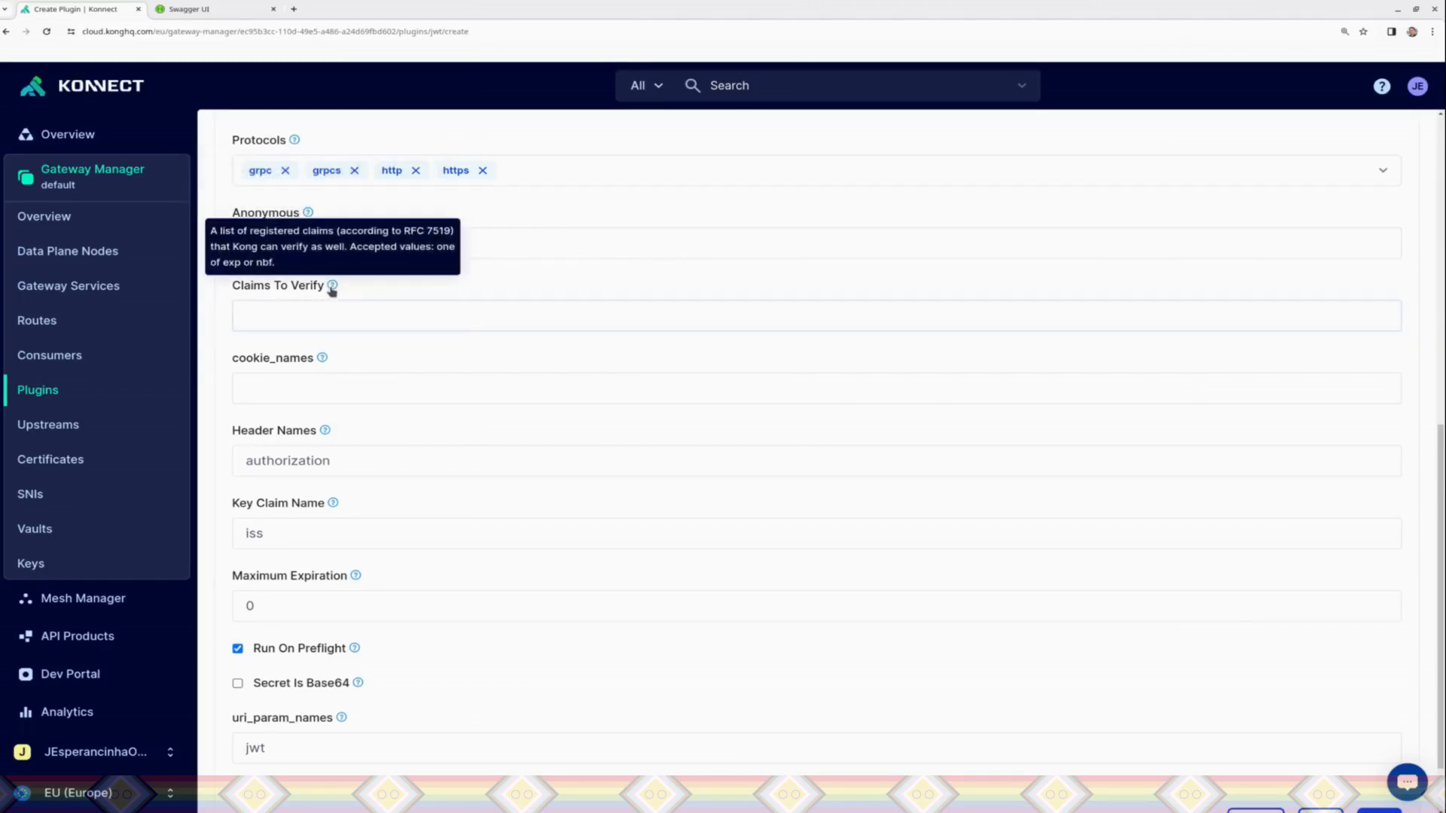
{"action": "mouse_move", "coordinate": [324, 434]}
{"action": "mouse_move", "coordinate": [331, 506]}
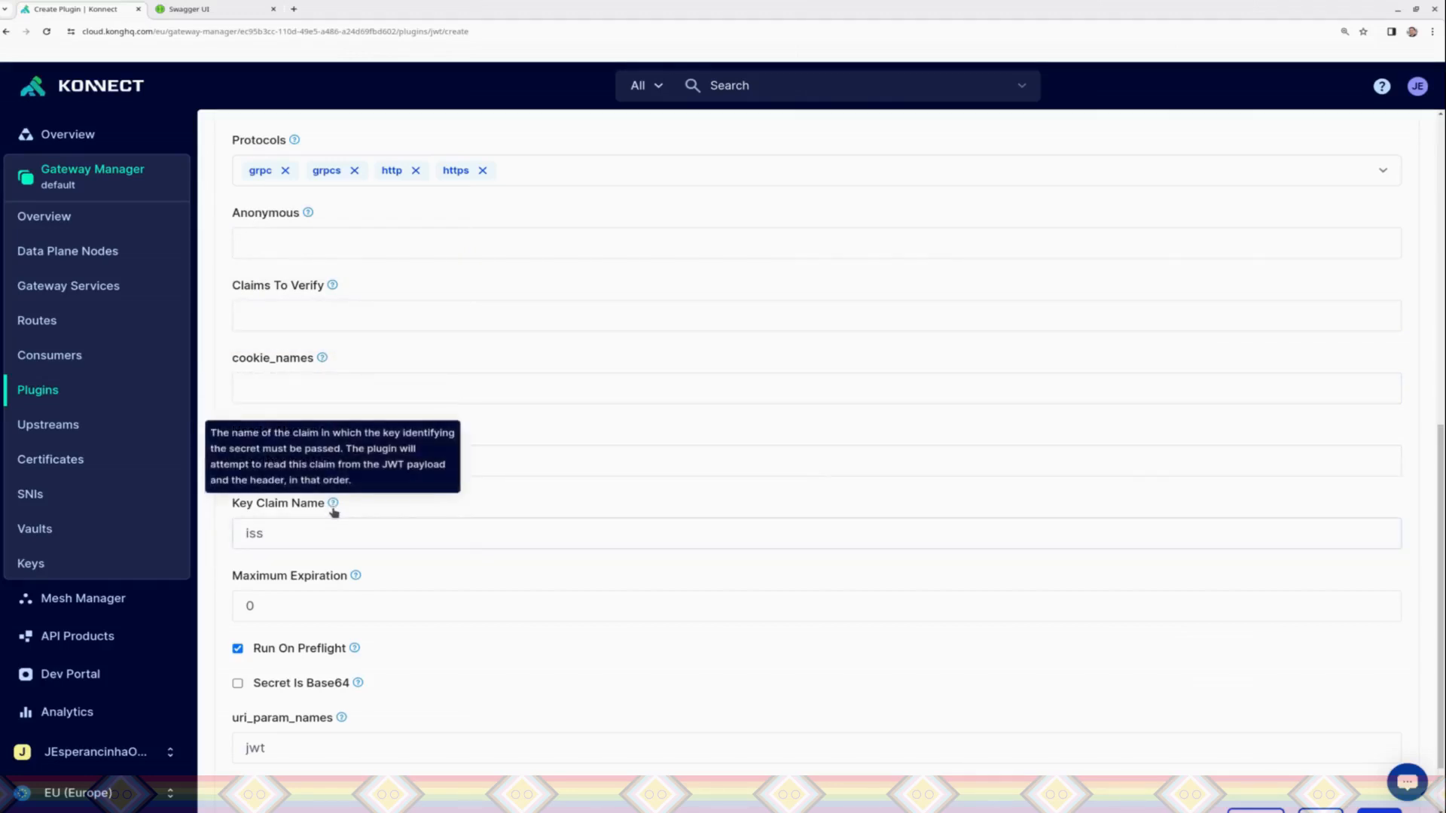
{"action": "mouse_move", "coordinate": [359, 583]}
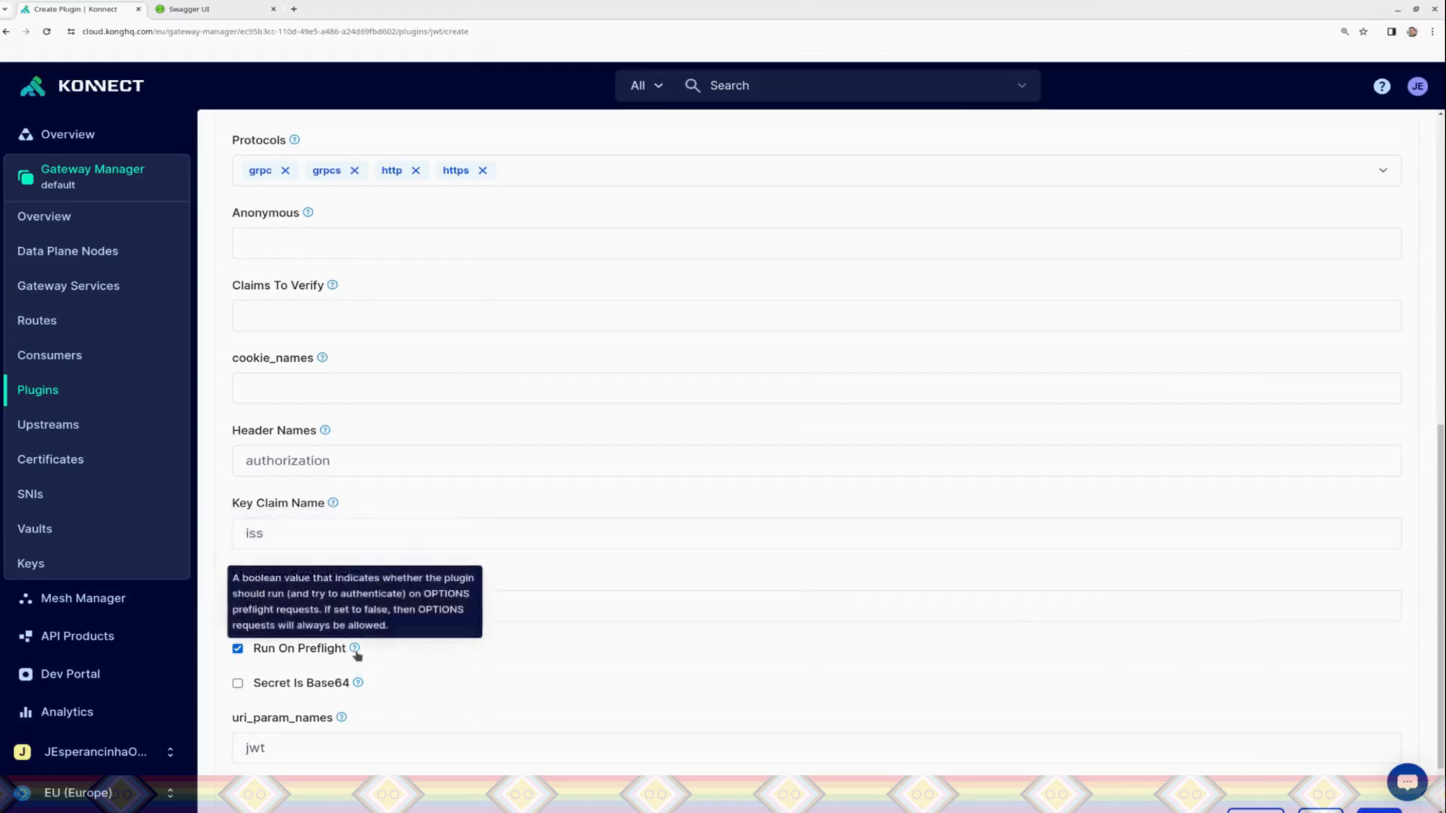
{"action": "mouse_move", "coordinate": [360, 692]}
{"action": "mouse_move", "coordinate": [343, 720]}
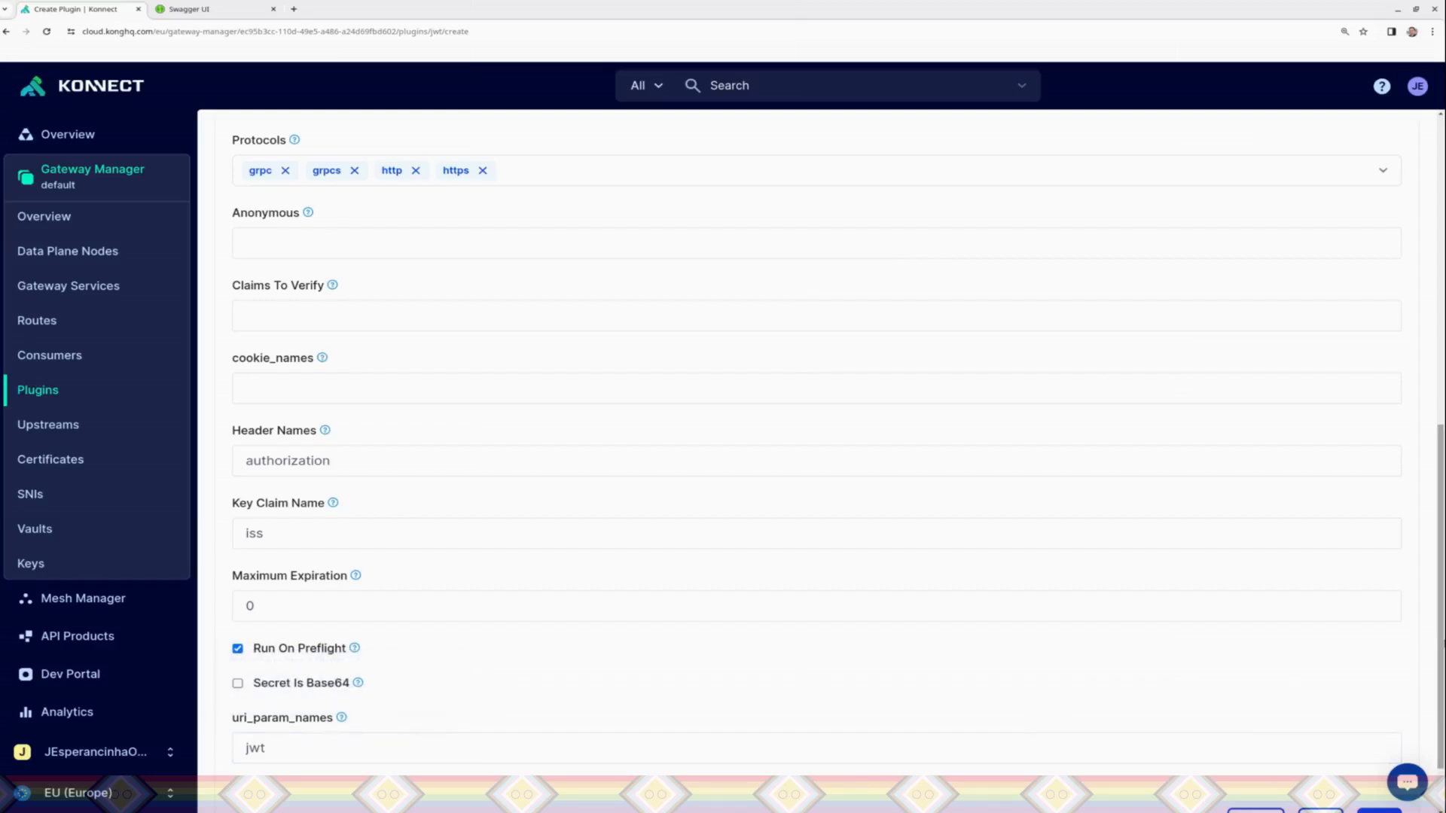
Step: Save the PetJWTToken plugin with its default JWT settings and review its saved configuration
{"action": "scroll", "coordinate": [1379, 723], "scroll_direction": "down", "scroll_amount": 3}
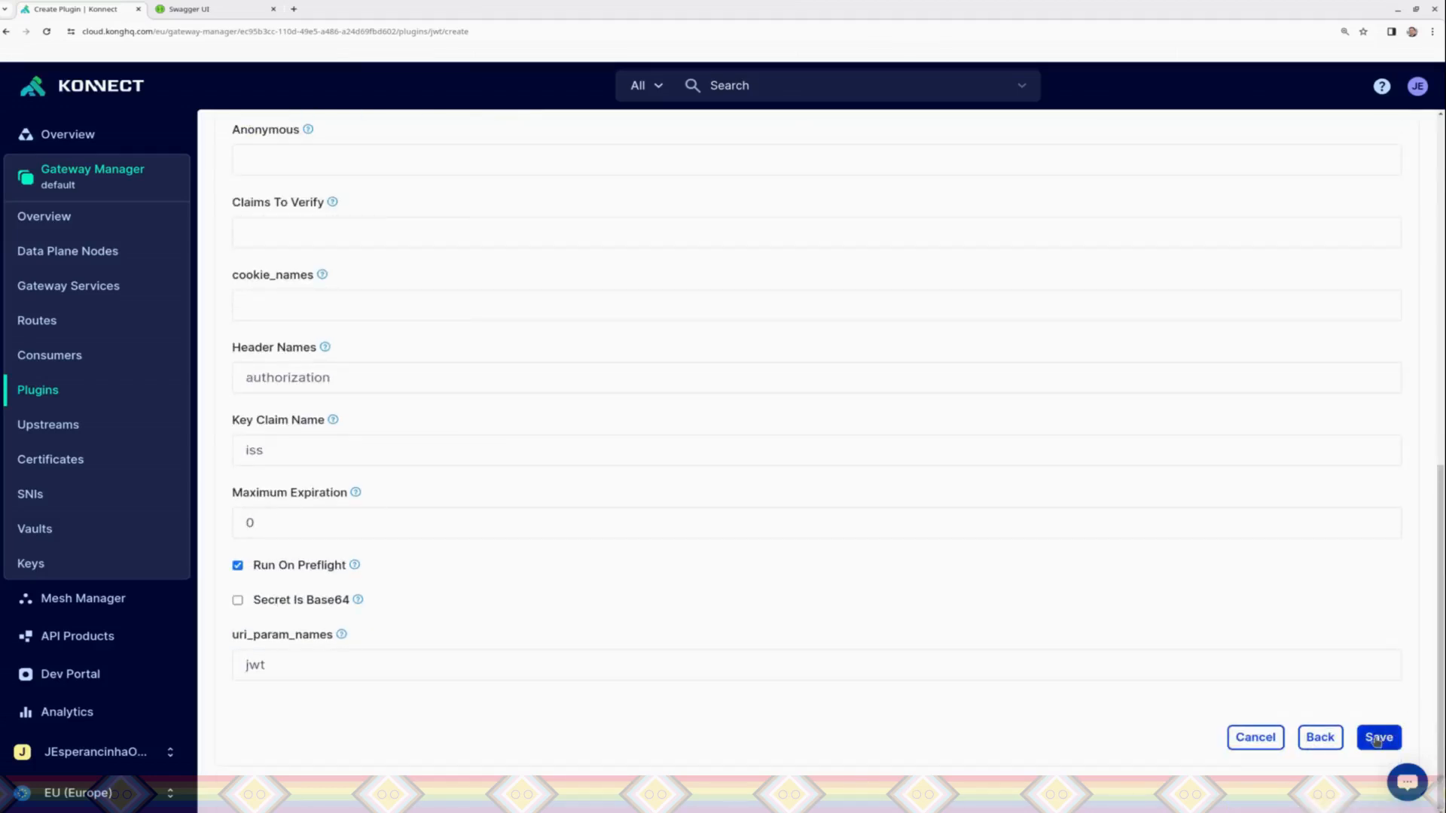
{"action": "left_click", "coordinate": [1378, 736]}
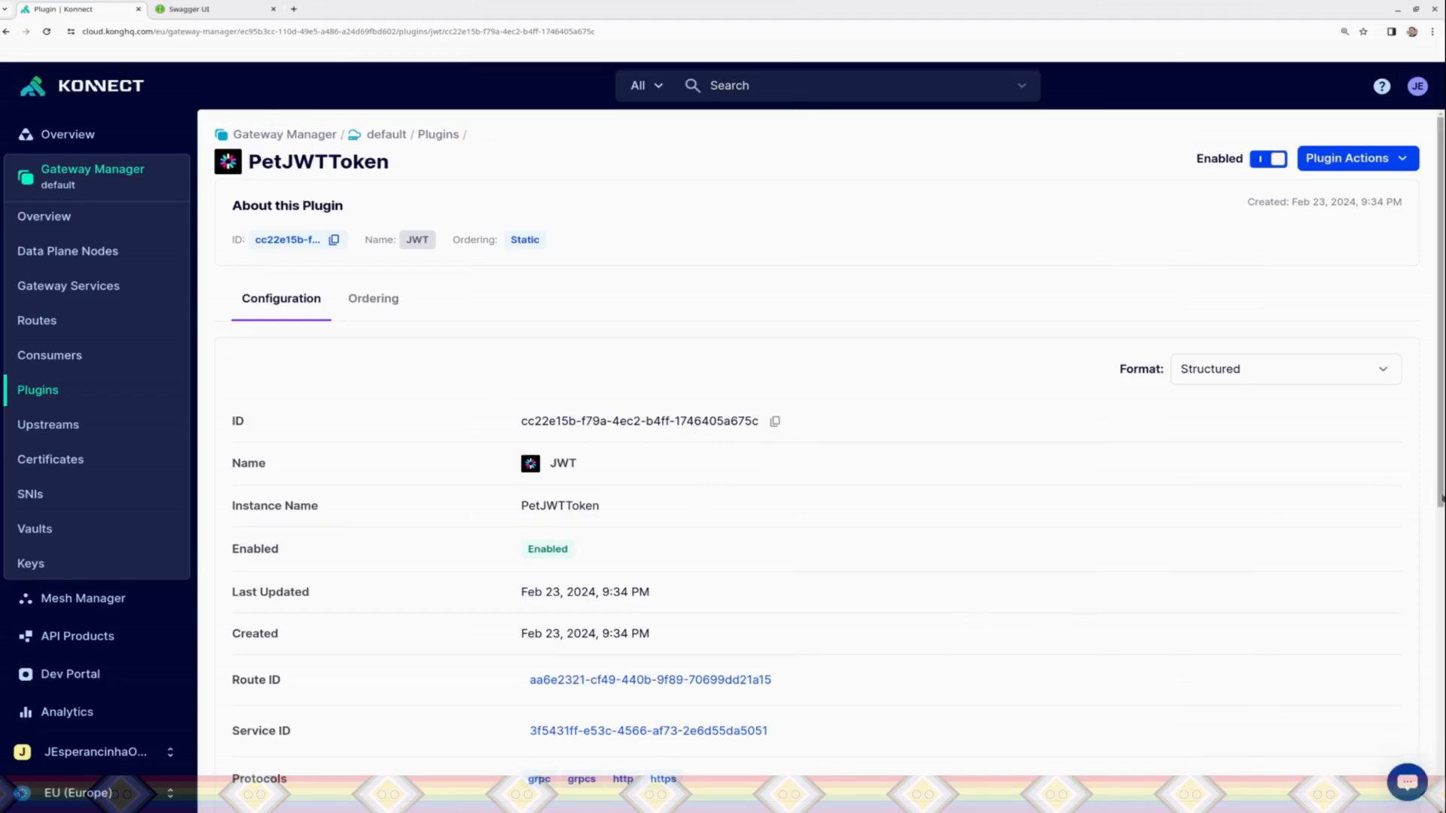
{"action": "scroll", "coordinate": [1272, 507], "scroll_direction": "down", "scroll_amount": 3}
{"action": "scroll", "coordinate": [828, 452], "scroll_direction": "down", "scroll_amount": 4}
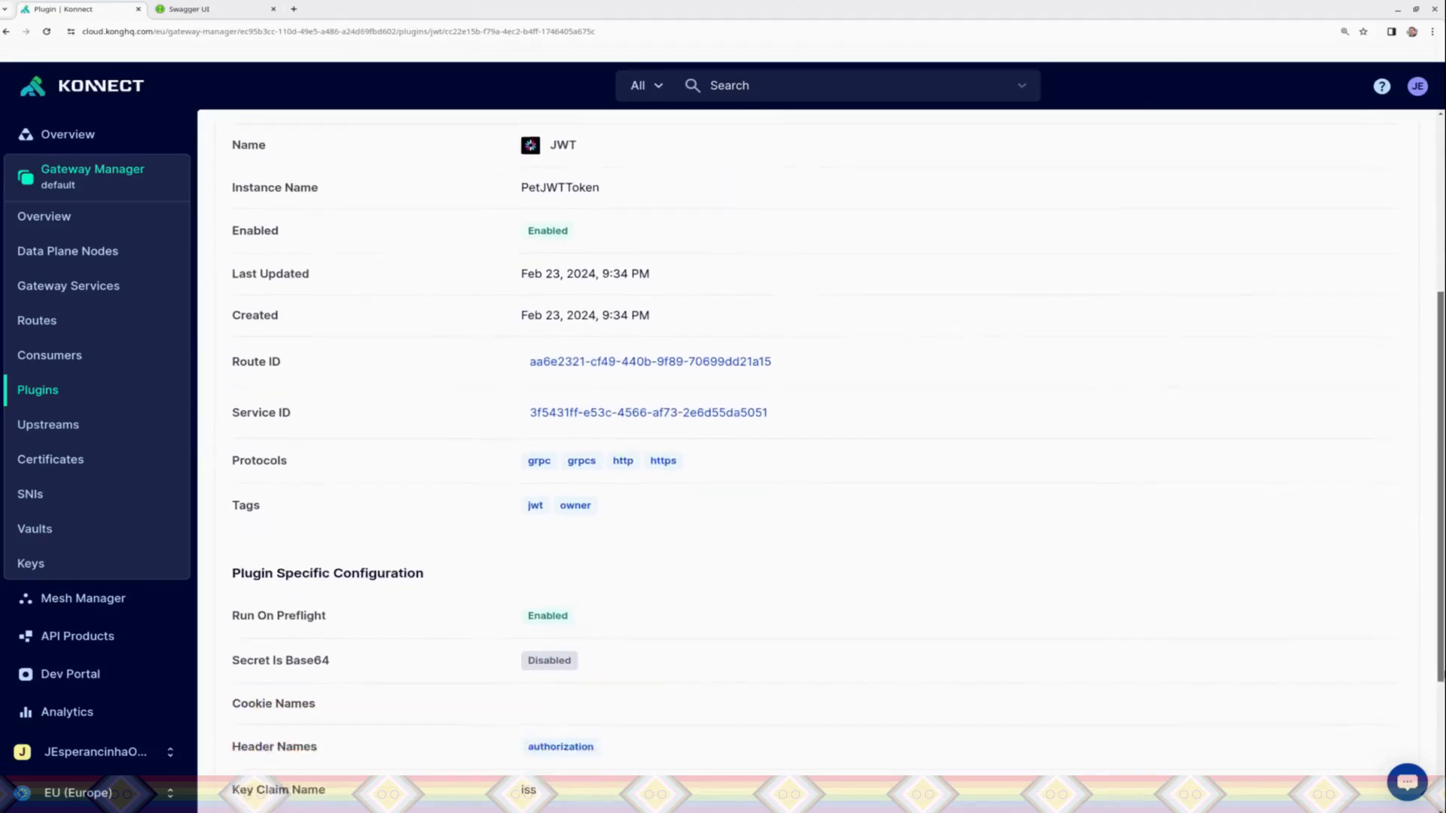
{"action": "scroll", "coordinate": [1400, 491], "scroll_direction": "down", "scroll_amount": 2}
{"action": "scroll", "coordinate": [1399, 491], "scroll_direction": "up", "scroll_amount": 7}
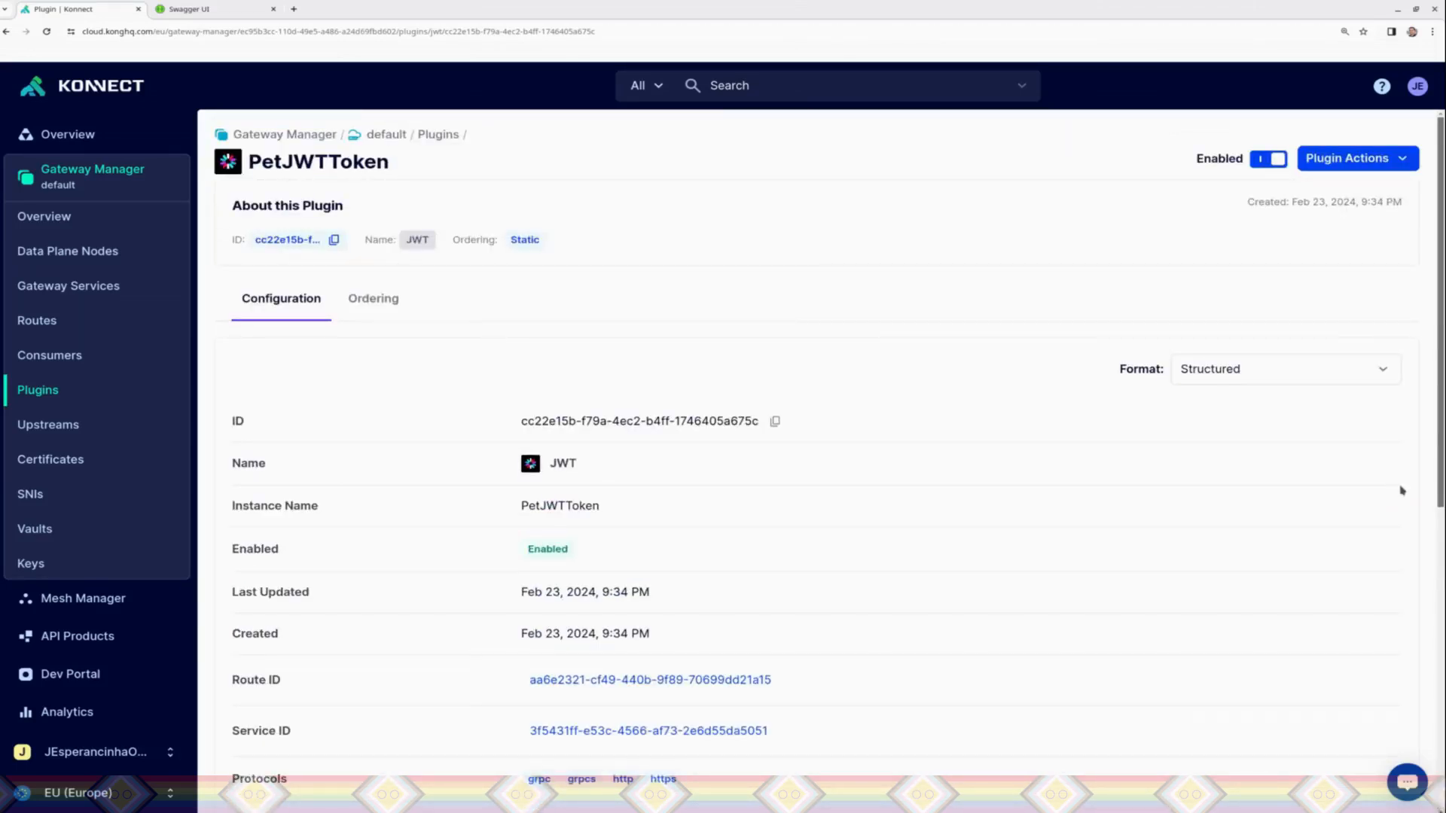
{"action": "scroll", "coordinate": [1414, 496], "scroll_direction": "down", "scroll_amount": 1}
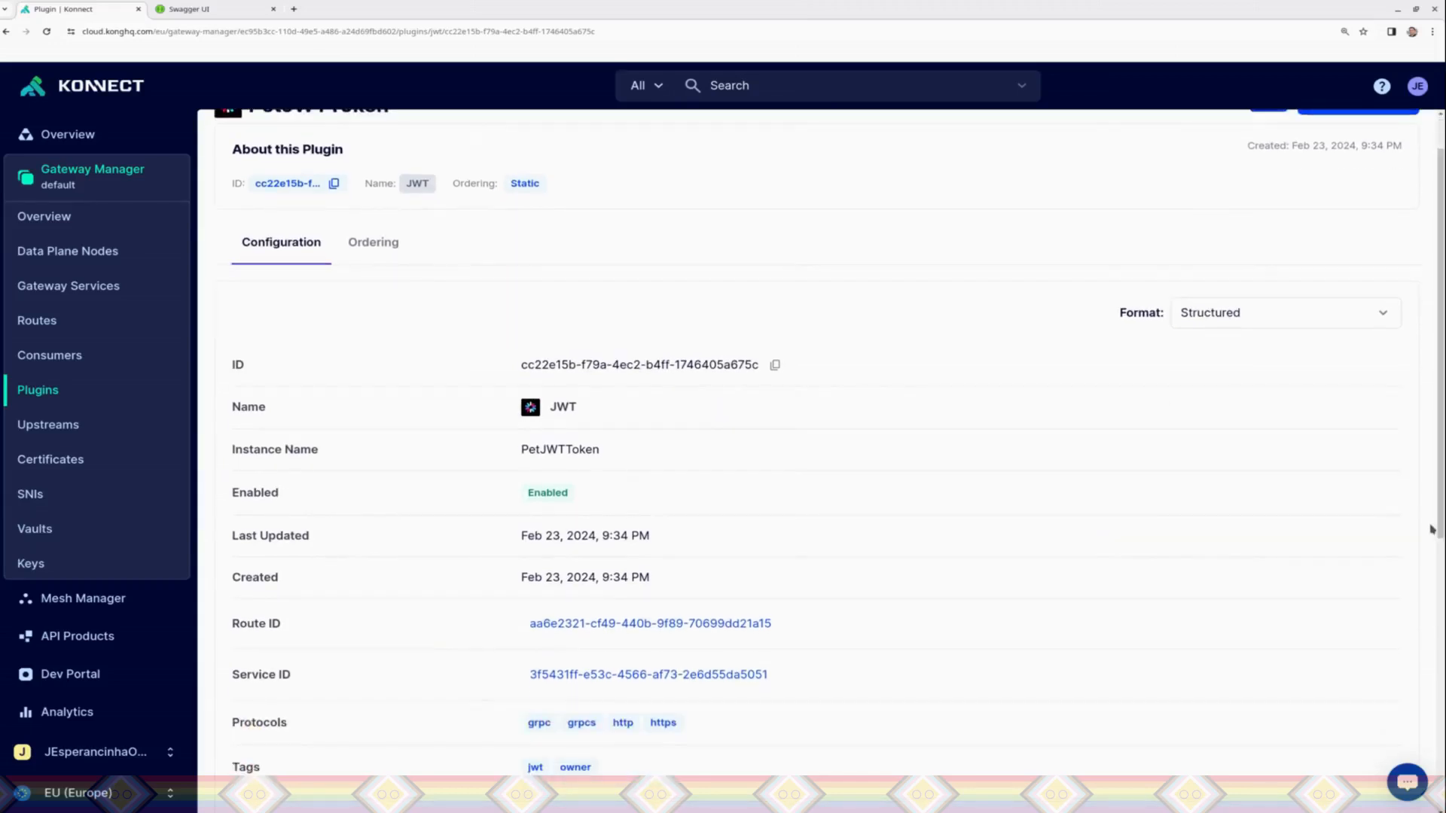
{"action": "left_click_drag", "start_coordinate": [1441, 528], "coordinate": [1441, 799]}
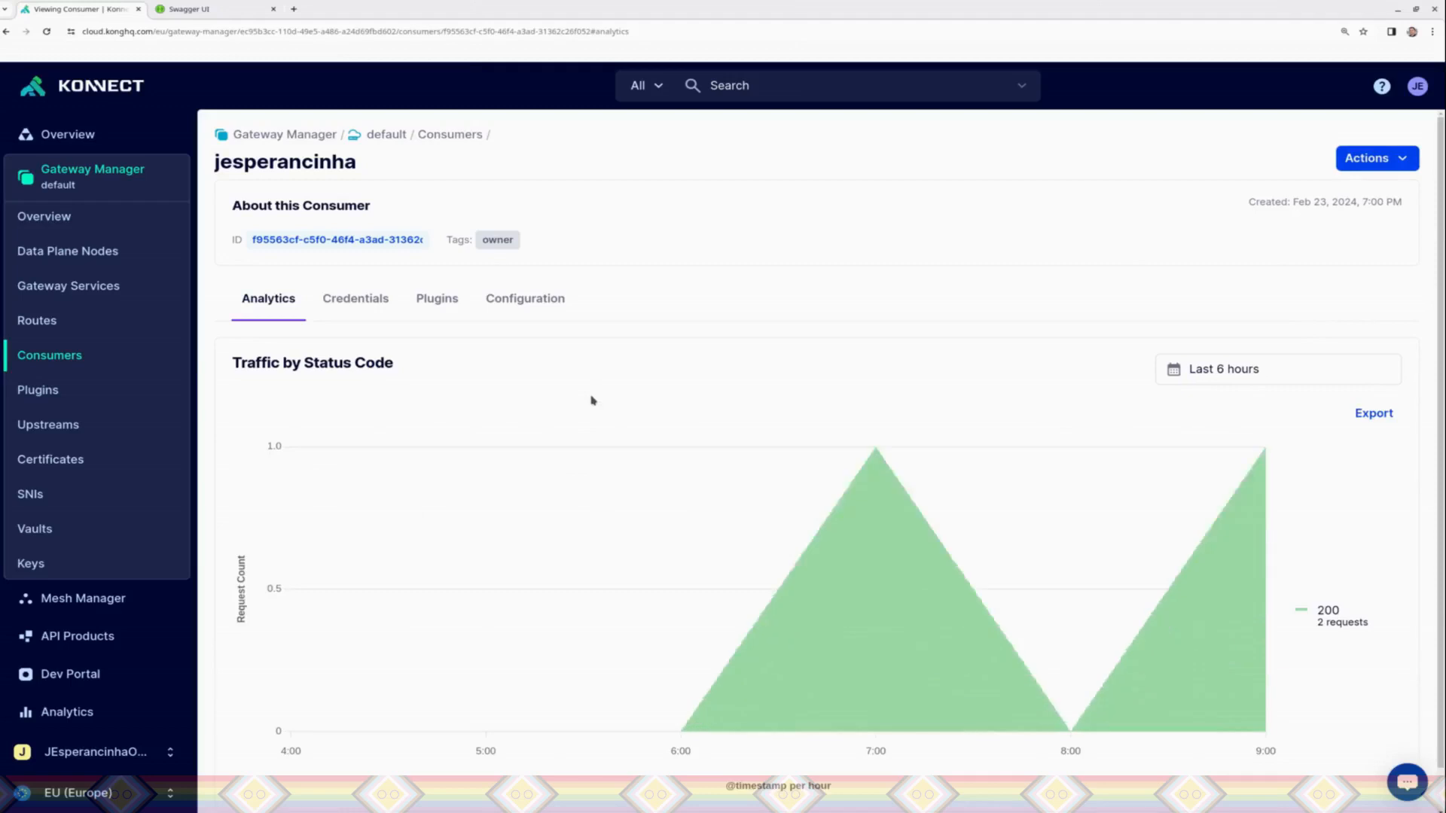
Step: Create an HS256 JWT credential for the owner-tagged consumer, leaving the key and secret blank for auto-generation
{"action": "left_click", "coordinate": [354, 304]}
{"action": "left_click", "coordinate": [818, 371]}
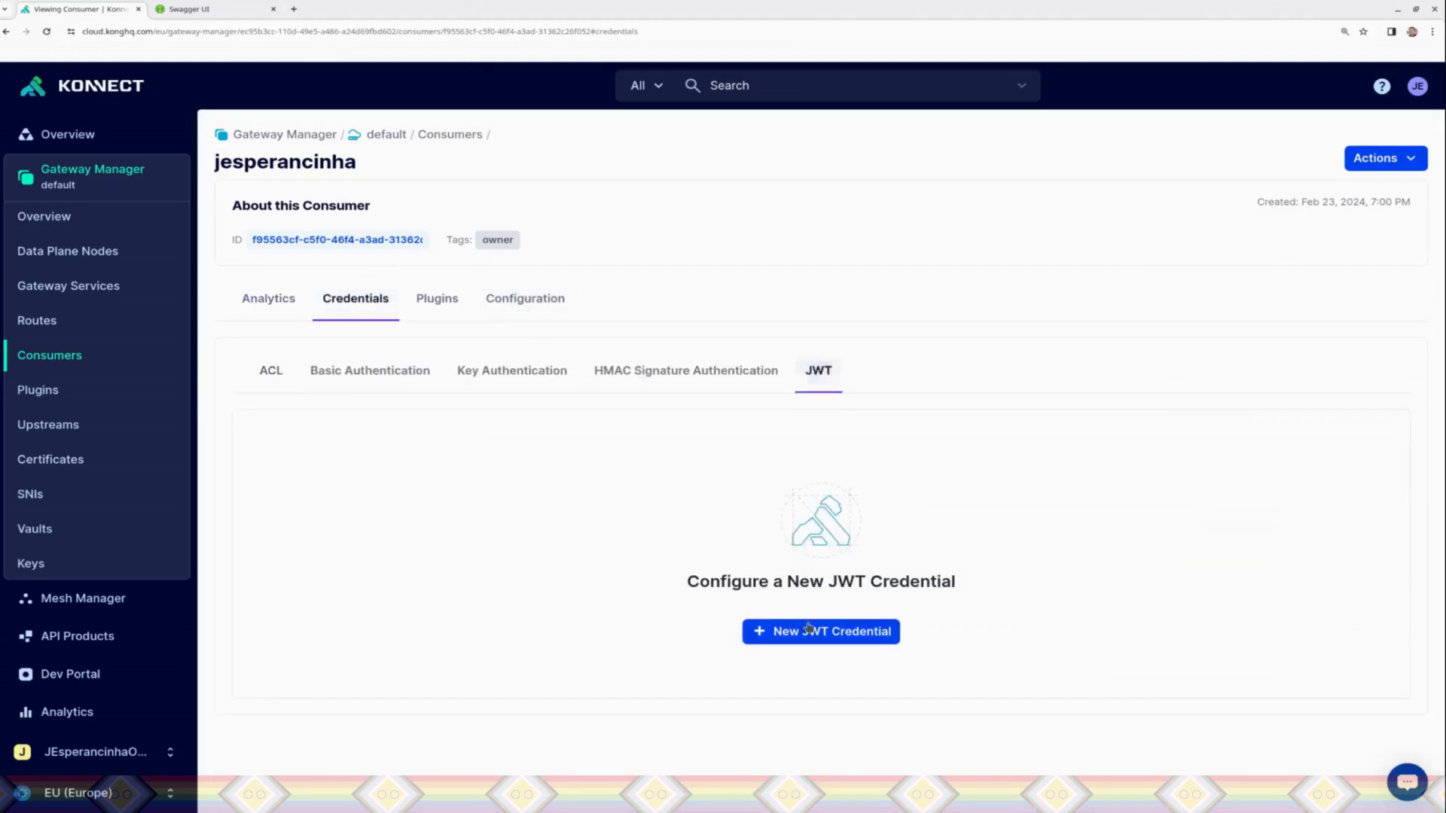
{"action": "left_click", "coordinate": [813, 631]}
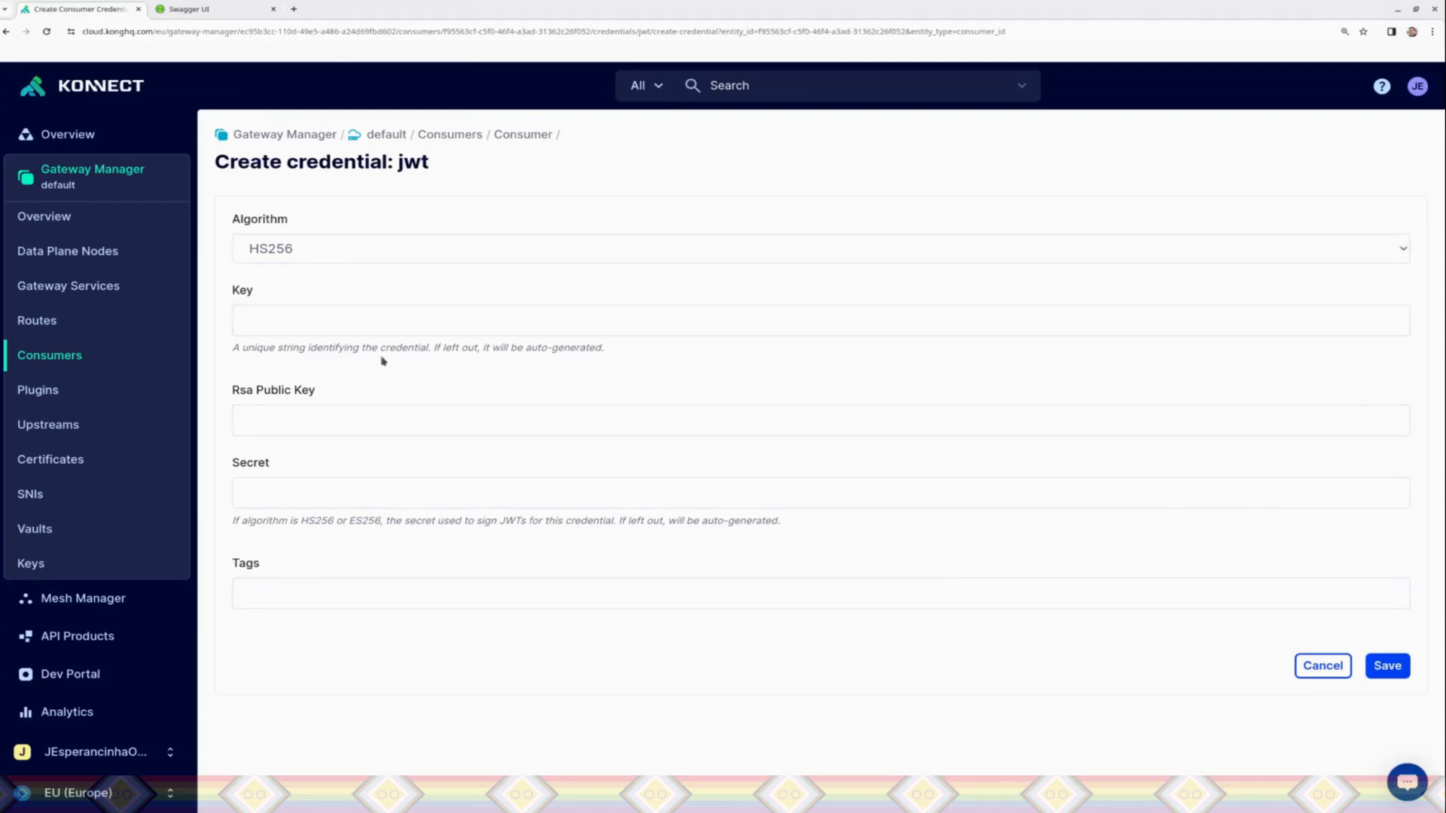
{"action": "left_click", "coordinate": [1390, 669]}
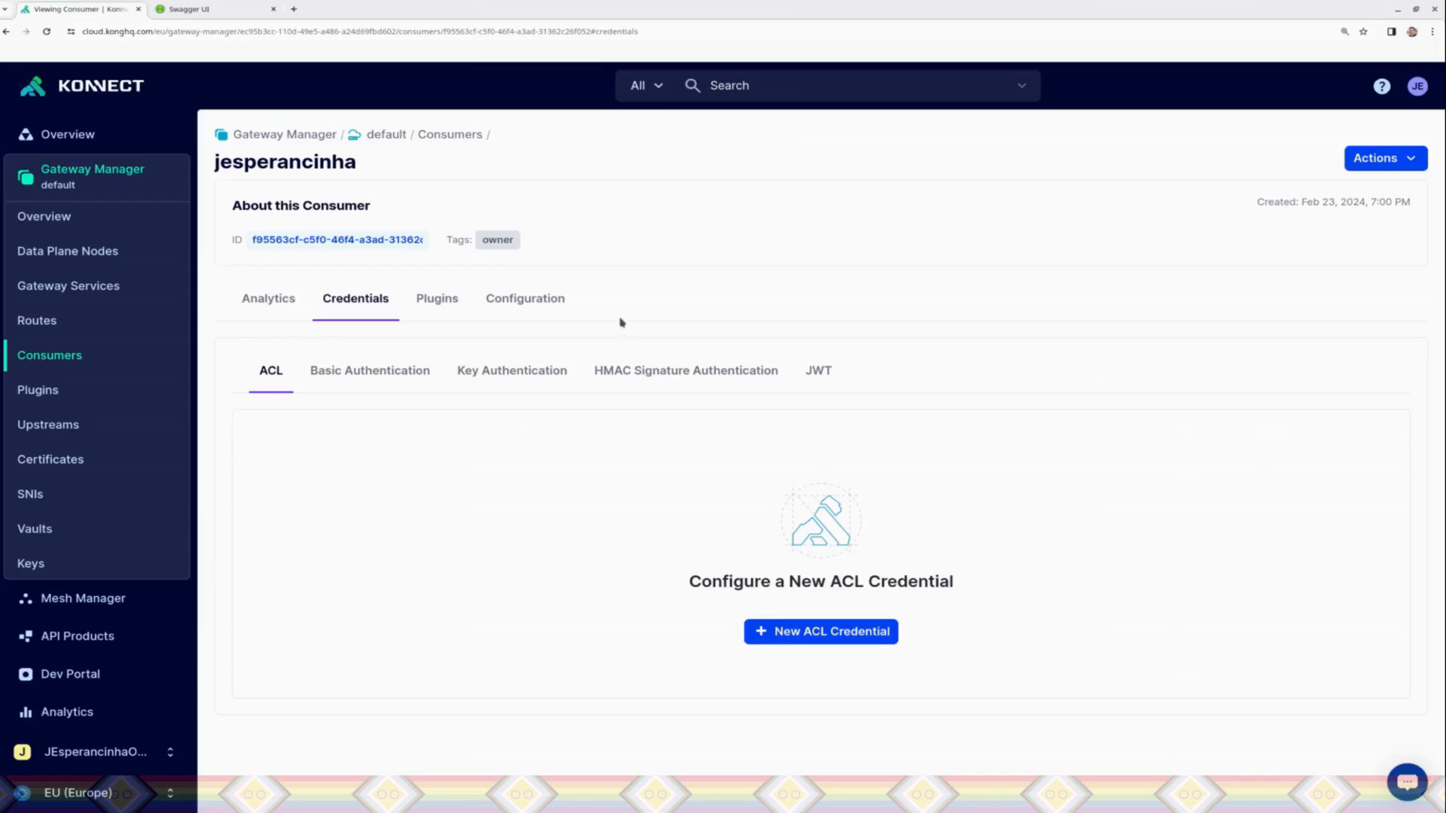
Step: Open the consumer's HS256 JWT credential for editing to view its generated key and secret
{"action": "left_click", "coordinate": [816, 374]}
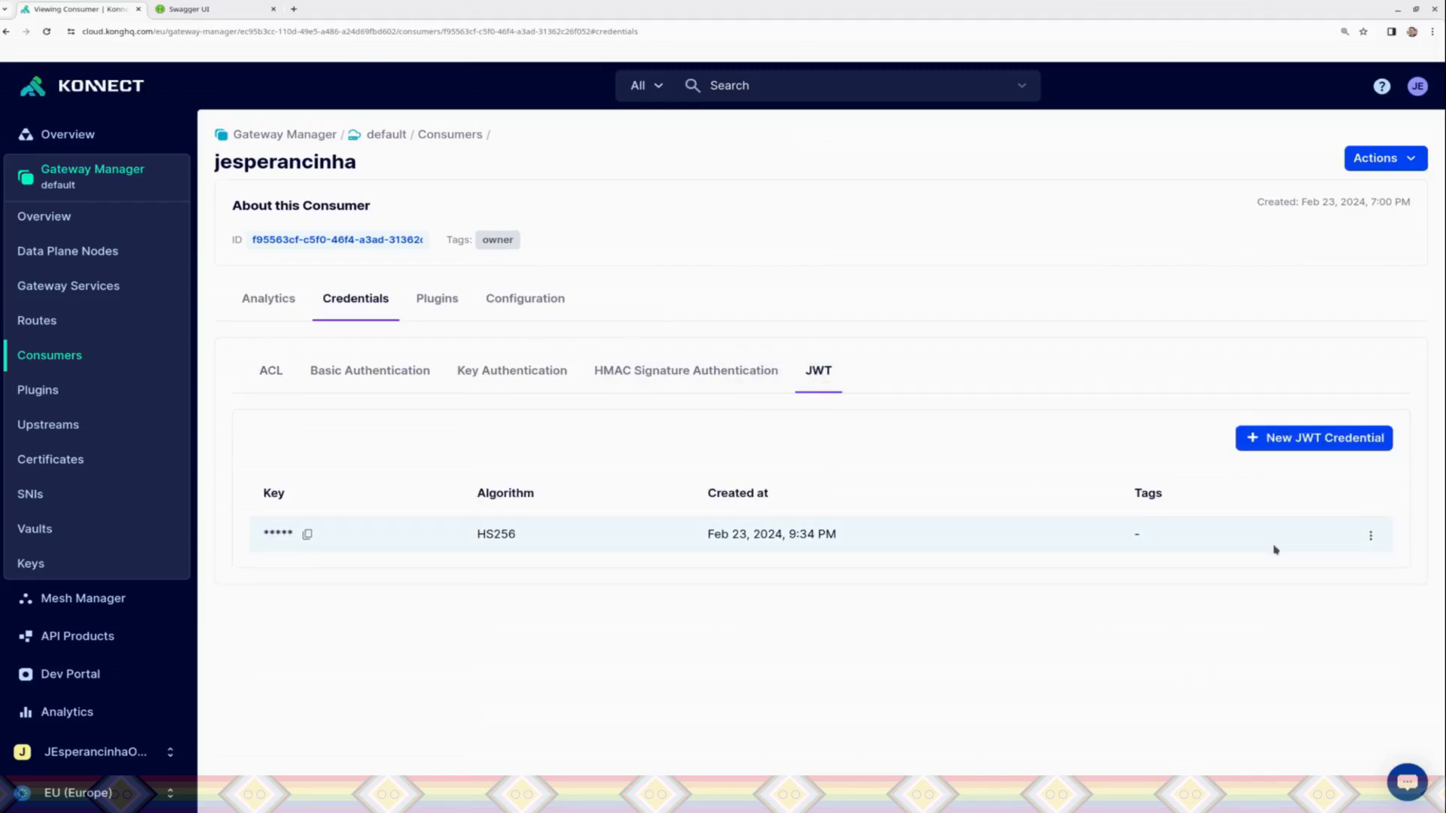
{"action": "left_click", "coordinate": [1370, 537]}
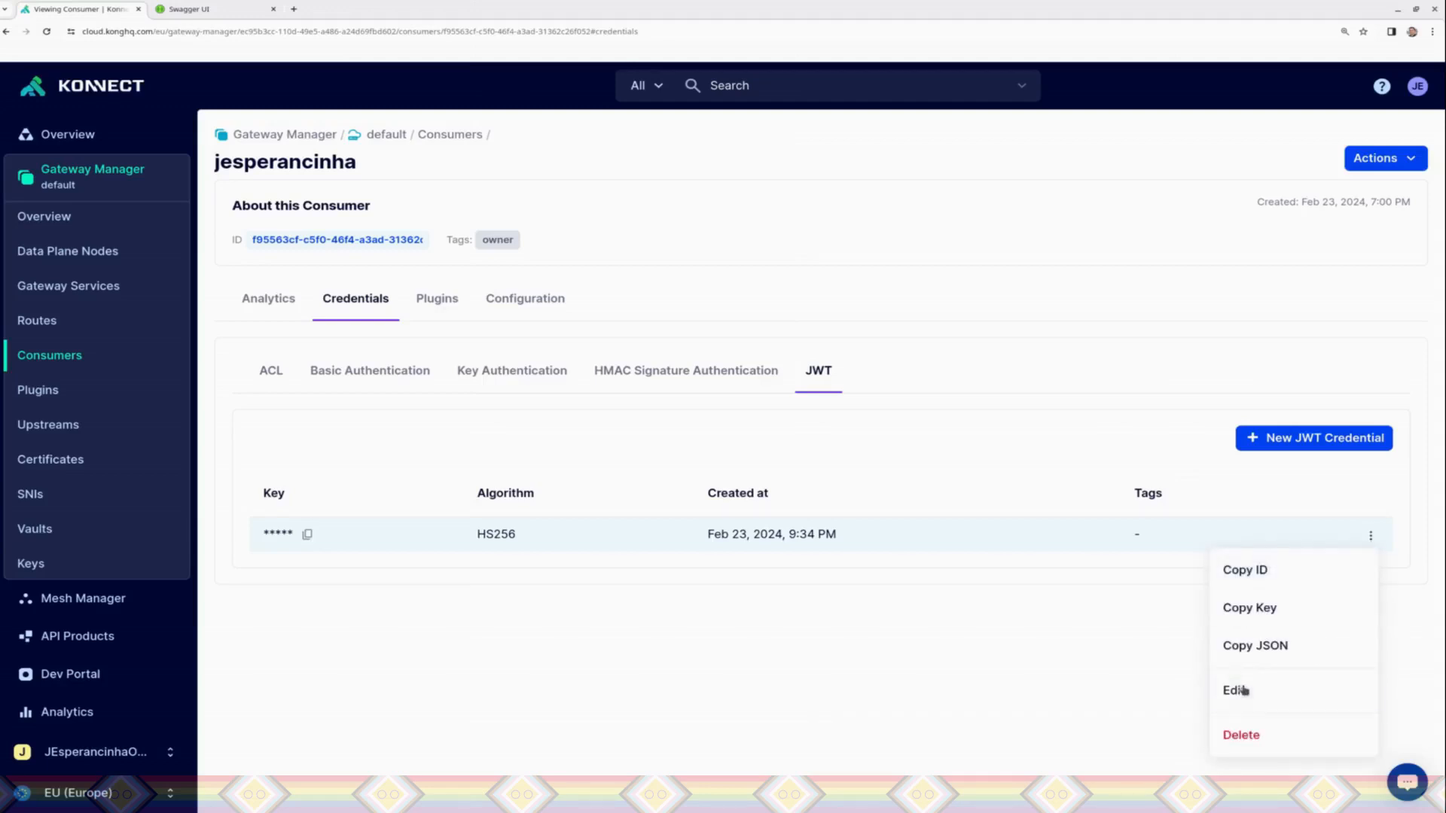
{"action": "left_click", "coordinate": [1245, 692]}
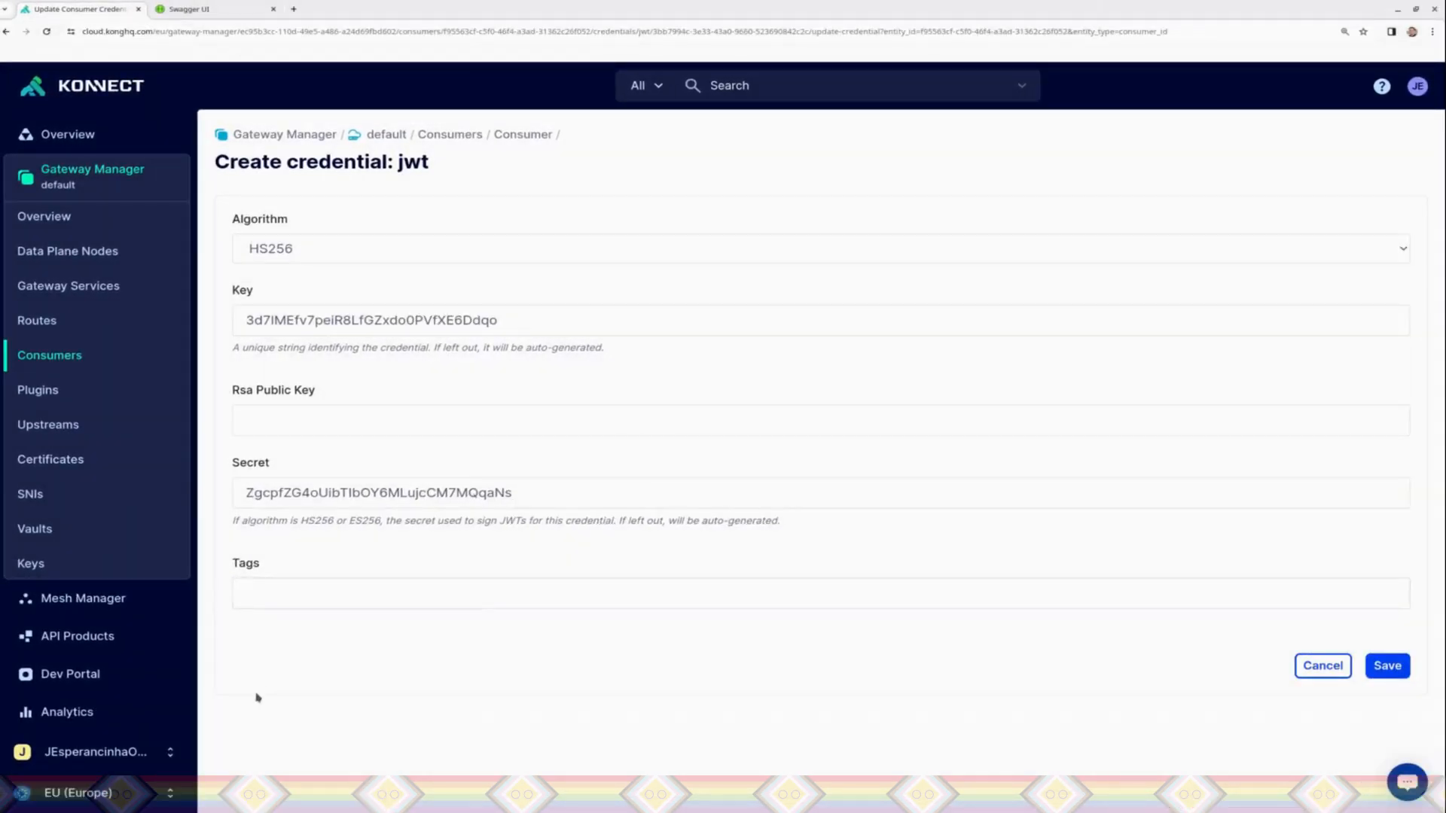
Step: Switch to Insomnia, send the GET findByStatus request with No Authentication, and set its auth type to Bearer Token
{"action": "key", "text": "alt+Tab"}
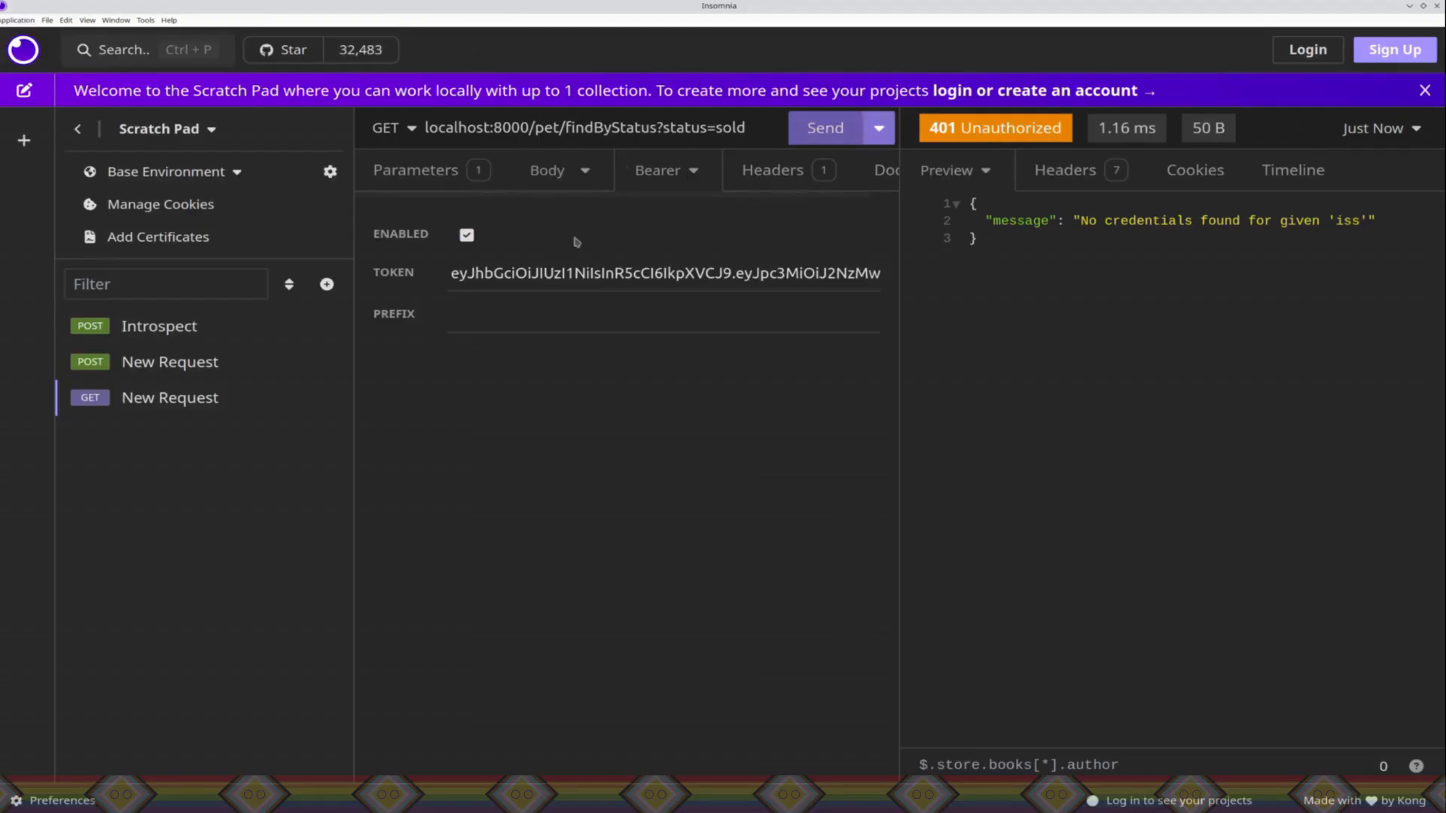
{"action": "double_click", "coordinate": [548, 274]}
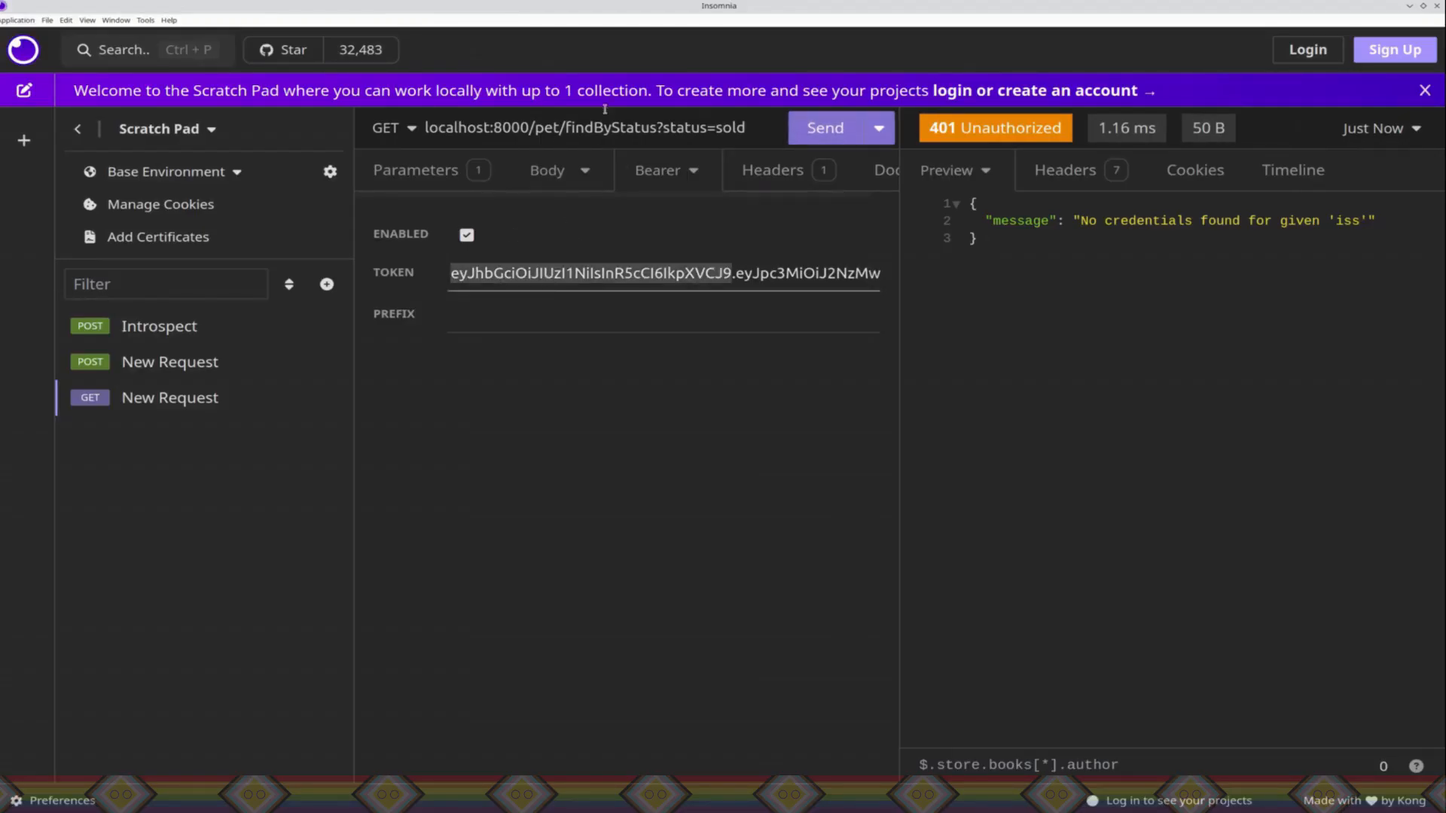
{"action": "left_click", "coordinate": [682, 179]}
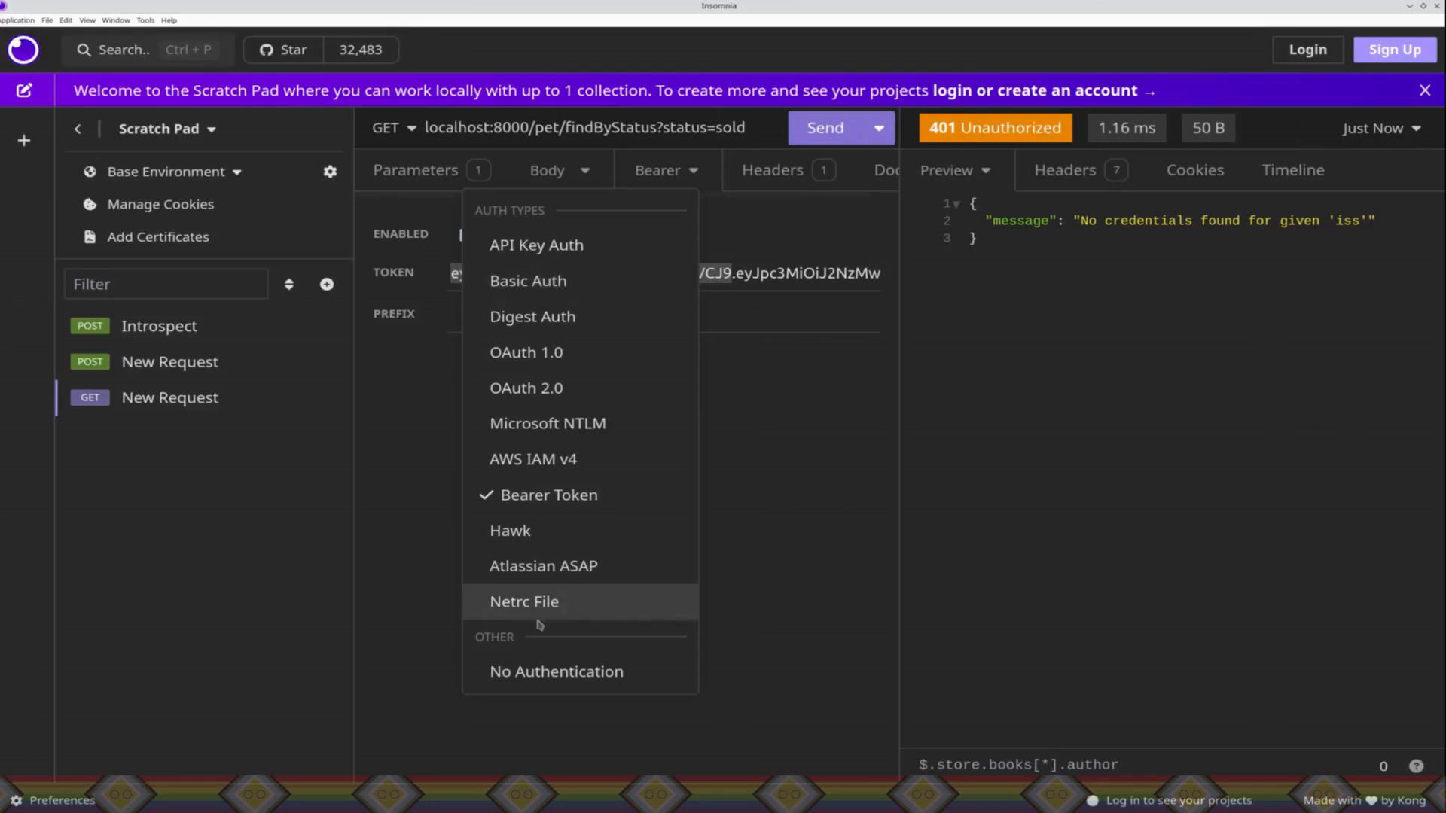
{"action": "left_click", "coordinate": [533, 673]}
{"action": "left_click", "coordinate": [844, 240]}
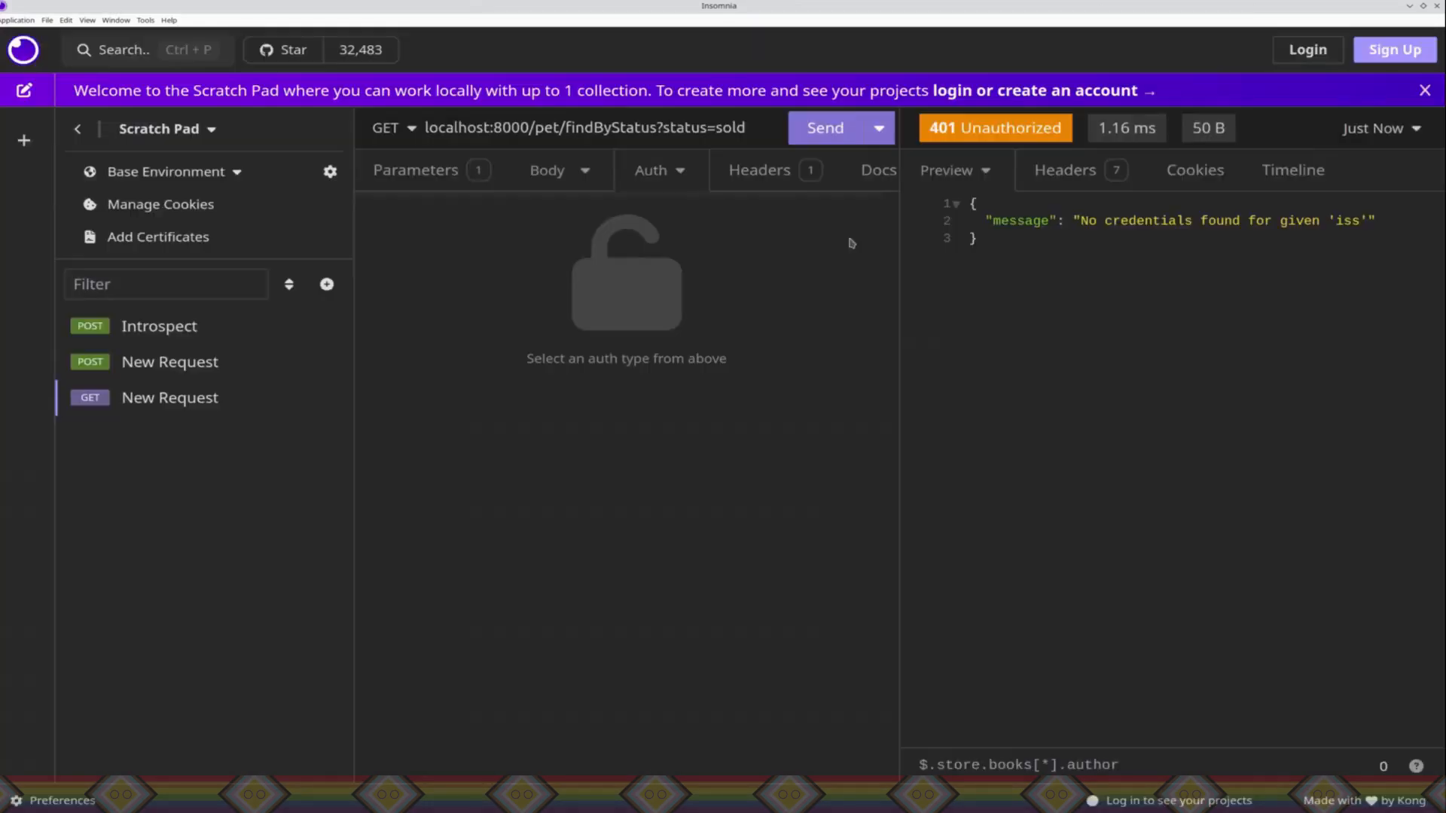
{"action": "left_click", "coordinate": [820, 136]}
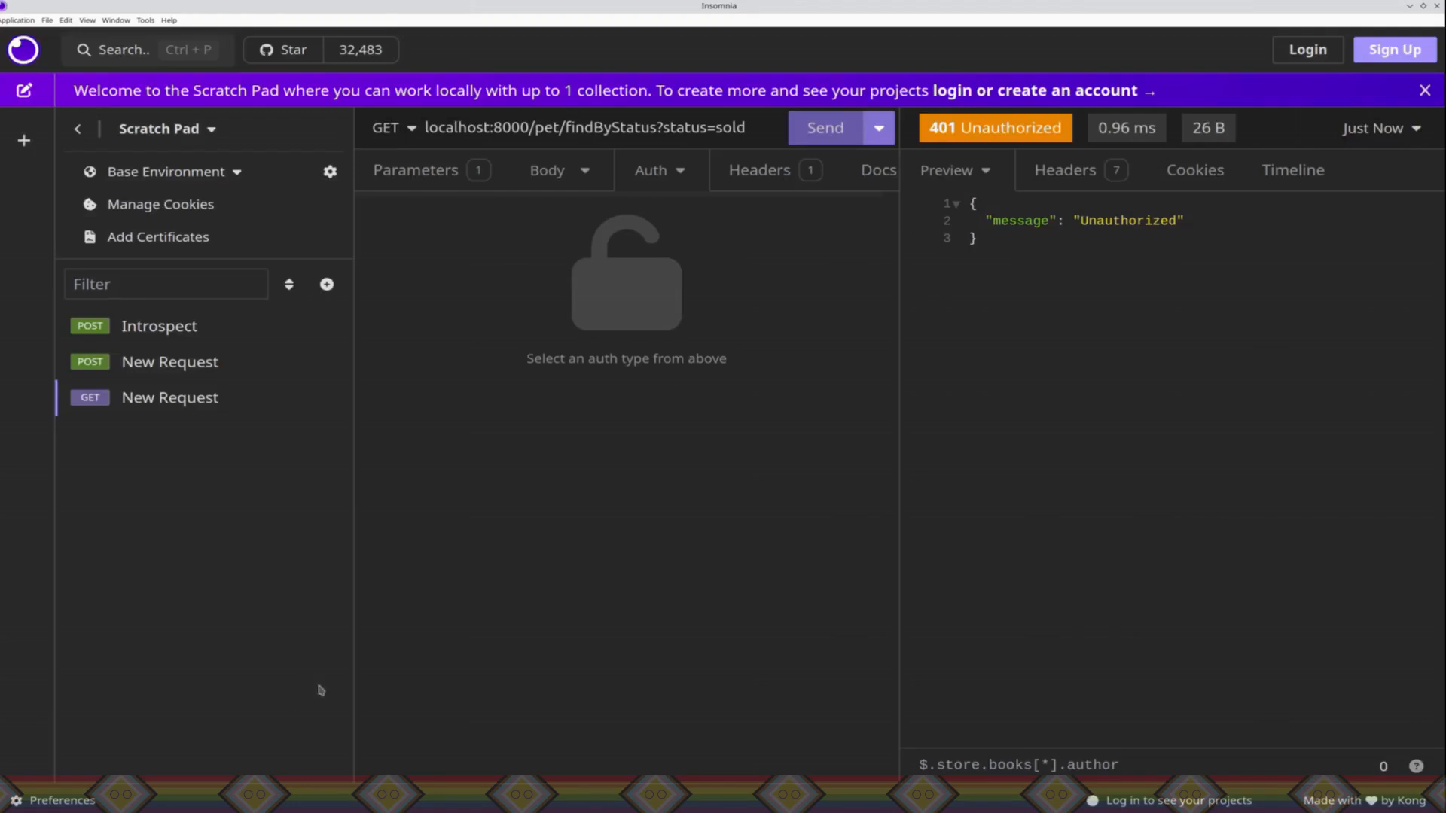
{"action": "left_click", "coordinate": [682, 170]}
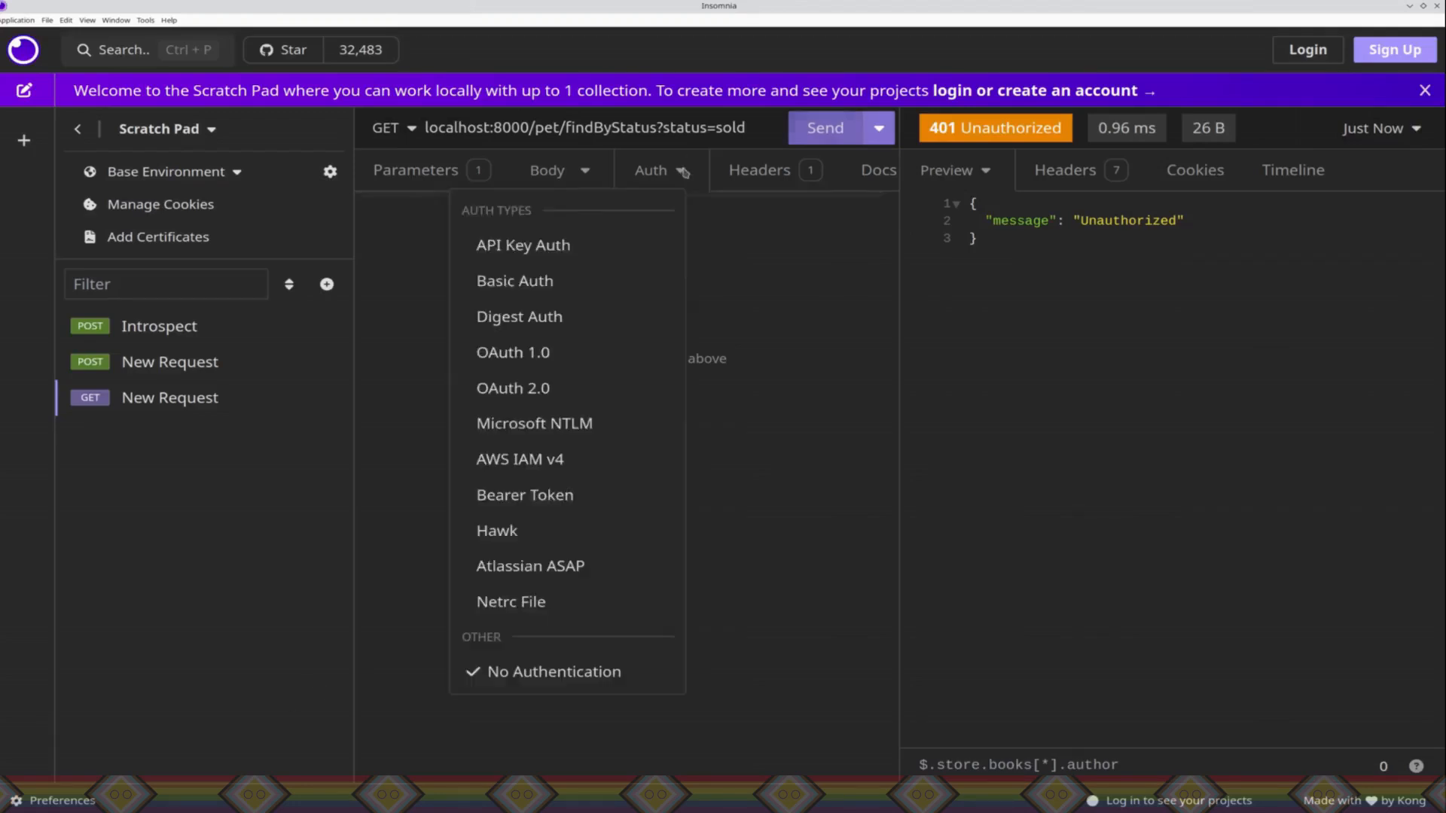
{"action": "left_click", "coordinate": [547, 498]}
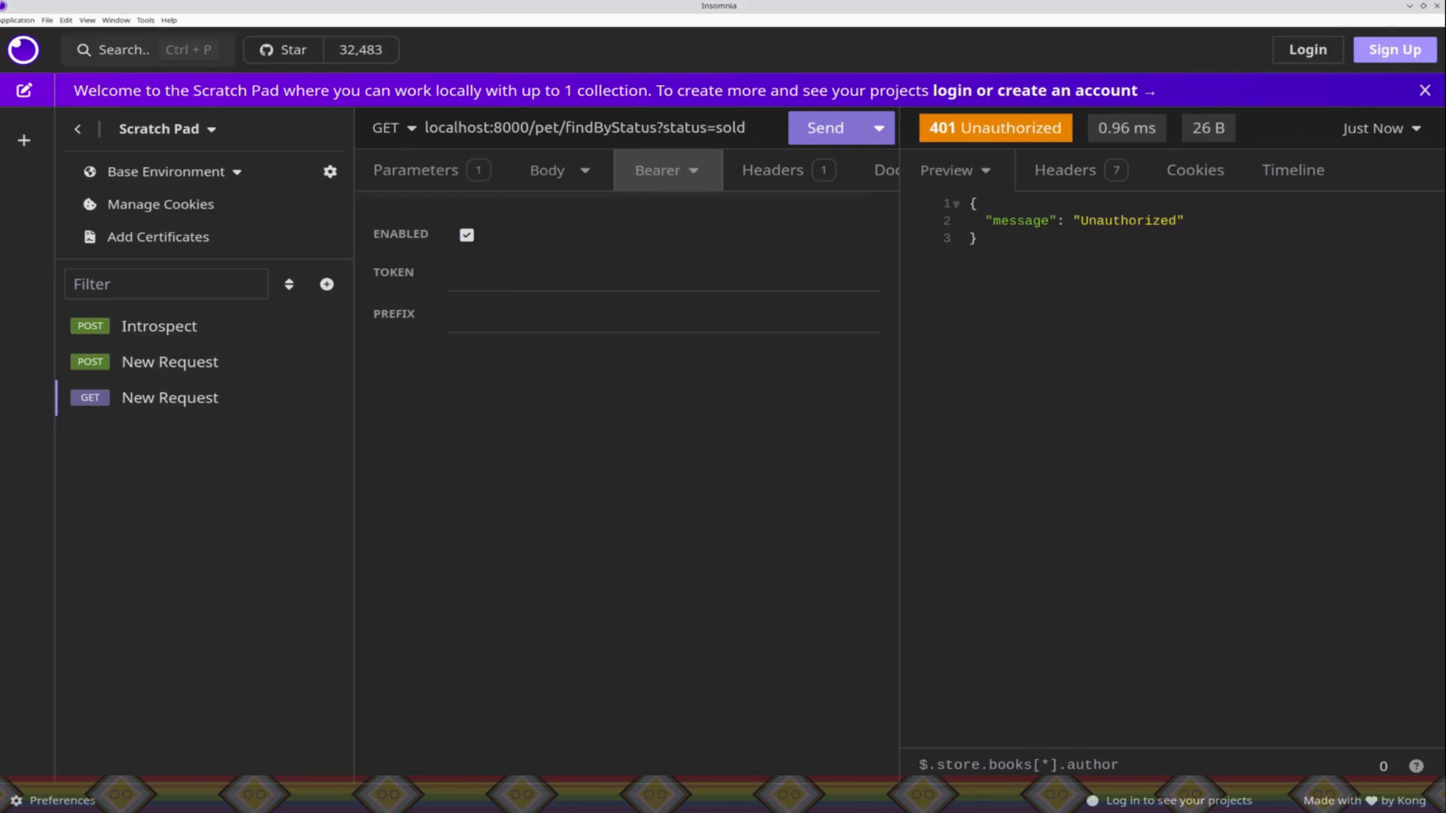
Step: Switch to the browser and open the jwt.io debugger in a new tab
{"action": "key", "text": "alt+Tab"}
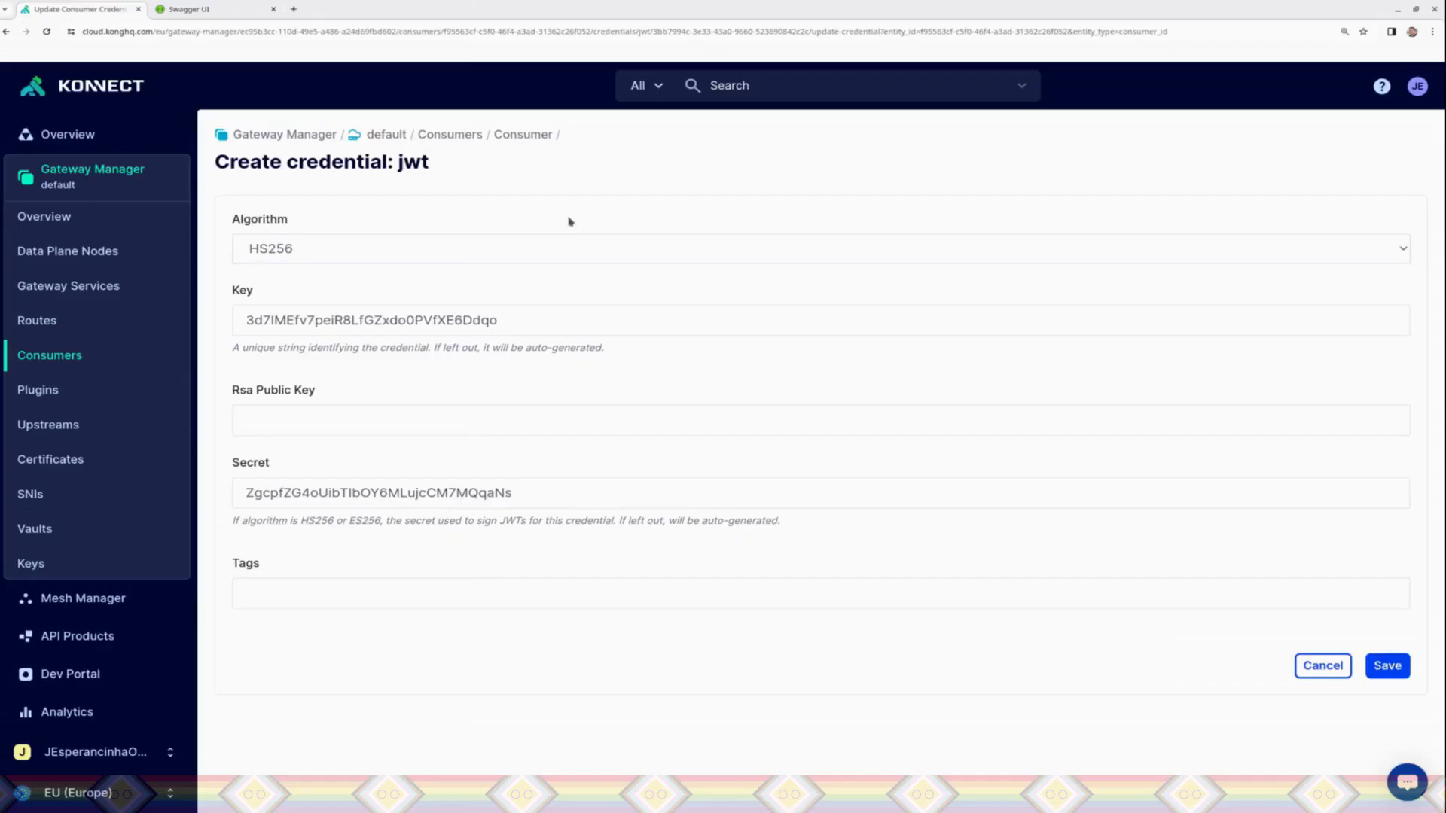
{"action": "left_click", "coordinate": [294, 9]}
{"action": "type", "text": "jwt.io"}
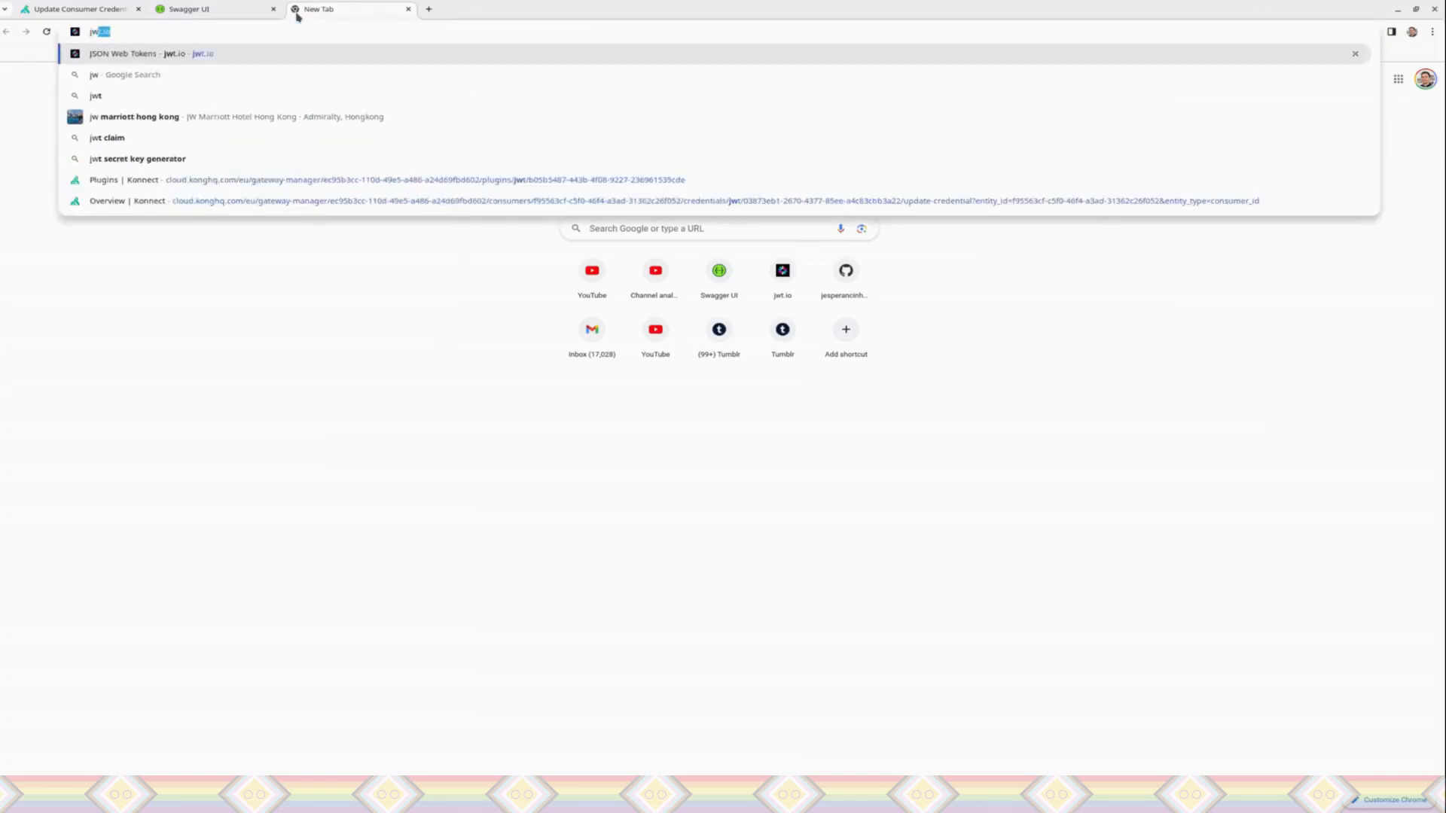
{"action": "key", "text": "Return"}
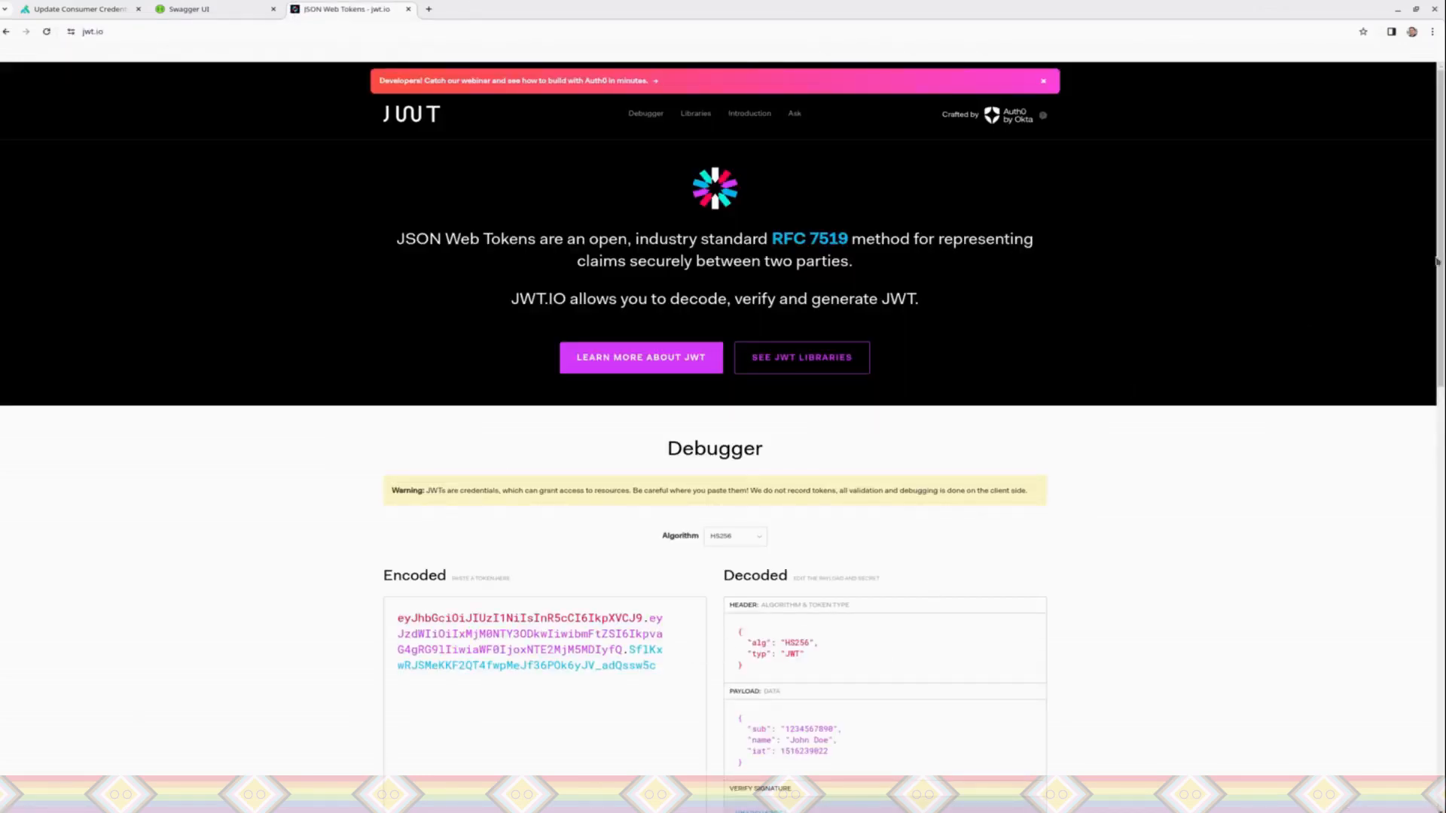
{"action": "scroll", "coordinate": [762, 418], "scroll_direction": "down", "scroll_amount": 4}
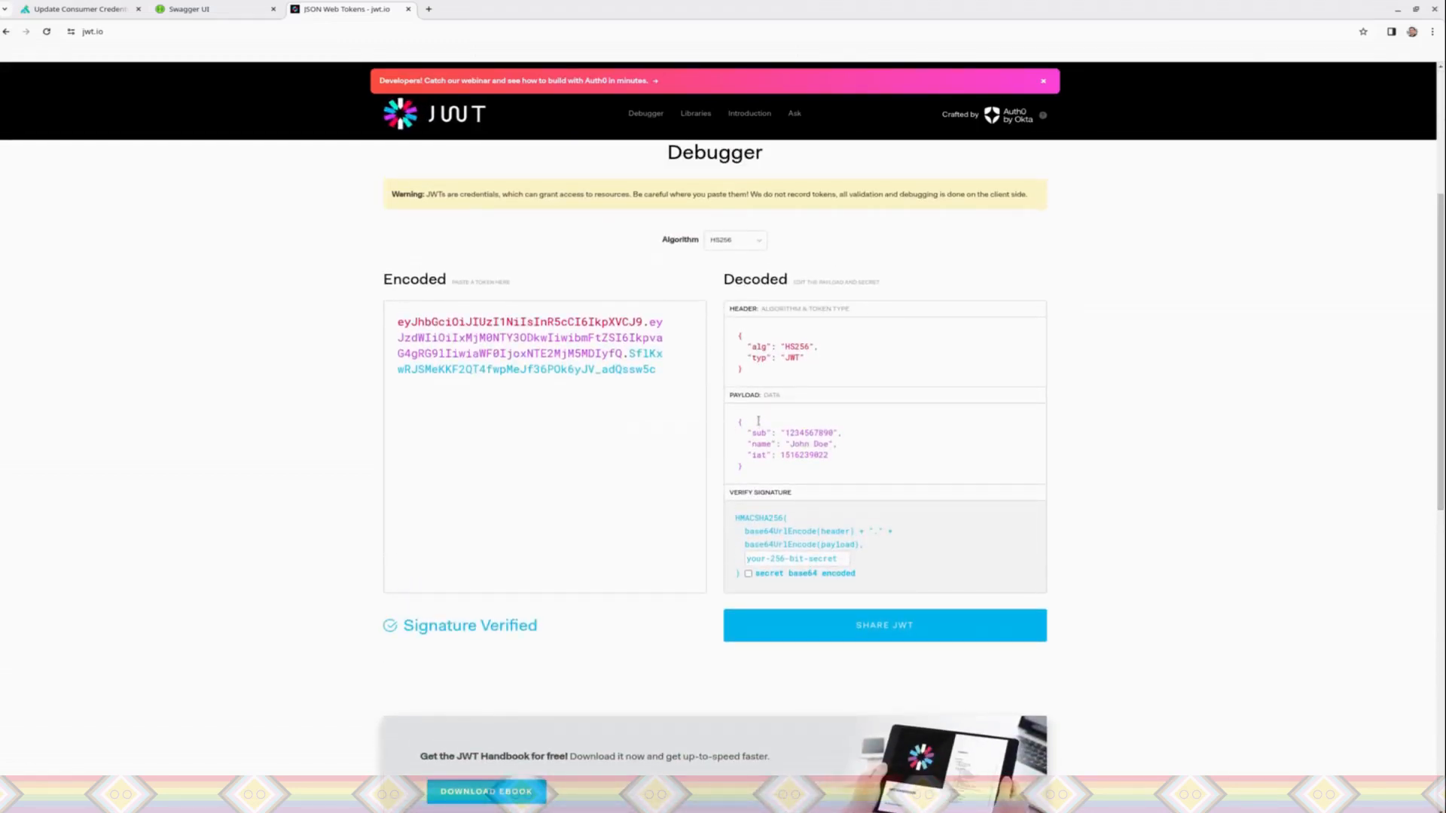
Step: Add an "iss" claim line with an opening quote for its value at the start of the JWT payload
{"action": "left_click", "coordinate": [759, 420]}
{"action": "key", "text": "Return"}
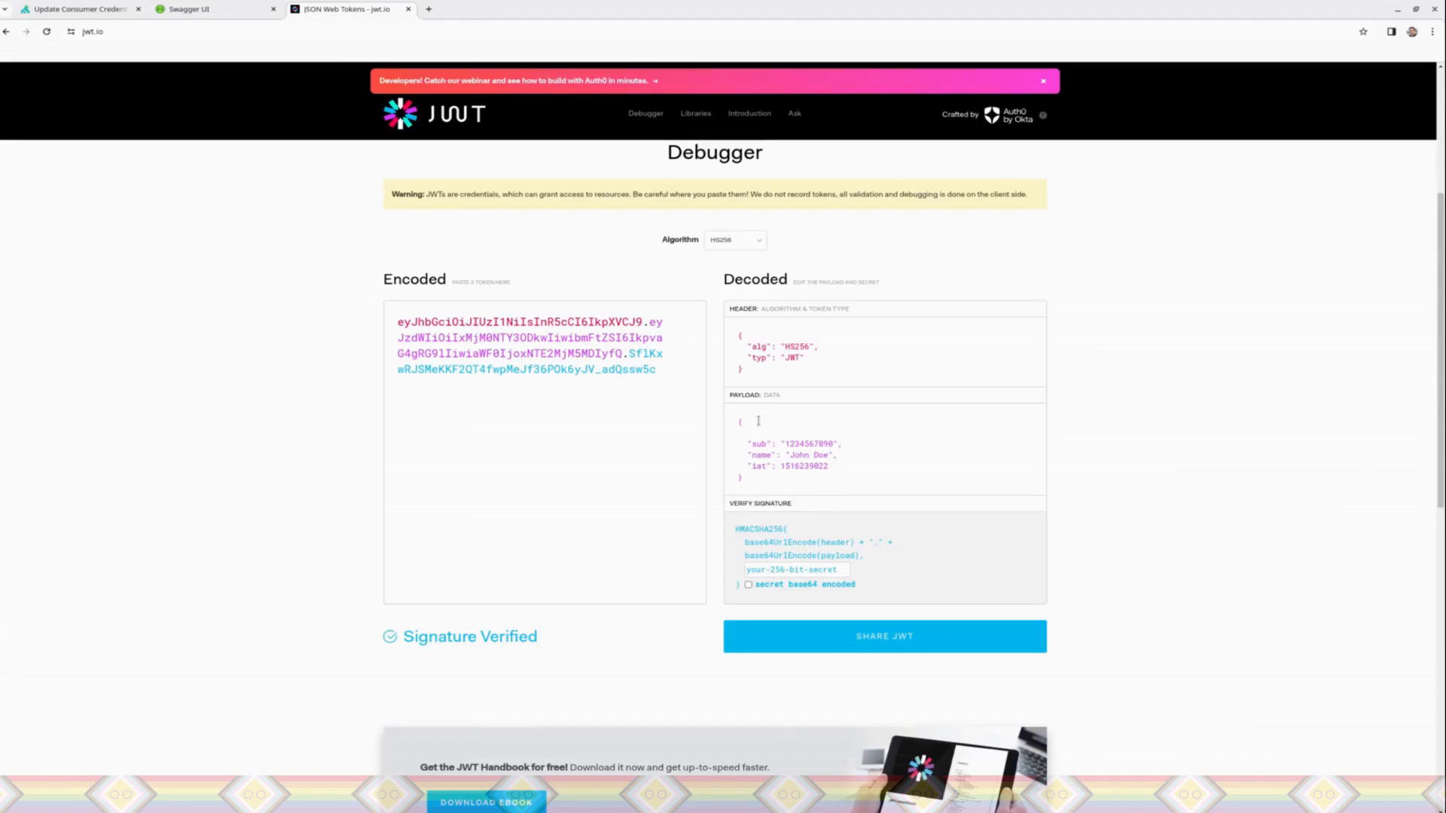
{"action": "type", "text": "\"iss\": \""}
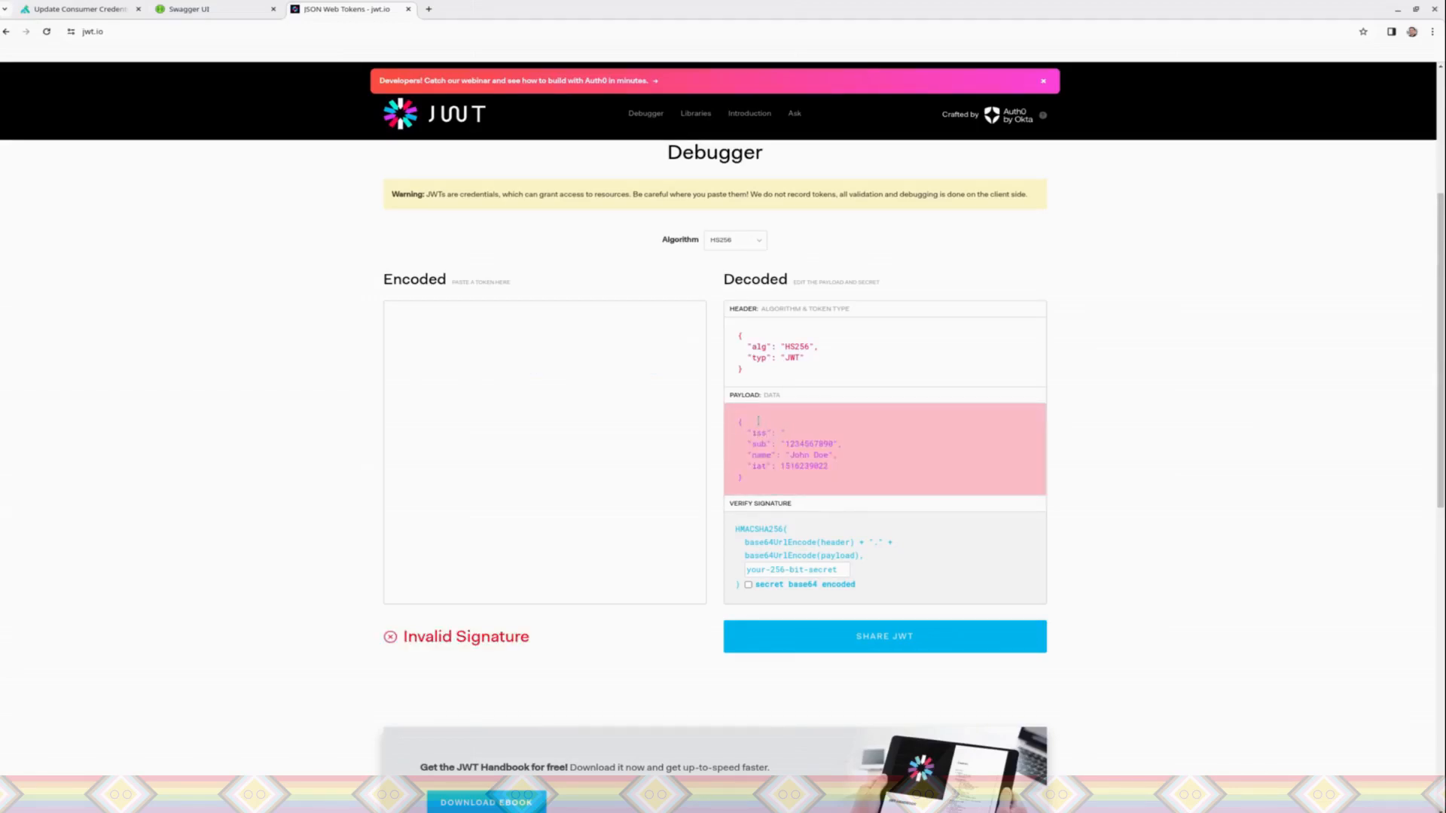
Step: Copy the JWT credential's key from Konnect and paste it as the payload's "iss" value, ending the line with a comma
{"action": "left_click", "coordinate": [77, 9]}
{"action": "double_click", "coordinate": [365, 317]}
{"action": "left_click", "coordinate": [366, 317]}
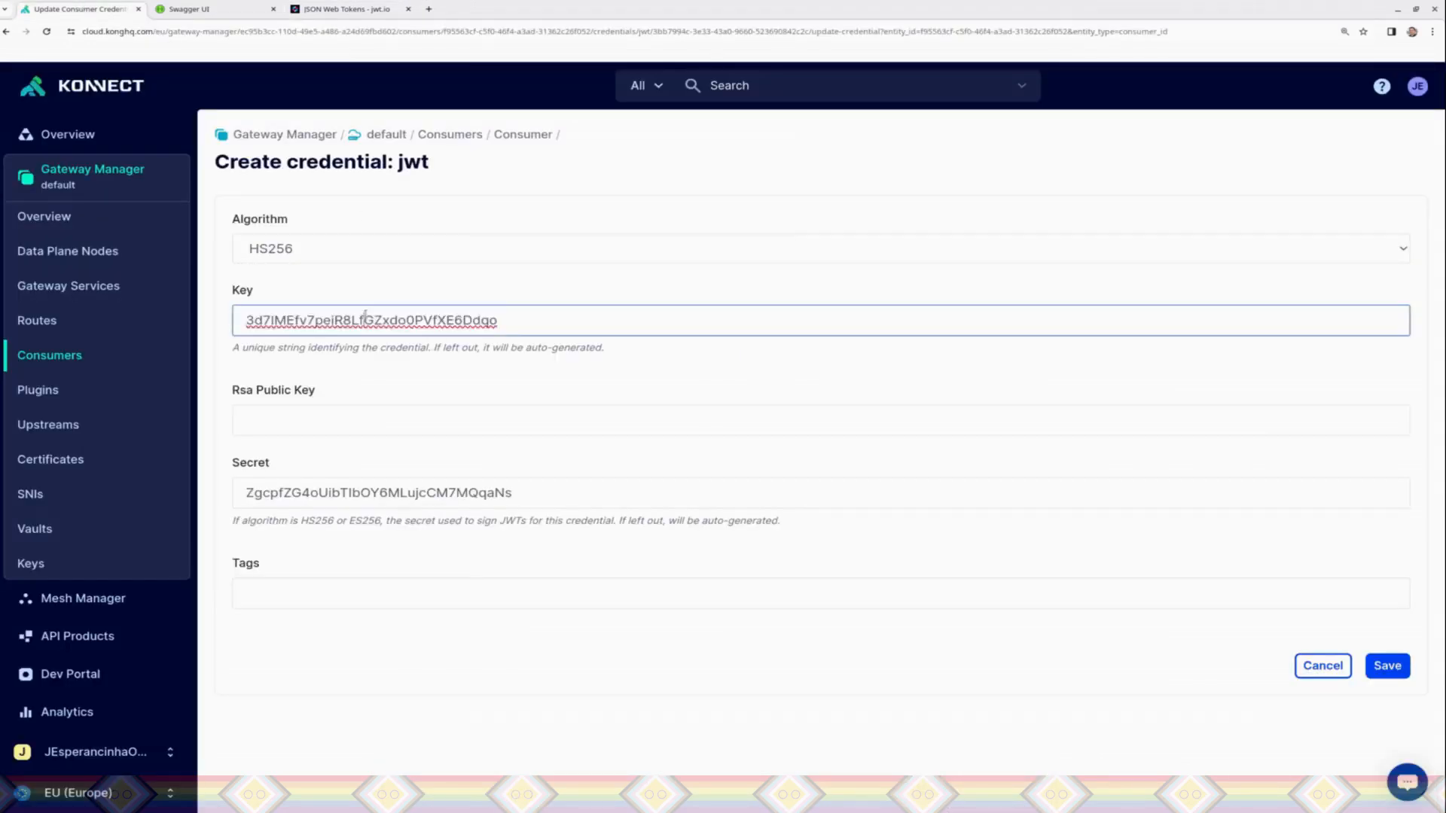
{"action": "double_click", "coordinate": [327, 320]}
{"action": "key", "text": "ctrl+c"}
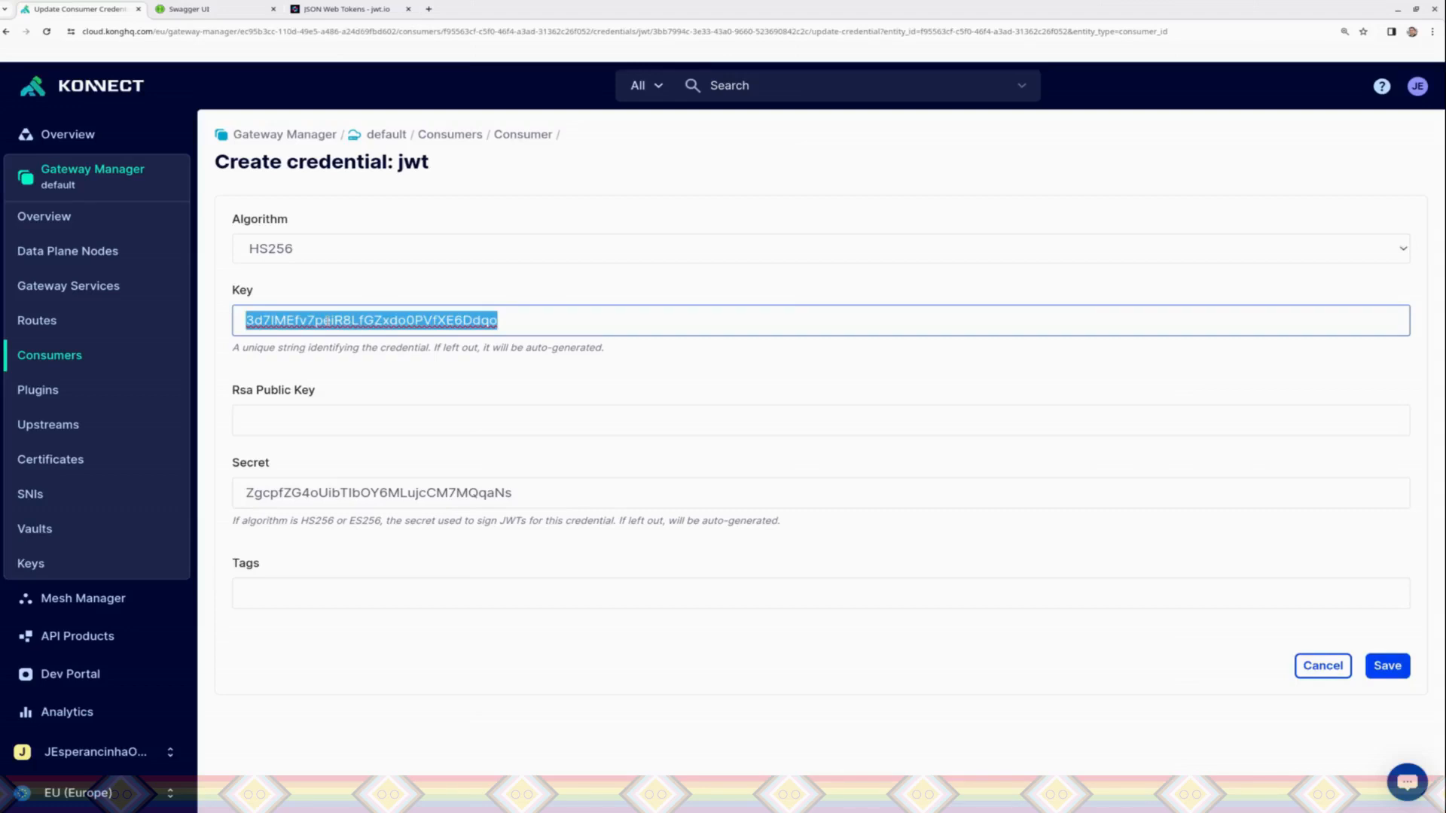
{"action": "left_click", "coordinate": [310, 13]}
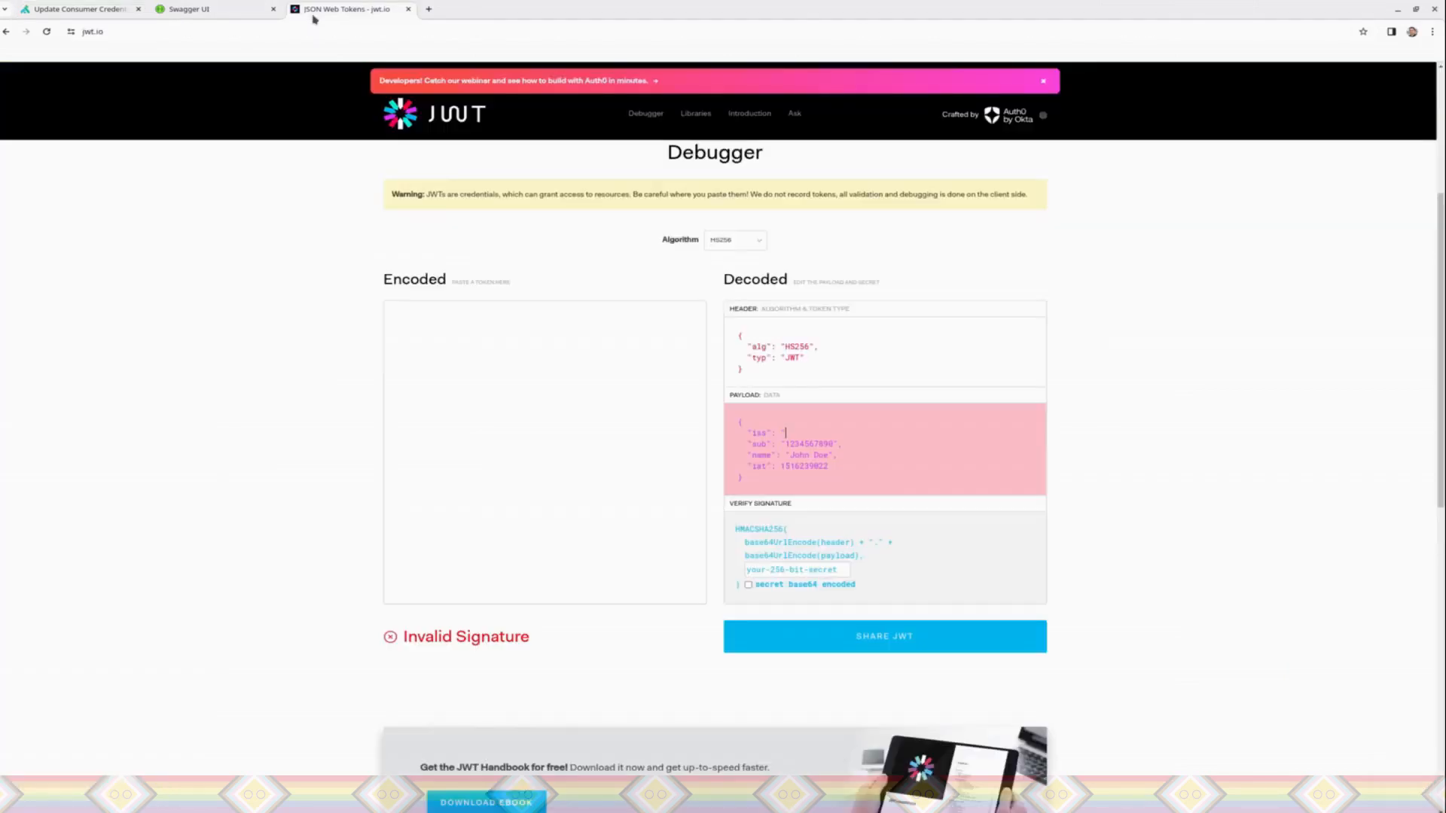
{"action": "key", "text": "ctrl+v"}
{"action": "type", "text": ","}
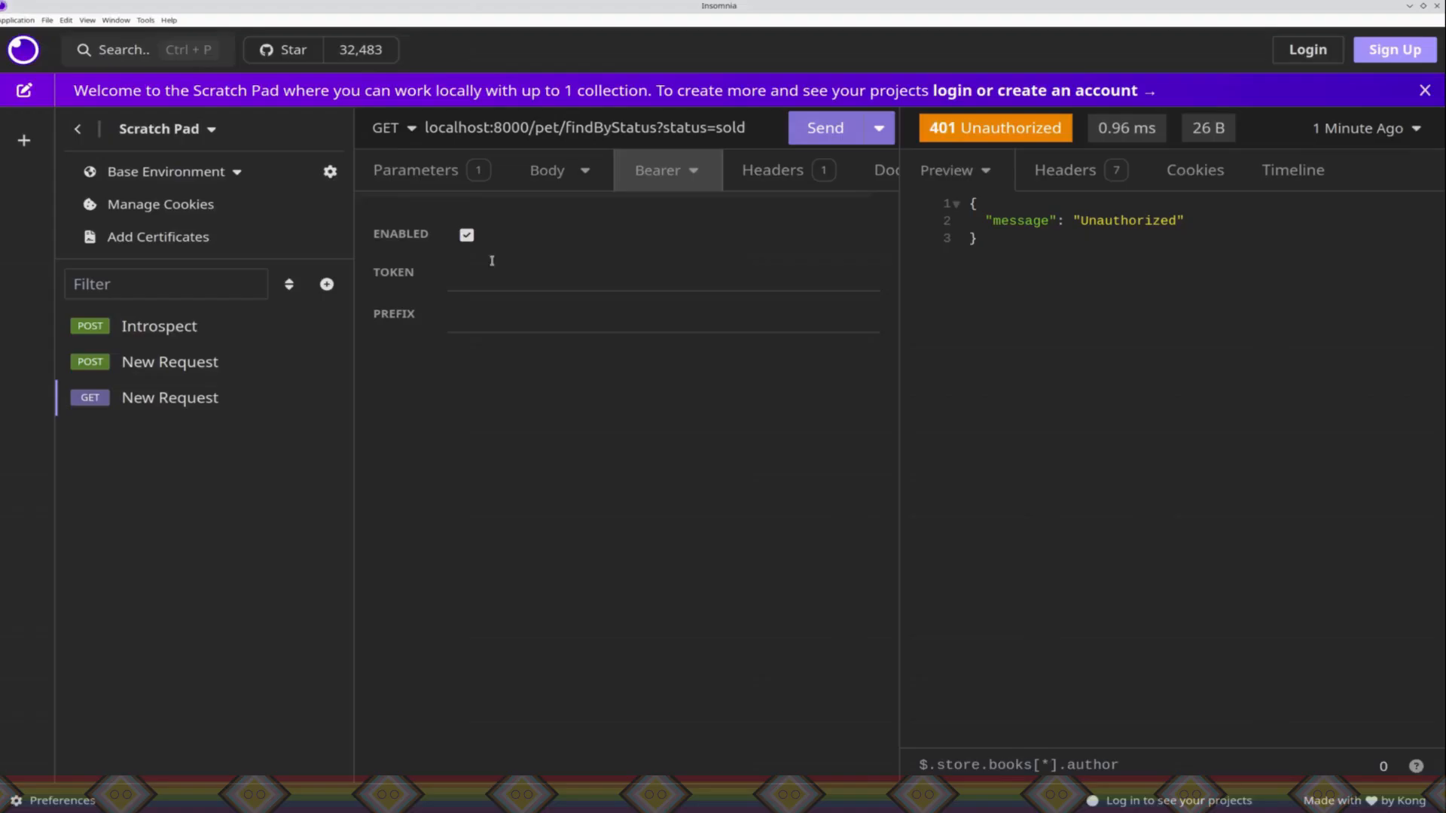
Step: Switch to Insomnia, paste the encoded JWT as the bearer token, and send the GET findByStatus request
{"action": "left_click", "coordinate": [478, 272]}
{"action": "key", "text": "ctrl+v"}
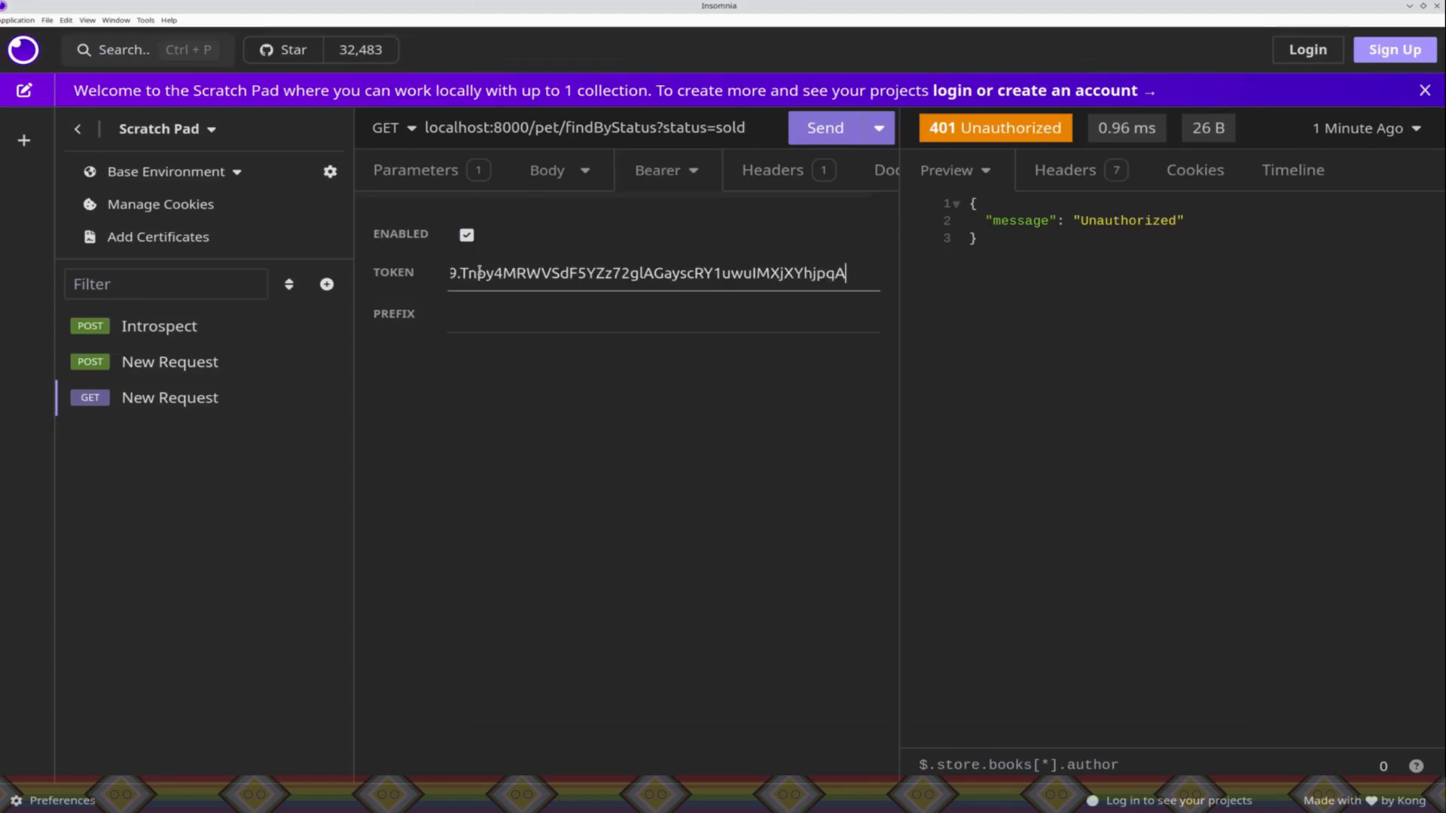
{"action": "left_click", "coordinate": [827, 131]}
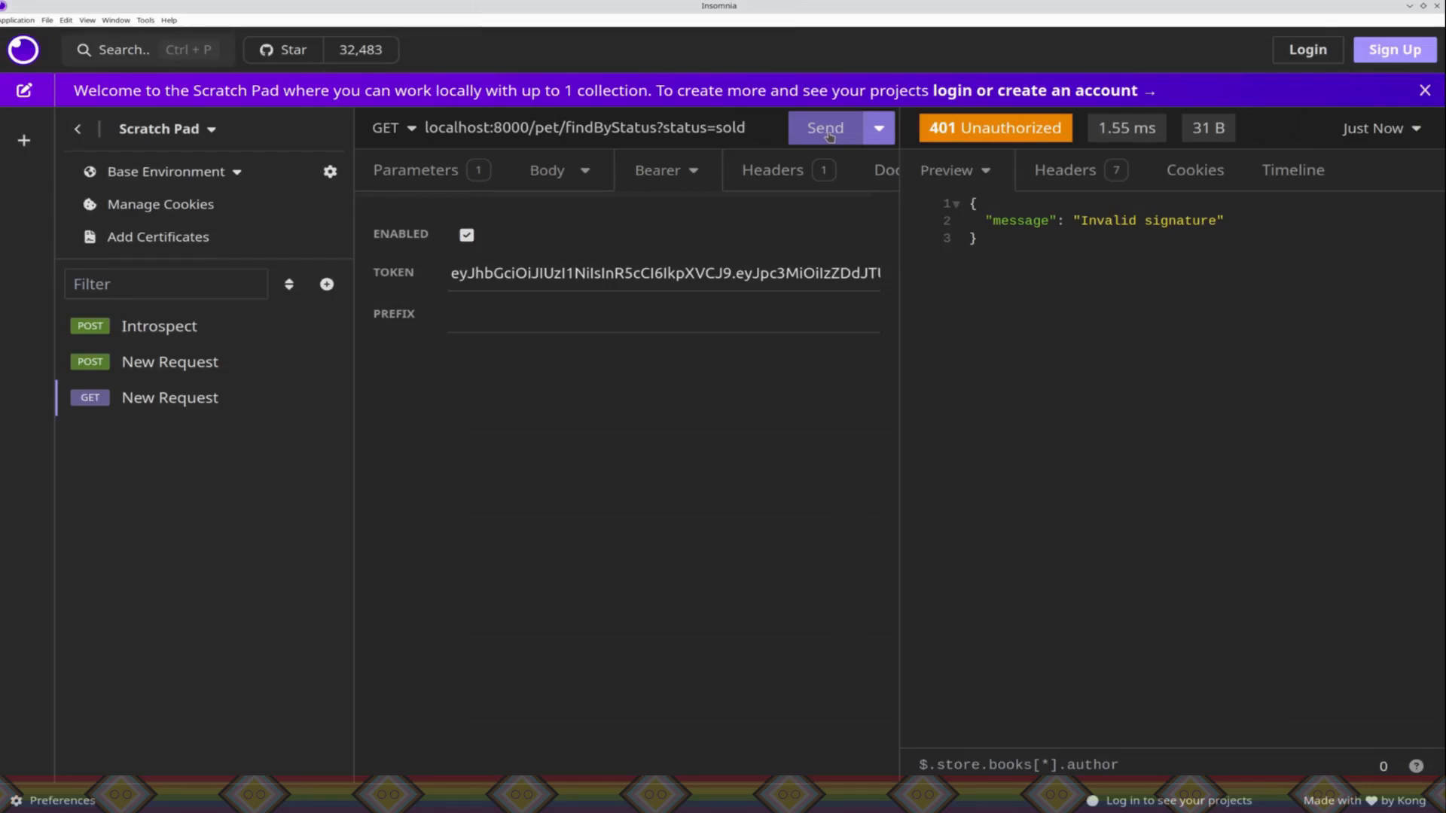
{"action": "left_click", "coordinate": [828, 133]}
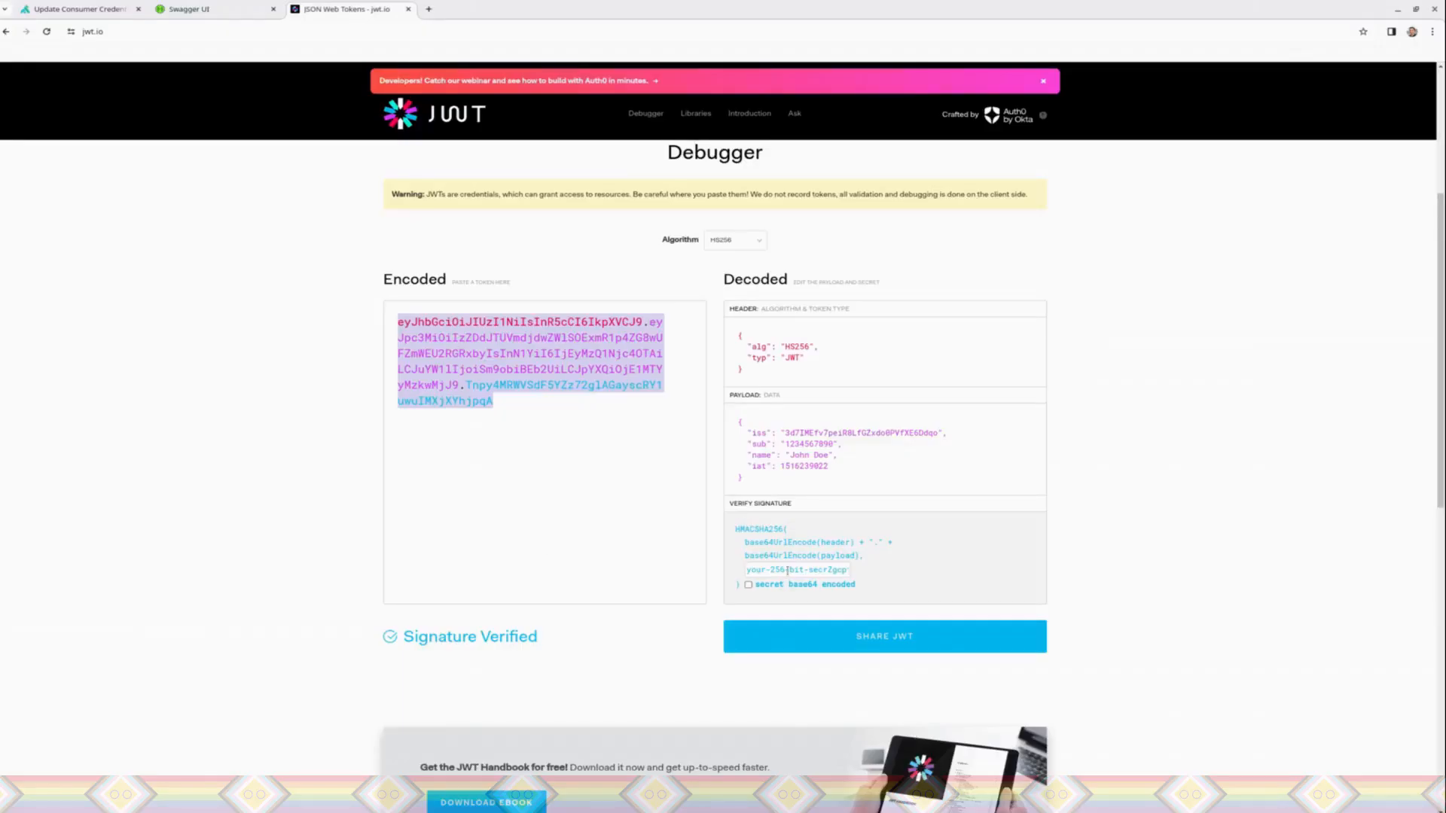
Step: Copy the credential's secret from Konnect in the browser and paste it over the placeholder signing secret in the jwt.io debugger
{"action": "left_click", "coordinate": [788, 570]}
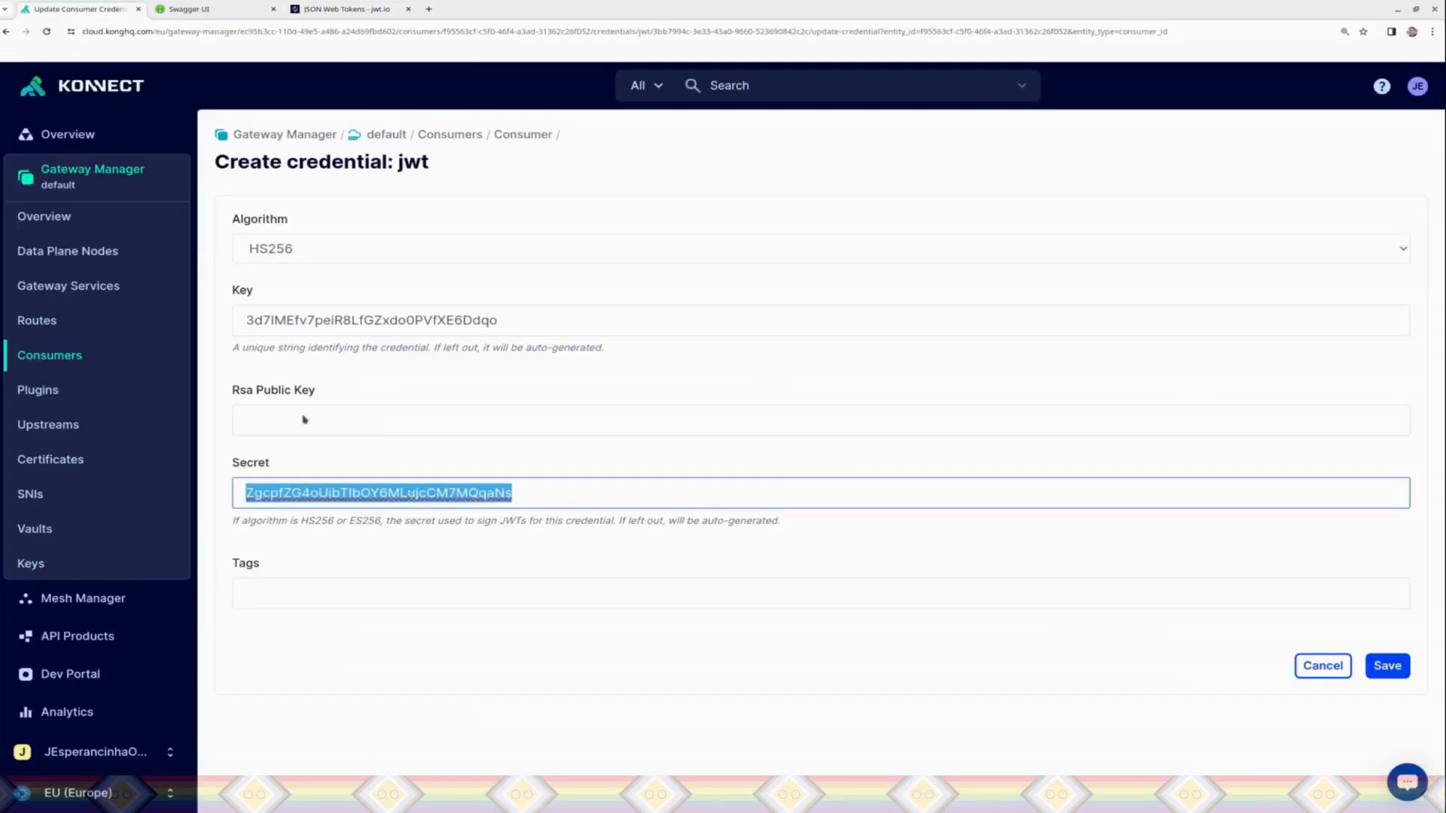
{"action": "left_click", "coordinate": [294, 16]}
{"action": "left_click", "coordinate": [786, 570]}
{"action": "key", "text": "ctrl+a"}
{"action": "key", "text": "ctrl+v"}
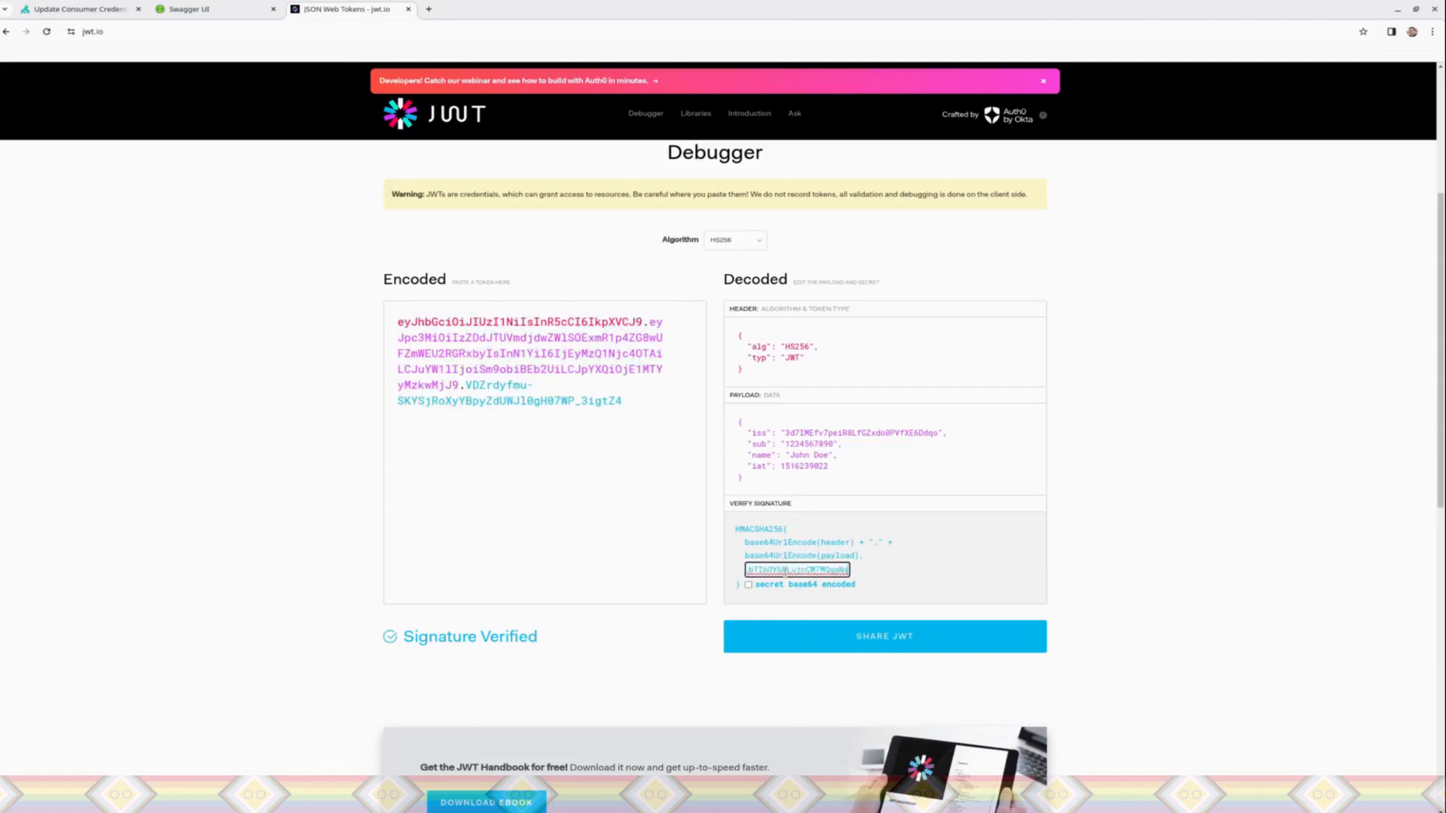
Step: Select the whole re-signed encoded JWT in the jwt.io debugger for copying
{"action": "left_click", "coordinate": [539, 497]}
{"action": "left_click_drag", "start_coordinate": [542, 491], "coordinate": [690, 450]}
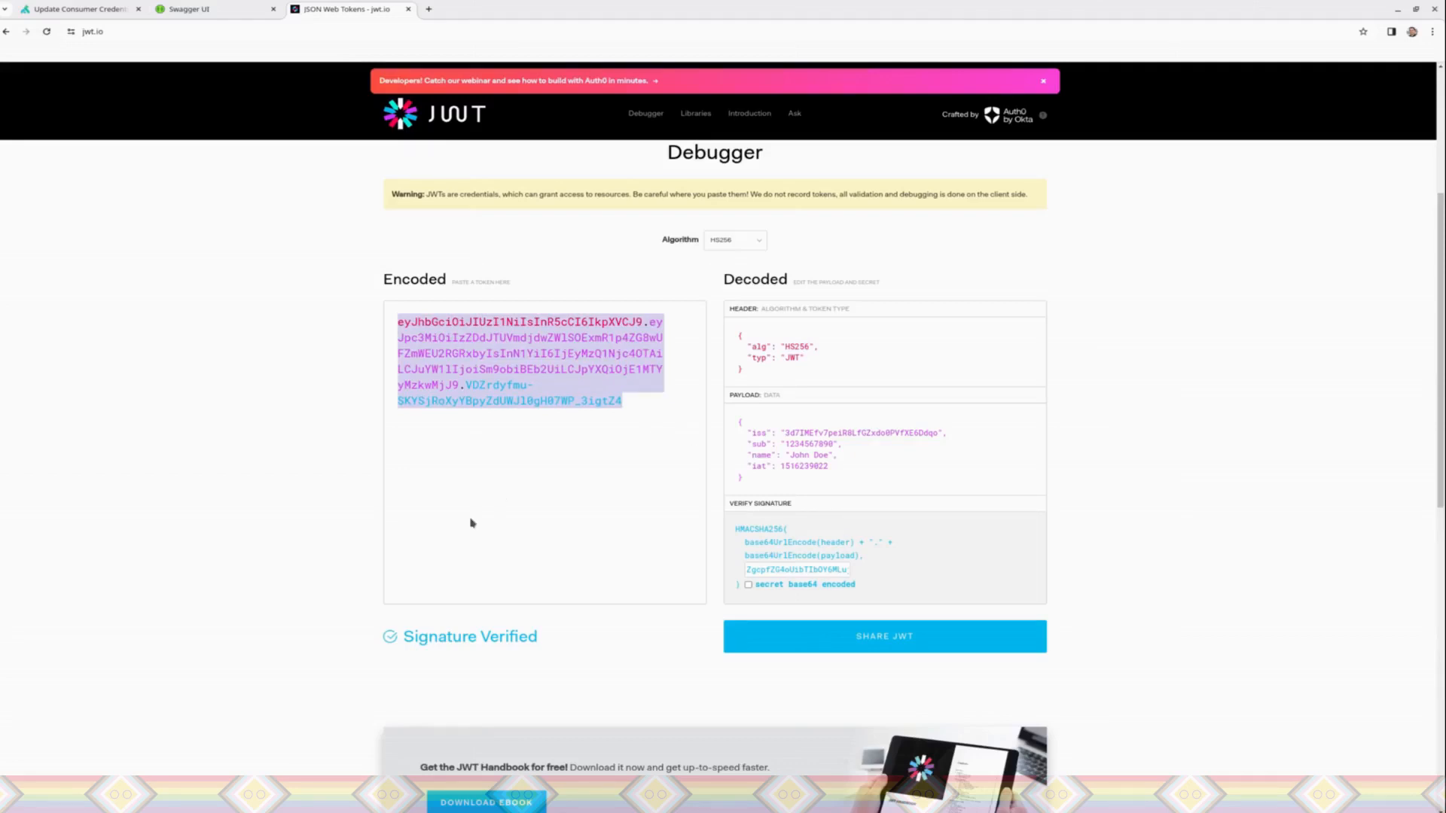
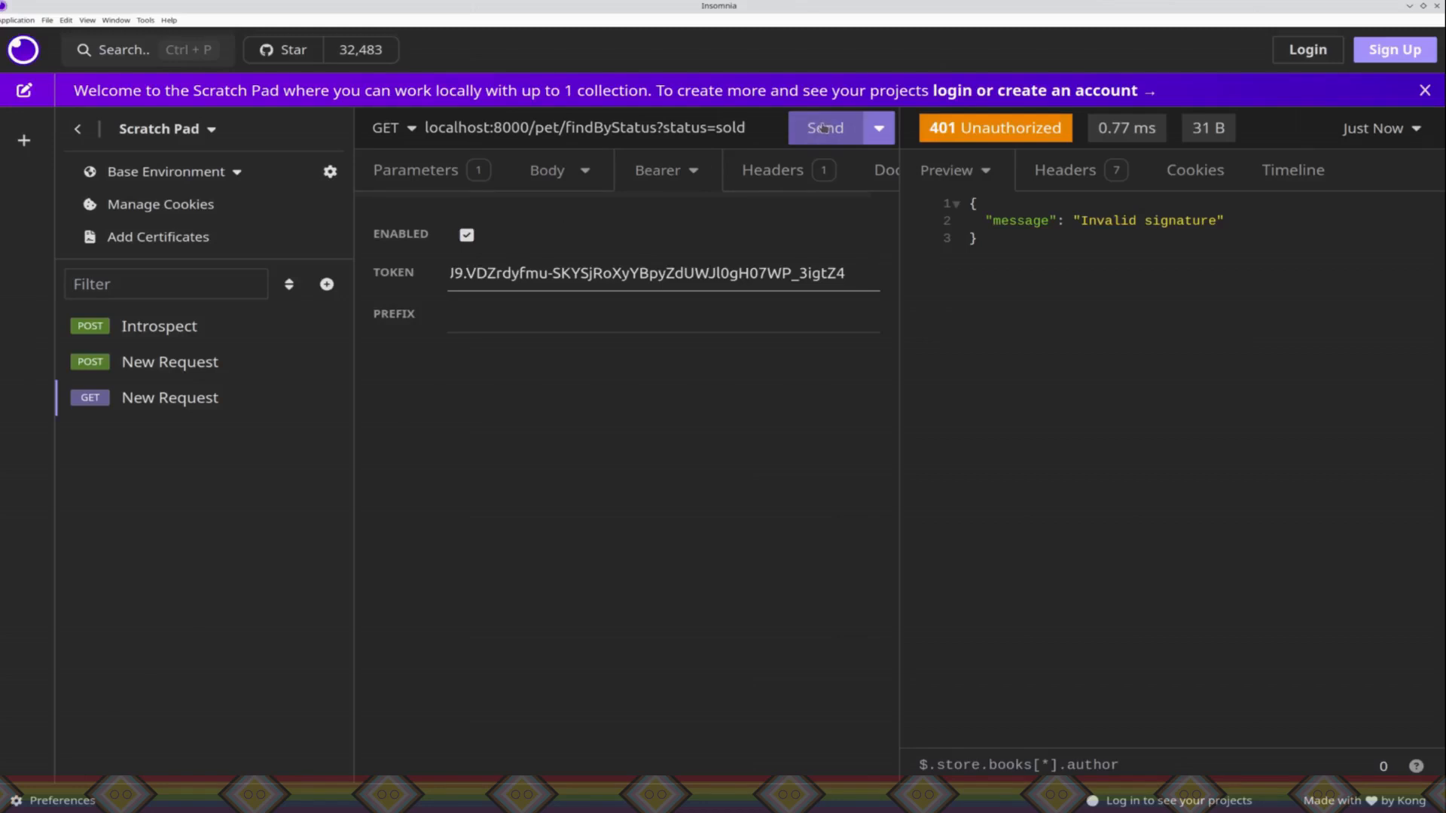
Step: Send the GET findByStatus request with the re-signed bearer token and inspect the response body and its timeline
{"action": "left_click", "coordinate": [823, 128]}
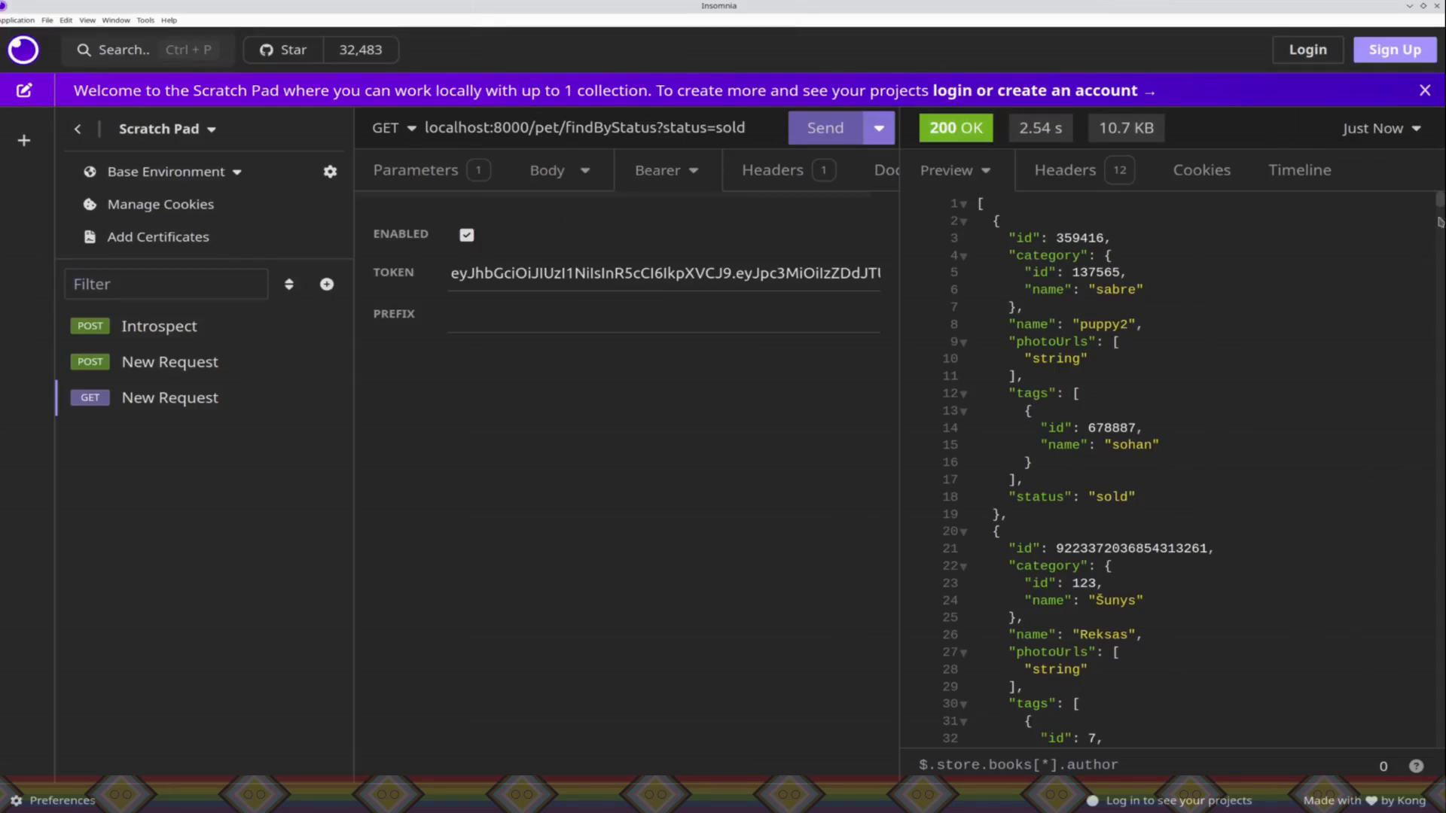
{"action": "left_click_drag", "start_coordinate": [1440, 210], "coordinate": [1443, 413]}
{"action": "left_click", "coordinate": [1314, 171]}
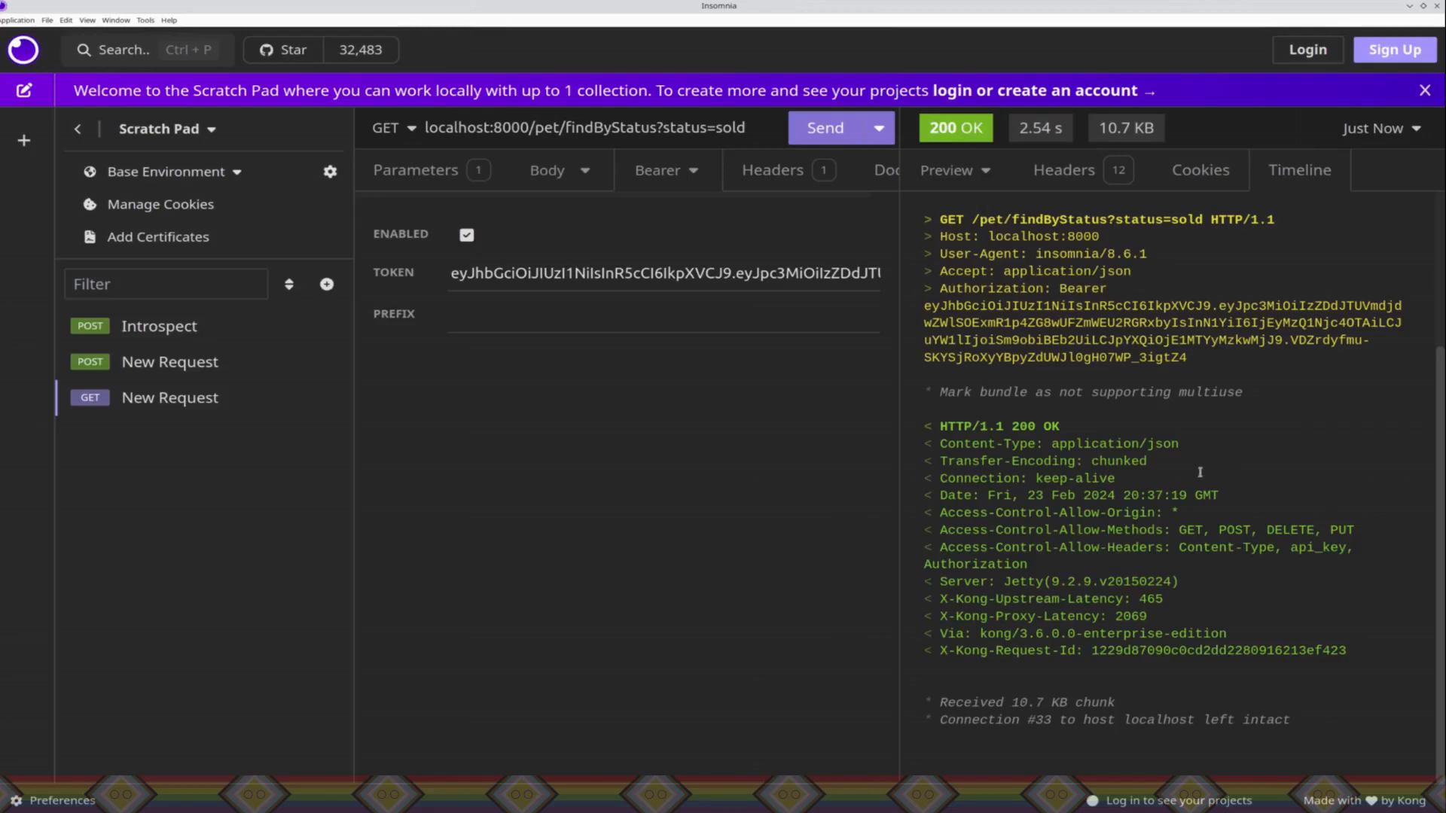
Step: Switch to the browser, close the jwt.io page, and leave the JWT credential form in Konnect without saving
{"action": "key", "text": "alt+Tab"}
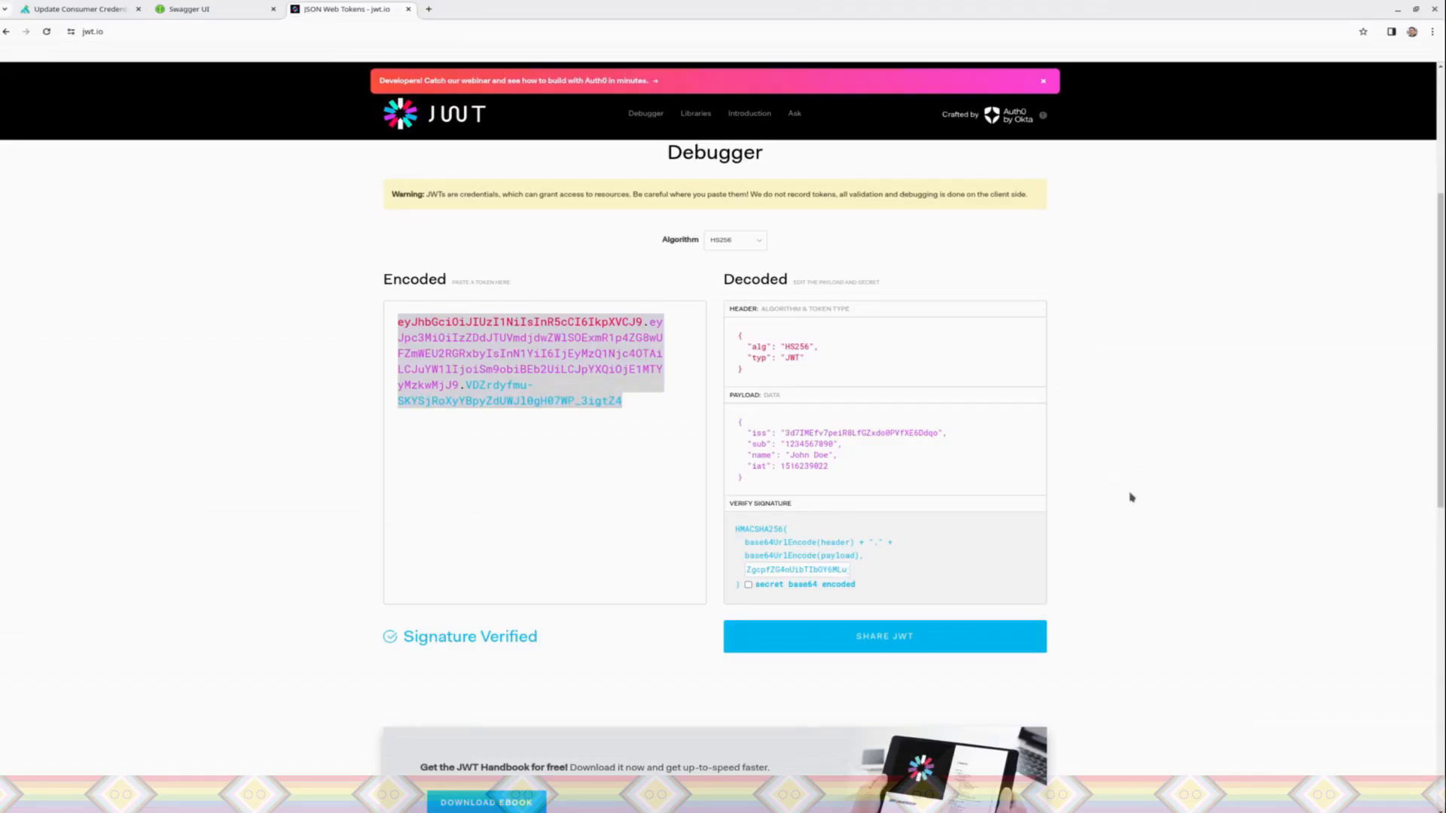
{"action": "left_click", "coordinate": [408, 9]}
{"action": "left_click", "coordinate": [77, 6]}
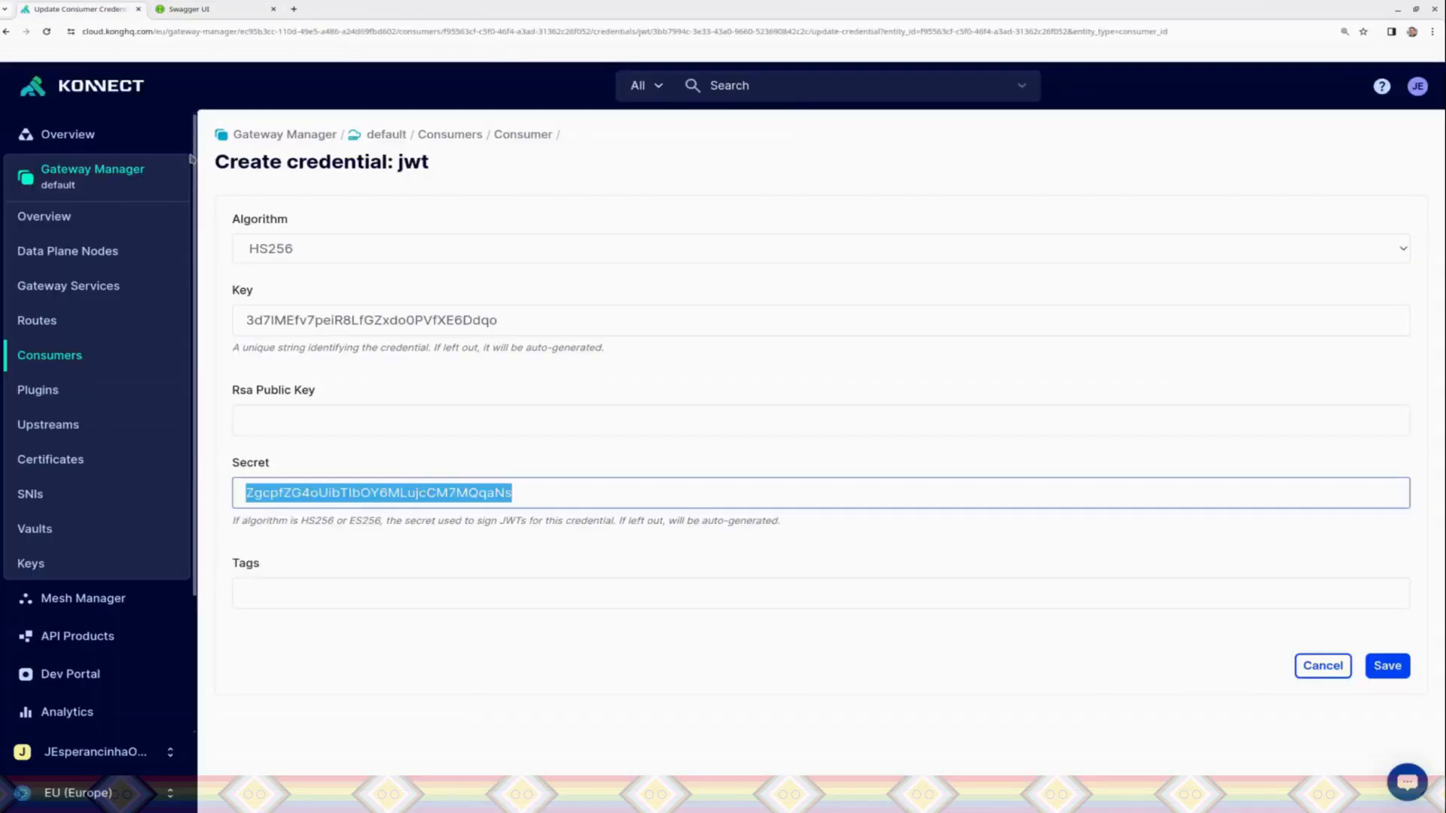
{"action": "left_click", "coordinate": [736, 676]}
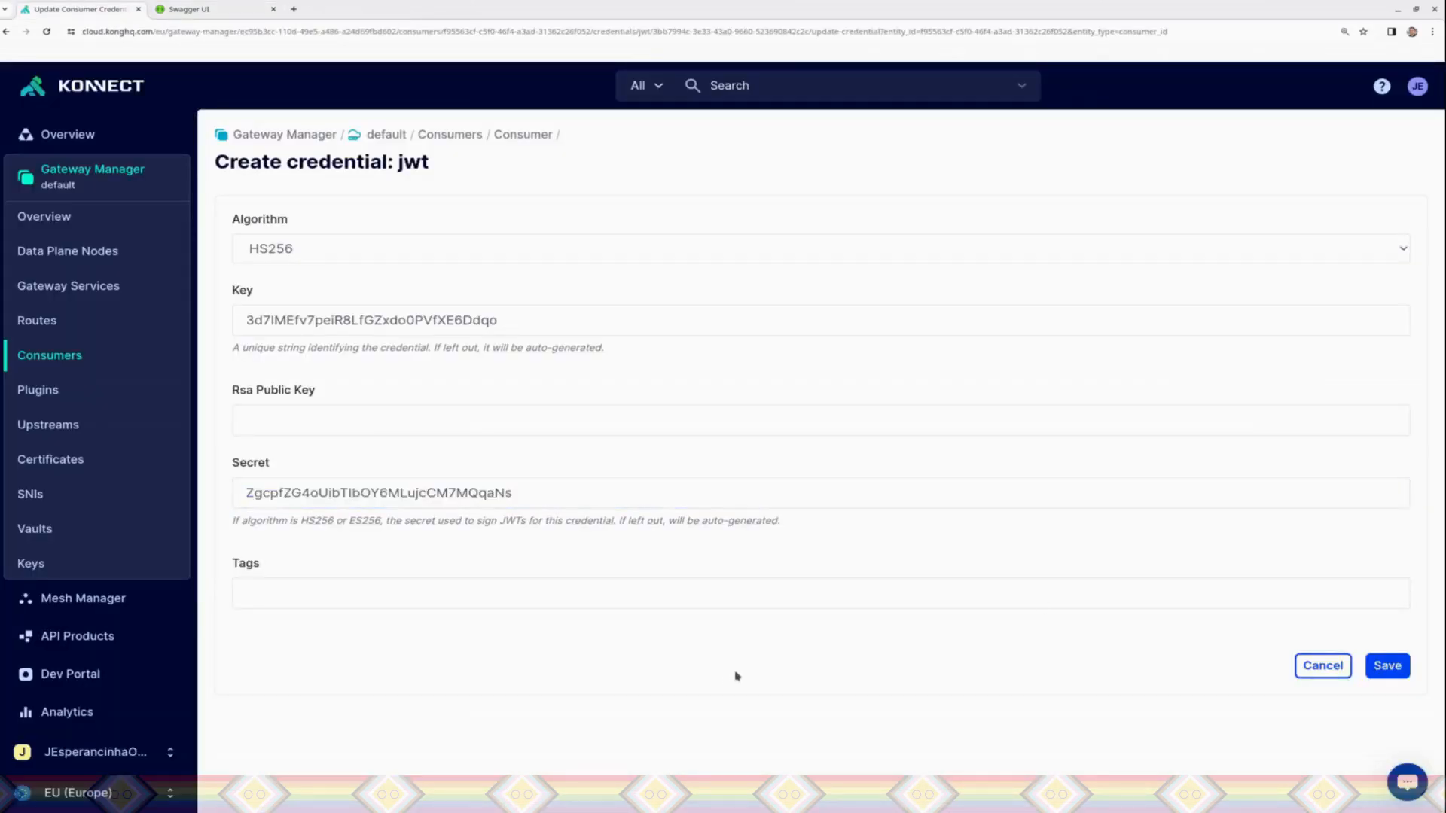
{"action": "left_click", "coordinate": [1324, 669]}
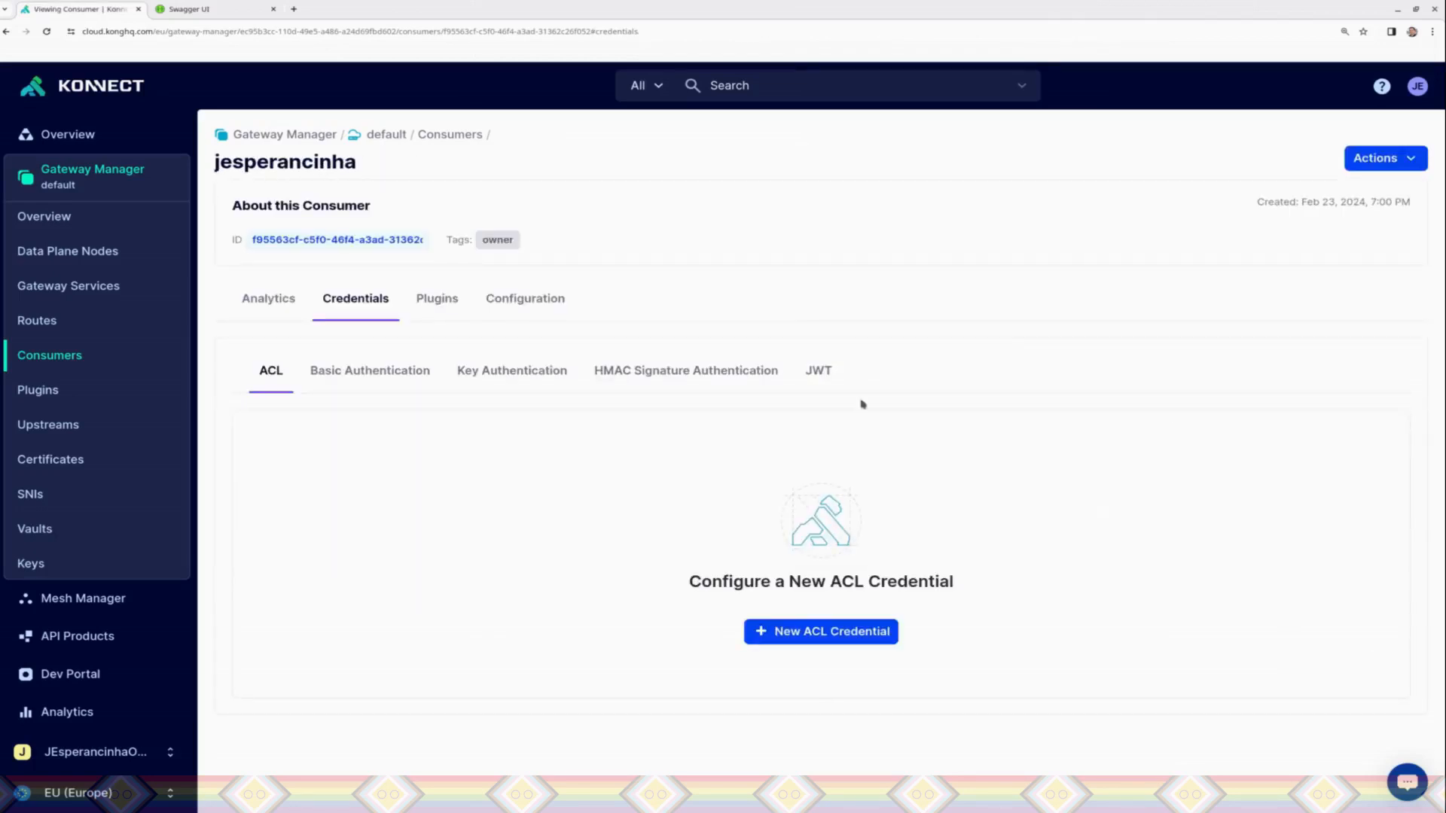
Step: Delete the consumer's HS256 JWT credential and confirm the deletion
{"action": "left_click", "coordinate": [828, 373]}
{"action": "left_click", "coordinate": [1371, 537]}
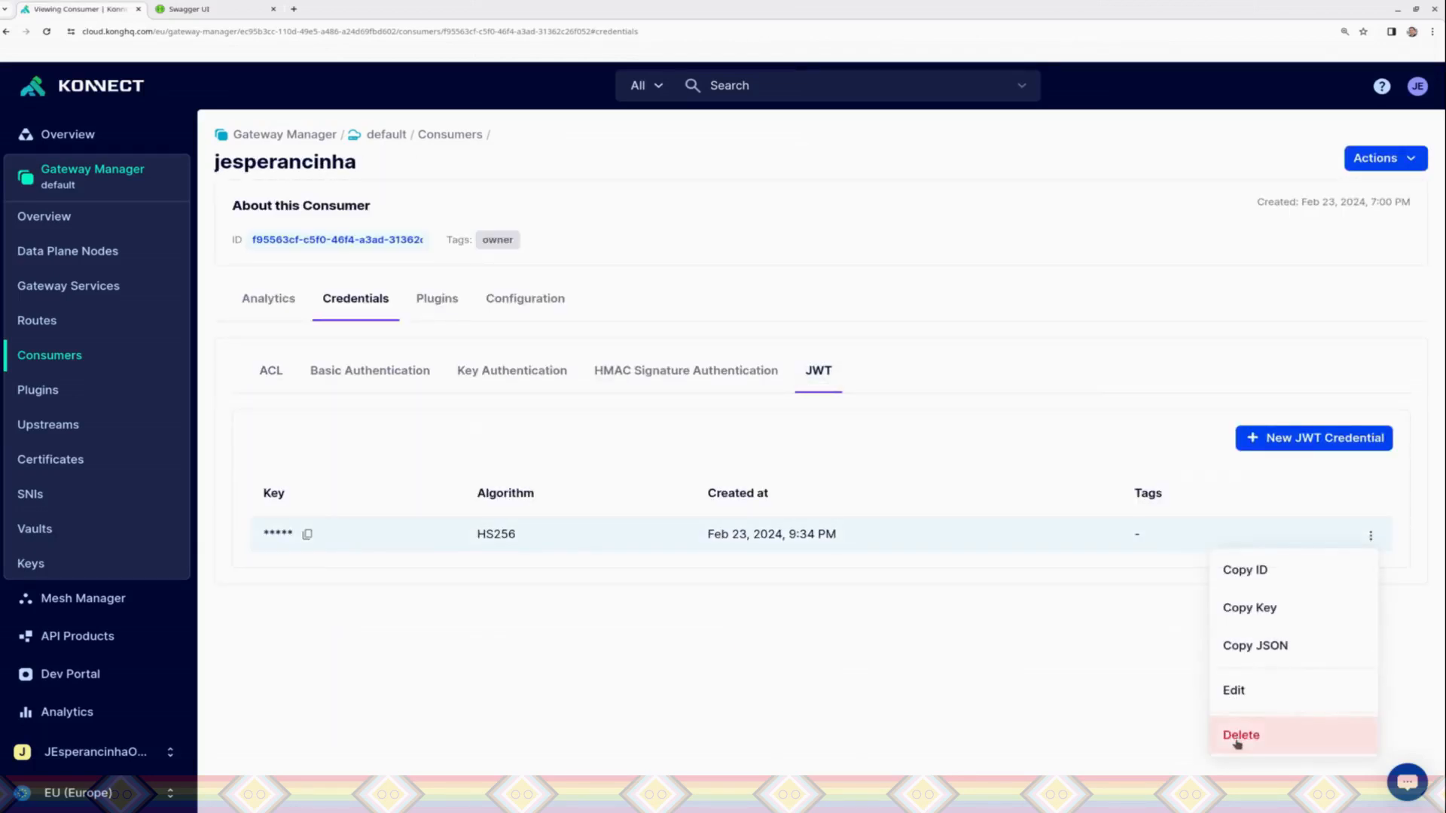
{"action": "left_click", "coordinate": [1239, 735]}
{"action": "left_click", "coordinate": [861, 290]}
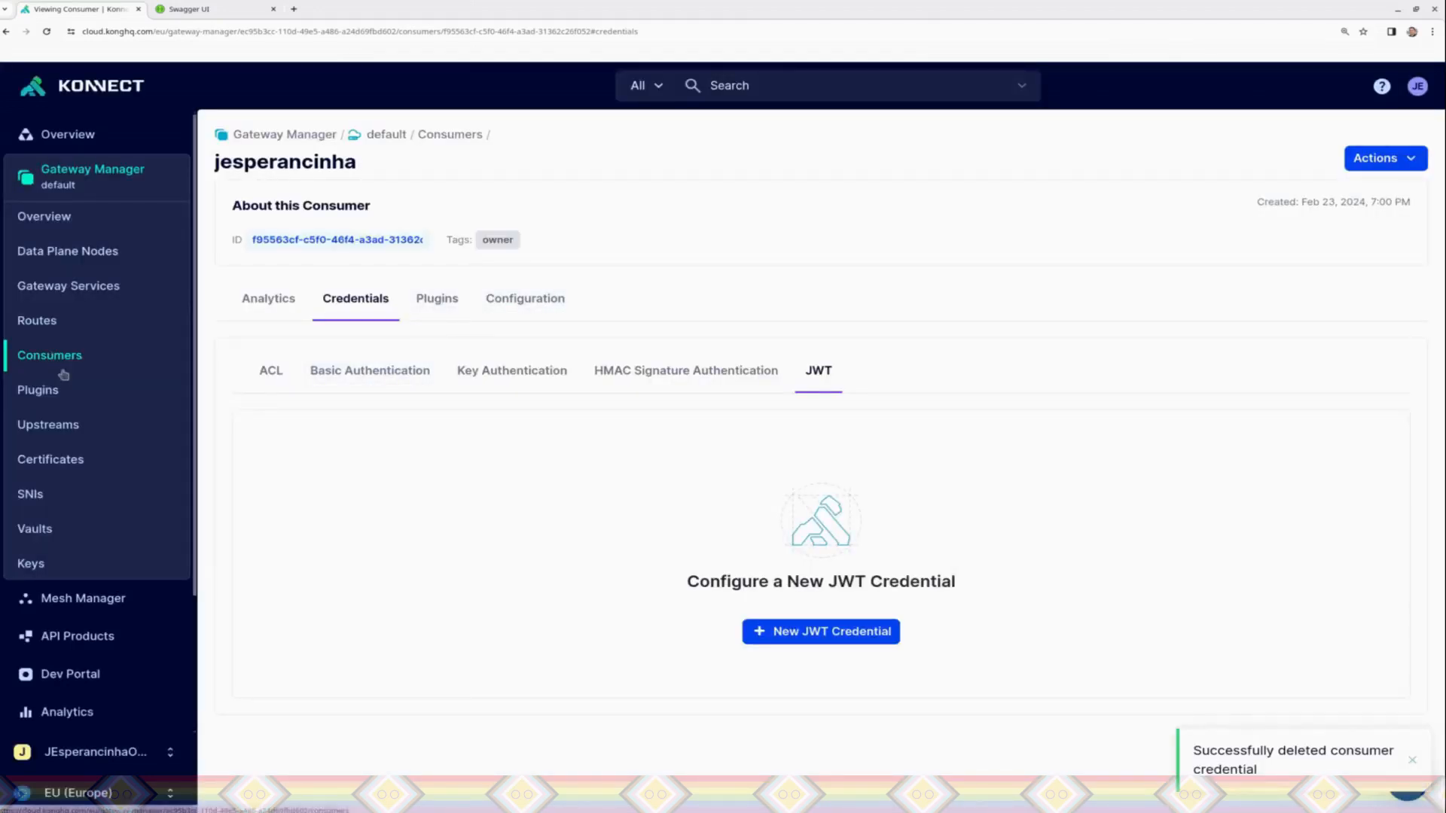
Step: Delete the PetJWTToken plugin from the default gateway, entering its name to confirm
{"action": "left_click", "coordinate": [436, 299]}
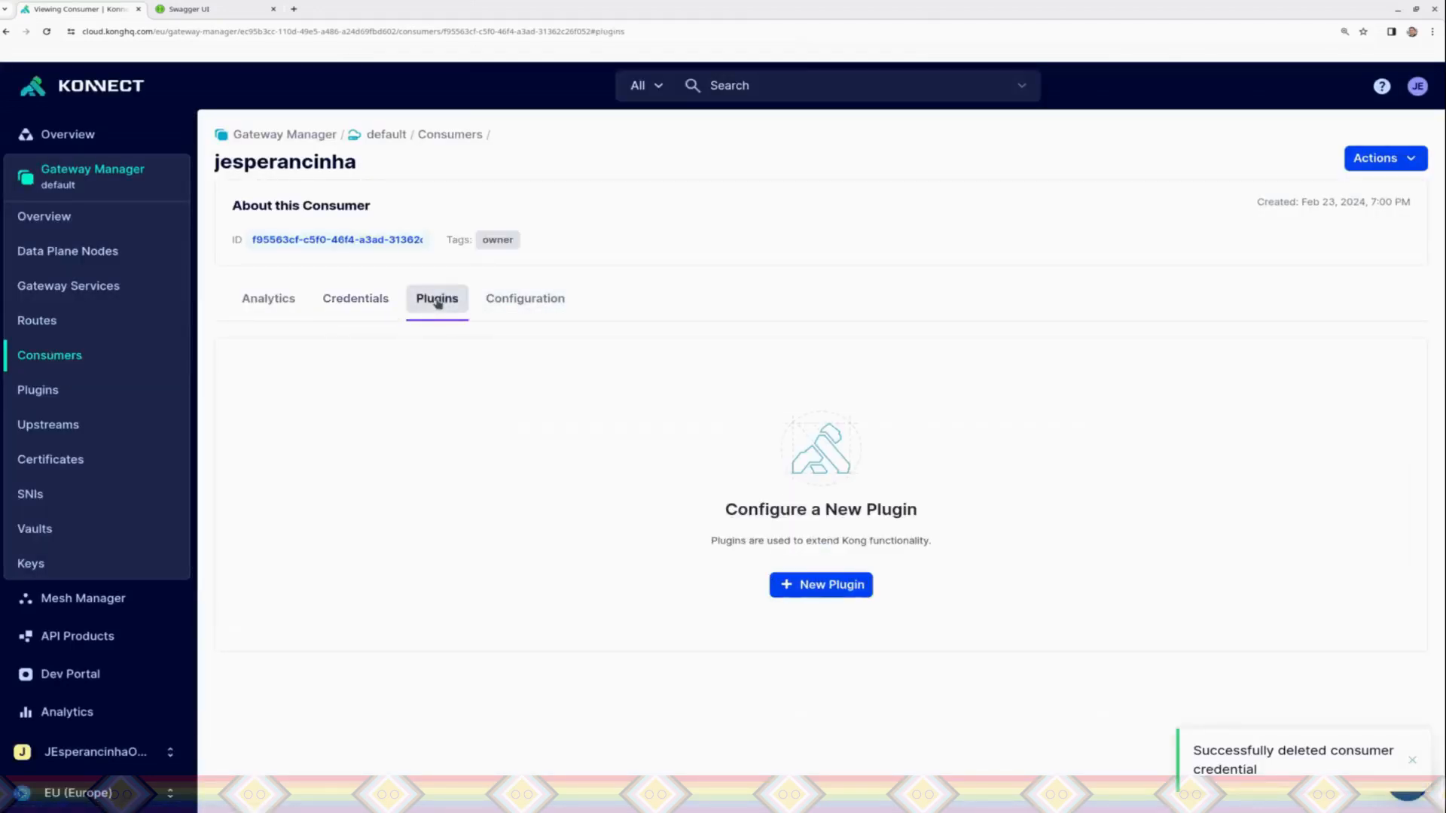
{"action": "left_click", "coordinate": [60, 404]}
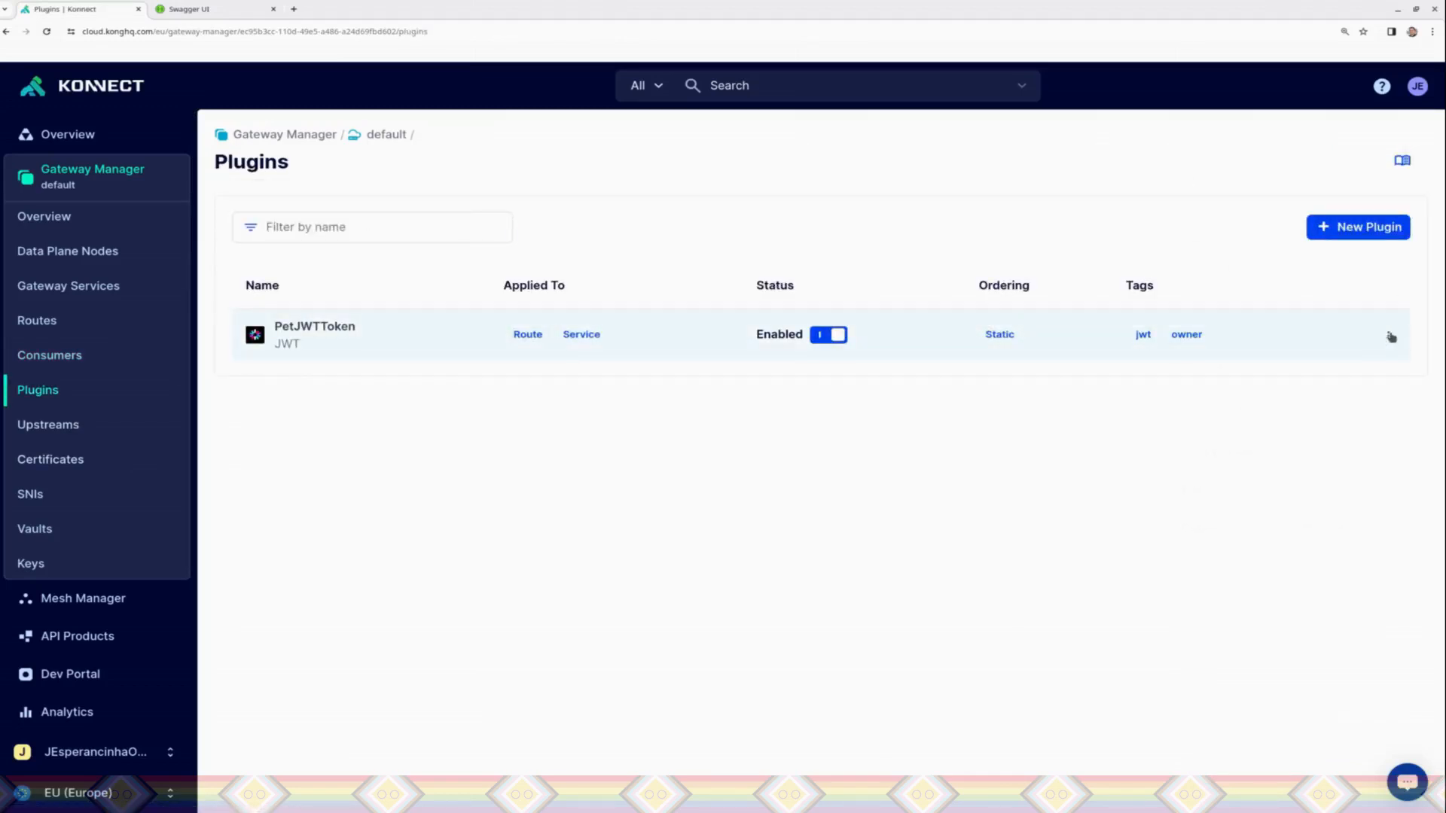
{"action": "left_click", "coordinate": [1388, 335]}
{"action": "left_click", "coordinate": [1202, 587]}
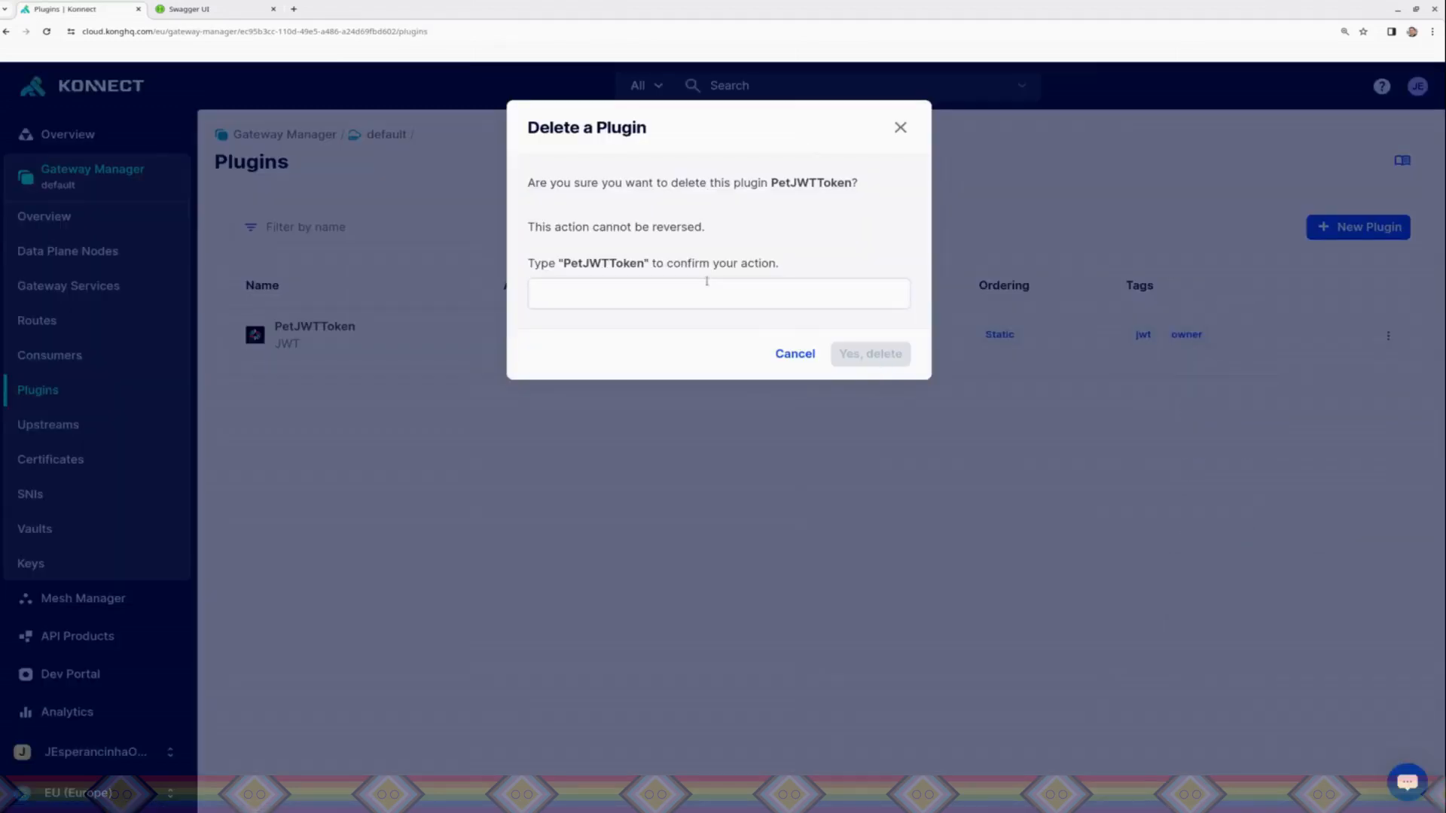
{"action": "left_click", "coordinate": [671, 283]}
{"action": "type", "text": "Pe"}
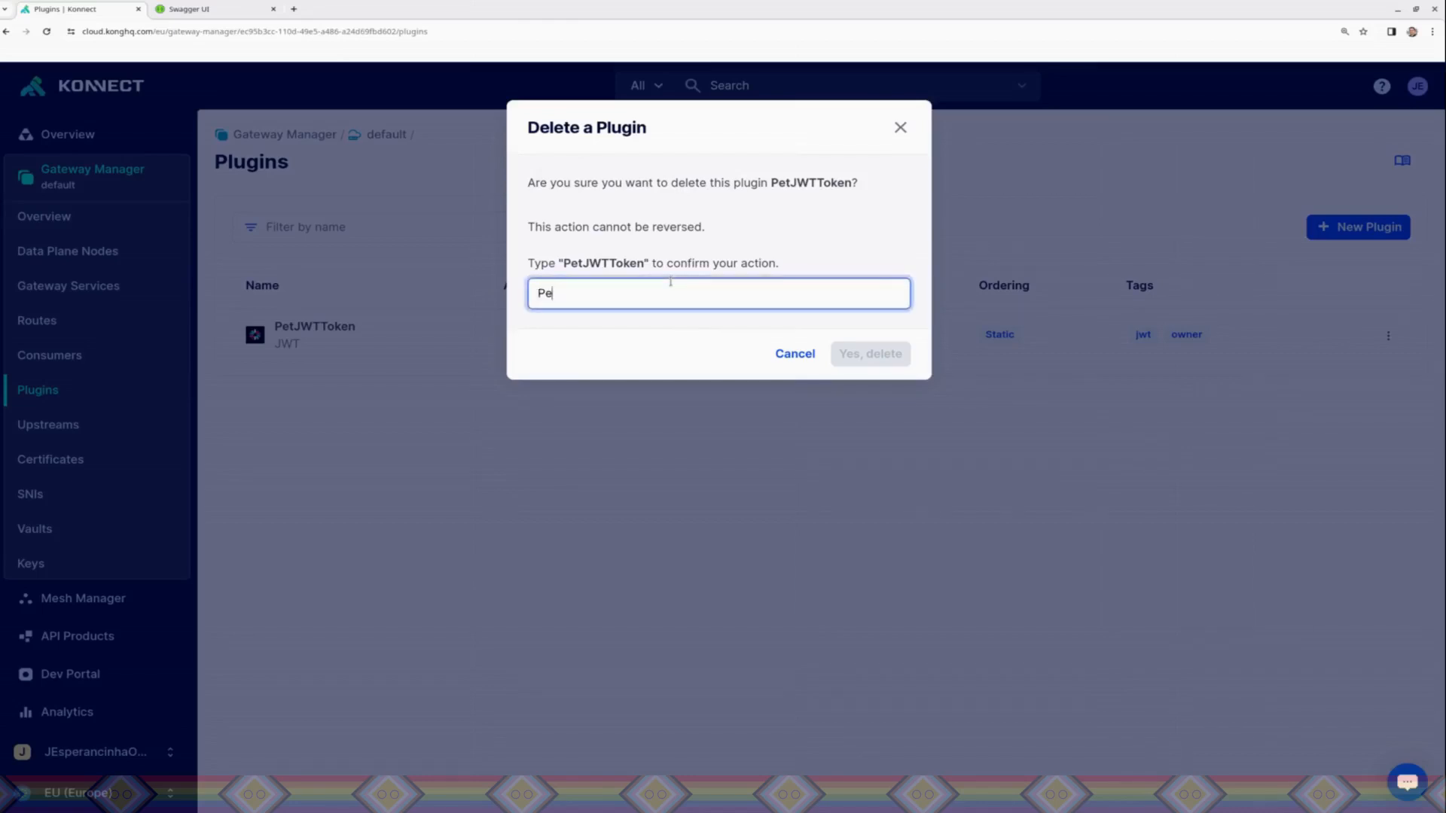
{"action": "type", "text": "tJWTToken"}
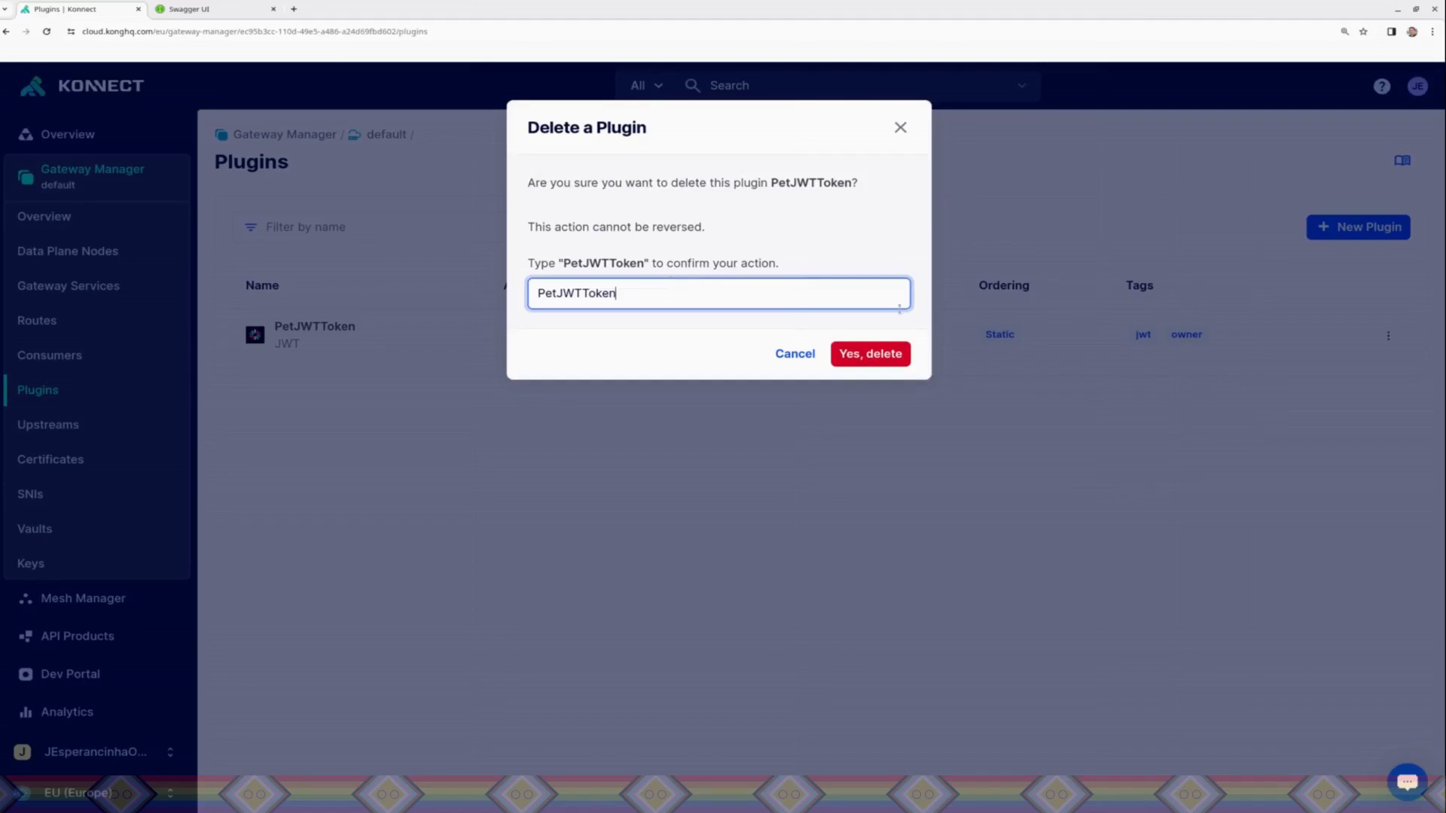
{"action": "left_click", "coordinate": [871, 355]}
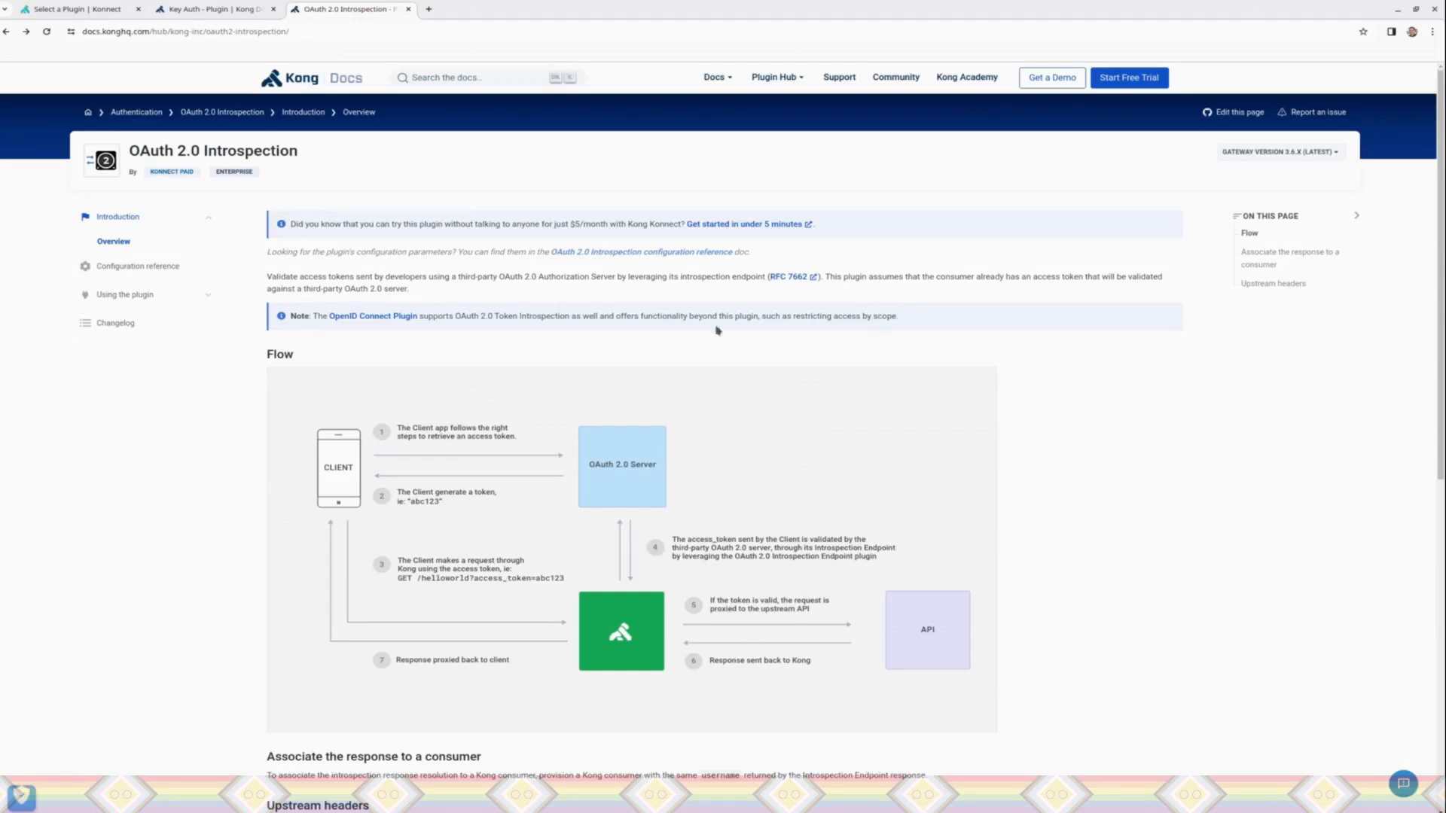
Step: Open the OpenID Connect plugin documentation referenced in the OAuth 2.0 Introspection docs
{"action": "left_click", "coordinate": [372, 317]}
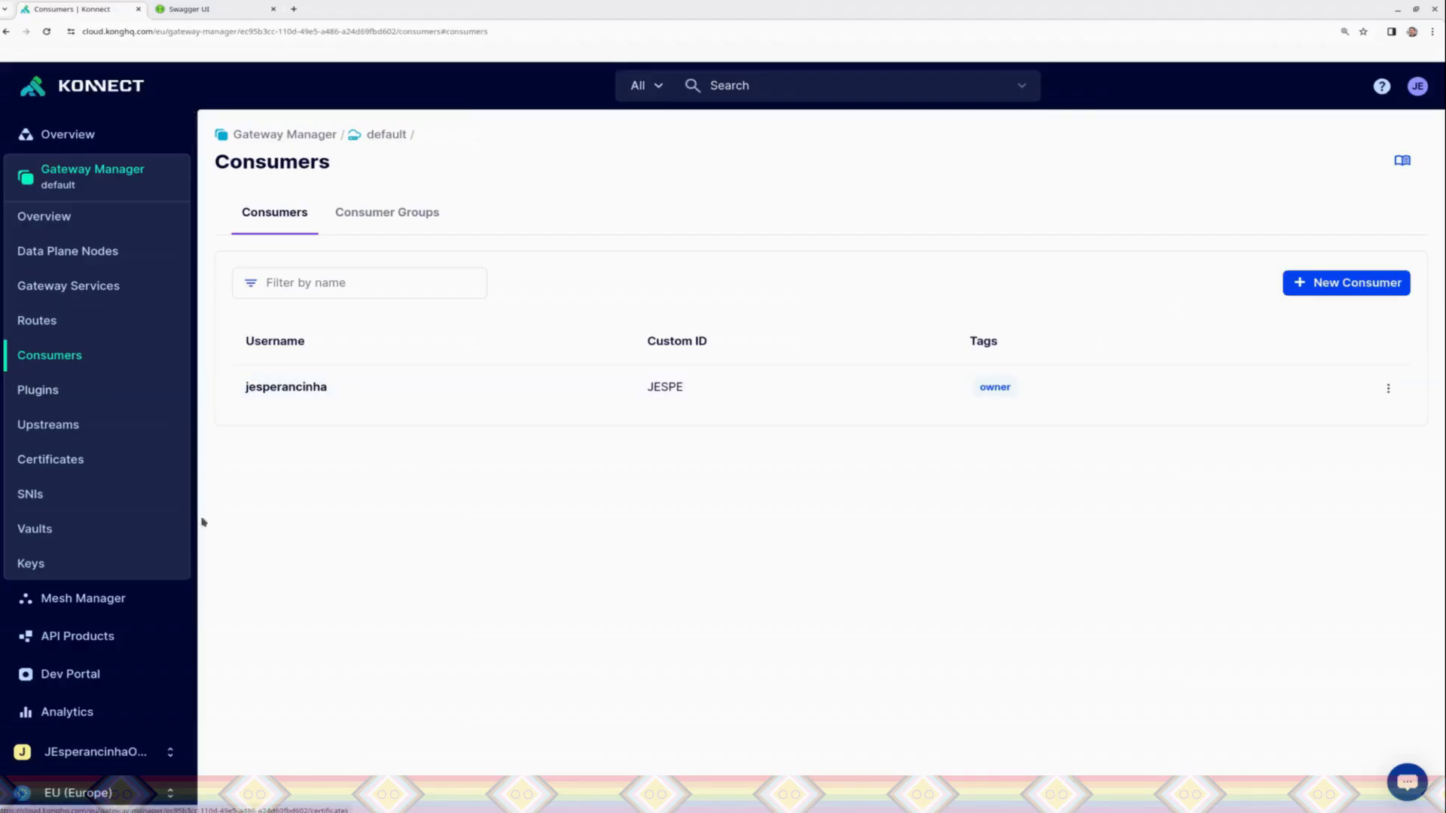
Step: Start a new gateway plugin in Konnect, filter the catalog by "rate", and choose Rate Limiting Advanced
{"action": "left_click", "coordinate": [90, 390]}
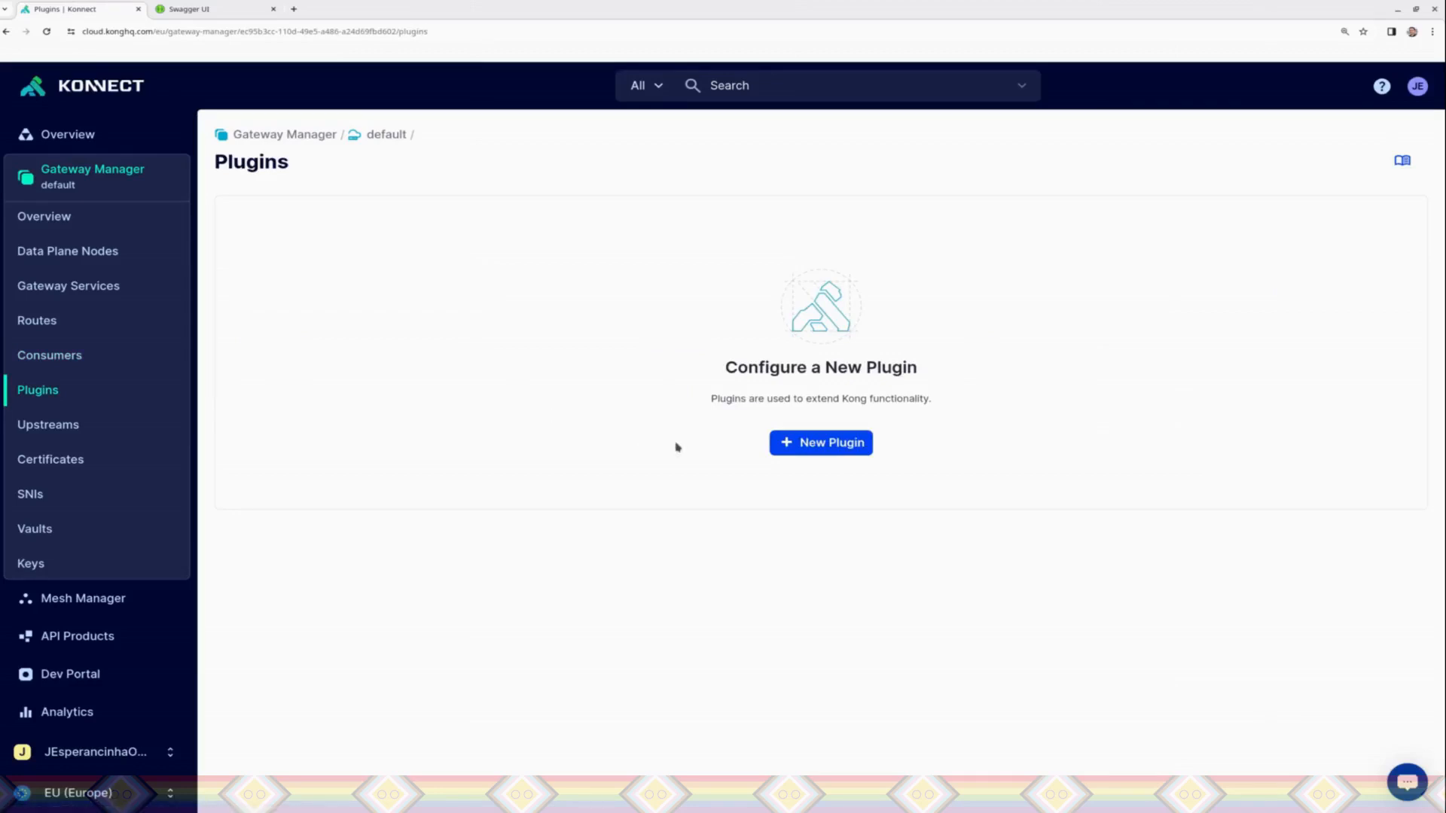
{"action": "left_click", "coordinate": [825, 444]}
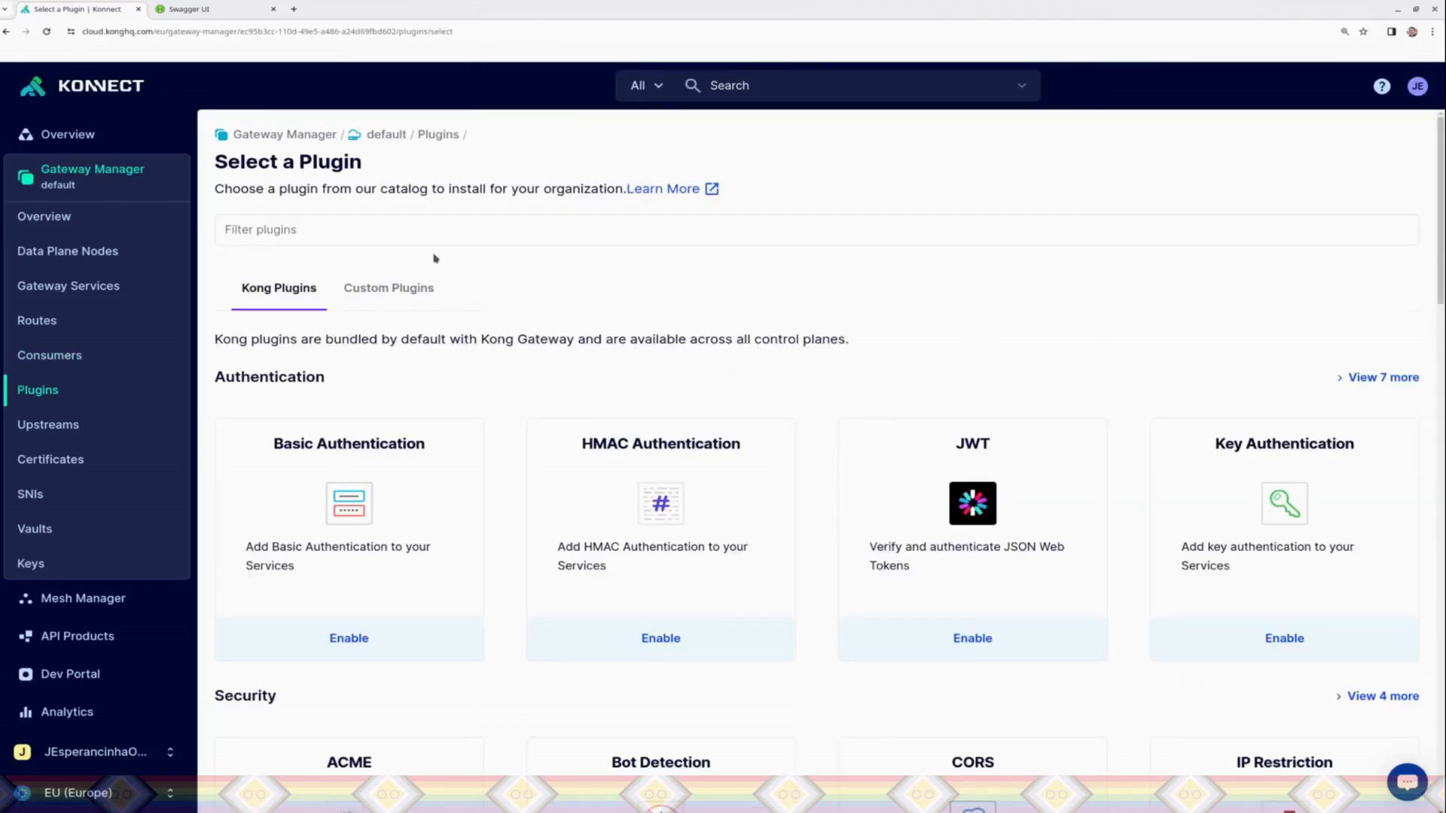
{"action": "left_click", "coordinate": [771, 229]}
{"action": "type", "text": "rate"}
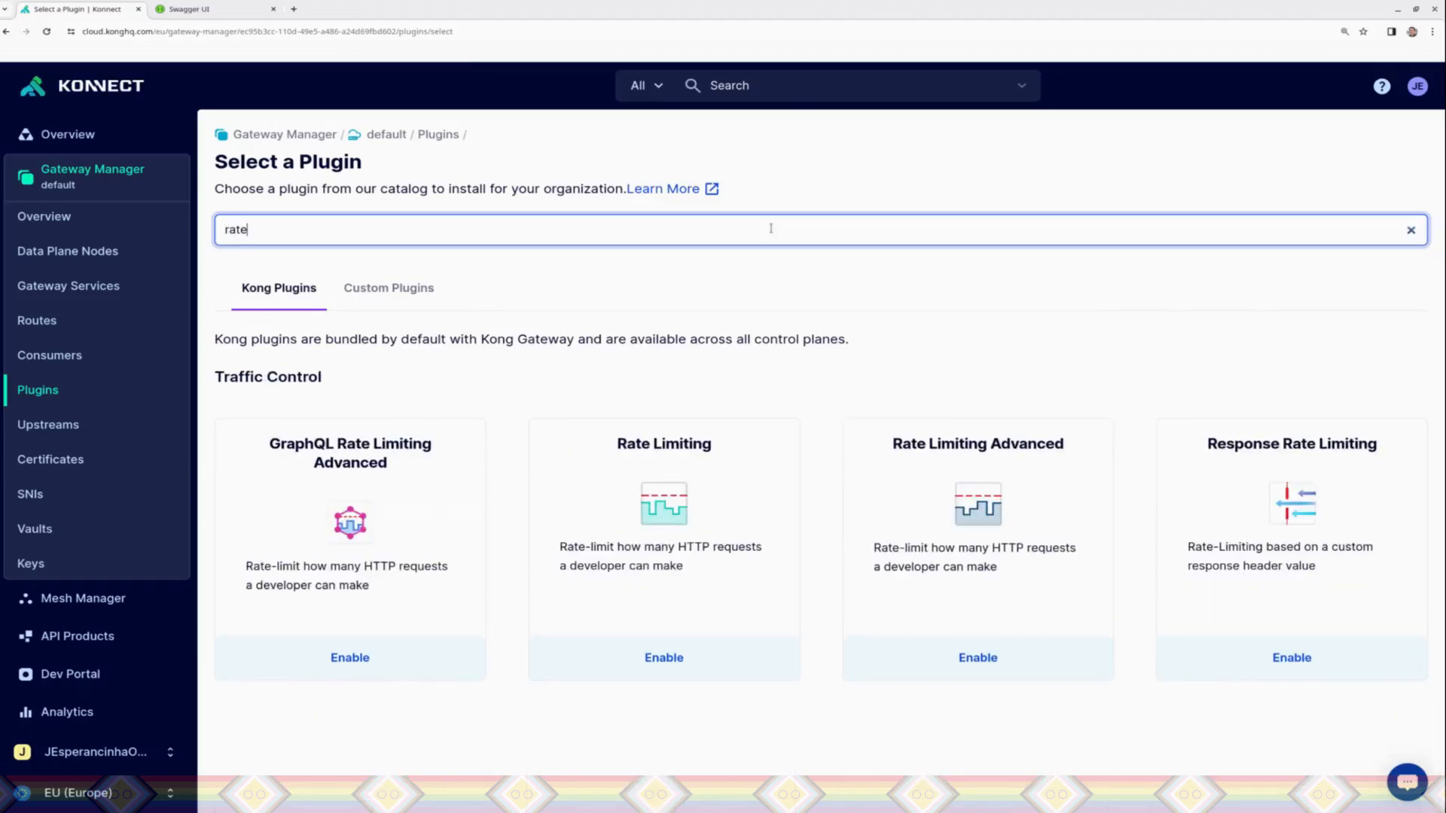
{"action": "left_click", "coordinate": [1067, 520]}
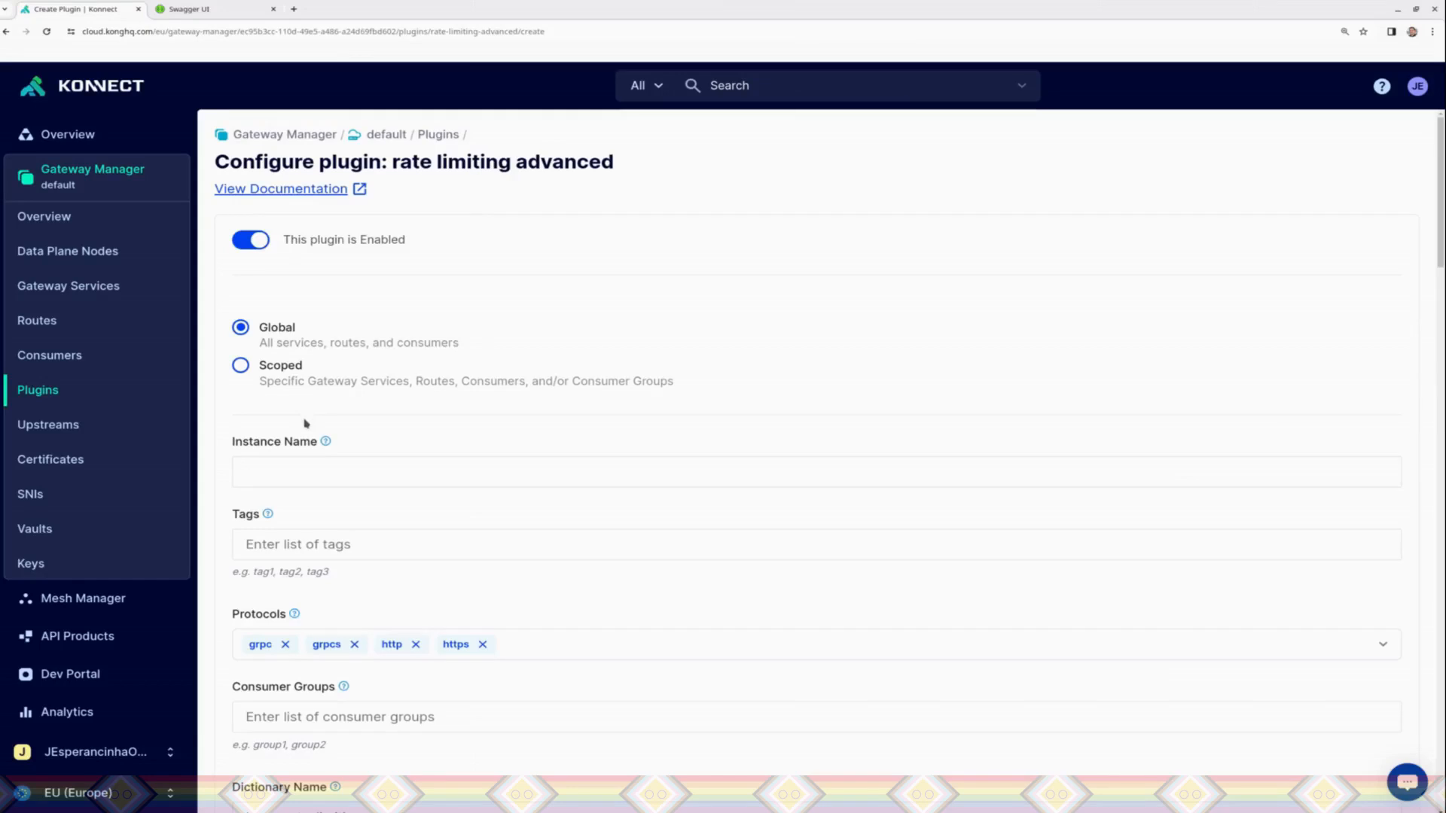
Step: Scope the Rate Limiting Advanced plugin to the PetstoreService gateway service and the PetRoute route
{"action": "left_click", "coordinate": [285, 379]}
{"action": "left_click", "coordinate": [312, 443]}
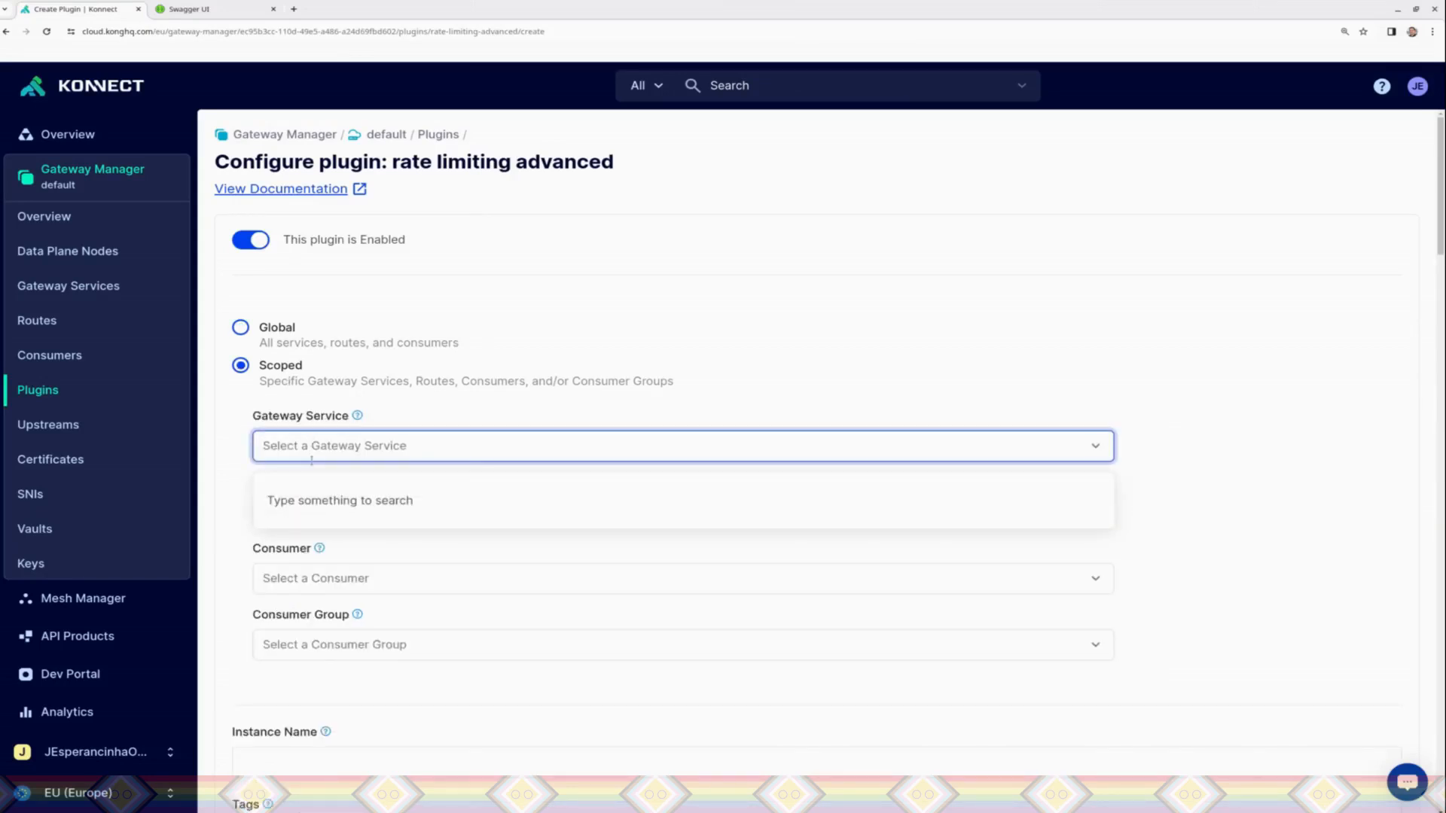
{"action": "type", "text": "PEt"}
{"action": "left_click", "coordinate": [306, 494]}
{"action": "left_click", "coordinate": [307, 513]}
{"action": "type", "text": "PE"}
{"action": "key", "text": "BackSpace"}
{"action": "key", "text": "BackSpace"}
{"action": "type", "text": "Pet"}
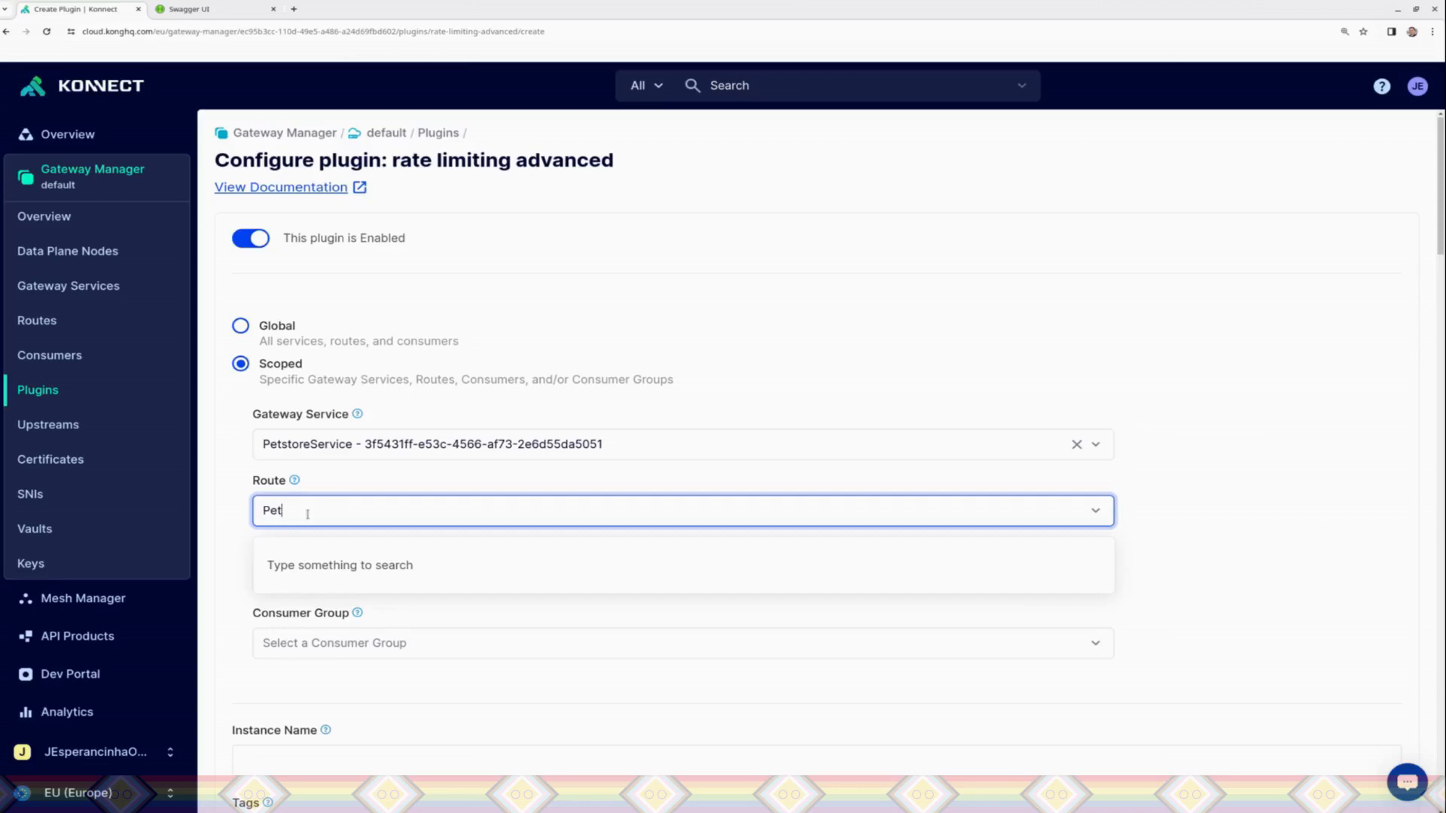
{"action": "left_click", "coordinate": [314, 555]}
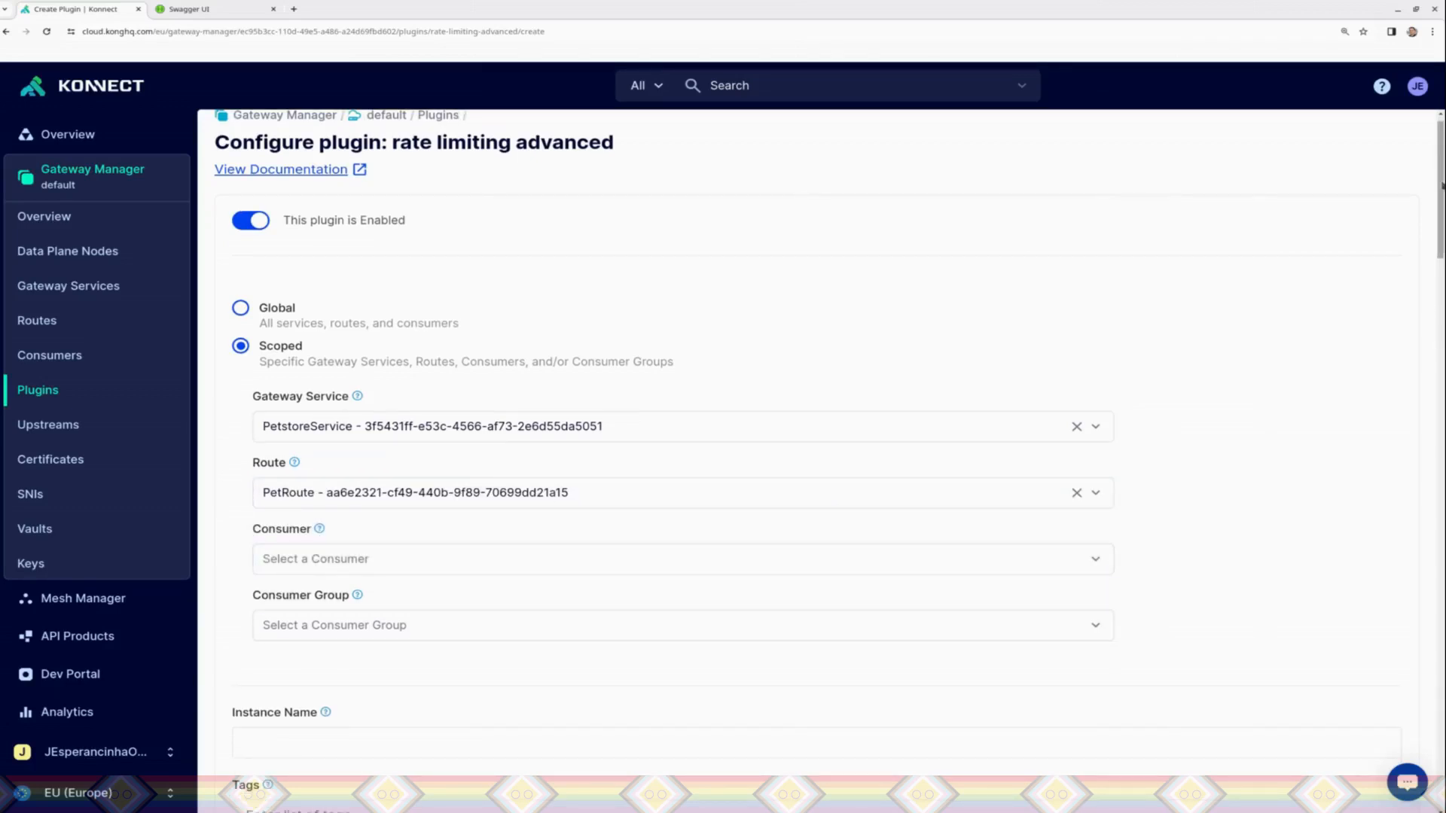
Step: Set the plugin's Limit to 2 and its Window Size to 5, and save the plugin
{"action": "scroll", "coordinate": [1439, 271], "scroll_direction": "down", "scroll_amount": 5}
{"action": "scroll", "coordinate": [1442, 278], "scroll_direction": "up", "scroll_amount": 1}
{"action": "scroll", "coordinate": [1441, 279], "scroll_direction": "down", "scroll_amount": 5}
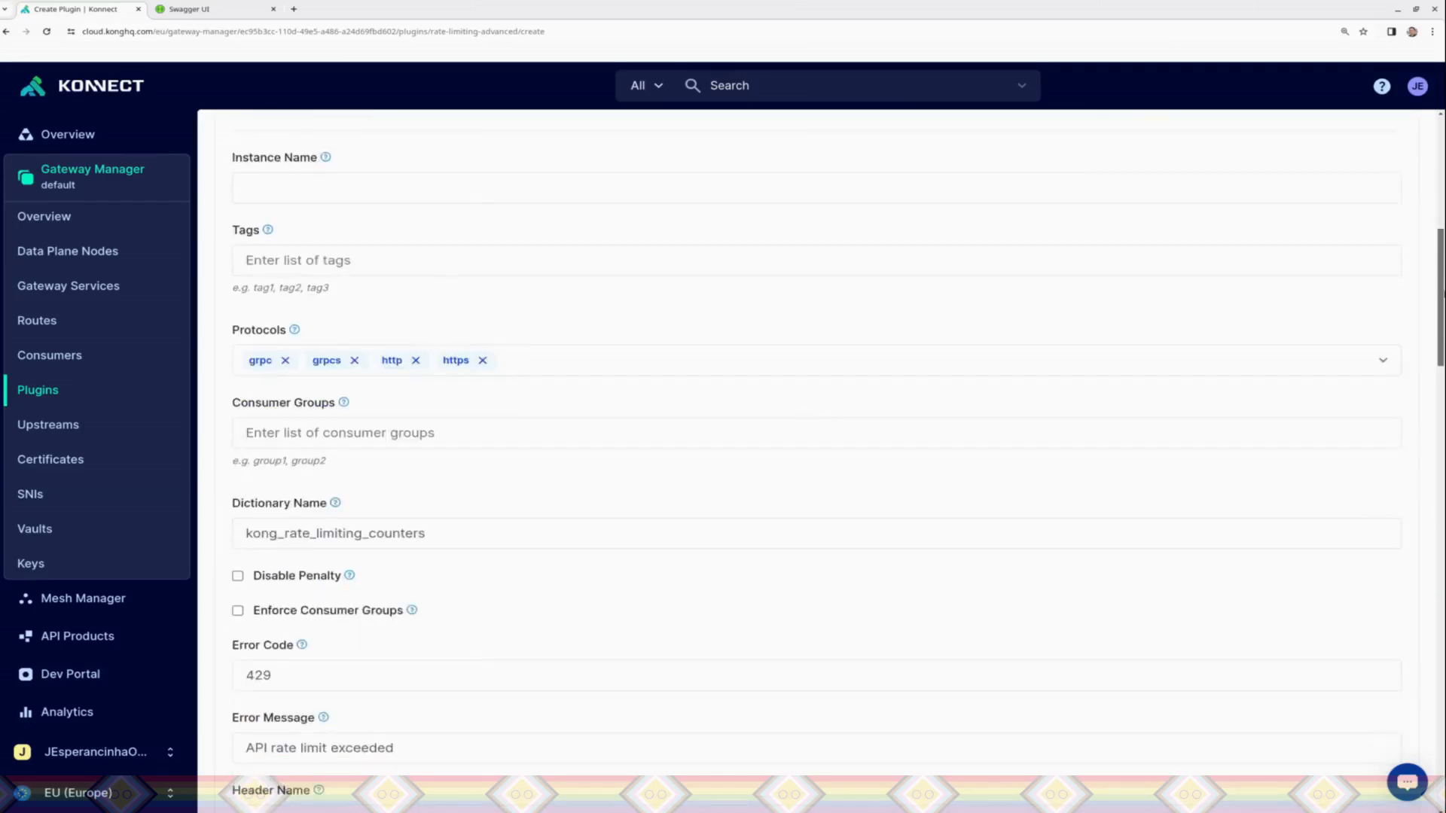
{"action": "scroll", "coordinate": [844, 343], "scroll_direction": "down", "scroll_amount": 4}
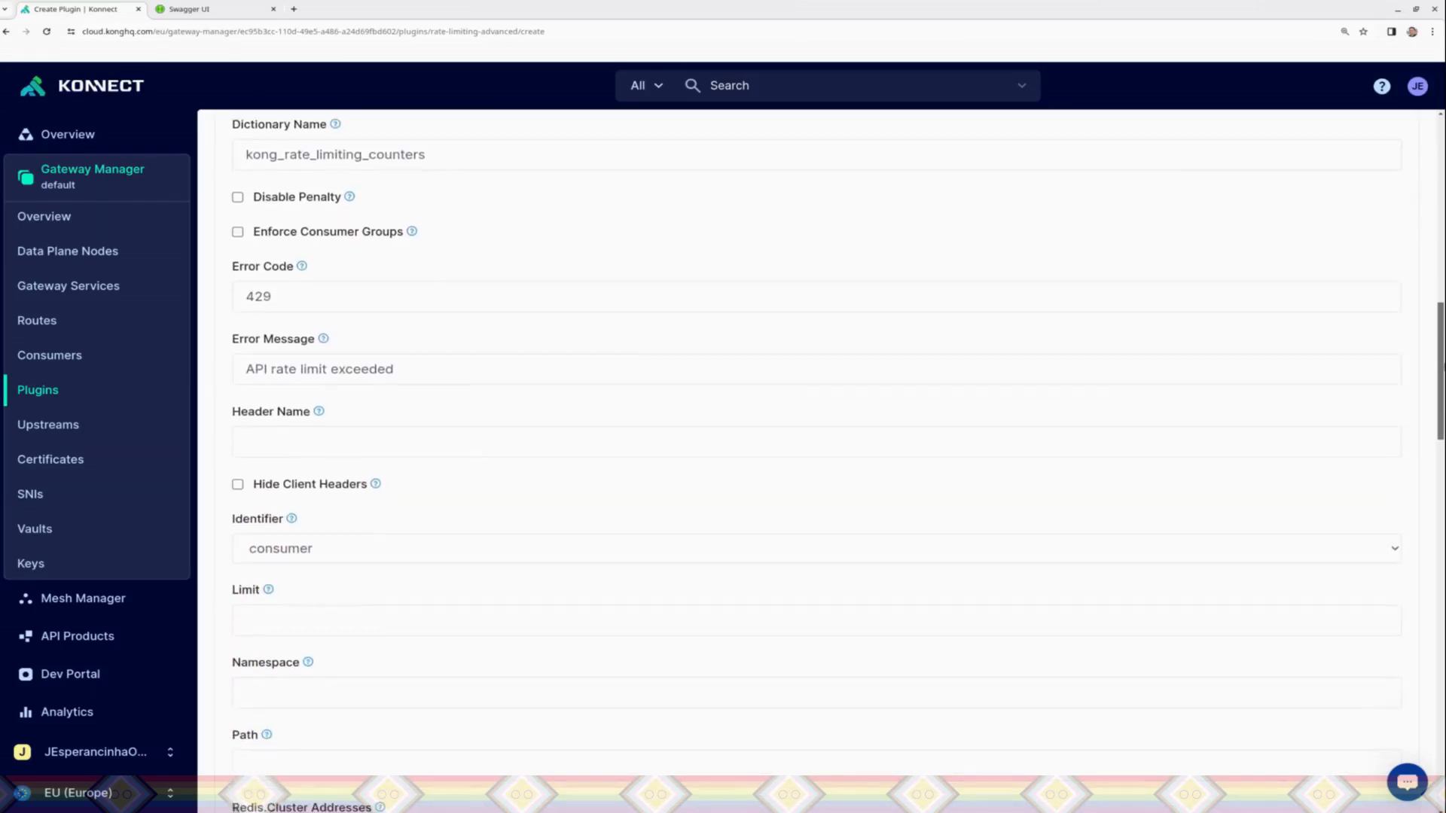
{"action": "left_click", "coordinate": [358, 444]}
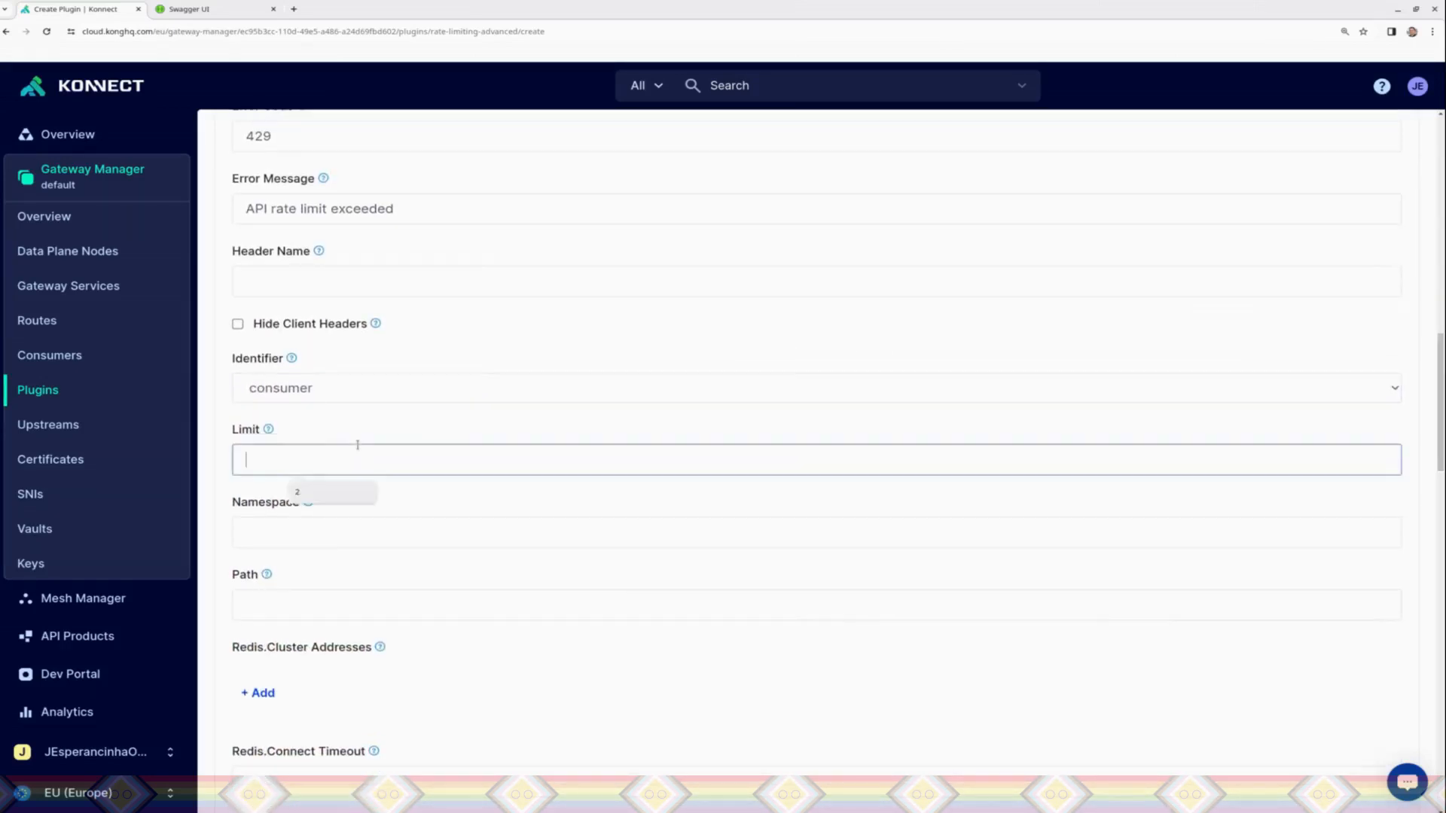
{"action": "type", "text": "2"}
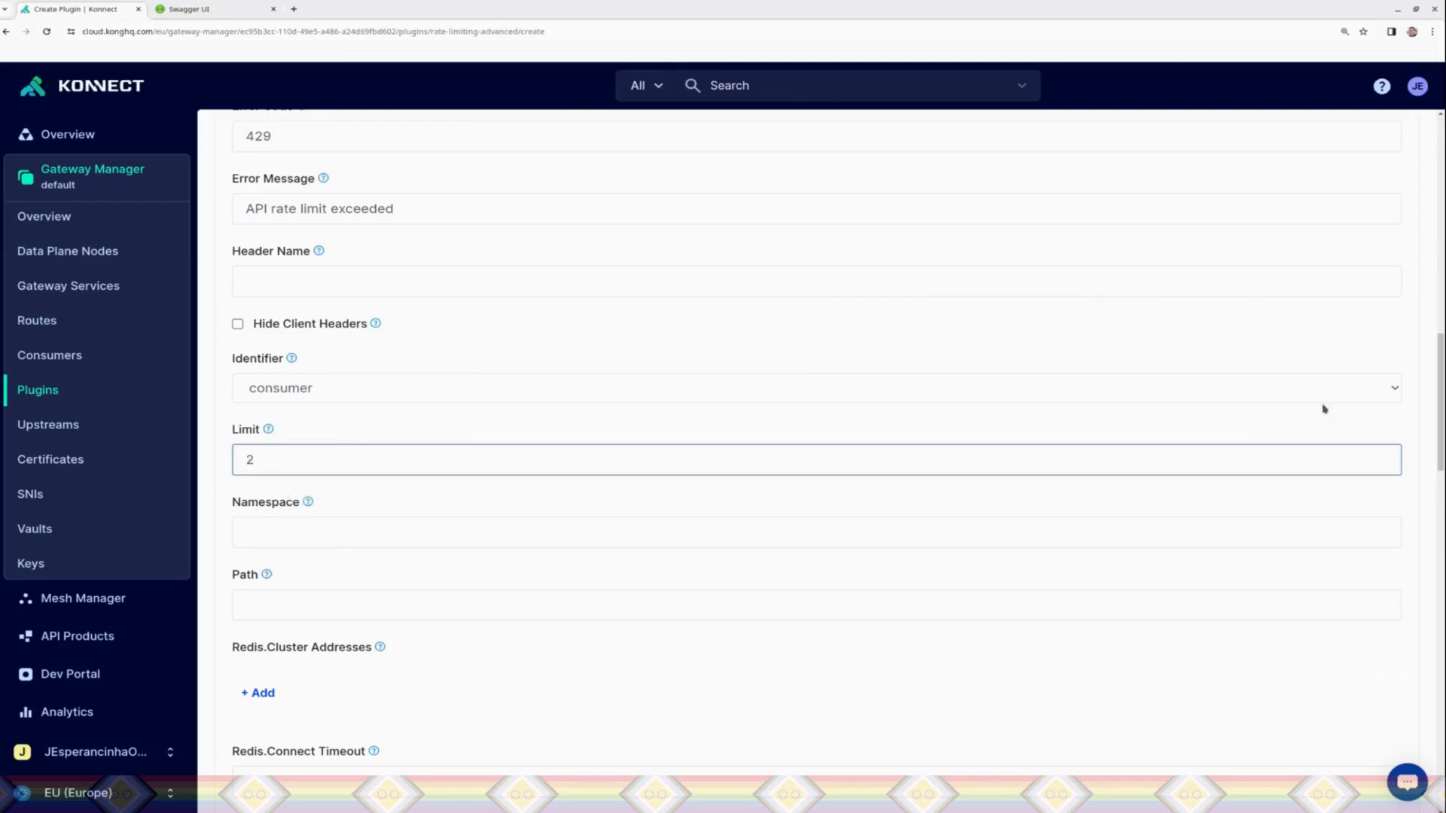
{"action": "left_click_drag", "start_coordinate": [1443, 387], "coordinate": [1443, 723]}
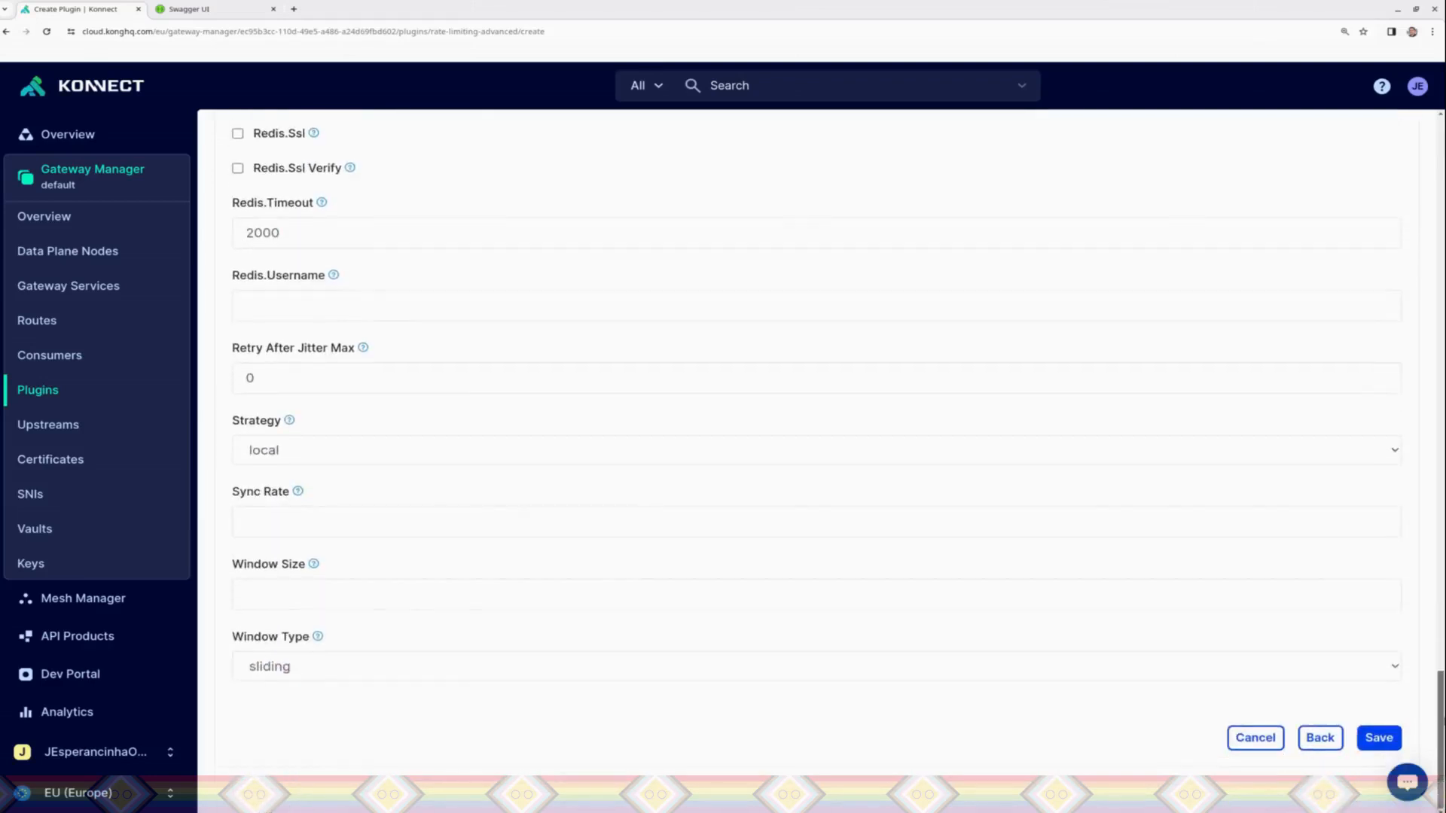
{"action": "left_click", "coordinate": [273, 616]}
{"action": "type", "text": "5"}
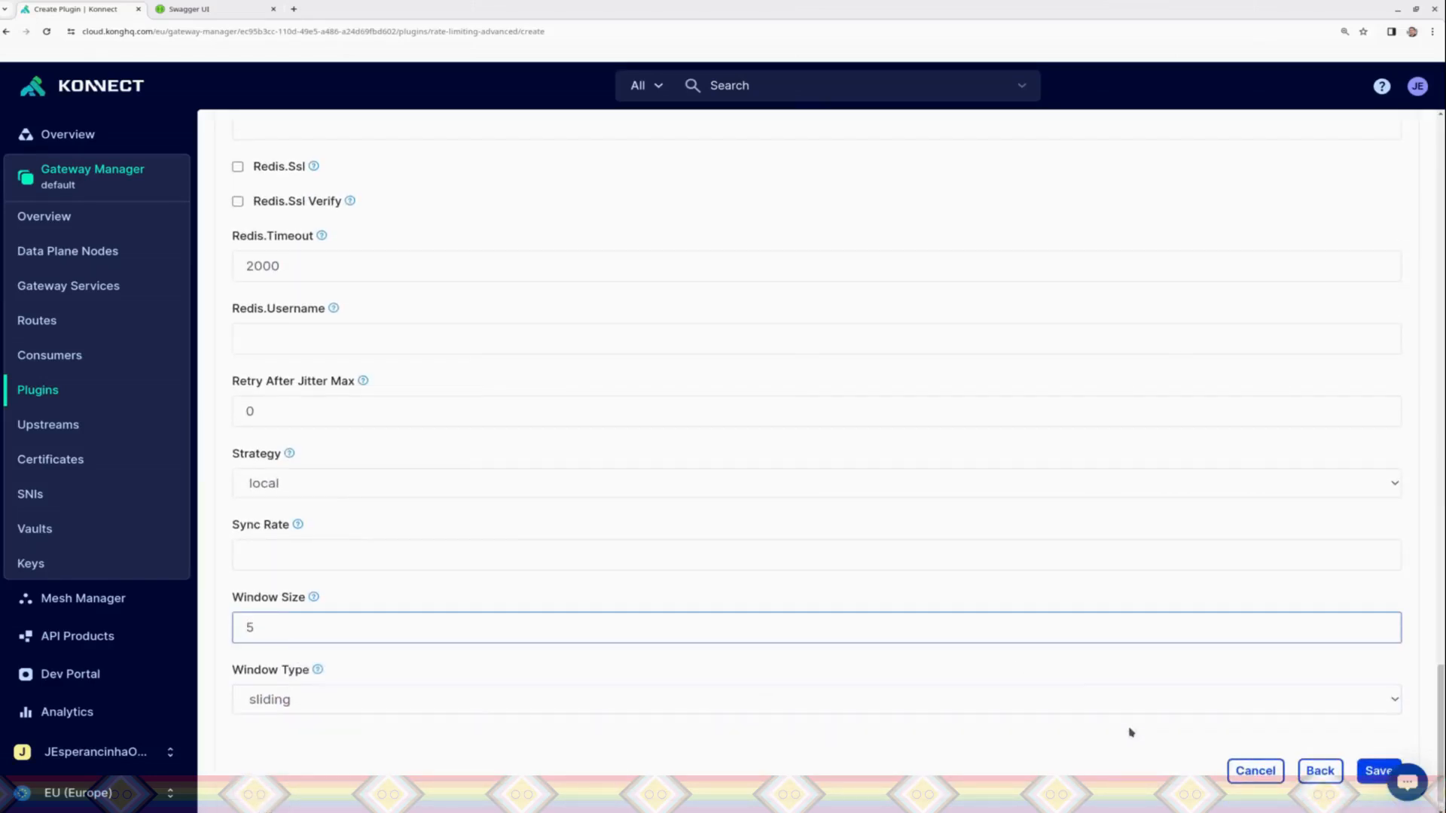
{"action": "left_click", "coordinate": [1366, 767]}
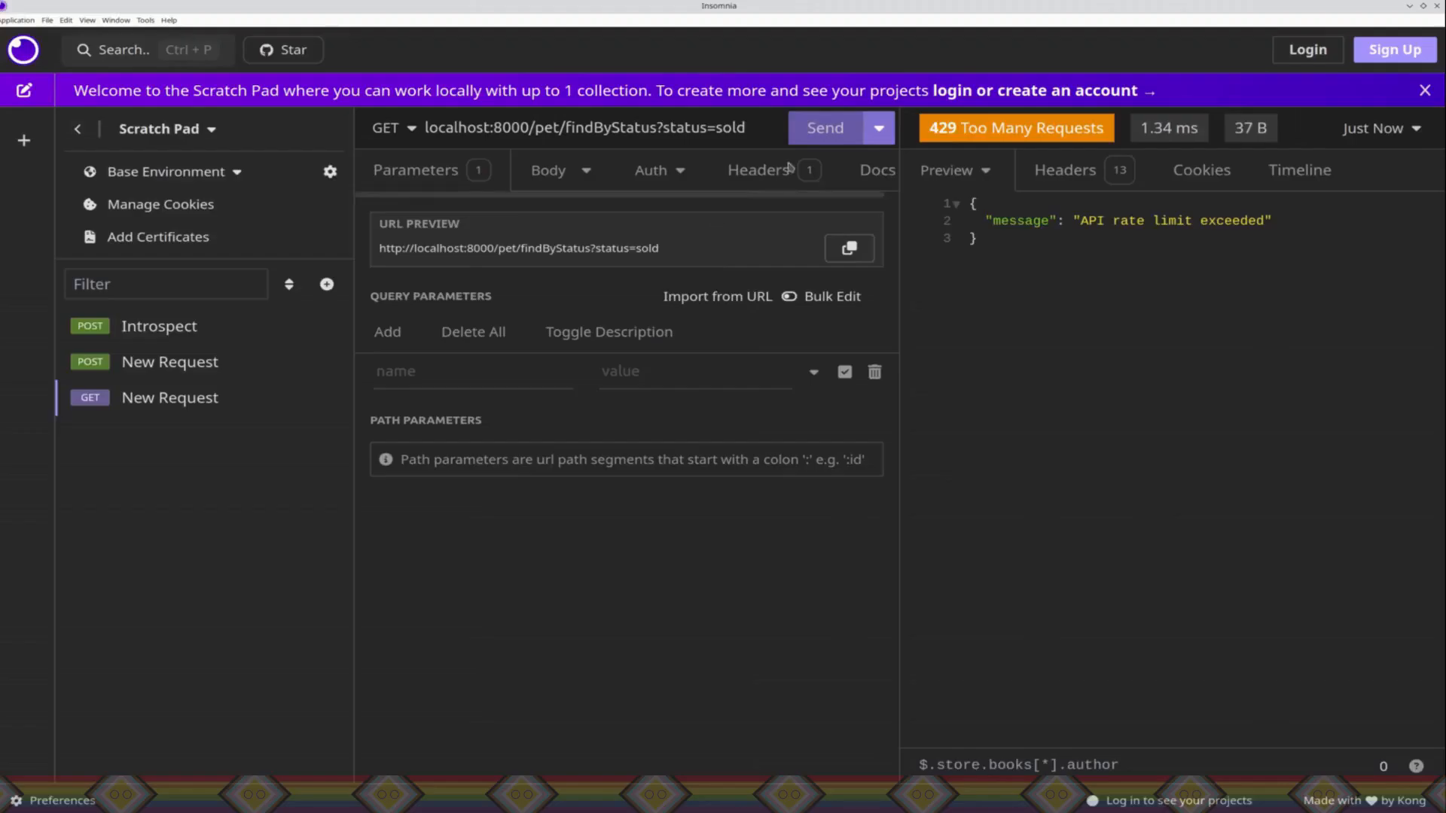
Step: Switch to Insomnia and send the GET findByStatus request once
{"action": "key", "text": "alt+Tab"}
{"action": "left_click", "coordinate": [808, 142]}
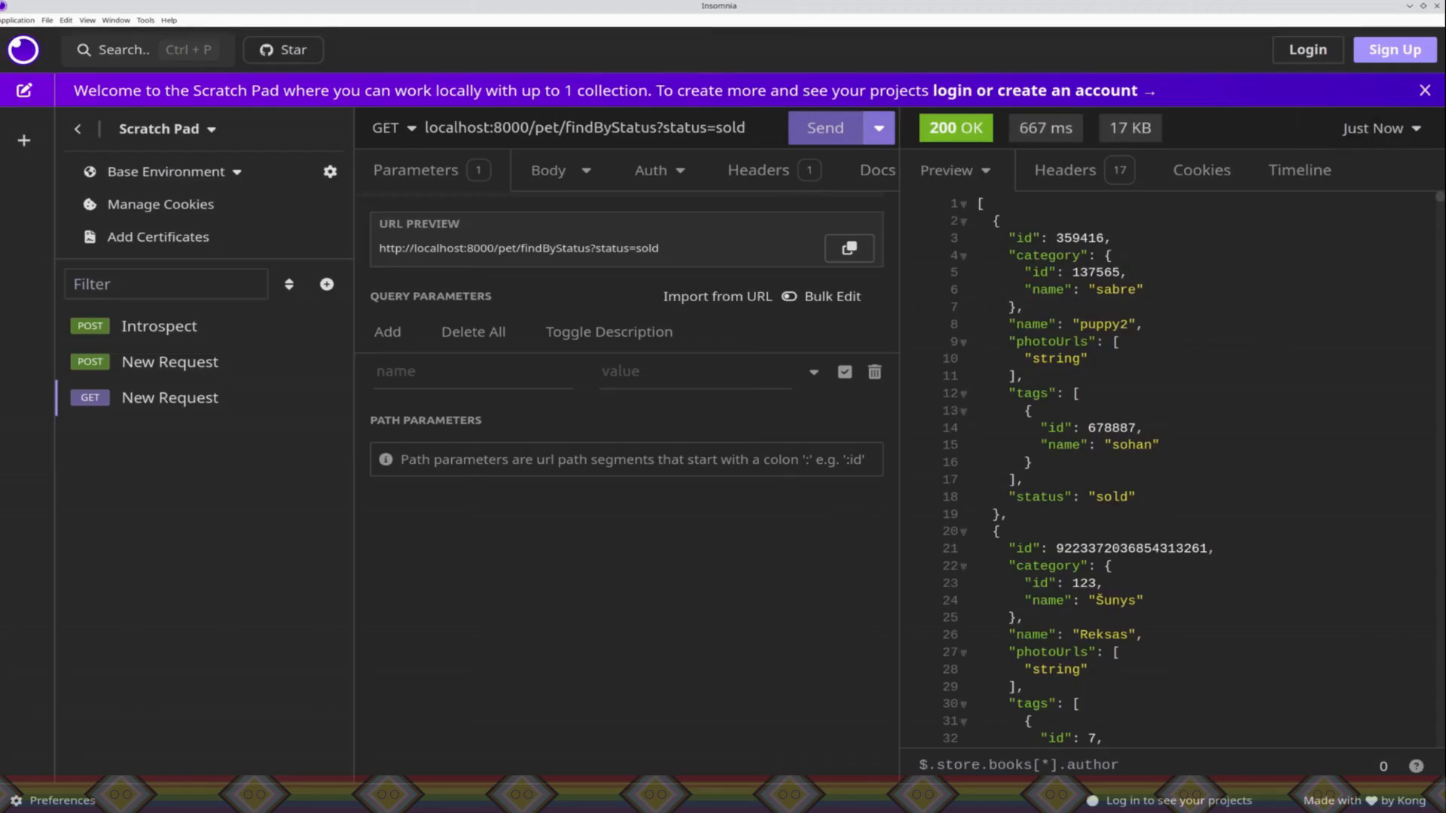
Step: Return to Konnect in the browser and toggle the Rate Limiting Advanced plugin, leaving it enabled
{"action": "right_click", "coordinate": [113, 811]}
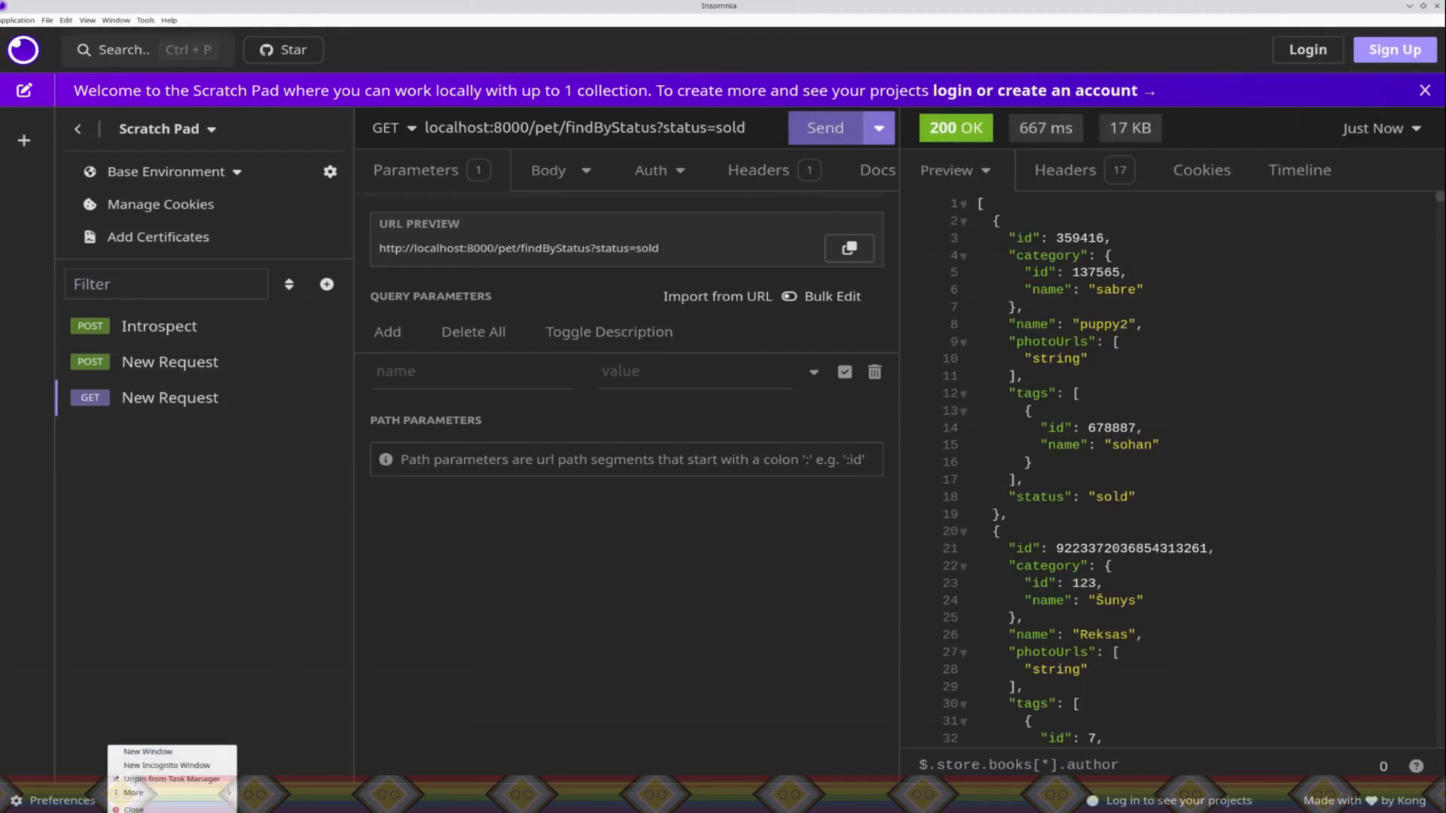
{"action": "left_click", "coordinate": [117, 812]}
{"action": "left_click", "coordinate": [1269, 158]}
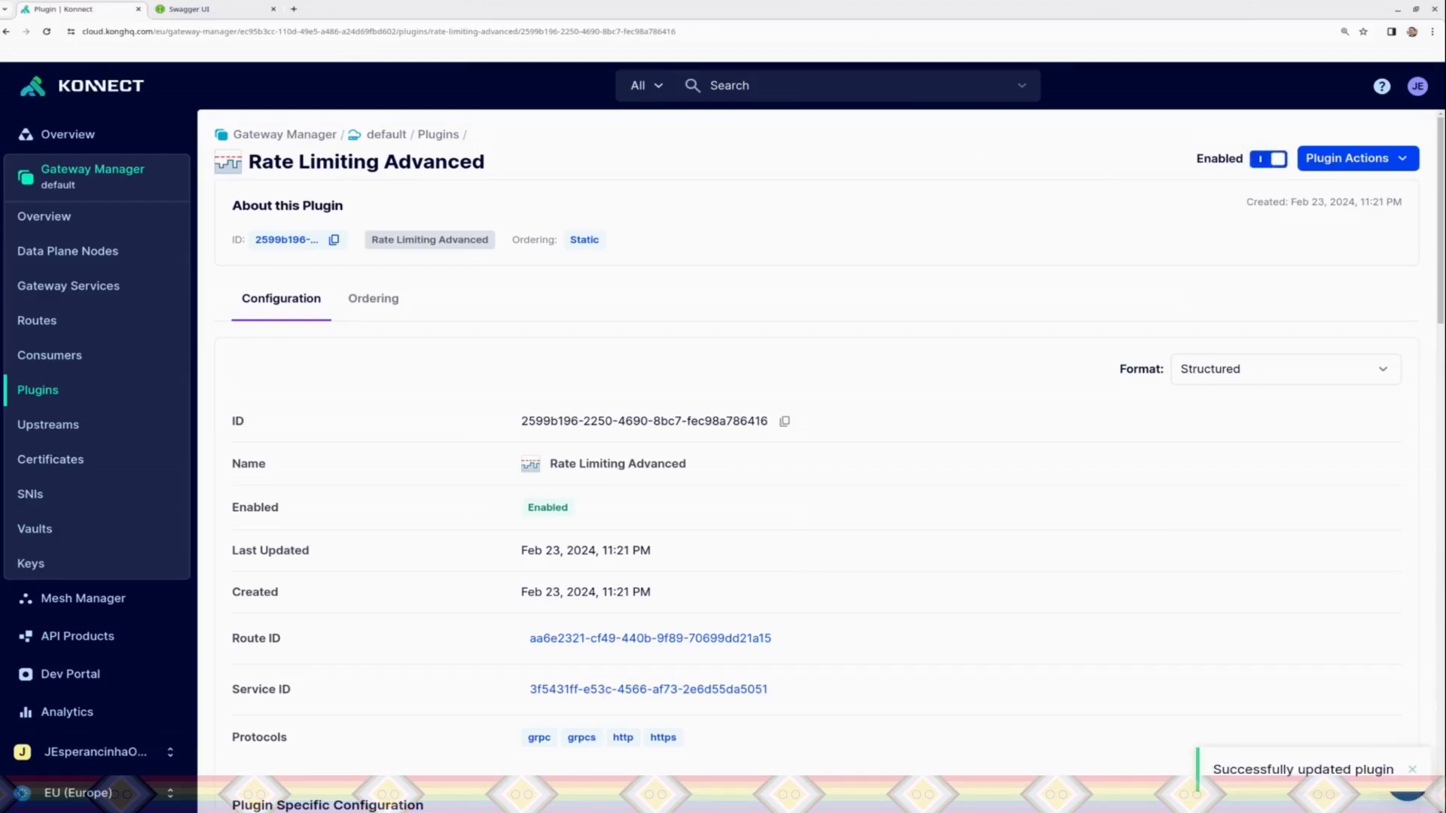
Step: Switch to Insomnia and send the GET findByStatus request repeatedly in quick succession to test the rate limit
{"action": "key", "text": "alt+Tab"}
{"action": "left_click", "coordinate": [813, 139]}
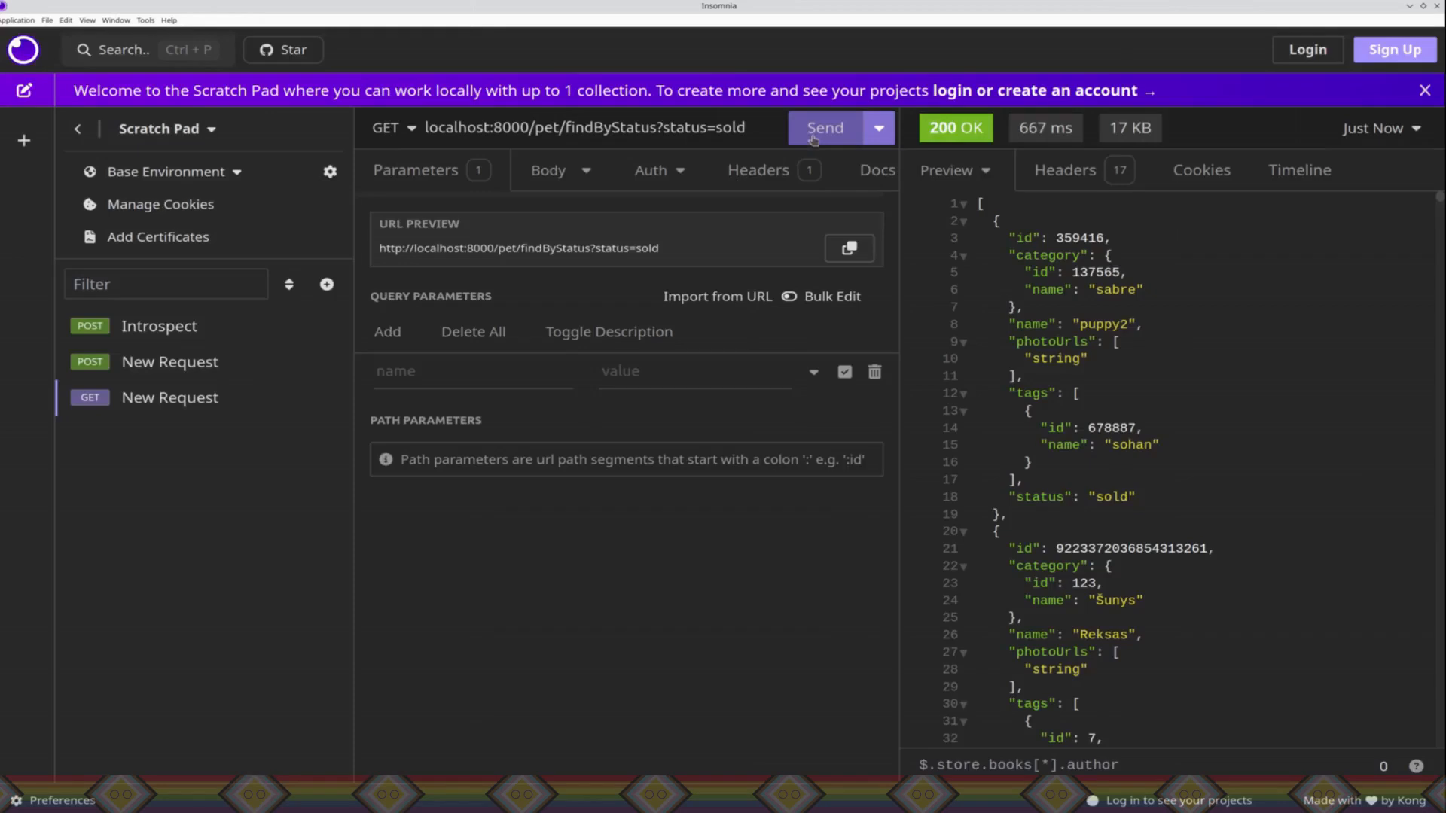
{"action": "left_click", "coordinate": [813, 139]}
{"action": "left_click", "coordinate": [813, 139]}
{"action": "left_click", "coordinate": [813, 139]}
{"action": "left_click", "coordinate": [813, 139]}
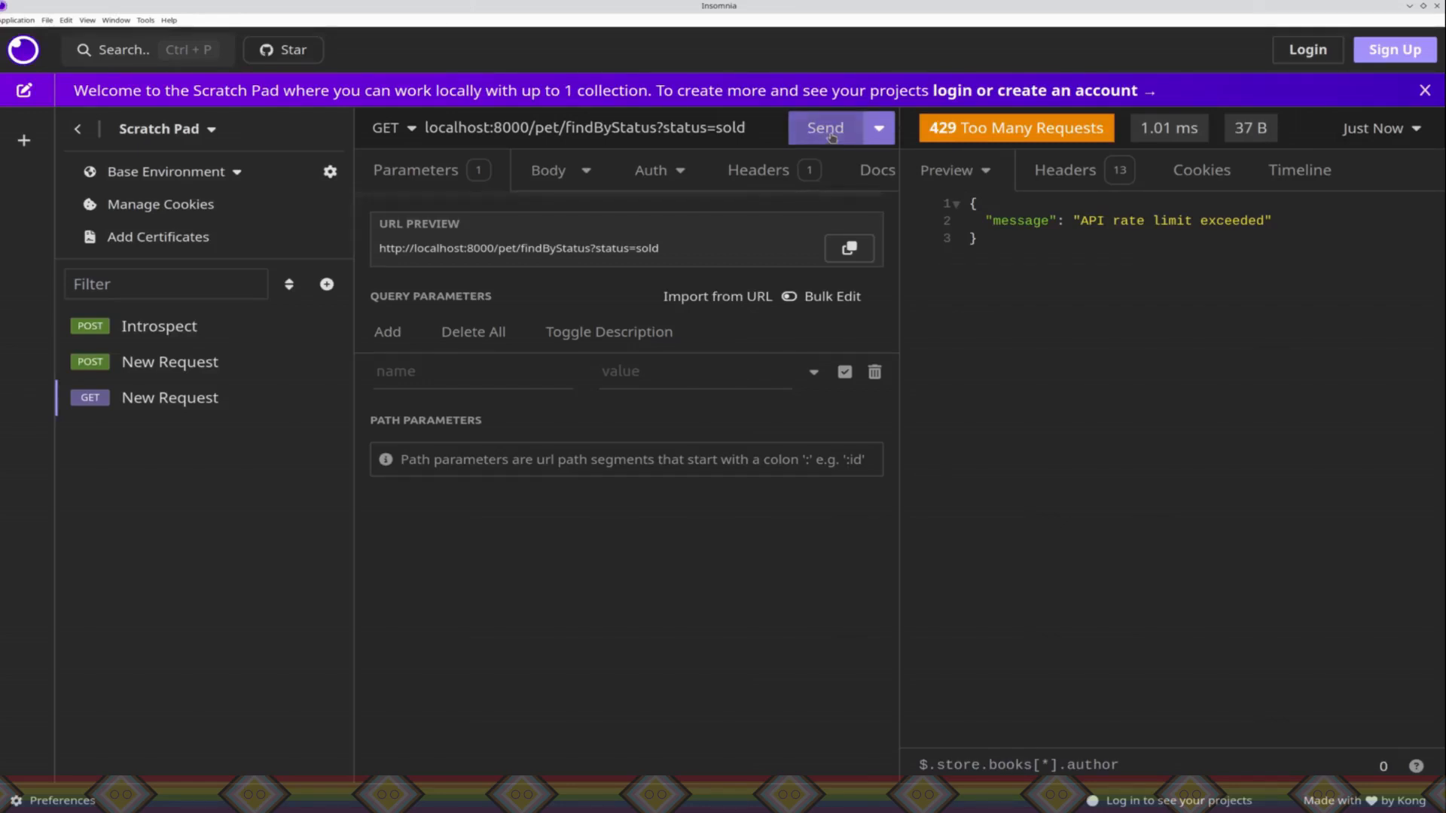
{"action": "left_click", "coordinate": [831, 135]}
{"action": "left_click", "coordinate": [831, 136]}
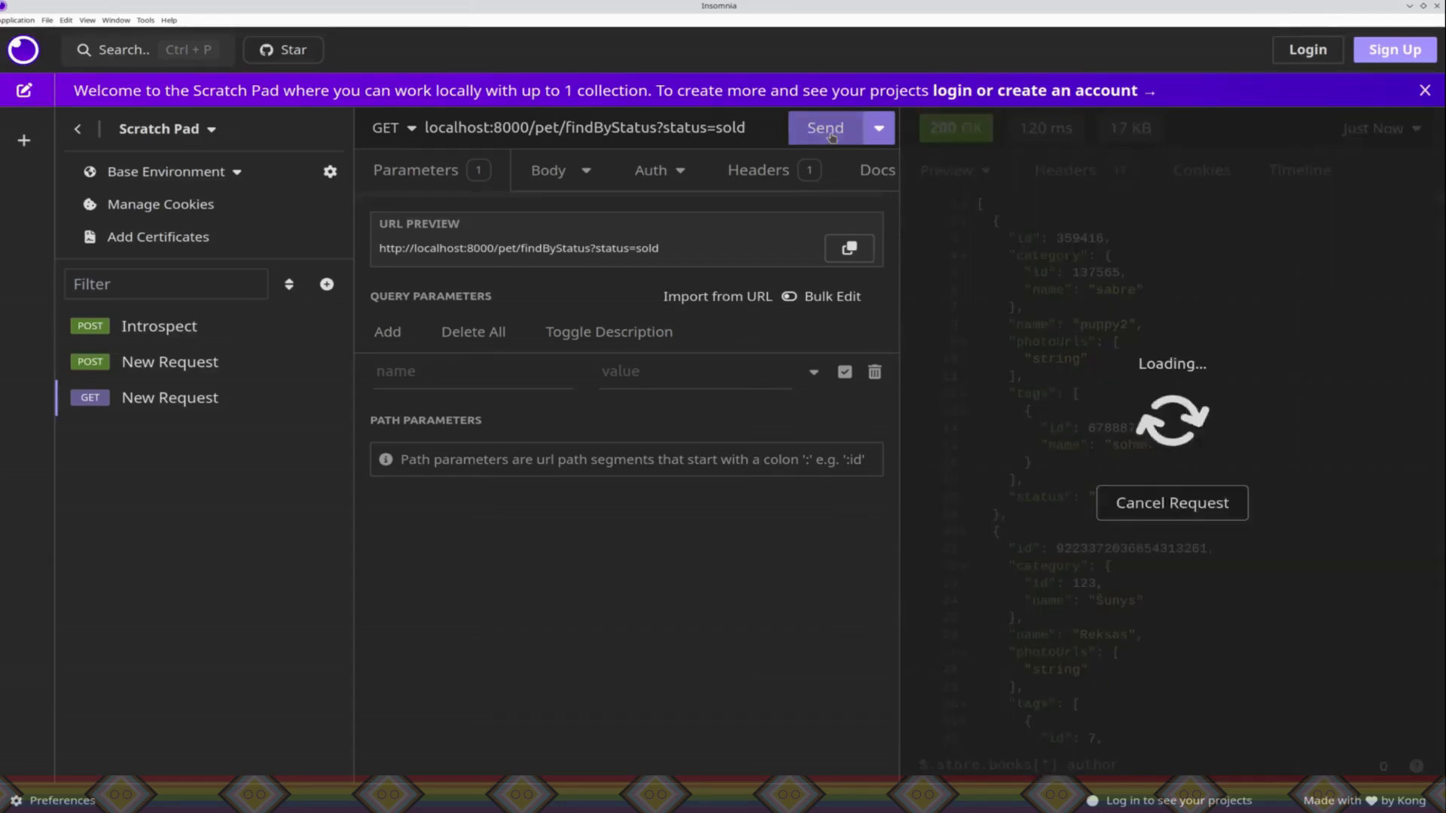
Step: Send the GET findByStatus request once more to check the rate limit
{"action": "left_click", "coordinate": [831, 136]}
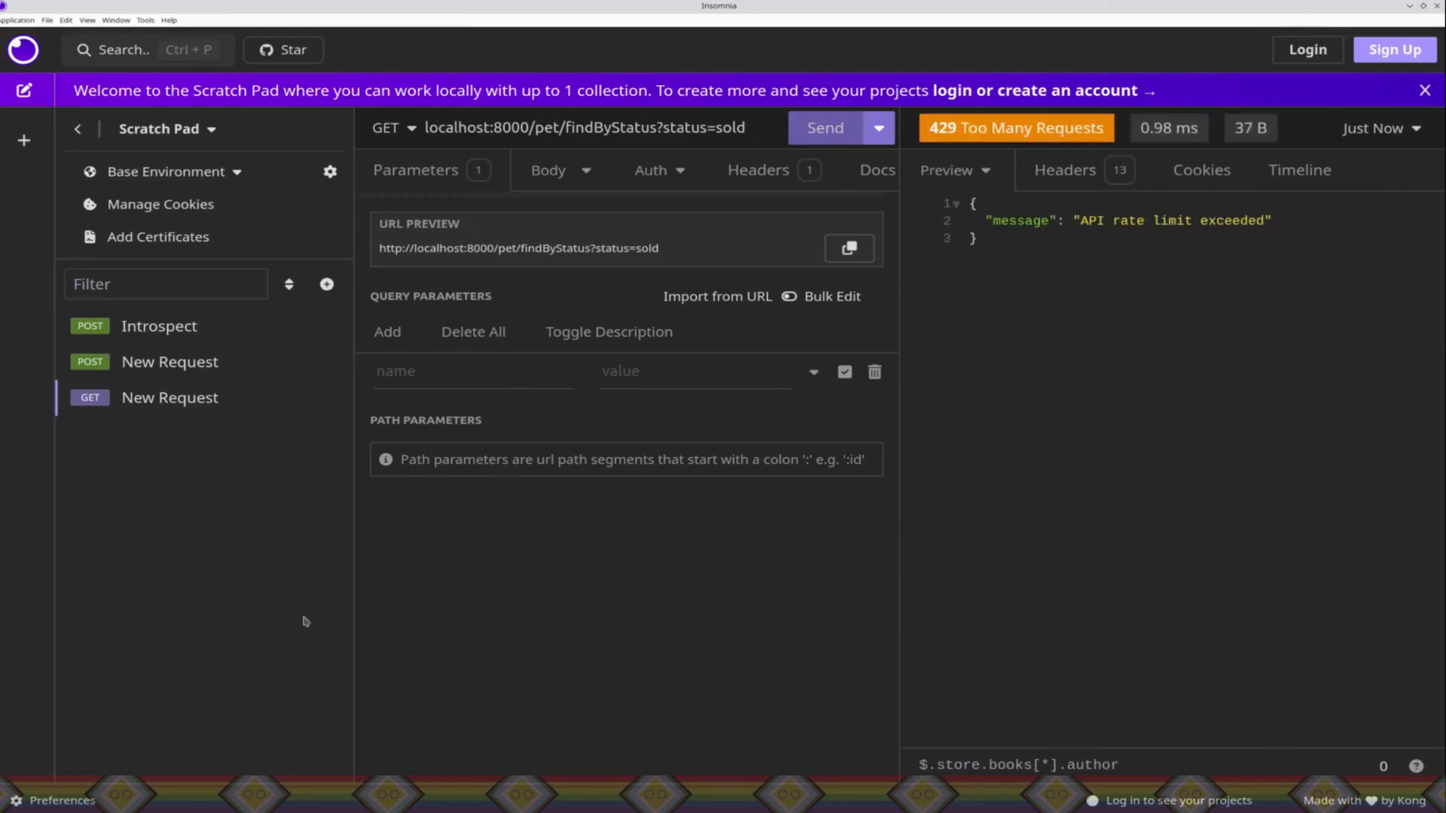
Step: Return to Konnect in the browser, scope the Rate Limiting Advanced plugin to the existing consumer, and save the plugin
{"action": "left_click", "coordinate": [122, 811]}
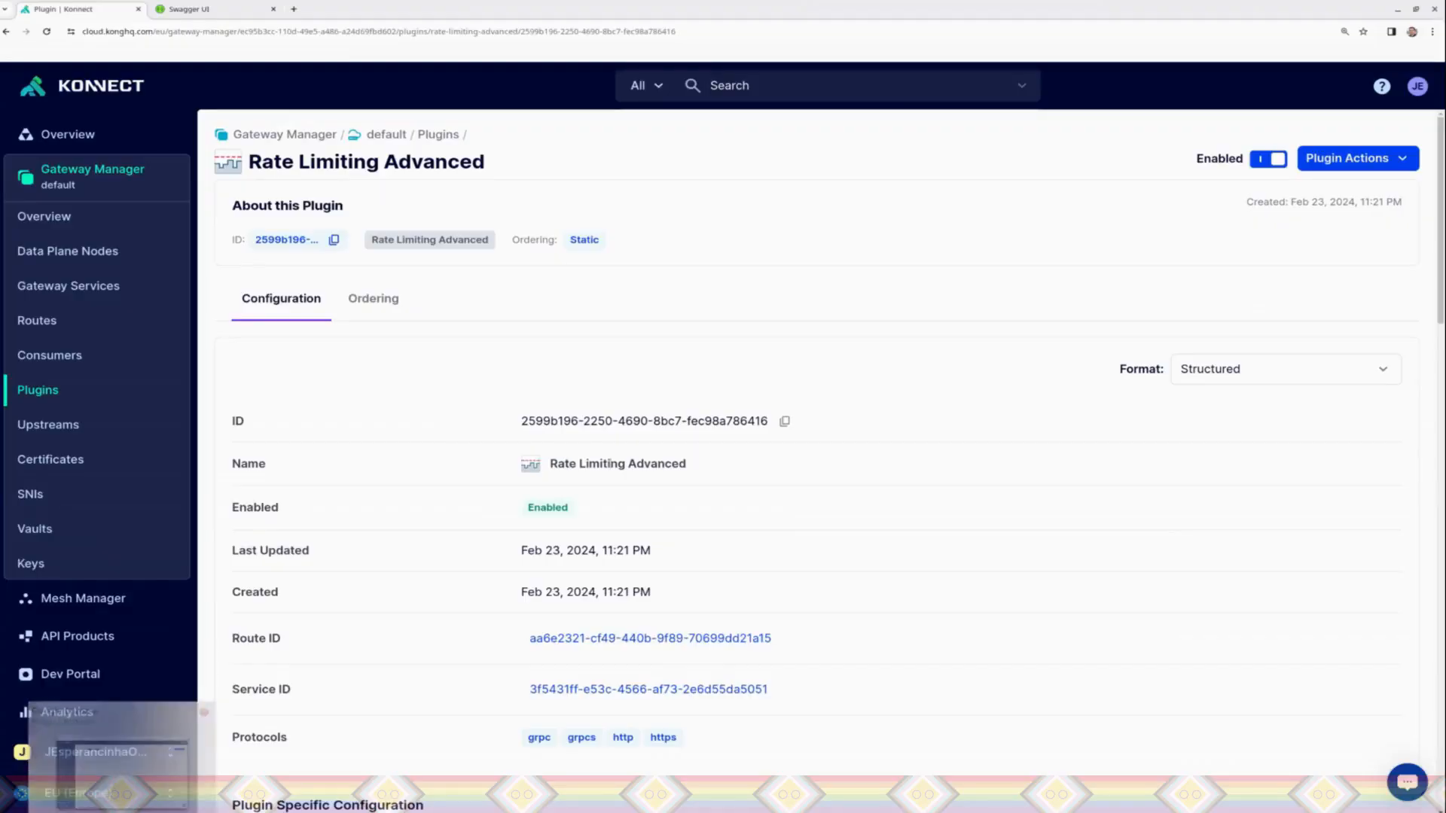
{"action": "left_click", "coordinate": [1377, 158]}
{"action": "left_click", "coordinate": [1277, 217]}
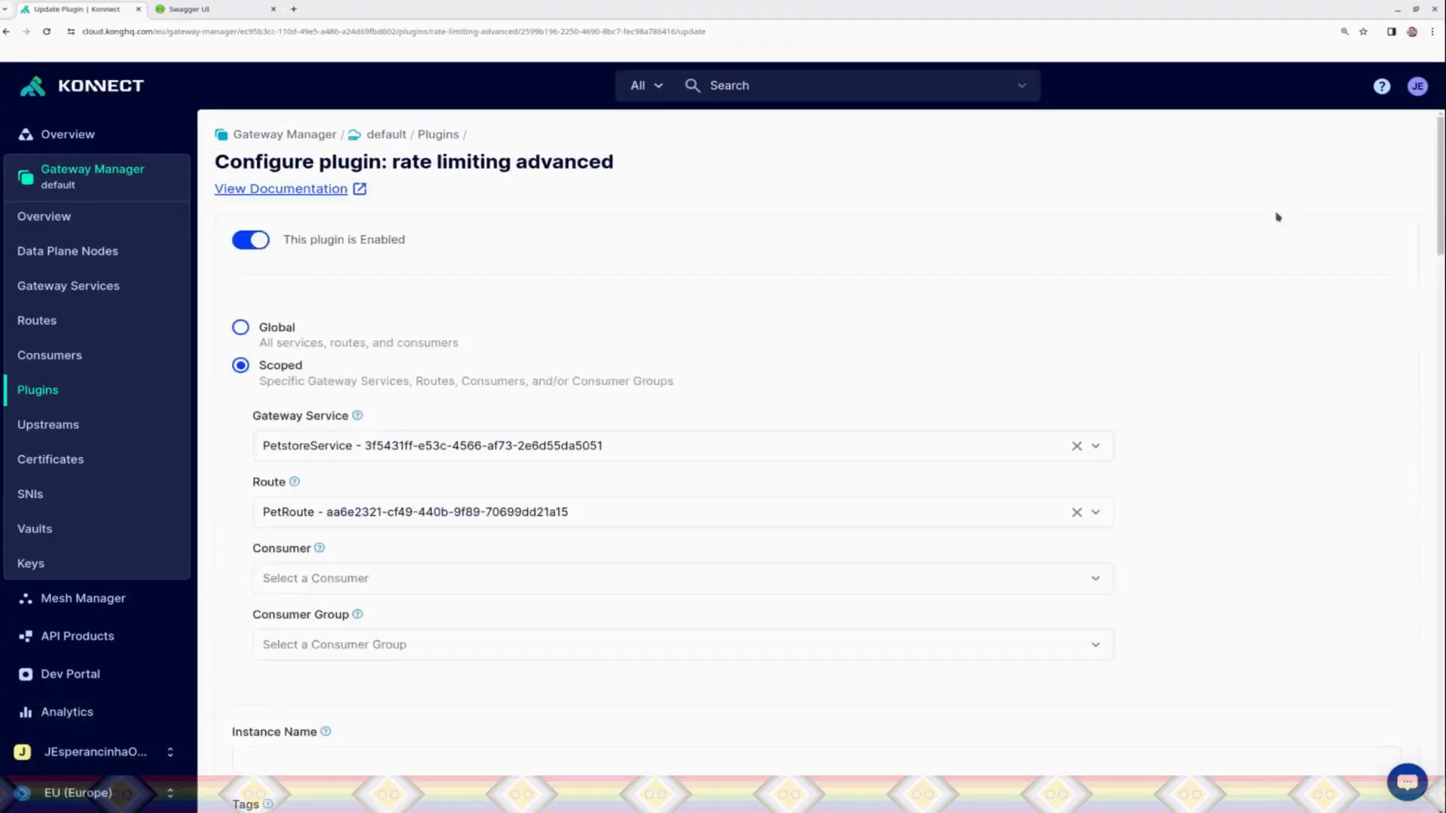
{"action": "left_click", "coordinate": [442, 581]}
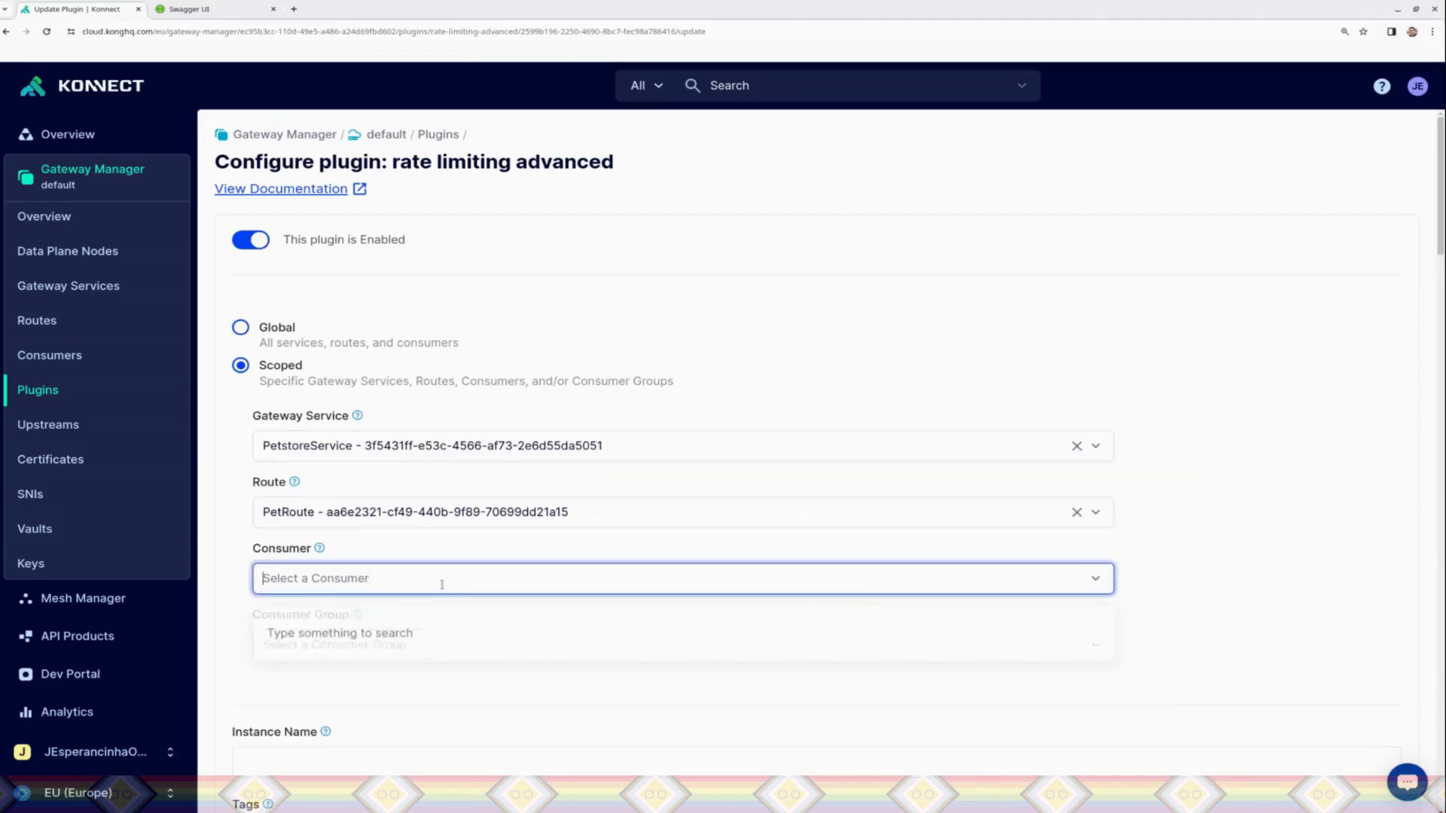
{"action": "type", "text": "Pet"}
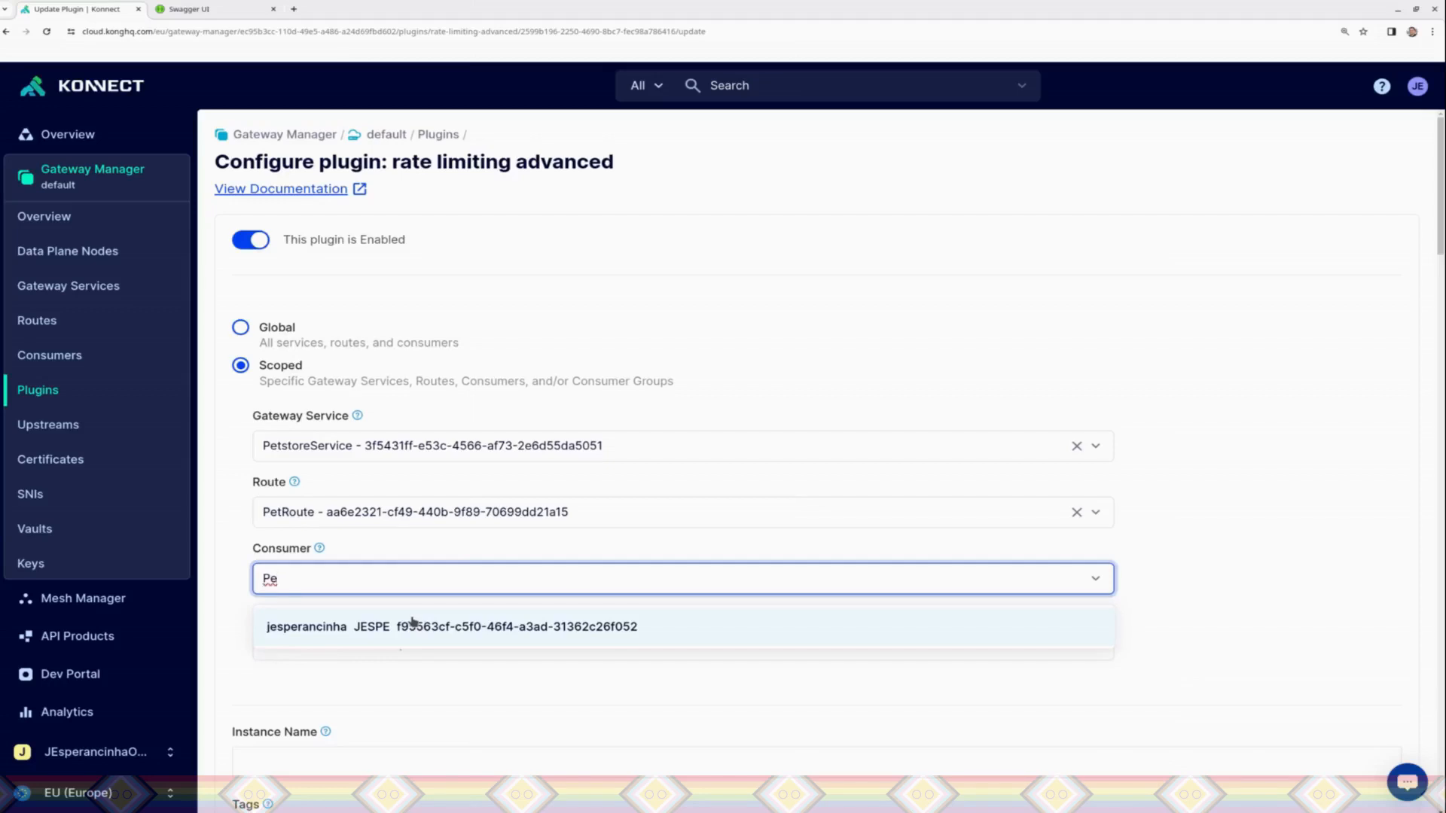
{"action": "left_click", "coordinate": [413, 626]}
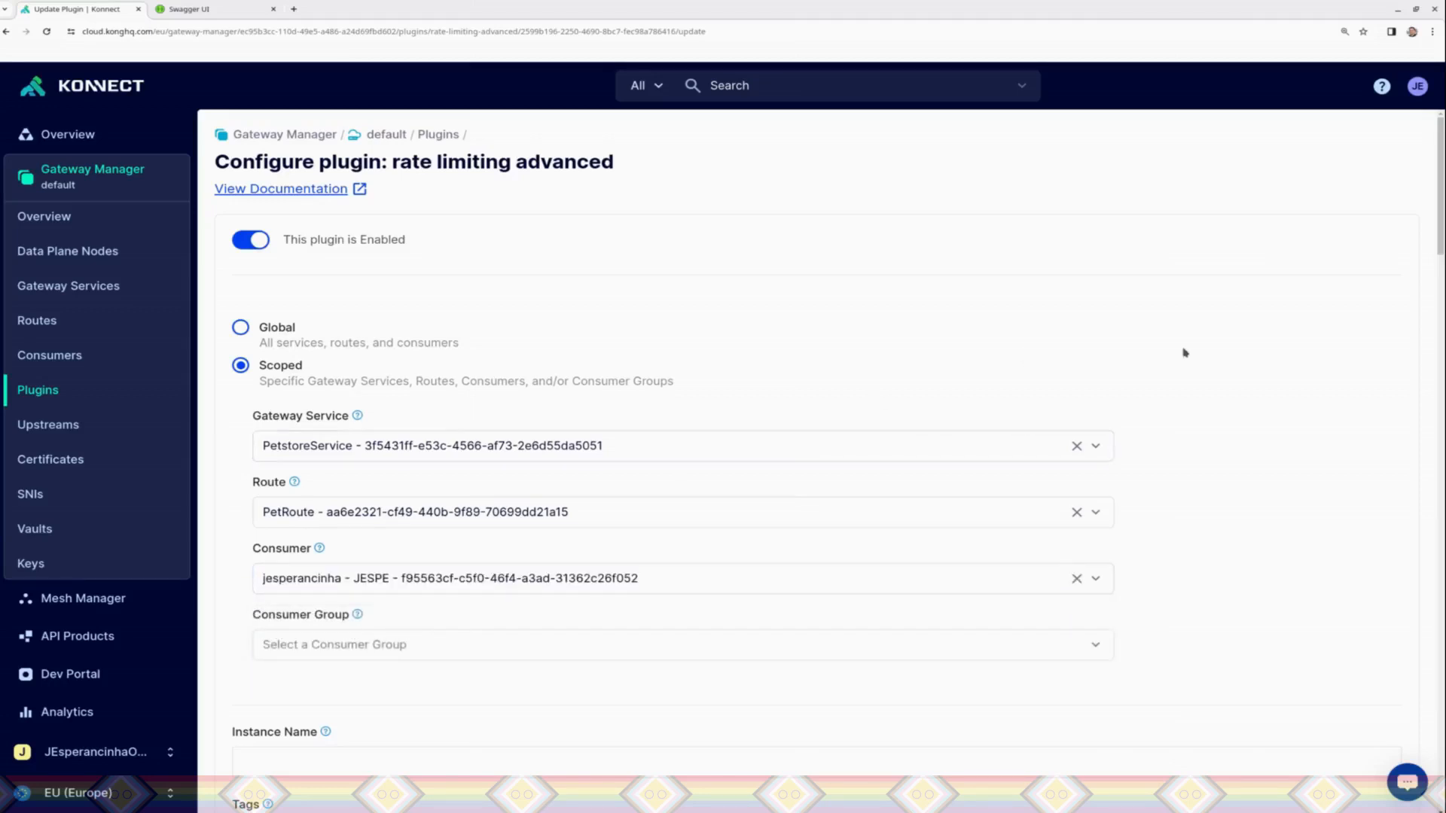
{"action": "scroll", "coordinate": [1402, 773], "scroll_direction": "down", "scroll_amount": 20}
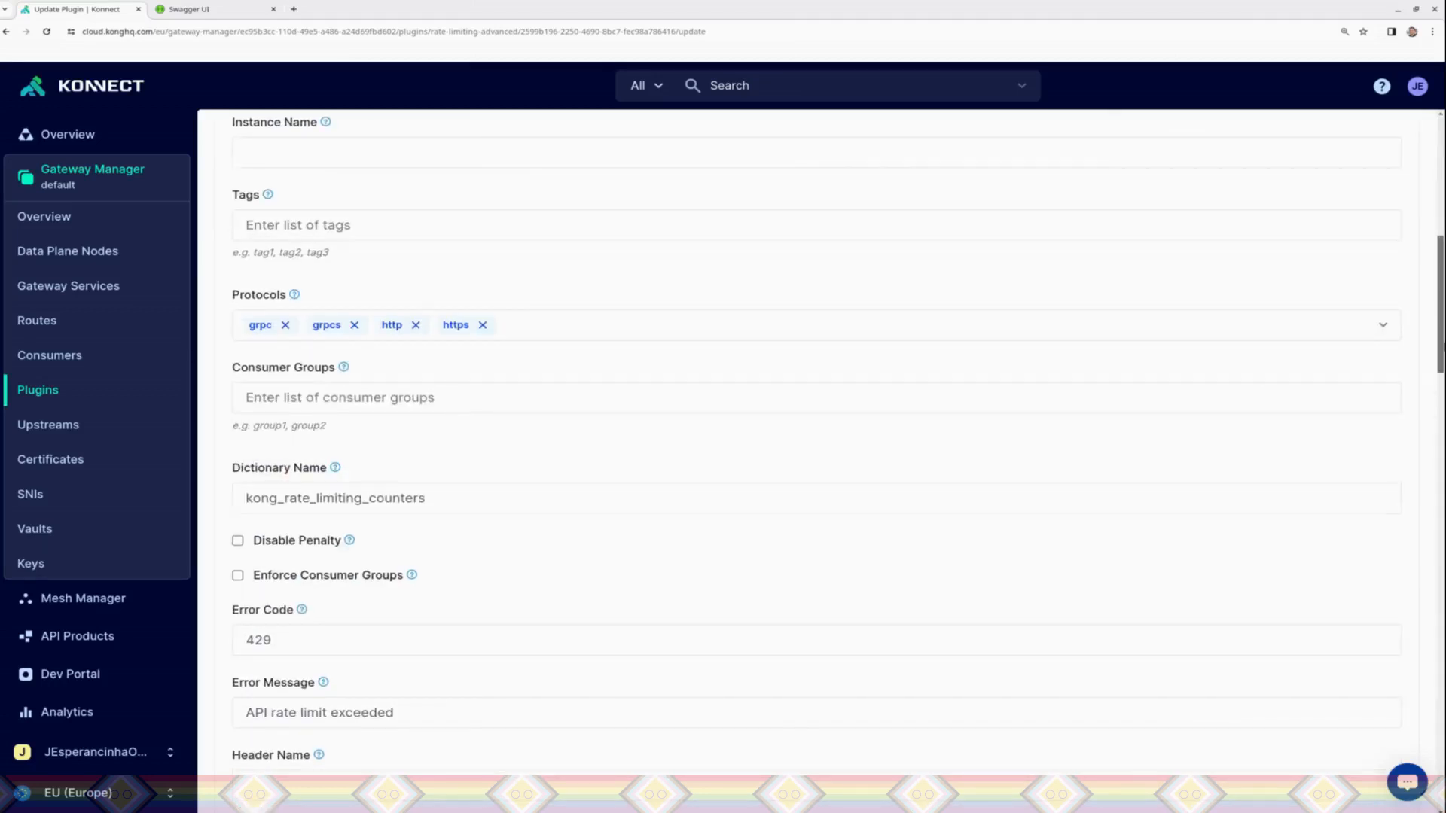
{"action": "left_click", "coordinate": [1384, 741]}
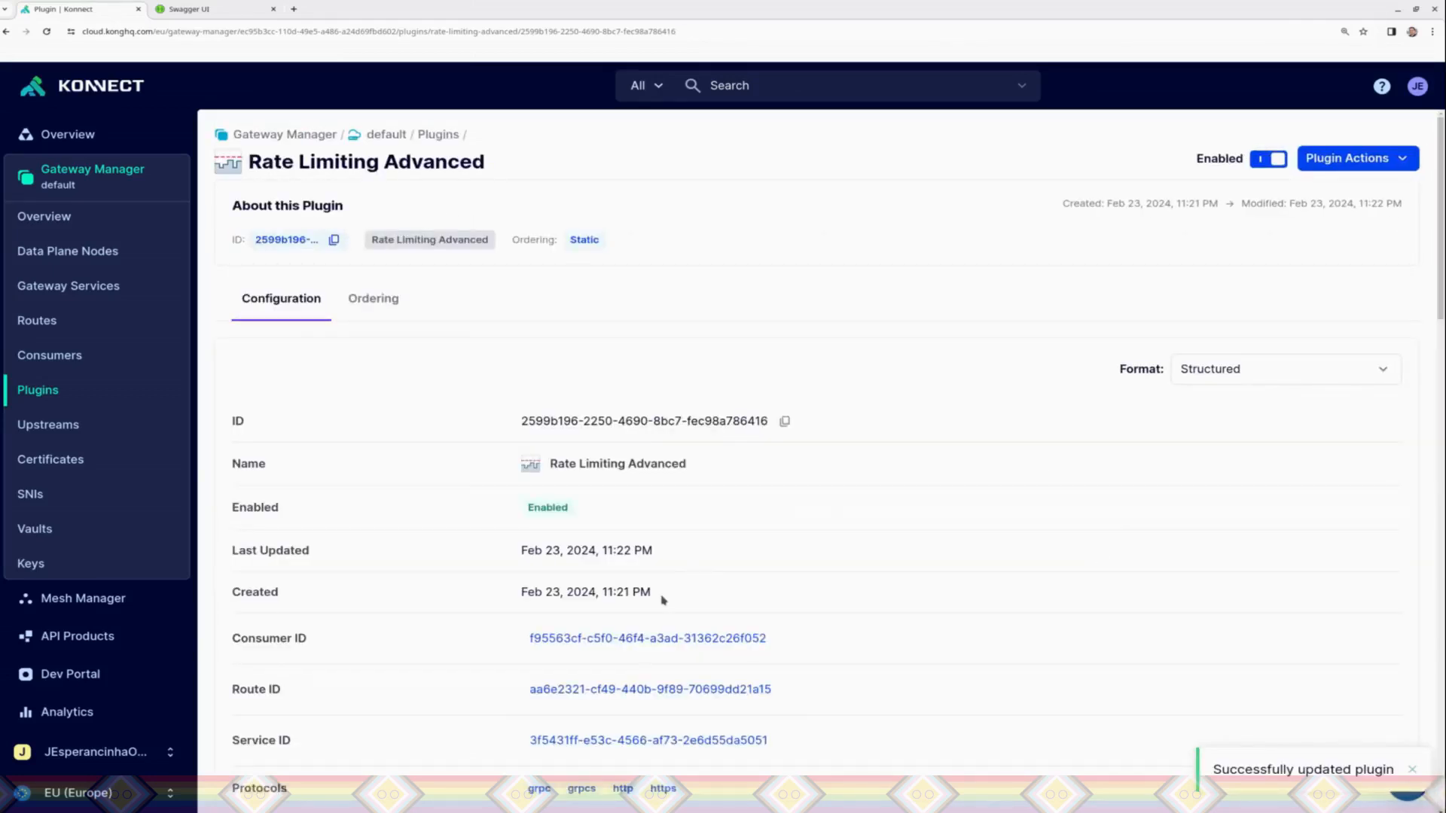
Step: Switch to Insomnia and send the GET findByStatus request many times in quick succession to test the consumer-scoped rate limit
{"action": "key", "text": "alt+Tab"}
{"action": "left_click", "coordinate": [824, 130]}
{"action": "left_click", "coordinate": [825, 129]}
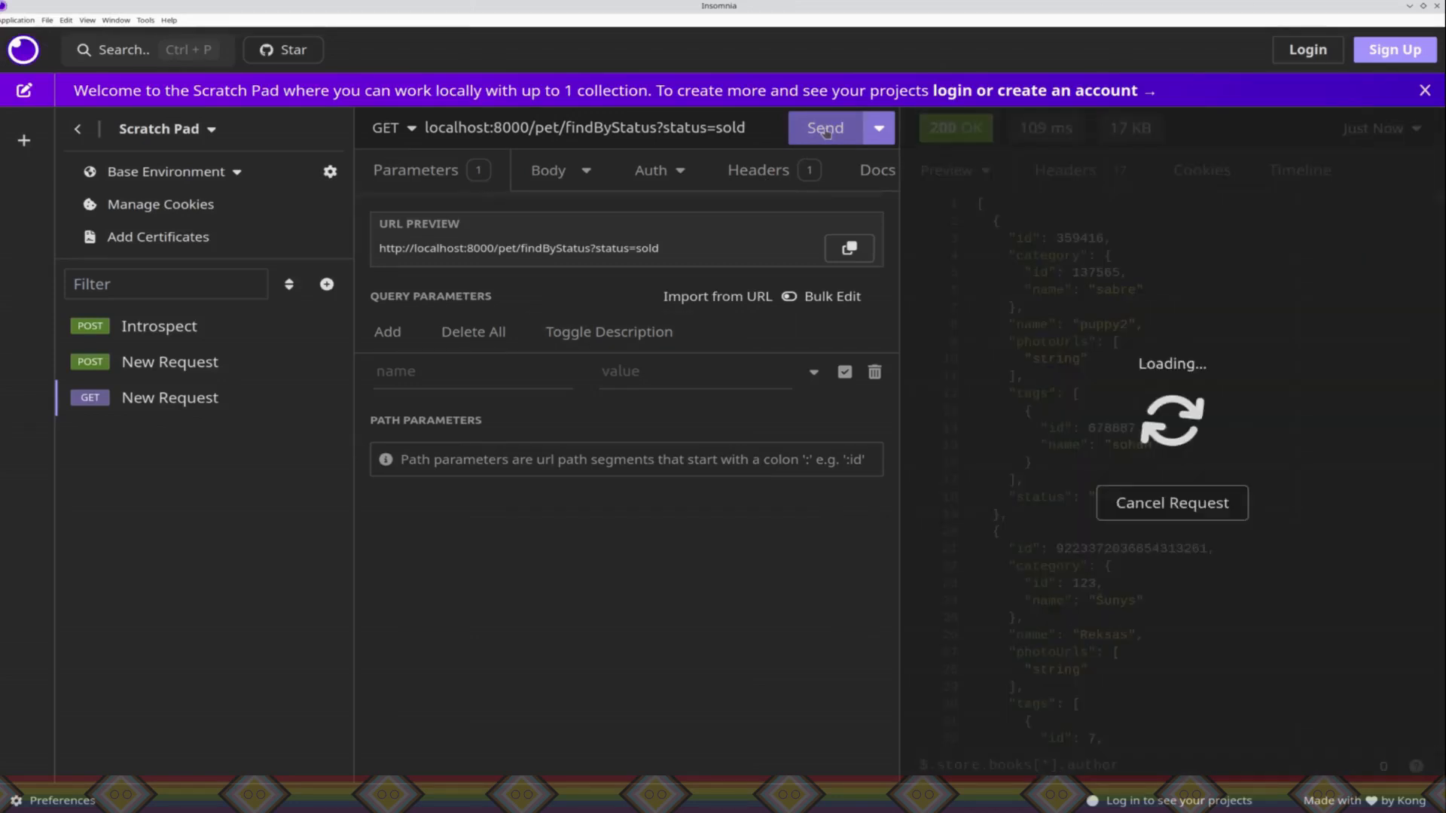
{"action": "left_click", "coordinate": [825, 128]}
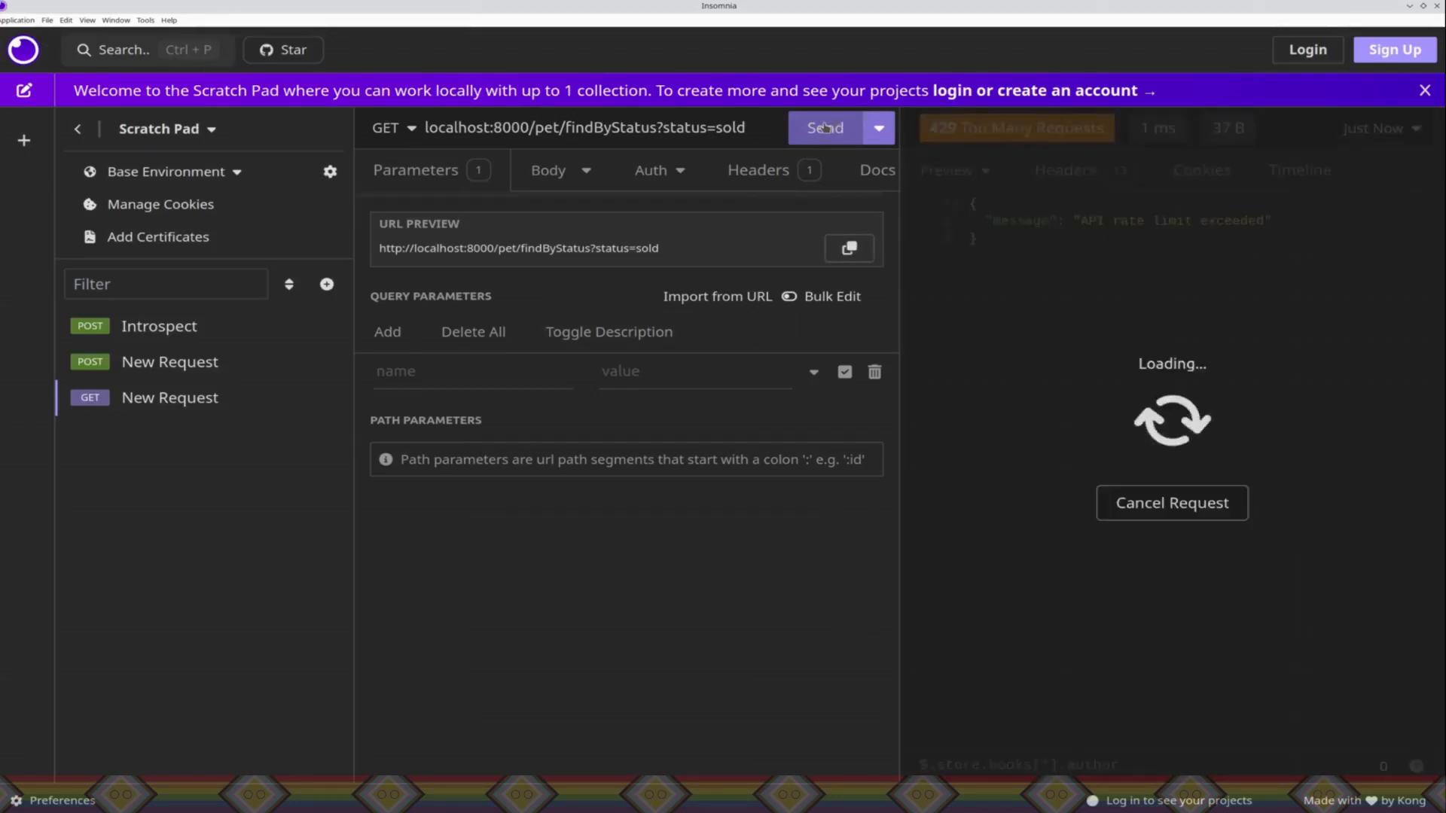
{"action": "left_click", "coordinate": [825, 128]}
{"action": "left_click", "coordinate": [824, 128]}
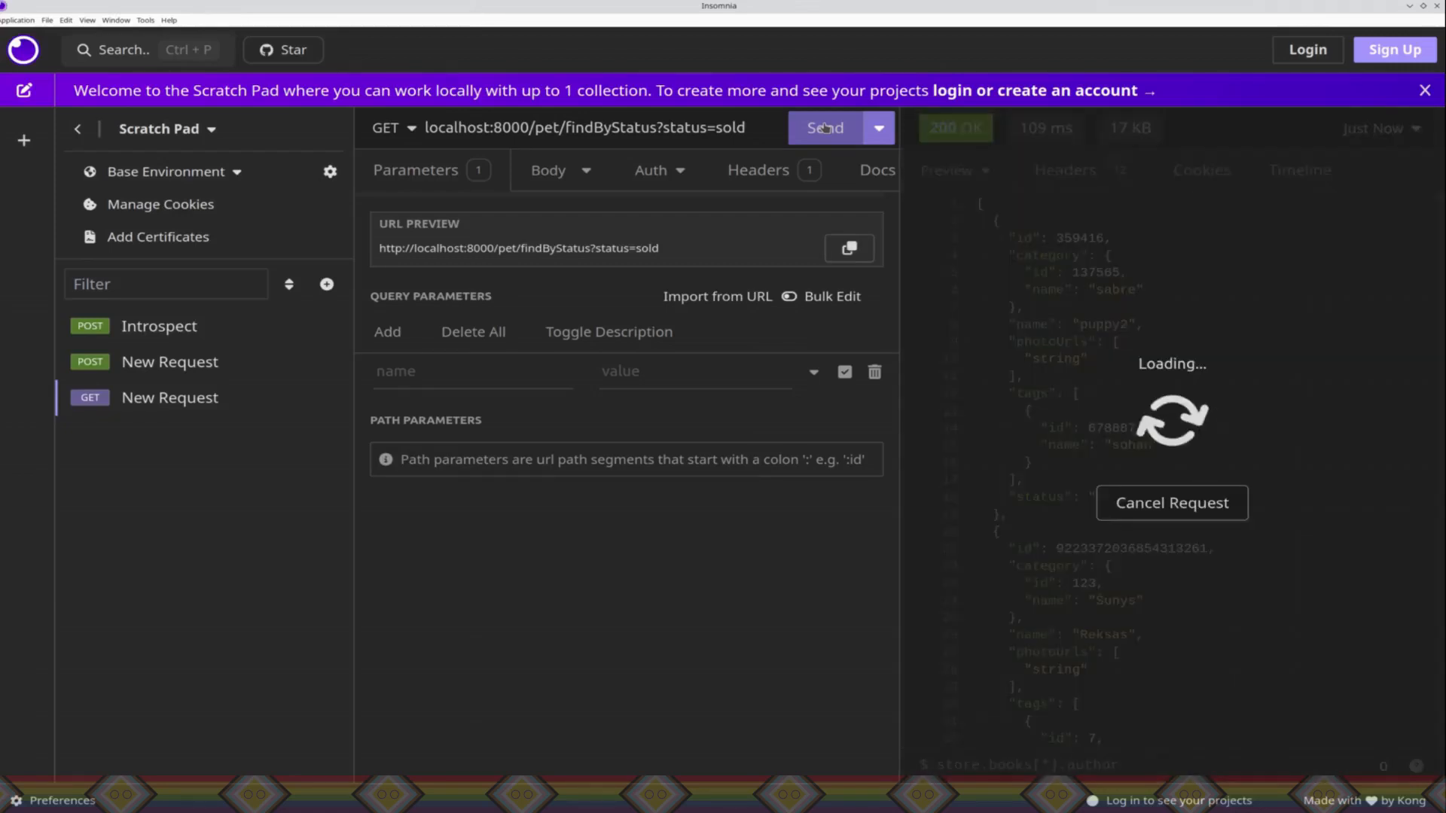
{"action": "left_click", "coordinate": [825, 128]}
{"action": "left_click", "coordinate": [824, 128]}
{"action": "left_click", "coordinate": [824, 128]}
{"action": "left_click", "coordinate": [824, 129]}
{"action": "left_click", "coordinate": [825, 128]}
{"action": "left_click", "coordinate": [825, 128]}
{"action": "left_click", "coordinate": [825, 128]}
{"action": "left_click", "coordinate": [825, 128]}
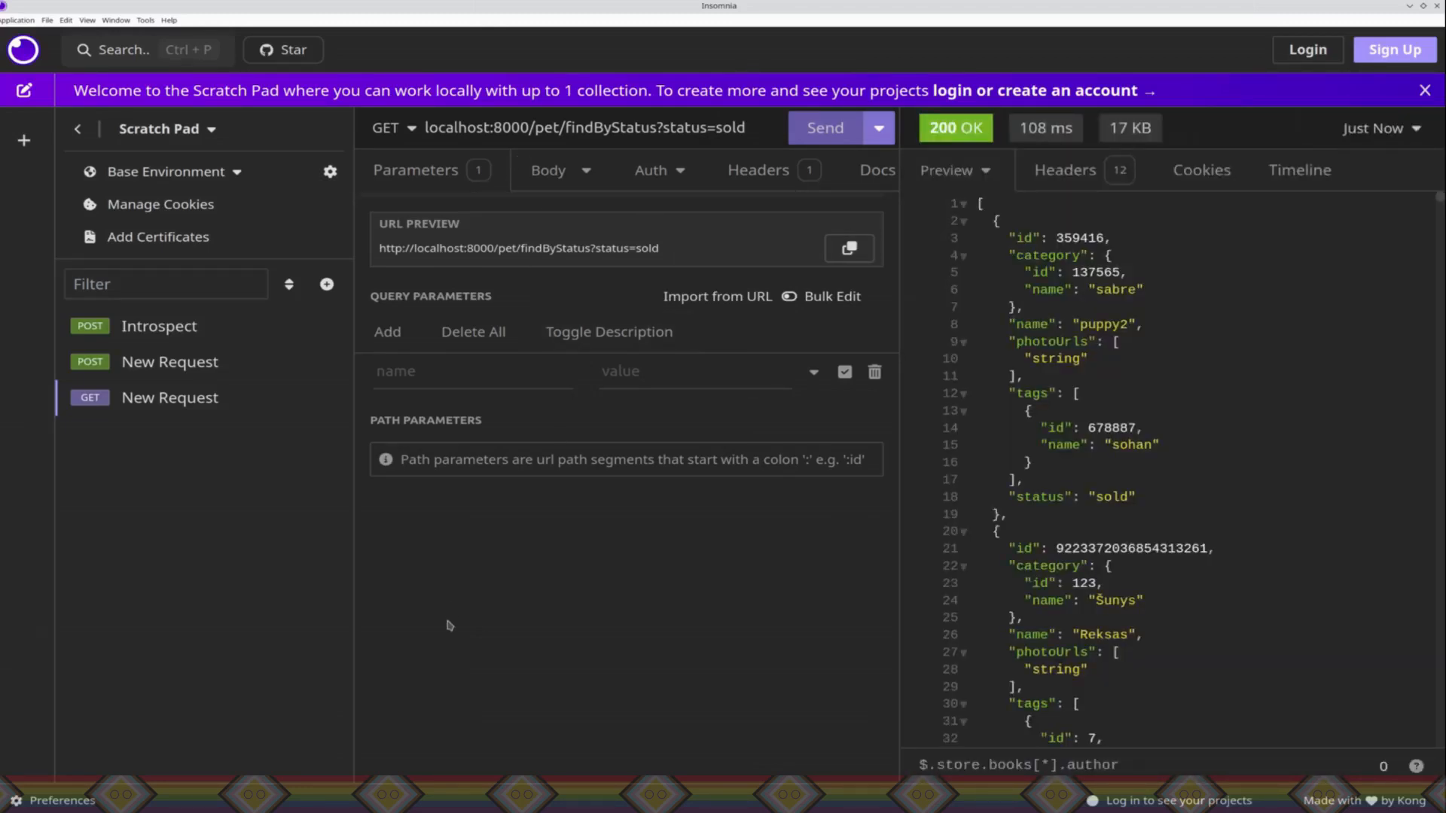
Step: Return to Konnect in the browser, clear the Consumer from the Rate Limiting Advanced plugin's scope, and save the plugin
{"action": "key", "text": "alt+Tab"}
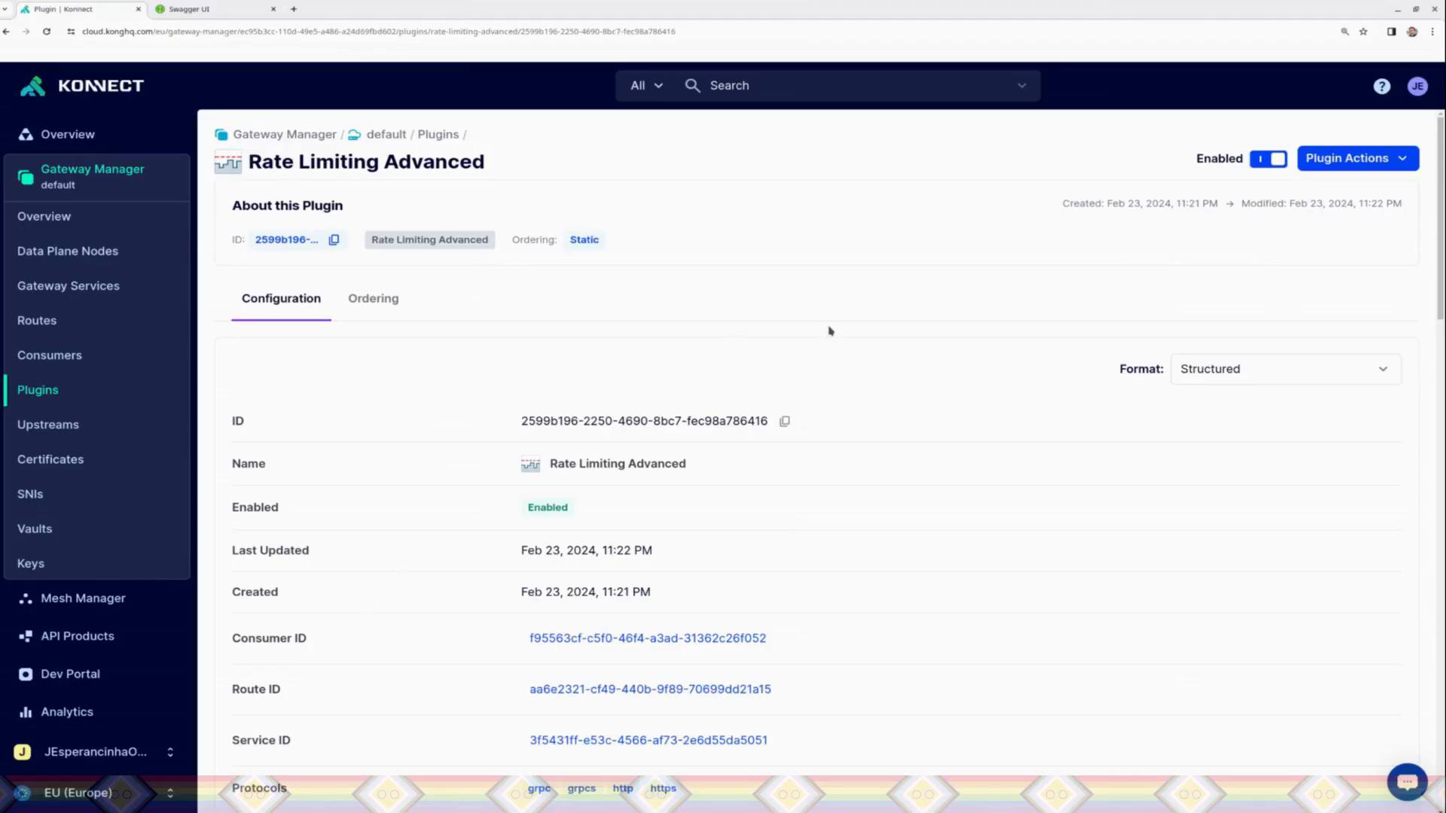
{"action": "left_click_drag", "start_coordinate": [987, 297], "coordinate": [1185, 228]}
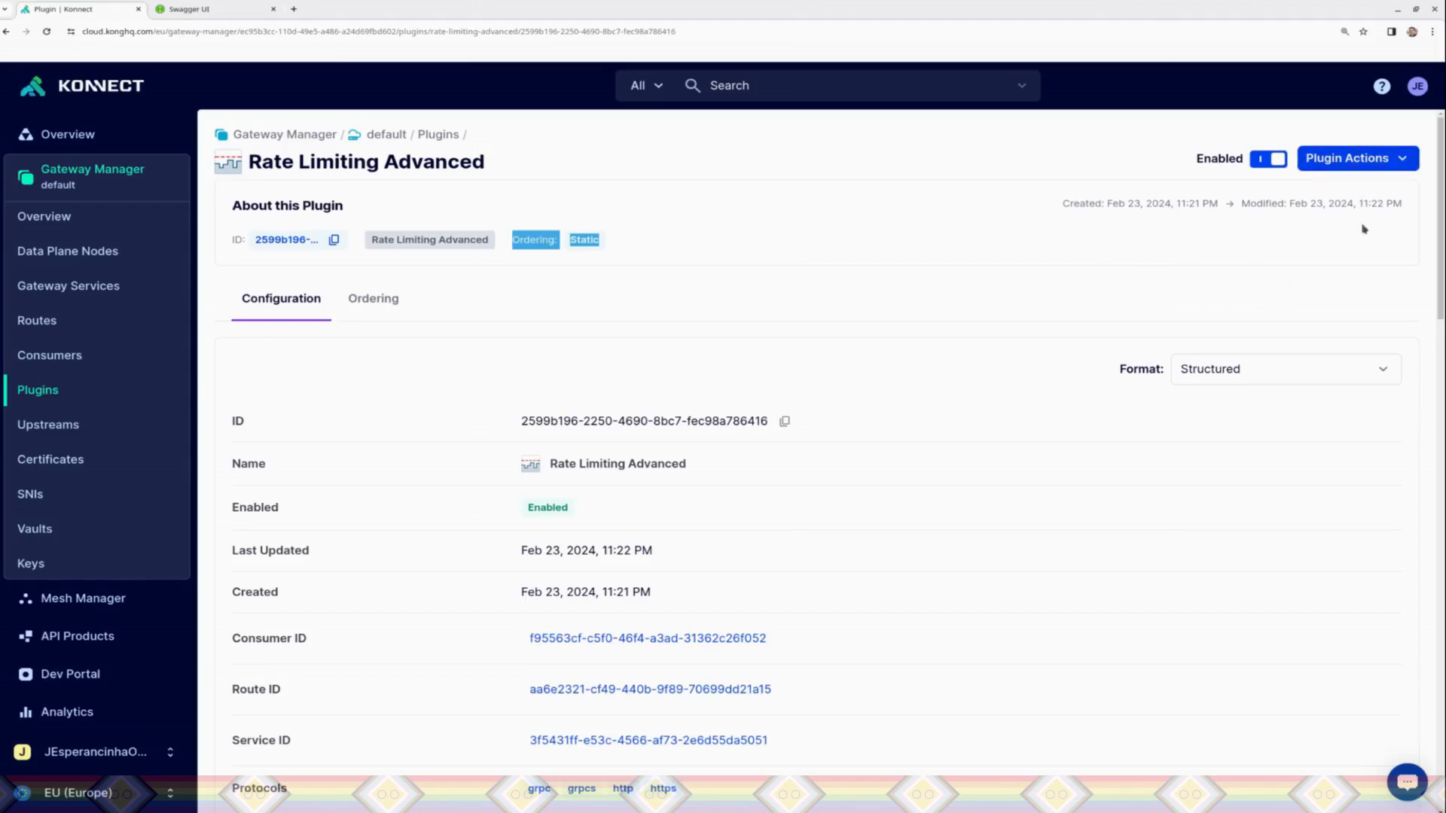
{"action": "left_click", "coordinate": [1346, 169]}
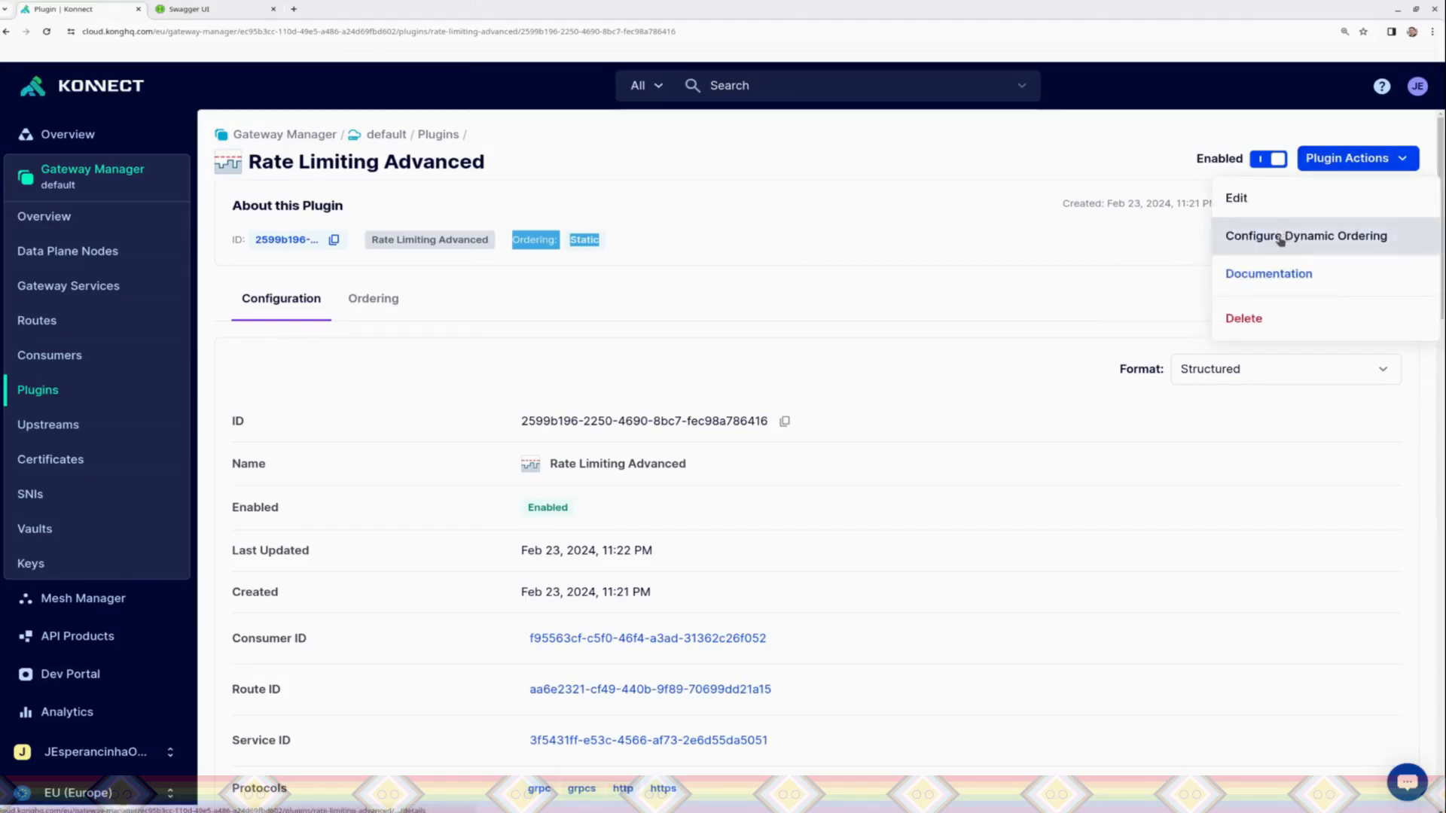
{"action": "left_click", "coordinate": [1247, 210]}
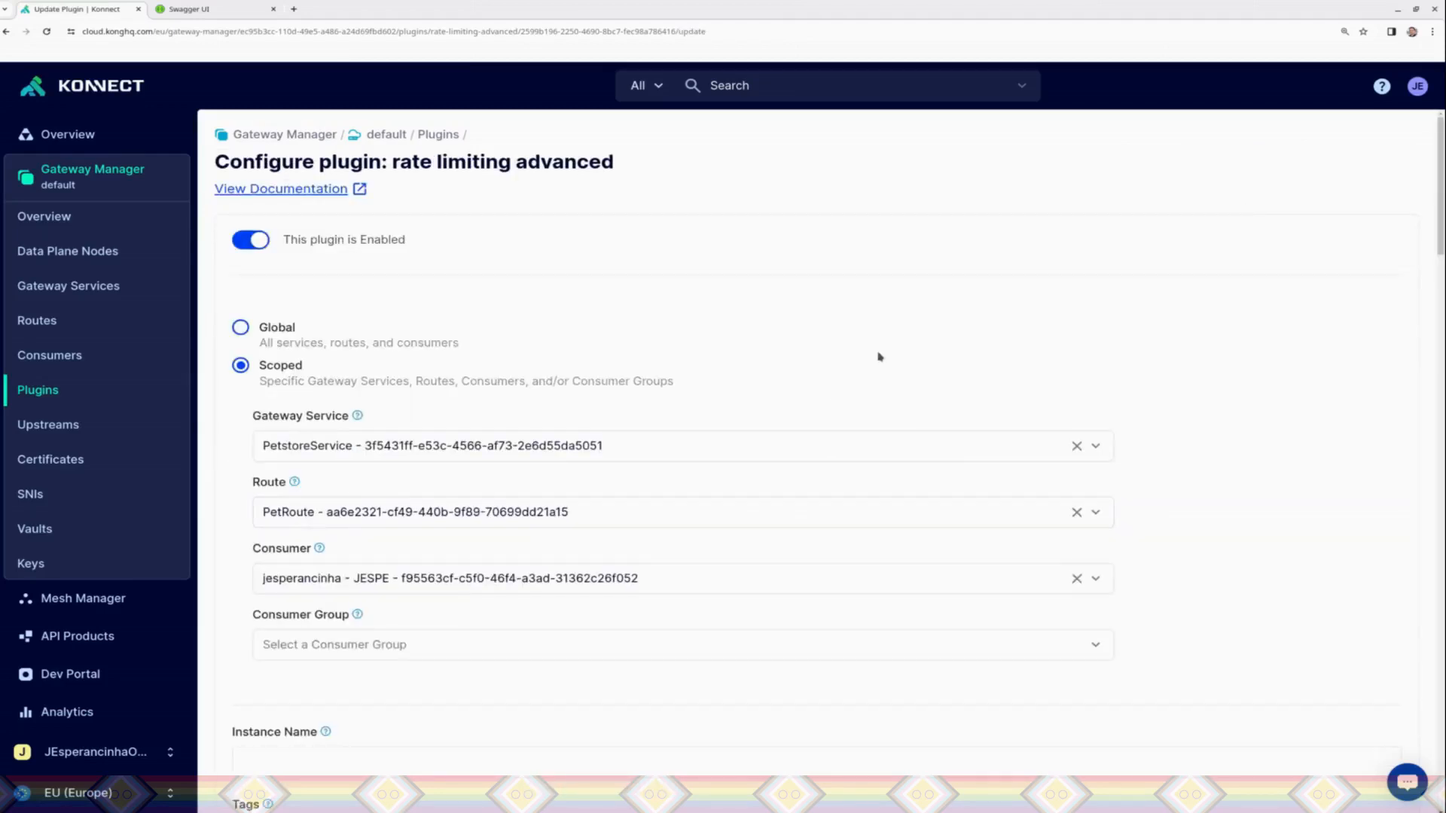
{"action": "left_click_drag", "start_coordinate": [880, 357], "coordinate": [960, 446]}
{"action": "left_click", "coordinate": [1077, 580]}
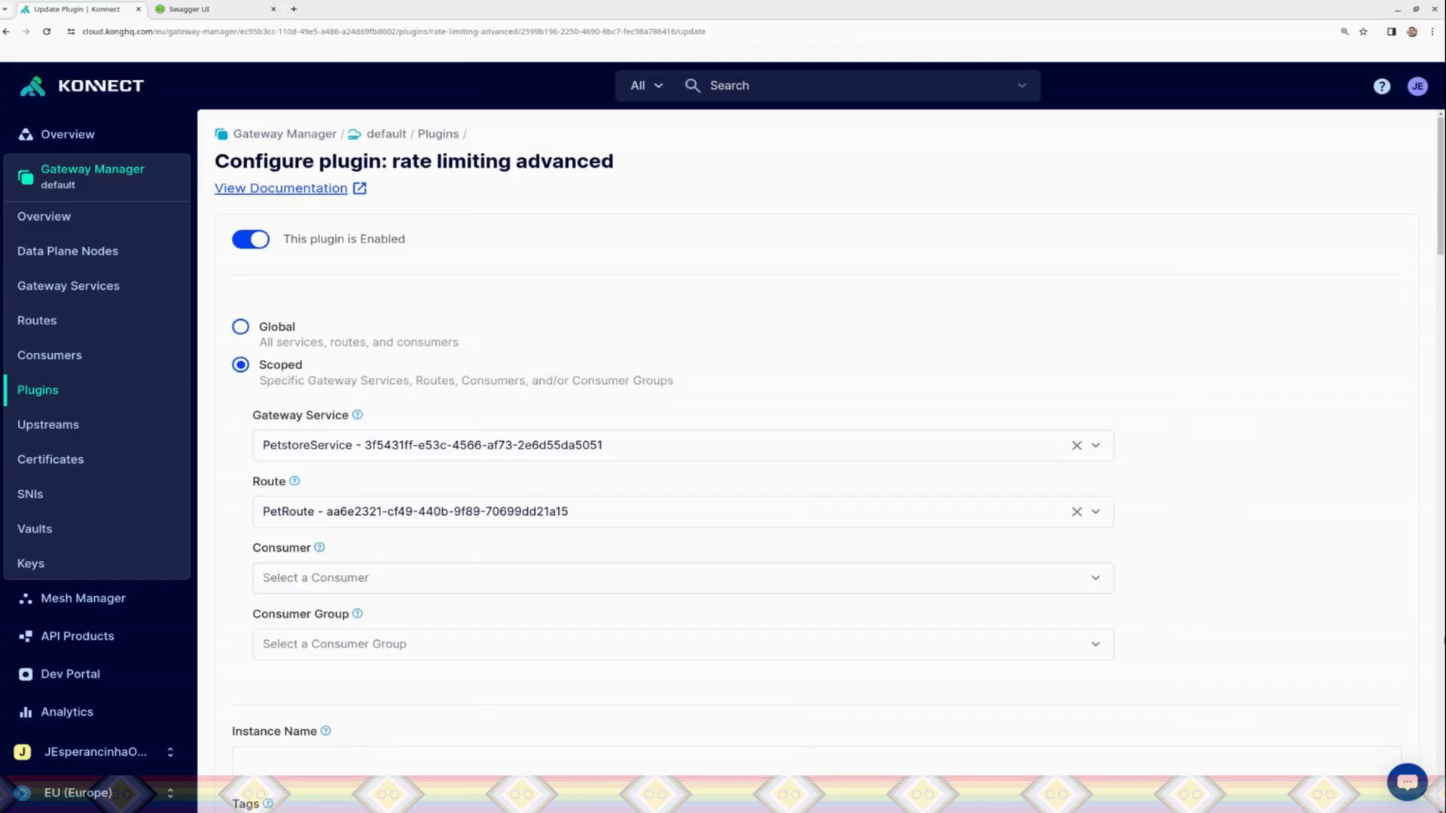
{"action": "left_click", "coordinate": [1436, 610]}
{"action": "left_click_drag", "start_coordinate": [1436, 610], "coordinate": [1435, 442]}
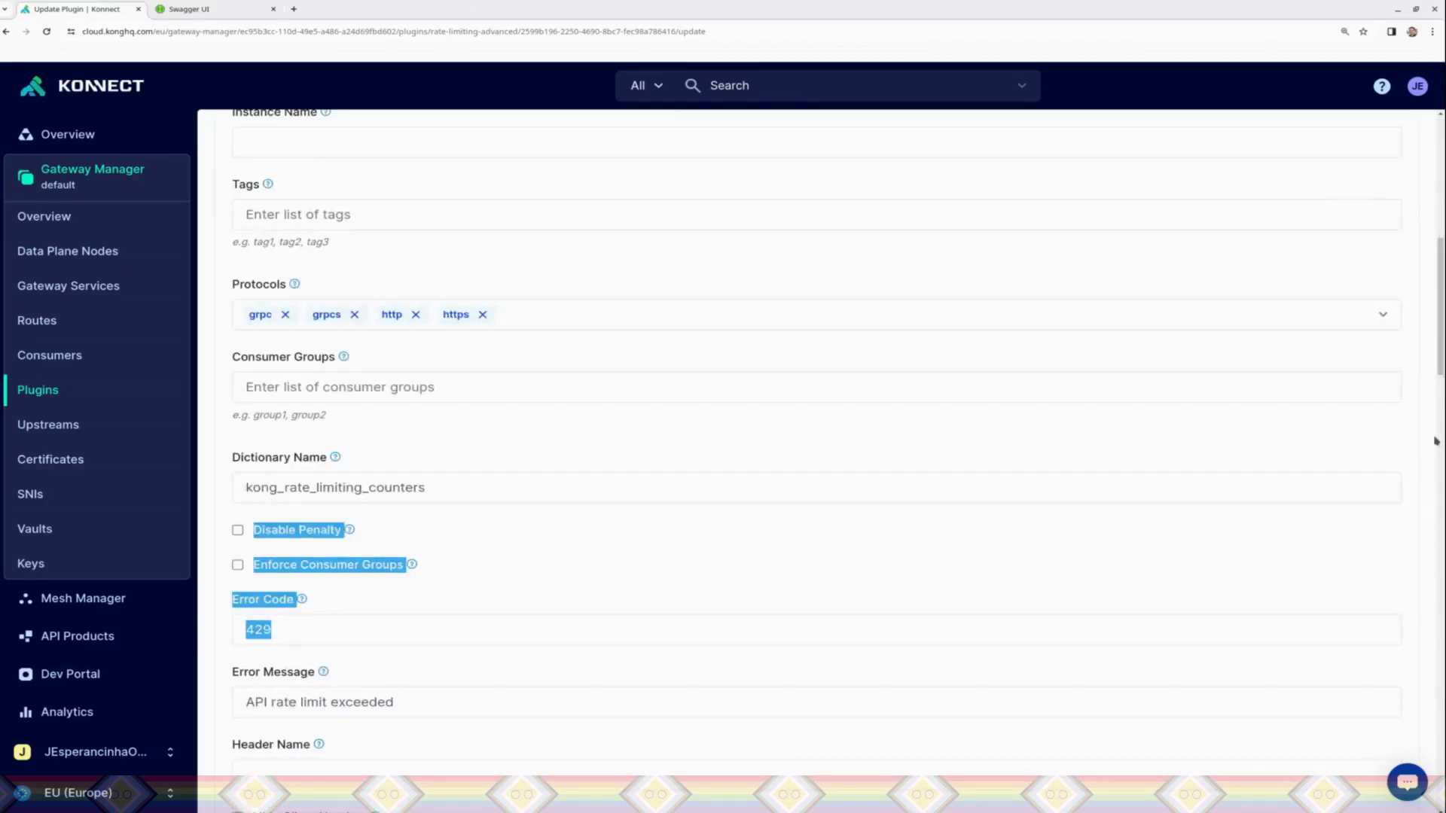
{"action": "left_click", "coordinate": [1436, 416]}
{"action": "scroll", "coordinate": [1435, 416], "scroll_direction": "up", "scroll_amount": 1}
{"action": "scroll", "coordinate": [1438, 392], "scroll_direction": "down", "scroll_amount": 15}
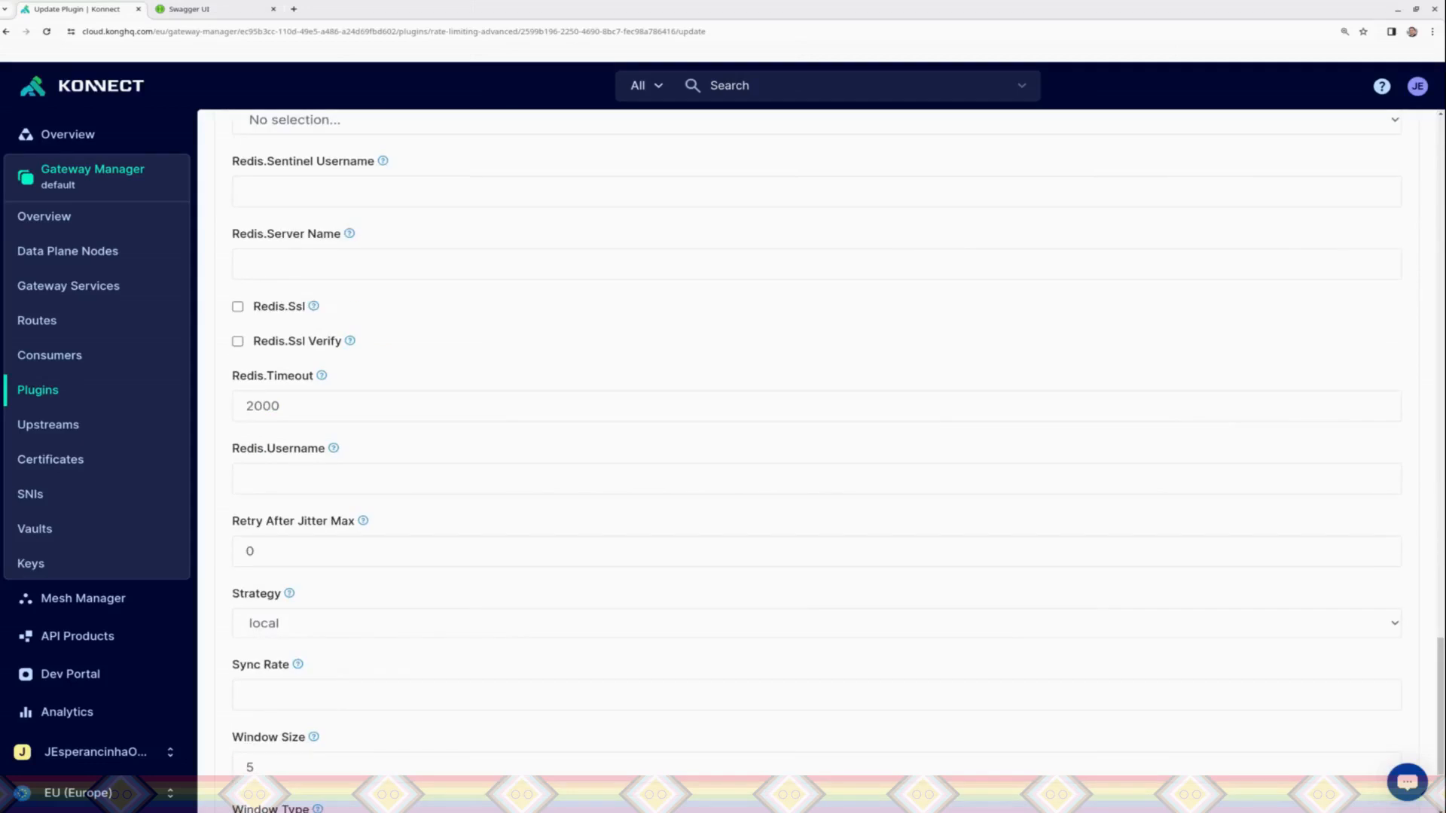
{"action": "scroll", "coordinate": [1439, 715], "scroll_direction": "down", "scroll_amount": 3}
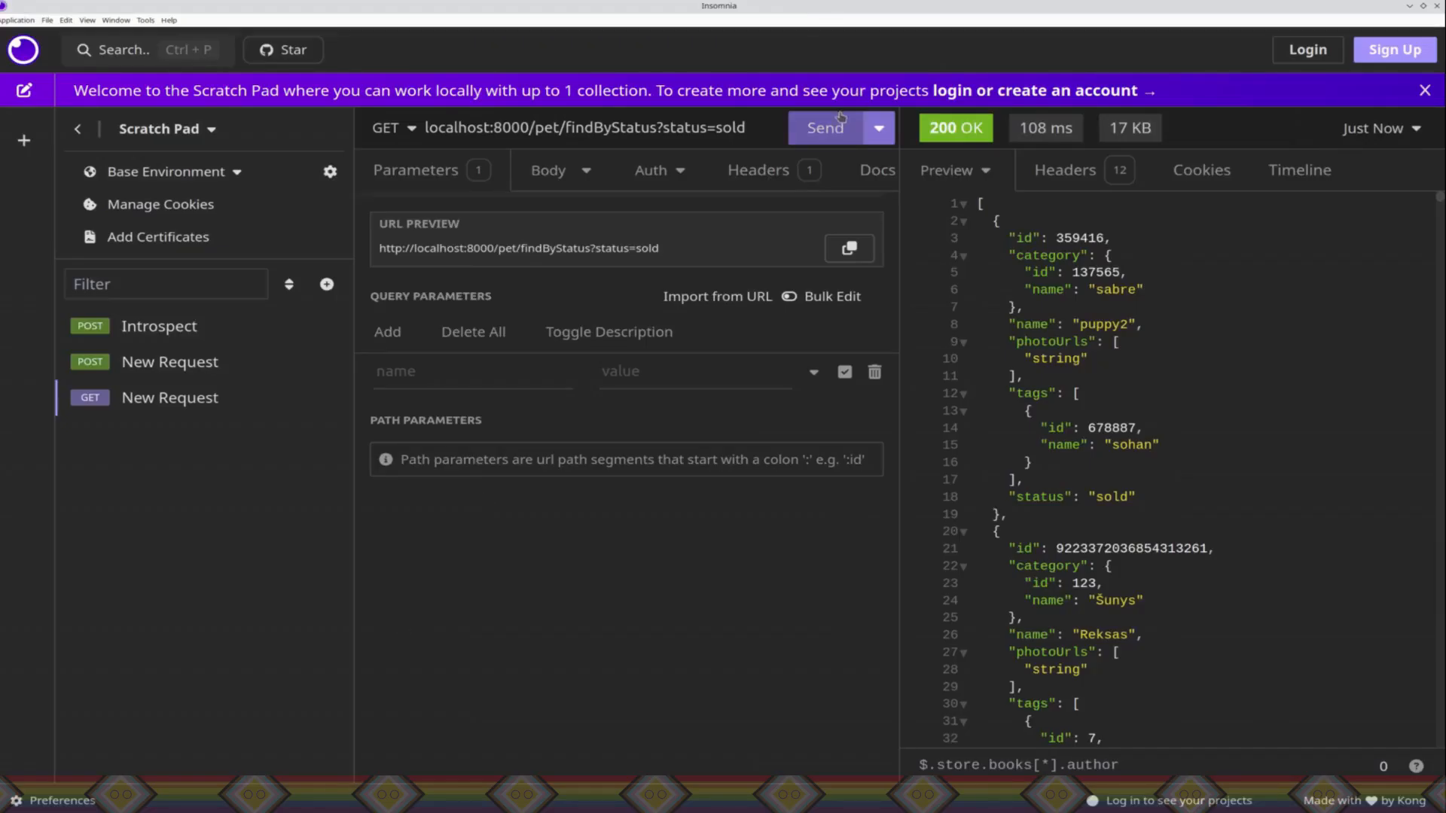
Step: Switch to Insomnia and resend the GET findByStatus request repeatedly to test the rate limit without a consumer scope
{"action": "left_click", "coordinate": [831, 129]}
{"action": "left_click", "coordinate": [830, 130]}
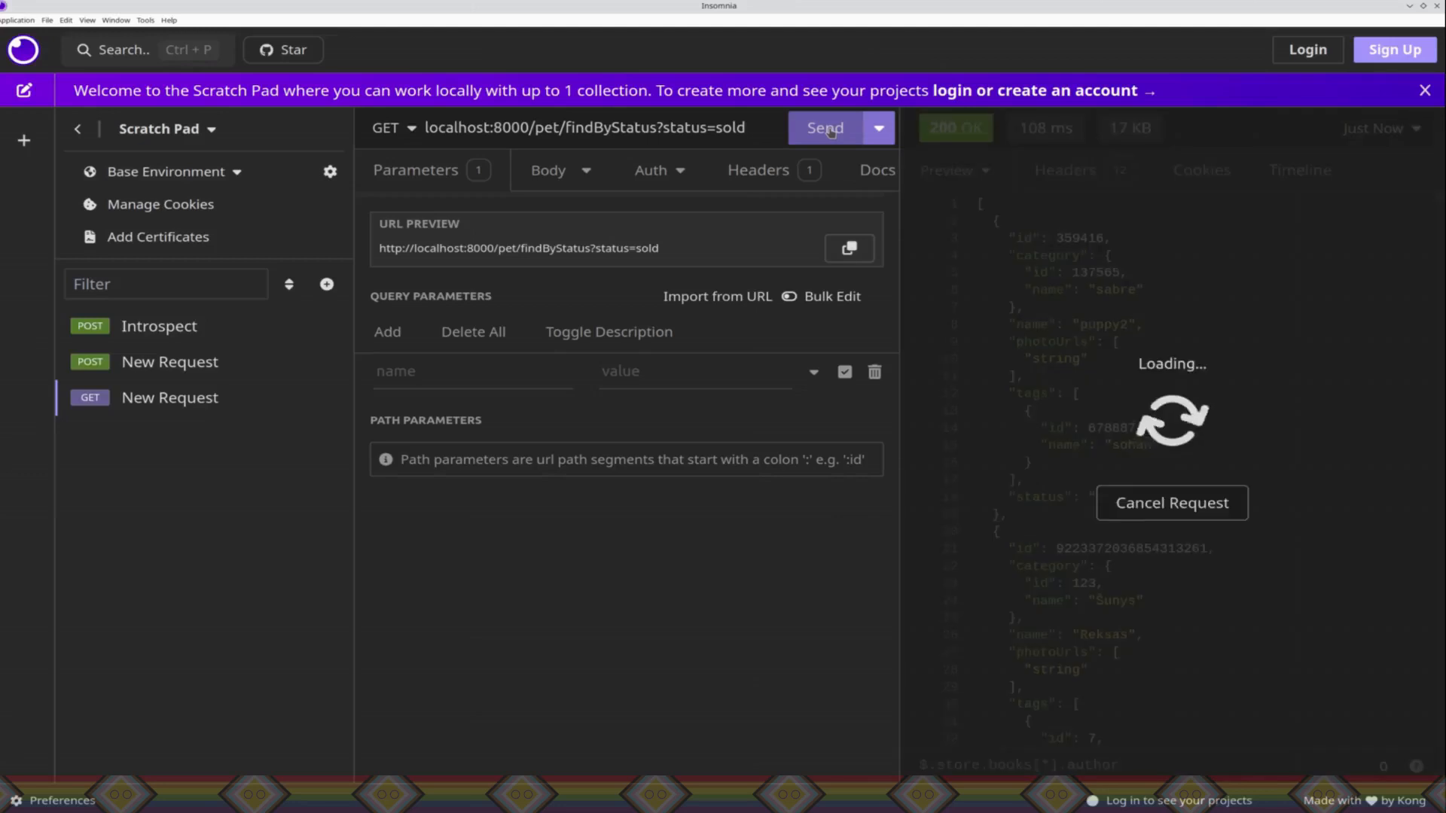
{"action": "left_click", "coordinate": [832, 129]}
{"action": "left_click", "coordinate": [832, 130]}
{"action": "left_click", "coordinate": [832, 130]}
{"action": "left_click", "coordinate": [832, 129]}
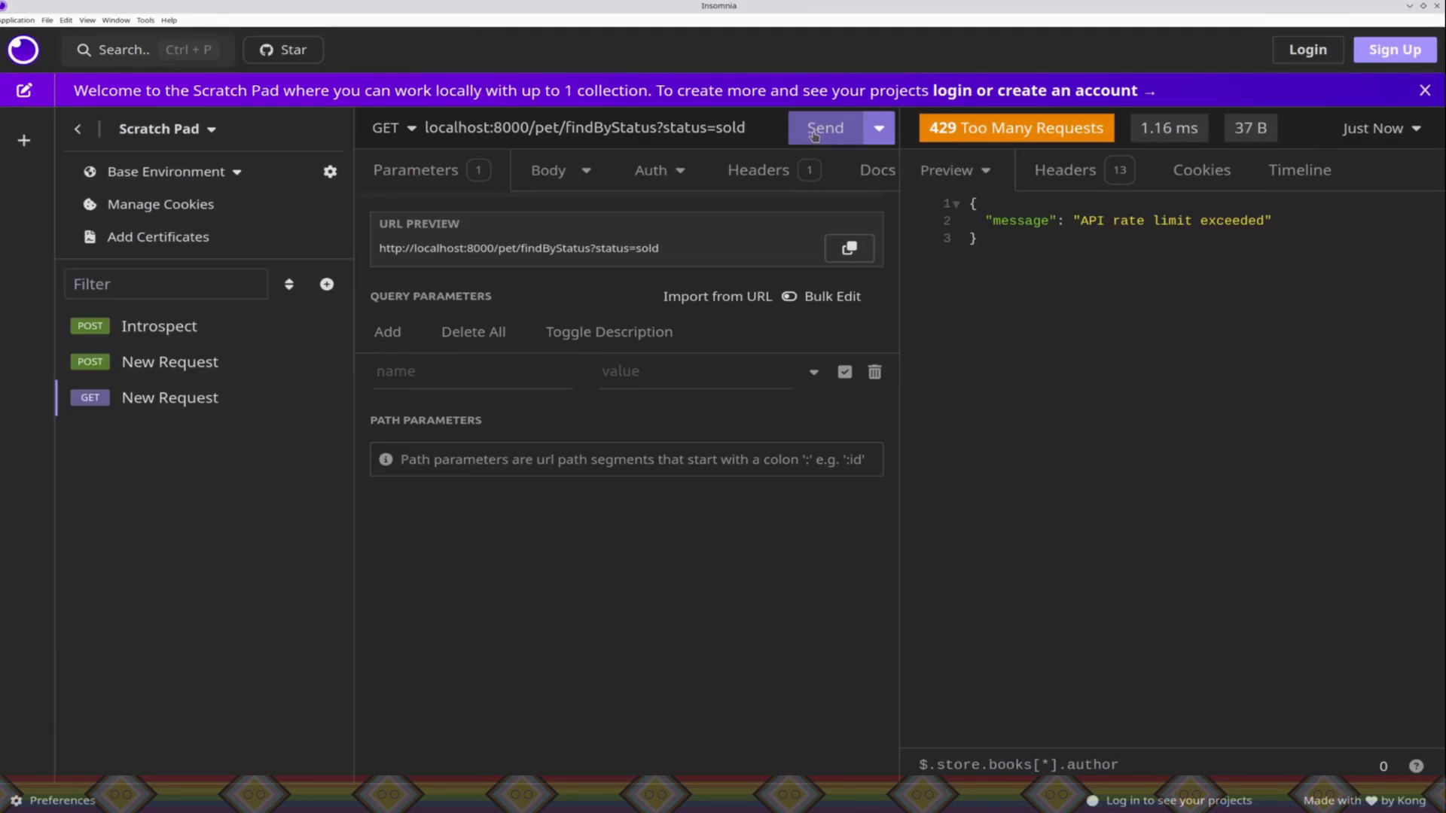
{"action": "left_click", "coordinate": [814, 134]}
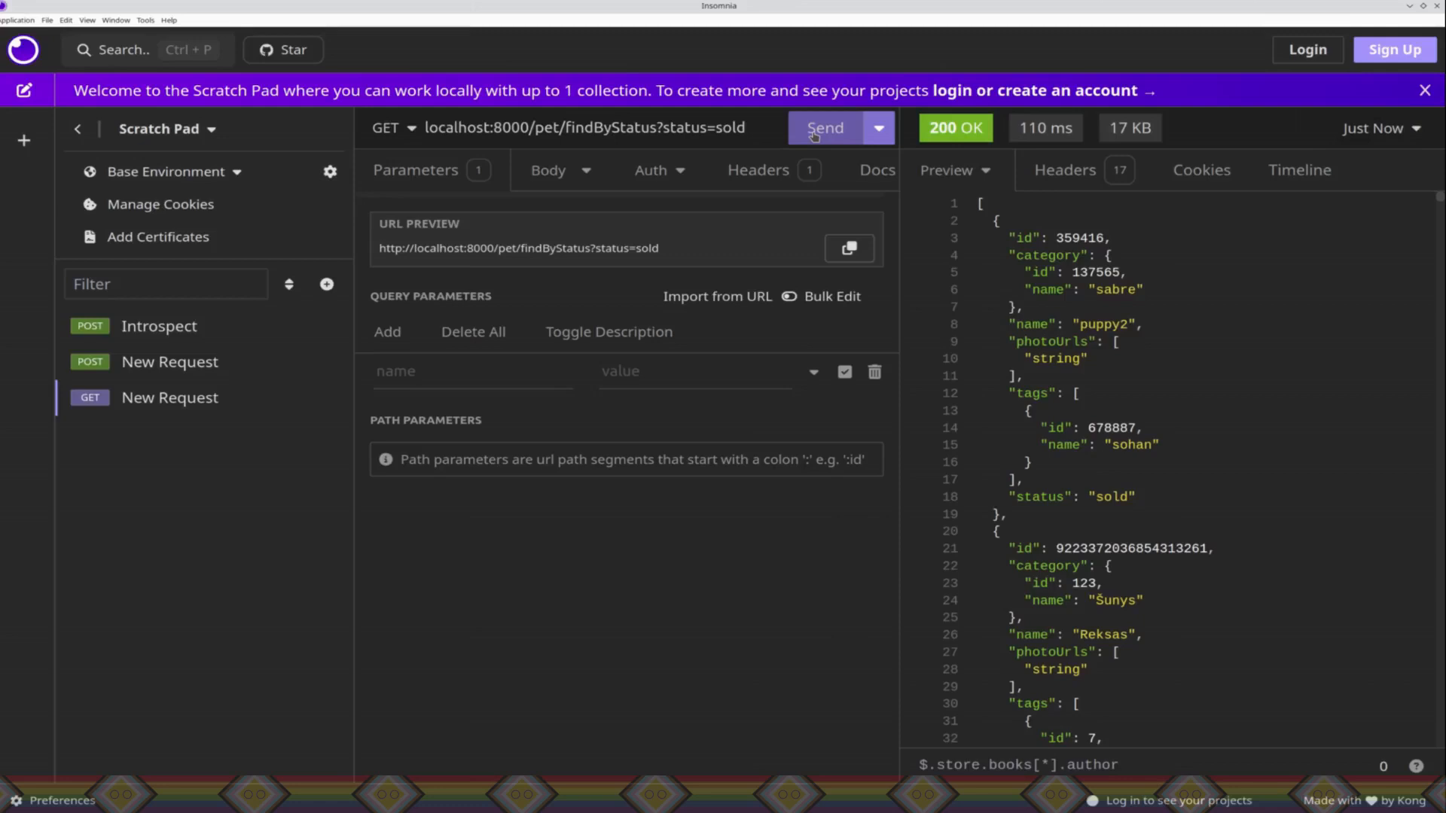
{"action": "left_click", "coordinate": [814, 134]}
{"action": "left_click", "coordinate": [815, 134]}
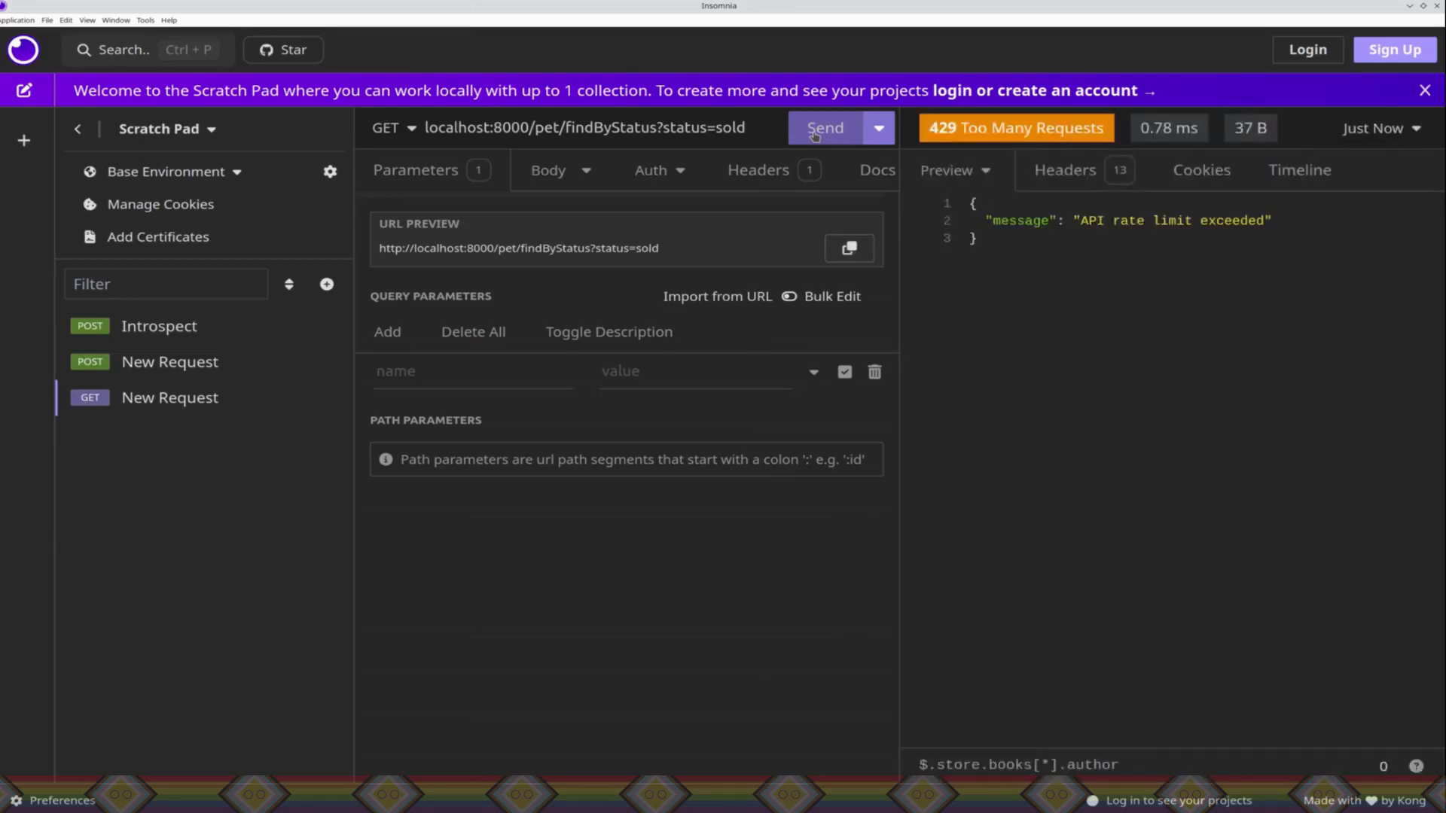
{"action": "right_click", "coordinate": [473, 595]}
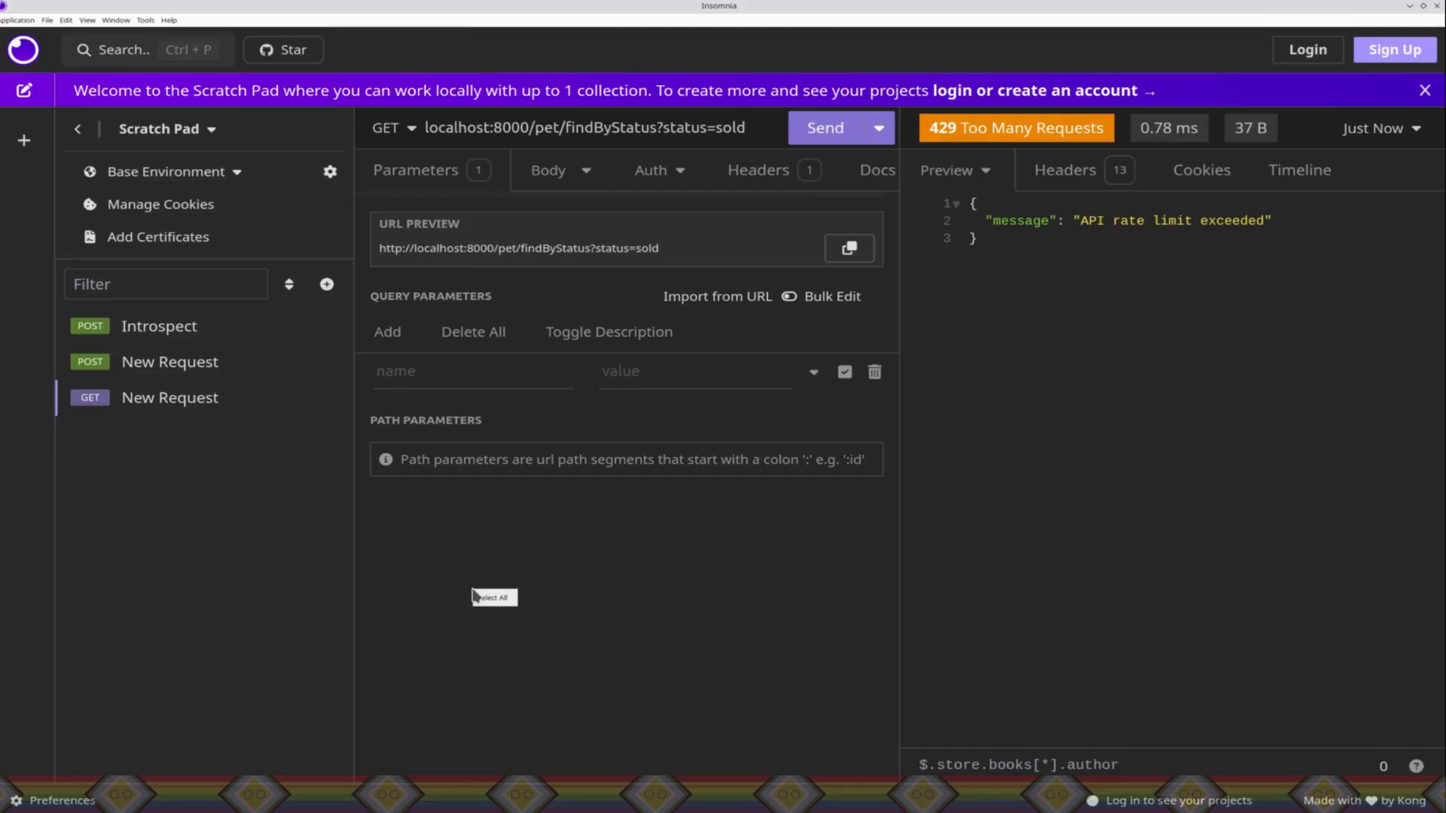
{"action": "left_click", "coordinate": [812, 130]}
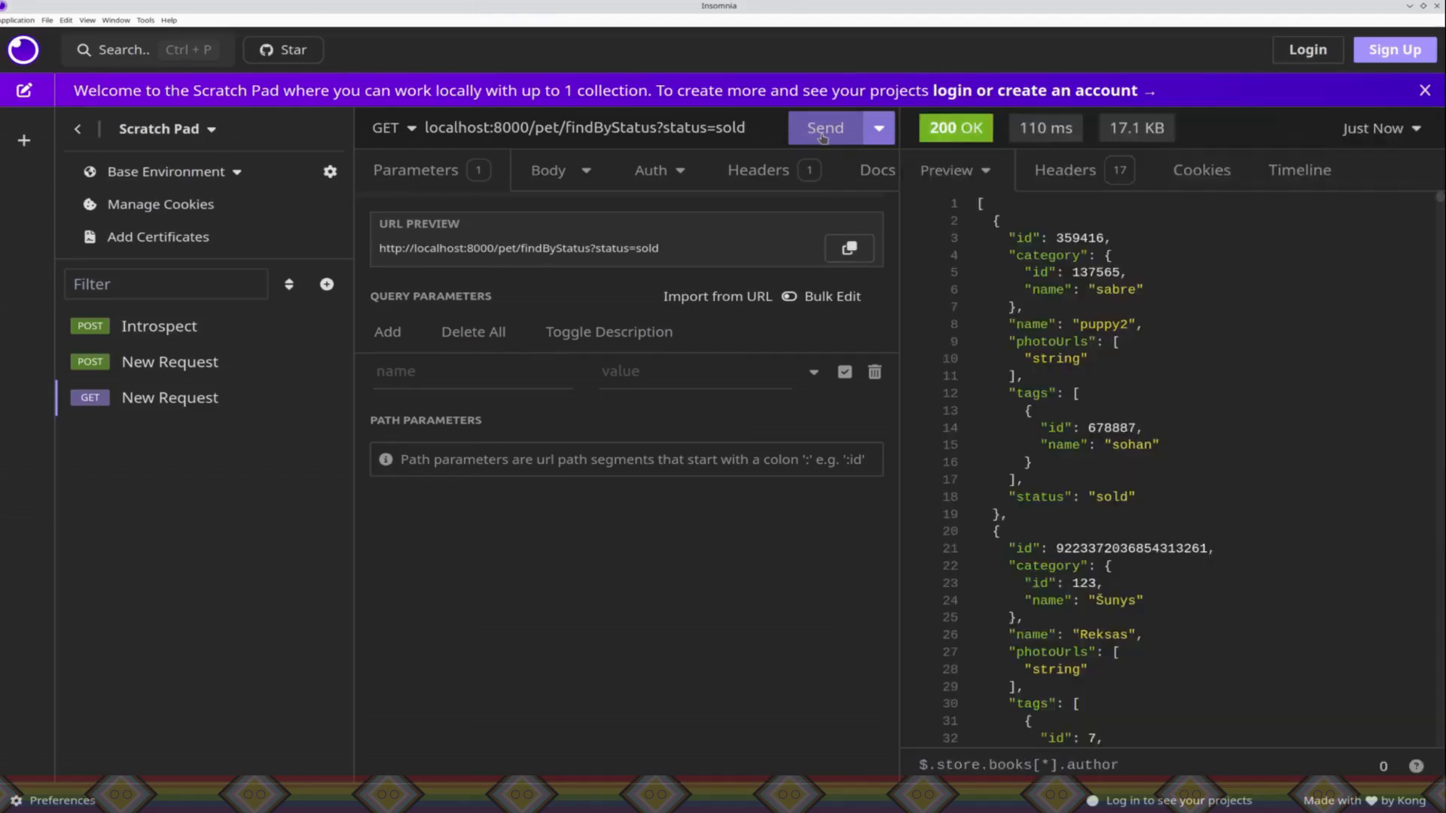
{"action": "left_click", "coordinate": [823, 134]}
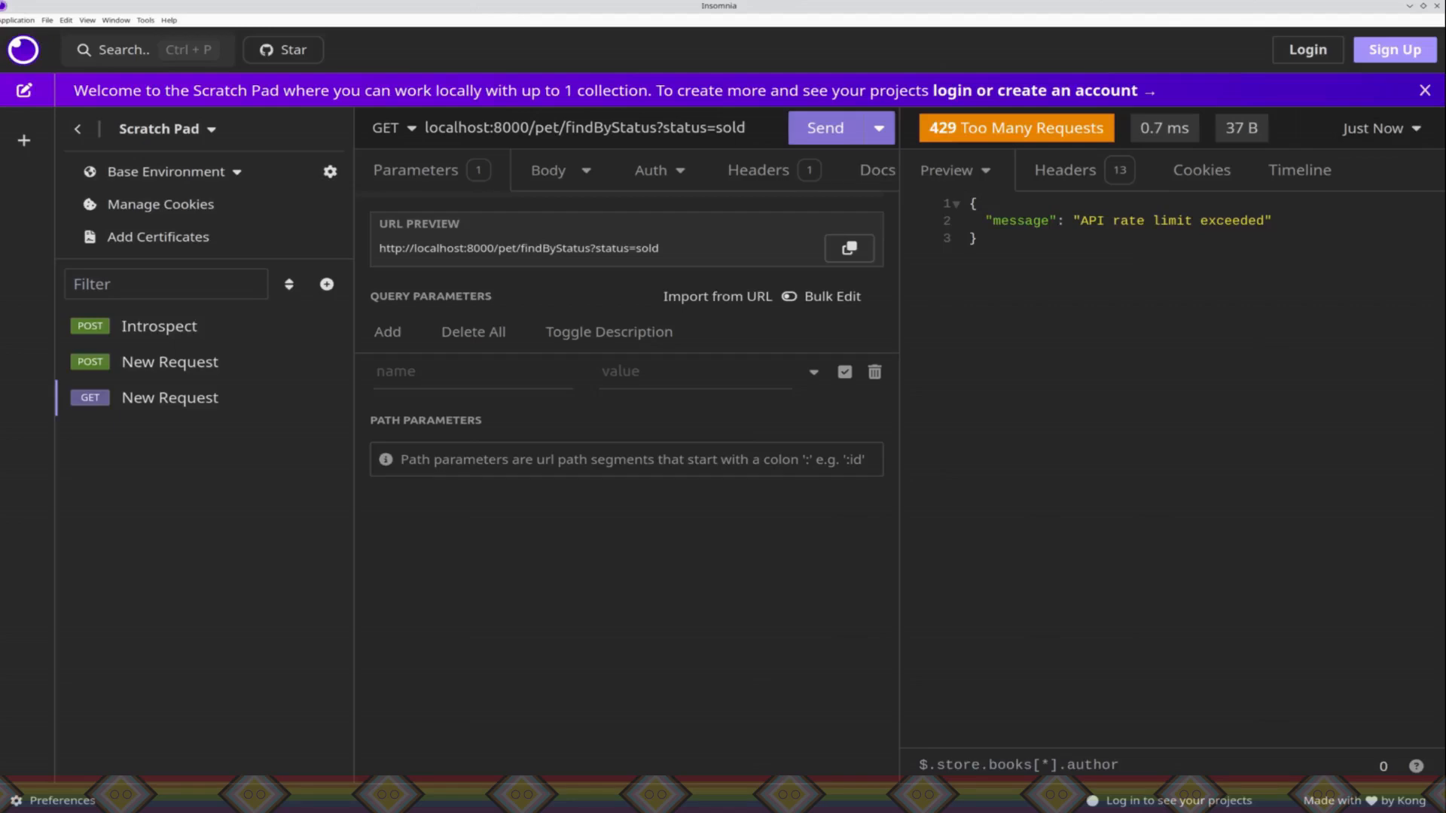
Step: Return to Konnect in the browser and delete the Rate Limiting Advanced plugin, confirming the deletion
{"action": "key", "text": "alt+Tab"}
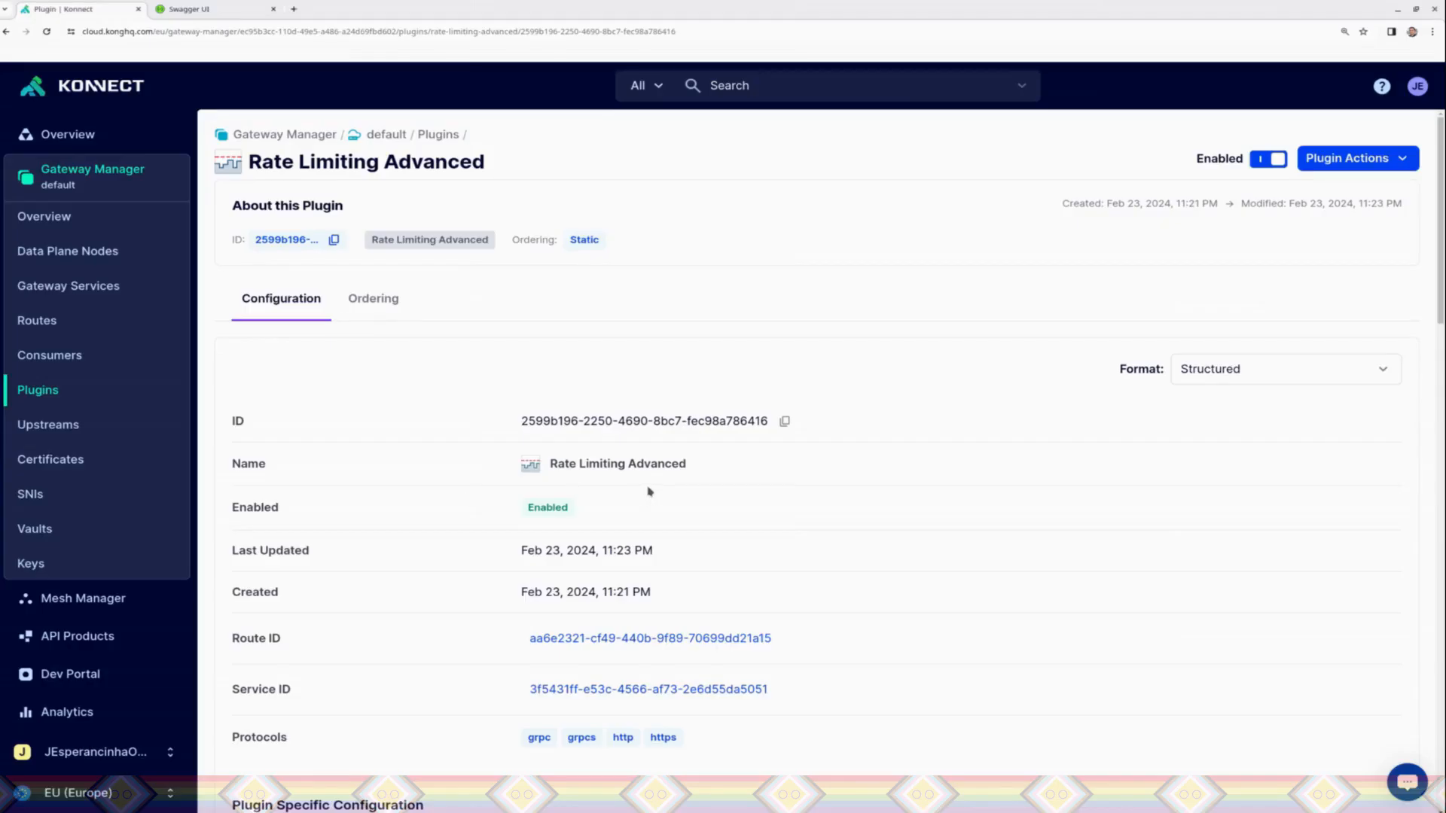
{"action": "left_click", "coordinate": [1302, 159]}
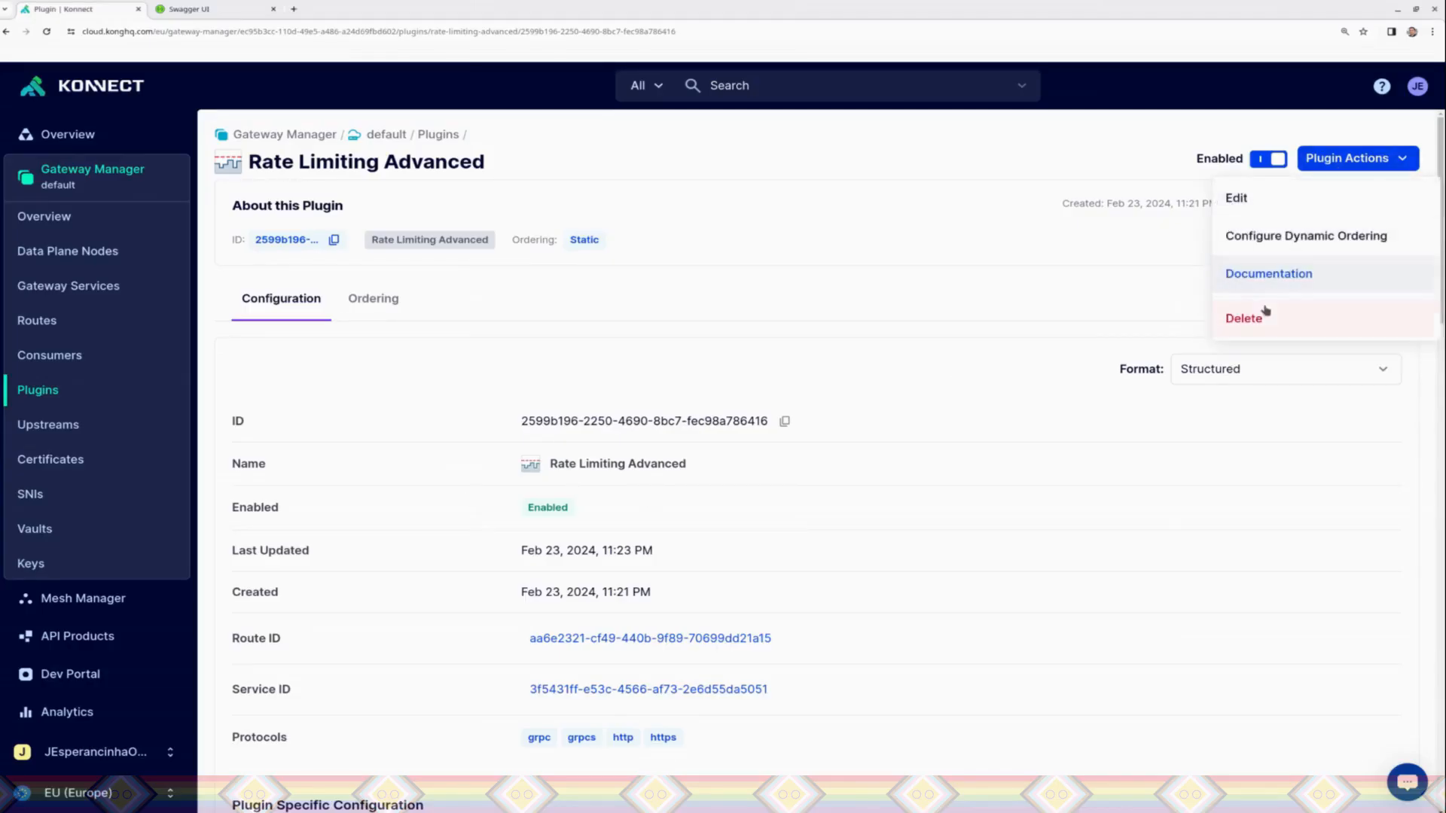
{"action": "left_click", "coordinate": [1265, 315]}
{"action": "left_click", "coordinate": [879, 260]}
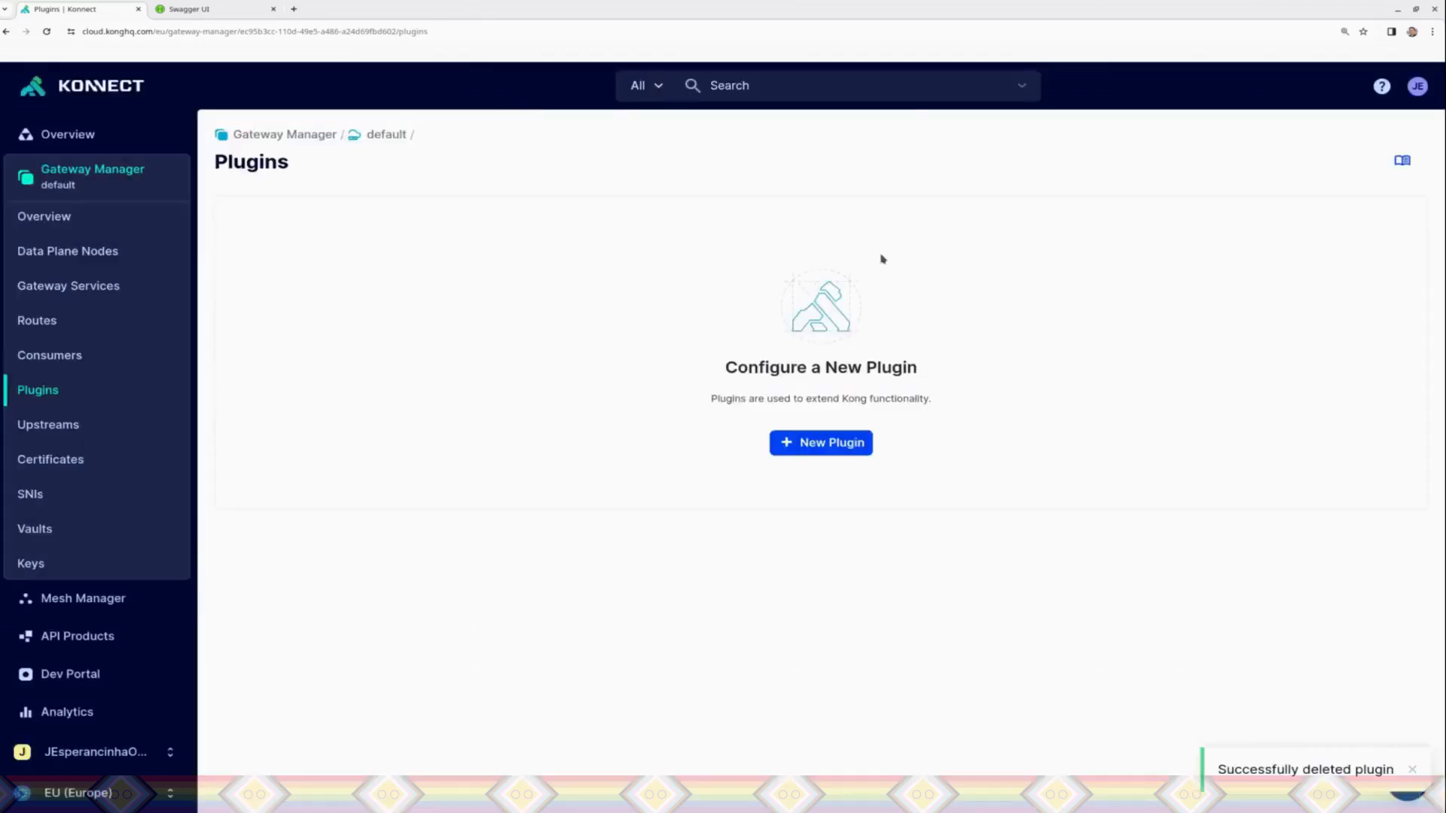
Step: Browse the gateway's Consumers list and its Gateway Services
{"action": "left_click", "coordinate": [45, 358]}
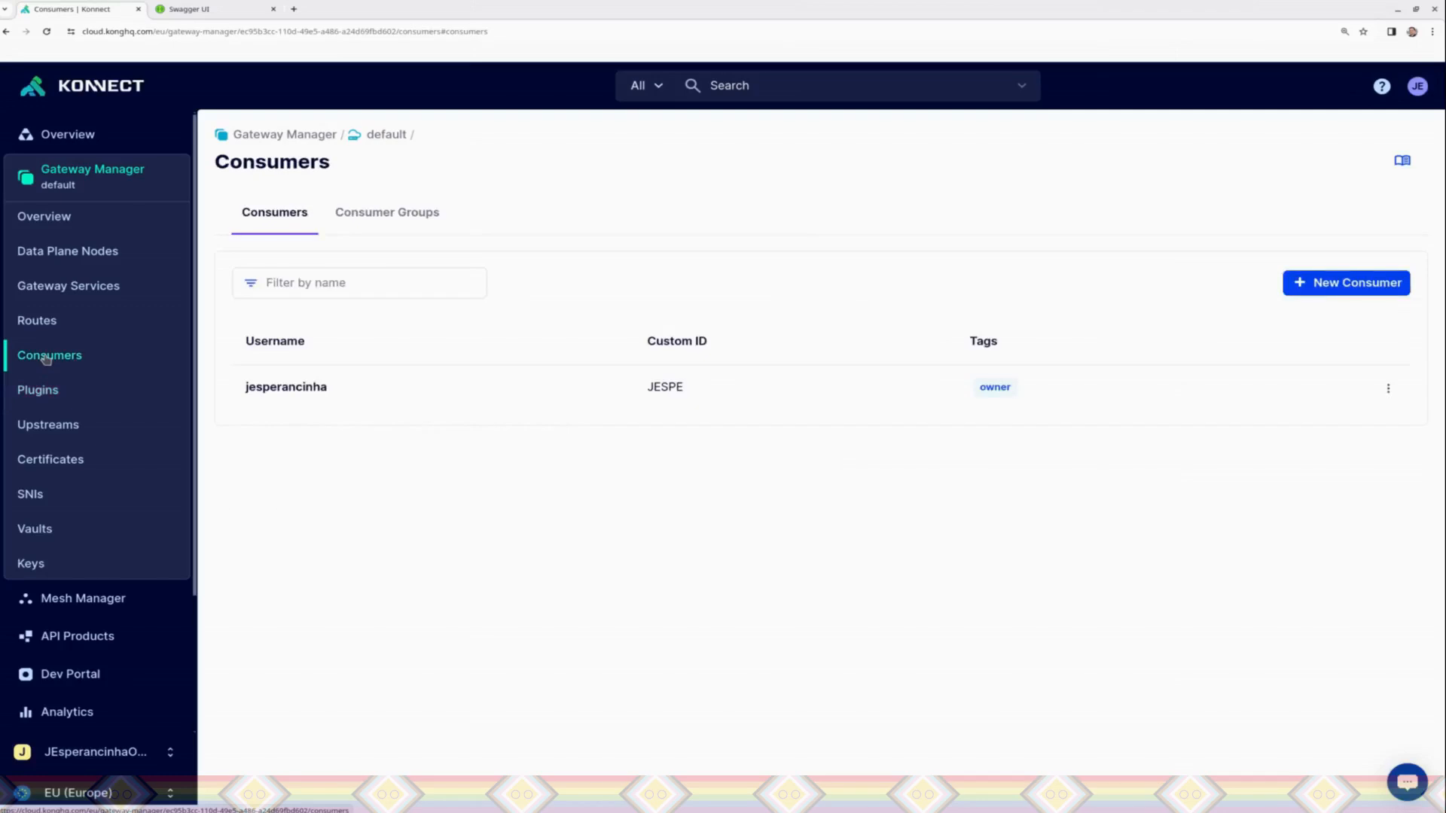
{"action": "left_click", "coordinate": [70, 289]}
{"action": "left_click", "coordinate": [360, 339]}
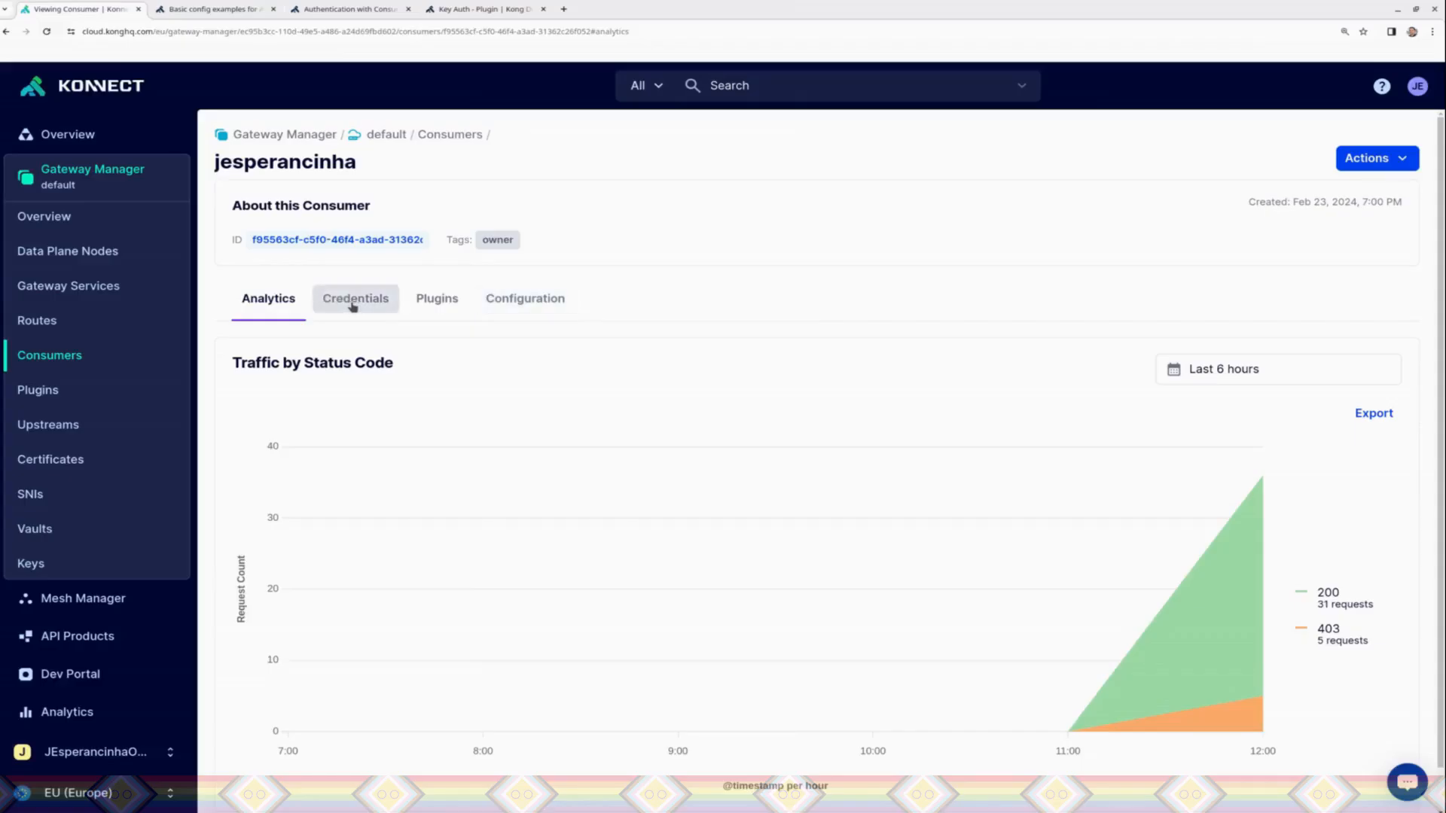
Step: Create a key authentication credential for the consumer with Key and Tags left empty, so the key is generated automatically
{"action": "left_click", "coordinate": [352, 305]}
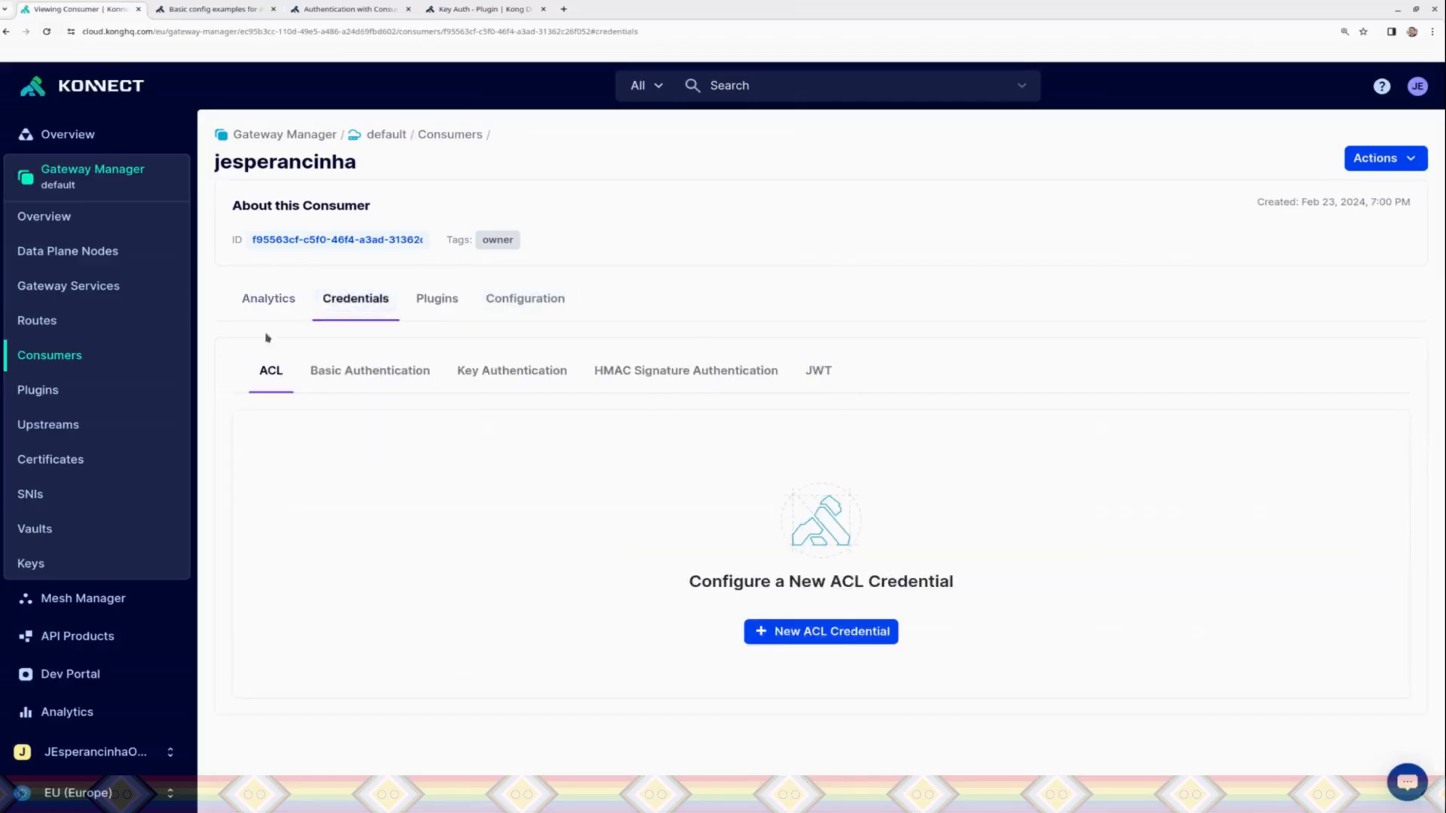
{"action": "left_click", "coordinate": [480, 370]}
{"action": "left_click", "coordinate": [763, 627]}
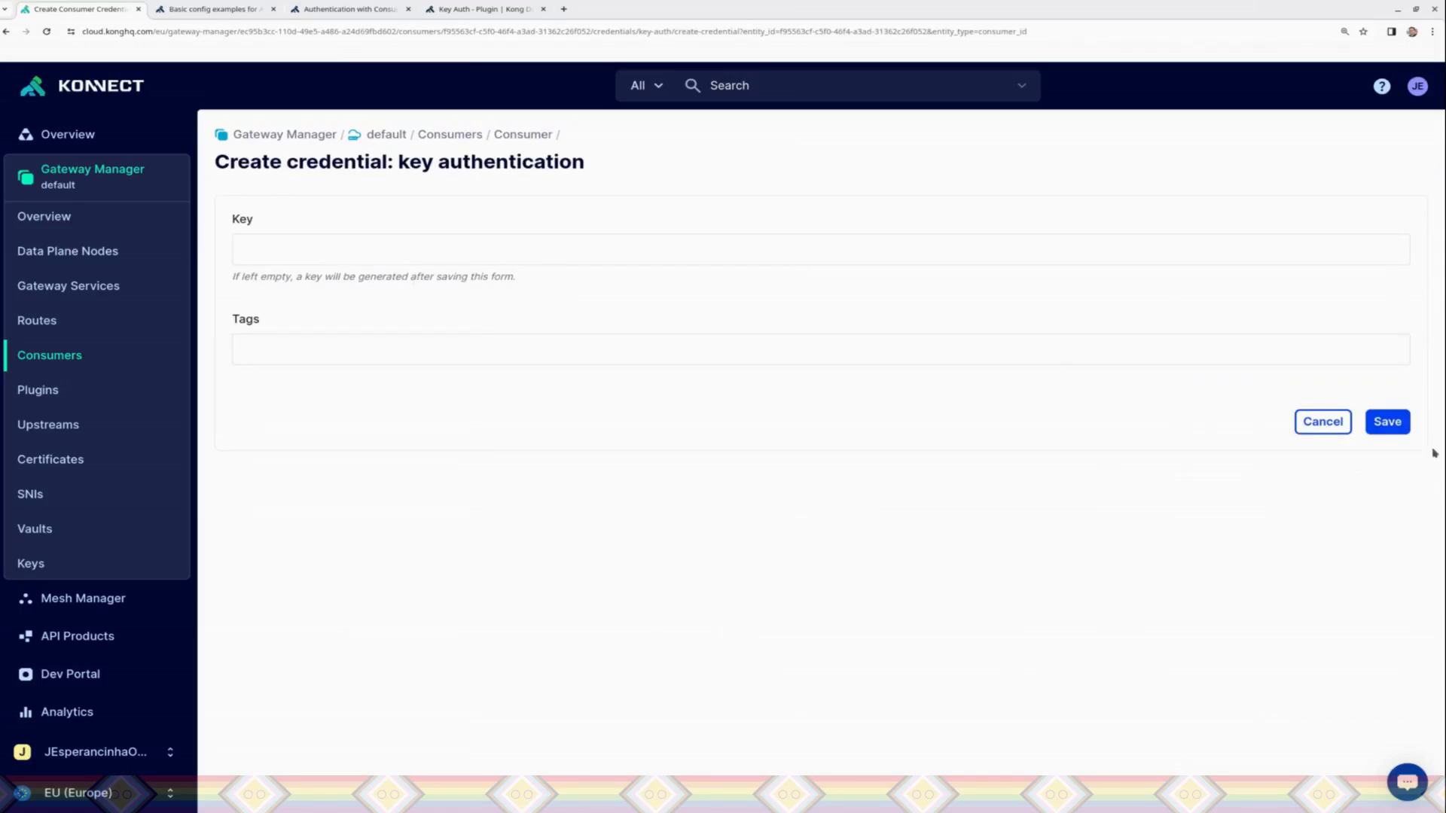
{"action": "left_click", "coordinate": [1388, 423]}
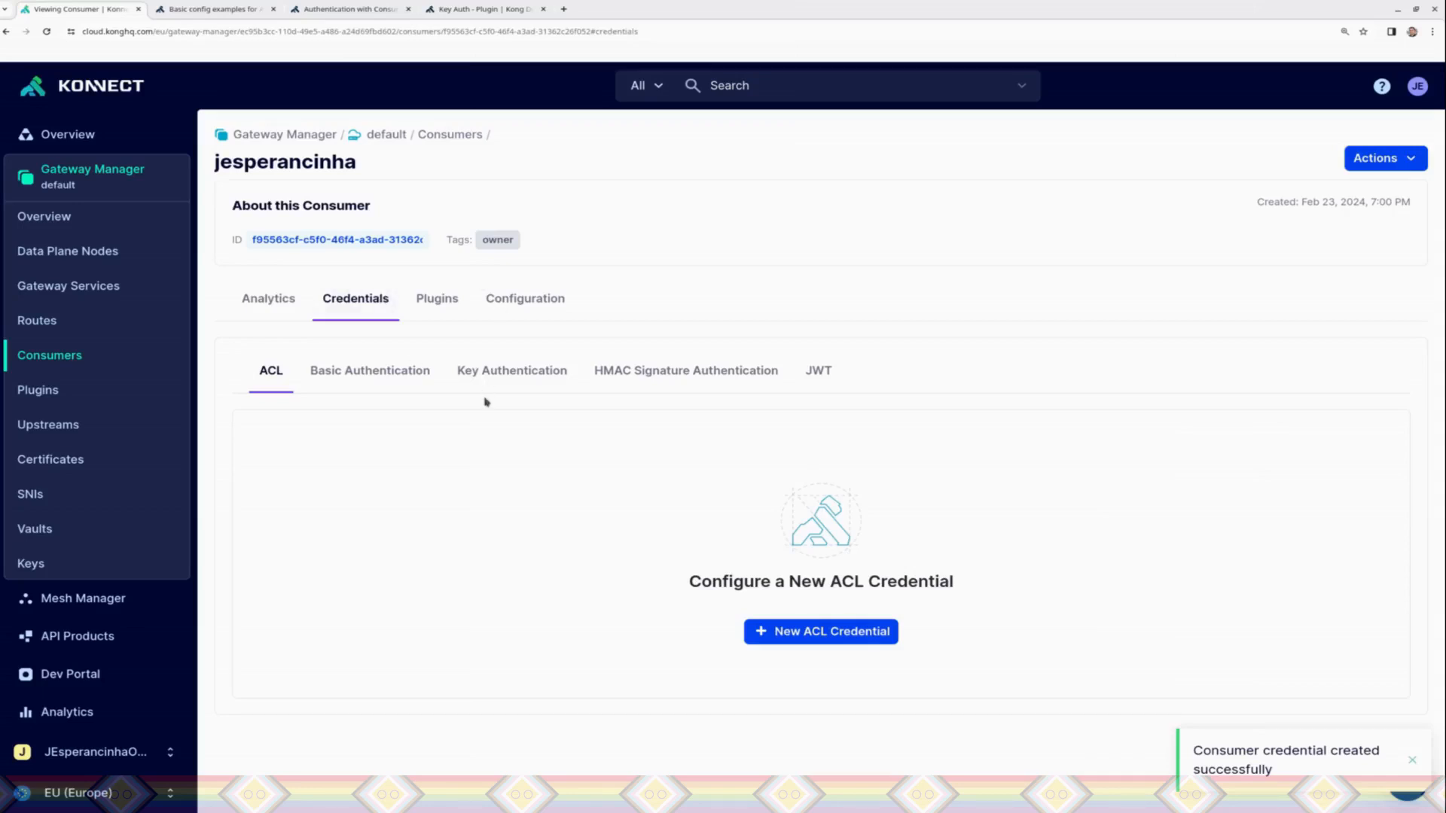
Step: View the consumer's key authentication credentials, and create an ACL credential for the consumer with the group PetGroup
{"action": "left_click", "coordinate": [488, 372]}
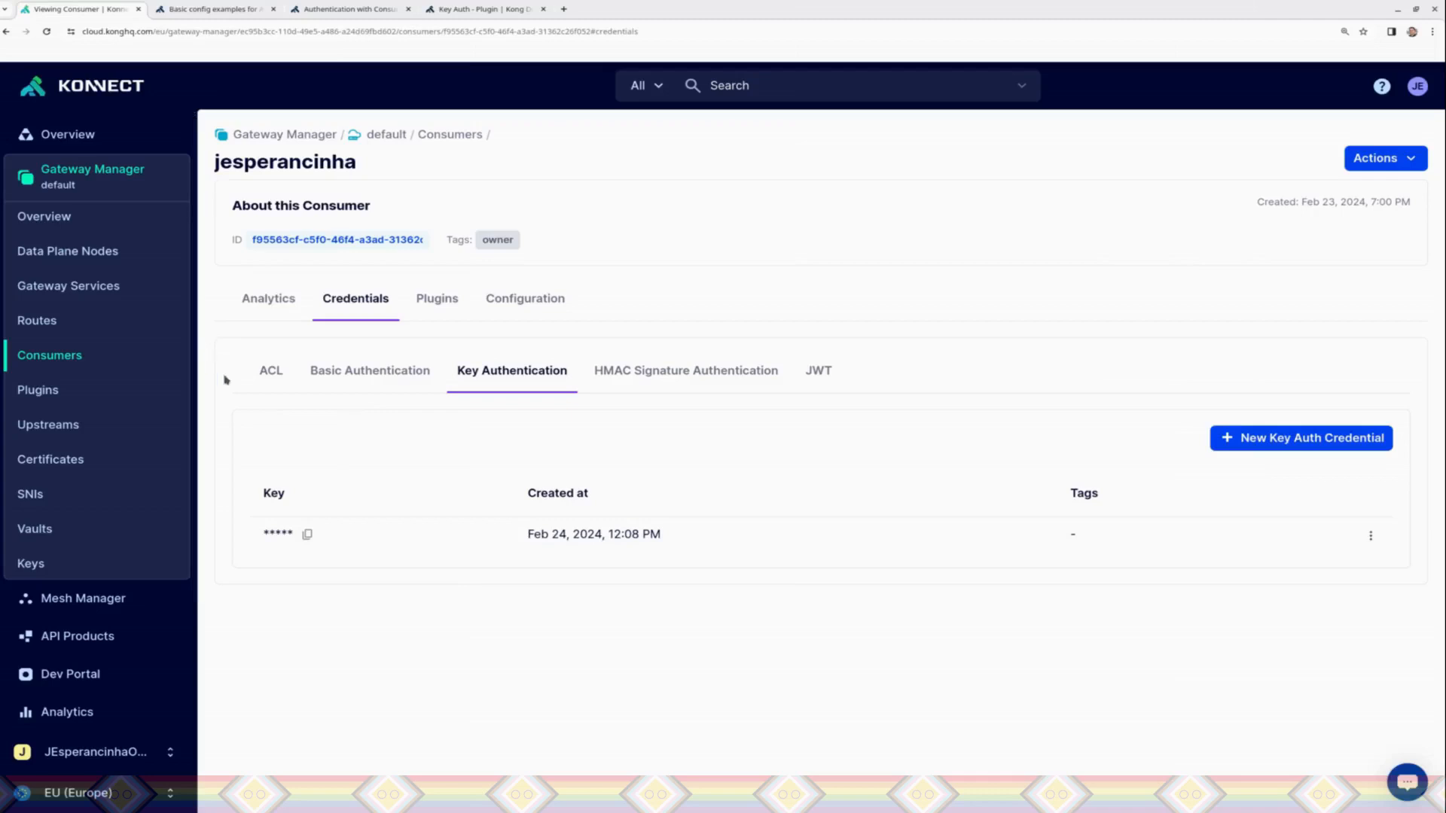
{"action": "left_click", "coordinate": [265, 385]}
{"action": "left_click", "coordinate": [811, 640]}
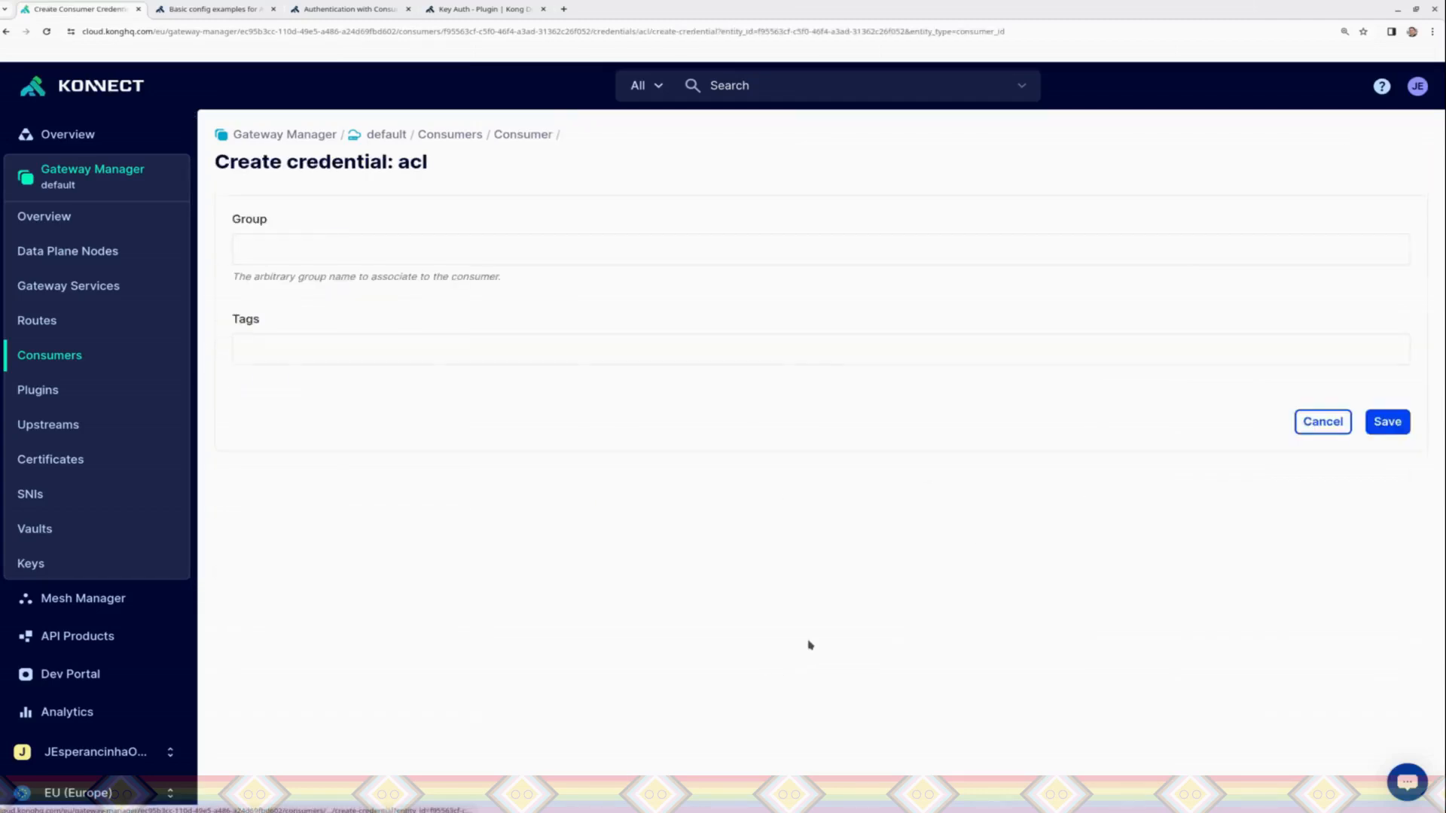
{"action": "left_click", "coordinate": [720, 247]}
{"action": "type", "text": "PetGroup"}
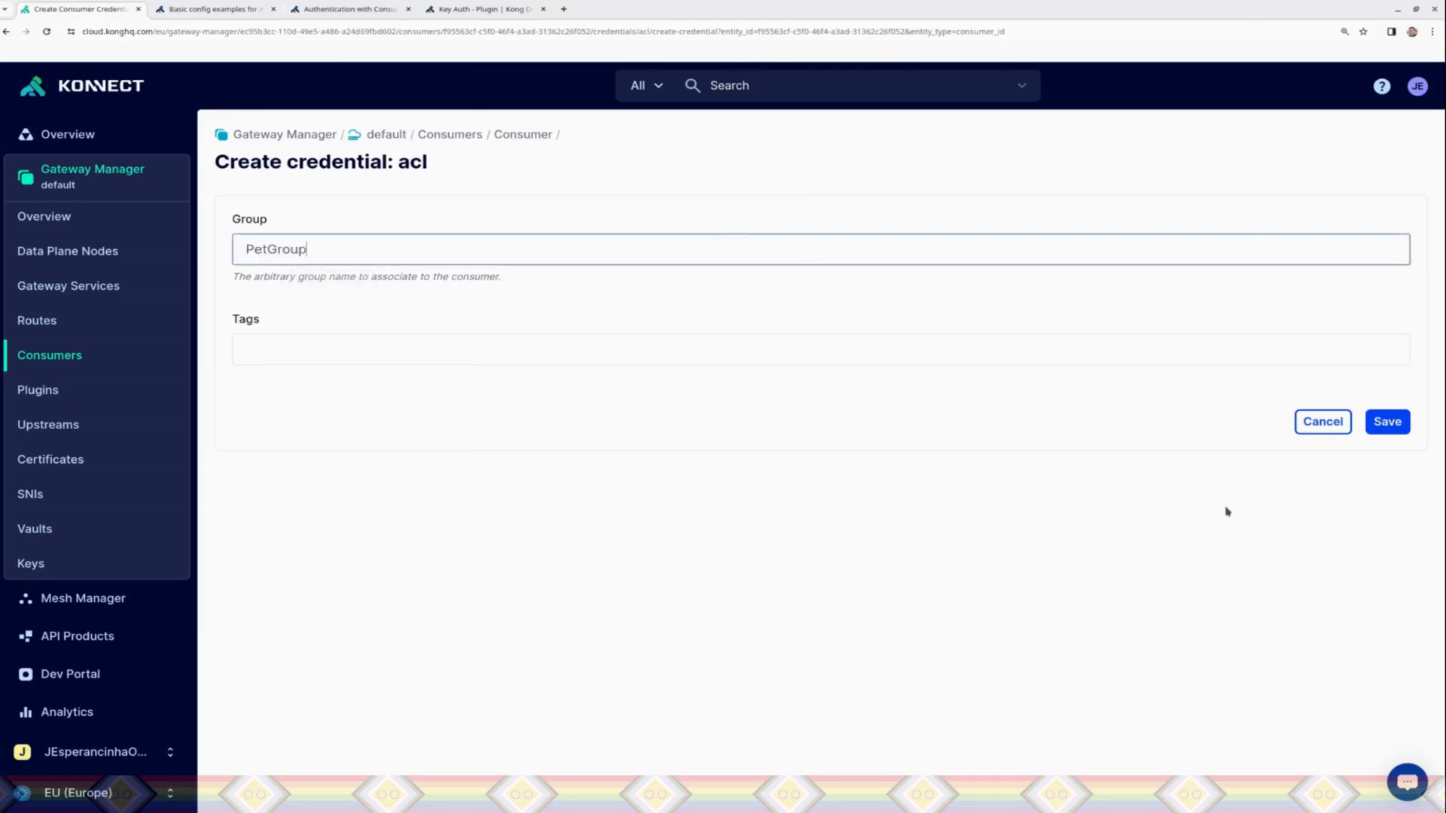
{"action": "left_click", "coordinate": [1386, 424]}
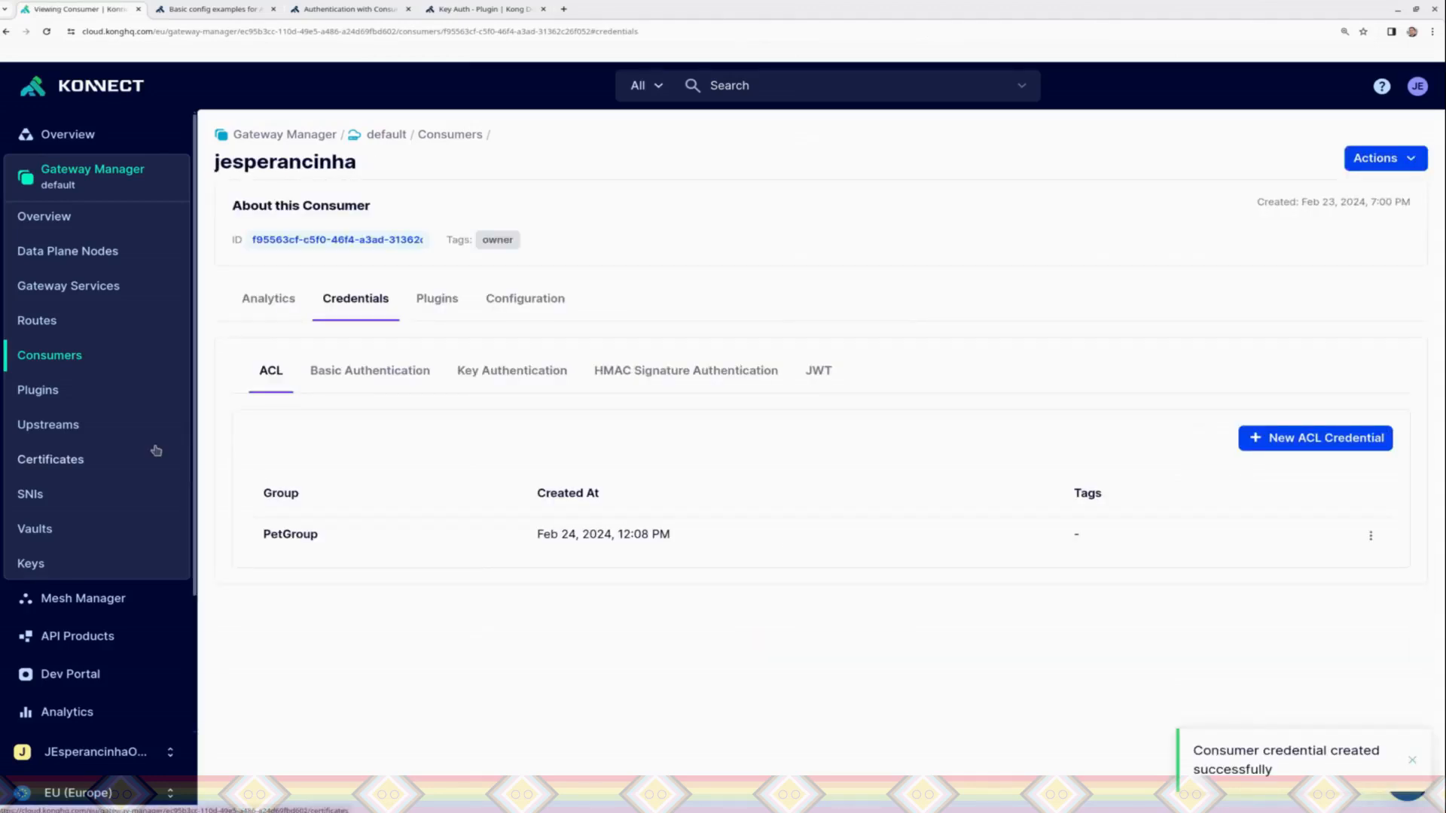
Step: Create a global Key Authentication plugin with the instance name PetKeyApi, and save it with its other settings left at default
{"action": "left_click", "coordinate": [33, 385]}
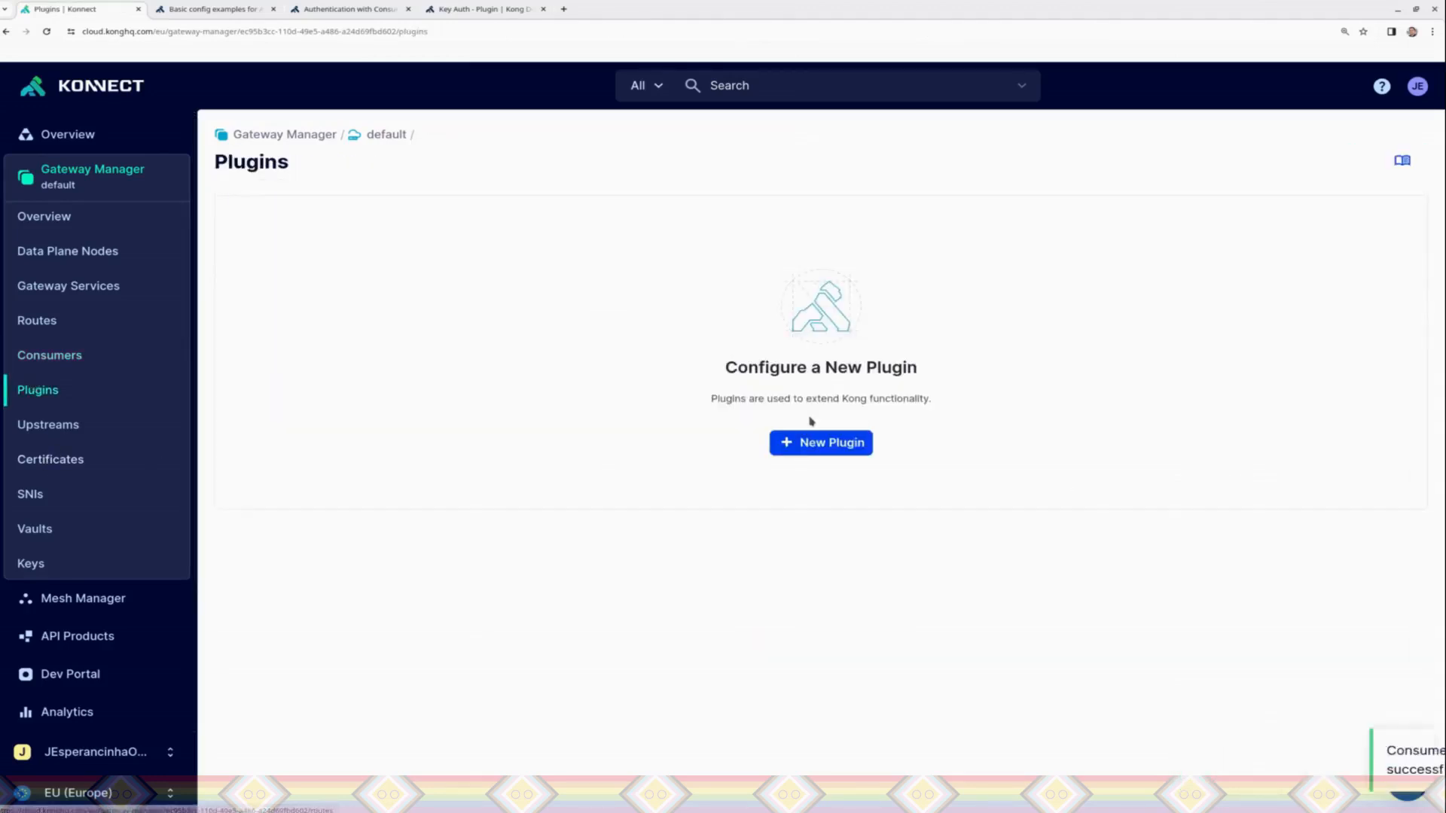
{"action": "left_click", "coordinate": [820, 442]}
{"action": "left_click", "coordinate": [1246, 567]}
{"action": "scroll", "coordinate": [1247, 567], "scroll_direction": "down", "scroll_amount": 2}
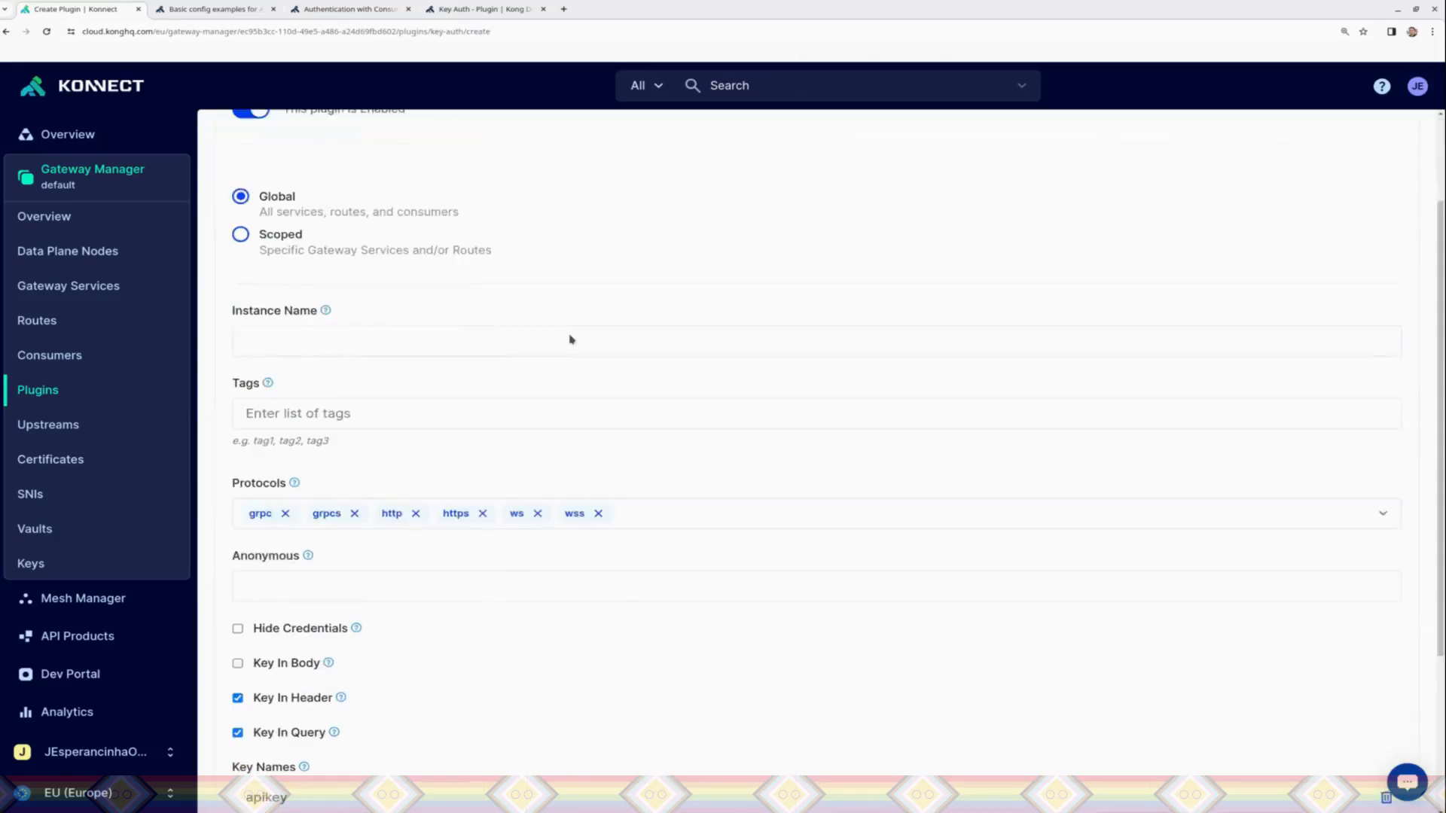
{"action": "left_click", "coordinate": [294, 342]}
{"action": "type", "text": "PetRateLimiting"}
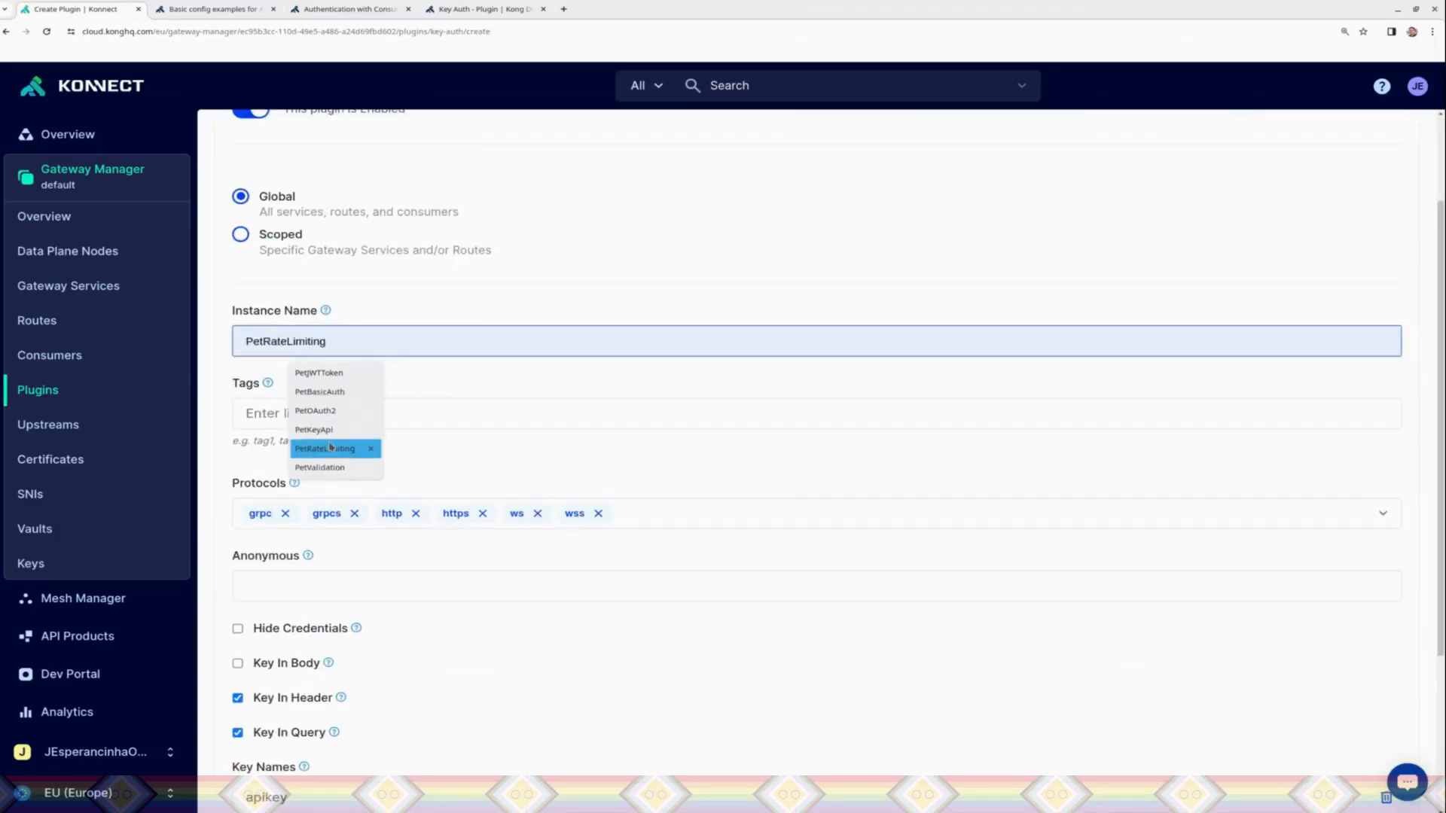
{"action": "left_click", "coordinate": [327, 431]}
{"action": "scroll", "coordinate": [1440, 422], "scroll_direction": "down", "scroll_amount": 3}
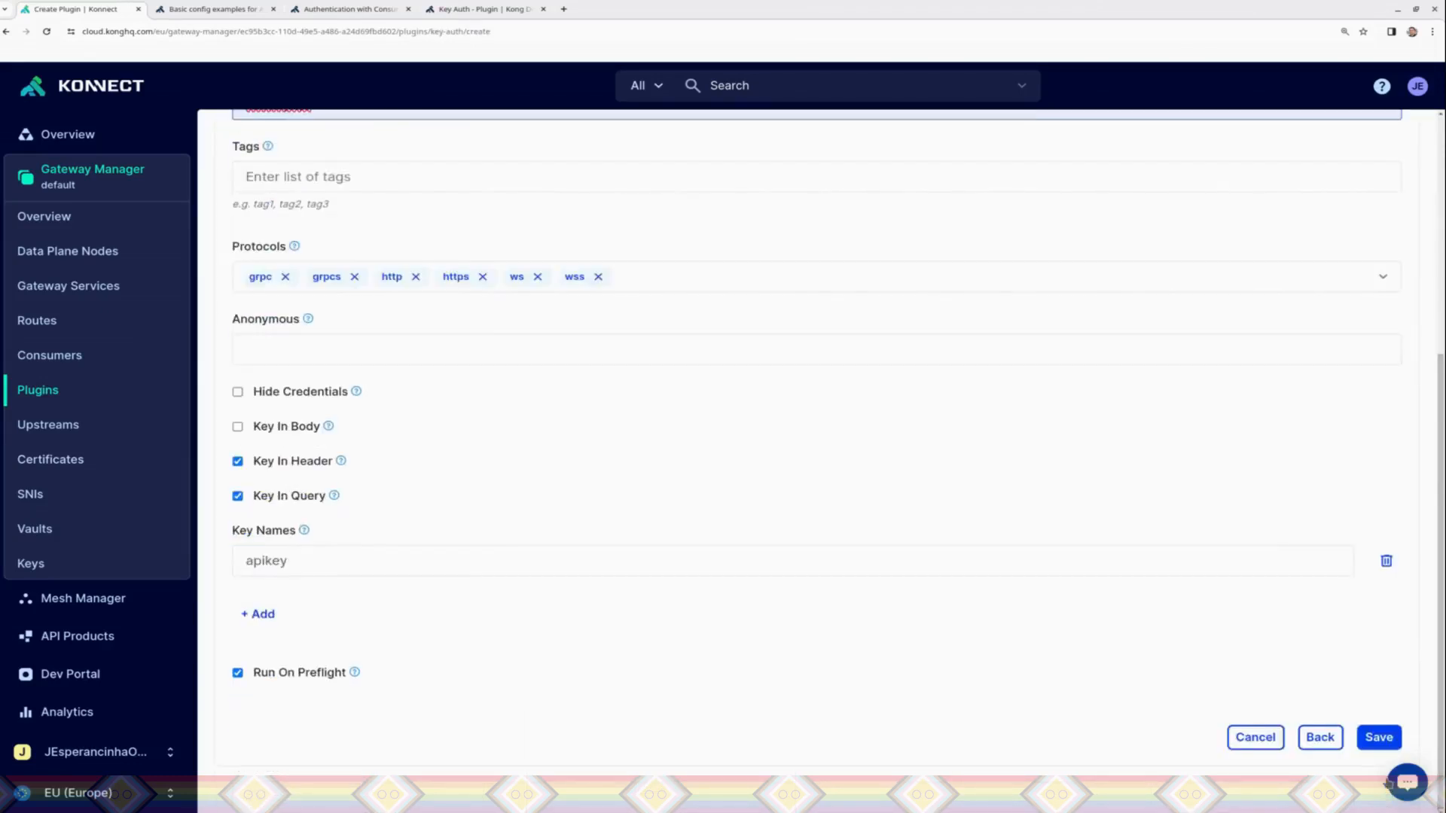
{"action": "left_click", "coordinate": [1378, 736]}
Step: Switch to Insomnia, remove the header below Accept and send the GET findByStatus request without an API key
{"action": "key", "text": "alt+Tab"}
{"action": "left_click", "coordinate": [874, 323]}
{"action": "left_click", "coordinate": [874, 322]}
{"action": "left_click", "coordinate": [827, 126]}
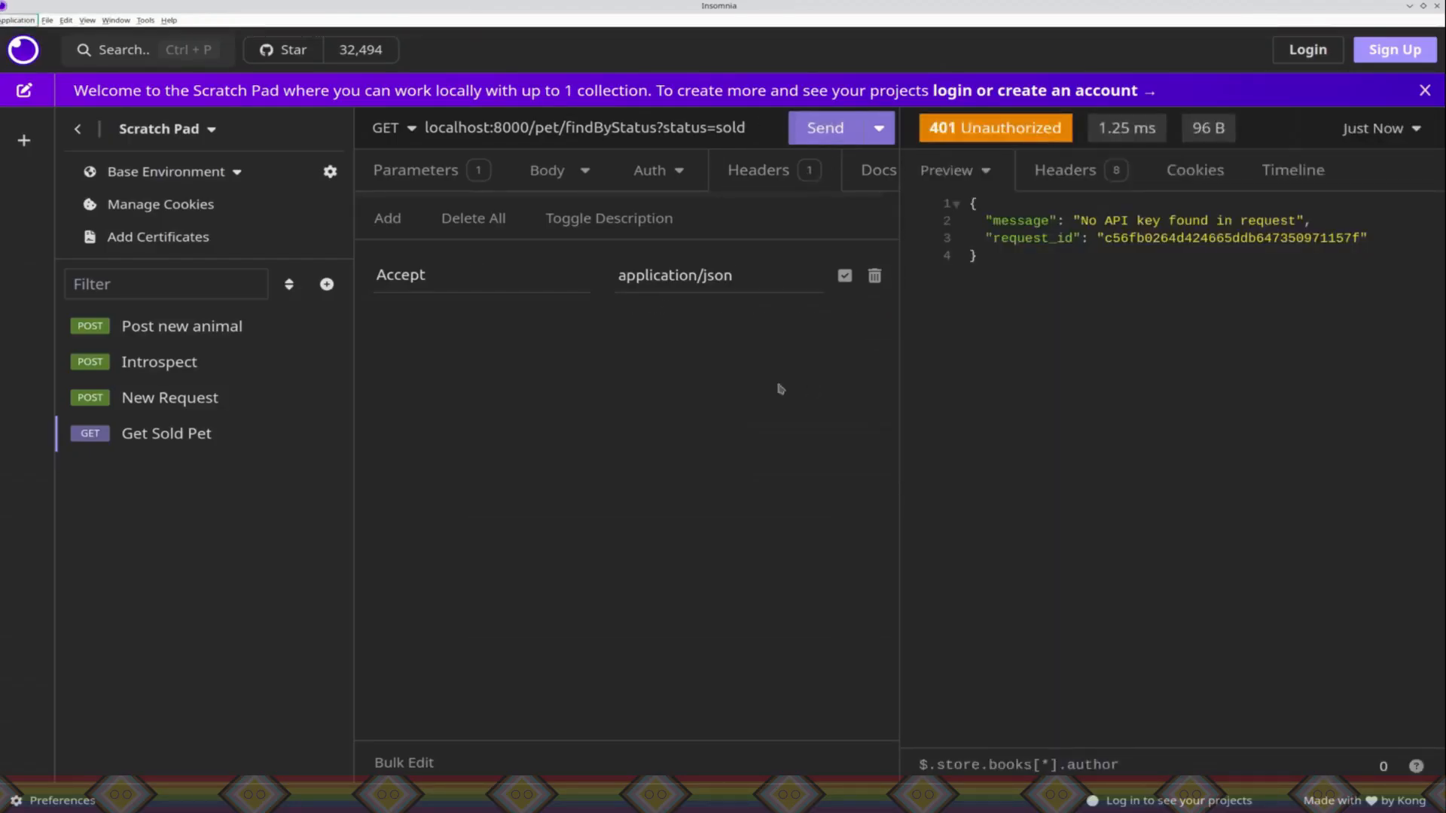
Step: Add an apikey header to the request, and copy the generated key from the consumer's key authentication credential in Konnect
{"action": "left_click", "coordinate": [388, 218]}
{"action": "type", "text": "apikey"}
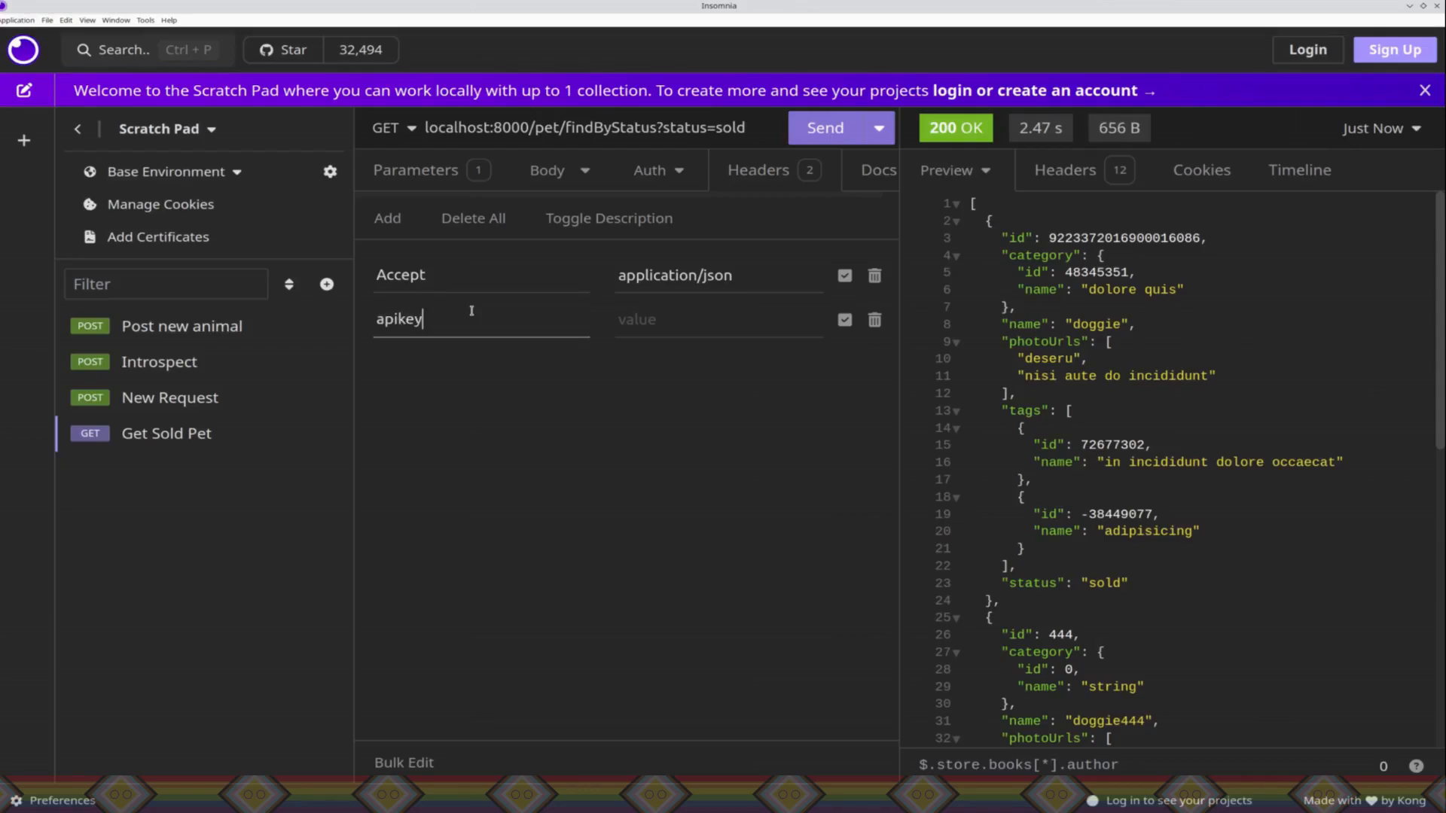
{"action": "key", "text": "alt+Tab"}
{"action": "left_click", "coordinate": [48, 356]}
{"action": "left_click", "coordinate": [661, 399]}
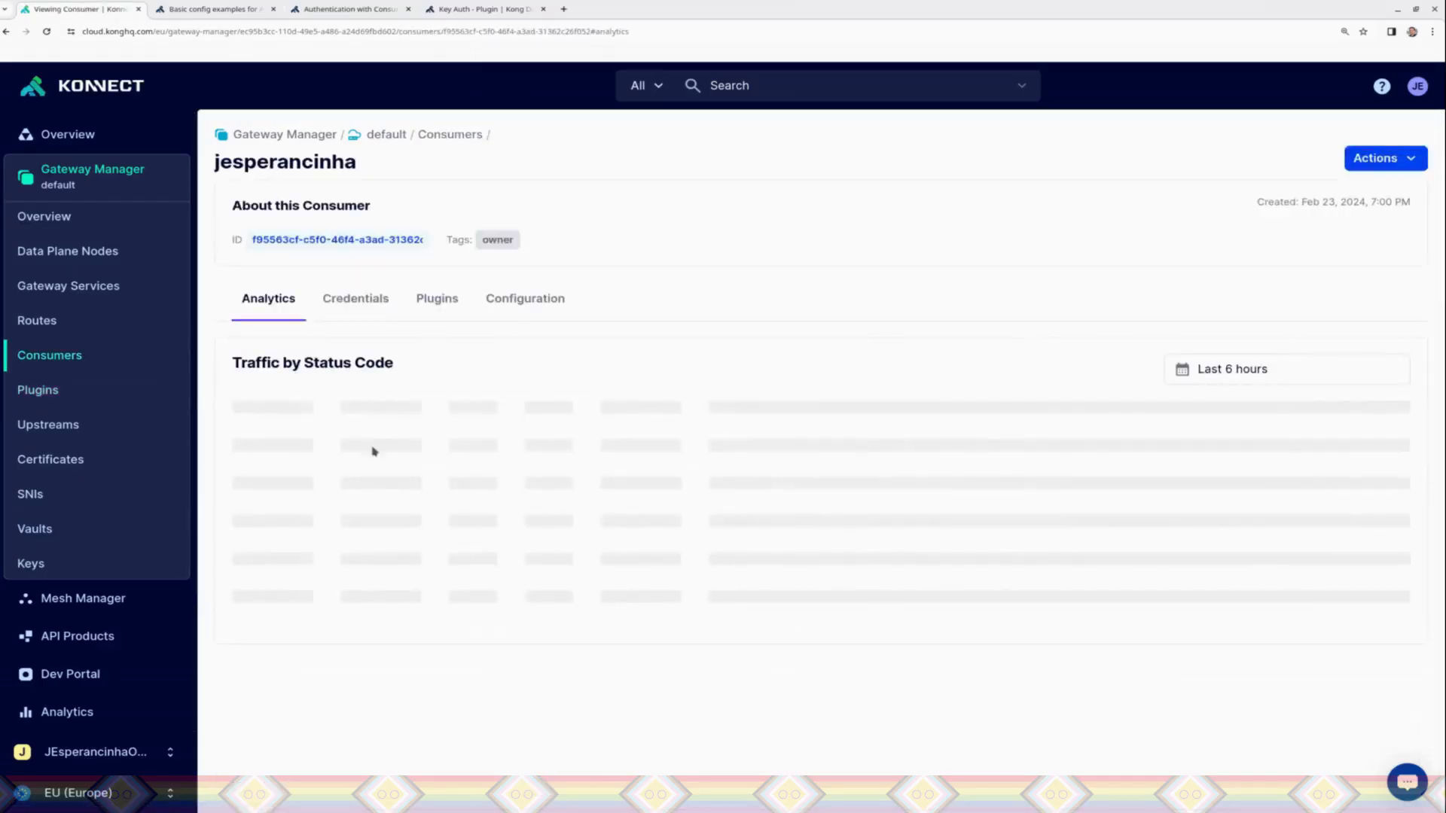
{"action": "left_click", "coordinate": [356, 298]}
{"action": "left_click", "coordinate": [512, 370]}
{"action": "left_click", "coordinate": [1370, 536]}
{"action": "left_click", "coordinate": [1234, 687]}
{"action": "double_click", "coordinate": [375, 249]}
{"action": "key", "text": "ctrl+c"}
Step: Return to Insomnia, paste the API key as the apikey header's value and send the request
{"action": "key", "text": "alt+Tab"}
{"action": "key", "text": "Tab"}
{"action": "key", "text": "ctrl+v"}
{"action": "key", "text": "ctrl+Return"}
Step: Switch back to Konnect, search the plugin catalog for ACL and try to save the plugin with empty Allow and Deny lists
{"action": "key", "text": "alt+Tab"}
{"action": "left_click", "coordinate": [38, 390]}
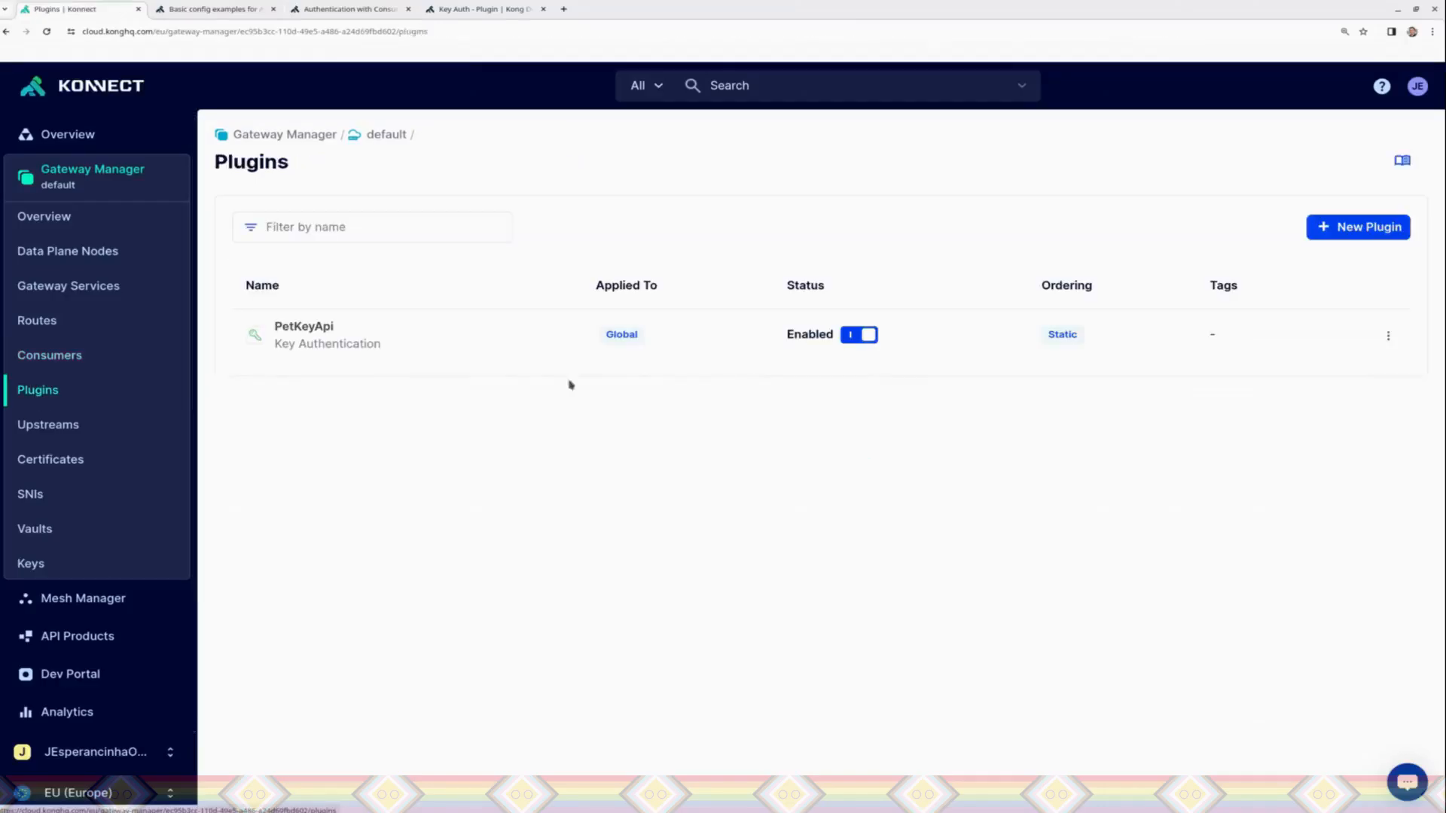
{"action": "left_click", "coordinate": [1362, 226]}
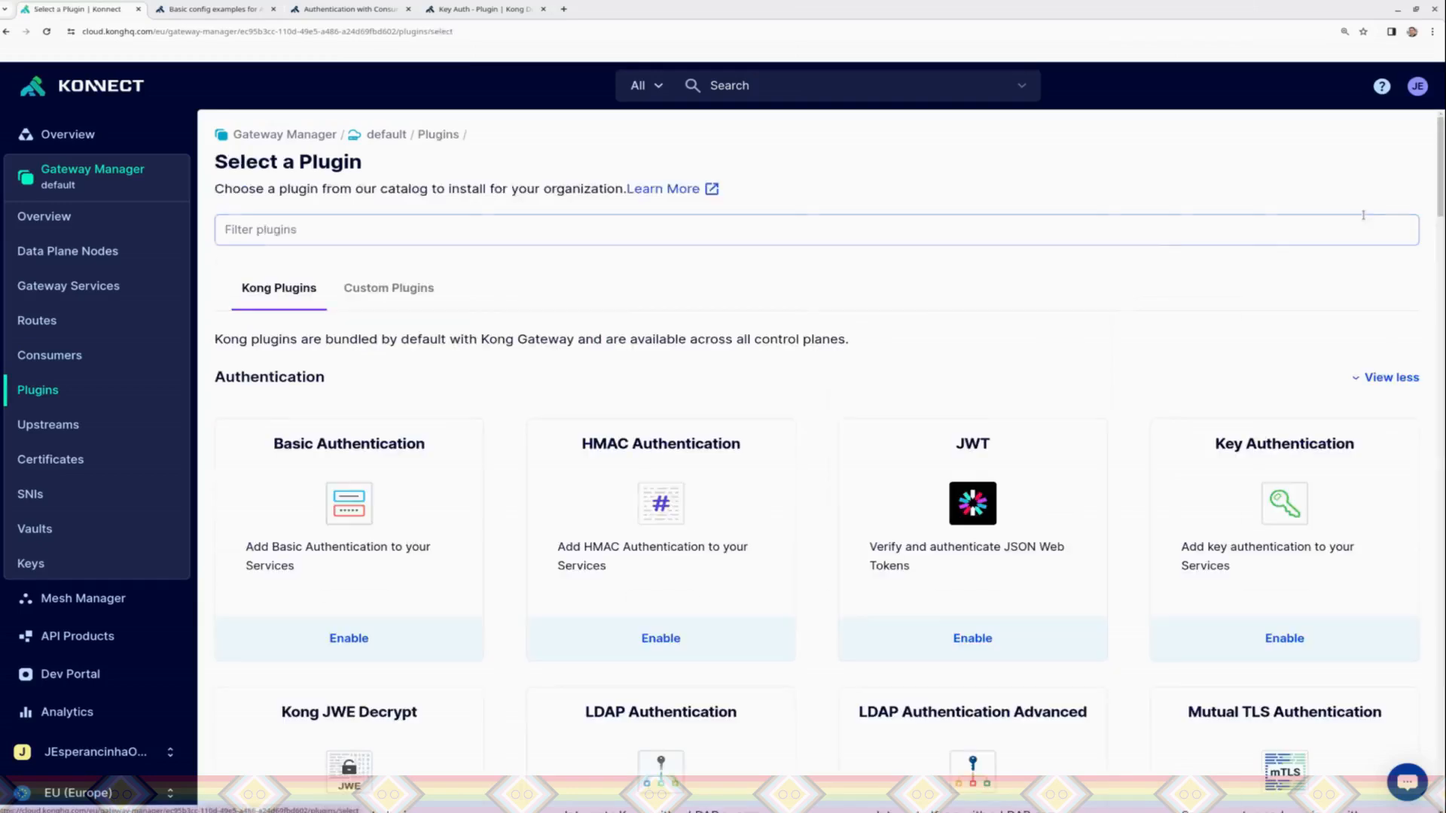
{"action": "left_click", "coordinate": [447, 232]}
{"action": "type", "text": "ACL"}
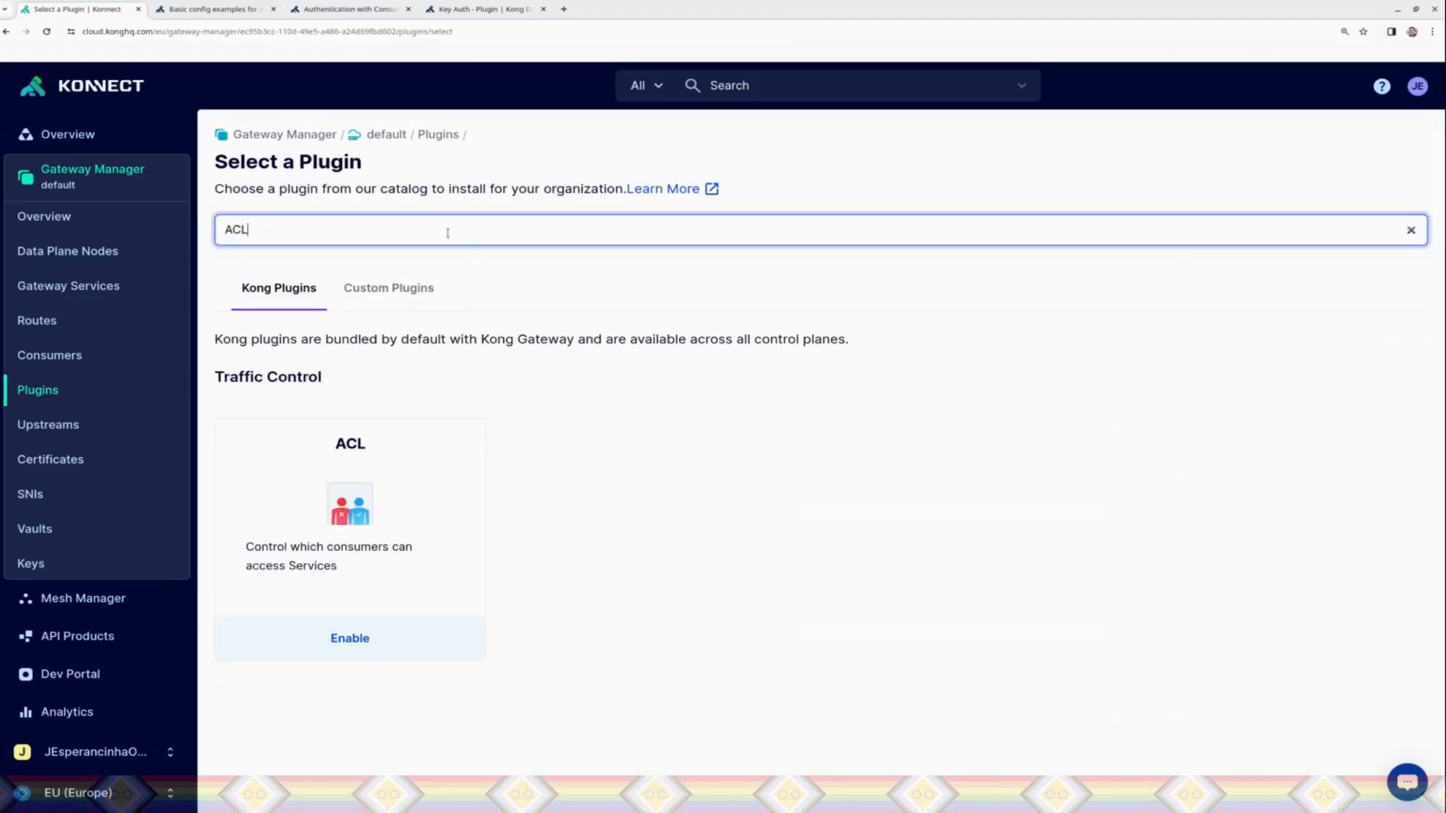
{"action": "left_click", "coordinate": [366, 529]}
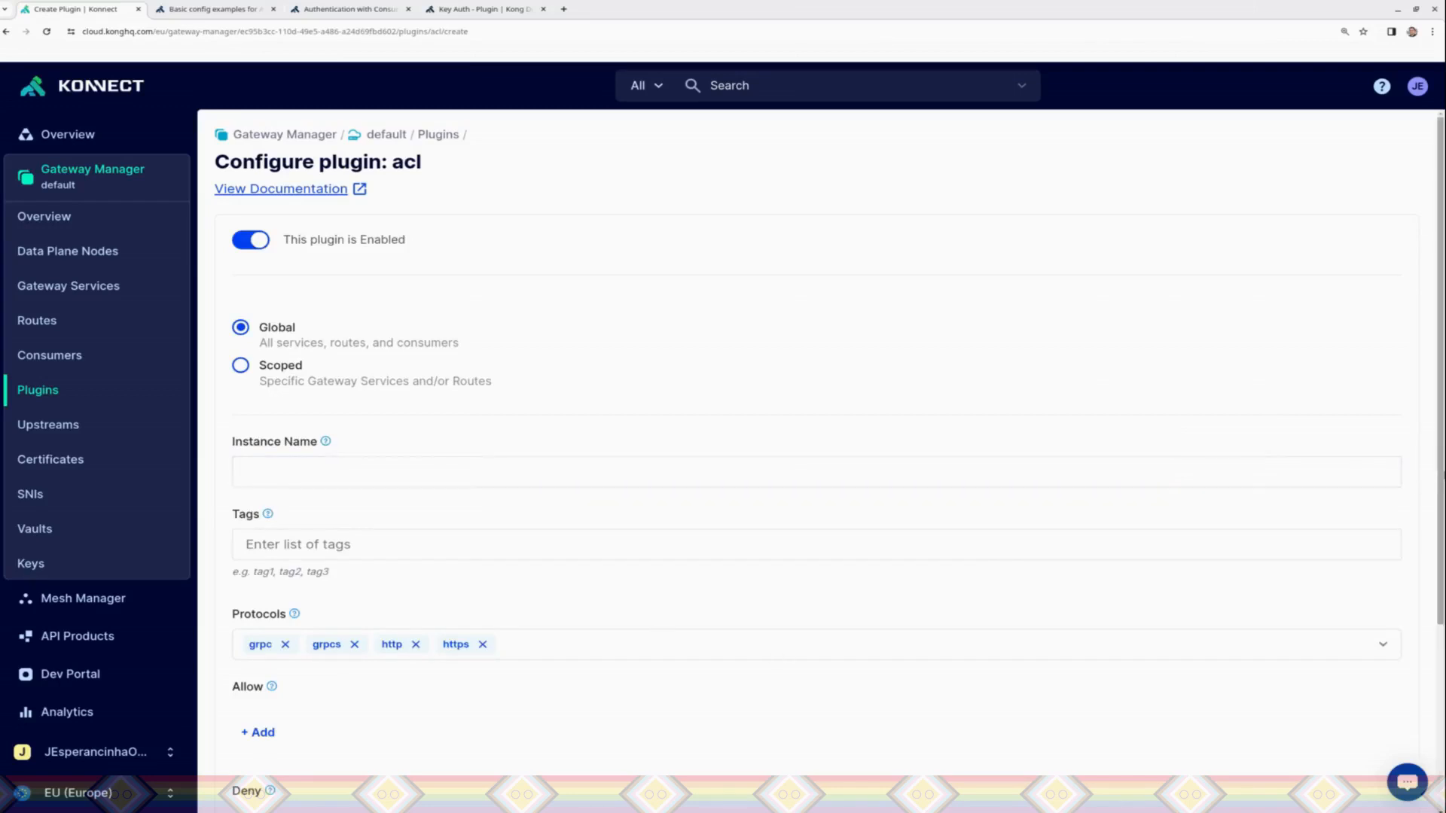
{"action": "scroll", "coordinate": [1438, 669], "scroll_direction": "down", "scroll_amount": 4}
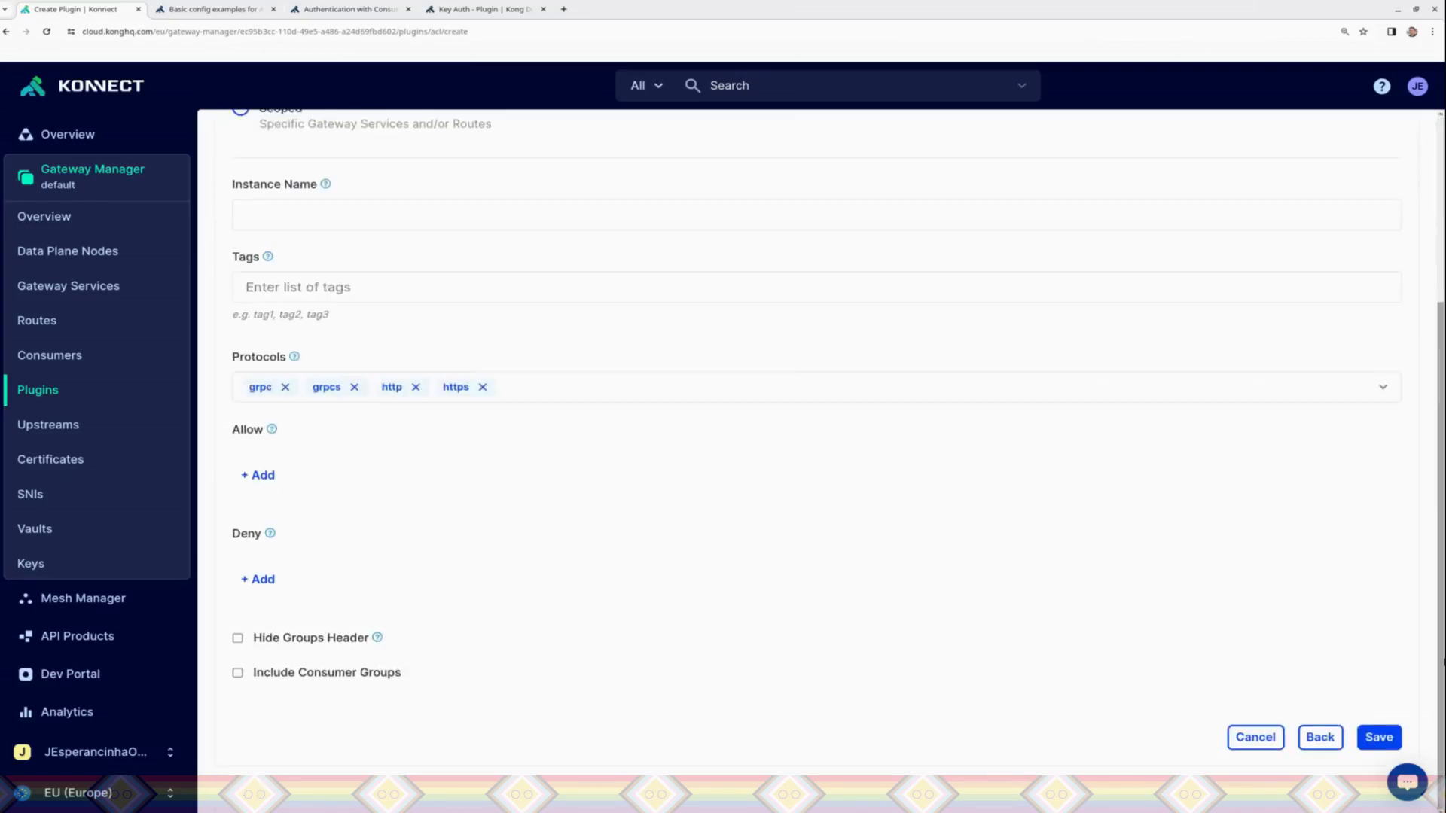
{"action": "left_click", "coordinate": [1380, 742]}
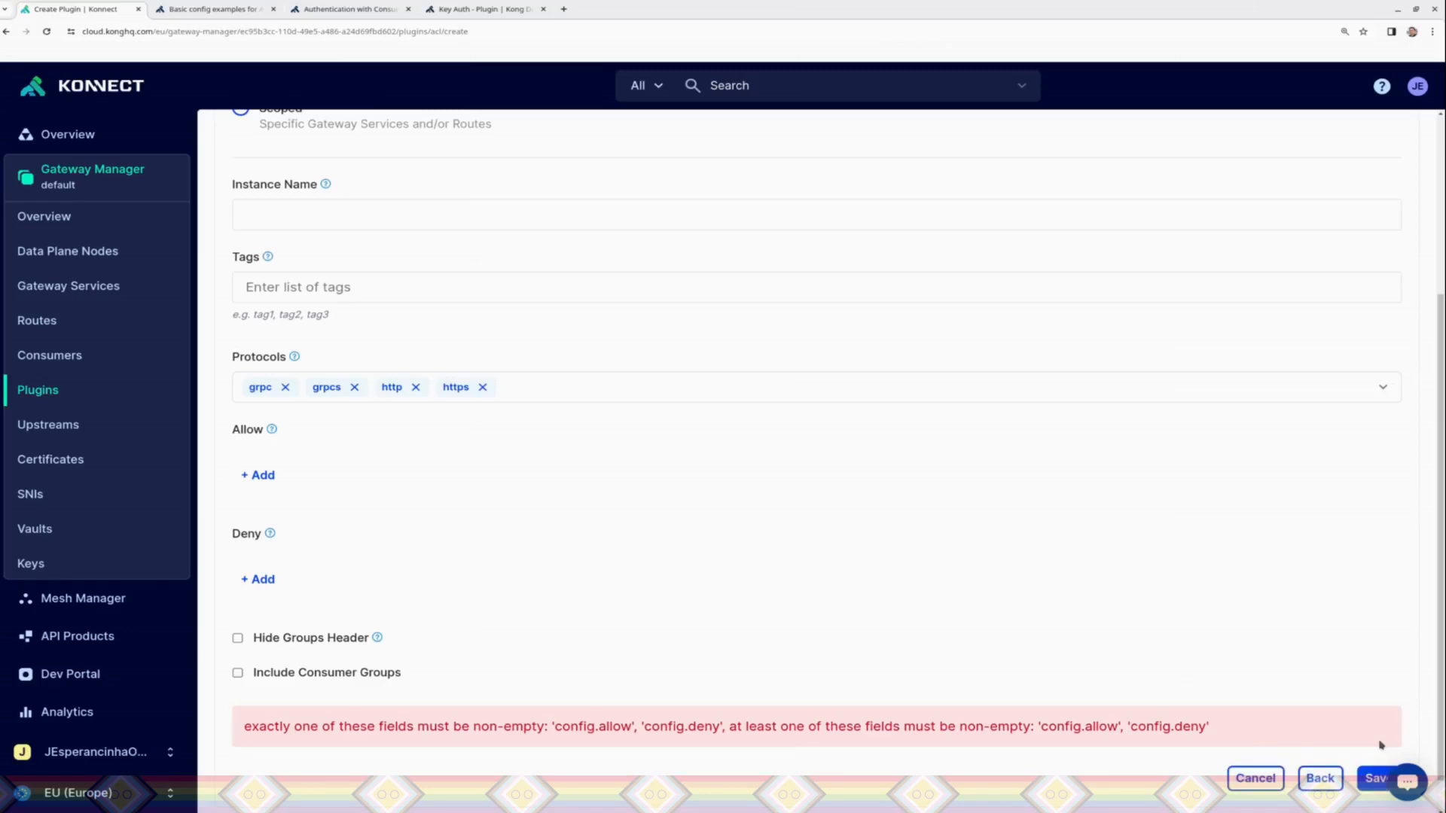
Step: Add PetGroup to the ACL plugin's Allow list and save the plugin
{"action": "left_click", "coordinate": [260, 475]}
{"action": "type", "text": "PetGRou"}
{"action": "key", "text": "BackSpace"}
{"action": "key", "text": "BackSpace"}
{"action": "type", "text": "roup"}
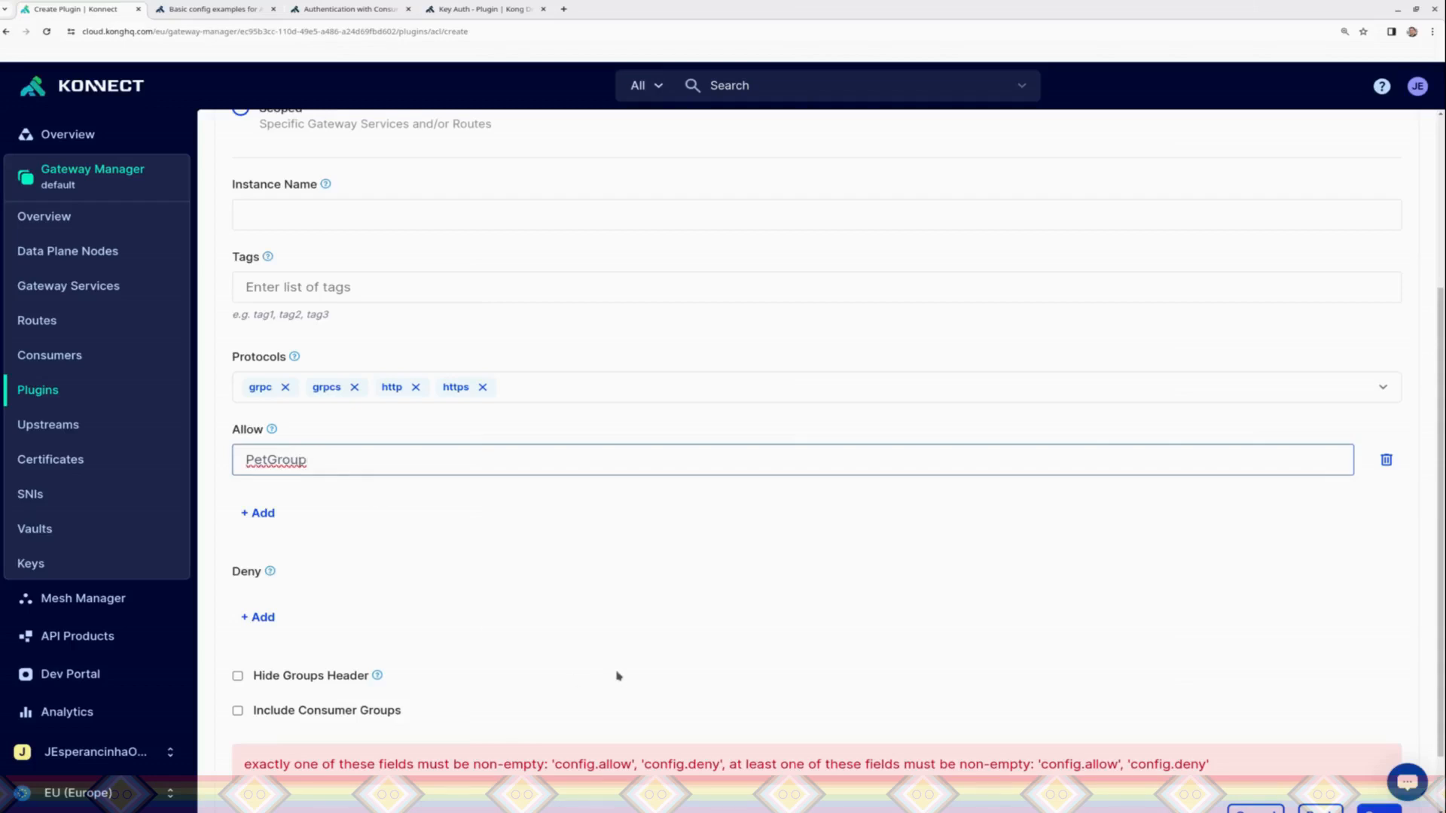
{"action": "left_click", "coordinate": [1378, 809]}
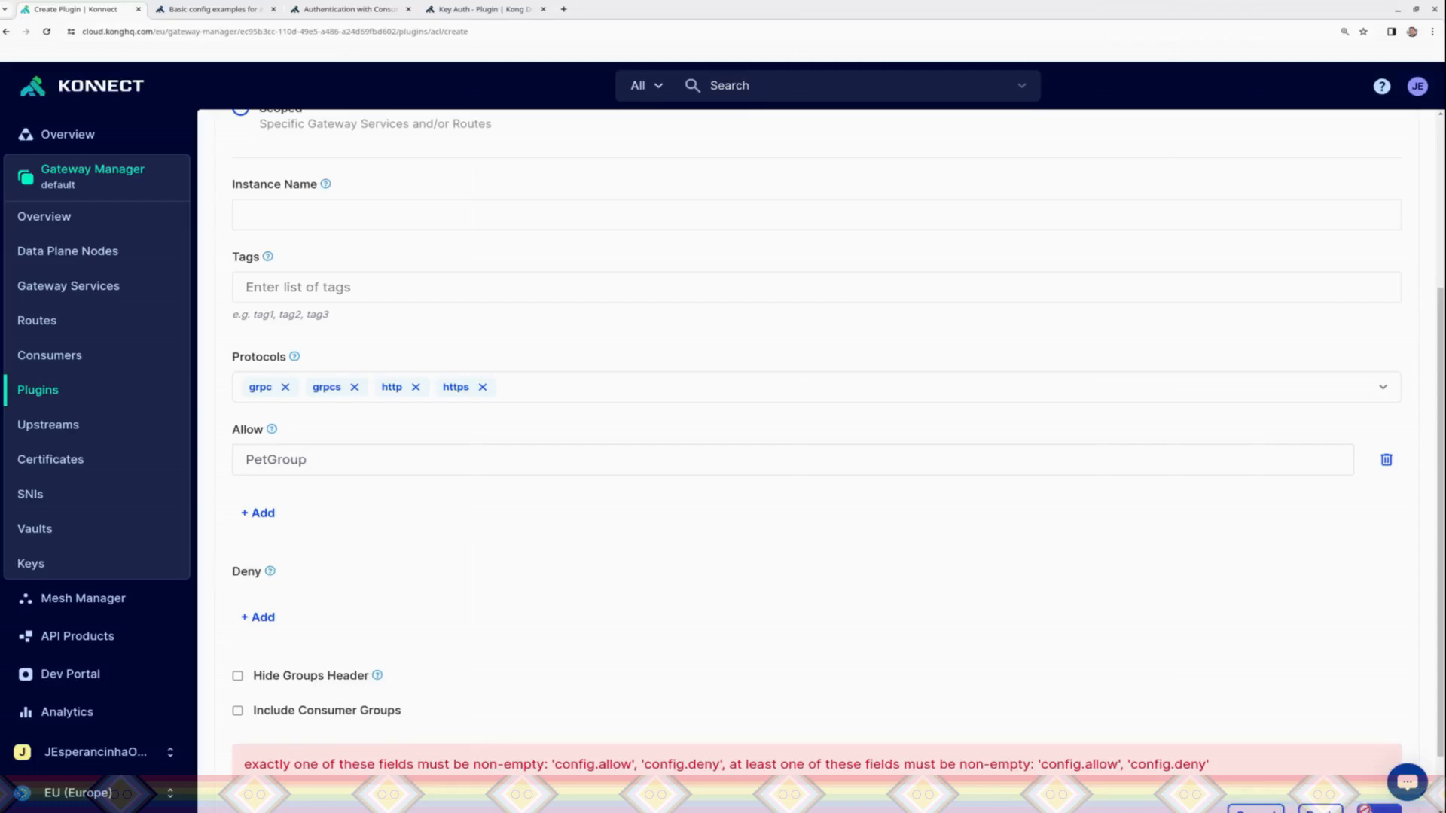
{"action": "left_click_drag", "start_coordinate": [616, 495], "coordinate": [700, 241]}
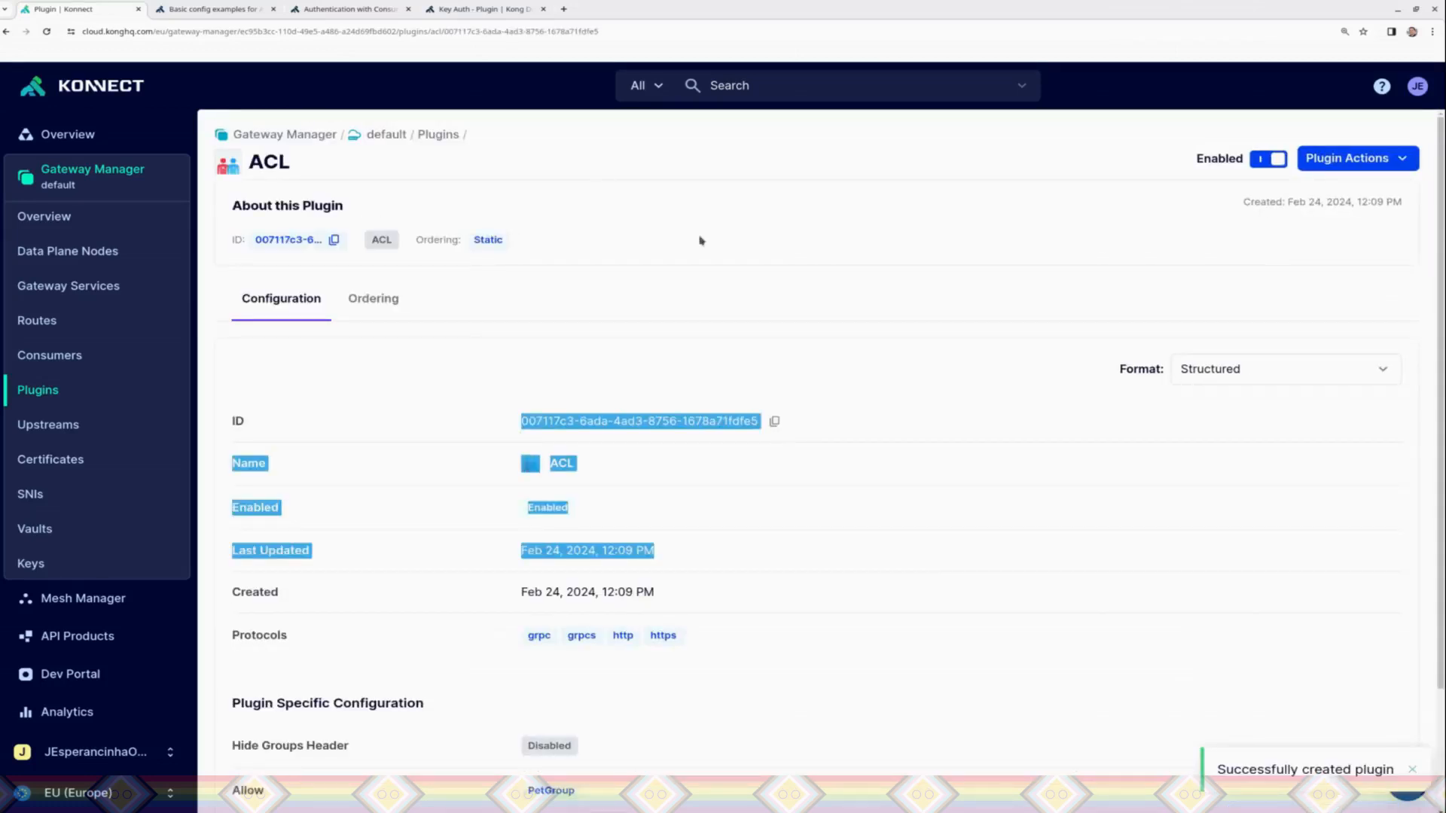
{"action": "left_click", "coordinate": [1089, 213]}
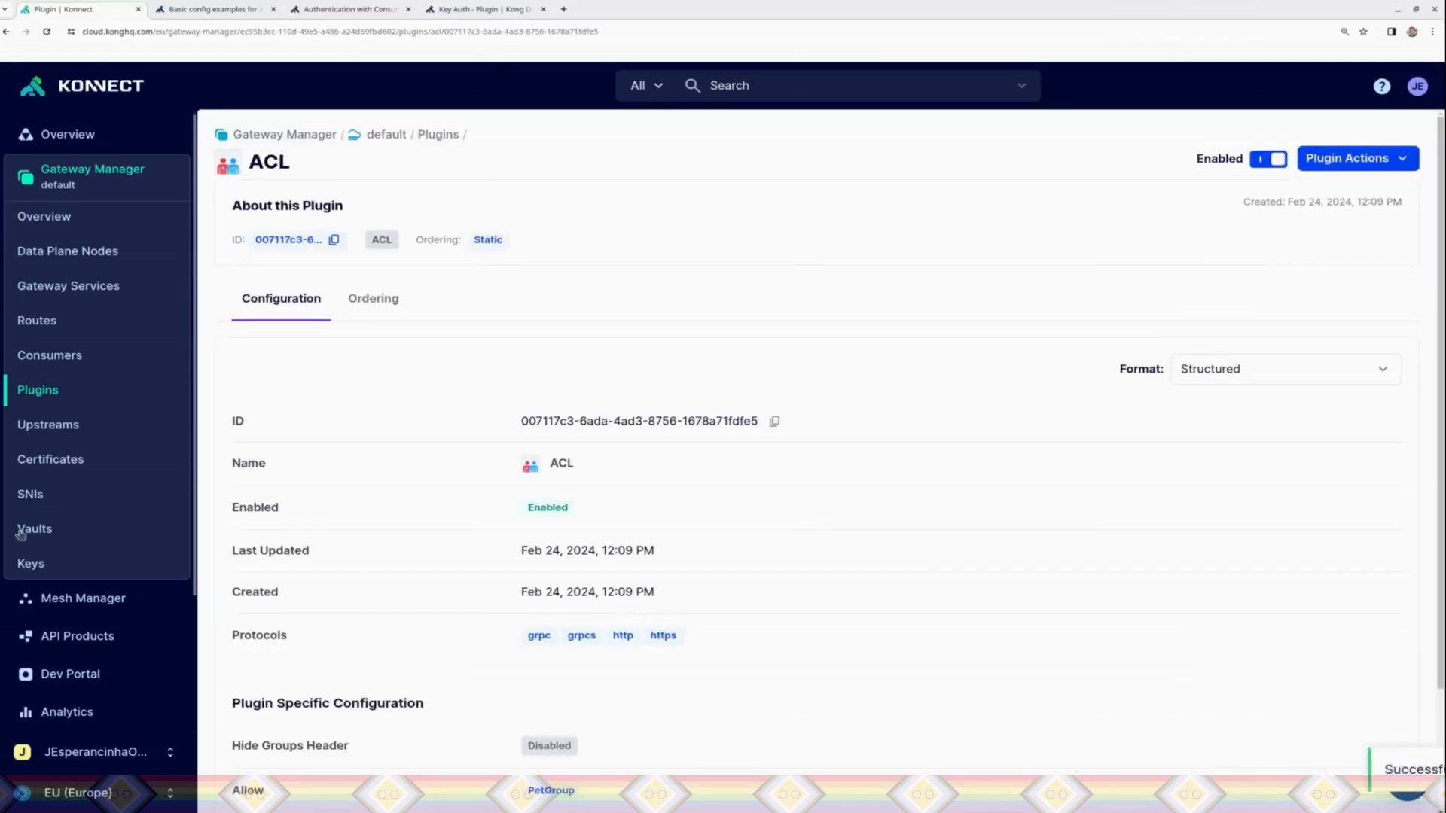
Step: Show the list of configured plugins, and switch to Insomnia to resend the findByStatus request with the ACL allow rule active
{"action": "left_click", "coordinate": [32, 405]}
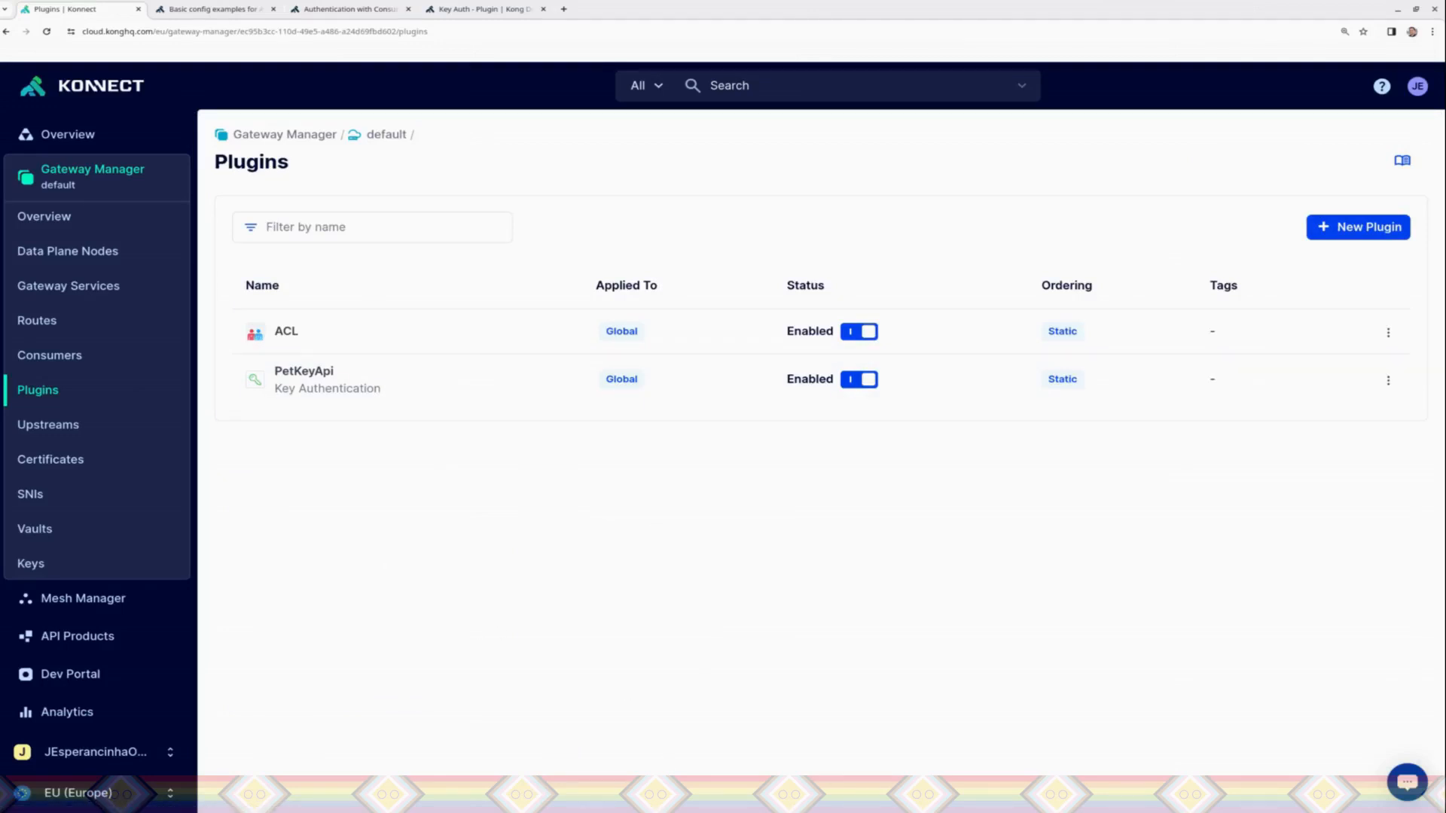
{"action": "key", "text": "alt+Tab"}
{"action": "left_click", "coordinate": [826, 129]}
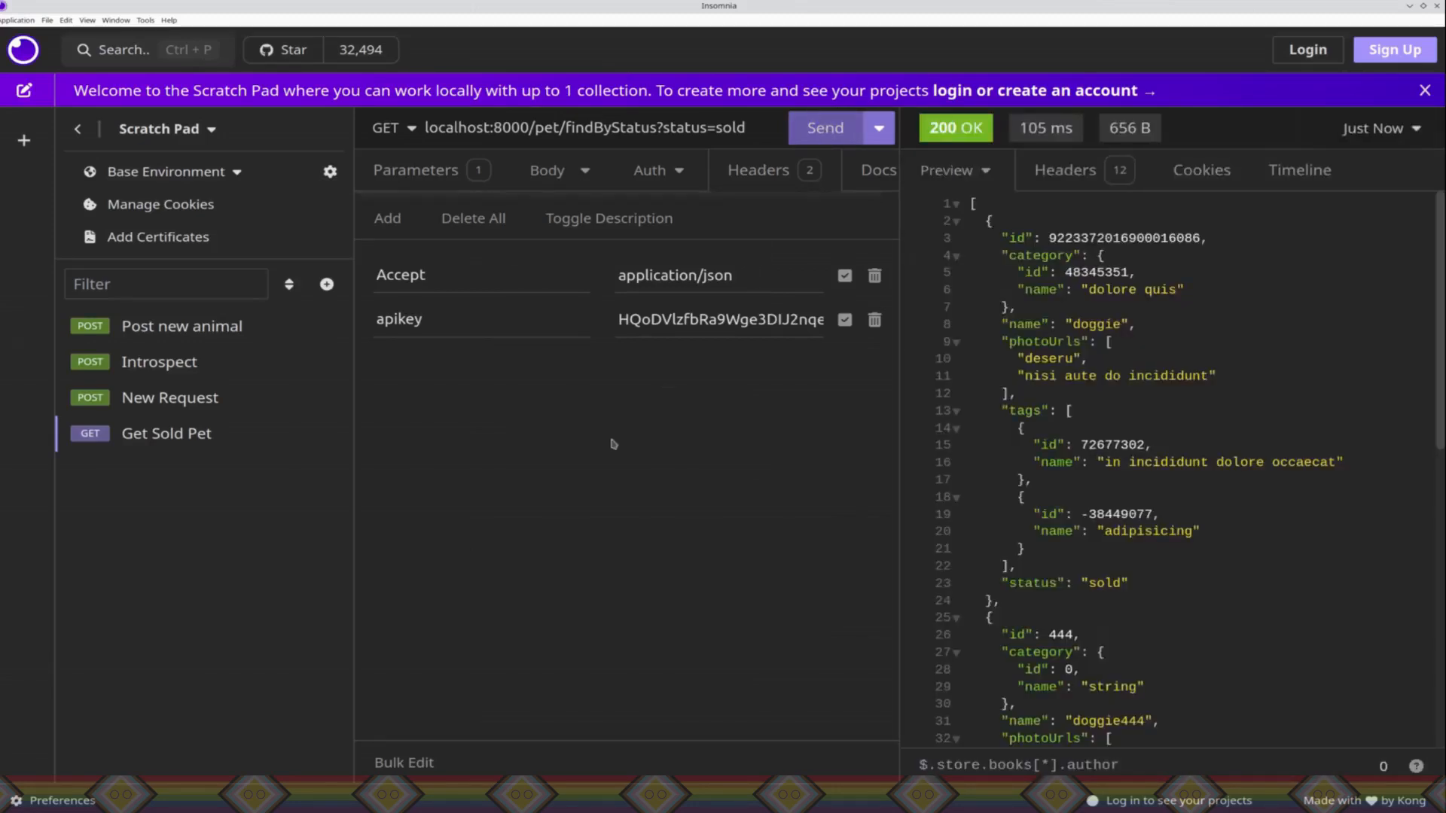
Step: Return to Konnect and edit the ACL plugin, moving PetGroup from the Allow list to the Deny list, and save it
{"action": "key", "text": "alt+Tab"}
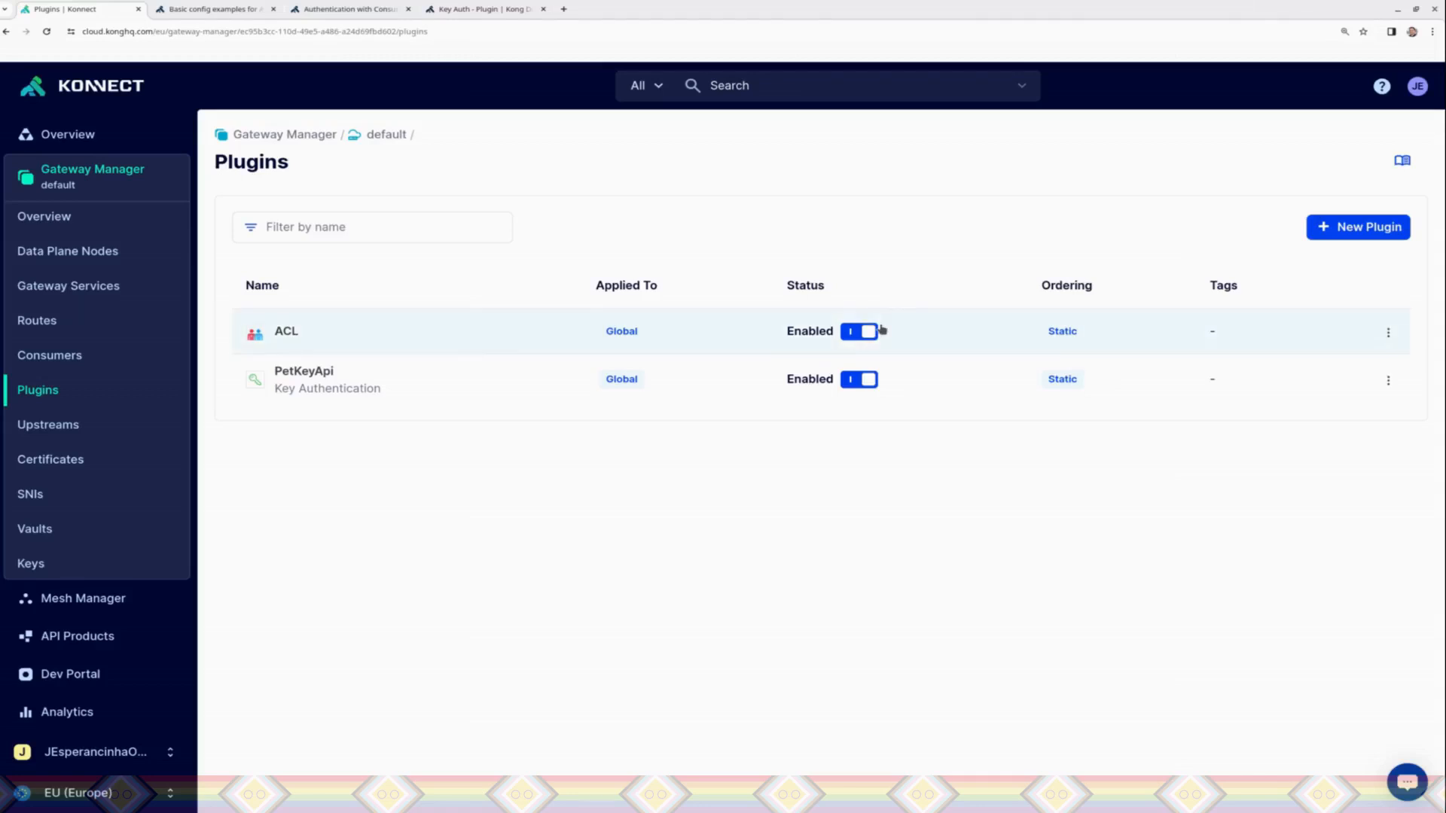
{"action": "left_click", "coordinate": [1388, 332]}
{"action": "left_click", "coordinate": [1219, 489]}
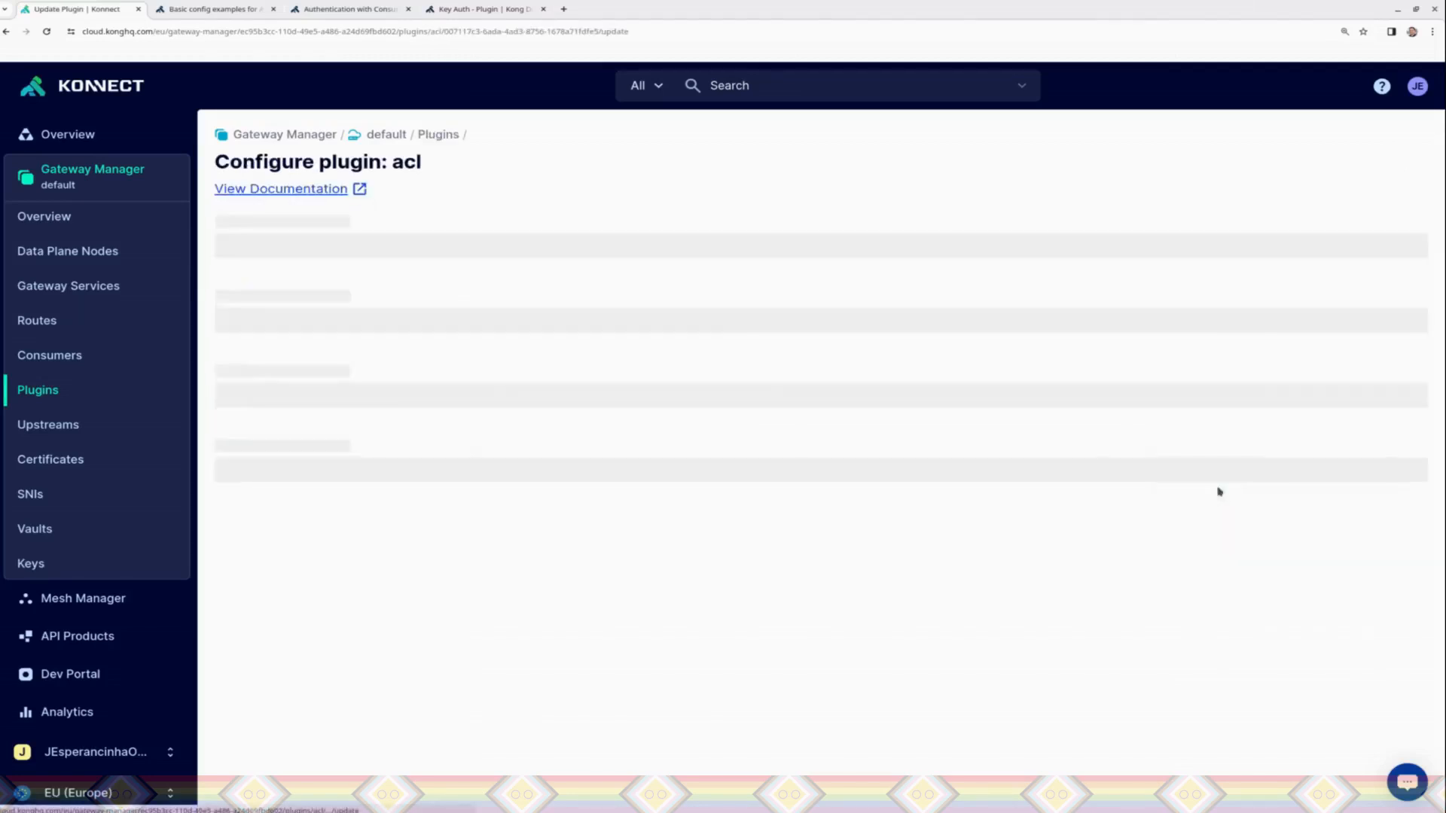
{"action": "left_click_drag", "start_coordinate": [1444, 405], "coordinate": [1442, 800]}
{"action": "left_click", "coordinate": [558, 490]}
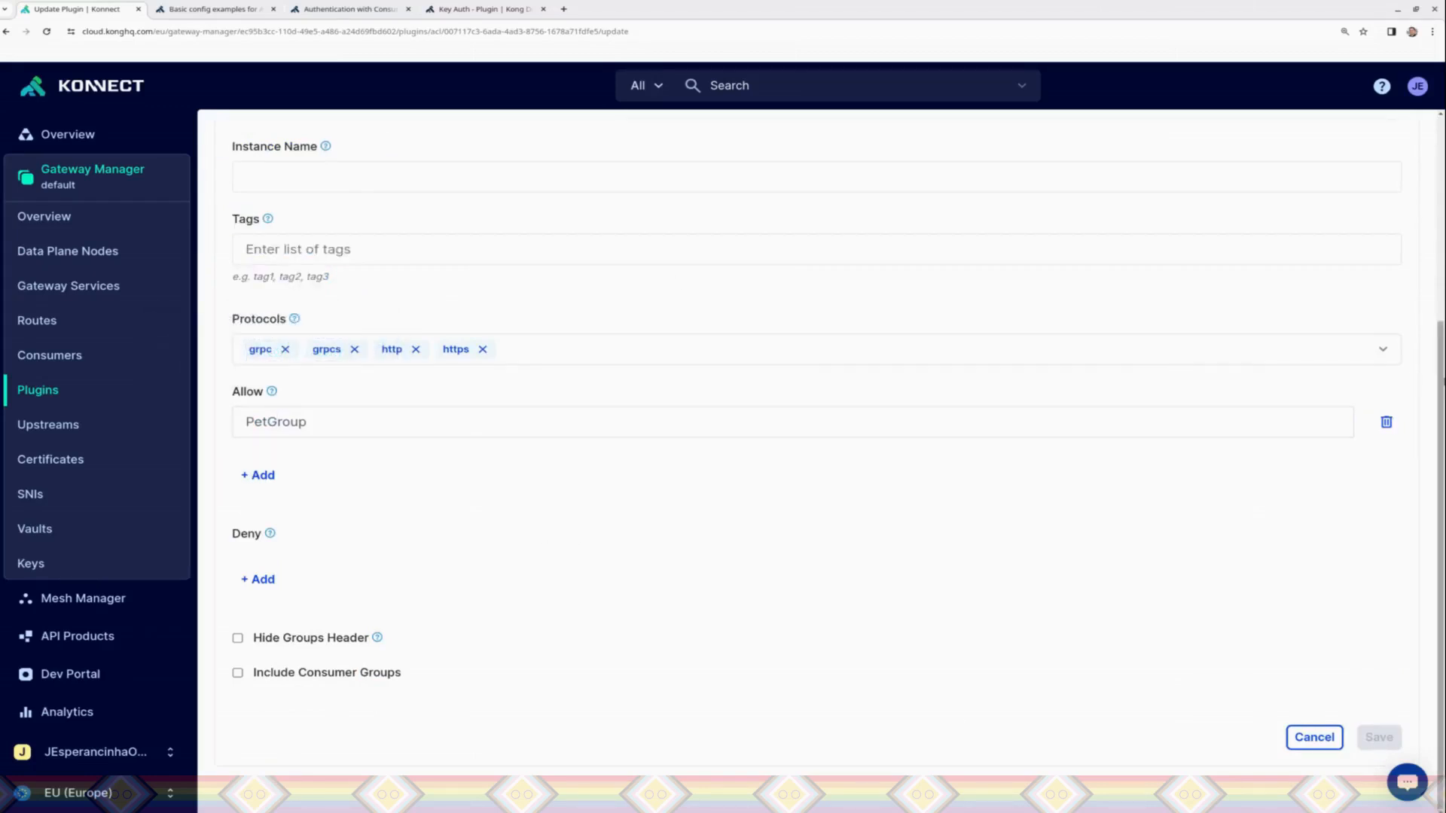
{"action": "left_click", "coordinate": [1387, 422]}
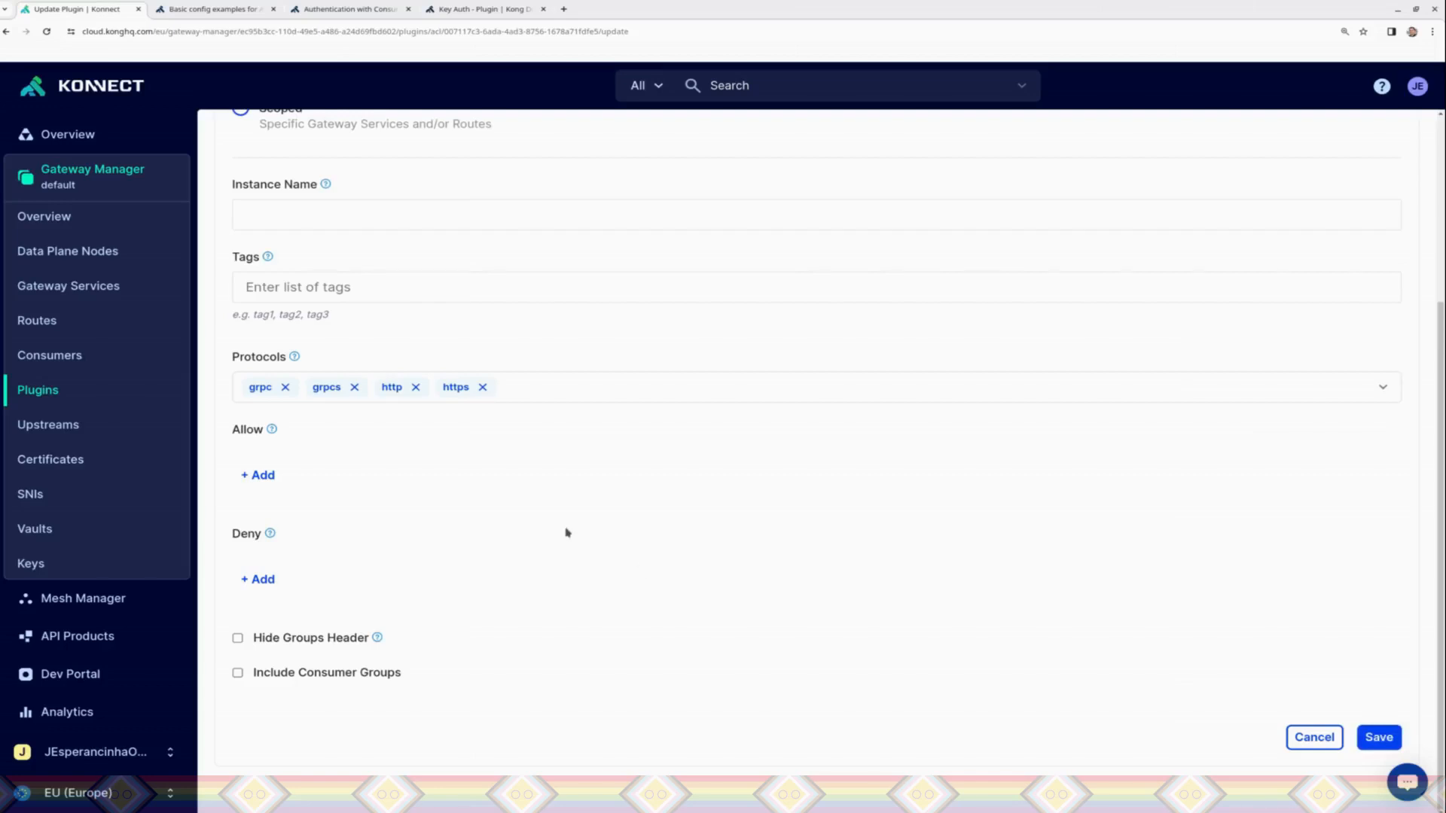
{"action": "left_click", "coordinate": [263, 579]}
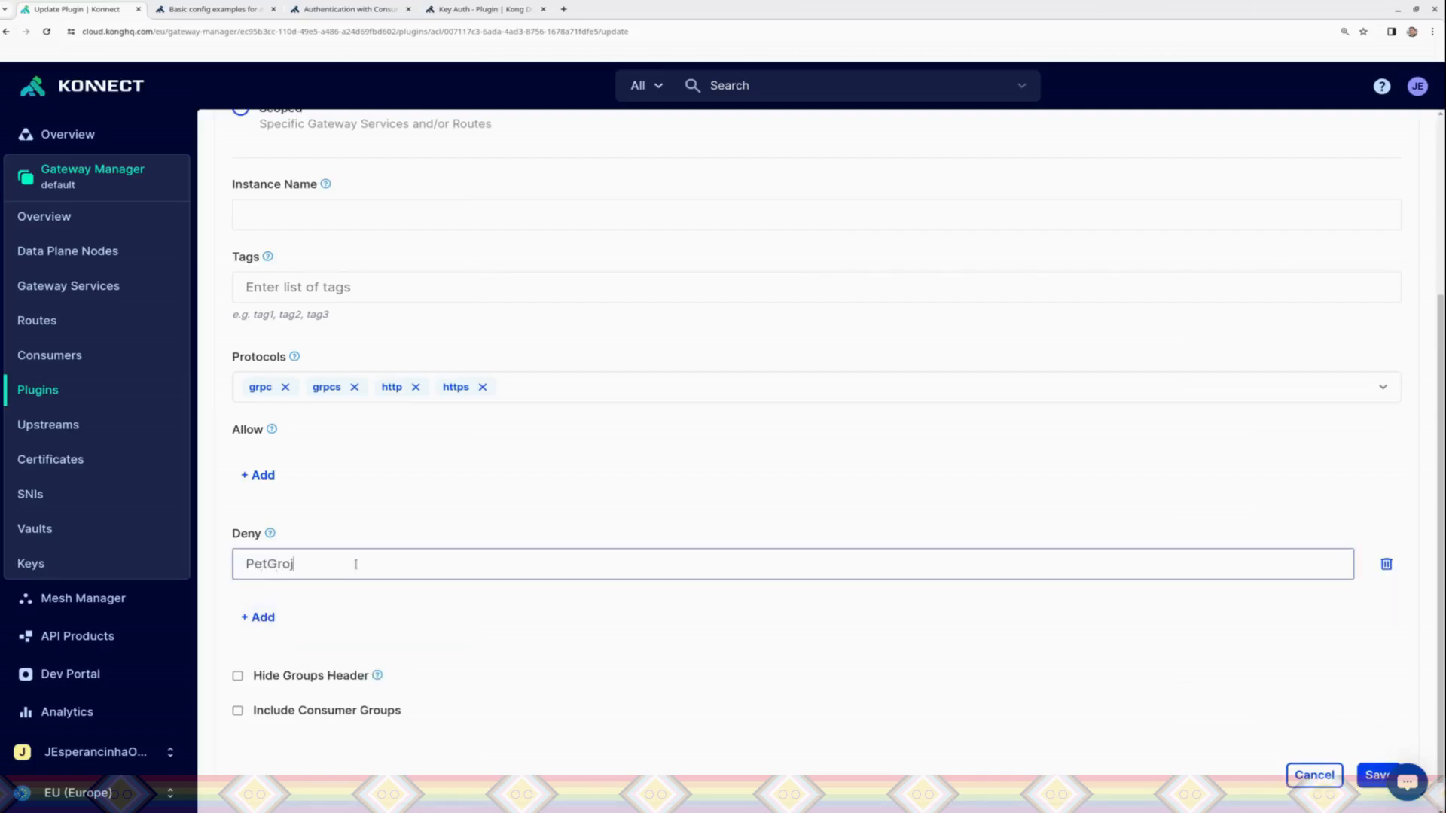
{"action": "type", "text": "PetGroup"}
{"action": "left_click", "coordinate": [630, 652]}
{"action": "left_click", "coordinate": [1388, 781]}
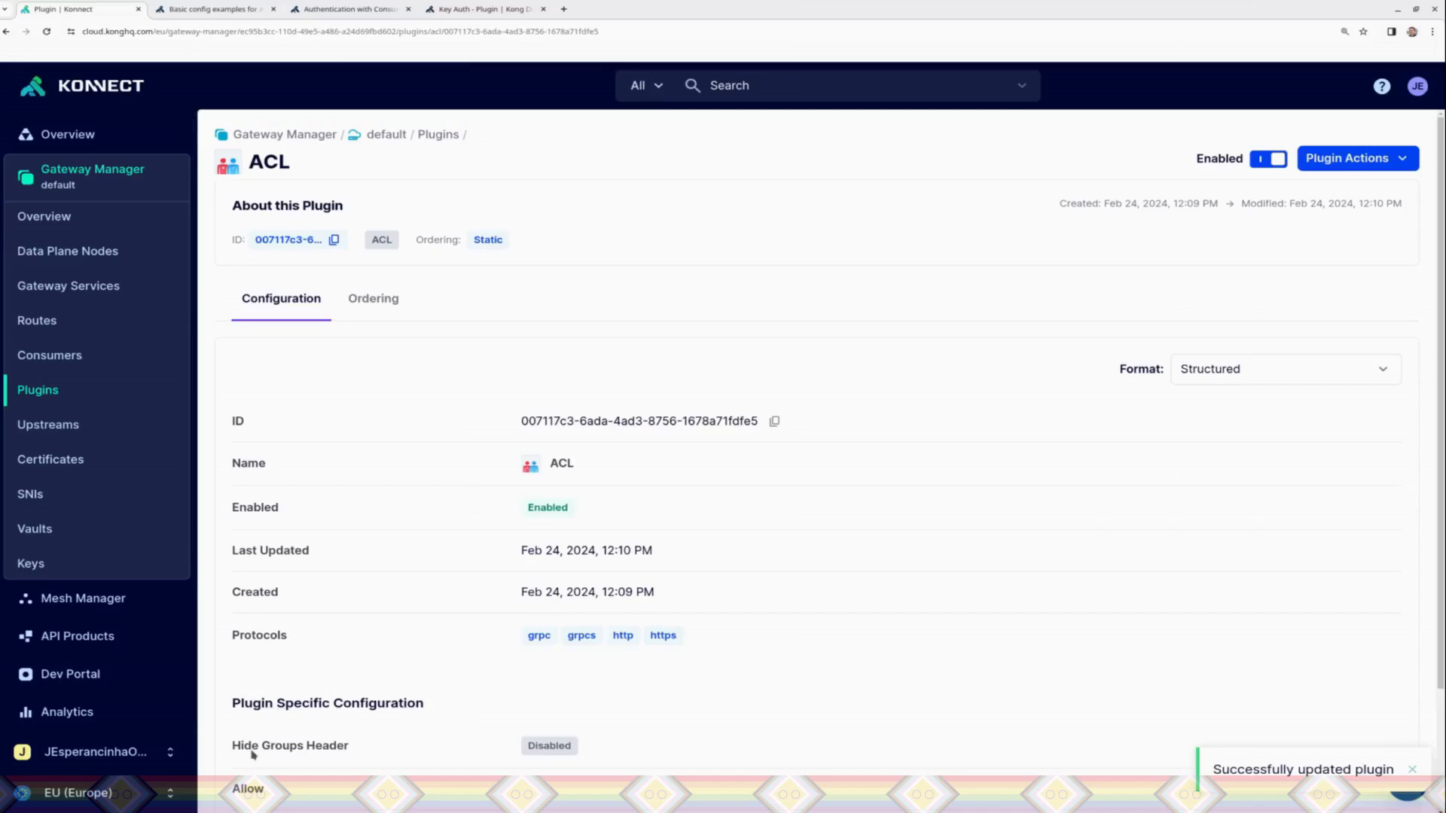
Step: Switch to Insomnia, resend the findByStatus request to test the deny rule and read the response message
{"action": "key", "text": "alt+Tab"}
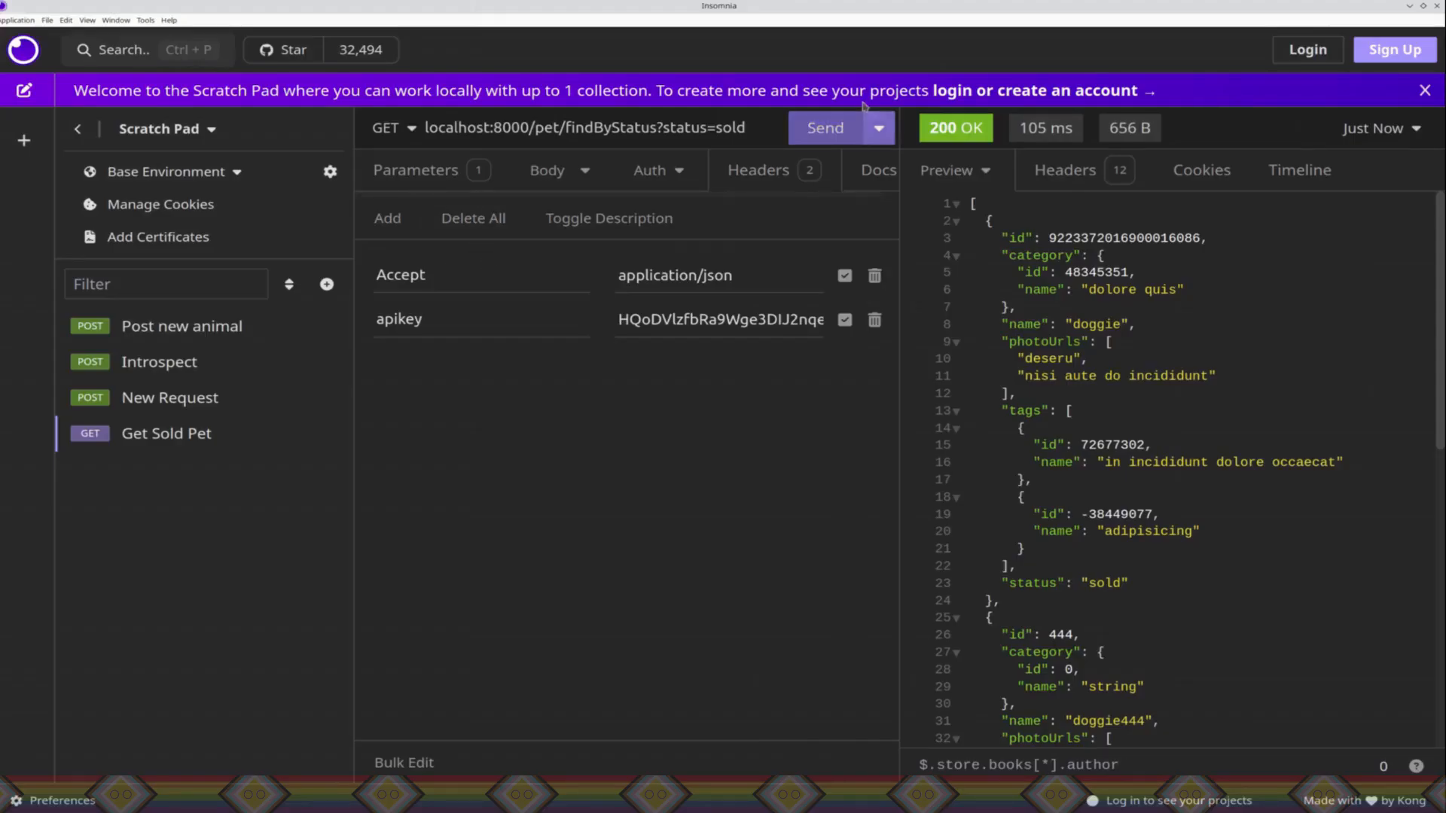
{"action": "left_click", "coordinate": [807, 144]}
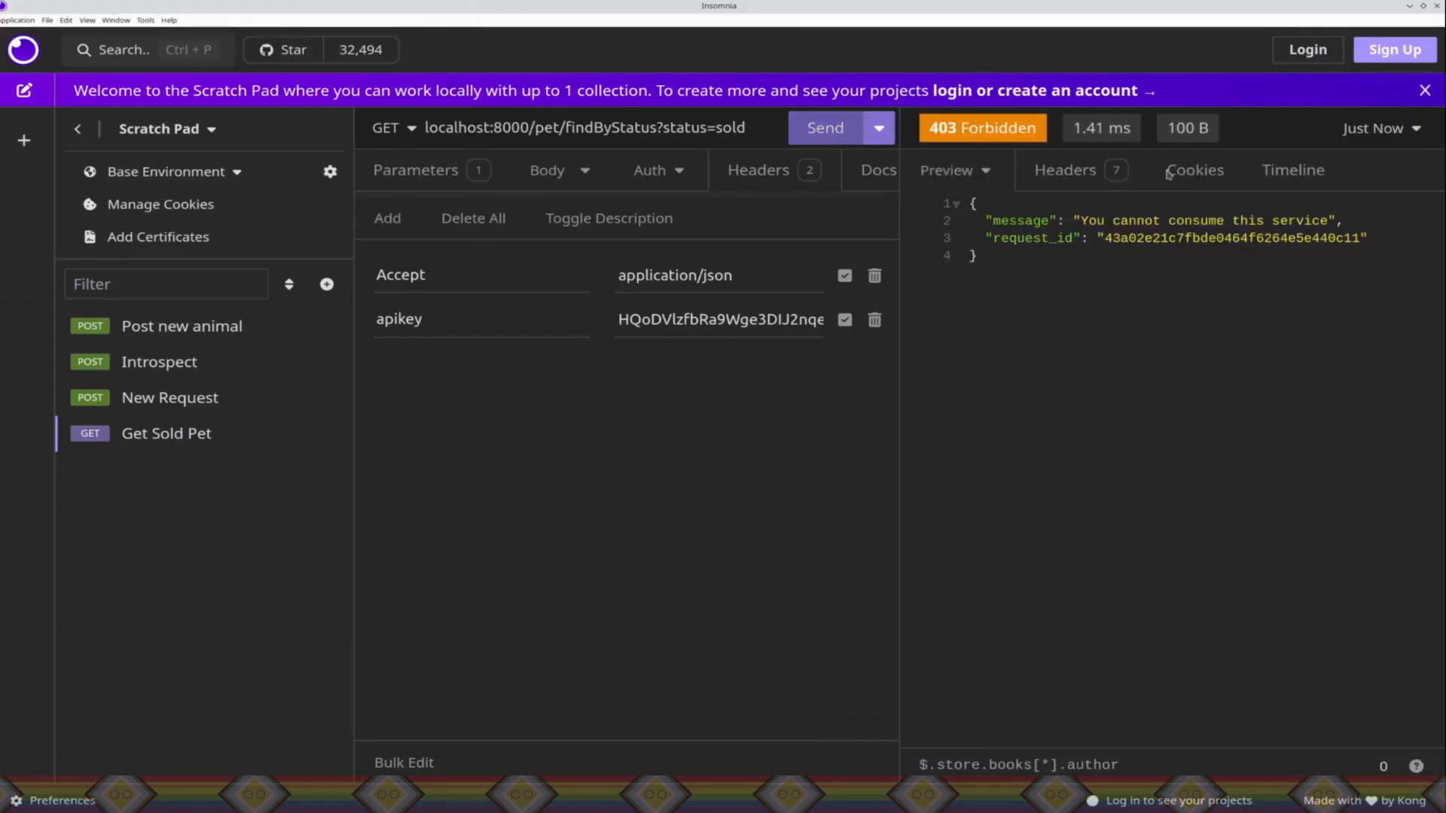
{"action": "triple_click", "coordinate": [1181, 221]}
{"action": "left_click", "coordinate": [1207, 421]}
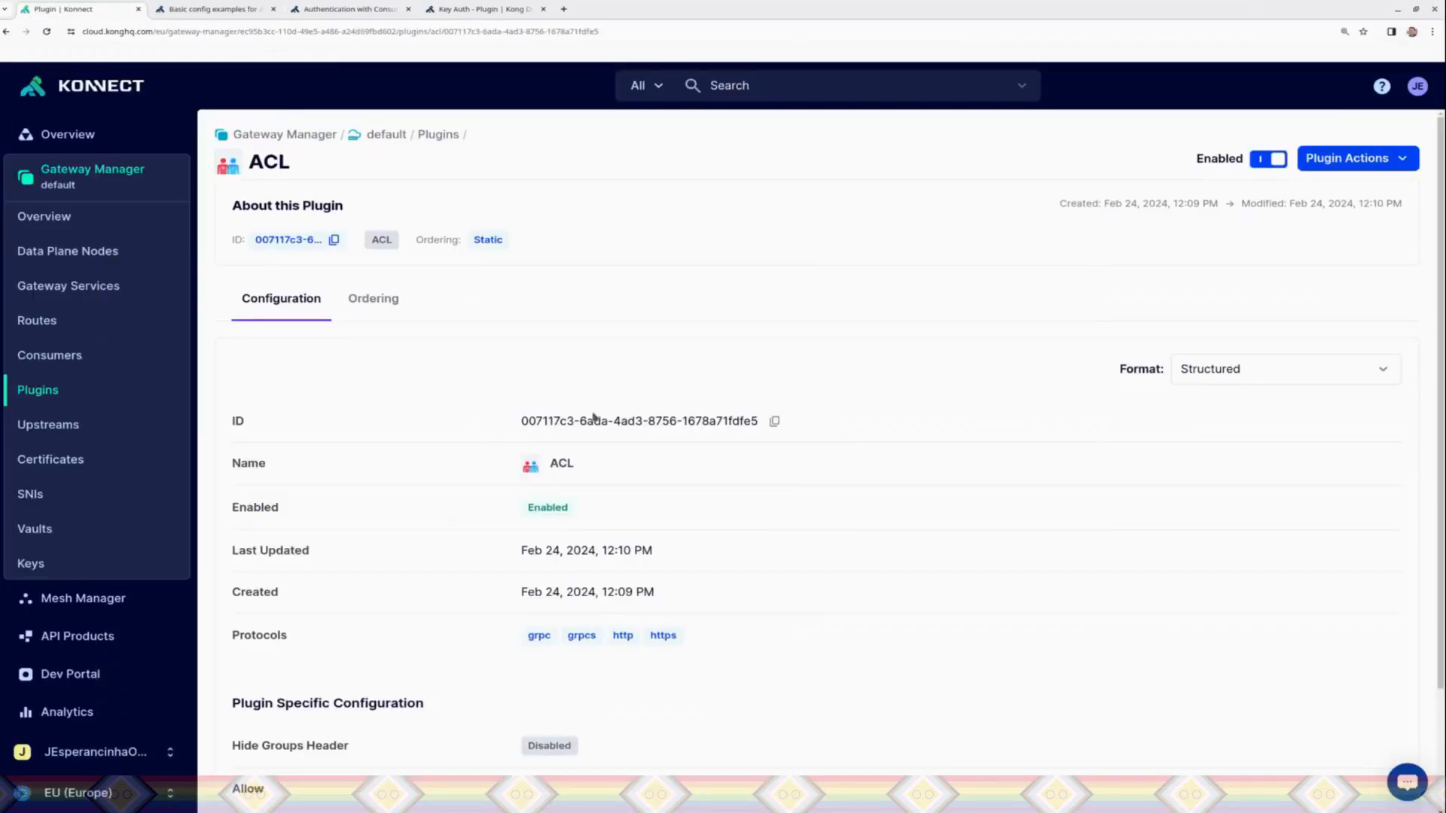
Step: Edit the ACL plugin to be scoped to the PetstoreService gateway service and the PetRoute route, and save it
{"action": "left_click", "coordinate": [1344, 162]}
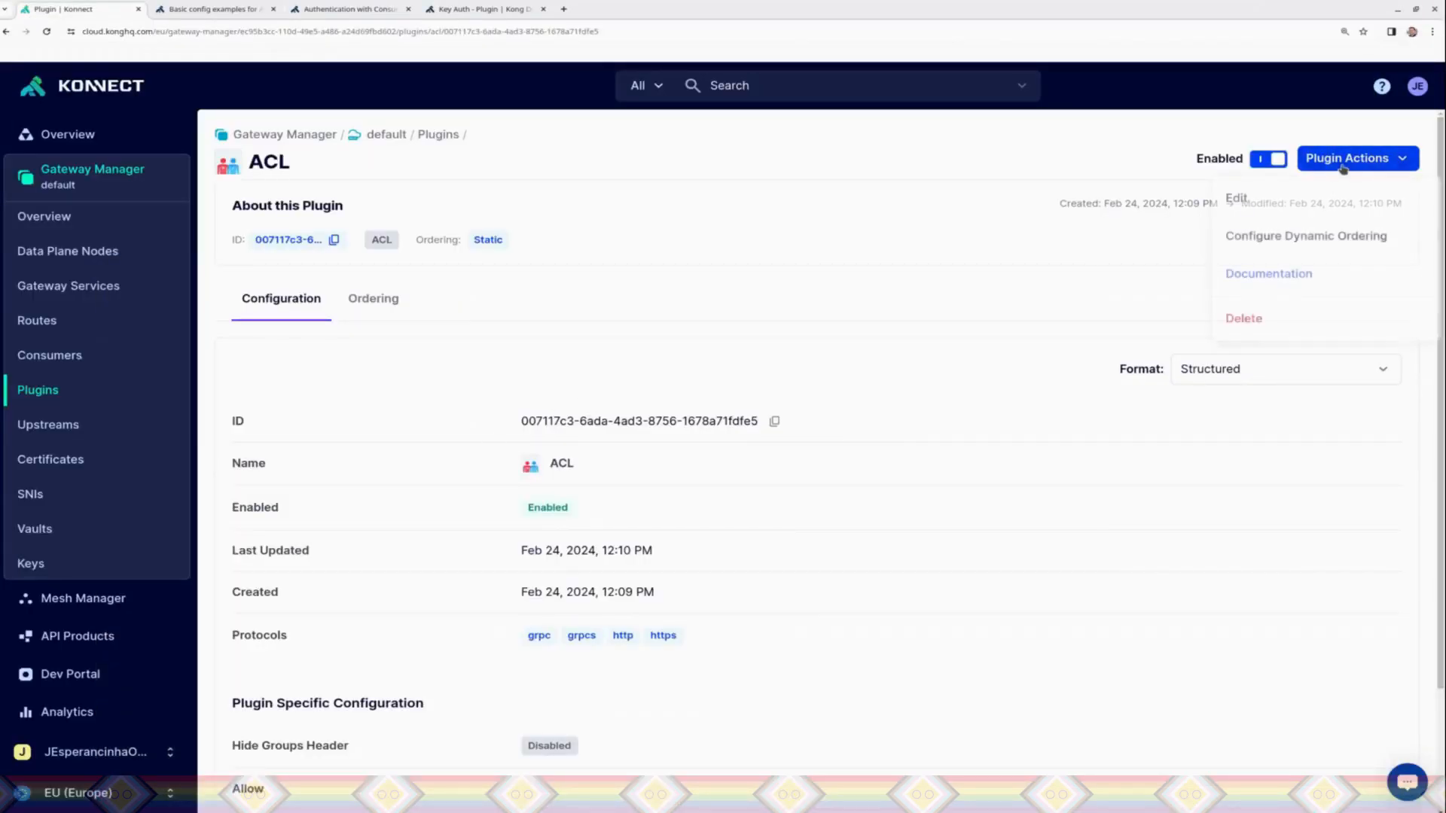
{"action": "left_click", "coordinate": [1250, 201]}
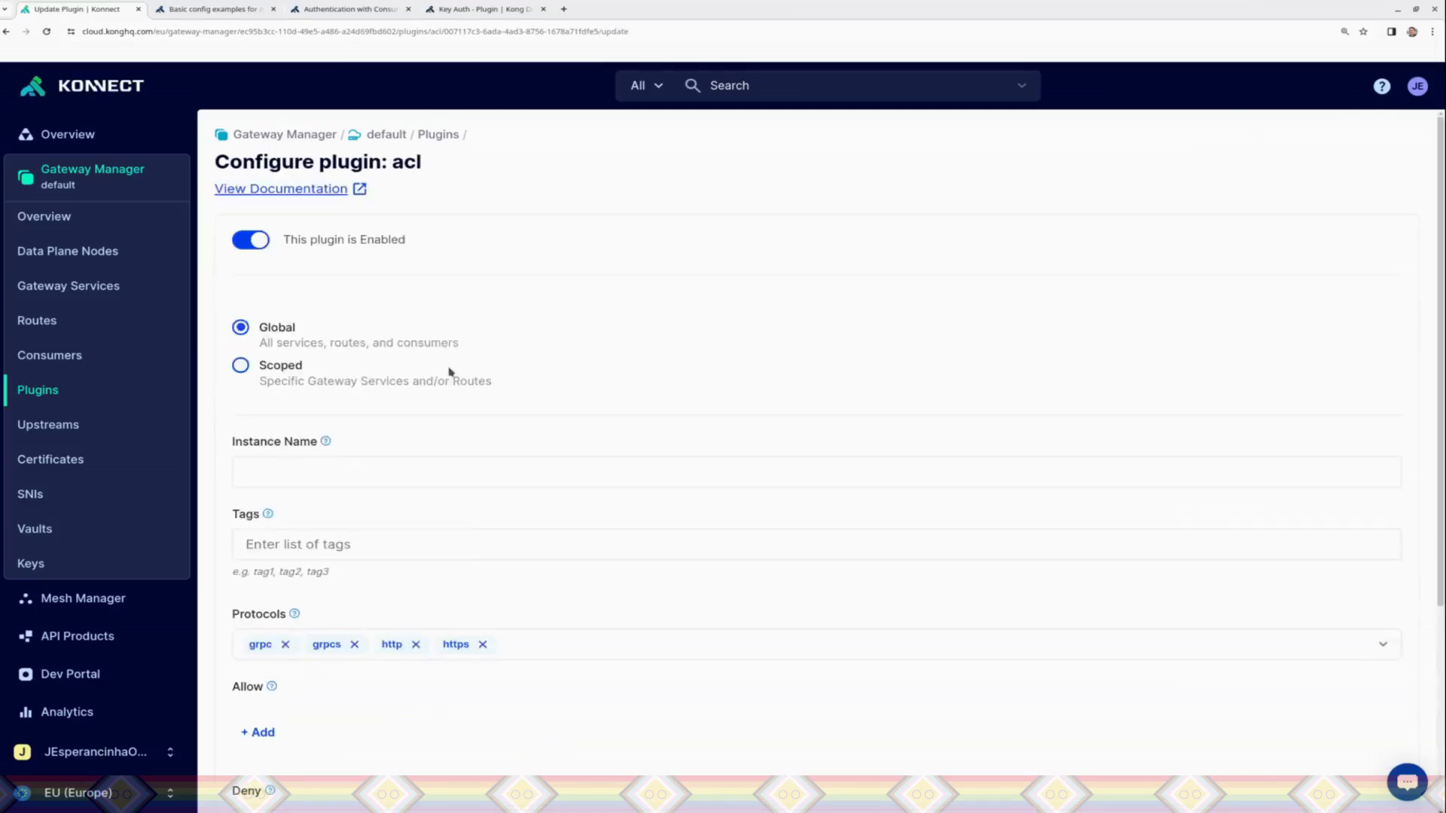
{"action": "left_click", "coordinate": [240, 364]}
{"action": "left_click", "coordinate": [314, 448]}
{"action": "type", "text": "PE"}
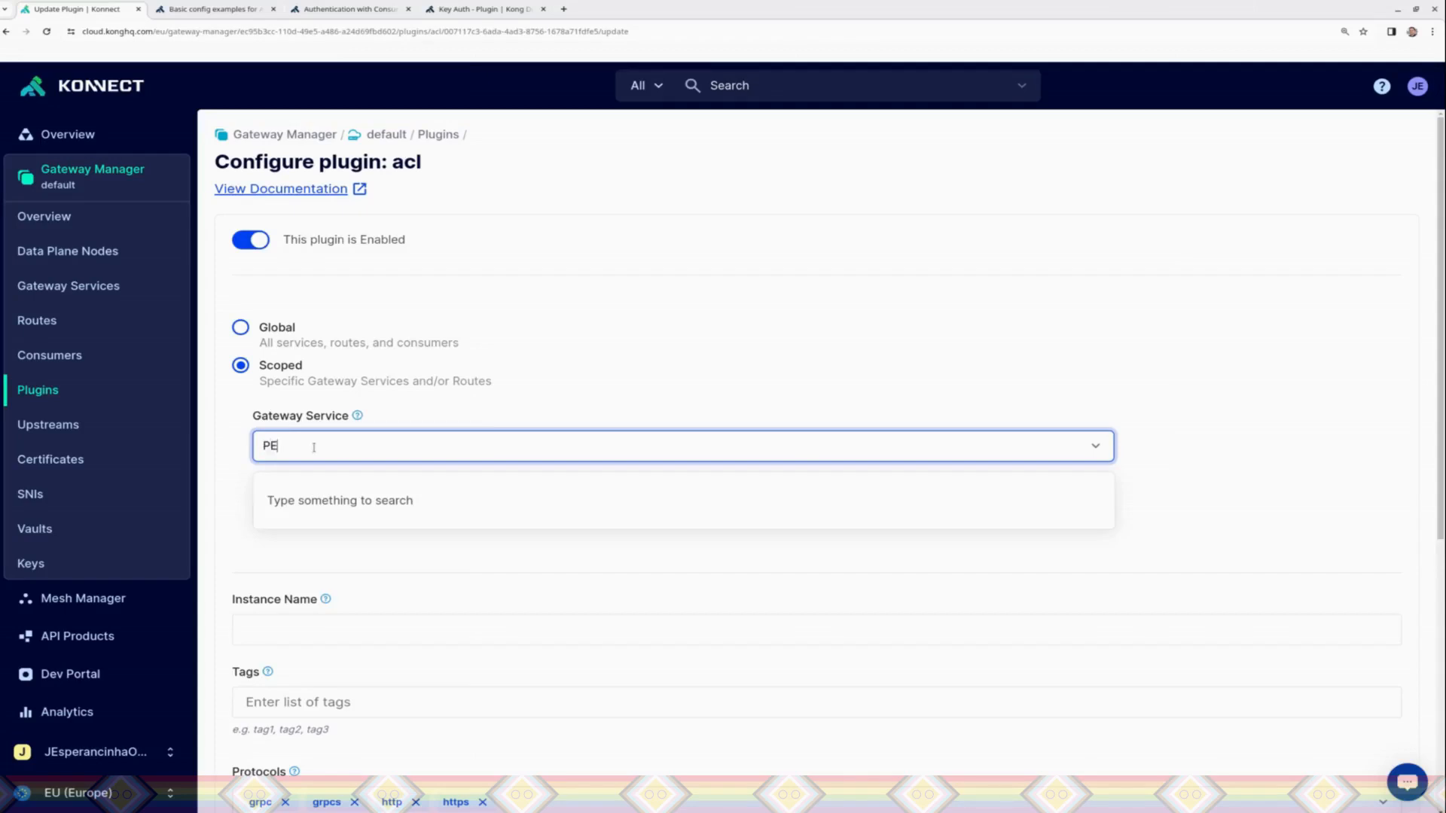
{"action": "type", "text": "t"}
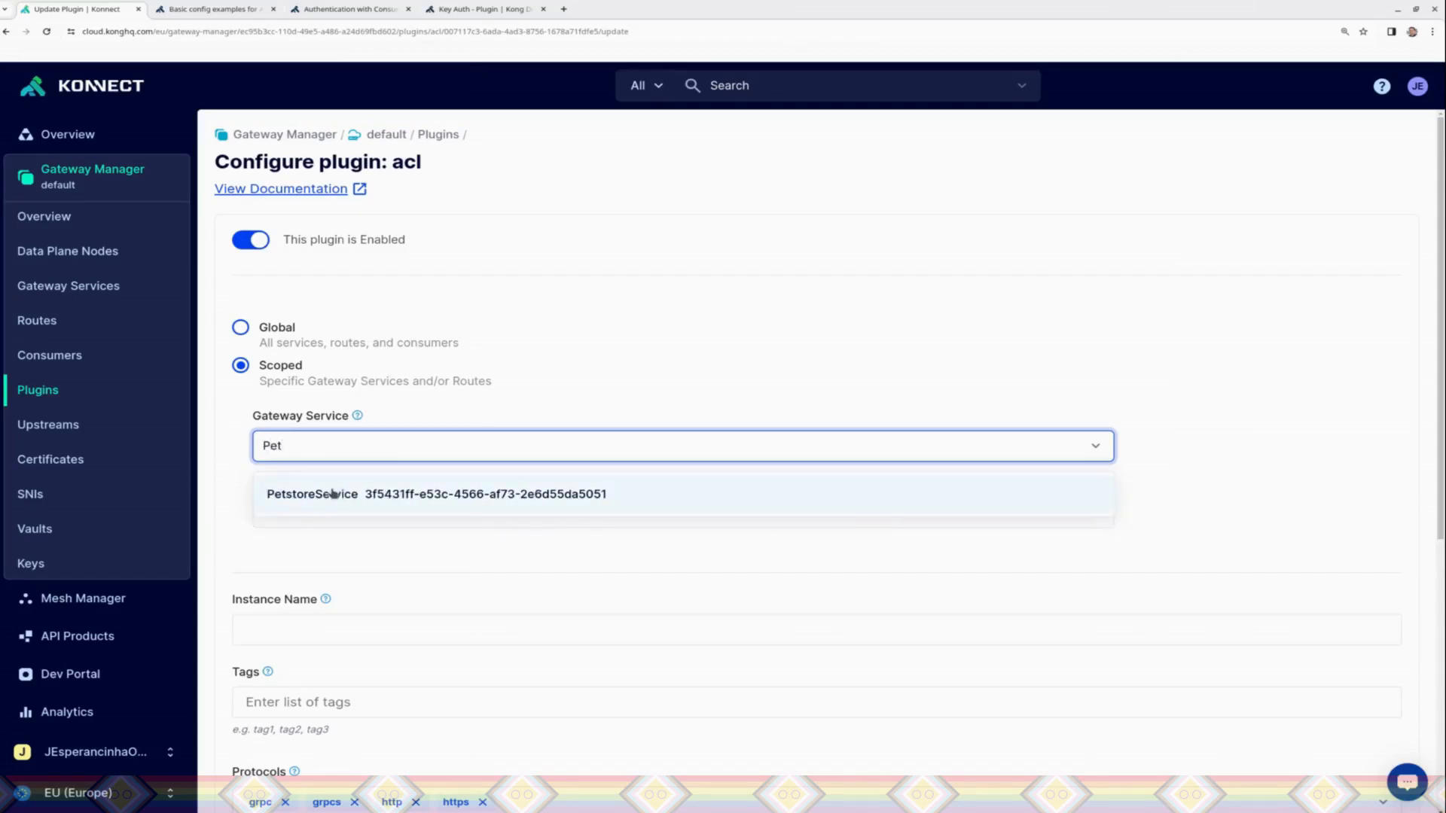
{"action": "left_click", "coordinate": [317, 497]}
{"action": "left_click", "coordinate": [301, 511]}
{"action": "type", "text": "Pet"}
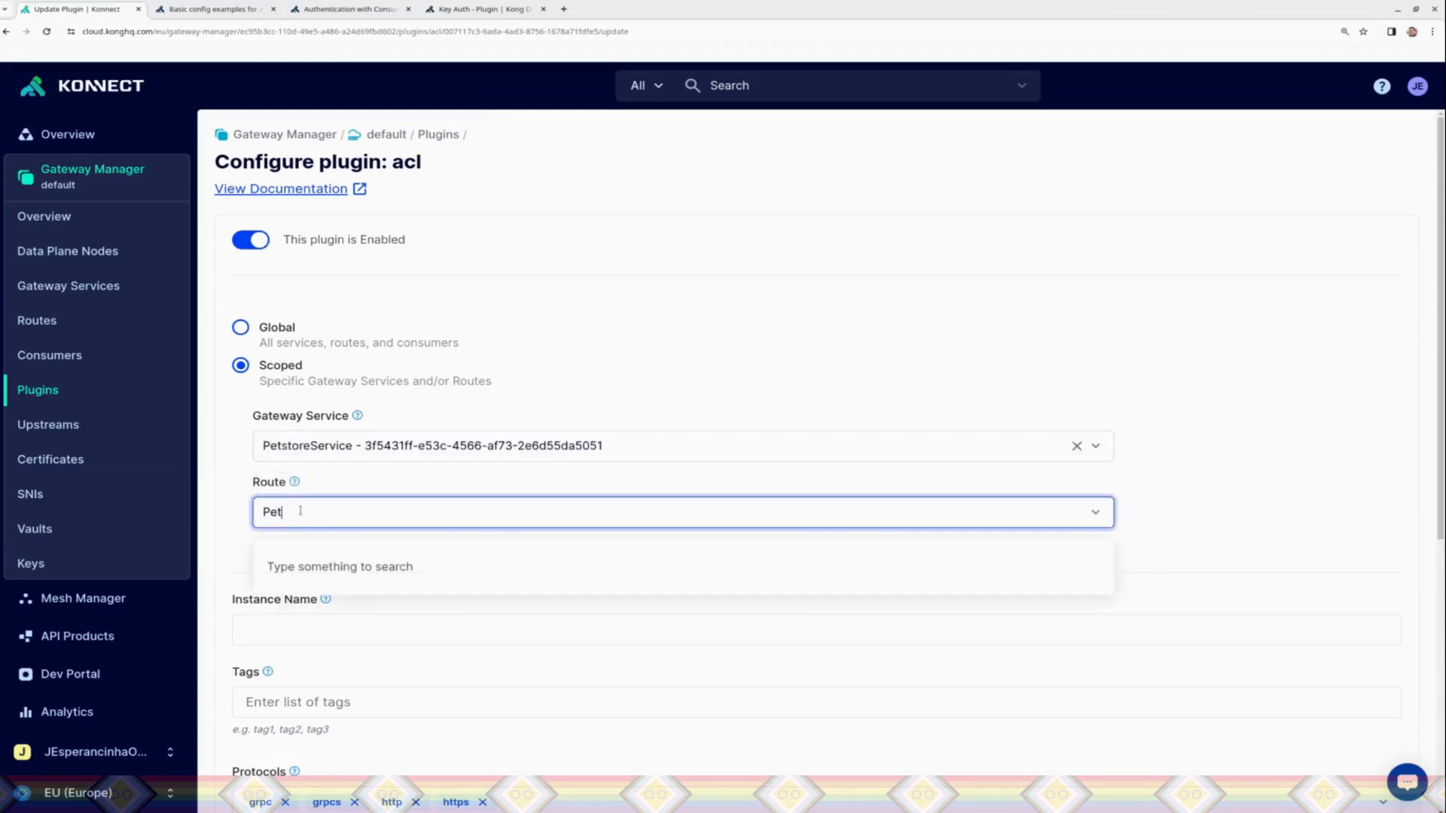
{"action": "left_click", "coordinate": [329, 574]}
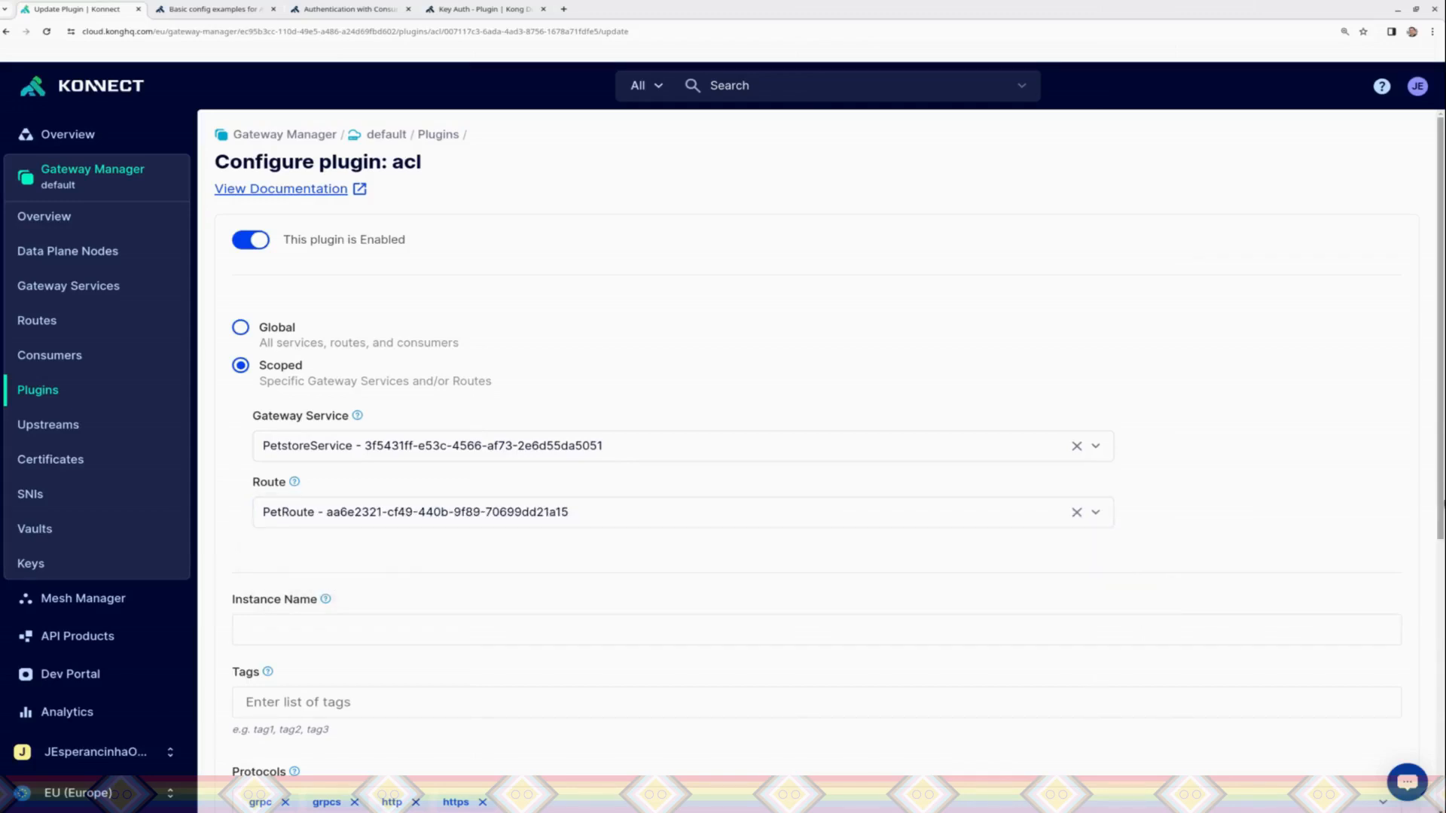
{"action": "scroll", "coordinate": [1441, 559], "scroll_direction": "down", "scroll_amount": 6}
{"action": "left_click", "coordinate": [1372, 736]}
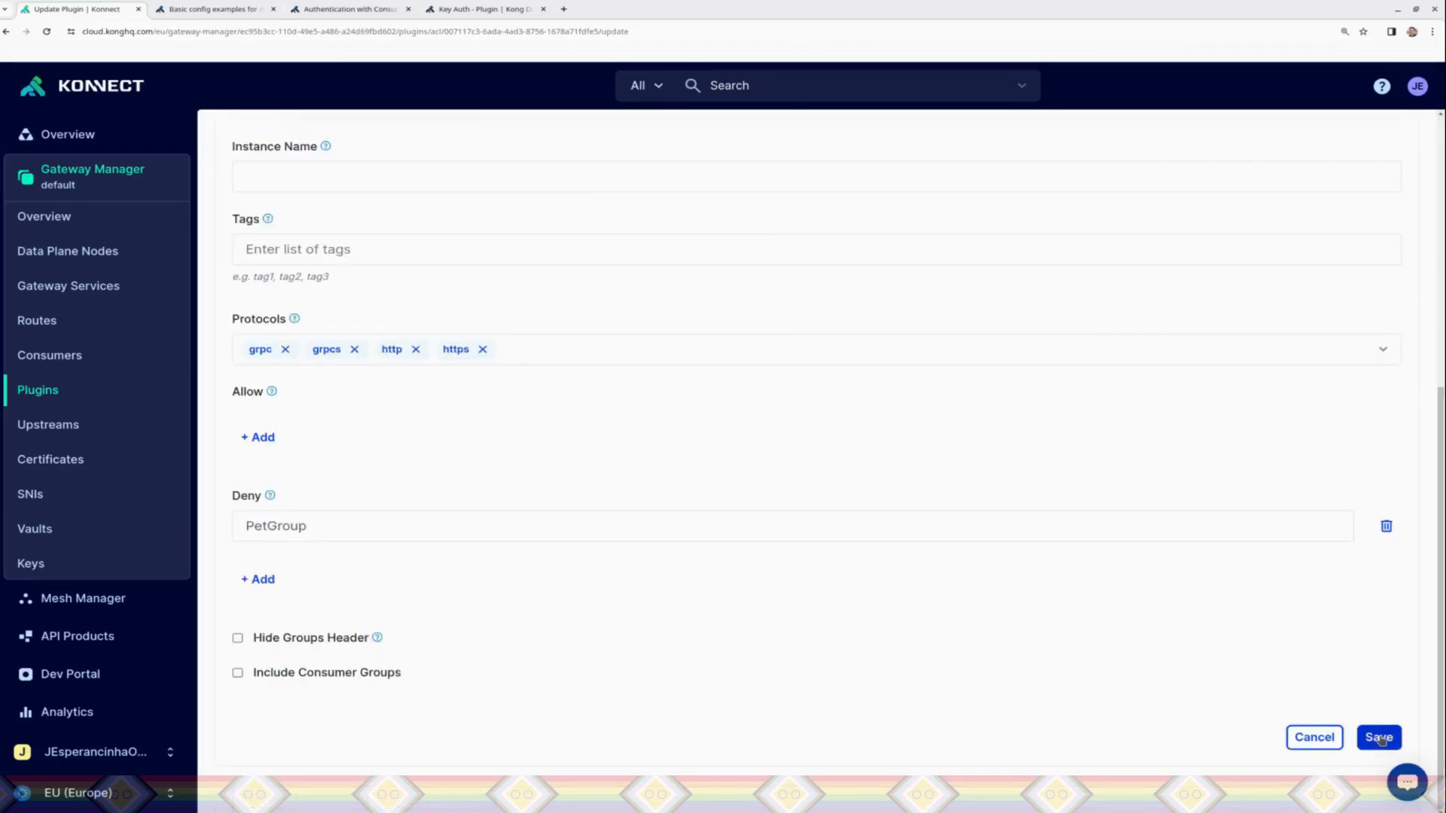
Step: Review the saved ACL plugin configuration, and switch to Insomnia to resend the findByStatus request under the scoped deny rule
{"action": "mouse_move", "coordinate": [1442, 388]}
{"action": "left_mouse_down"}
{"action": "mouse_move", "coordinate": [1443, 568]}
{"action": "mouse_move", "coordinate": [1444, 413]}
{"action": "left_mouse_up"}
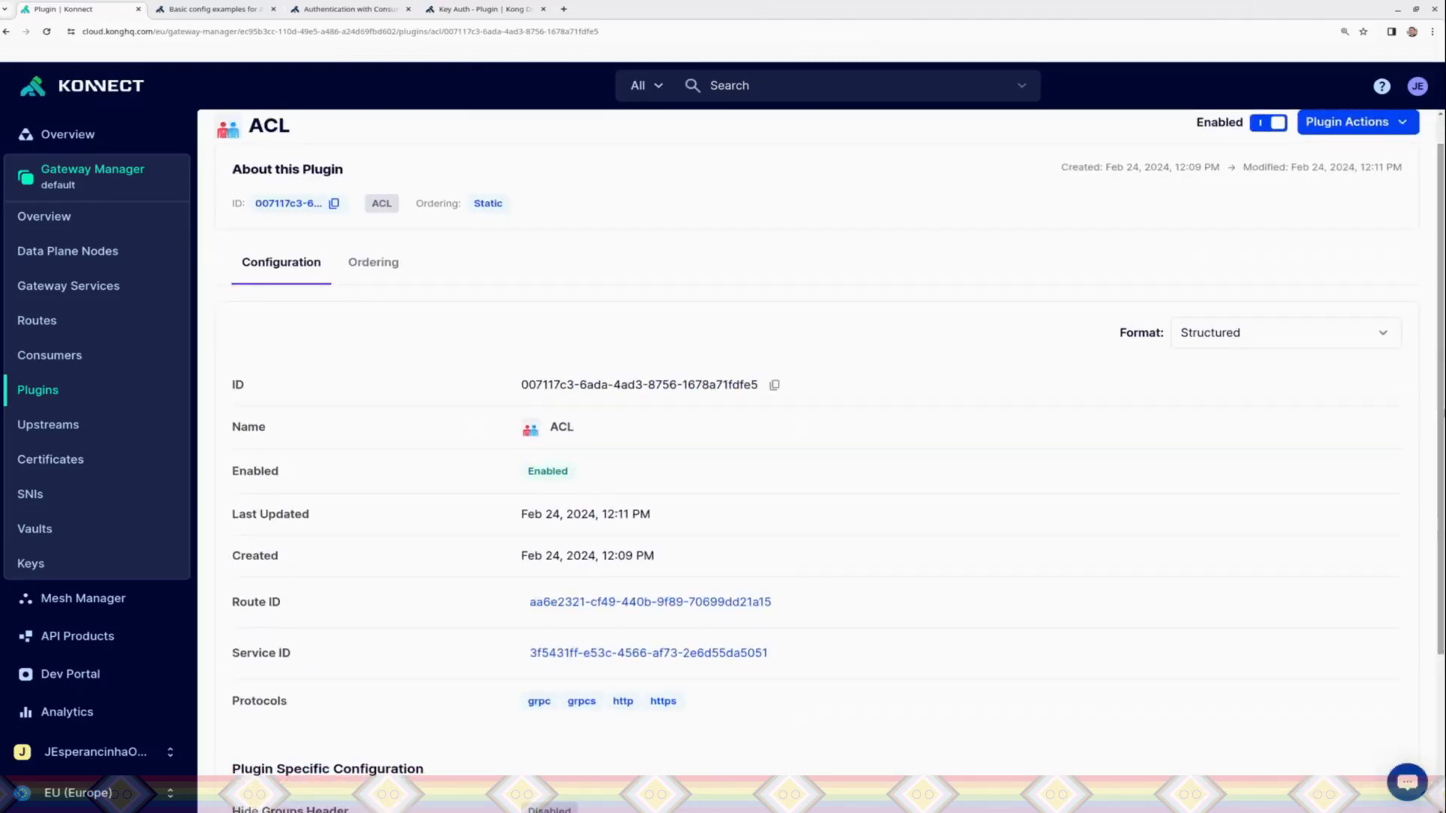
{"action": "scroll", "coordinate": [829, 459], "scroll_direction": "down", "scroll_amount": 3}
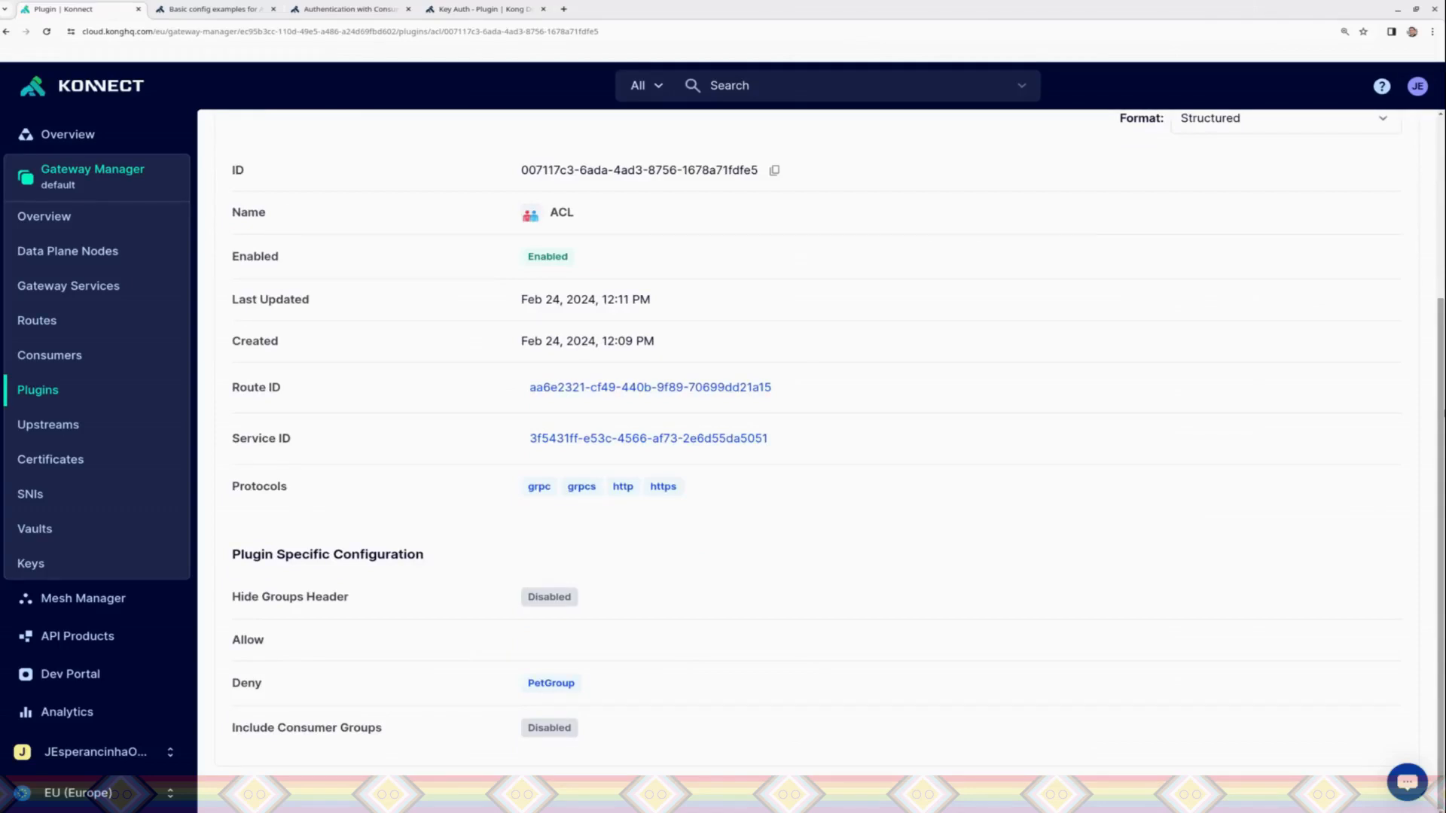
{"action": "scroll", "coordinate": [1015, 475], "scroll_direction": "up", "scroll_amount": 3}
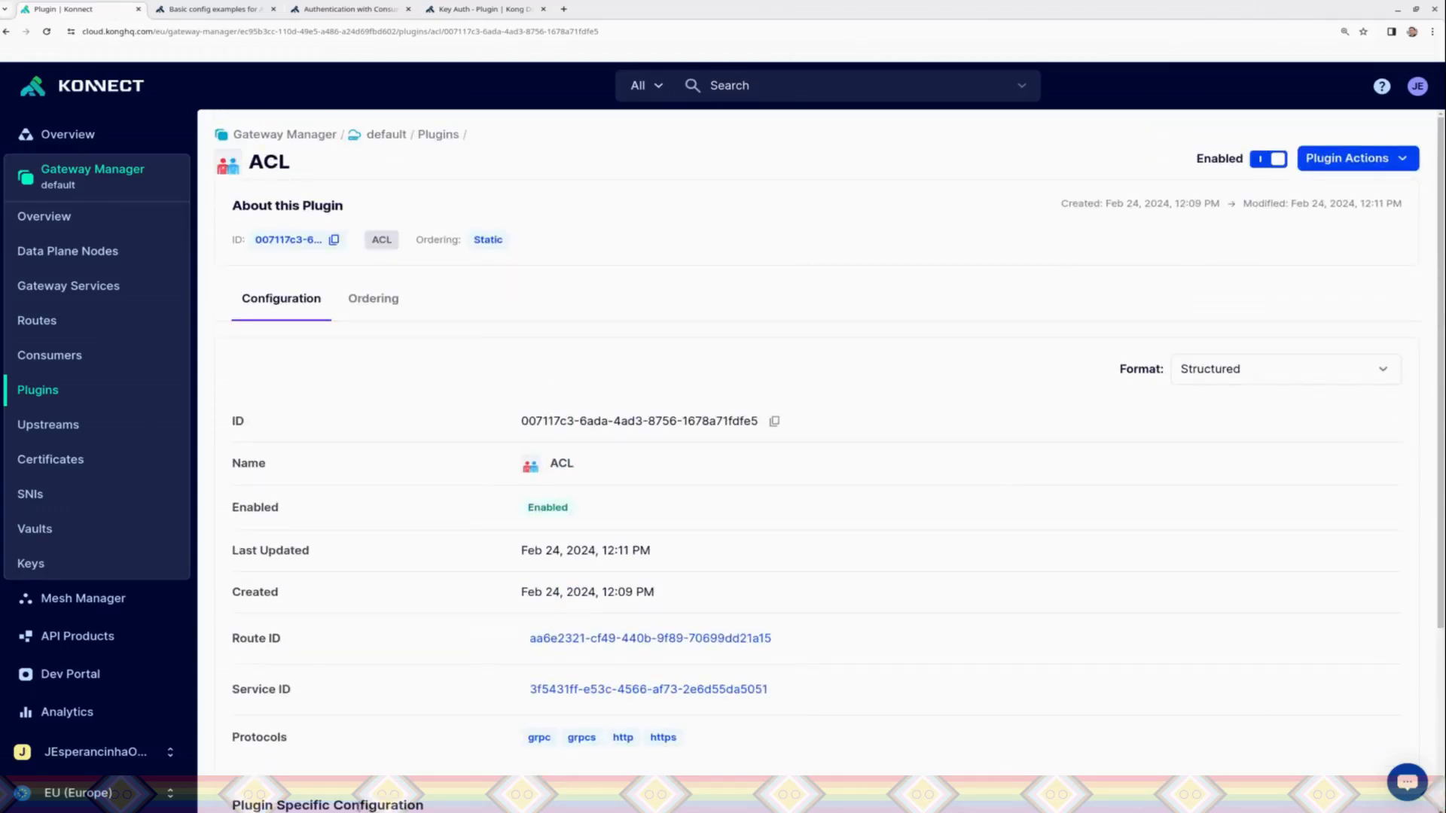
{"action": "key", "text": "alt+Tab"}
{"action": "left_click", "coordinate": [831, 129]}
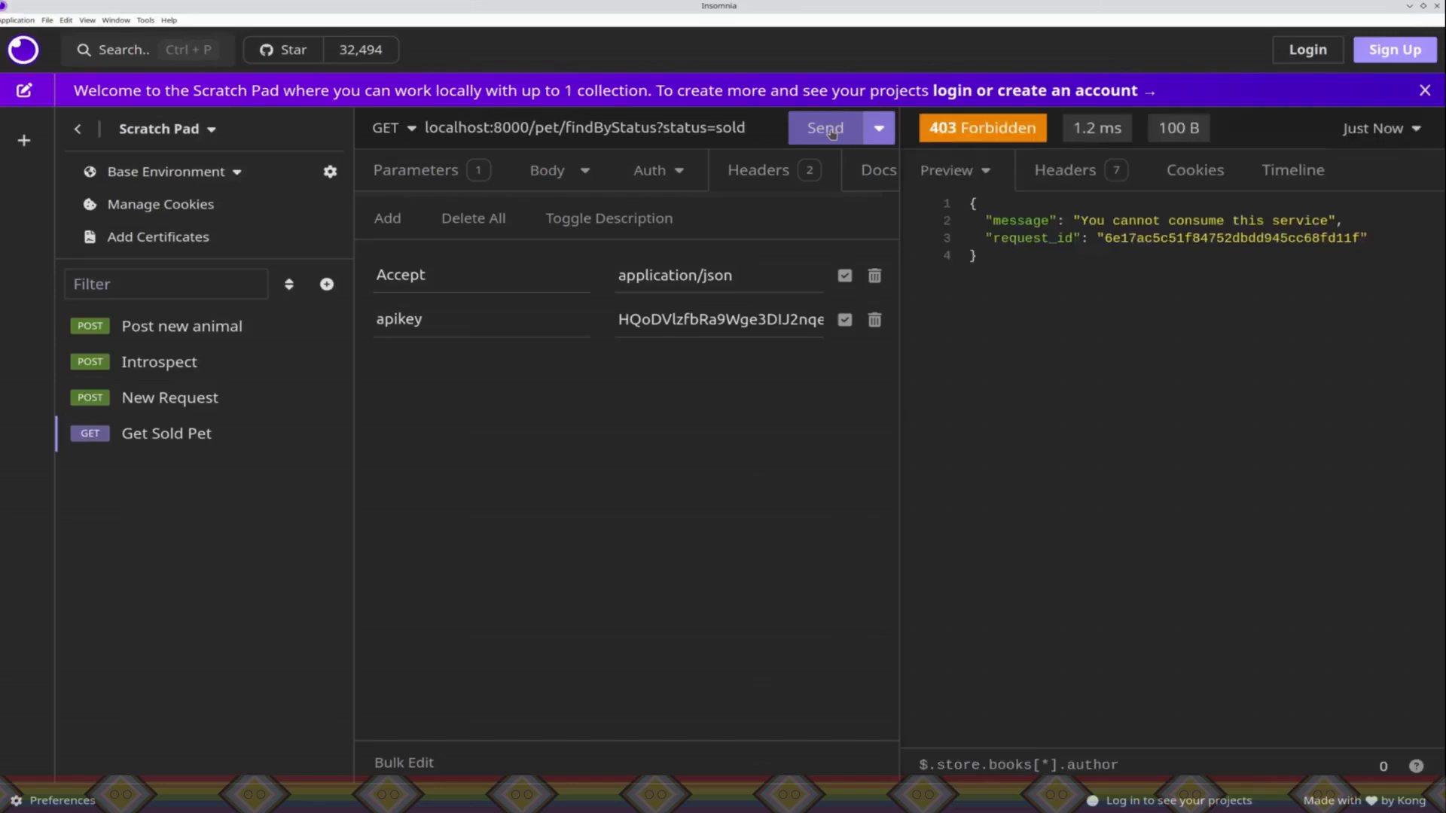
Step: Return to Konnect and edit the scoped ACL plugin, moving PetGroup from the Deny list to the Allow list, and save it
{"action": "key", "text": "alt+Tab"}
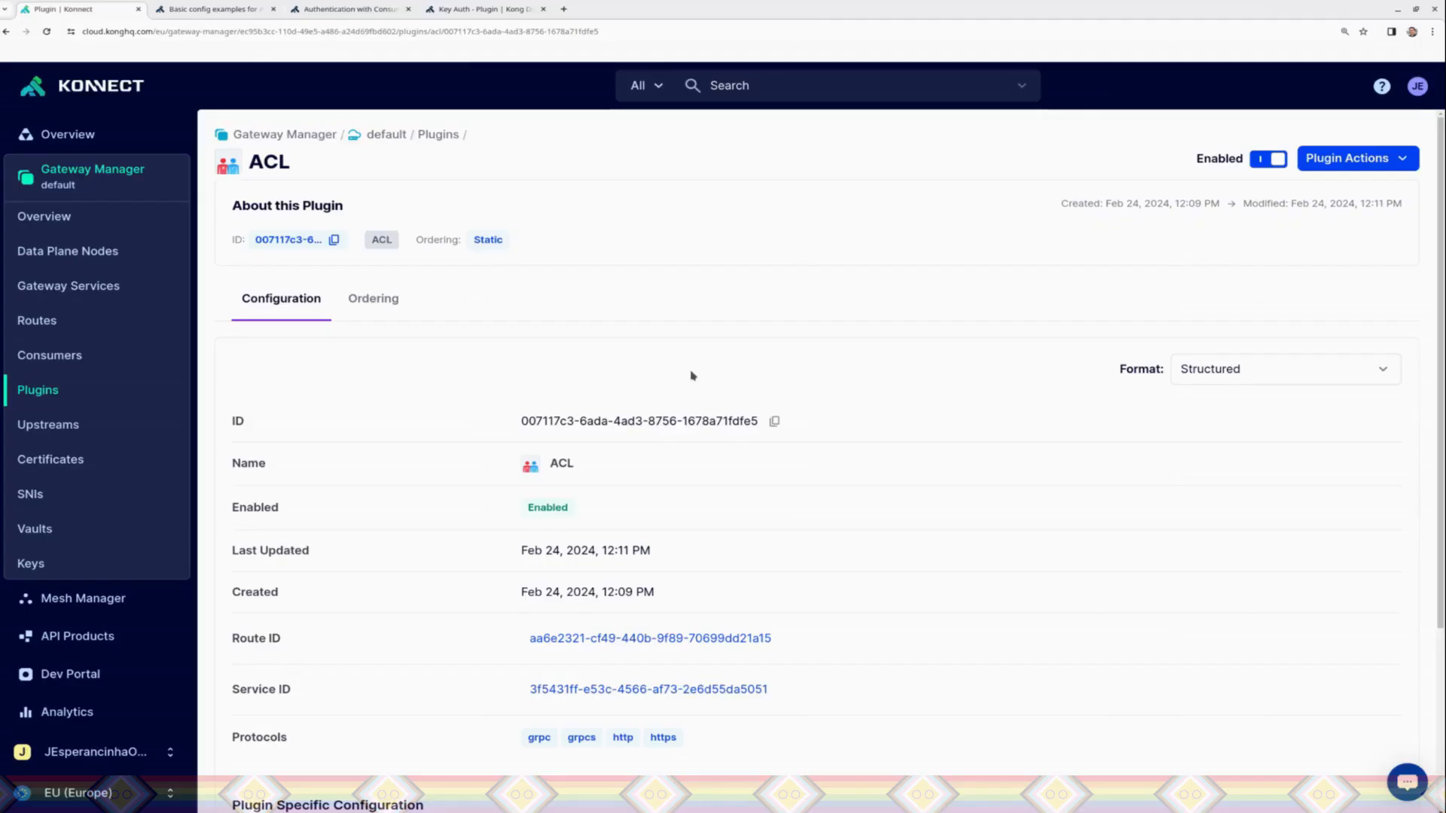
{"action": "left_click", "coordinate": [1337, 158]}
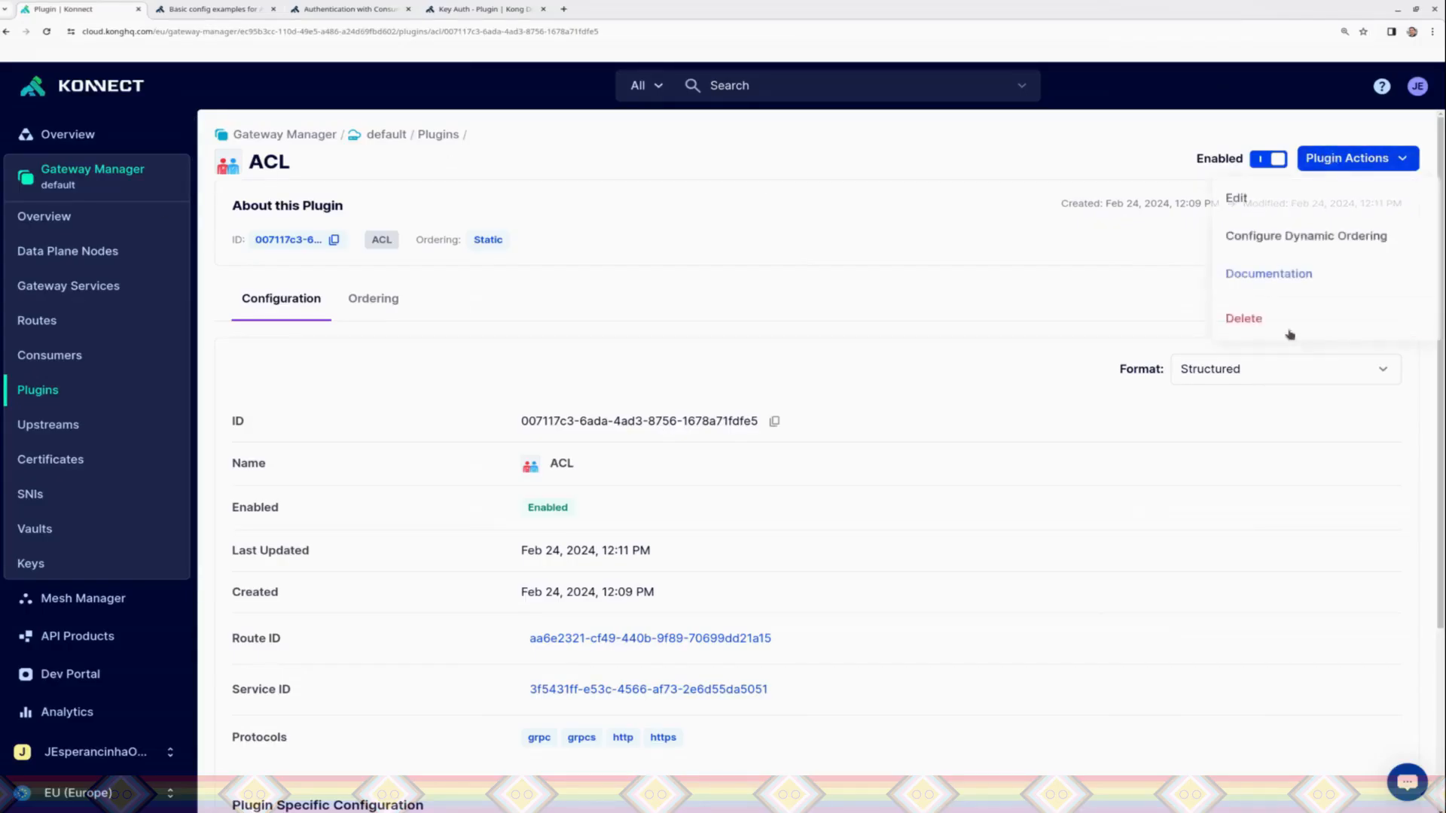
{"action": "left_click", "coordinate": [1249, 201]}
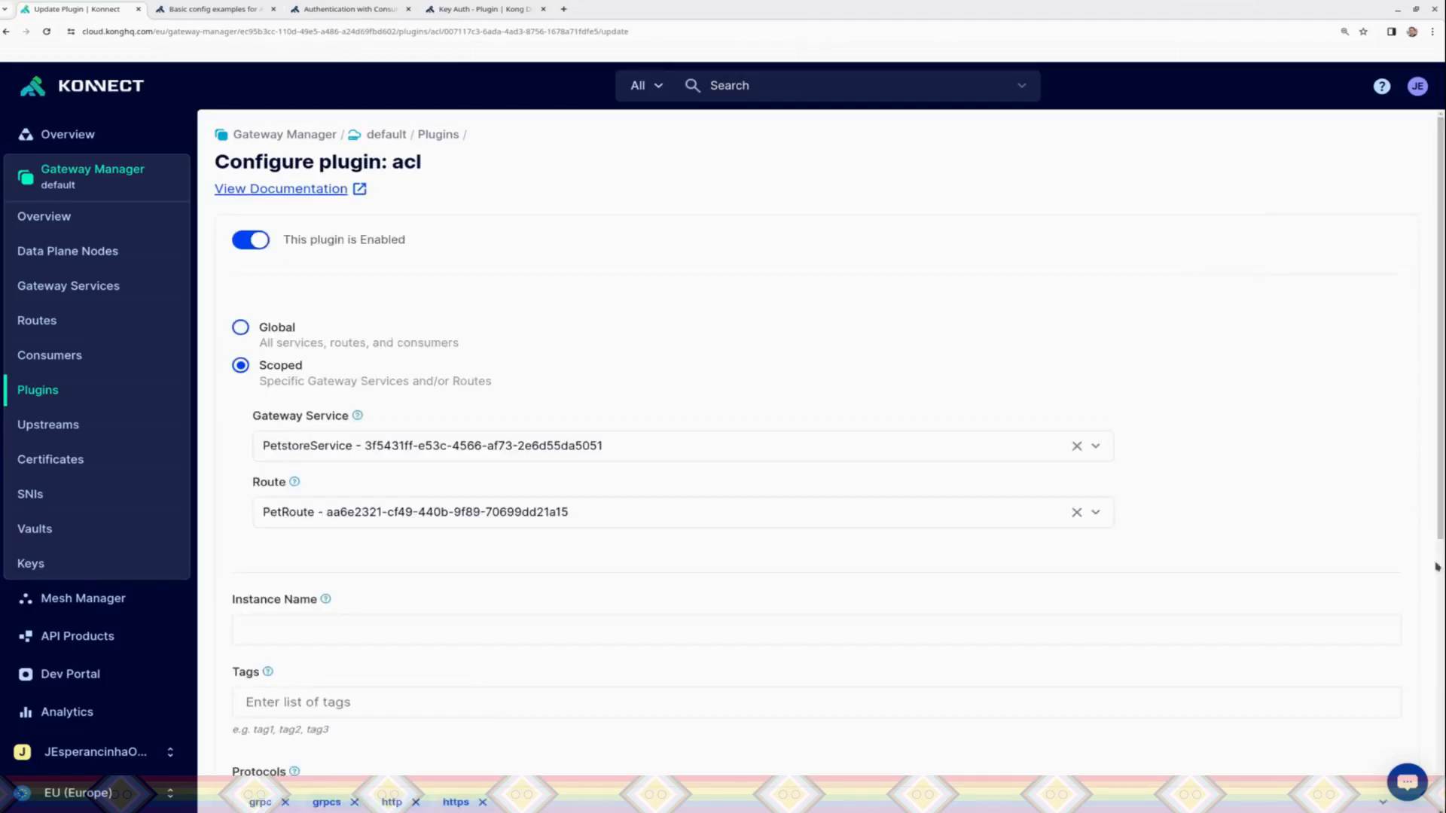
{"action": "scroll", "coordinate": [753, 452], "scroll_direction": "down", "scroll_amount": 6}
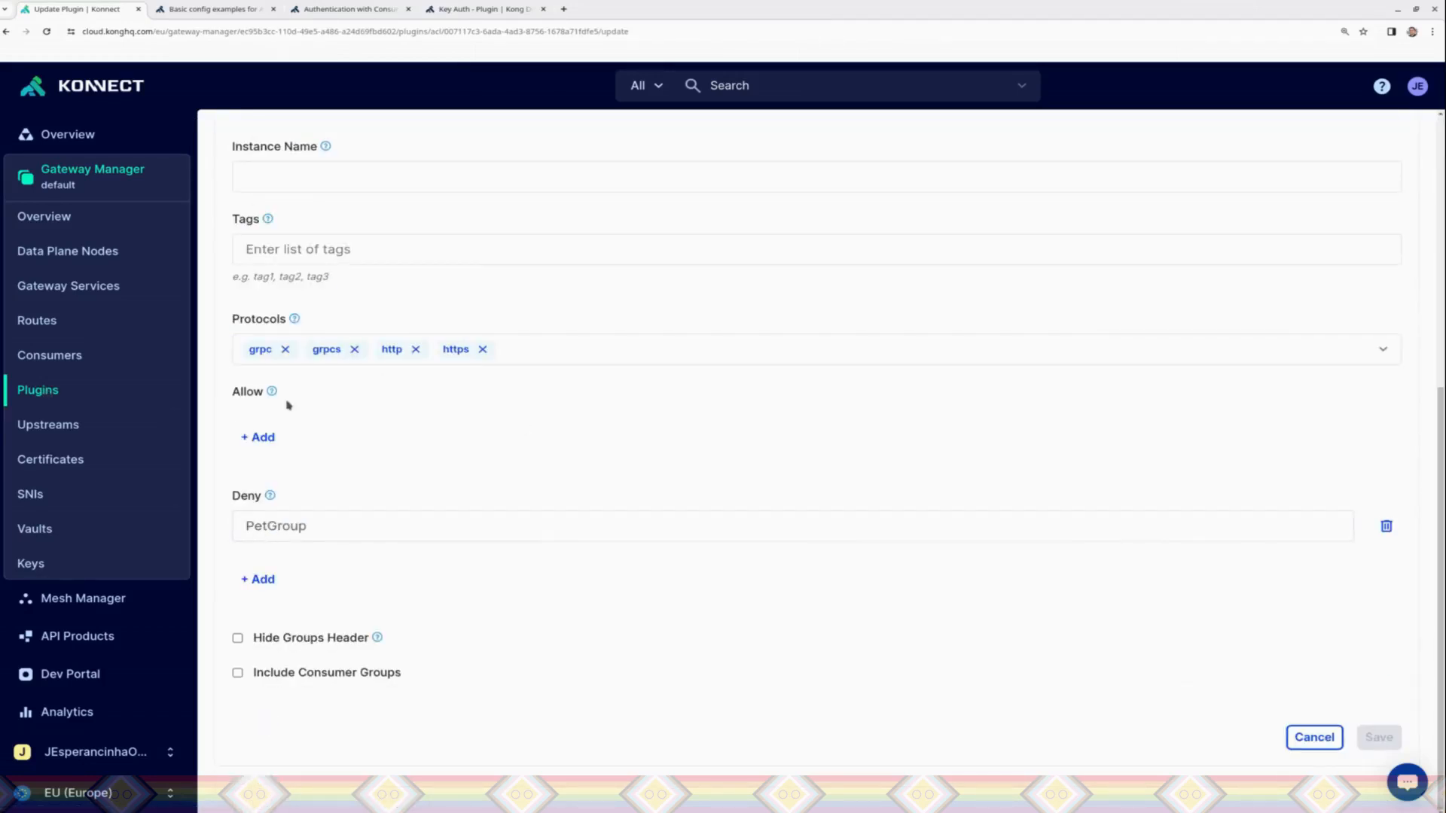
{"action": "left_click", "coordinate": [263, 438]}
{"action": "type", "text": "PetGroup"}
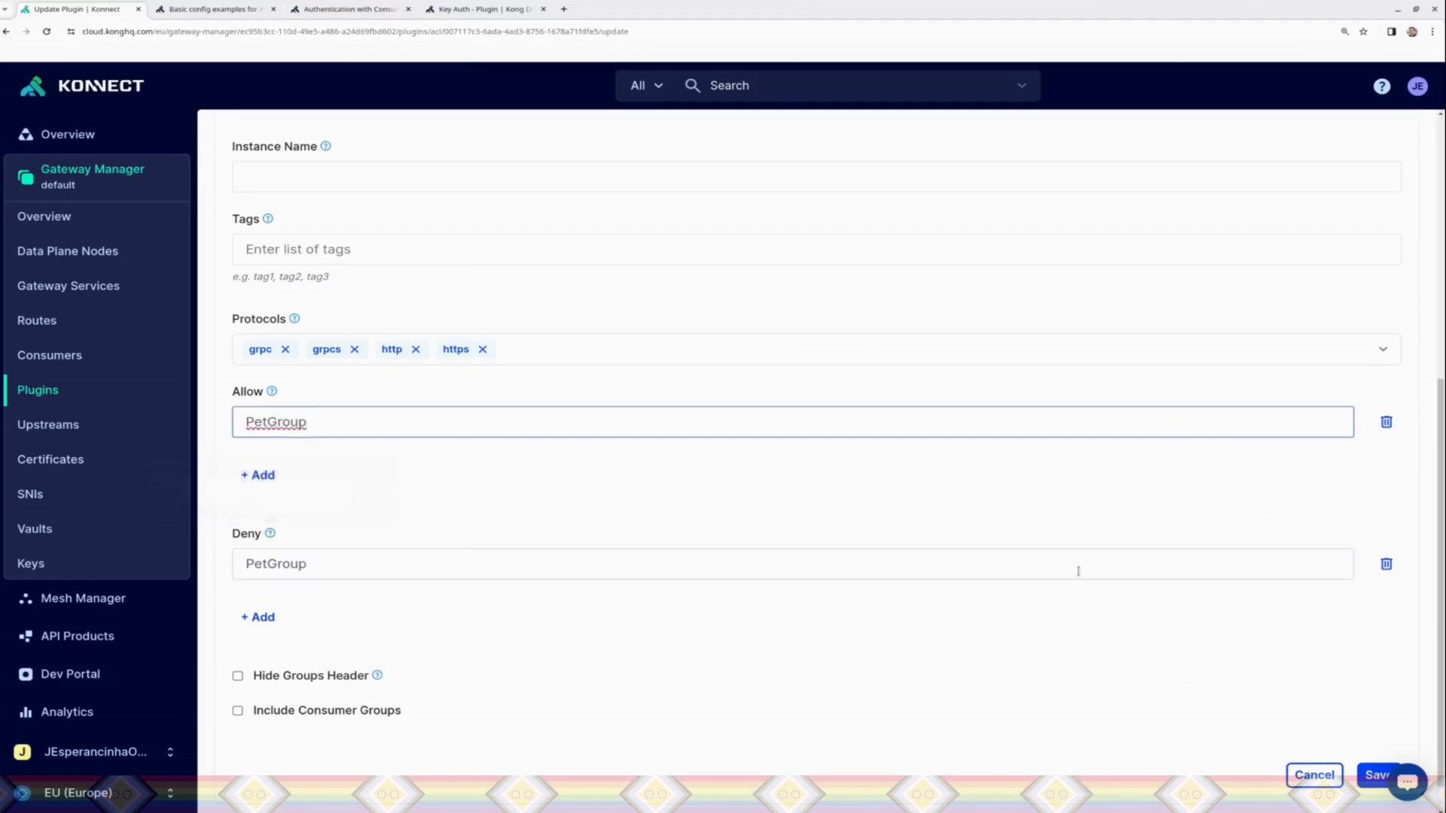
{"action": "left_click", "coordinate": [1386, 564]}
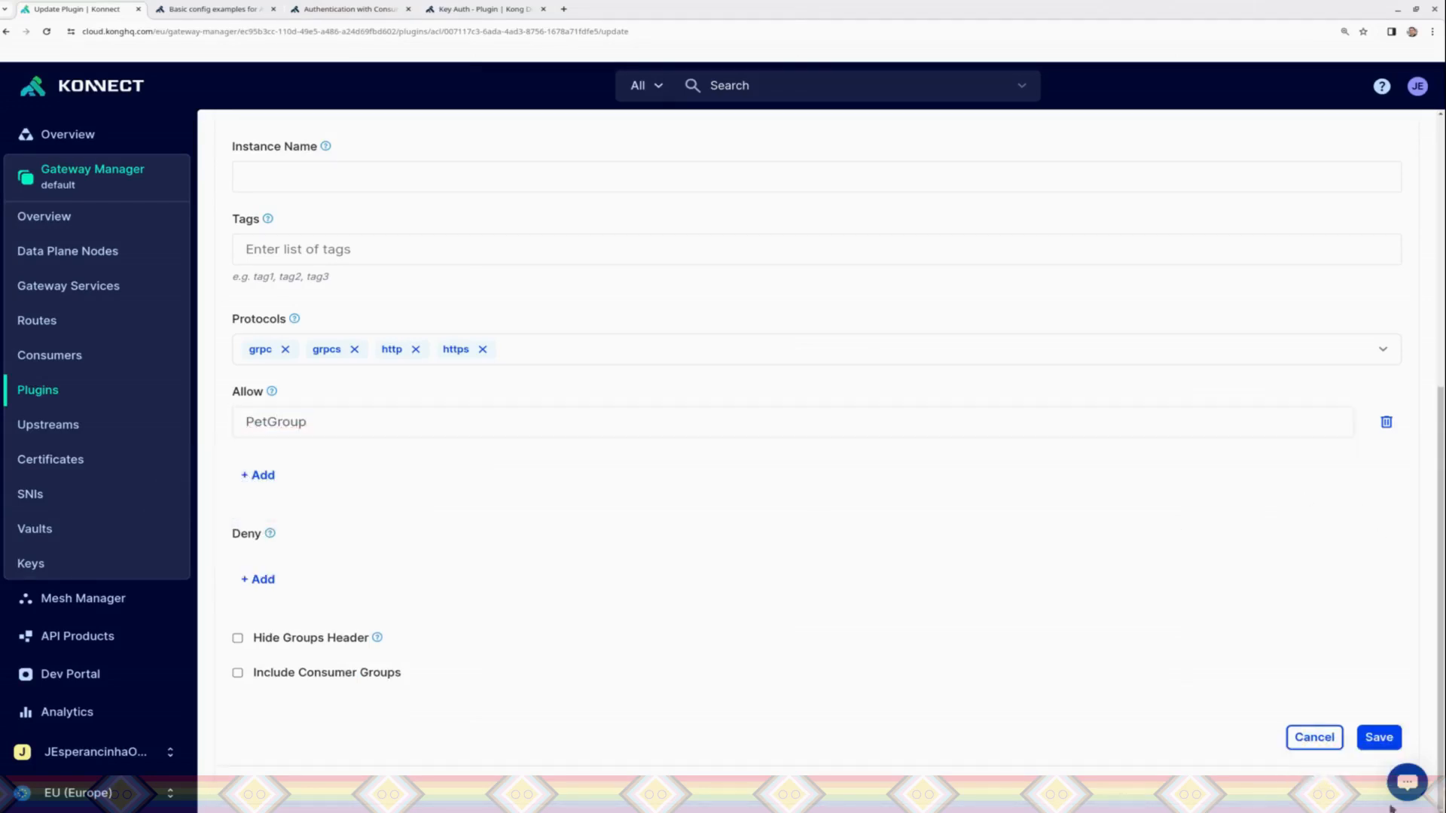
{"action": "left_click", "coordinate": [1377, 742]}
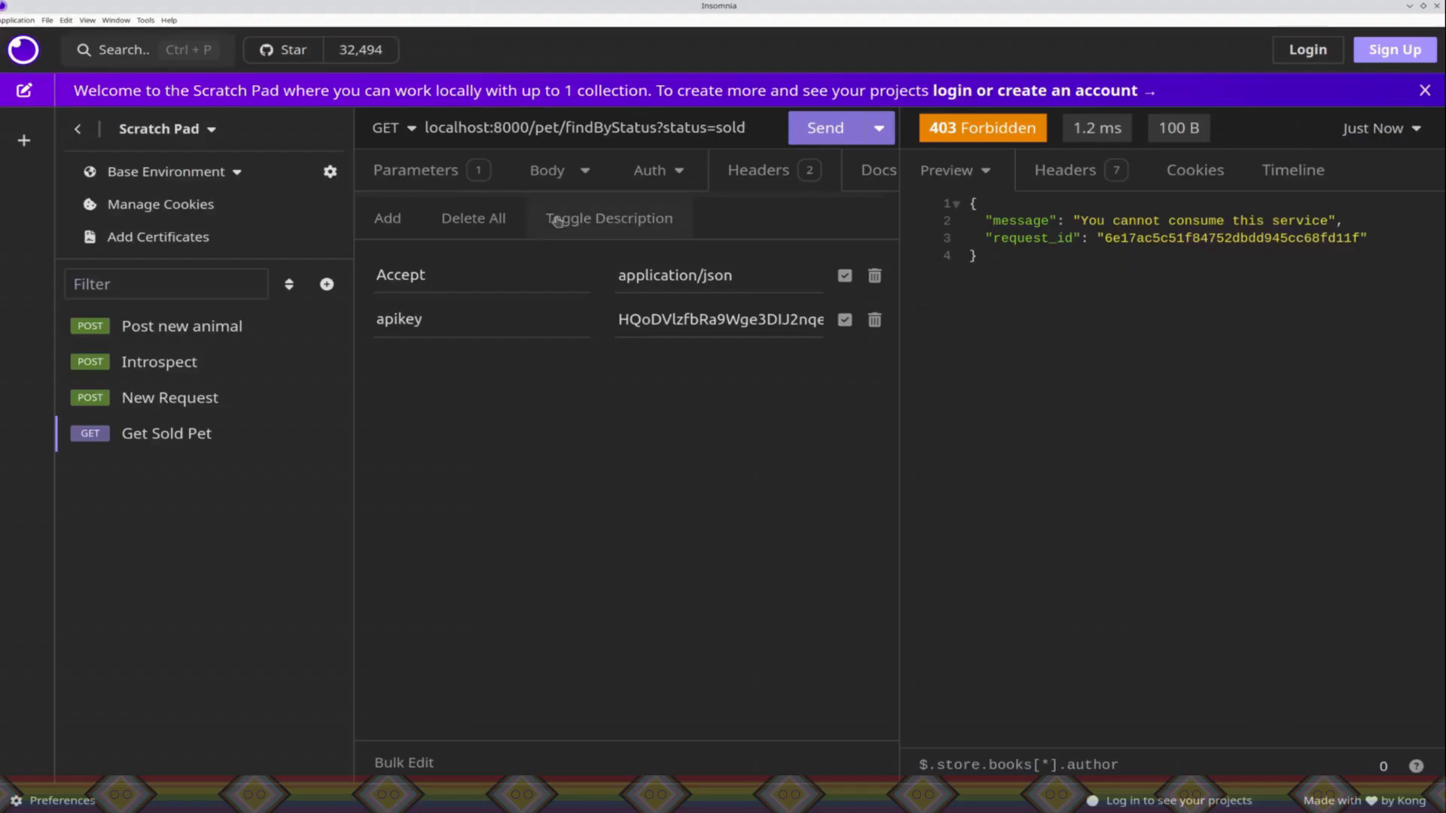
Step: Switch to Insomnia and resend the findByStatus request until the scoped allow rule takes effect
{"action": "left_click", "coordinate": [821, 134]}
{"action": "left_click", "coordinate": [820, 129]}
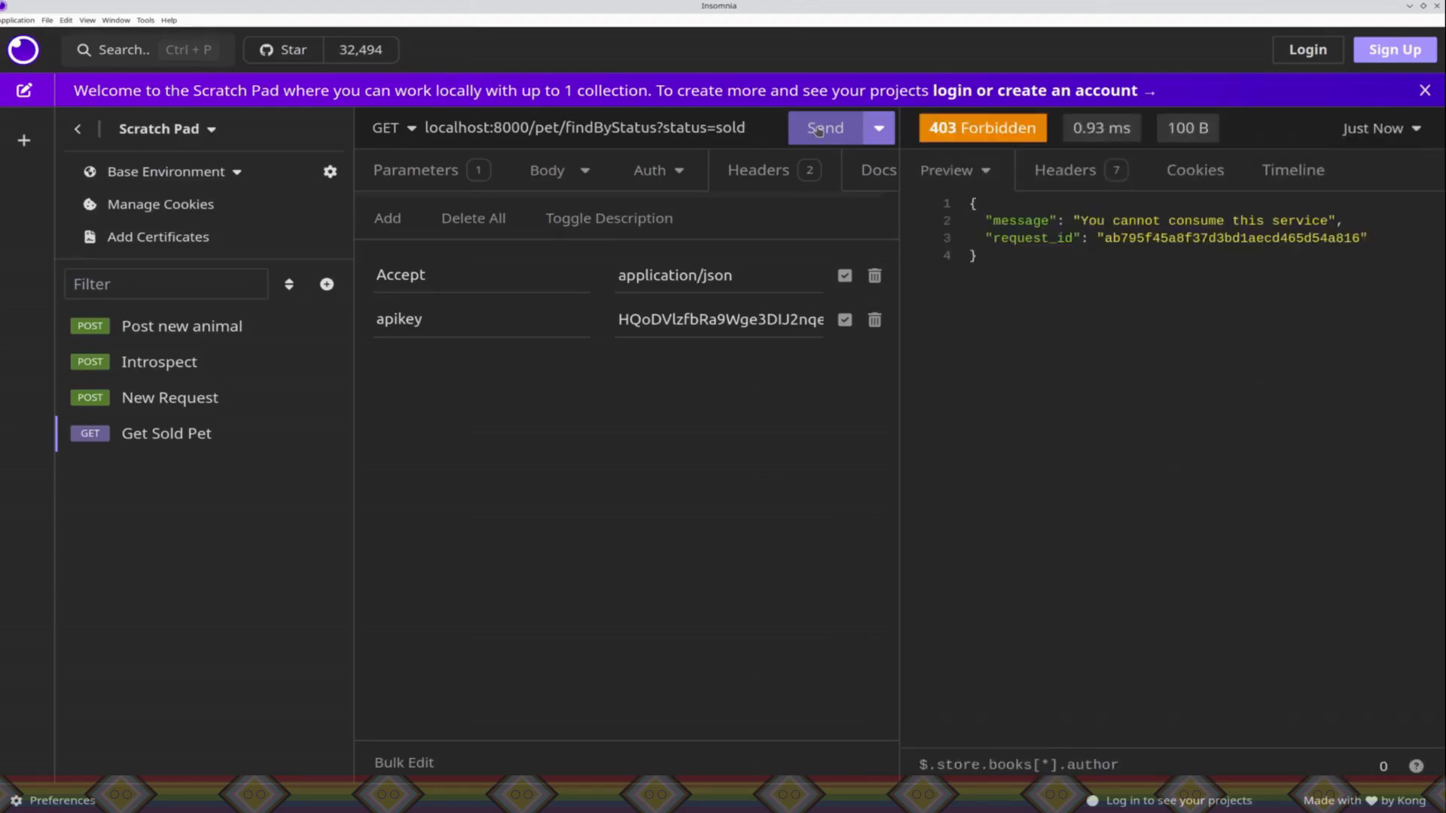
{"action": "left_click", "coordinate": [820, 130]}
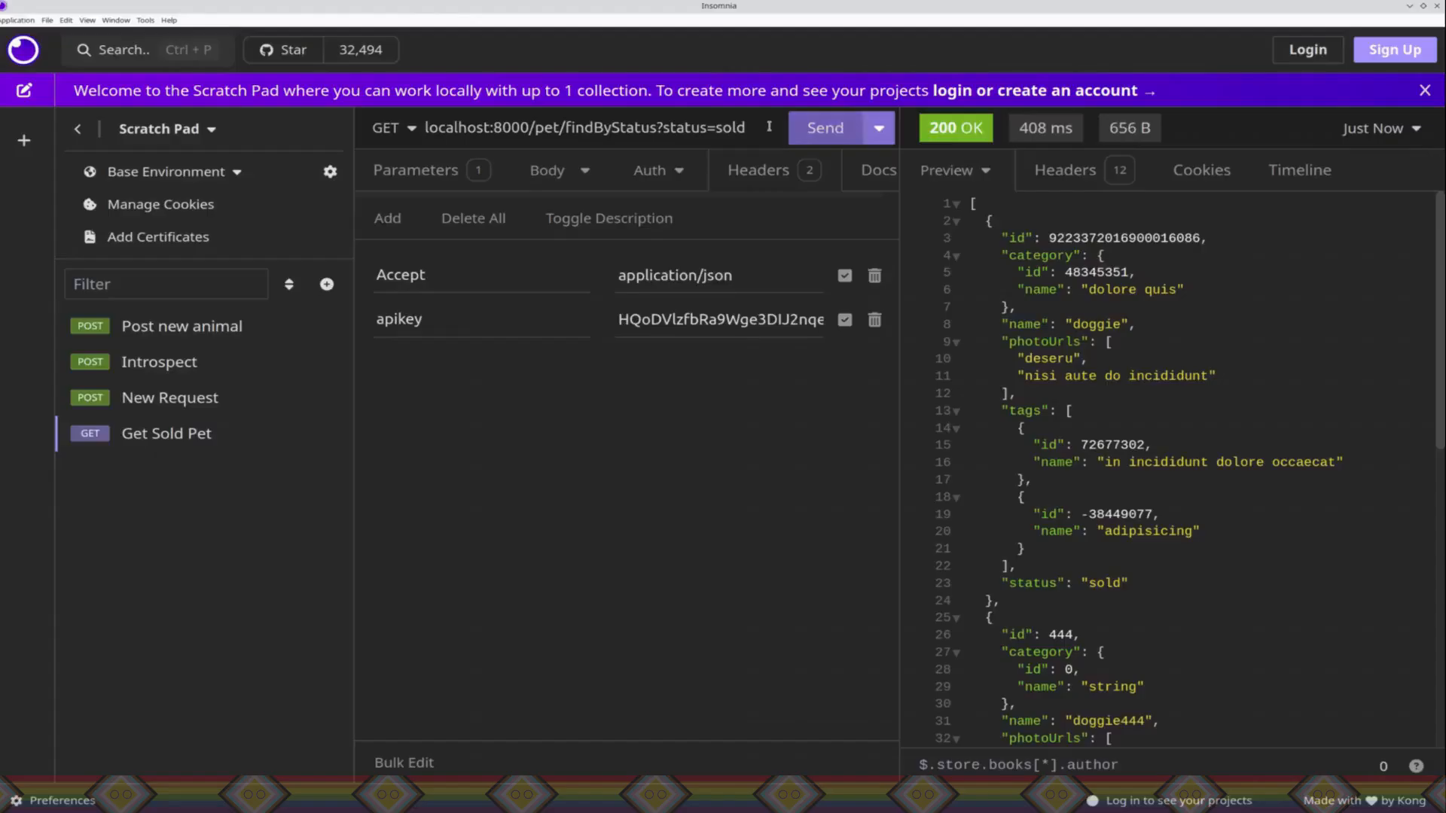
{"action": "left_click", "coordinate": [769, 126]}
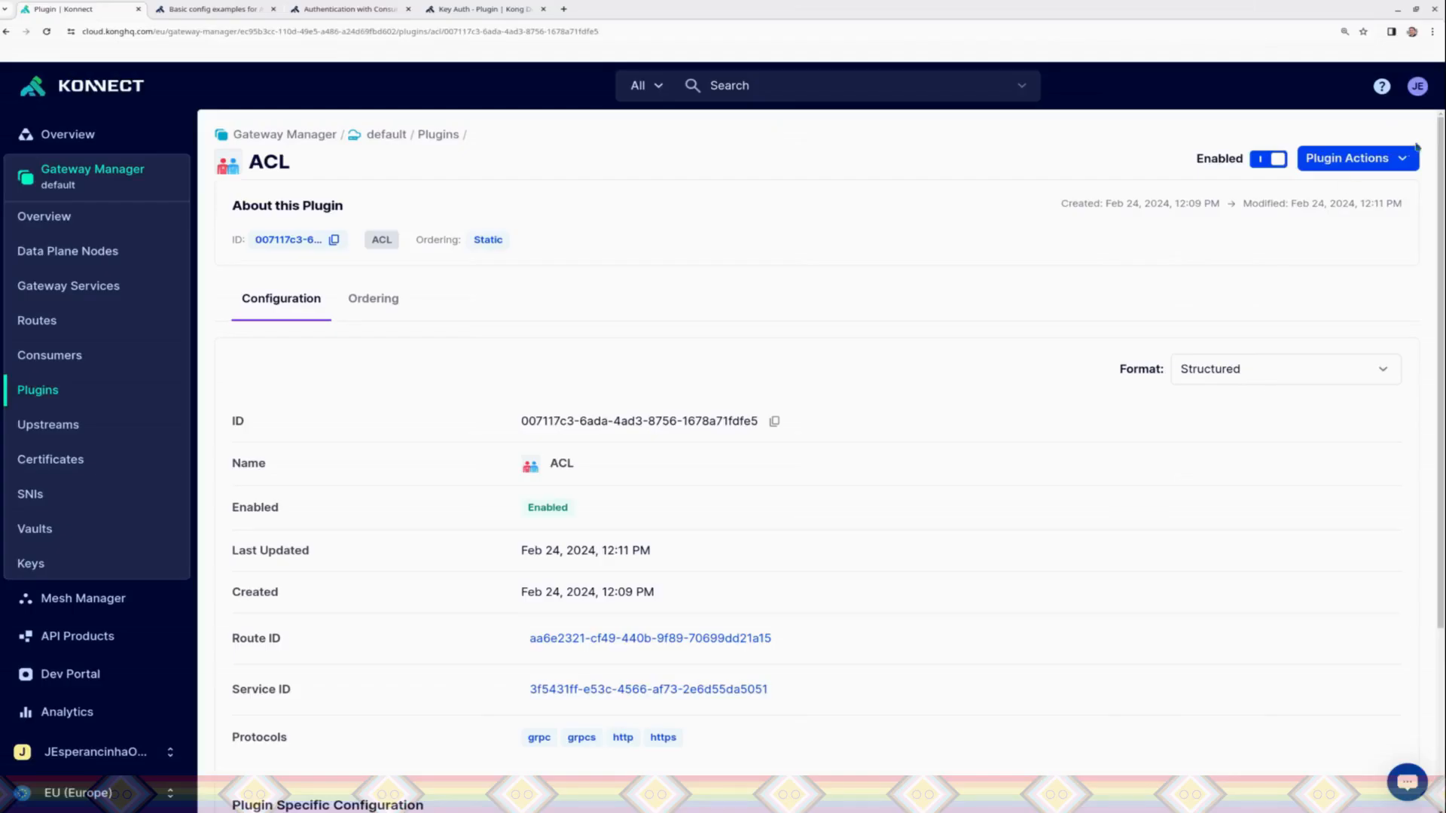
Step: Delete the ACL plugin in Konnect and confirm the deletion
{"action": "left_click", "coordinate": [1407, 158]}
{"action": "left_click", "coordinate": [1274, 326]}
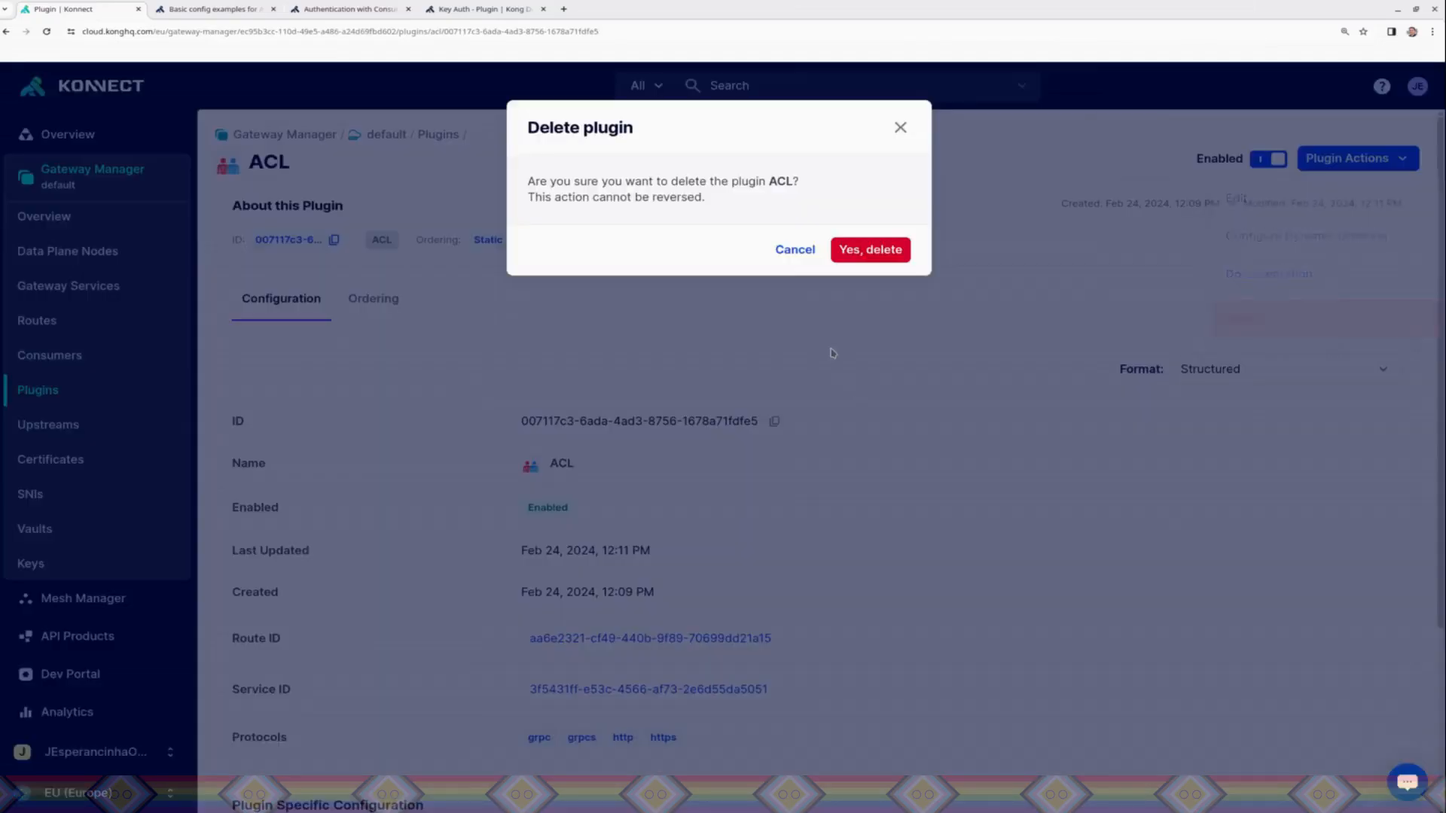
{"action": "left_click", "coordinate": [871, 250]}
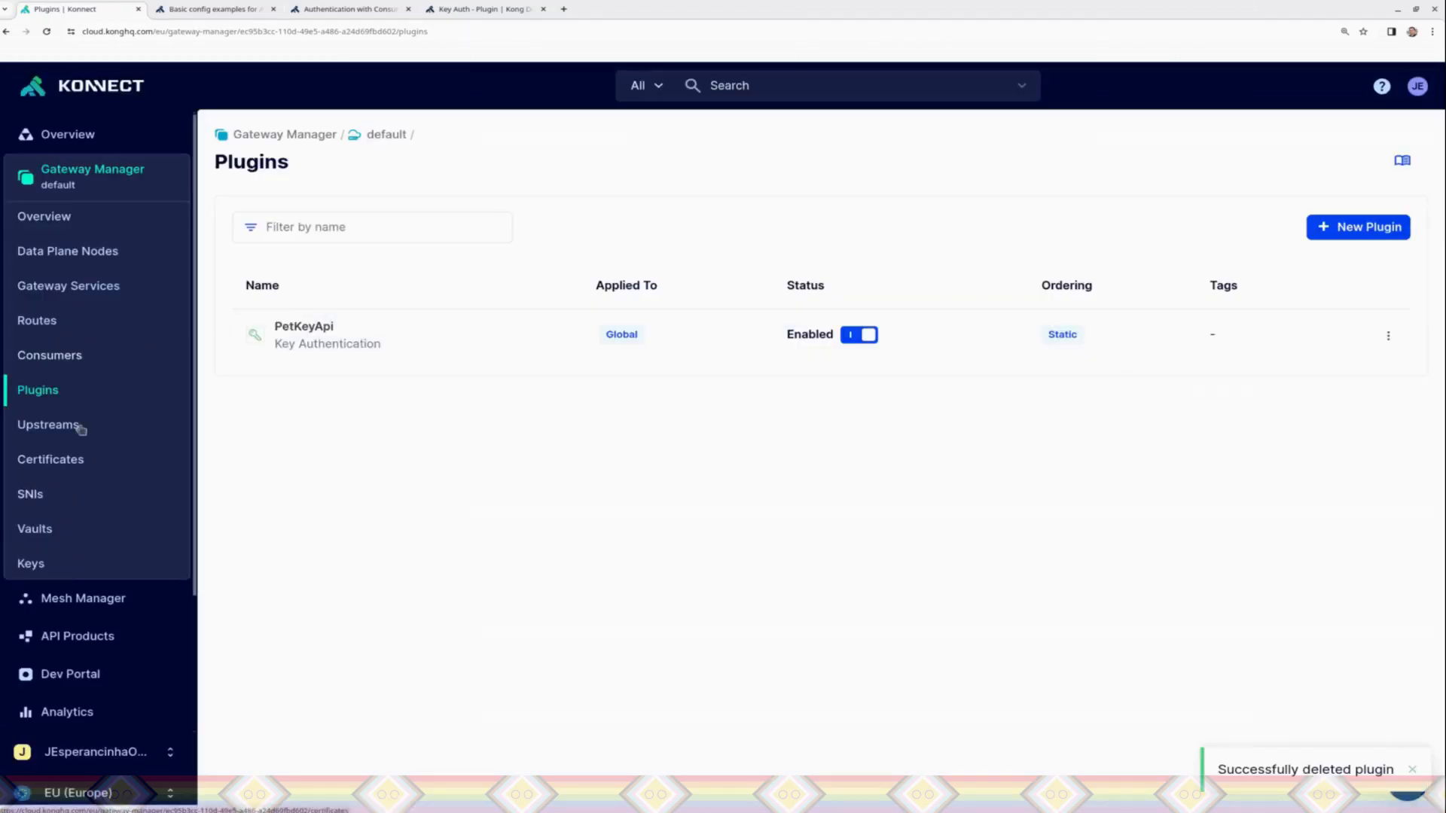
Step: Delete the PetKeyApi key authentication plugin, confirming with its name PetKeyApi
{"action": "left_click", "coordinate": [1388, 335]}
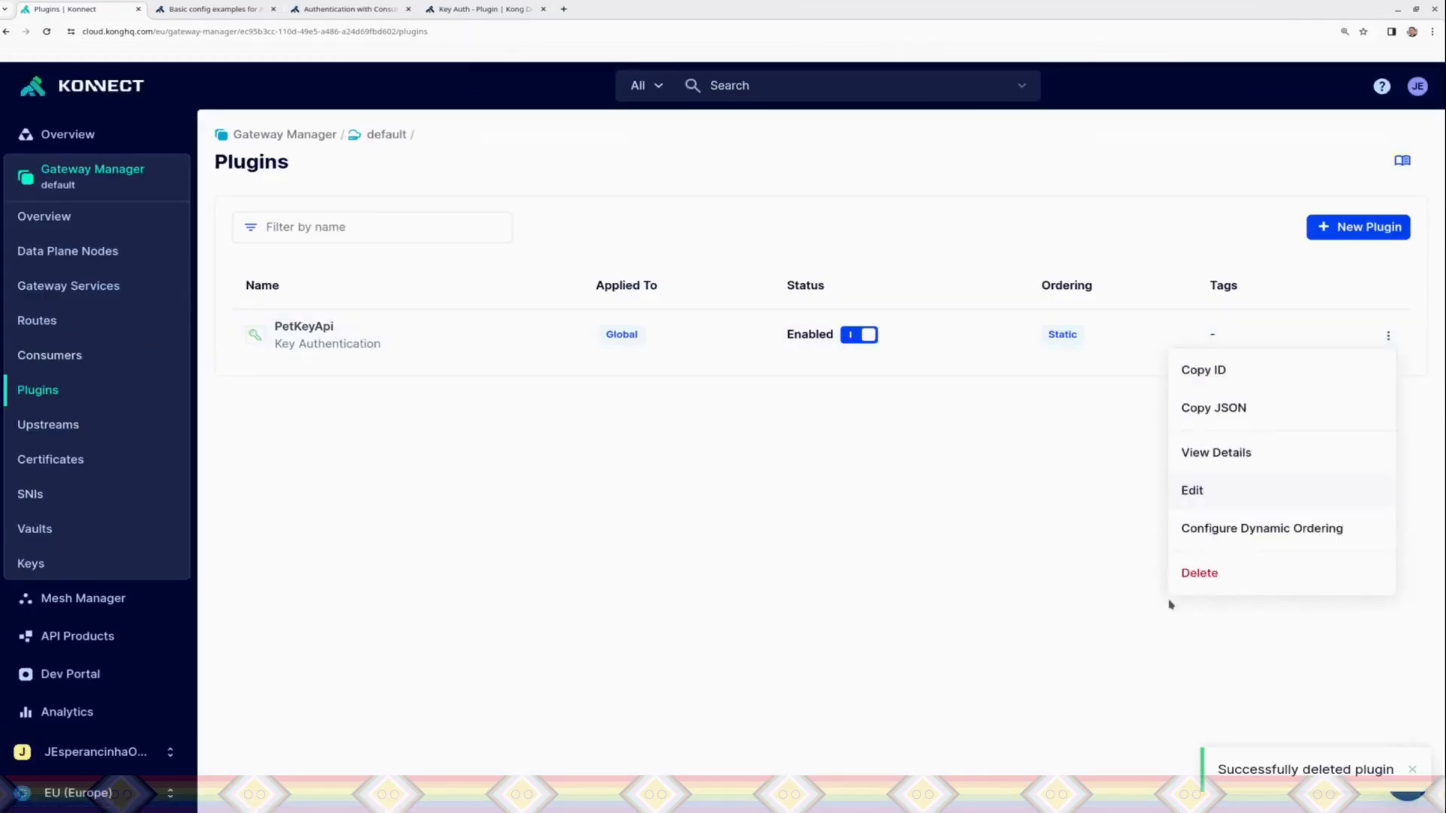
{"action": "left_click", "coordinate": [1199, 573]}
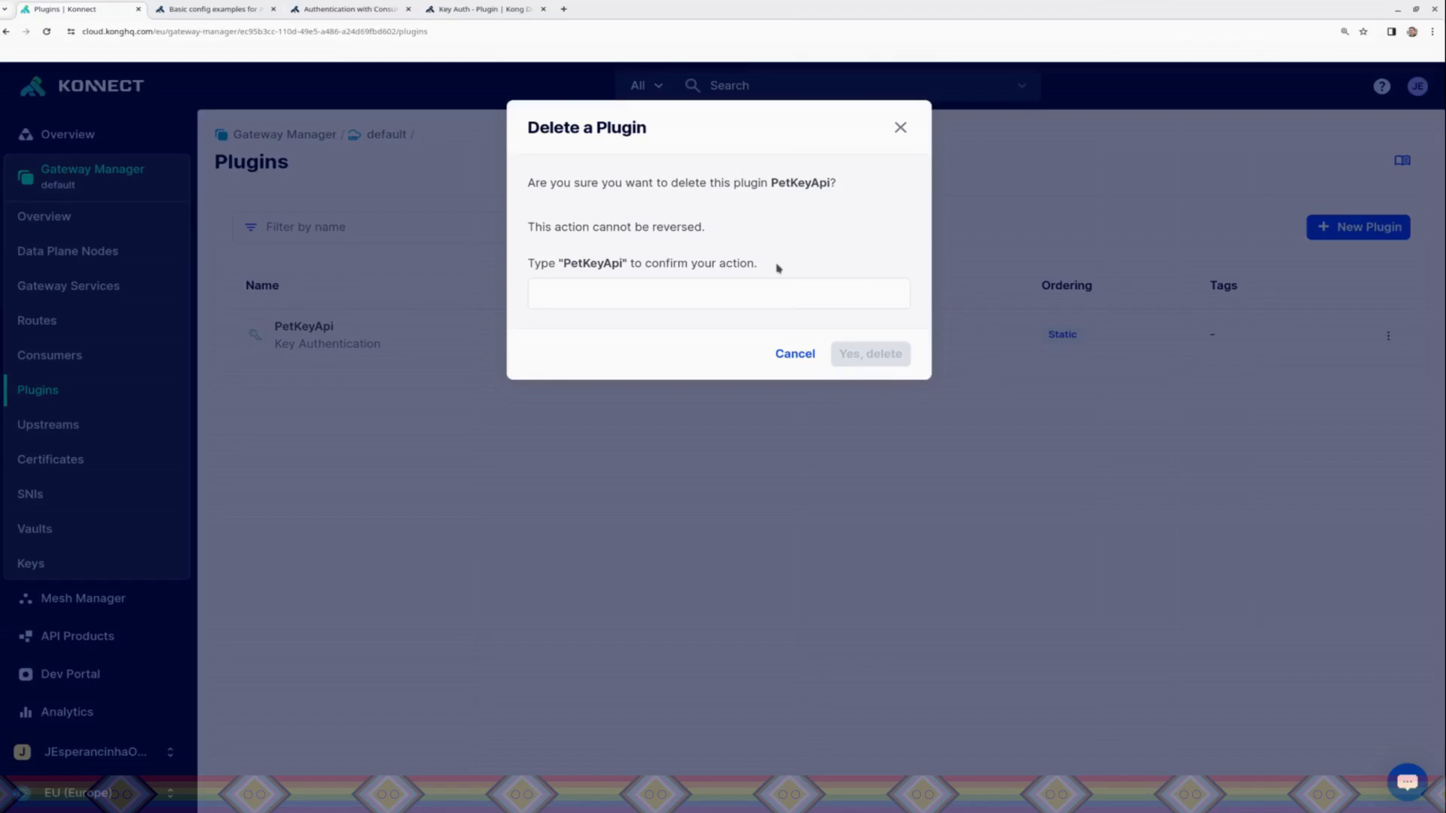
{"action": "triple_click", "coordinate": [703, 271]}
{"action": "left_click", "coordinate": [662, 301]}
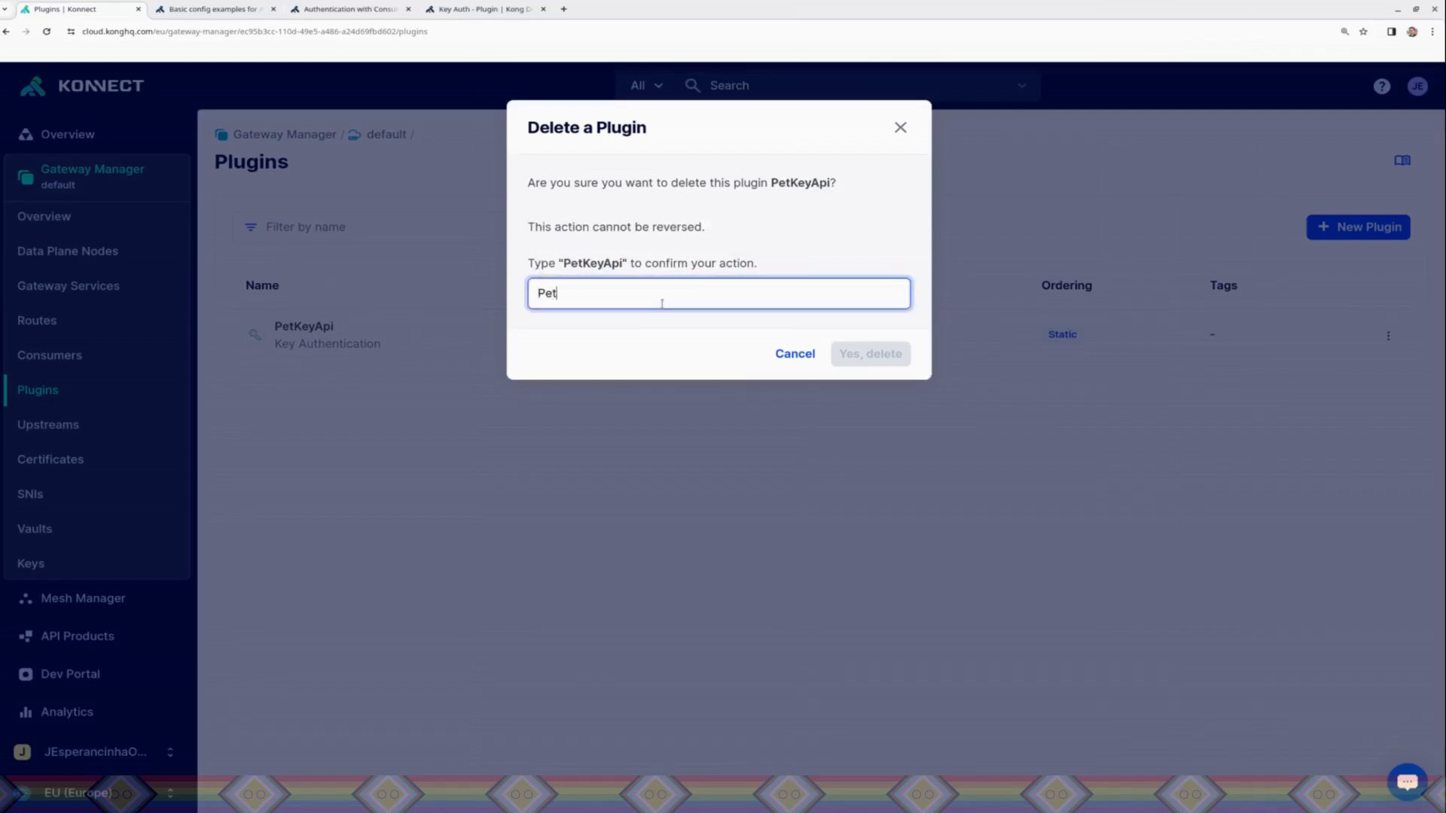
{"action": "type", "text": "PetKeyApi"}
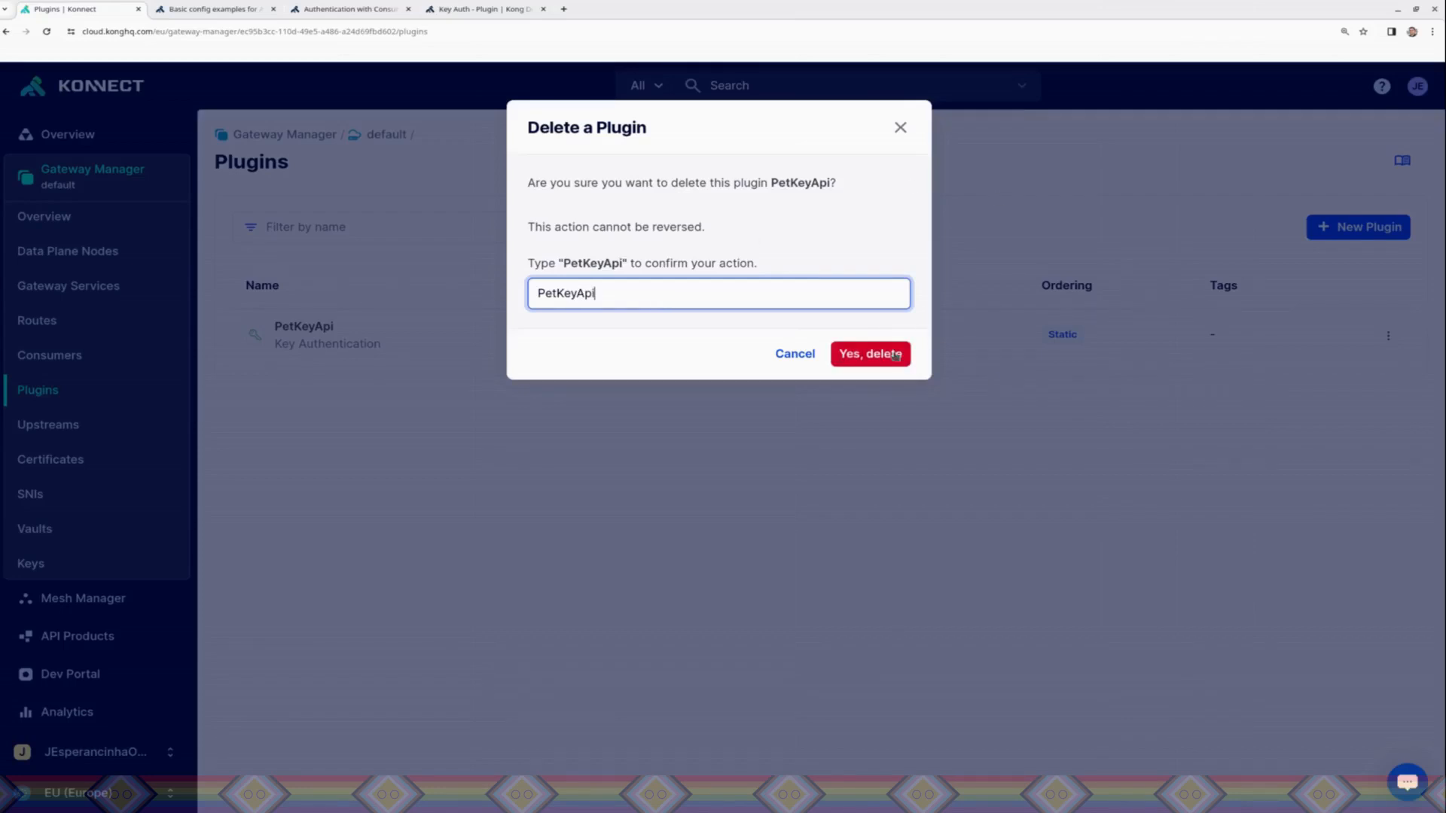
{"action": "left_click", "coordinate": [896, 357]}
{"action": "left_click", "coordinate": [50, 357]}
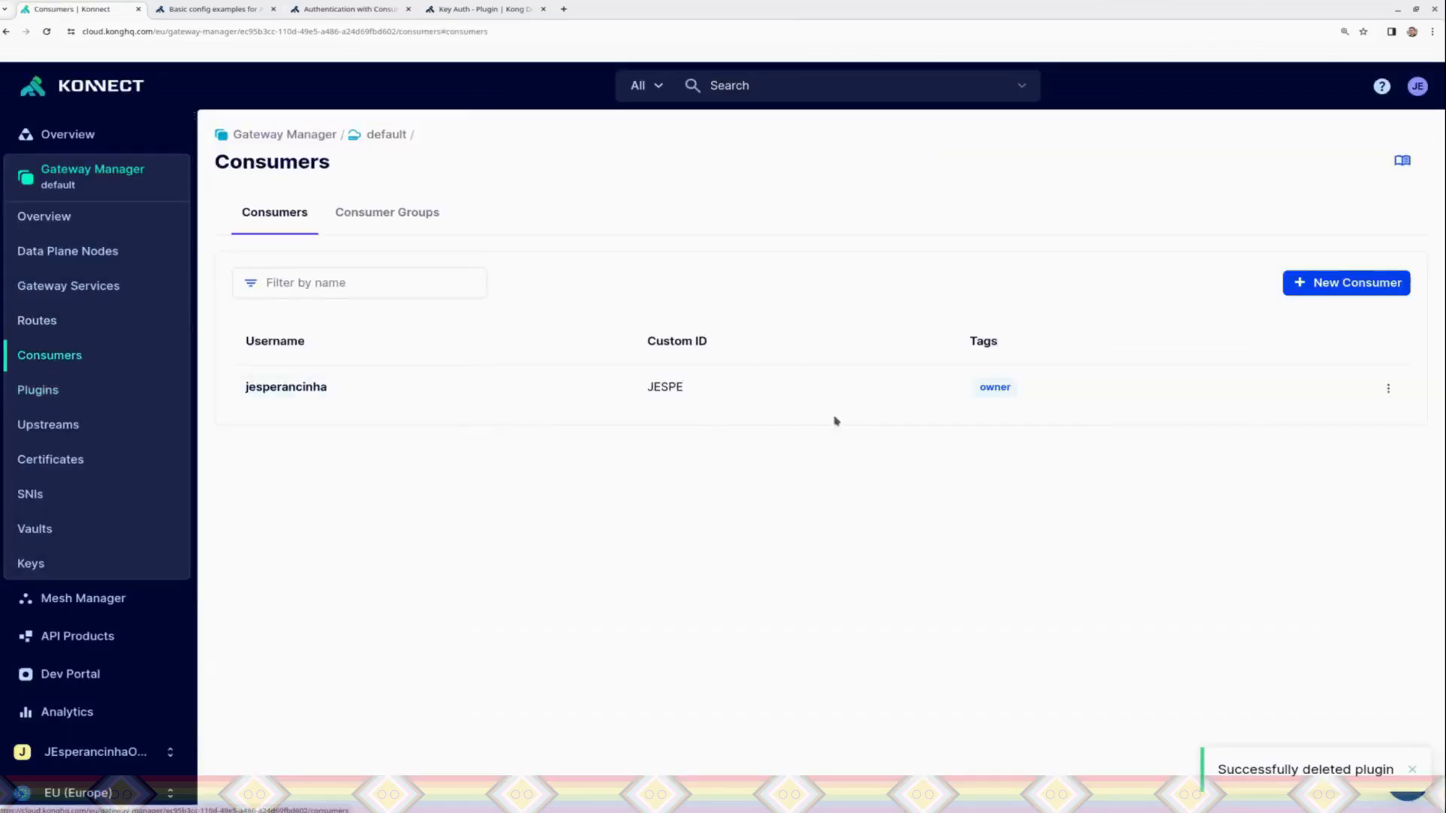
{"action": "left_click", "coordinate": [1387, 388]}
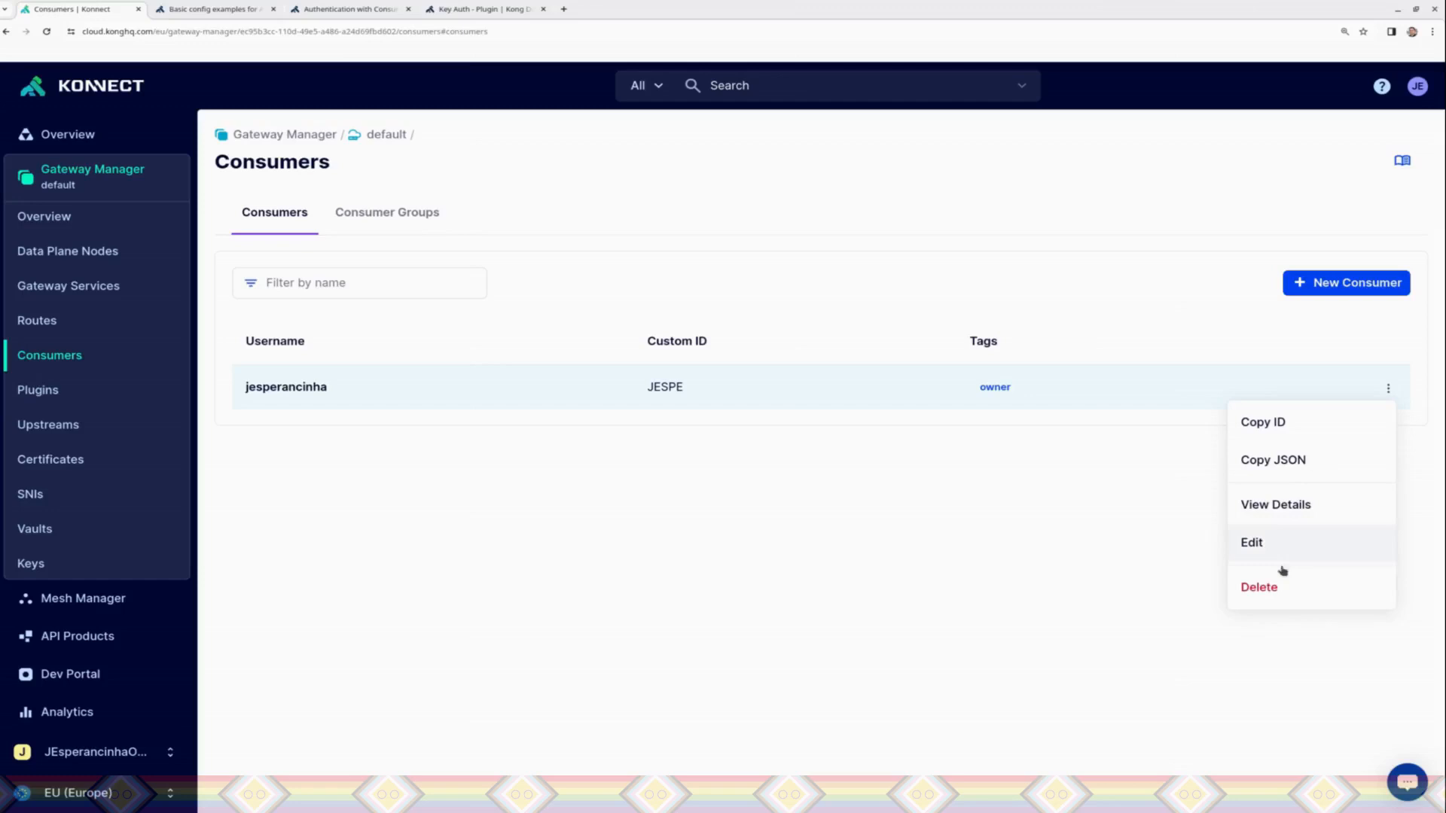
{"action": "left_click", "coordinate": [1270, 588]}
{"action": "left_click", "coordinate": [795, 373]}
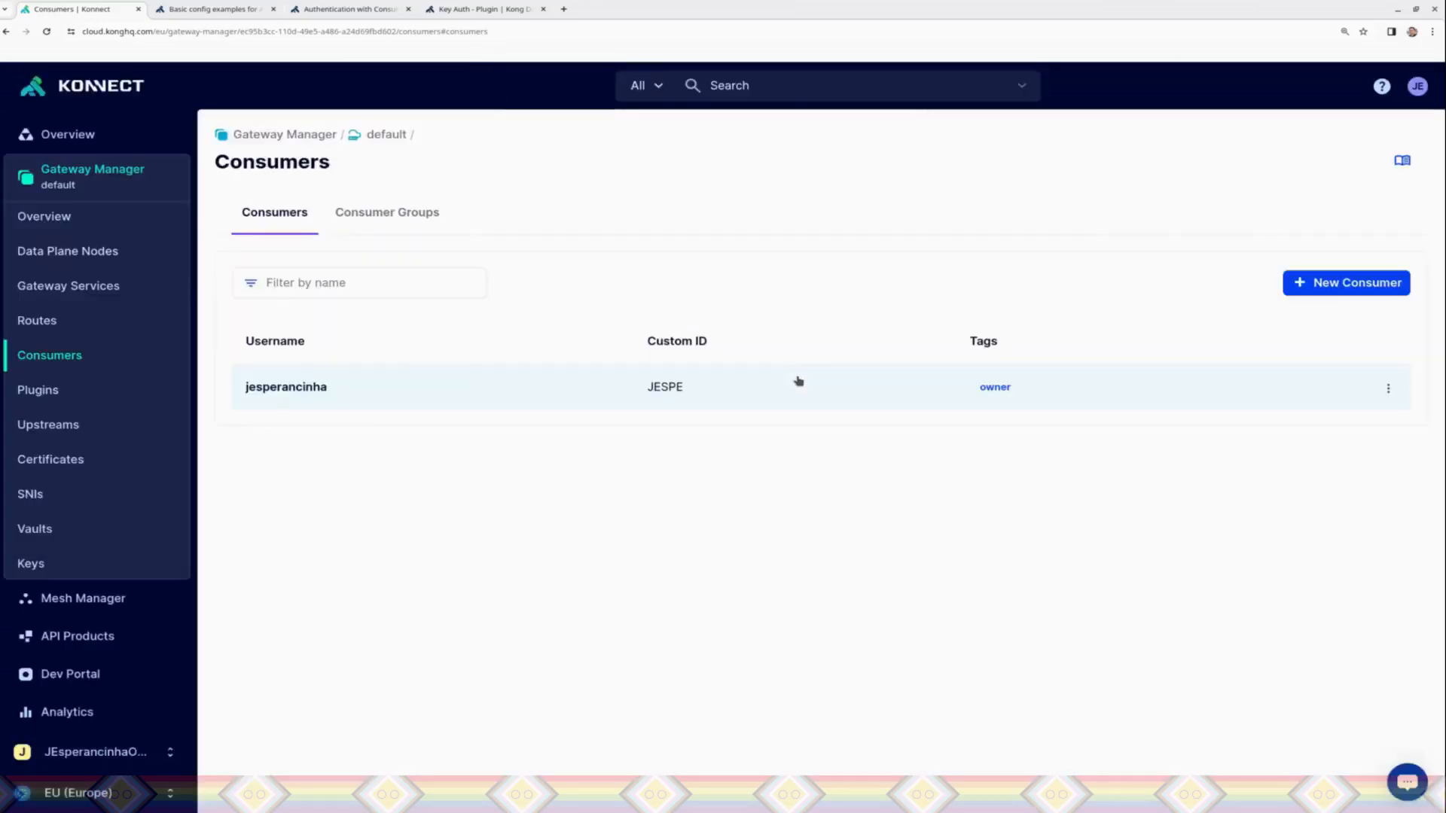
{"action": "left_click", "coordinate": [41, 389]}
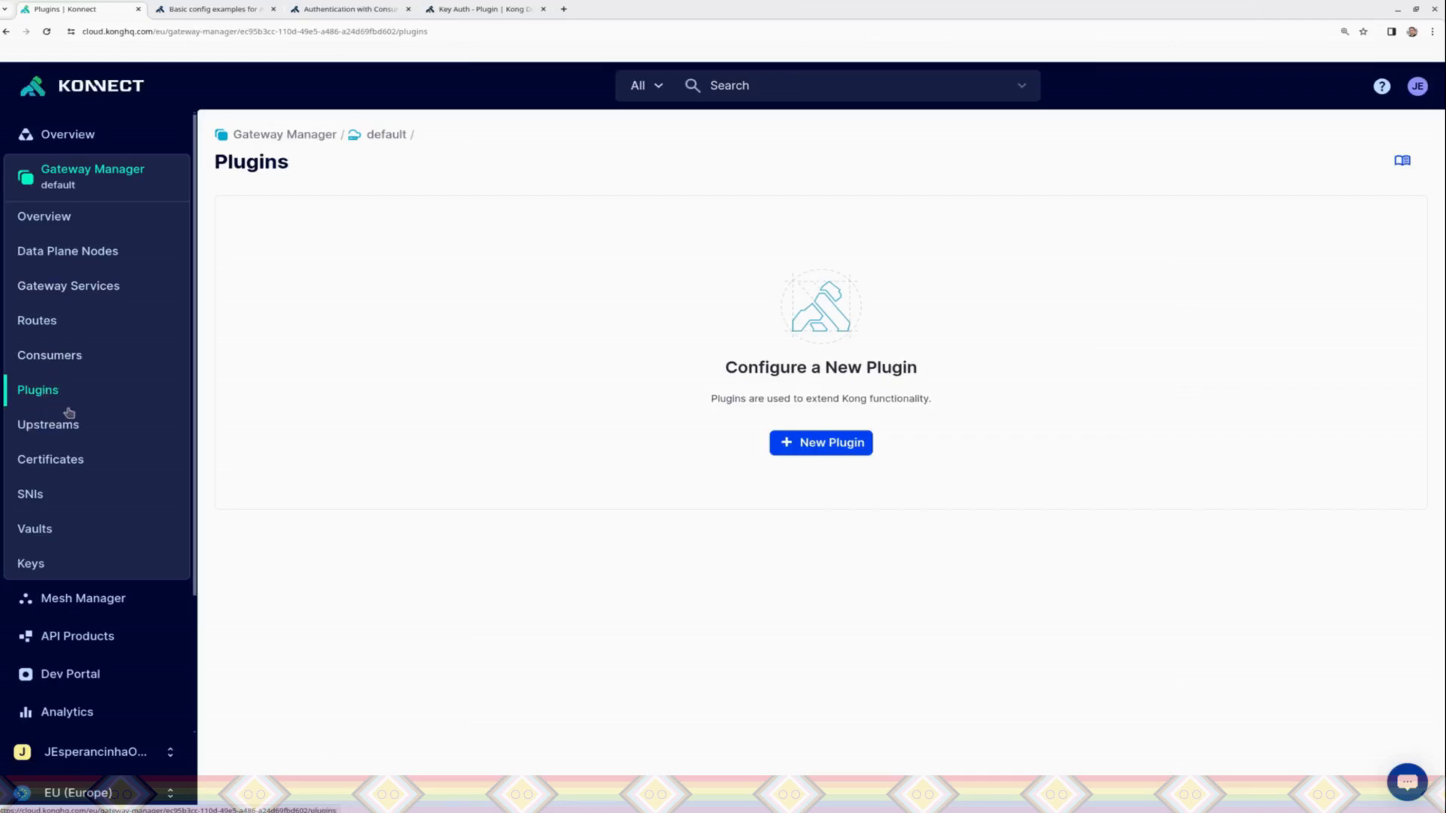
Step: Open the existing consumer's credentials and delete its PetGroup ACL credential
{"action": "left_click", "coordinate": [45, 354]}
{"action": "left_click", "coordinate": [591, 378]}
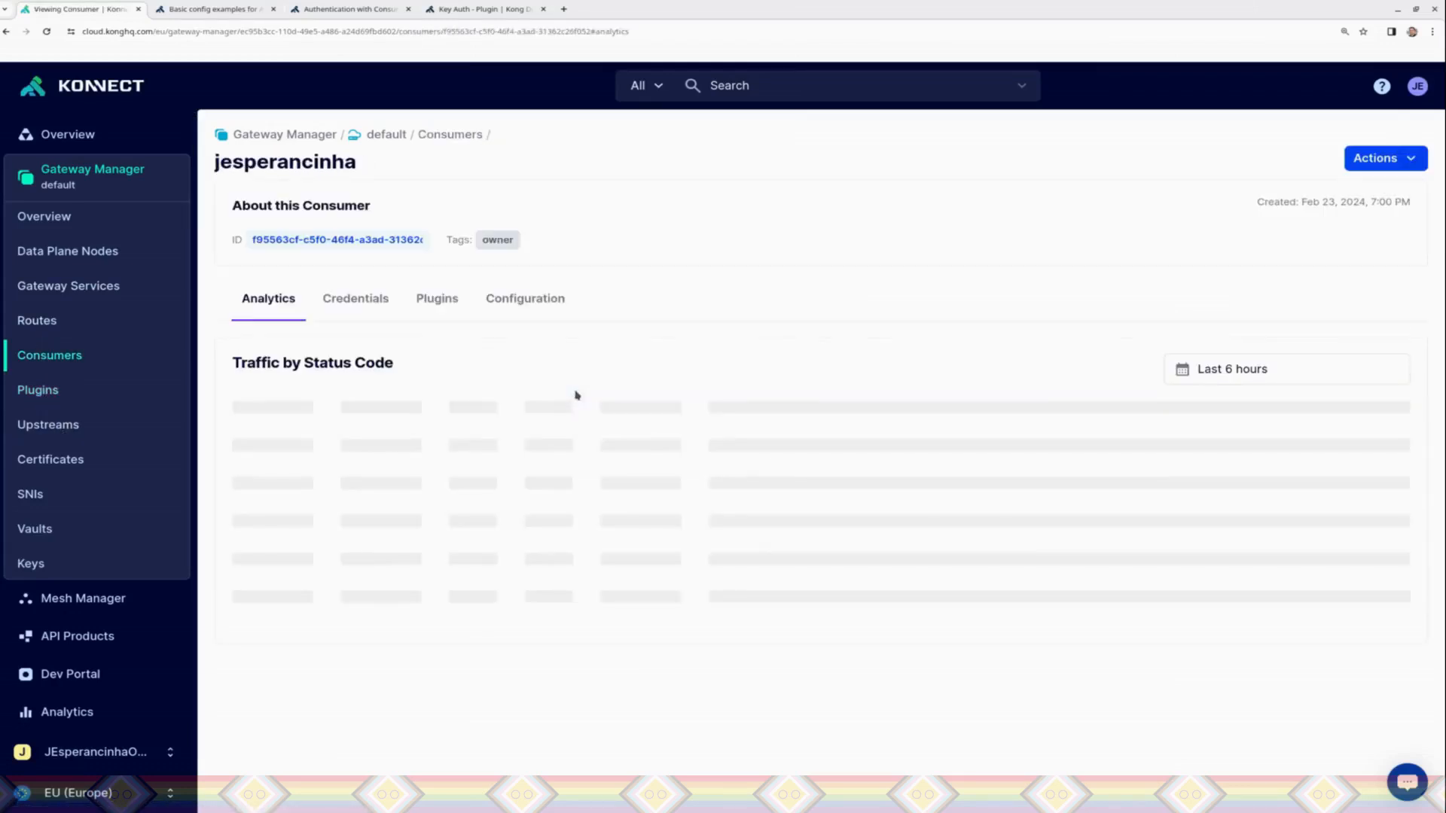
{"action": "left_click", "coordinate": [357, 299]}
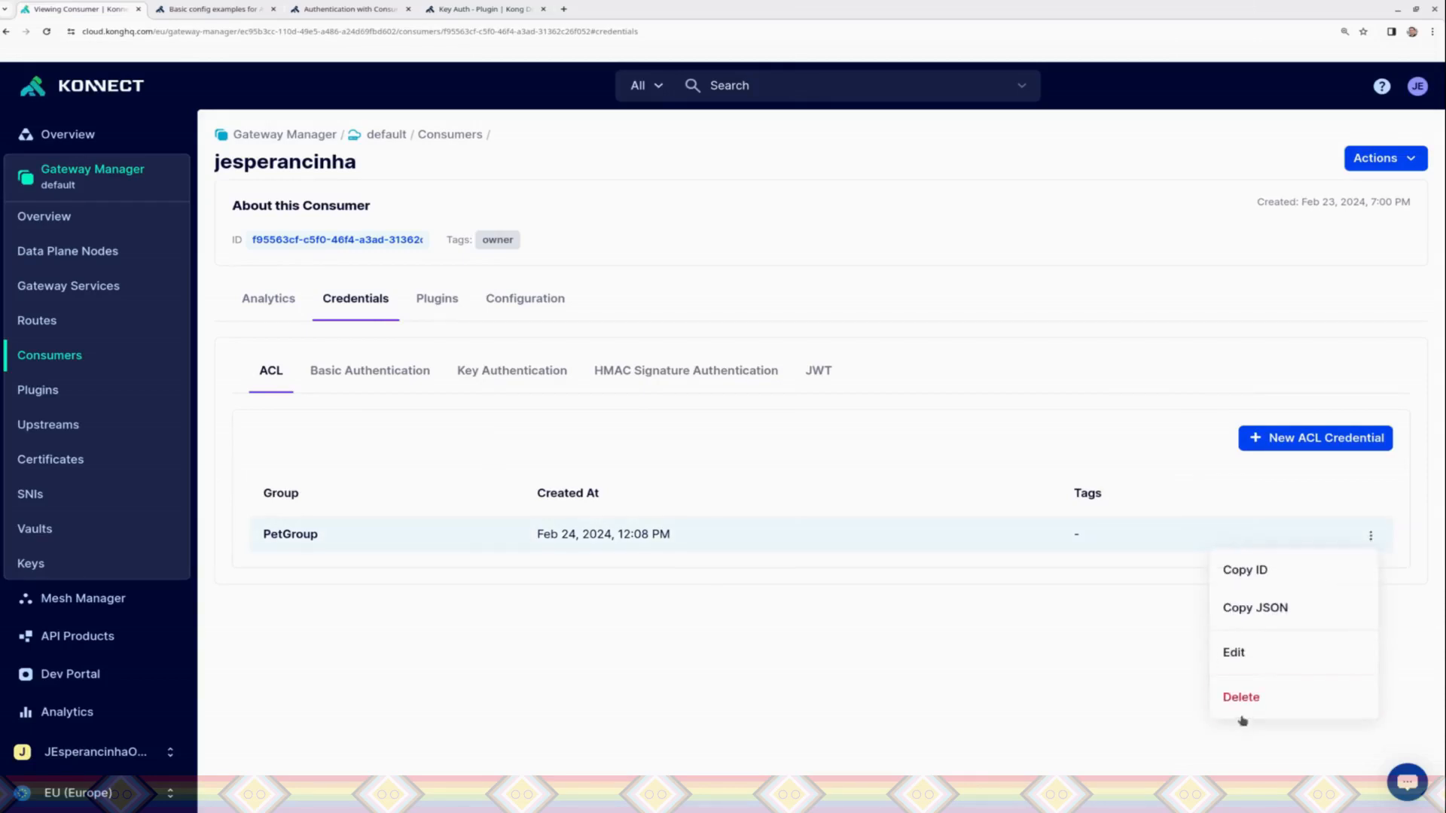
{"action": "left_click", "coordinate": [1241, 697]}
{"action": "left_click", "coordinate": [871, 281]}
Step: Delete the consumer's Key Authentication credential and open the gateway's data plane nodes page
{"action": "left_click", "coordinate": [527, 376]}
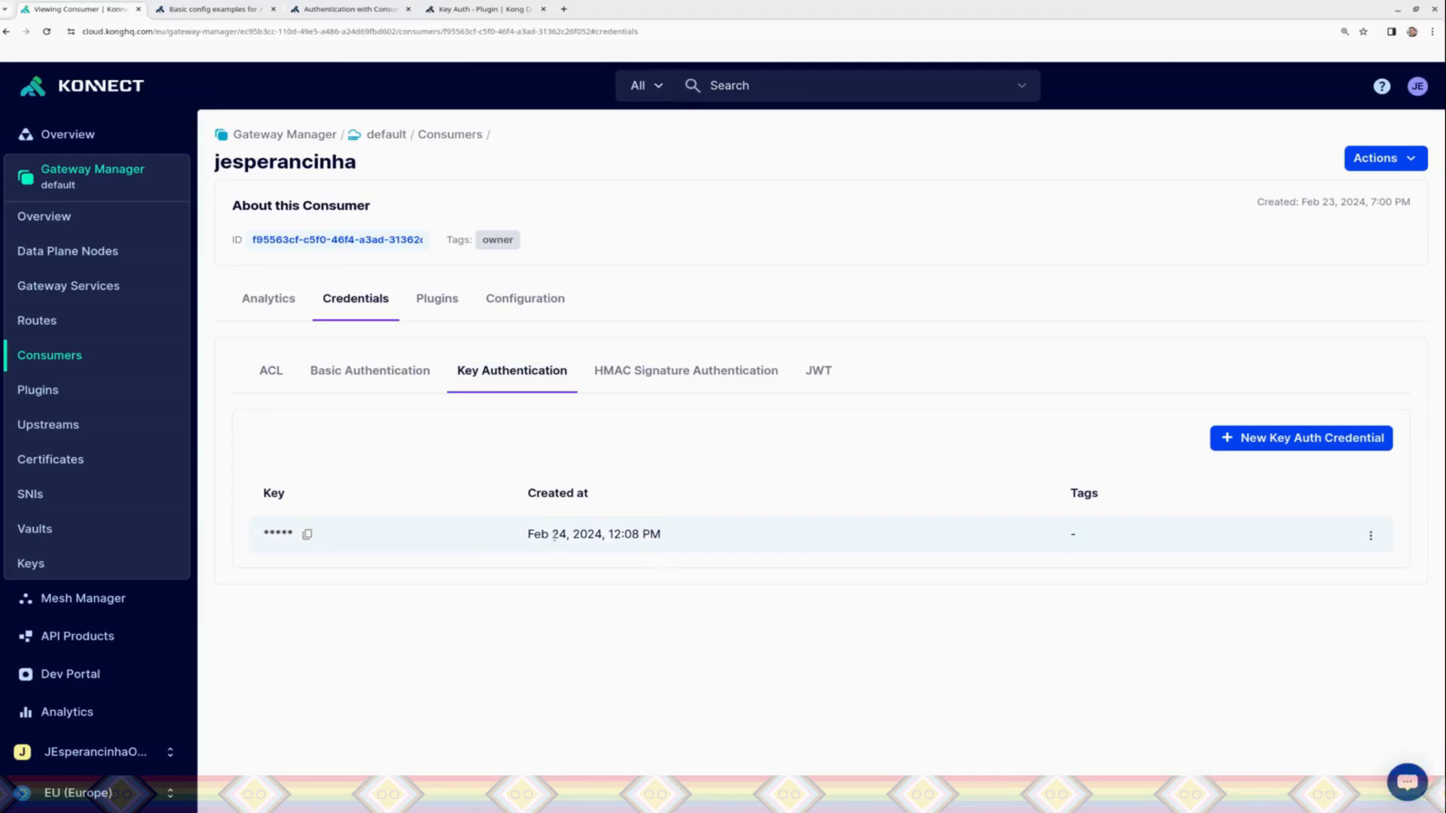
{"action": "left_click", "coordinate": [1371, 536]}
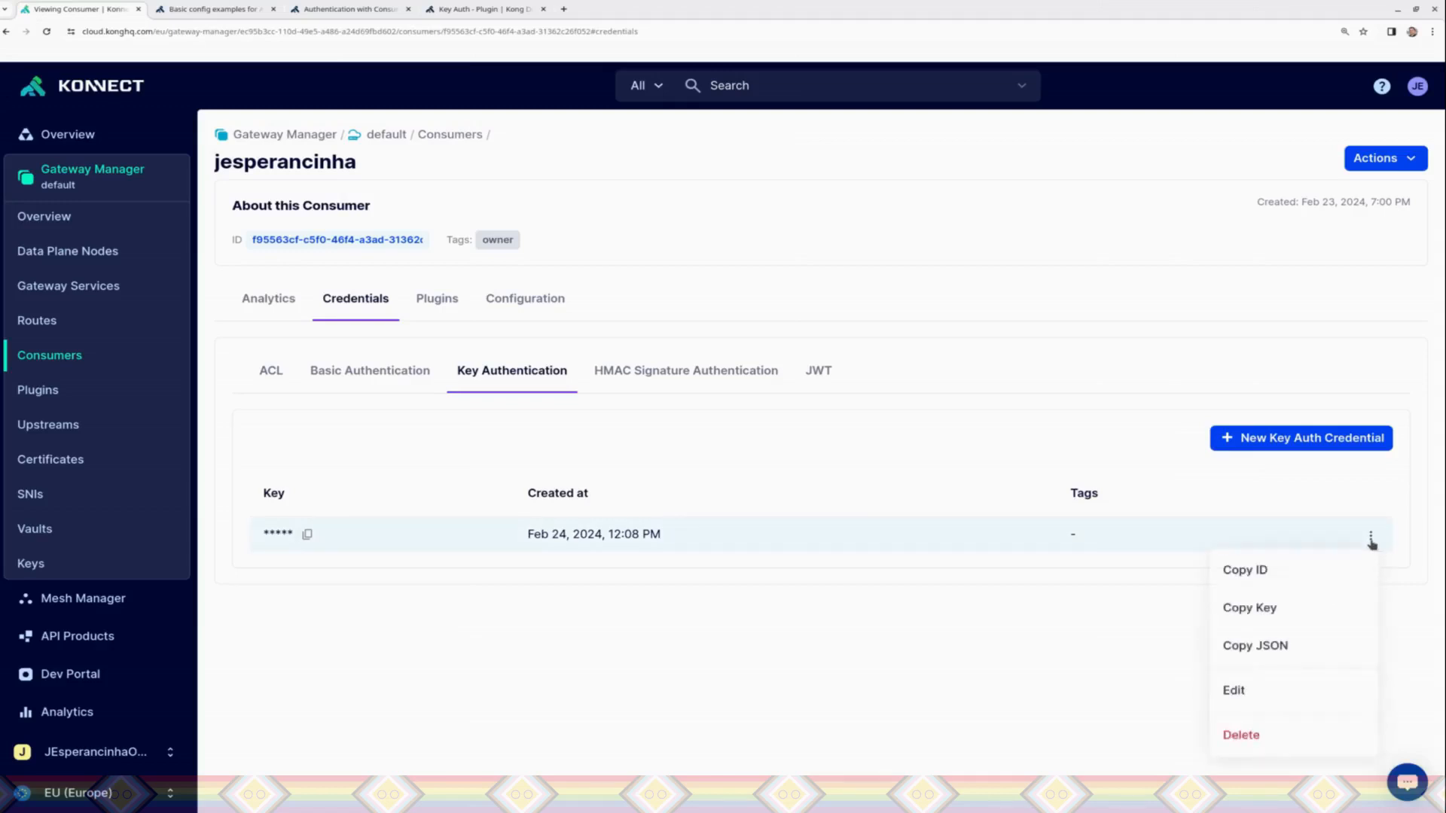
{"action": "left_click", "coordinate": [1239, 741]}
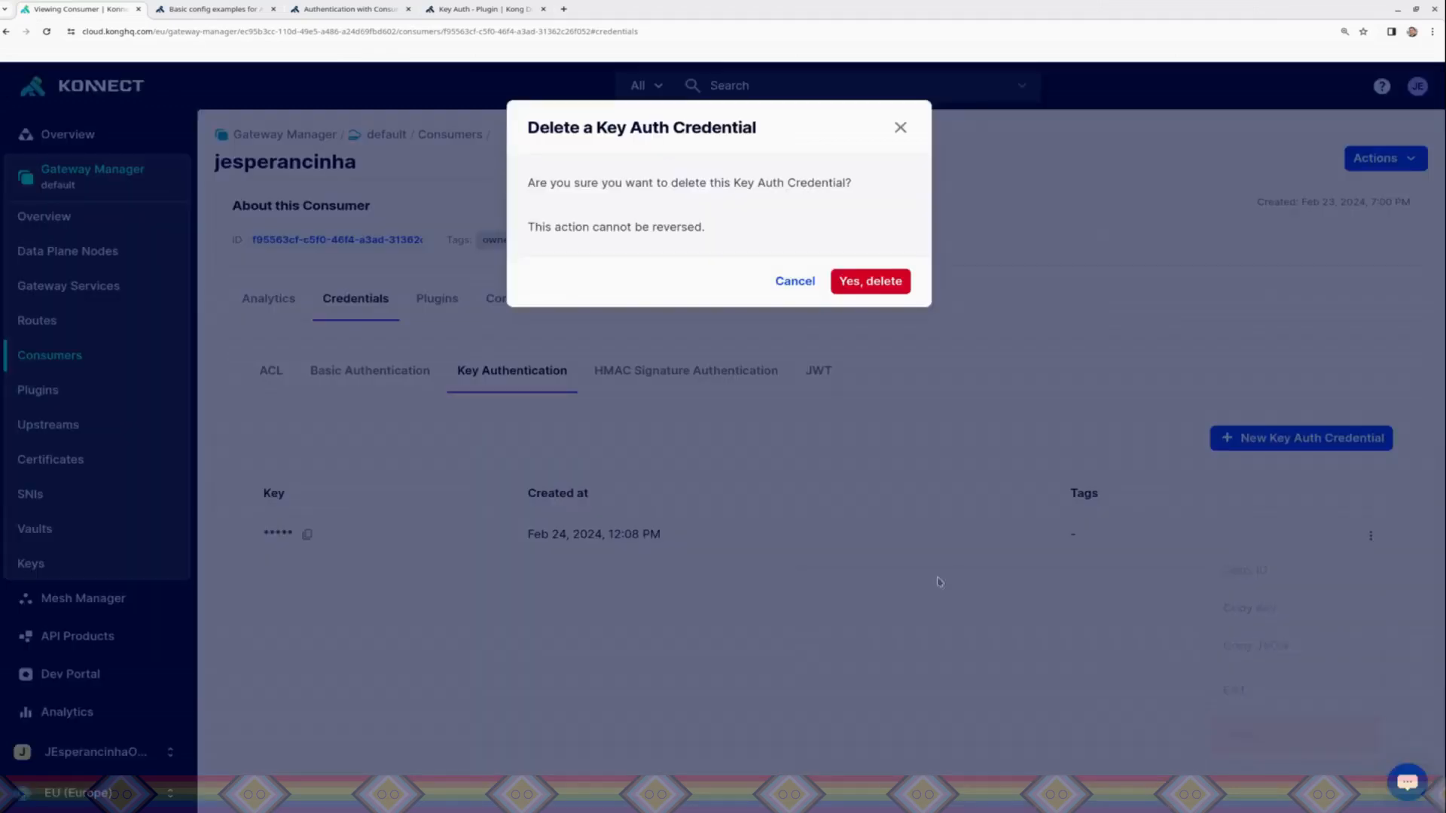
{"action": "left_click", "coordinate": [868, 280]}
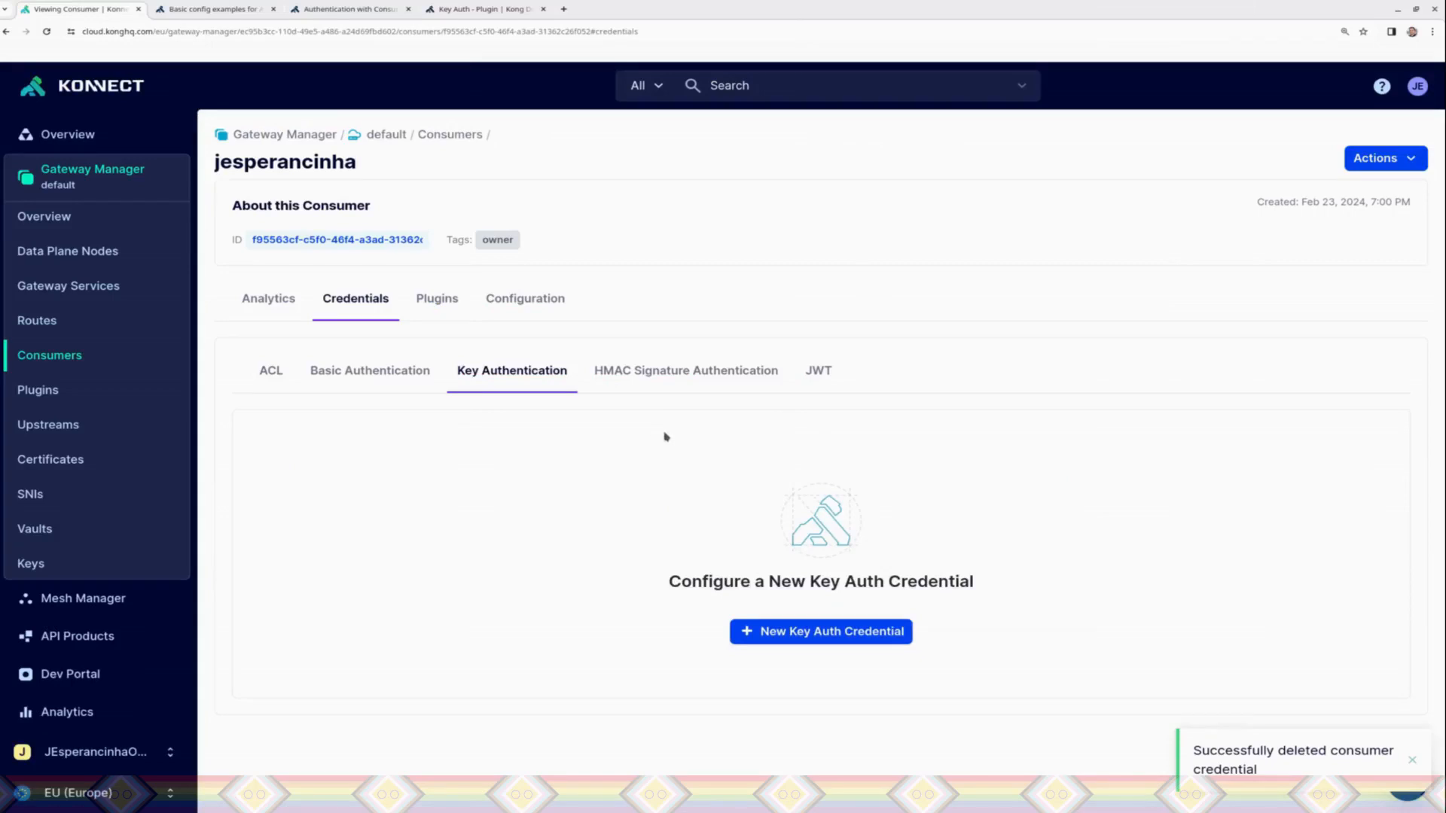
{"action": "left_click", "coordinate": [67, 249]}
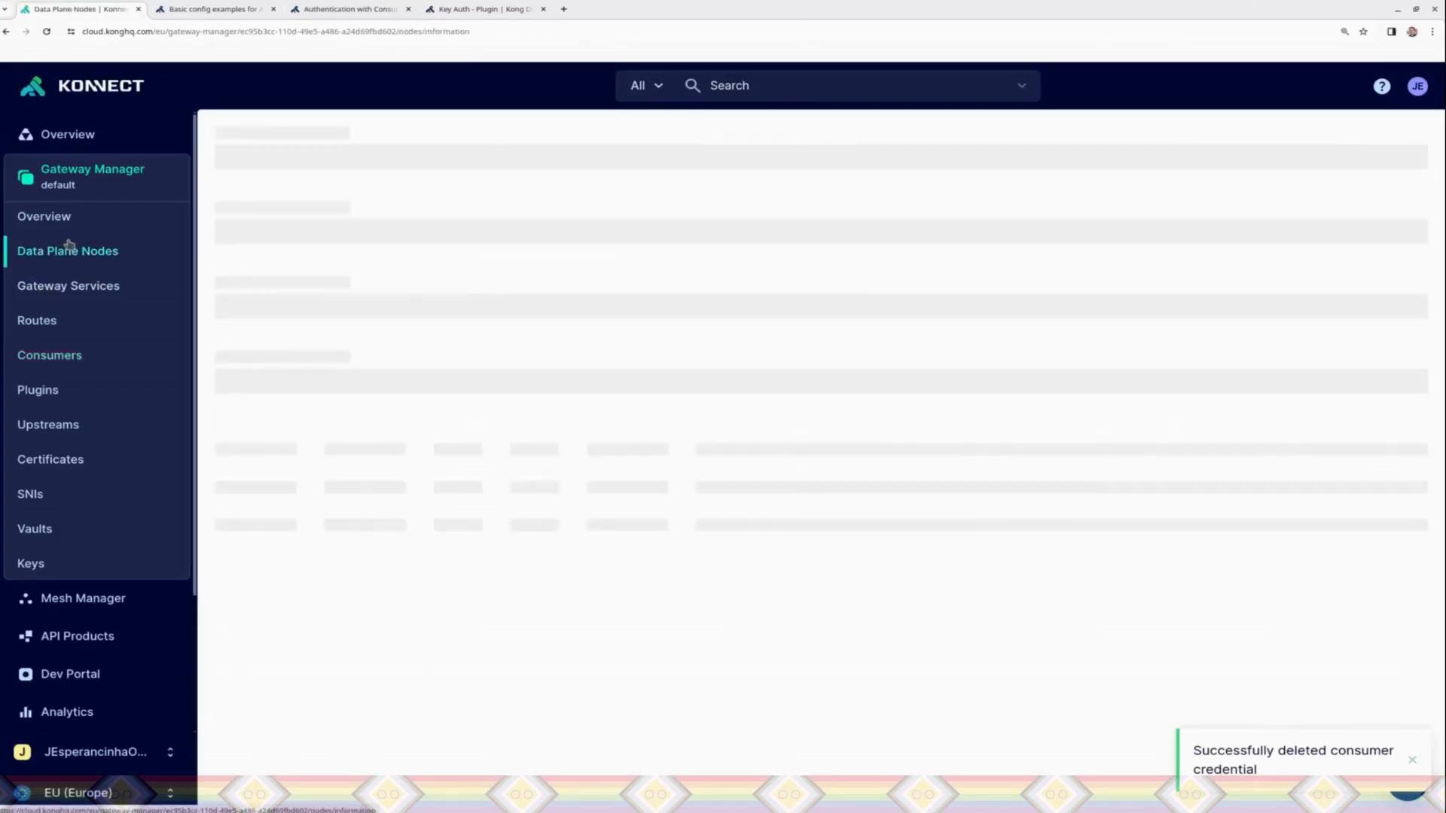